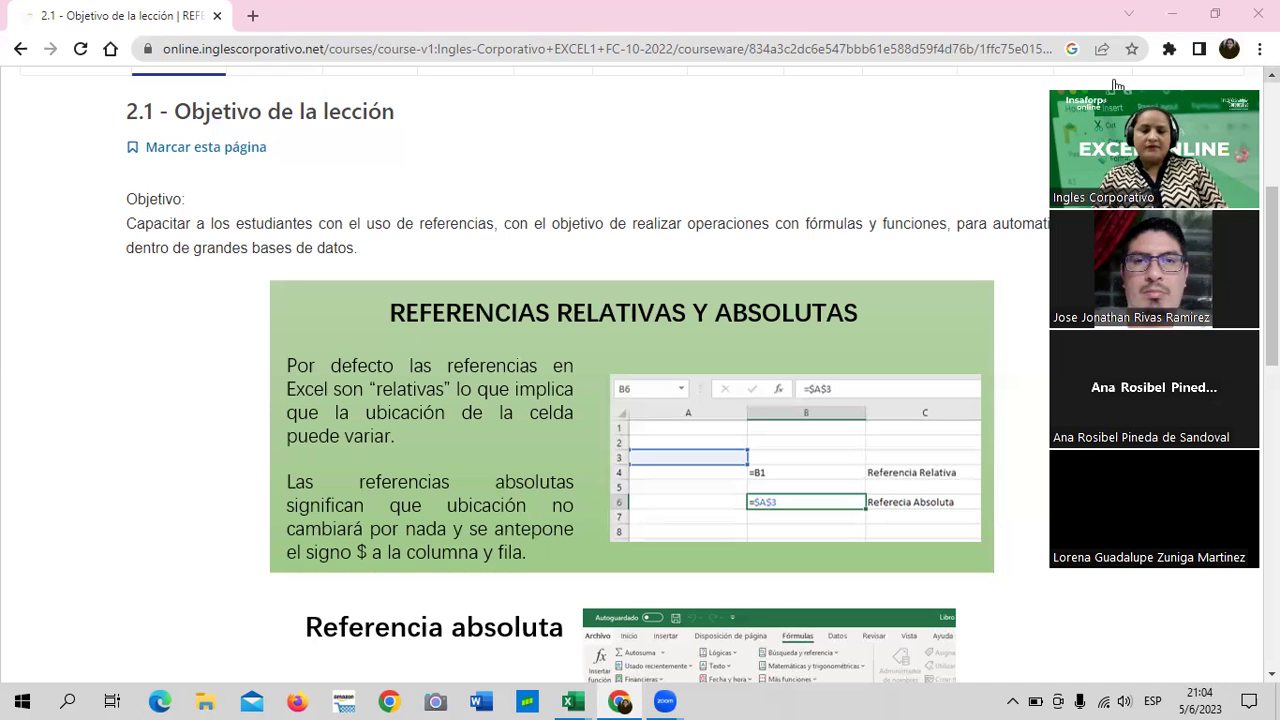
Scroll through the questions of the 2.5 Laboratorio quiz
{"action": "scroll", "coordinate": [862, 170], "scroll_direction": "up", "scroll_amount": 3}
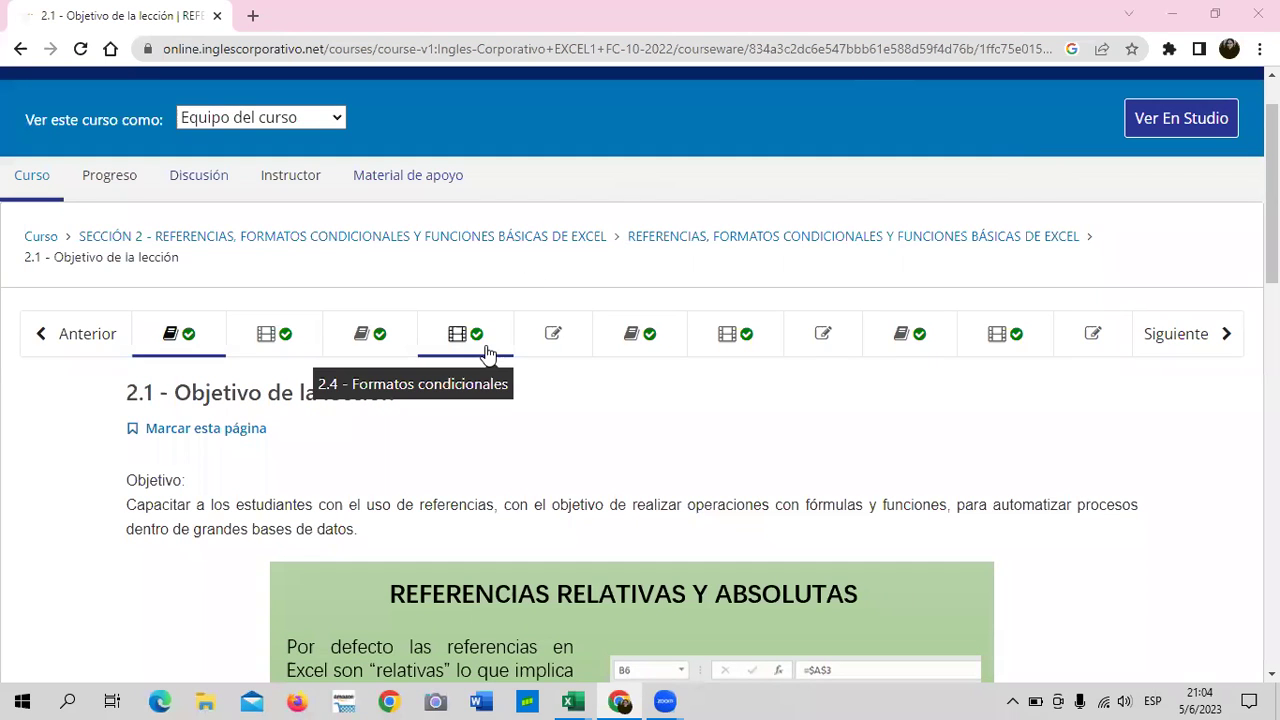
{"action": "left_click", "coordinate": [553, 335]}
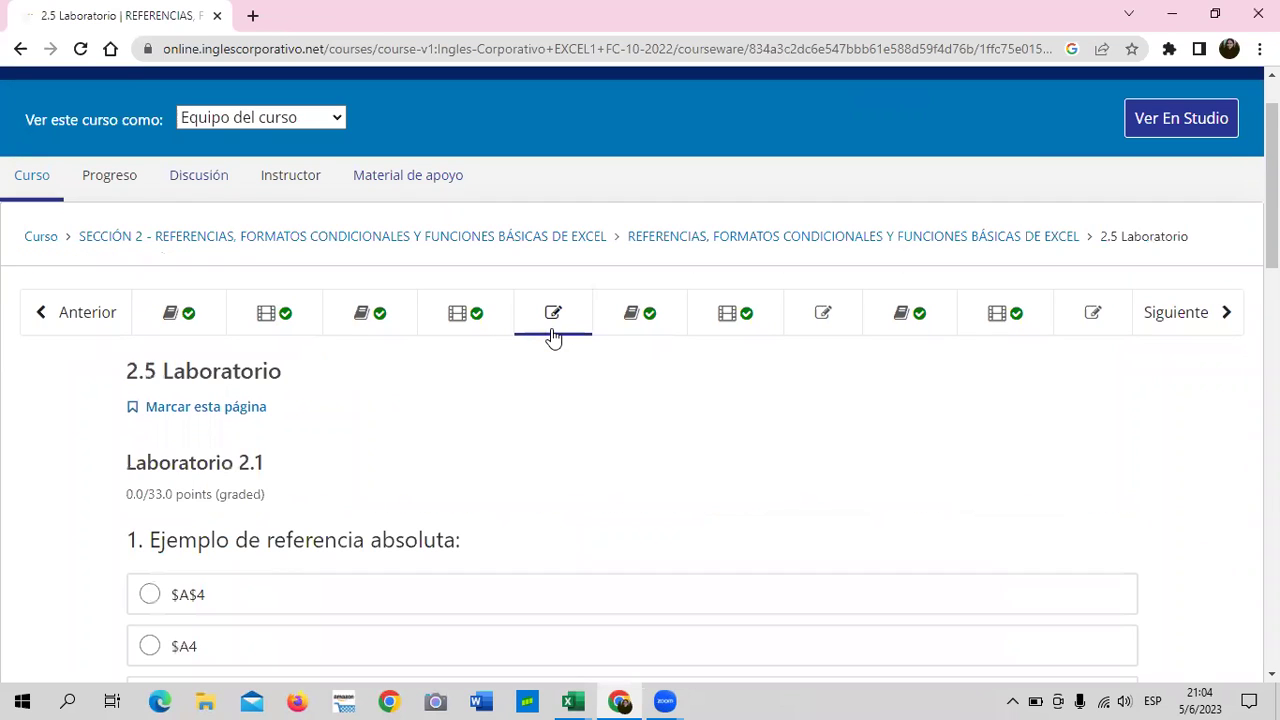
{"action": "scroll", "coordinate": [553, 340], "scroll_direction": "down", "scroll_amount": 4}
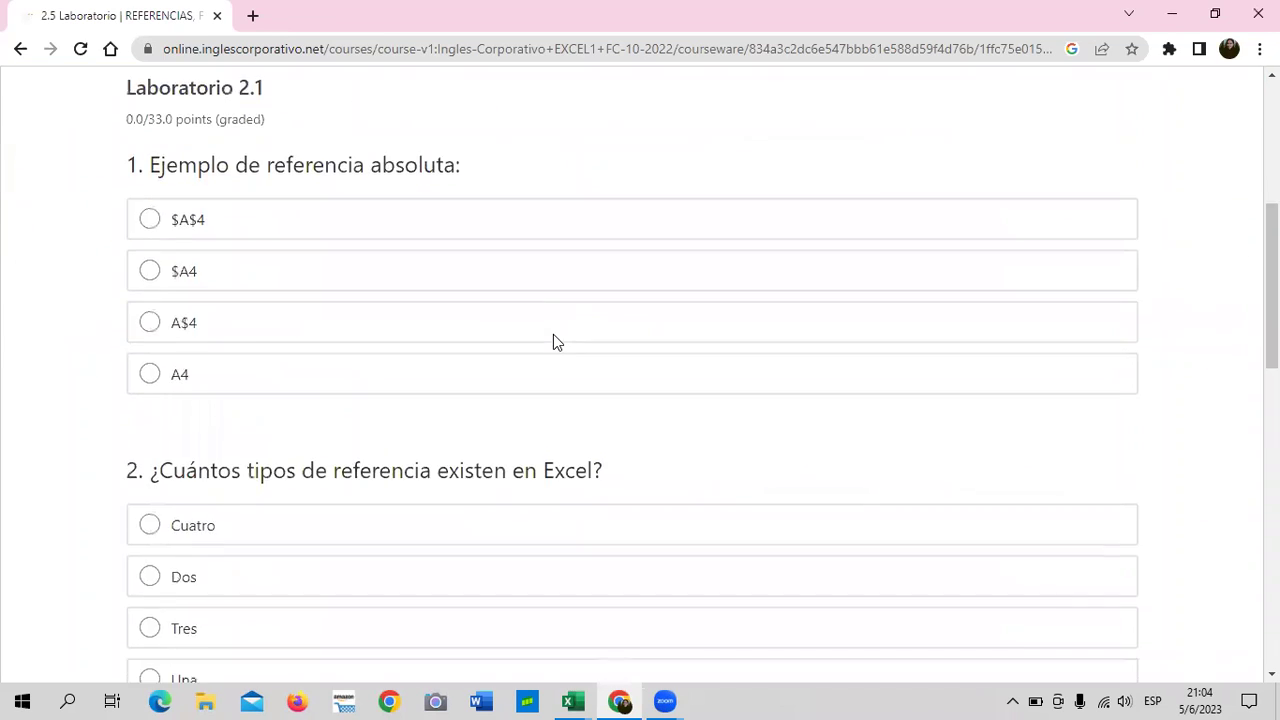
{"action": "scroll", "coordinate": [553, 340], "scroll_direction": "down", "scroll_amount": 5}
{"action": "scroll", "coordinate": [553, 340], "scroll_direction": "down", "scroll_amount": 4}
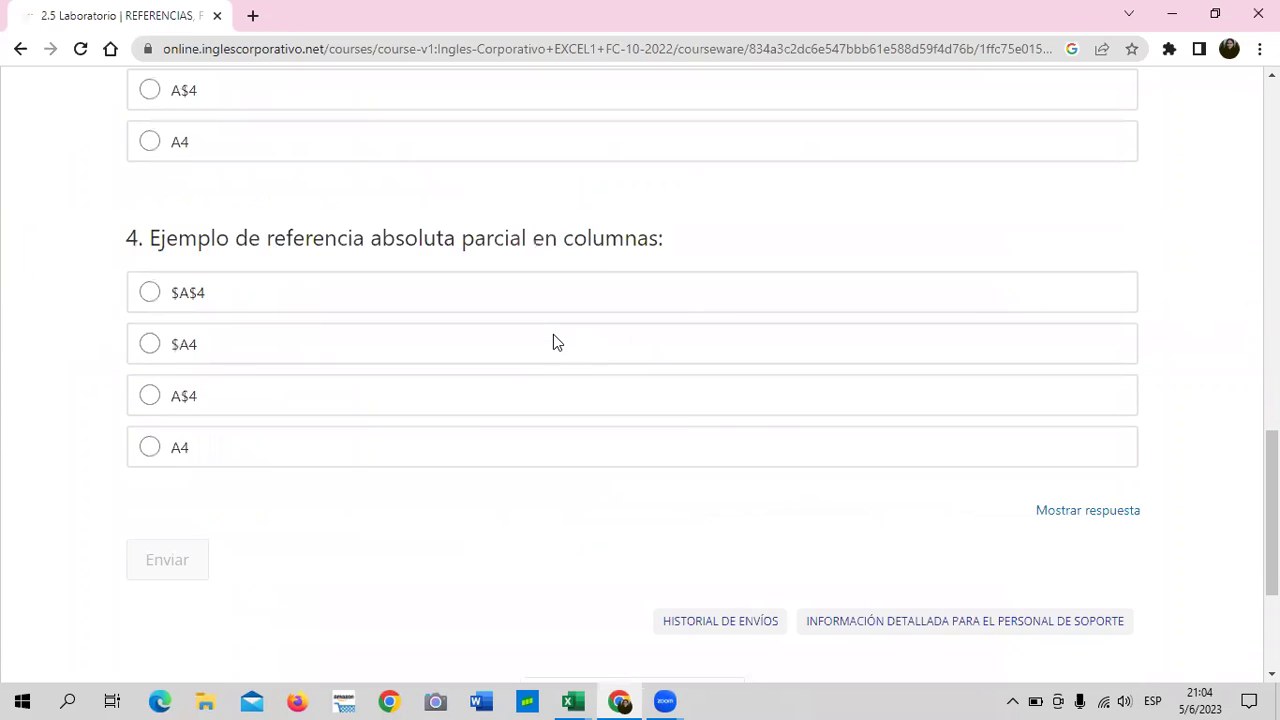
{"action": "scroll", "coordinate": [553, 340], "scroll_direction": "up", "scroll_amount": 5}
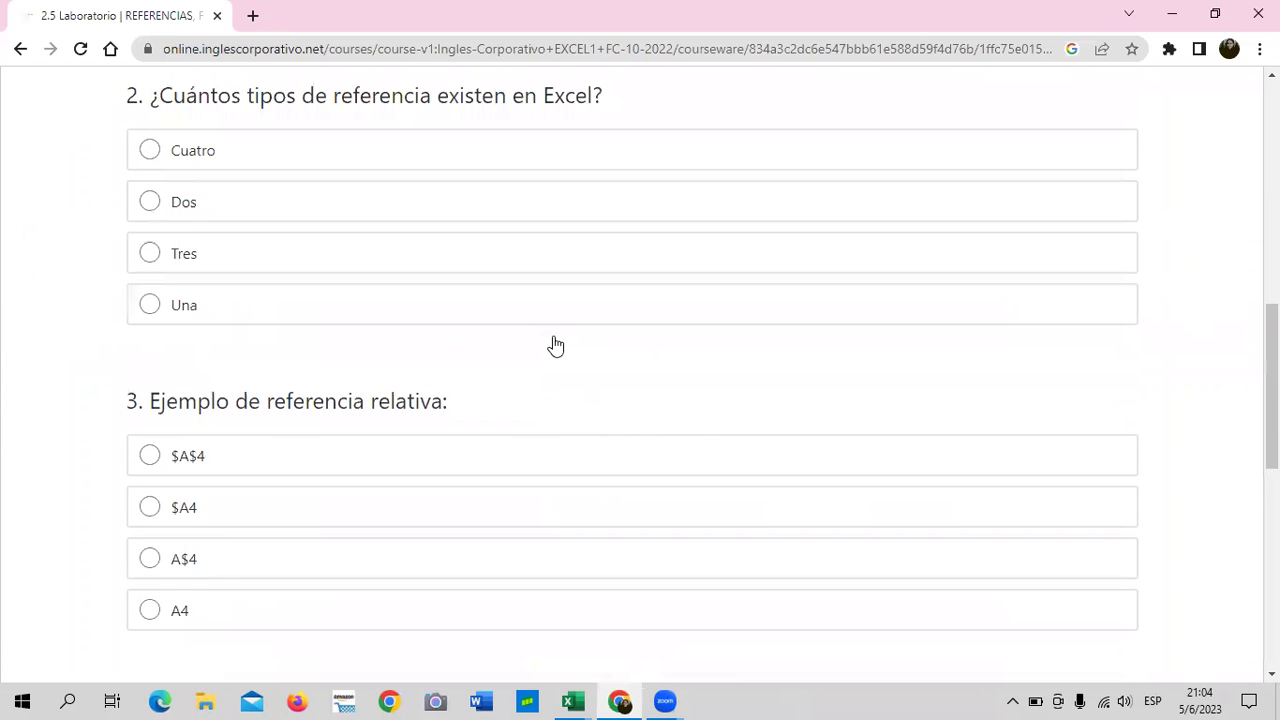
{"action": "scroll", "coordinate": [553, 345], "scroll_direction": "up", "scroll_amount": 8}
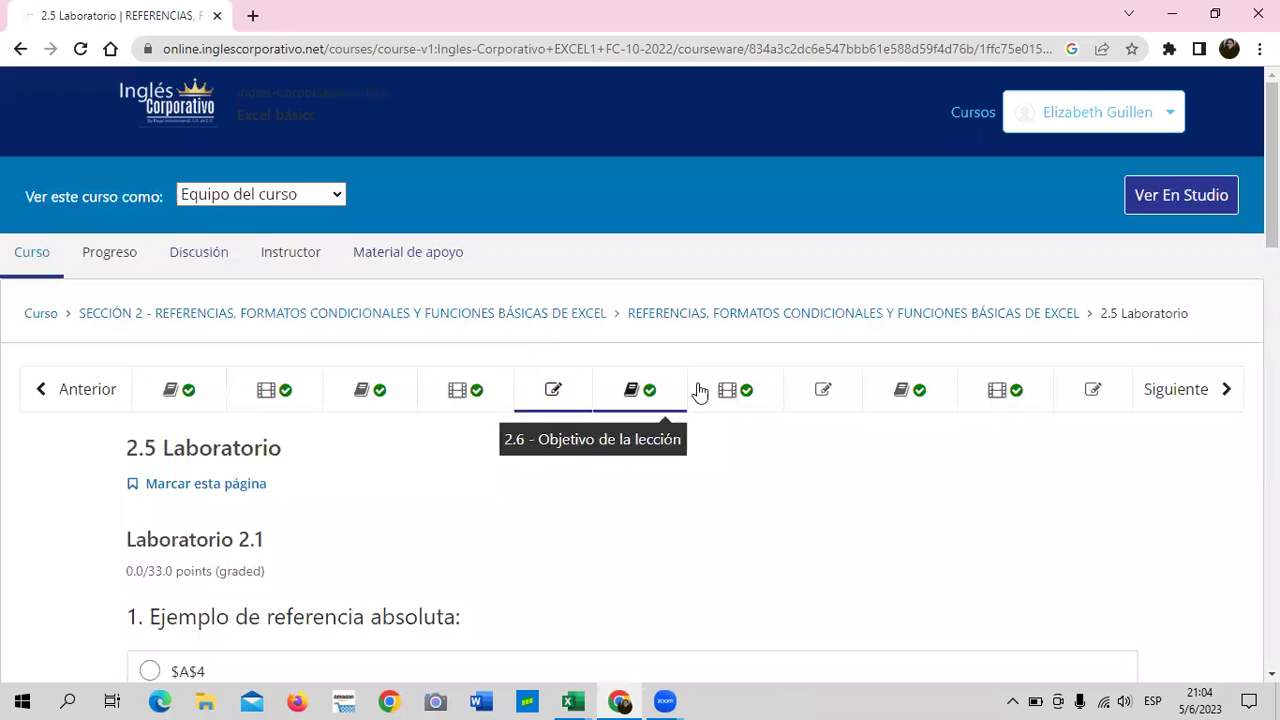
Skim the 2.8 Laboratorio quiz, then settle on the 2.11 Laboratorio quiz
{"action": "left_click", "coordinate": [836, 393]}
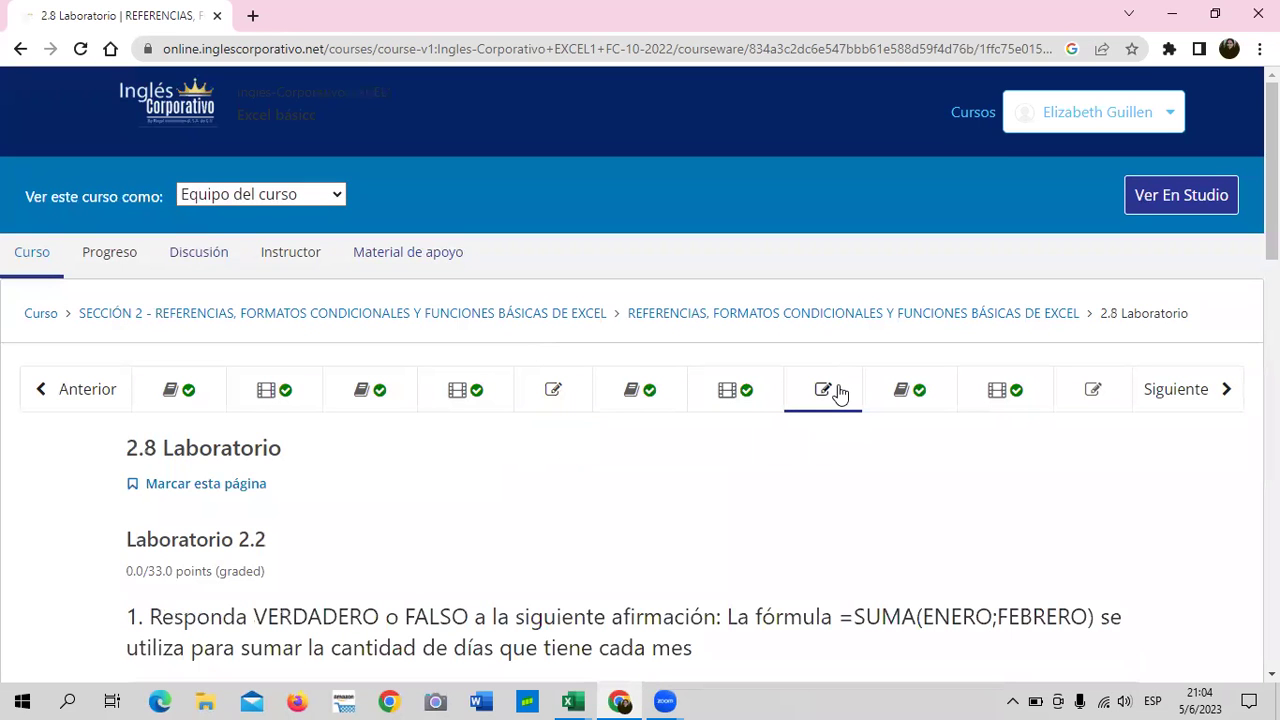
{"action": "scroll", "coordinate": [838, 392], "scroll_direction": "down", "scroll_amount": 3}
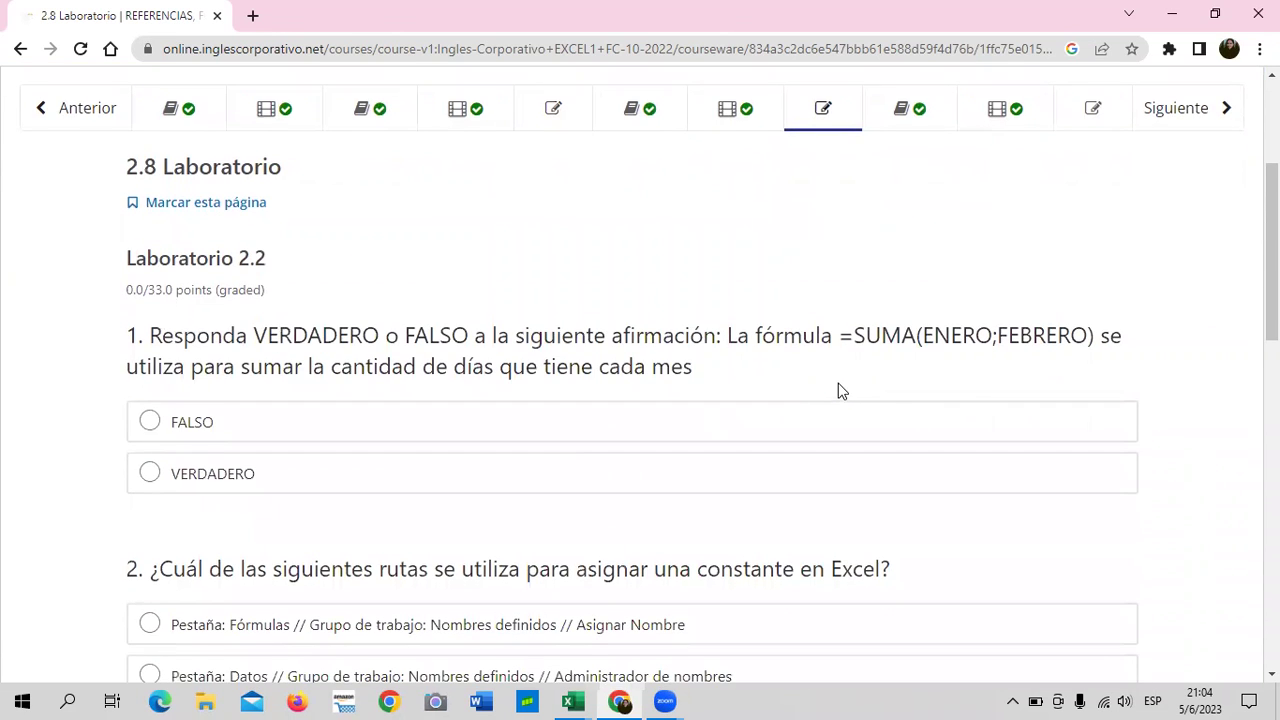
{"action": "scroll", "coordinate": [838, 390], "scroll_direction": "down", "scroll_amount": 3}
{"action": "scroll", "coordinate": [836, 388], "scroll_direction": "up", "scroll_amount": 6}
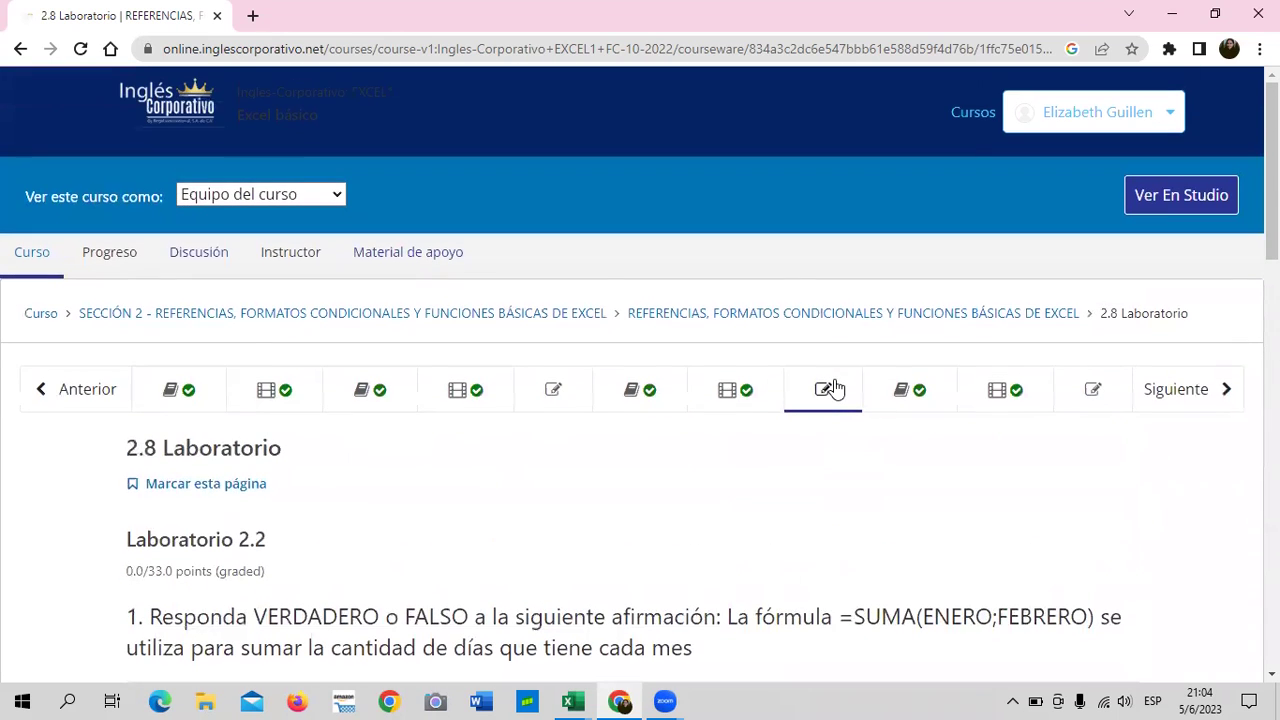
{"action": "left_click", "coordinate": [1065, 391]}
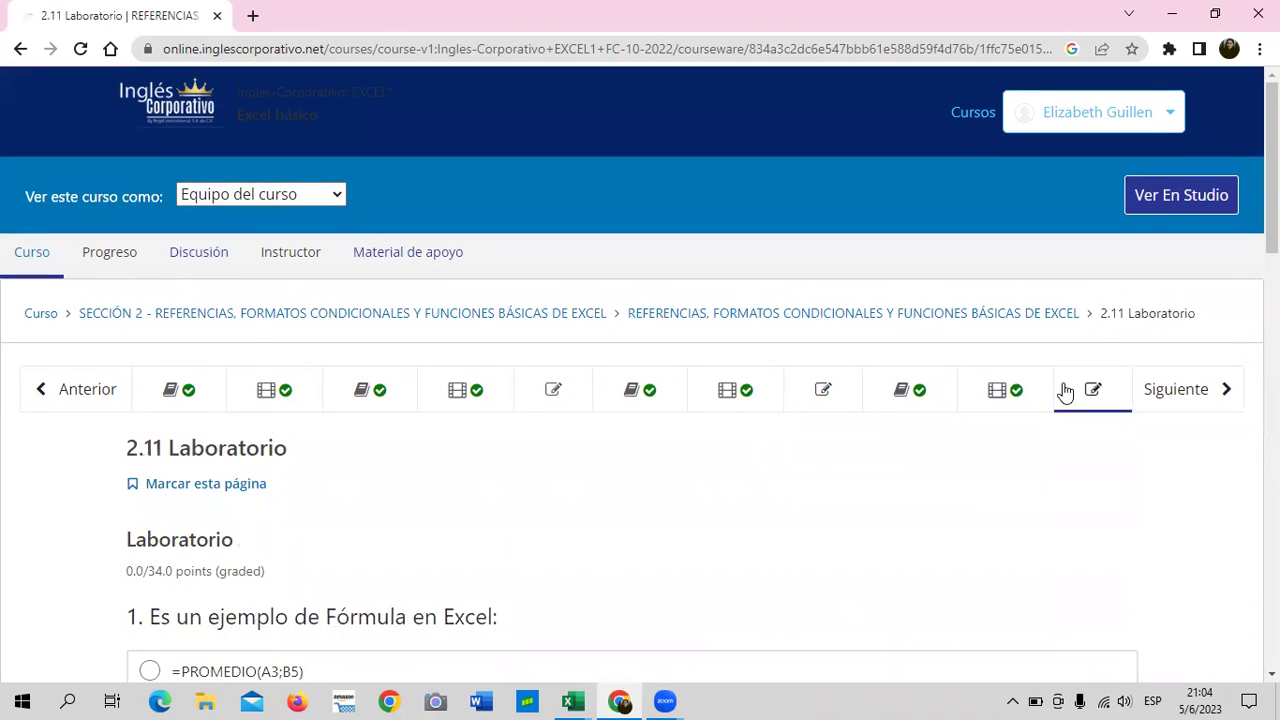
{"action": "scroll", "coordinate": [1014, 414], "scroll_direction": "down", "scroll_amount": 5}
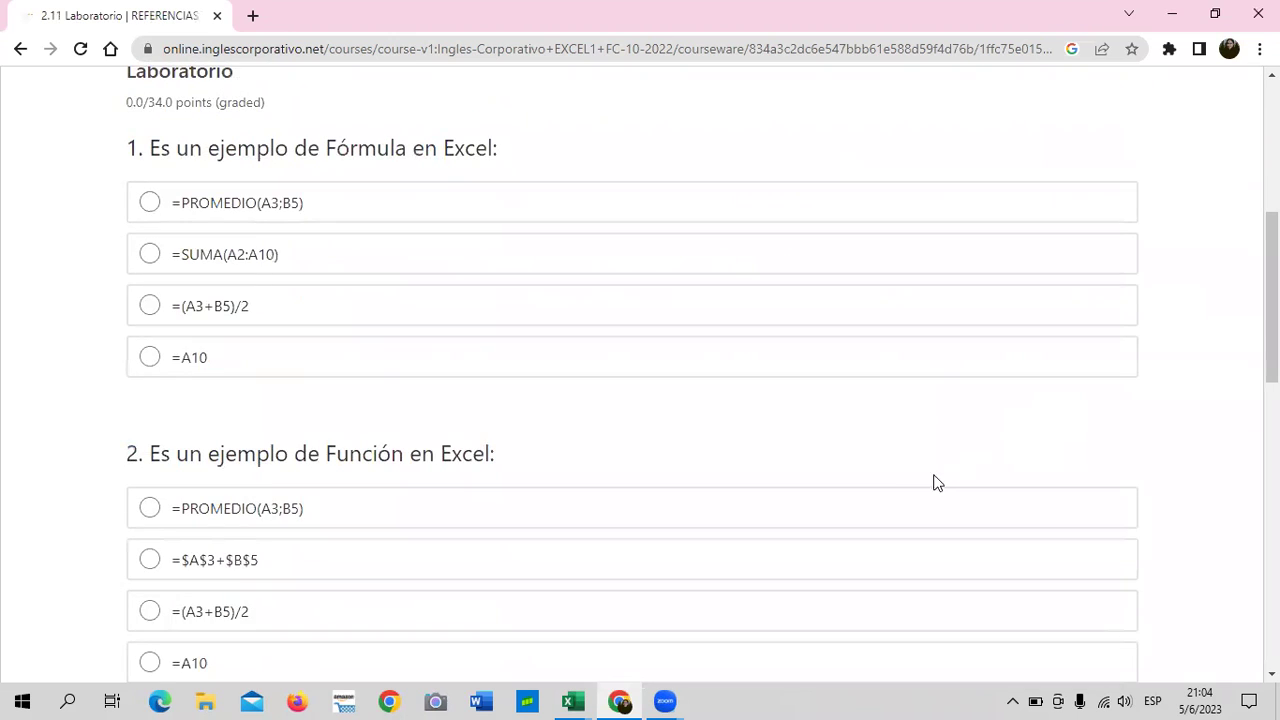
{"action": "scroll", "coordinate": [930, 481], "scroll_direction": "up", "scroll_amount": 4}
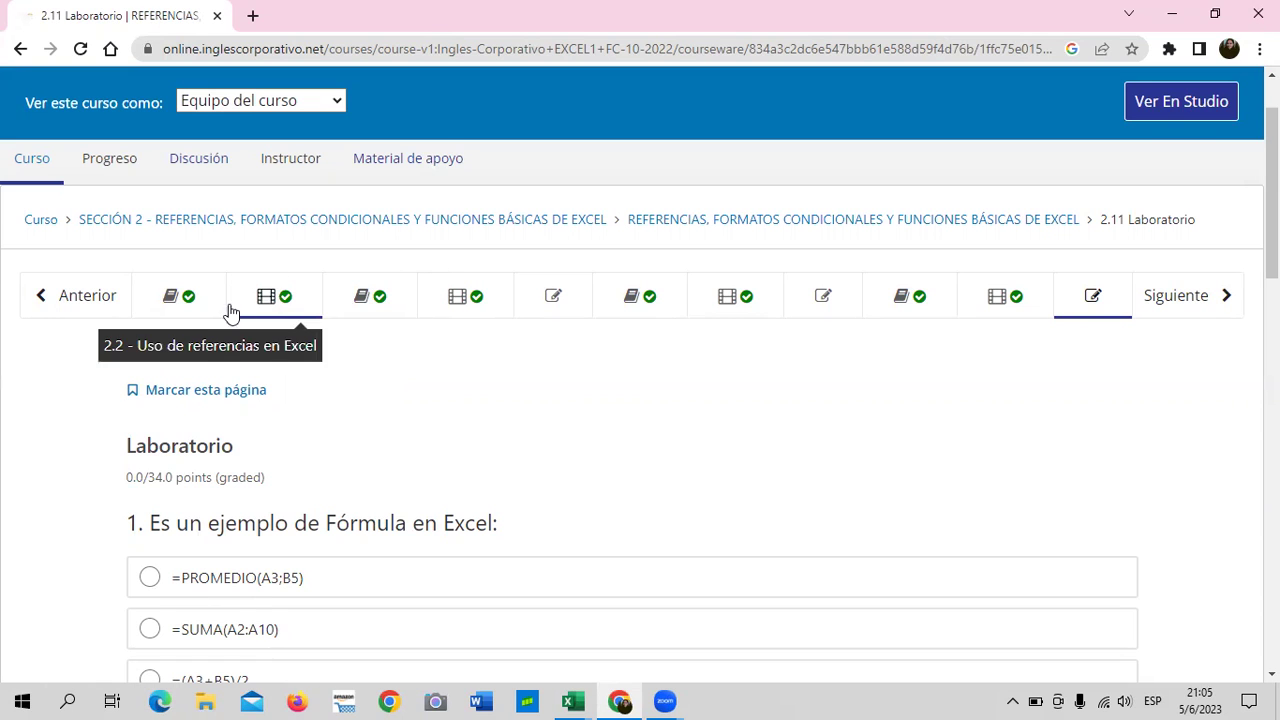
Read through lesson 2.1 Objetivo de la lección to the end and advance with Siguiente
{"action": "left_click", "coordinate": [200, 290]}
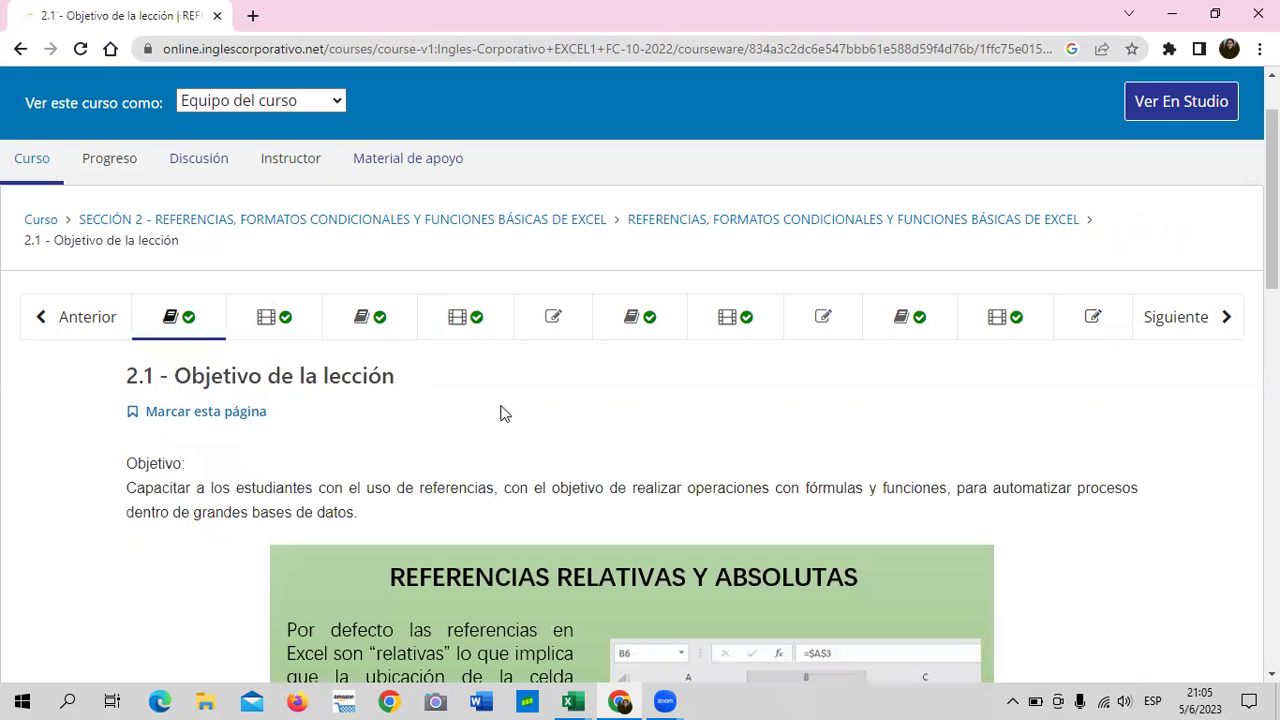
{"action": "scroll", "coordinate": [504, 413], "scroll_direction": "down", "scroll_amount": 3}
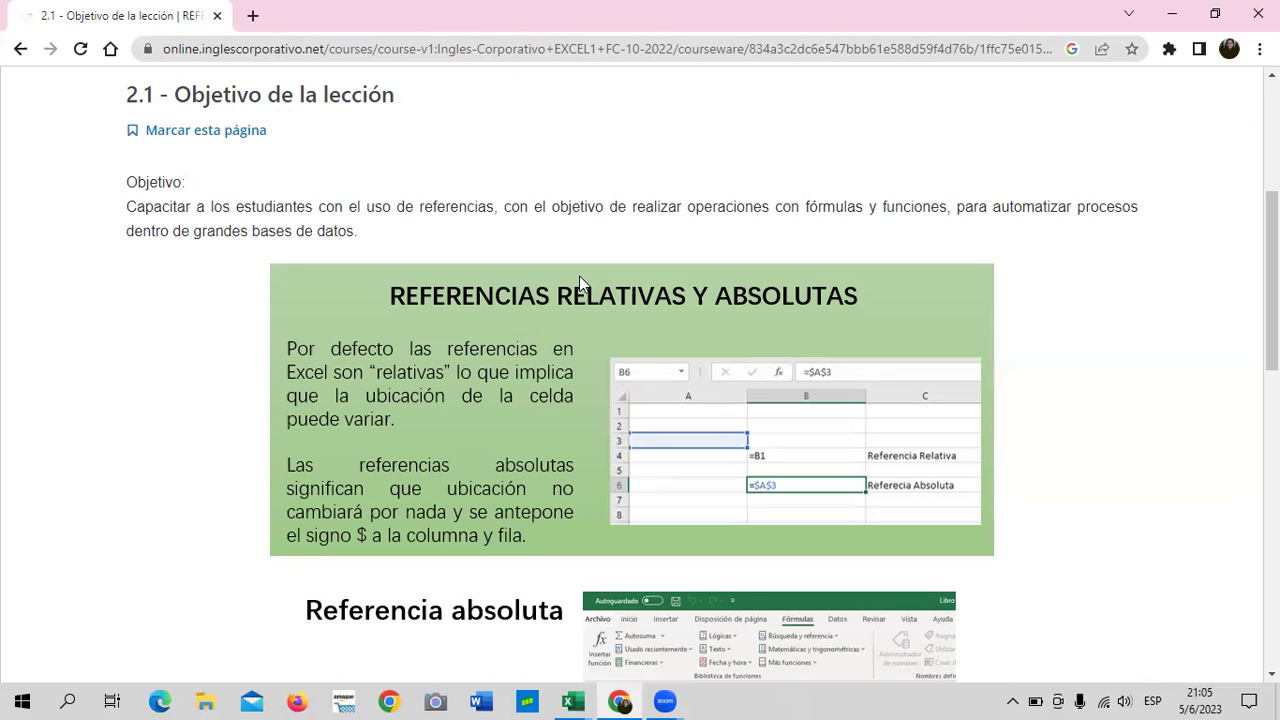
{"action": "scroll", "coordinate": [583, 283], "scroll_direction": "down", "scroll_amount": 2}
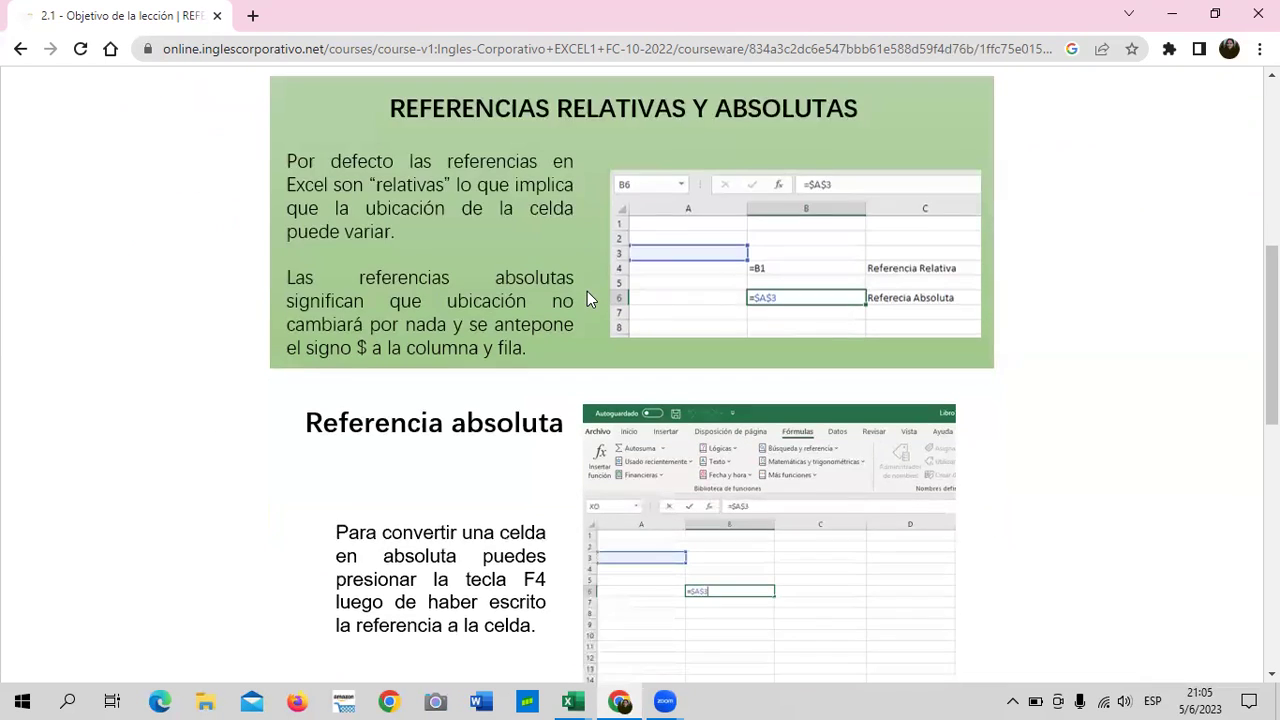
{"action": "scroll", "coordinate": [588, 296], "scroll_direction": "down", "scroll_amount": 4}
{"action": "scroll", "coordinate": [588, 300], "scroll_direction": "down", "scroll_amount": 3}
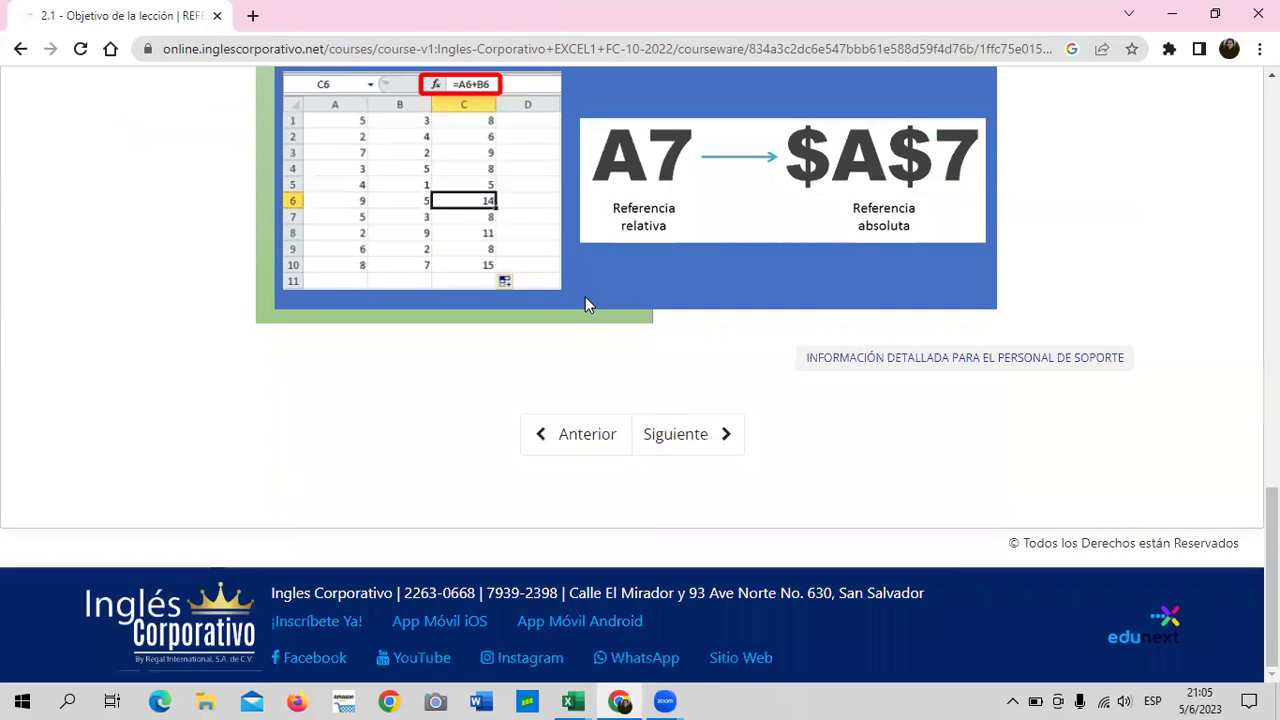
{"action": "left_click", "coordinate": [686, 440]}
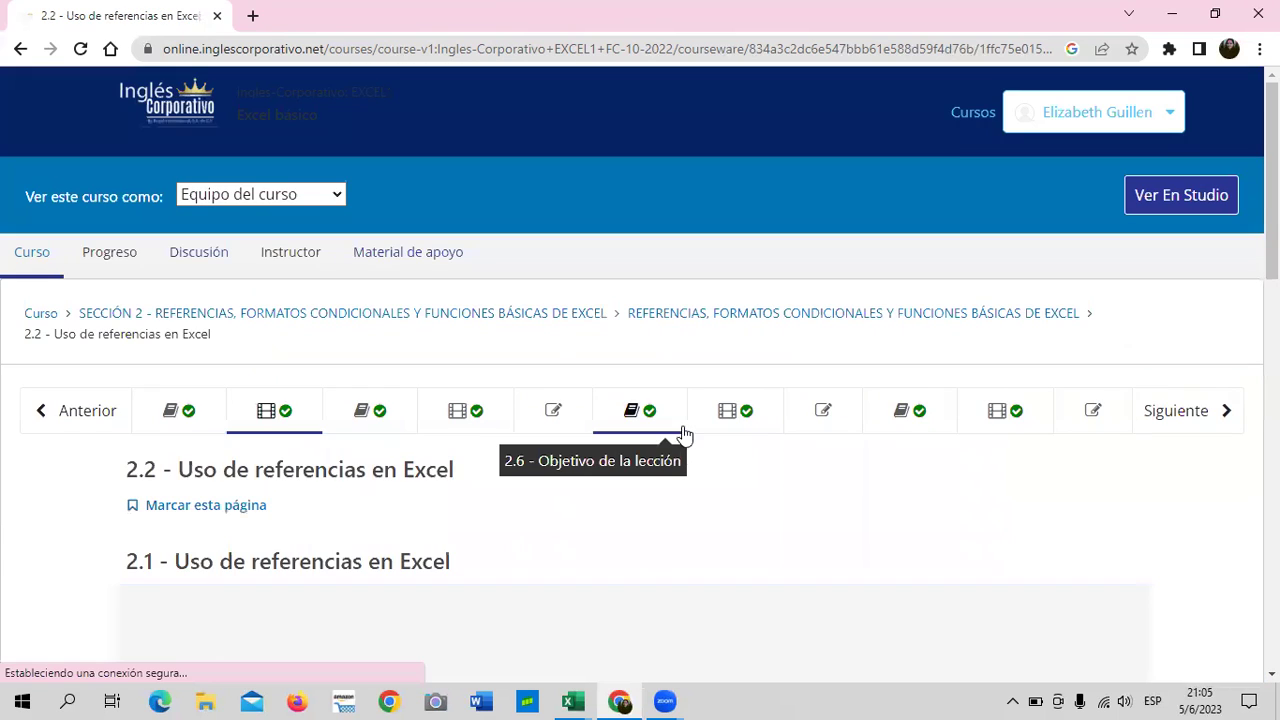
Scroll past the lesson 2.2 video to the PLANTILLA link, then switch to the HOJA PRÁCTICA workbook
{"action": "scroll", "coordinate": [578, 458], "scroll_direction": "down", "scroll_amount": 3}
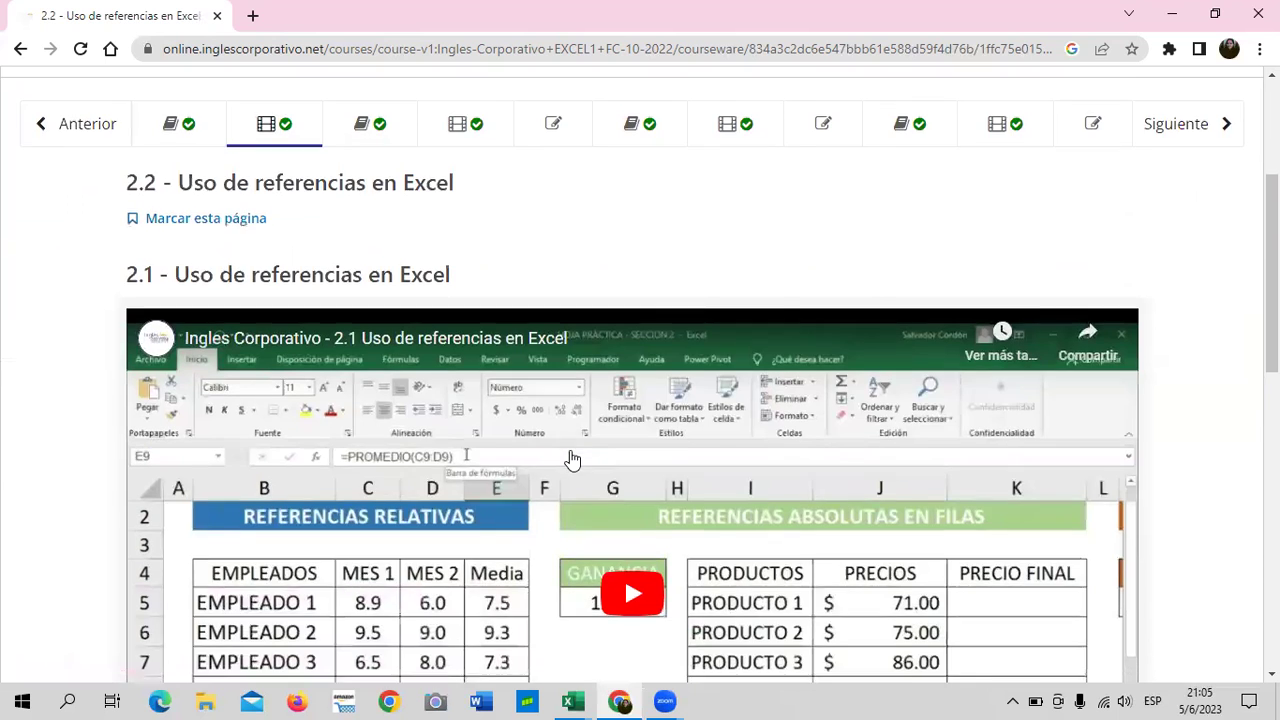
{"action": "scroll", "coordinate": [572, 458], "scroll_direction": "down", "scroll_amount": 3}
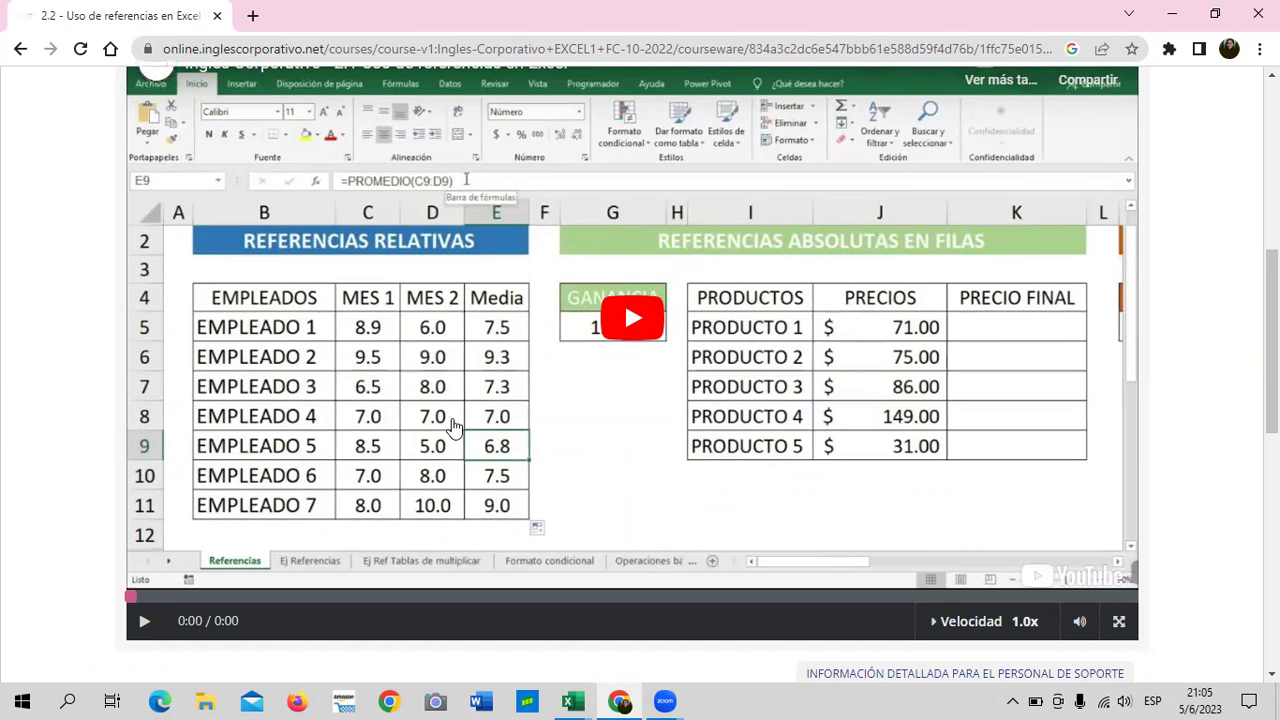
{"action": "scroll", "coordinate": [440, 430], "scroll_direction": "down", "scroll_amount": 3}
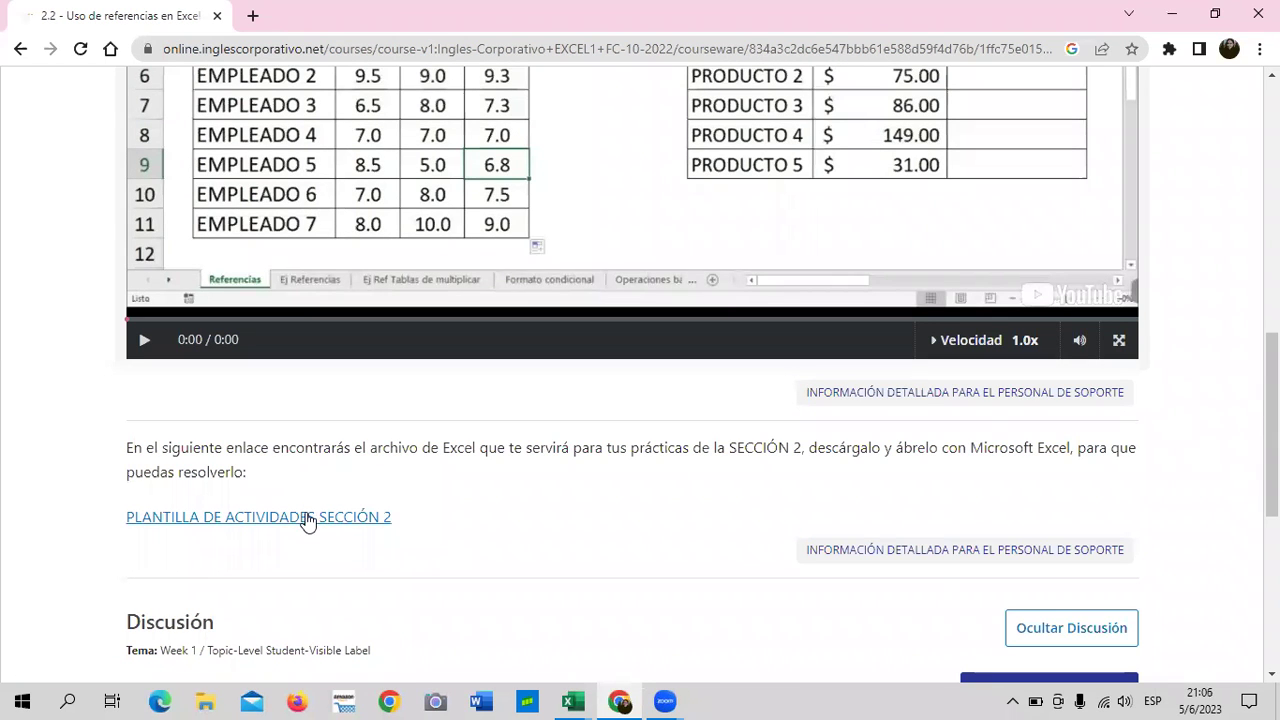
{"action": "mouse_move", "coordinate": [579, 698]}
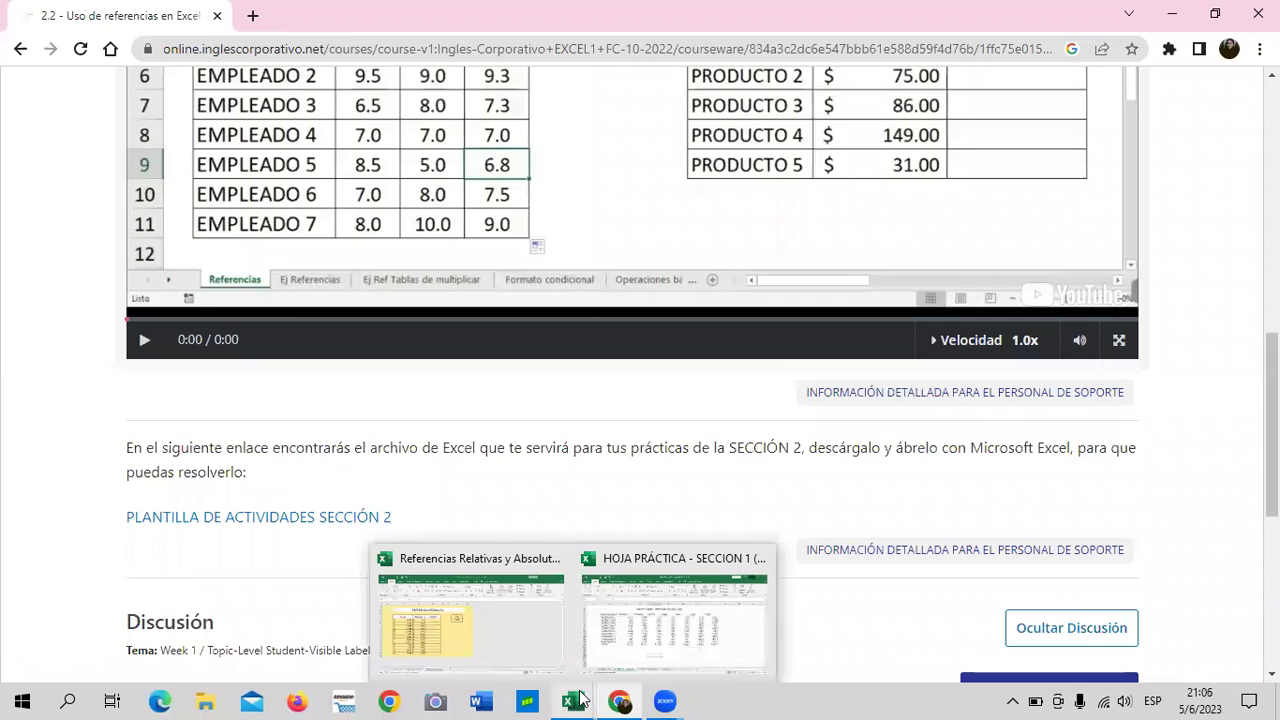
{"action": "left_click", "coordinate": [703, 622]}
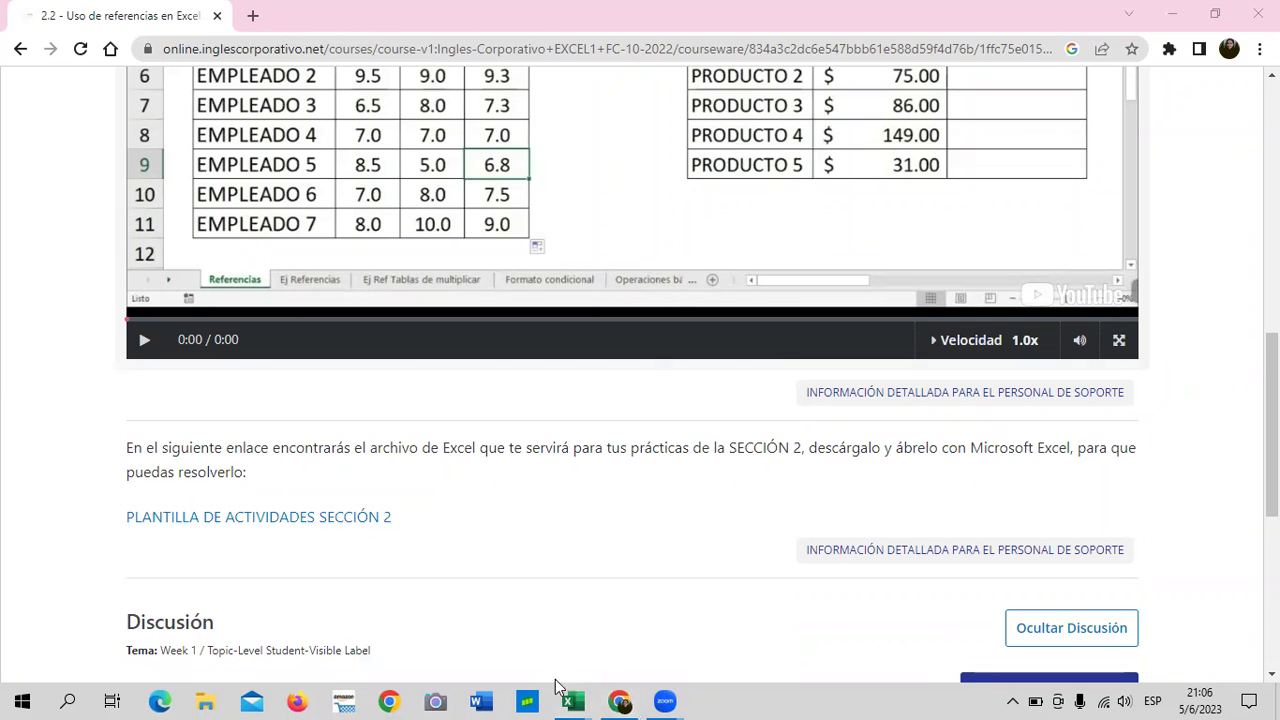
Bring the HOJA PRÁCTICA - SECCION 1 (2) workbook to the front
{"action": "mouse_move", "coordinate": [578, 700]}
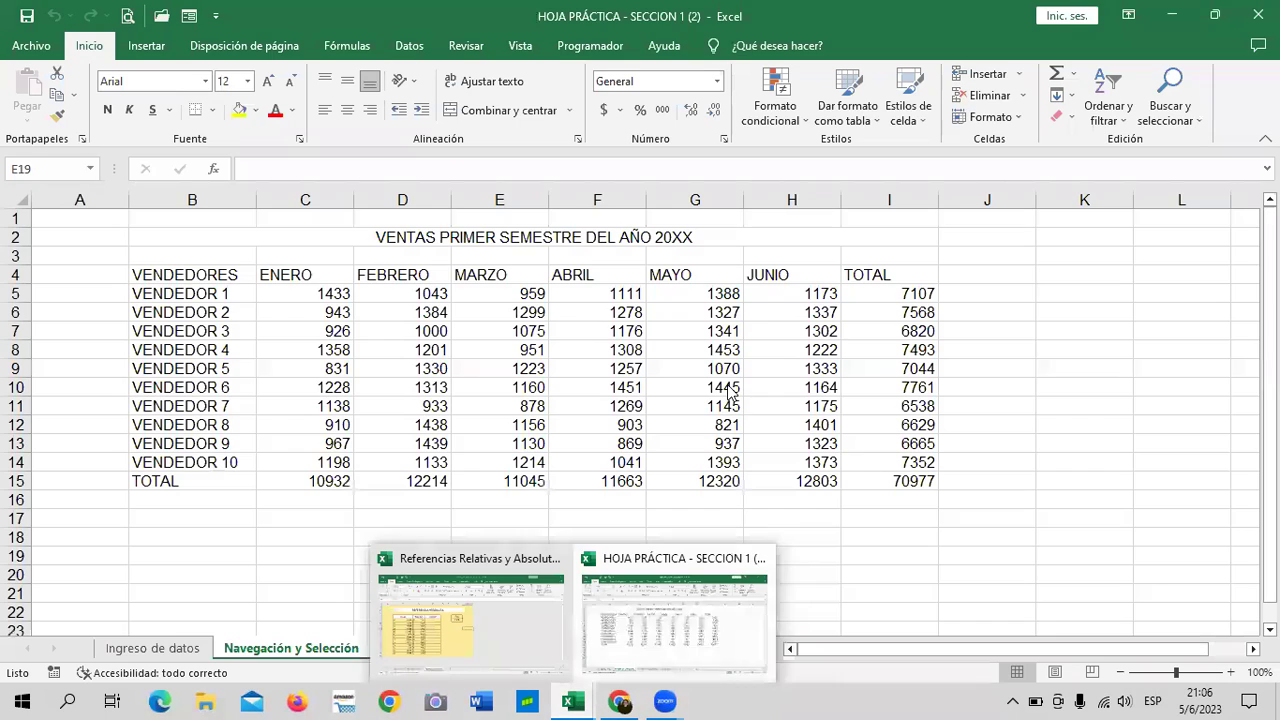
{"action": "left_click", "coordinate": [668, 642]}
{"action": "left_click", "coordinate": [499, 556]}
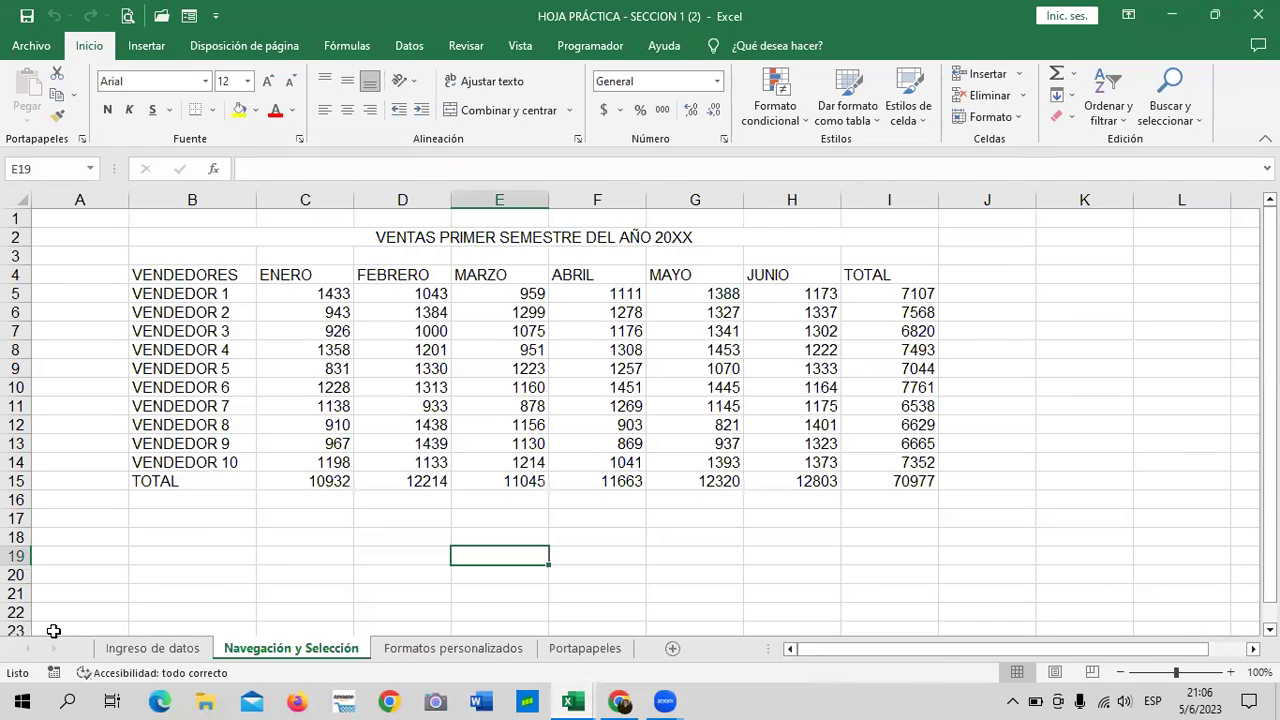
Browse the Ingreso de datos, Navegación y Selección, Formatos personalizados and Portapapeles sheets, then close the workbook
{"action": "left_click", "coordinate": [157, 650]}
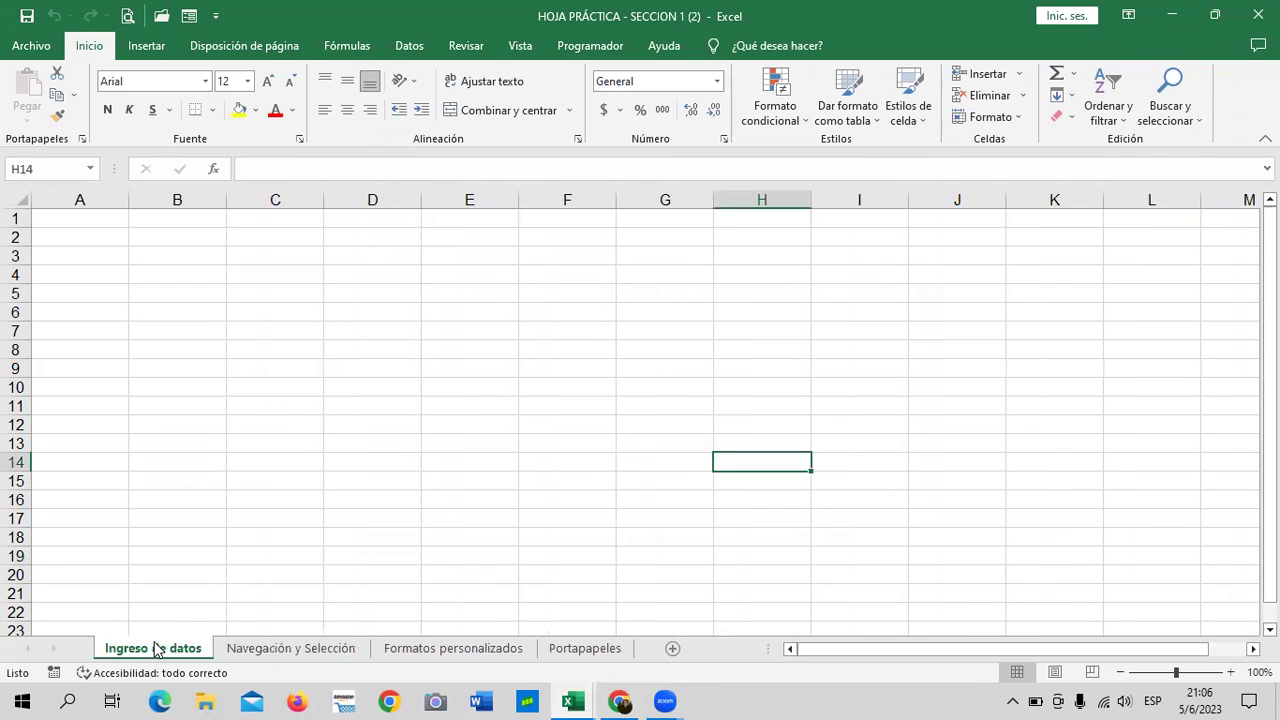
{"action": "left_click", "coordinate": [268, 652]}
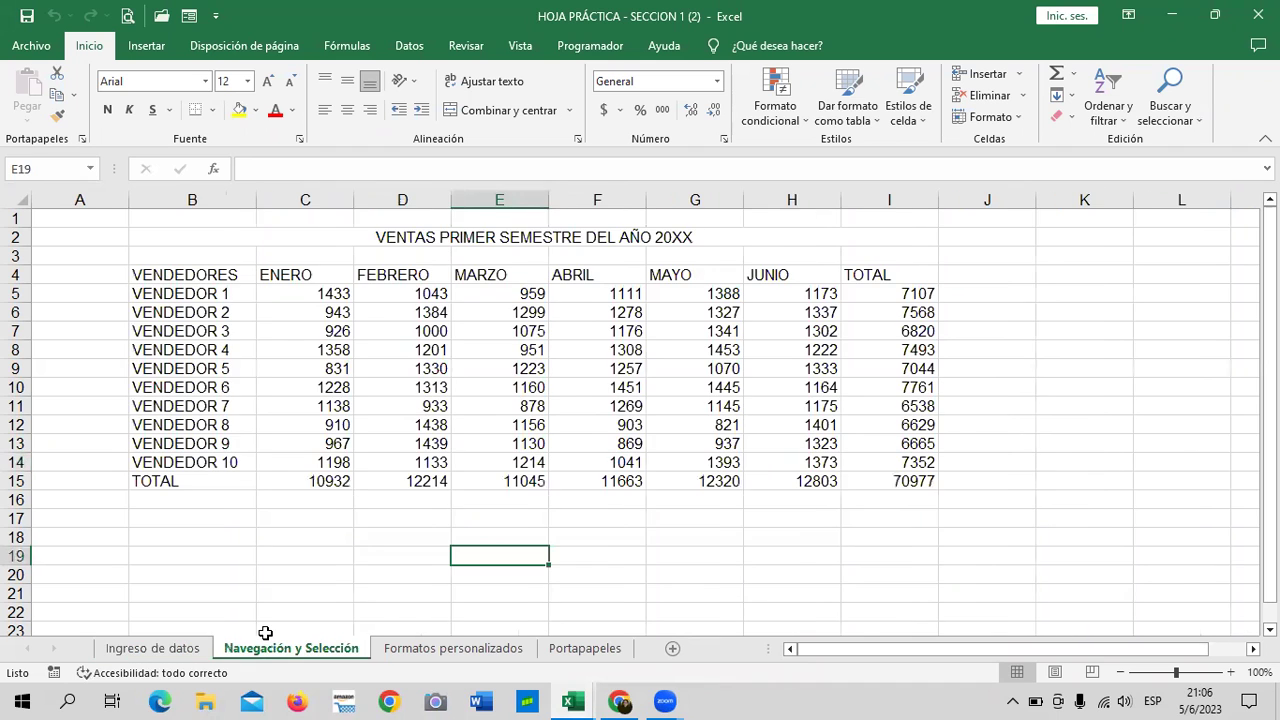
{"action": "left_click", "coordinate": [437, 650]}
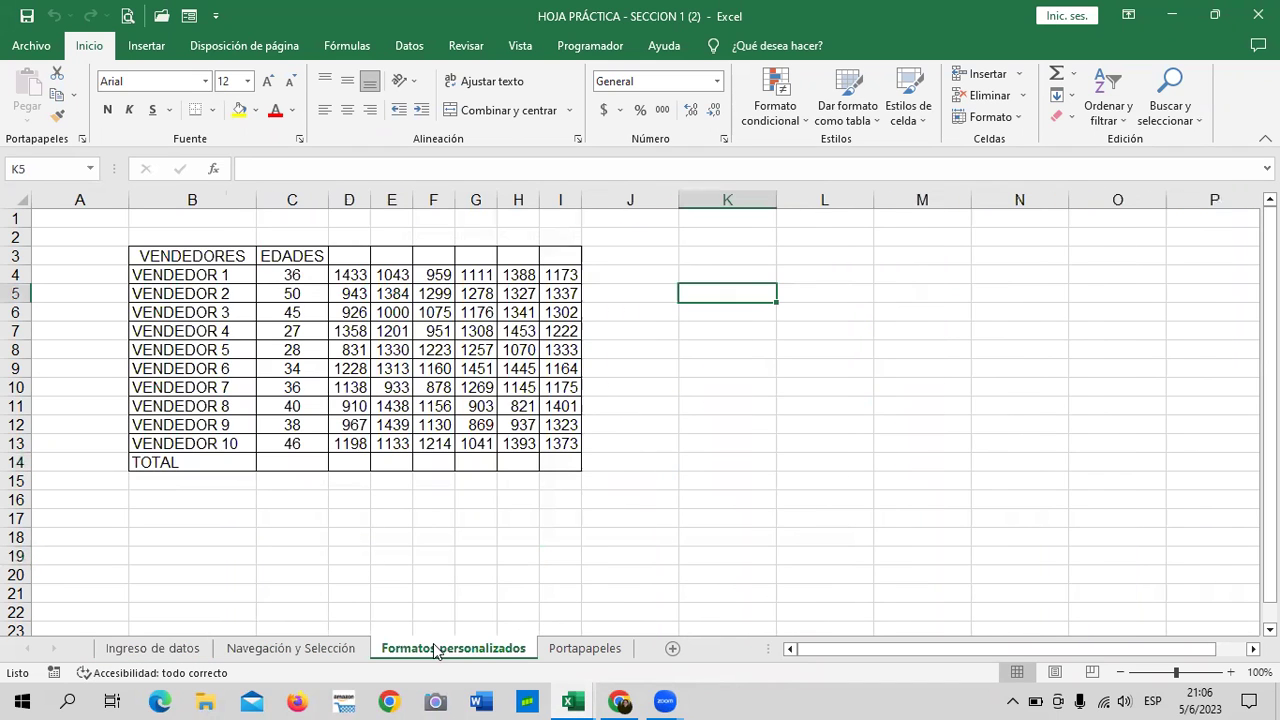
{"action": "left_click", "coordinate": [560, 650]}
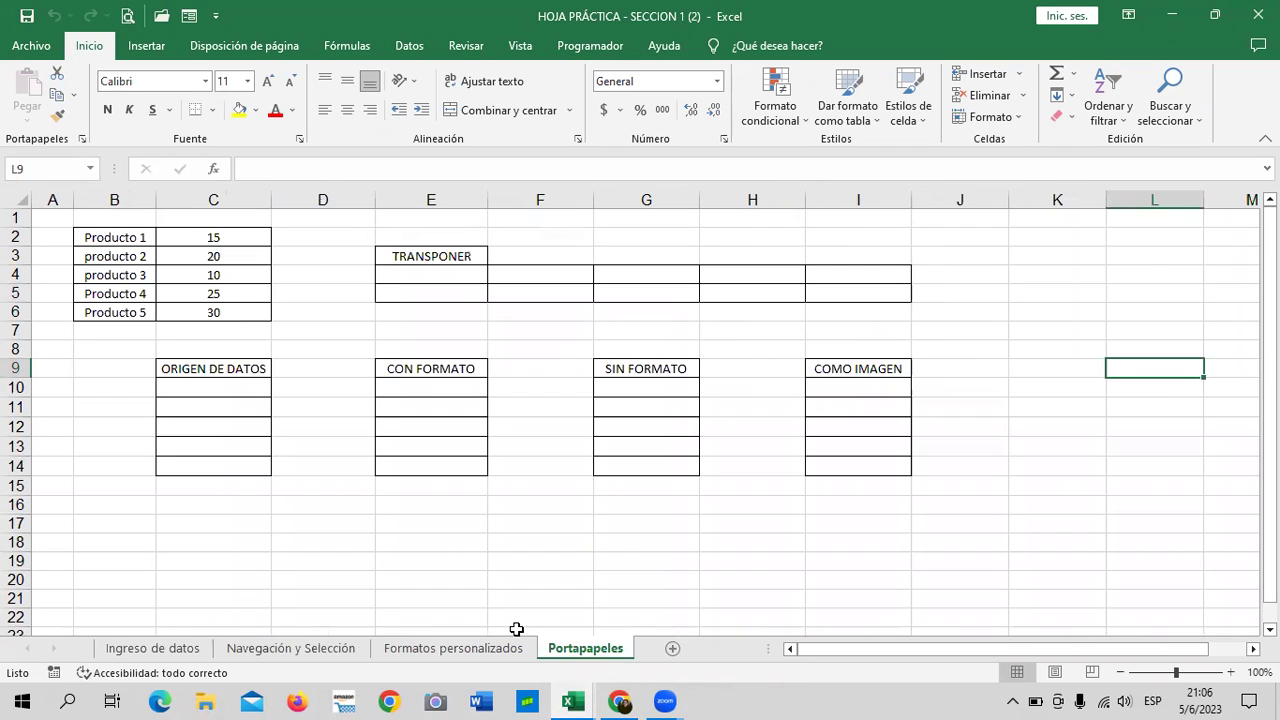
{"action": "left_click", "coordinate": [1257, 14]}
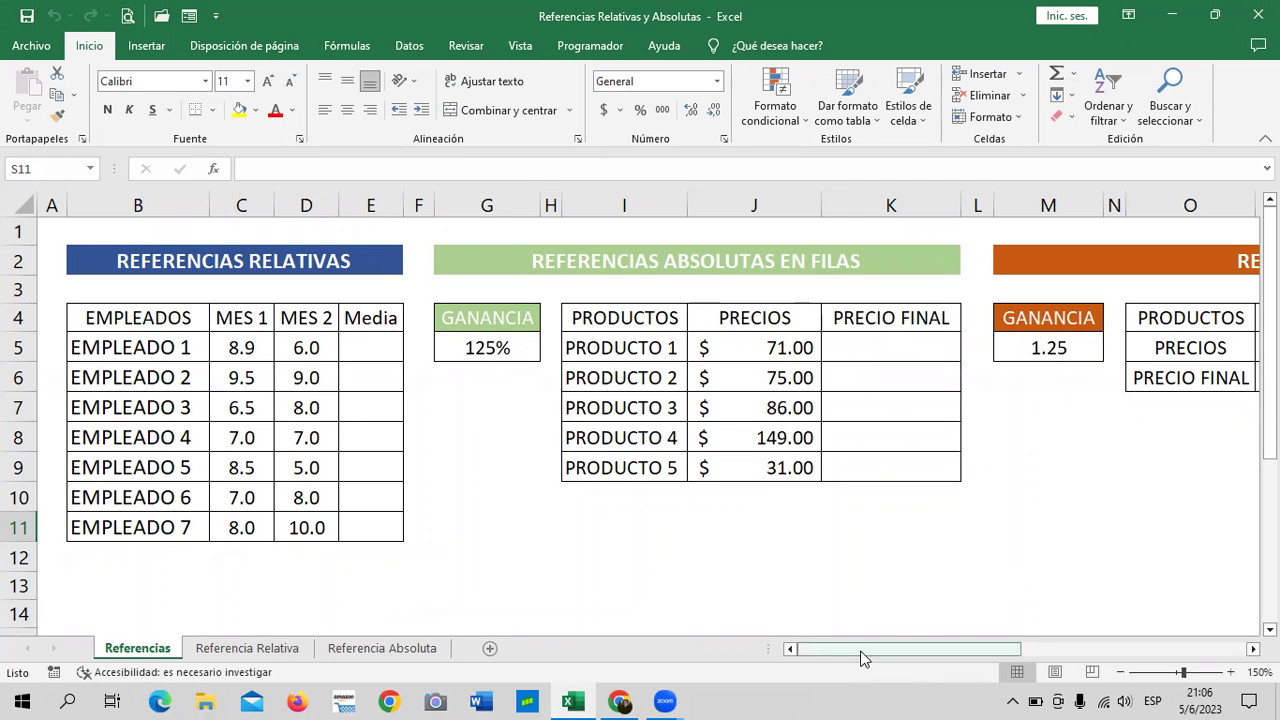
Scroll across the Referencias sheet, inspecting cells around the products table and GANANCIA value
{"action": "left_click_drag", "start_coordinate": [893, 660], "coordinate": [1180, 648]}
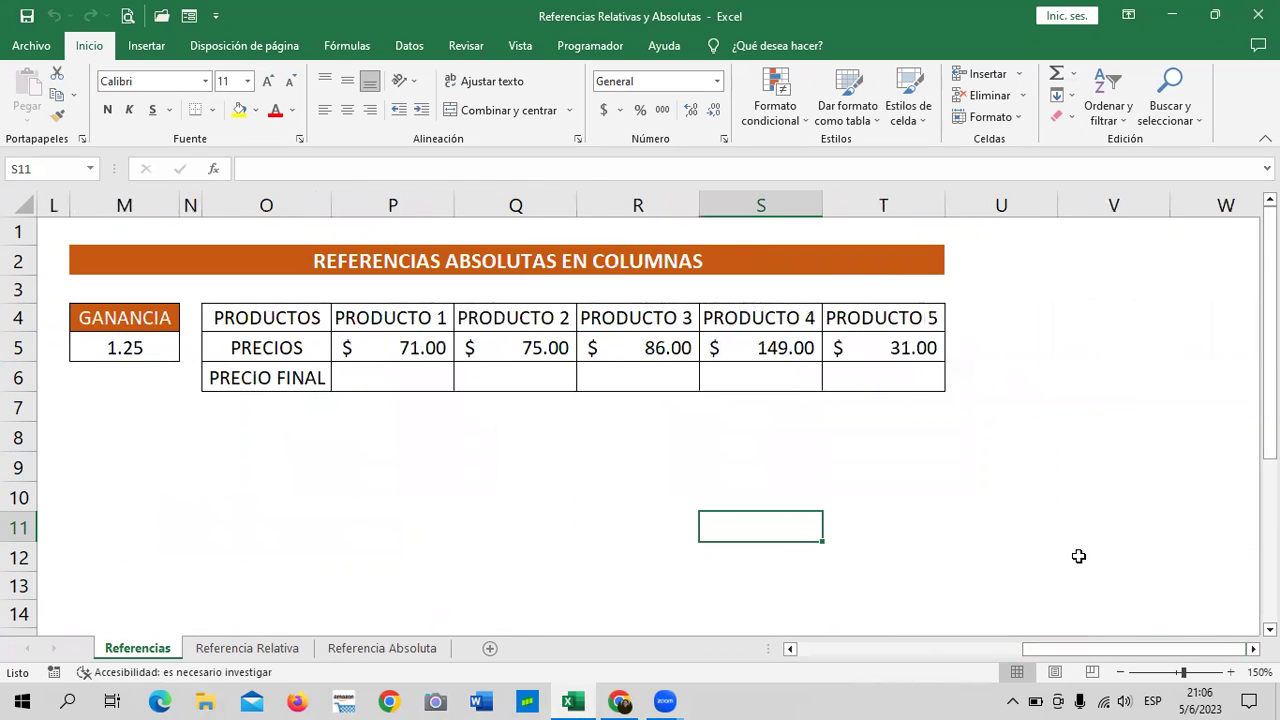
{"action": "left_click", "coordinate": [832, 418]}
{"action": "left_click", "coordinate": [669, 450]}
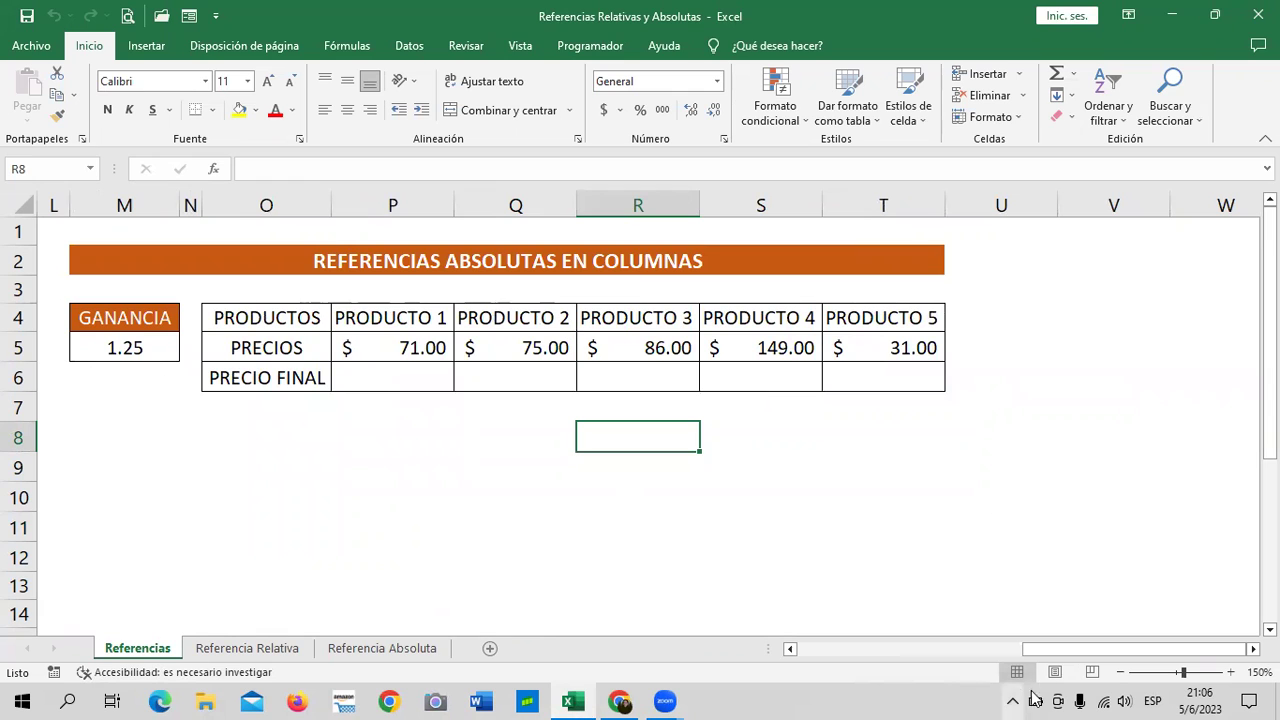
{"action": "left_click_drag", "start_coordinate": [1052, 649], "coordinate": [810, 650]}
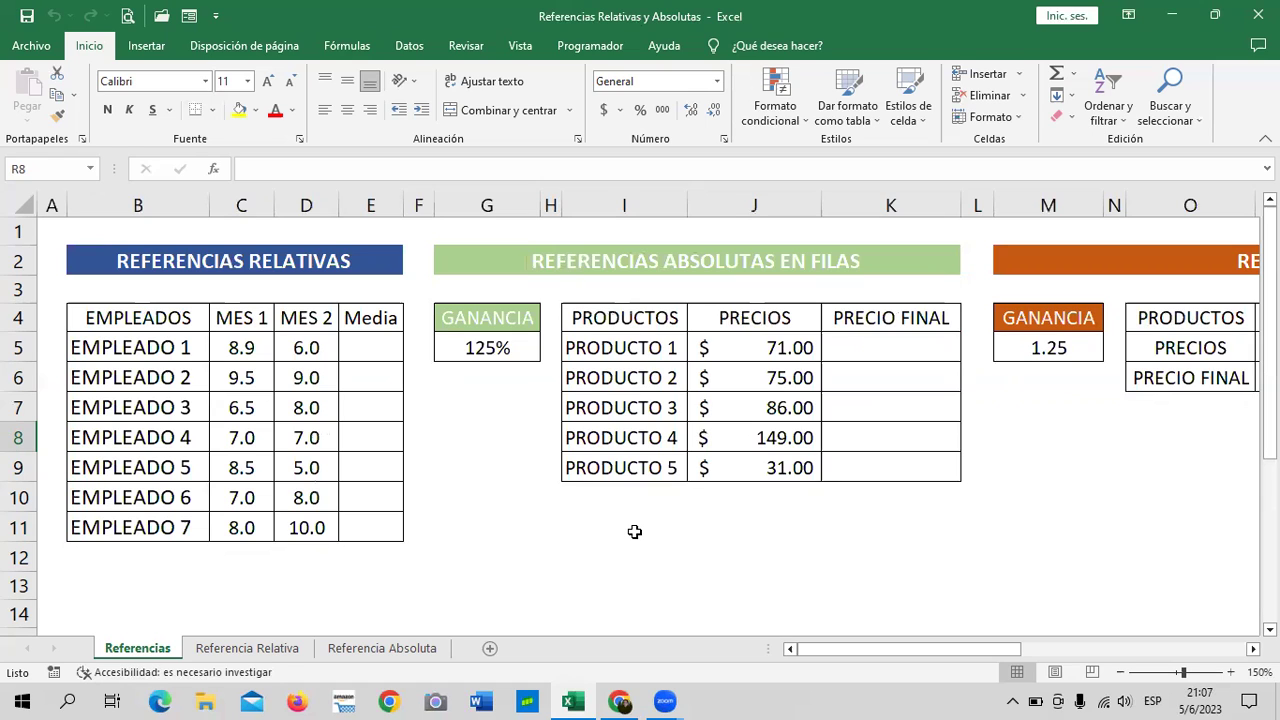
{"action": "left_click", "coordinate": [512, 432]}
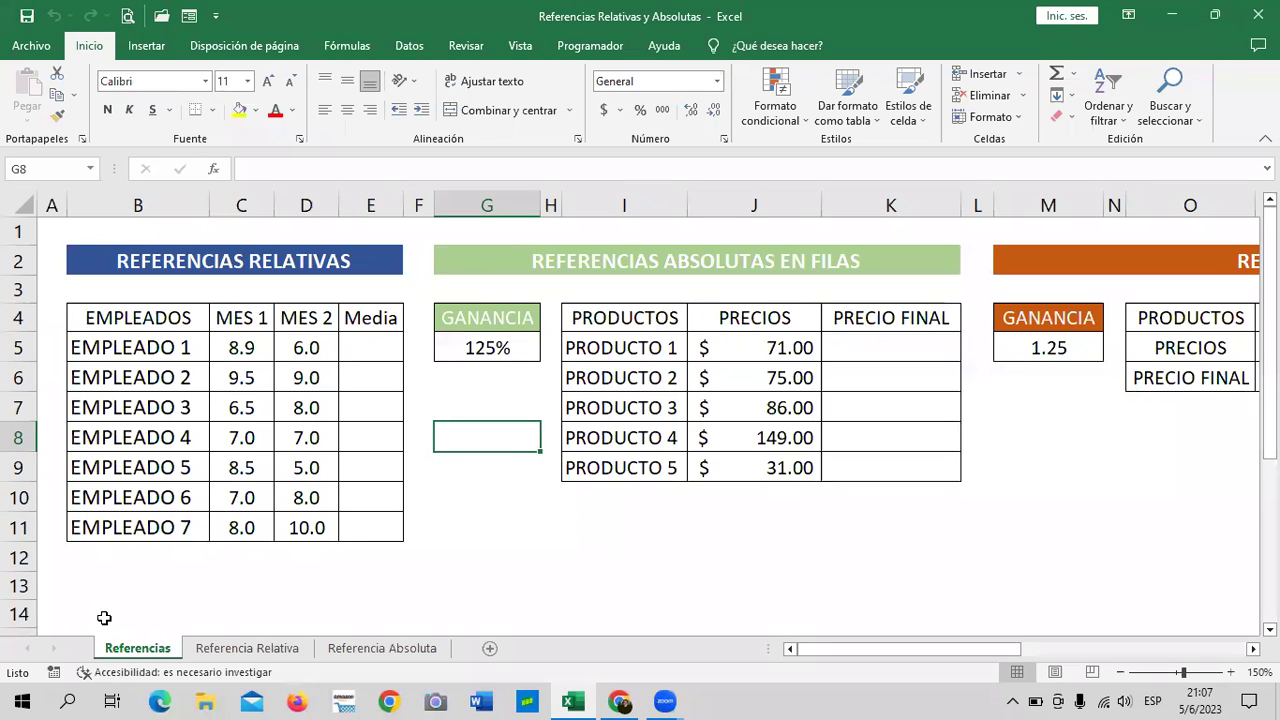
{"action": "left_click", "coordinate": [550, 550]}
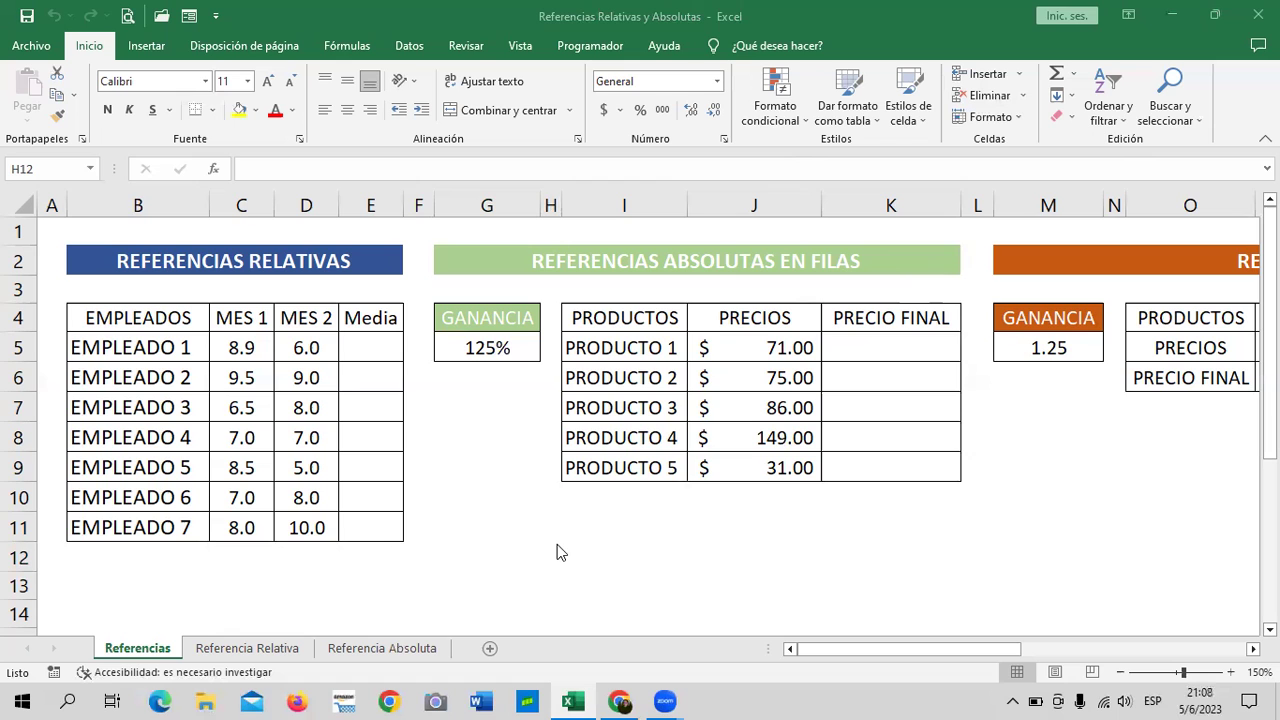
Switch back and forth between the Referencia Relativa and Referencia Absoluta IVA sheets
{"action": "left_click", "coordinate": [278, 652]}
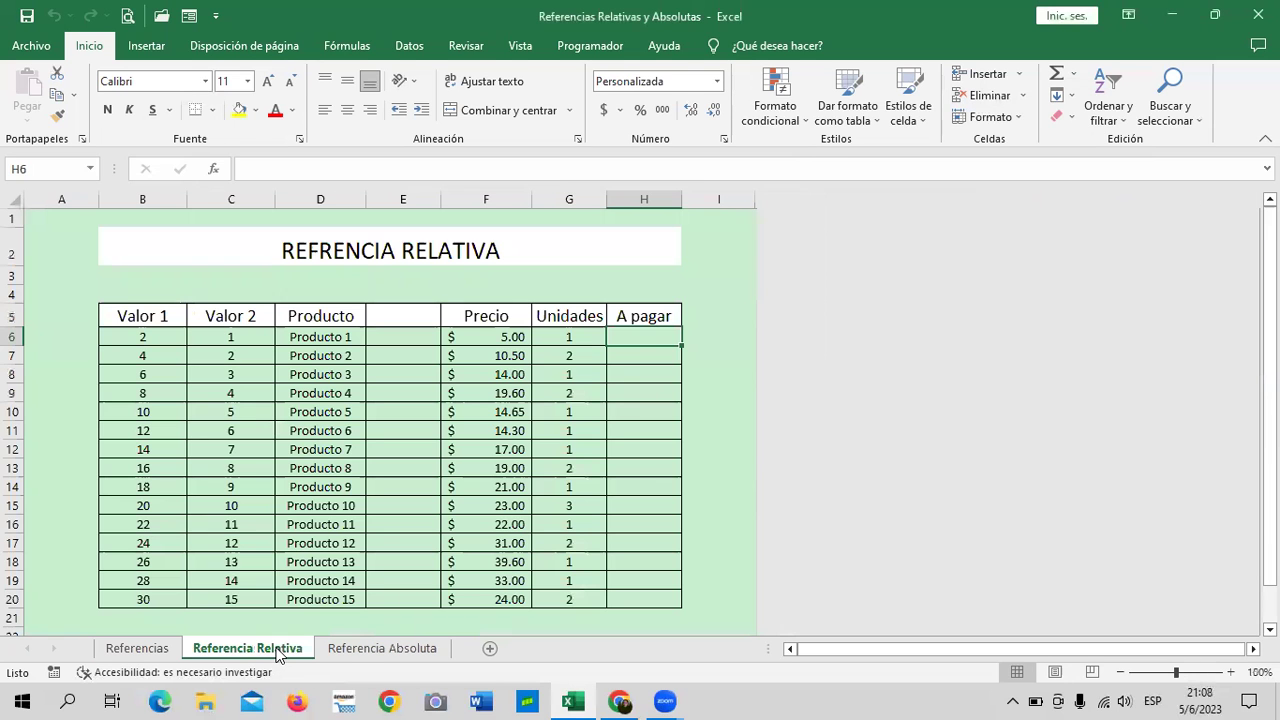
{"action": "scroll", "coordinate": [549, 454], "scroll_direction": "down", "scroll_amount": 1}
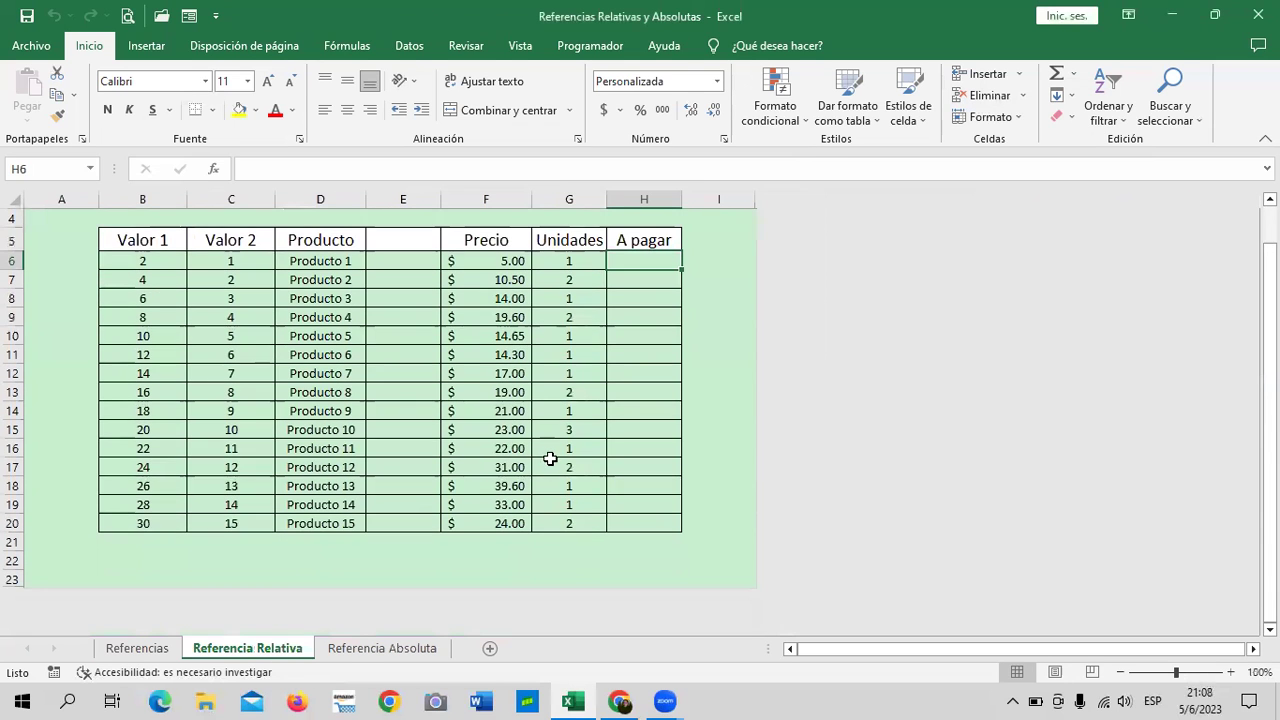
{"action": "left_click", "coordinate": [362, 647]}
{"action": "left_click", "coordinate": [585, 435]}
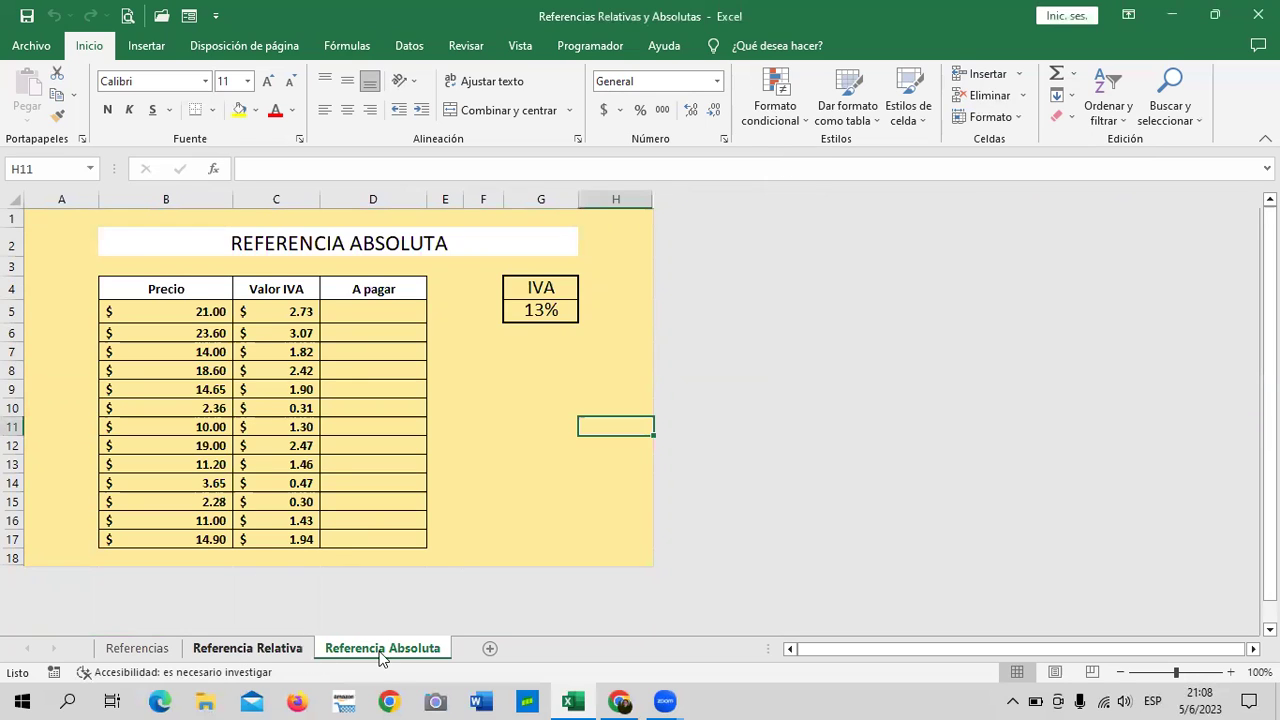
{"action": "left_click", "coordinate": [271, 652]}
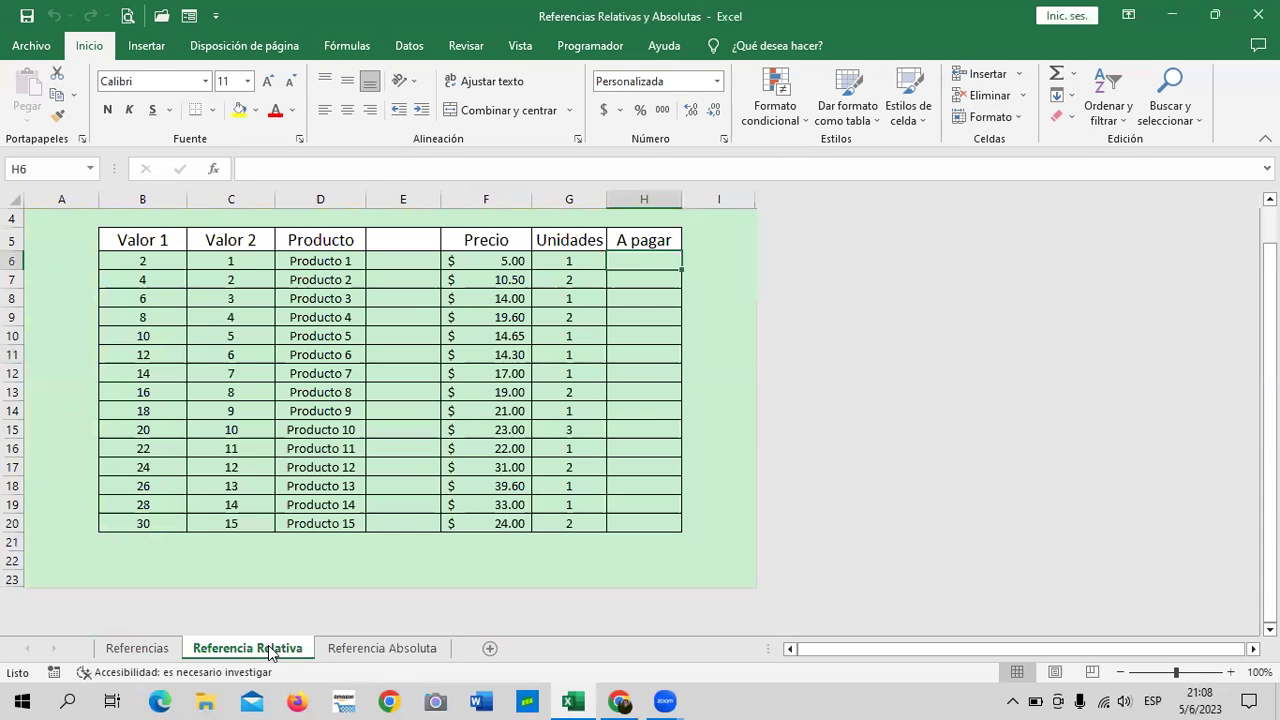
{"action": "left_click", "coordinate": [377, 652]}
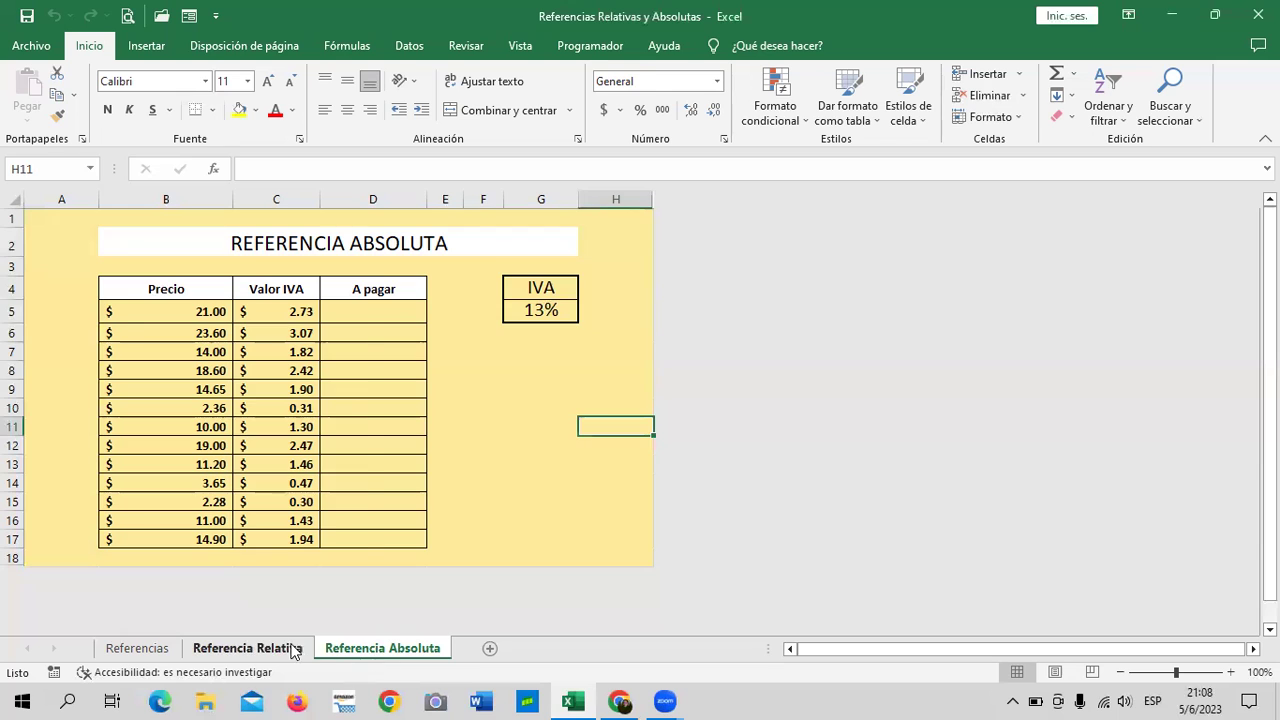
{"action": "left_click", "coordinate": [294, 651]}
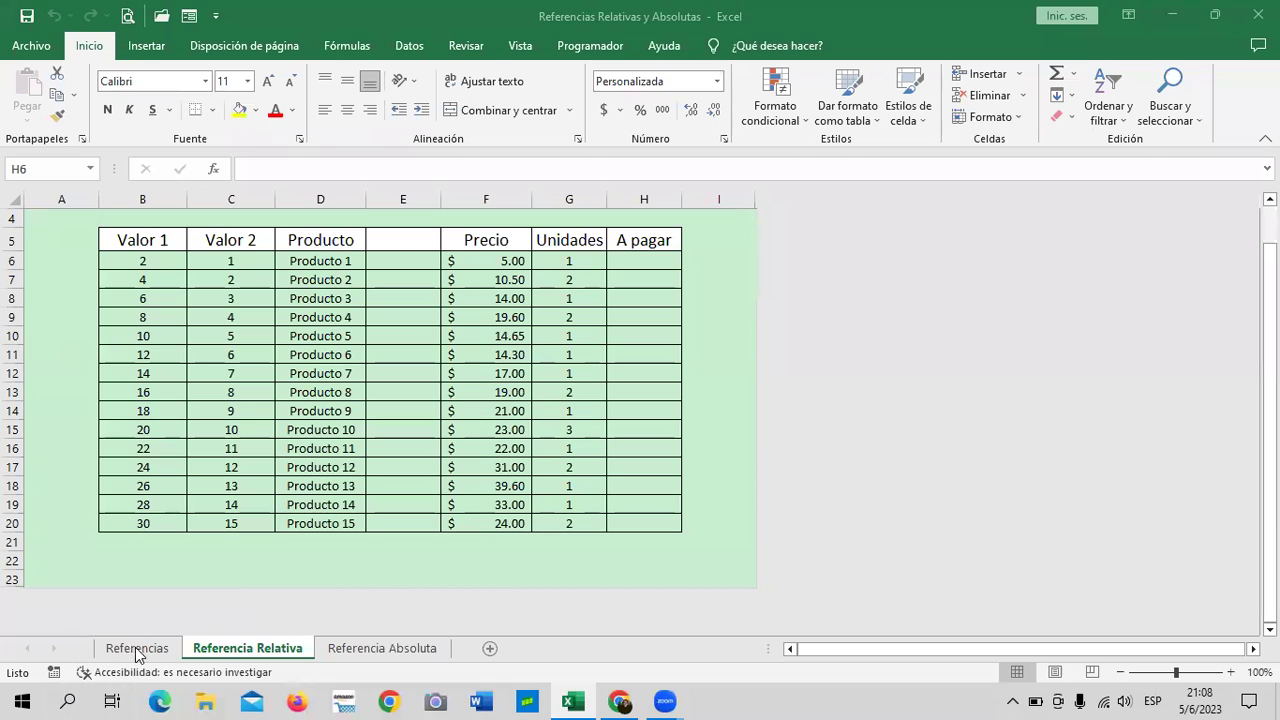
{"action": "left_click", "coordinate": [230, 652]}
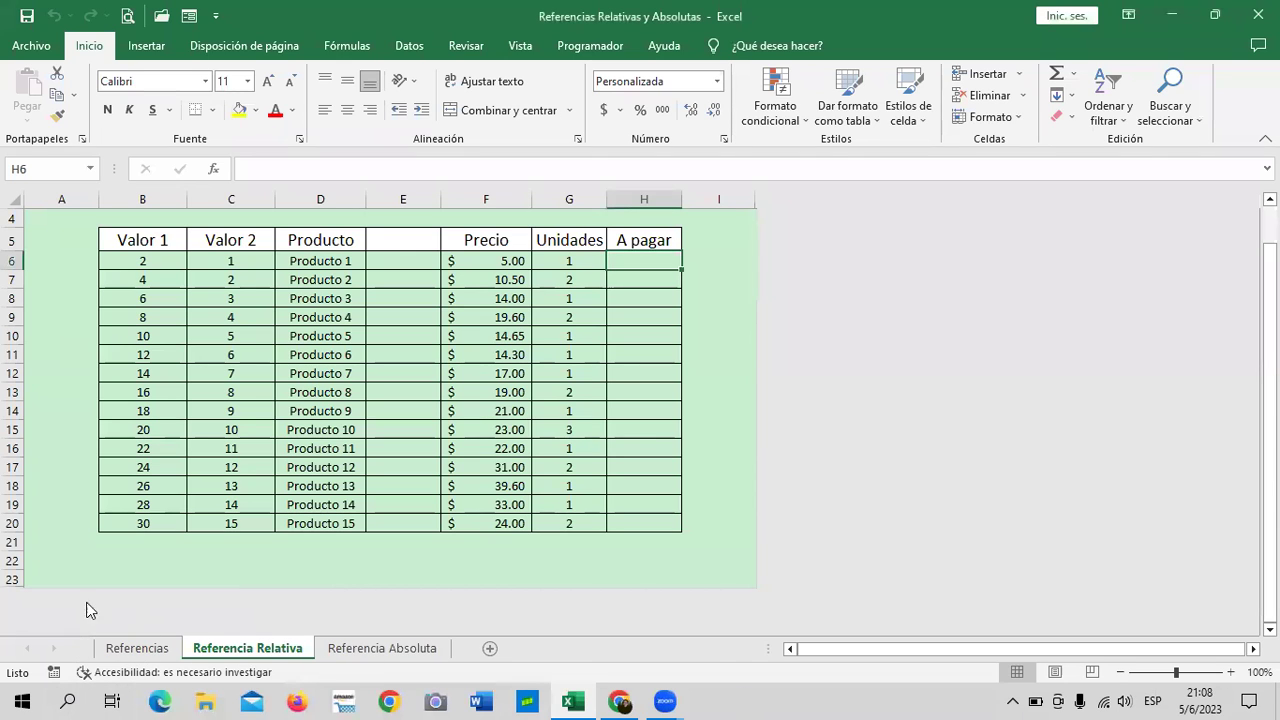
Return to the Referencias sheet, then bring the course lesson page back
{"action": "left_click", "coordinate": [139, 648]}
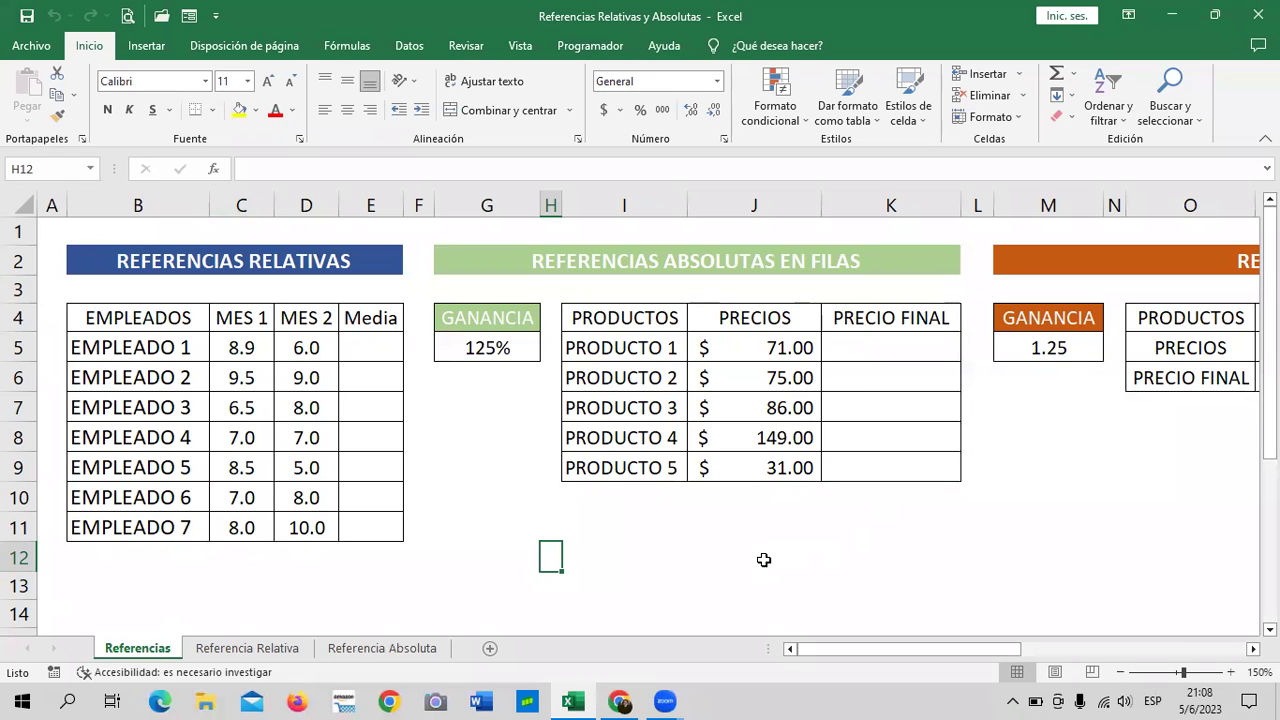
{"action": "mouse_move", "coordinate": [620, 700]}
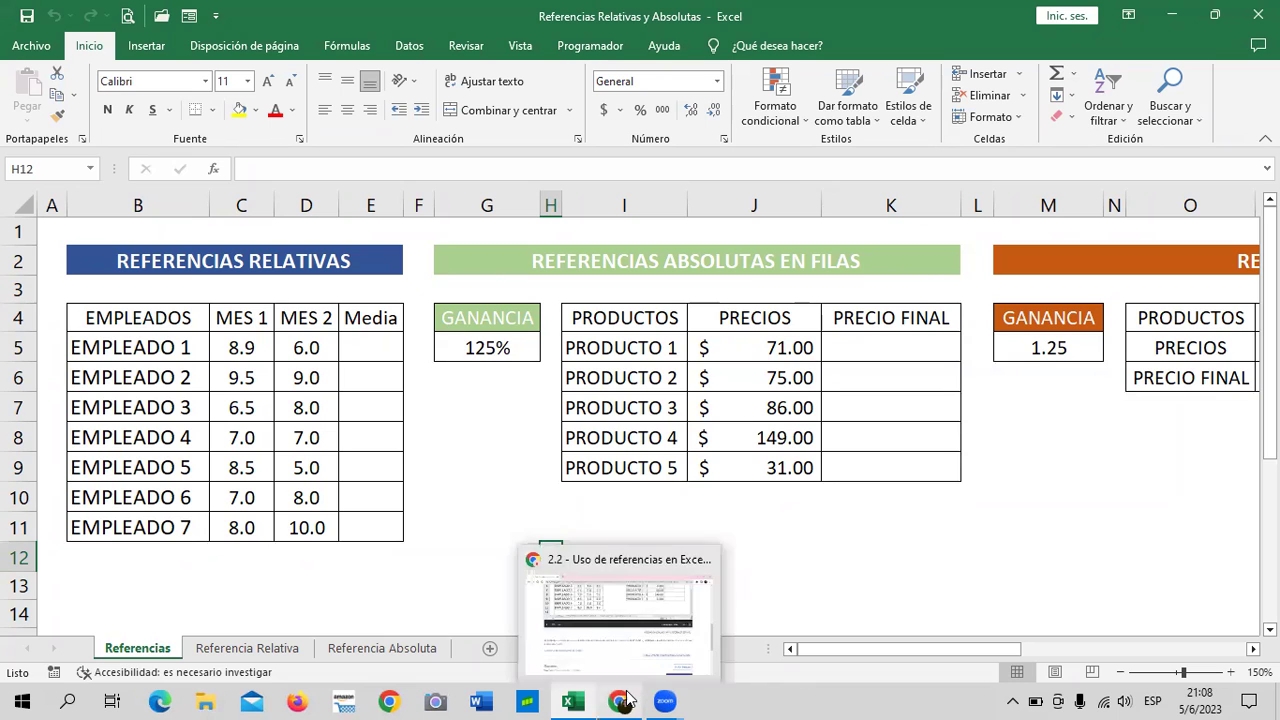
{"action": "left_click", "coordinate": [634, 647]}
Open lesson 2.1 Objetivo de la lección and scroll to the relative versus absolute references slide
{"action": "scroll", "coordinate": [510, 403], "scroll_direction": "up", "scroll_amount": 3}
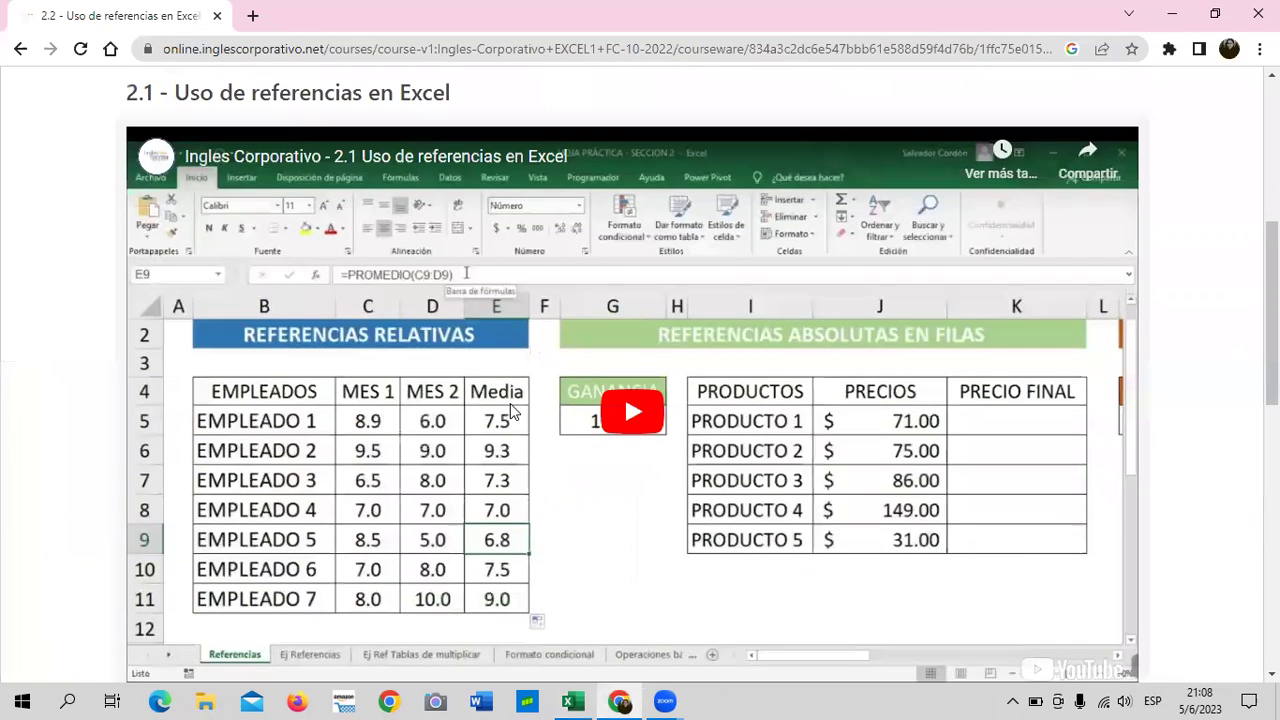
{"action": "scroll", "coordinate": [490, 425], "scroll_direction": "up", "scroll_amount": 3}
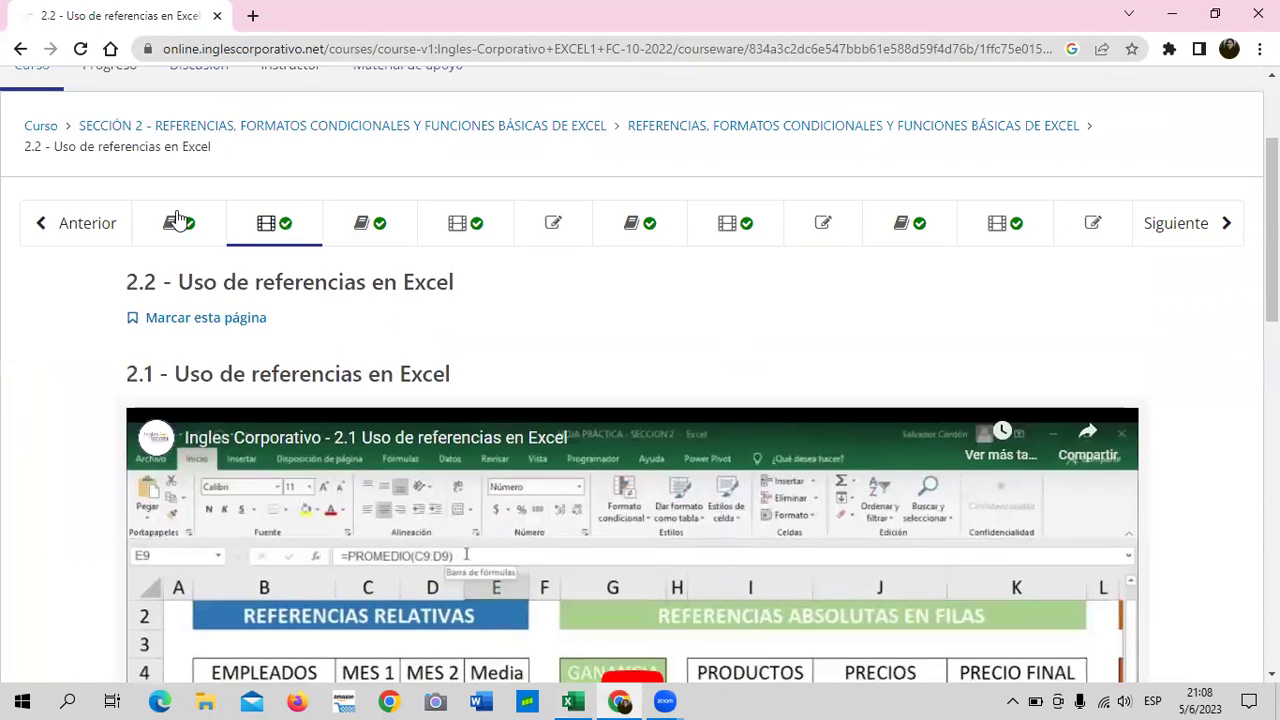
{"action": "left_click", "coordinate": [205, 230]}
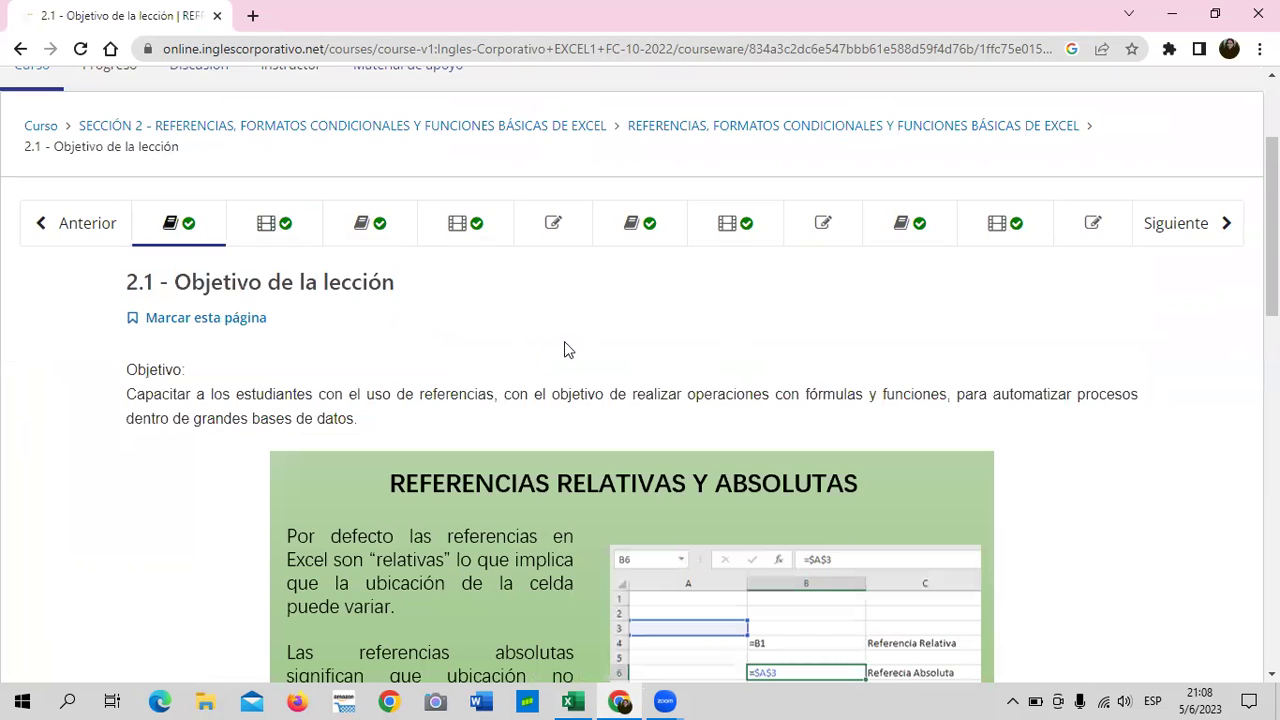
{"action": "scroll", "coordinate": [545, 349], "scroll_direction": "down", "scroll_amount": 1}
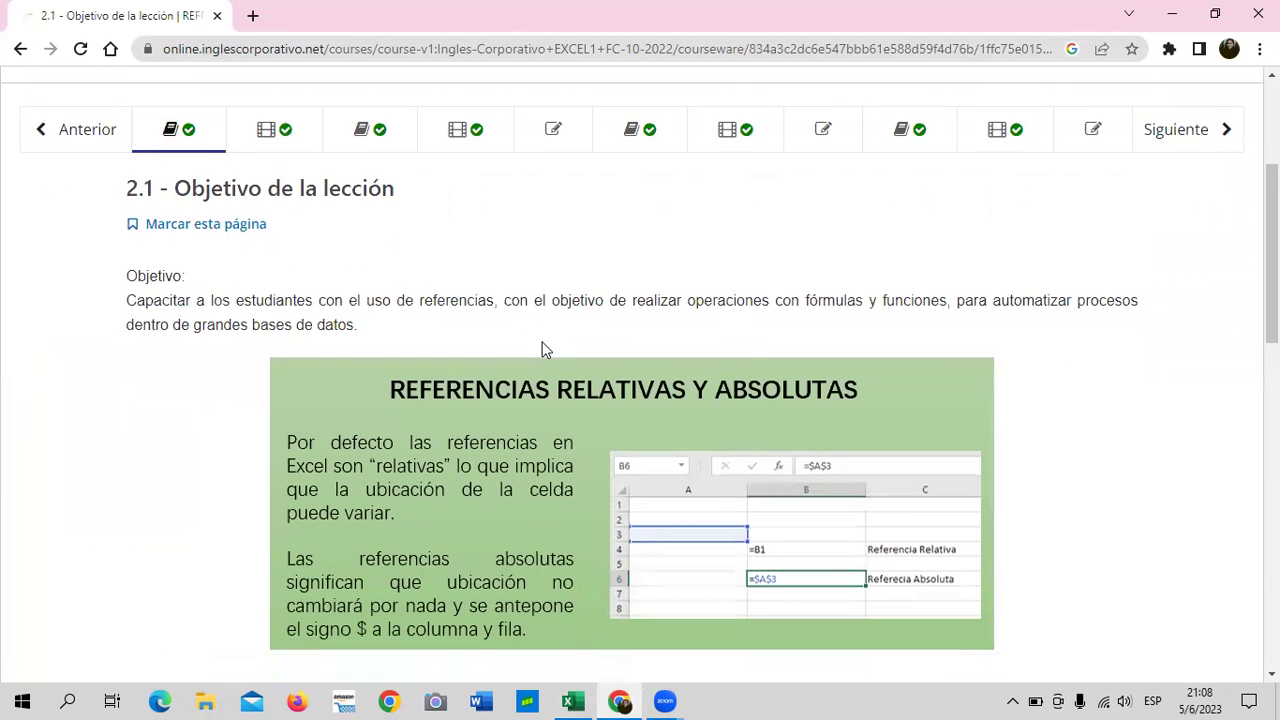
{"action": "scroll", "coordinate": [545, 349], "scroll_direction": "down", "scroll_amount": 1}
{"action": "scroll", "coordinate": [545, 349], "scroll_direction": "up", "scroll_amount": 1}
{"action": "scroll", "coordinate": [545, 348], "scroll_direction": "down", "scroll_amount": 2}
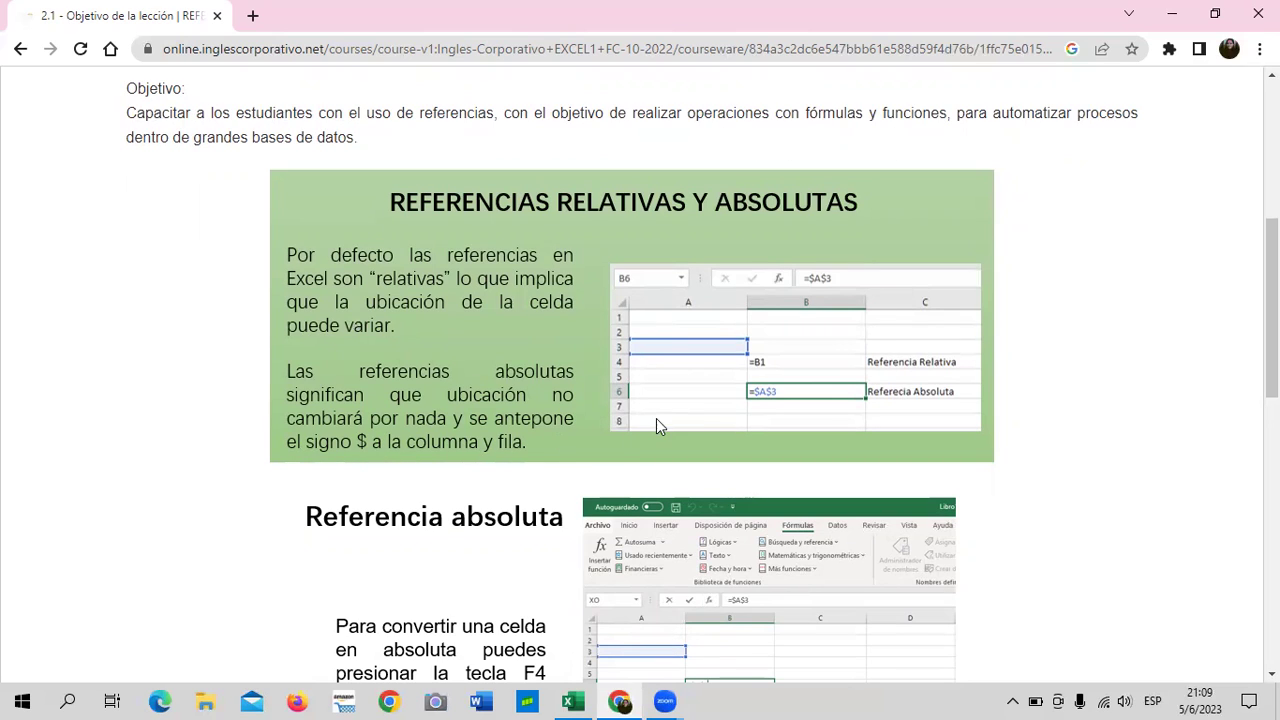
Scroll down to the slide converting relative reference A7 into absolute $A$7
{"action": "scroll", "coordinate": [613, 422], "scroll_direction": "down", "scroll_amount": 4}
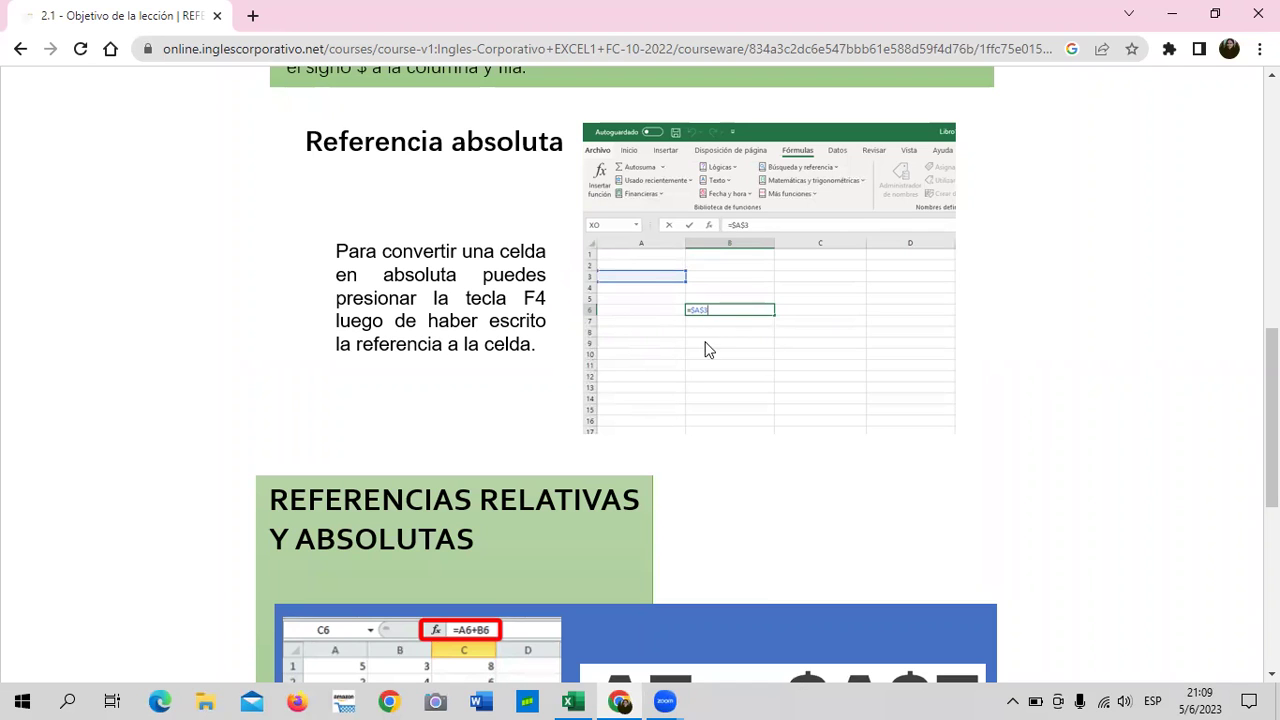
{"action": "scroll", "coordinate": [728, 330], "scroll_direction": "down", "scroll_amount": 3}
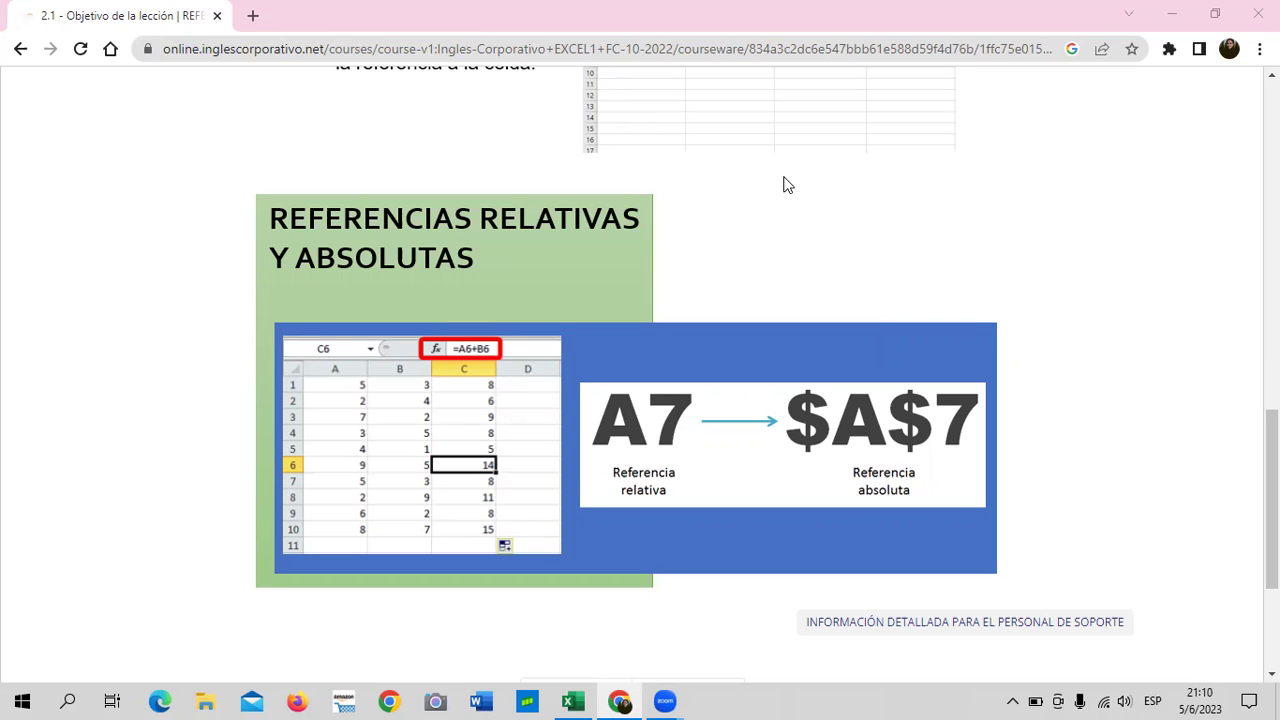
{"action": "scroll", "coordinate": [751, 250], "scroll_direction": "down", "scroll_amount": 3}
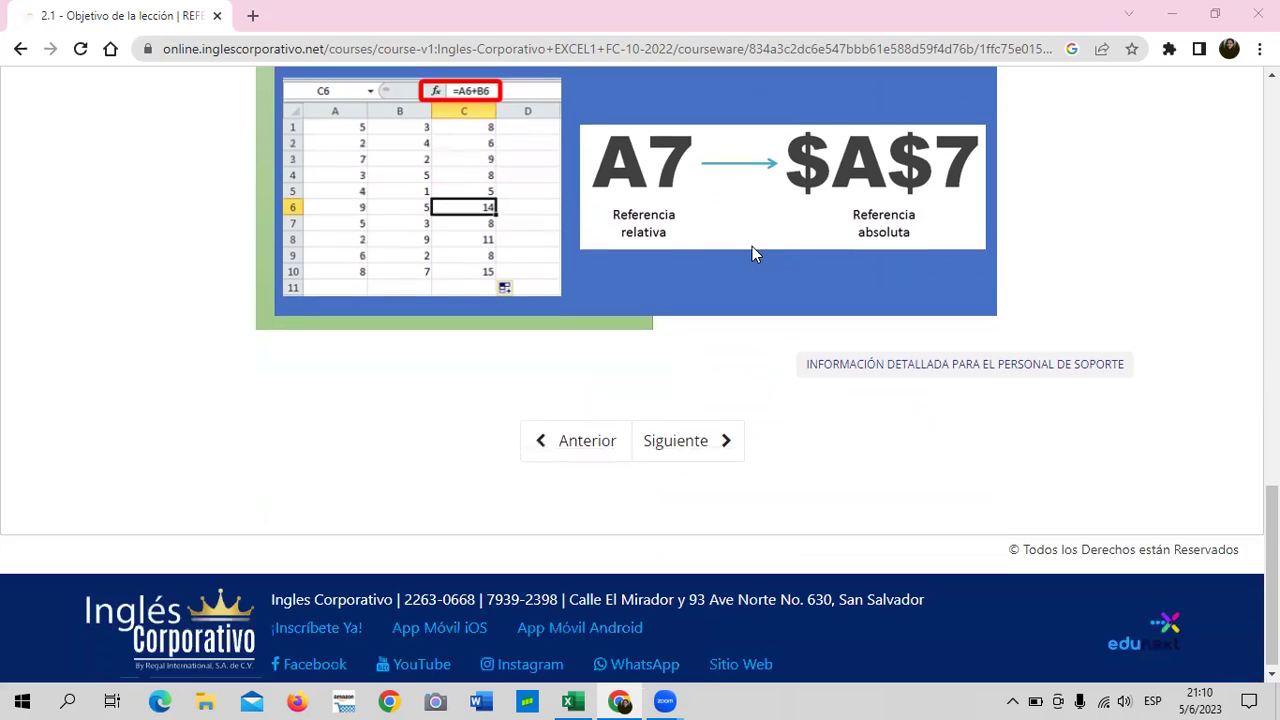
{"action": "scroll", "coordinate": [750, 251], "scroll_direction": "up", "scroll_amount": 3}
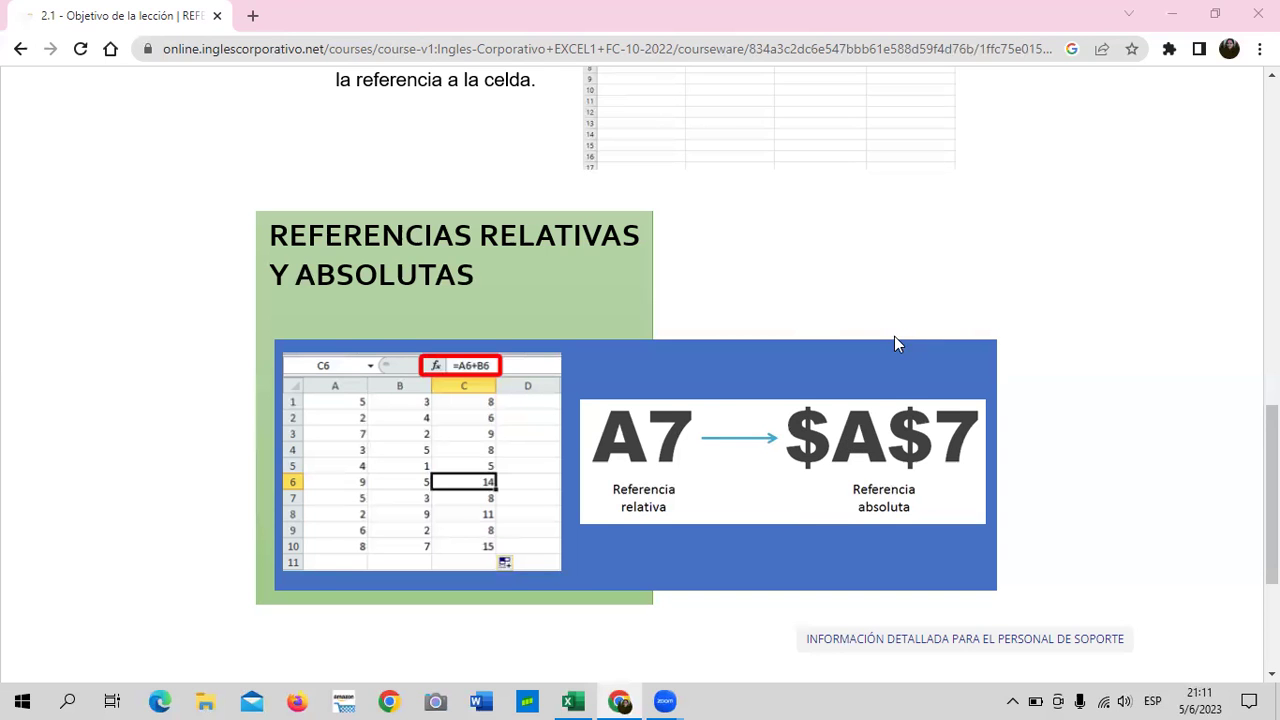
{"action": "scroll", "coordinate": [894, 343], "scroll_direction": "up", "scroll_amount": 2}
{"action": "scroll", "coordinate": [886, 331], "scroll_direction": "down", "scroll_amount": 3}
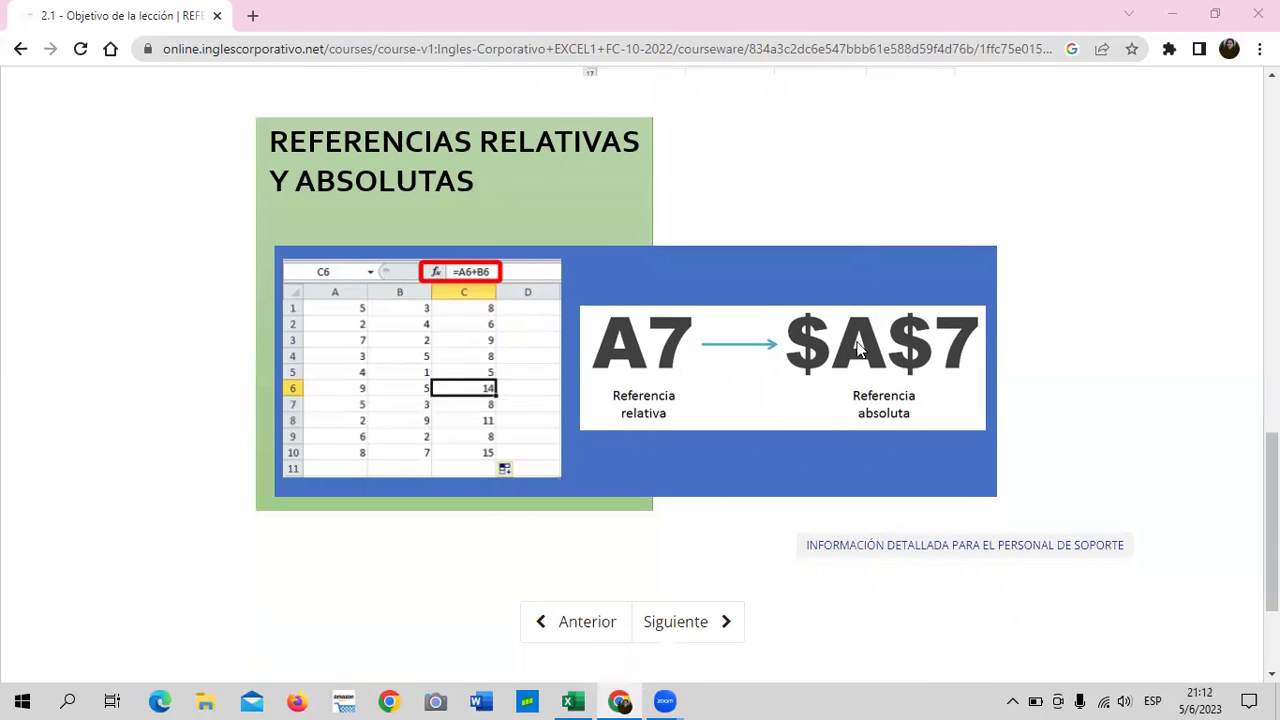
{"action": "mouse_move", "coordinate": [572, 701]}
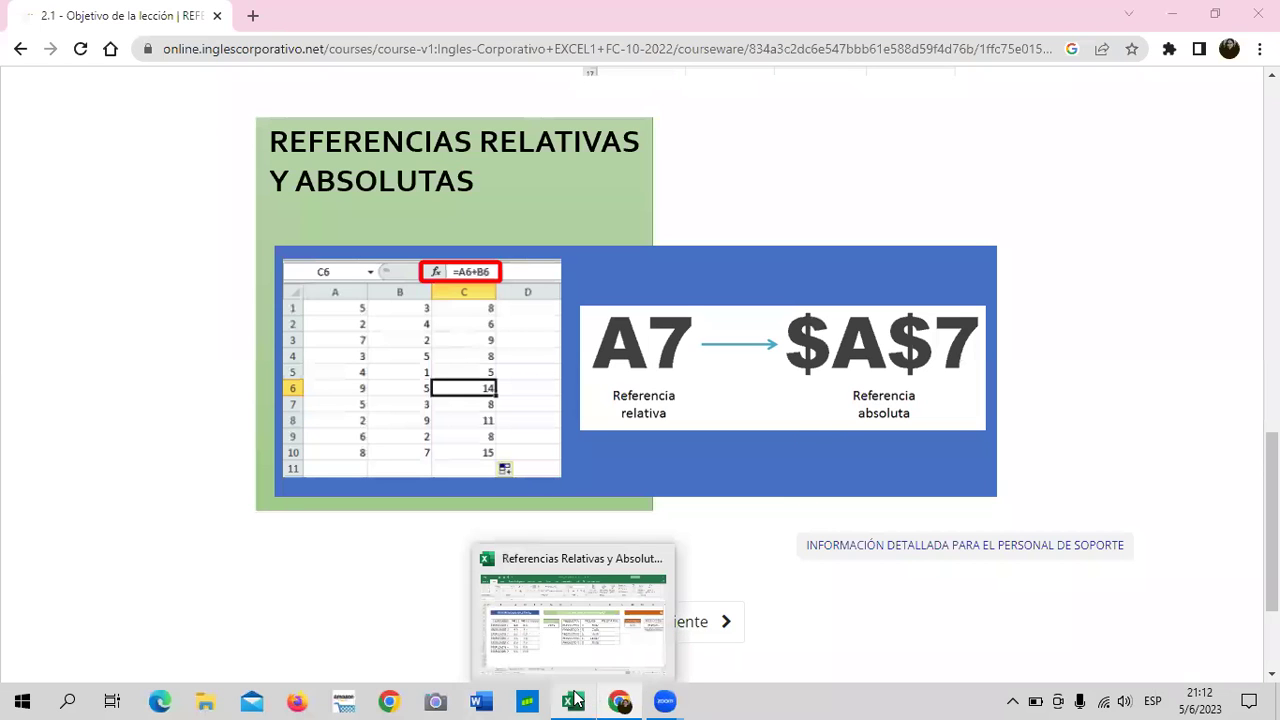
Return to the references workbook and open the Referencia Relativa sheet, selecting cell I4
{"action": "left_click", "coordinate": [590, 660]}
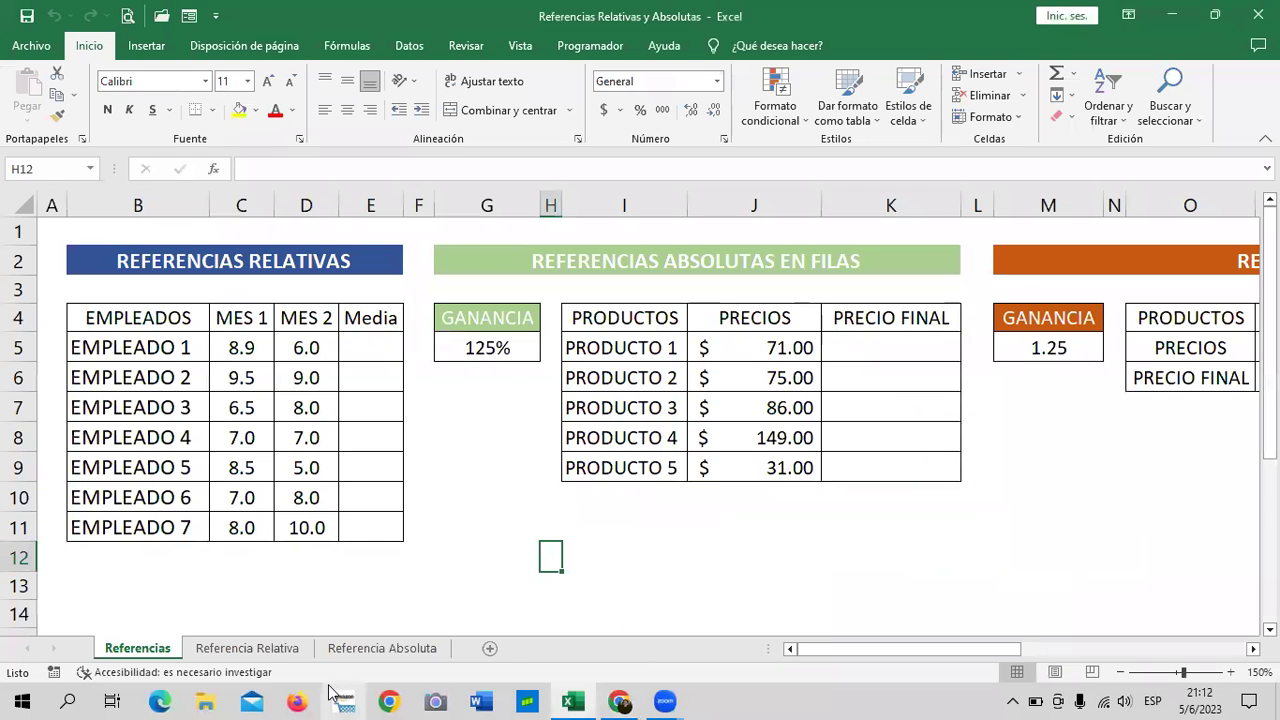
{"action": "left_click", "coordinate": [287, 648]}
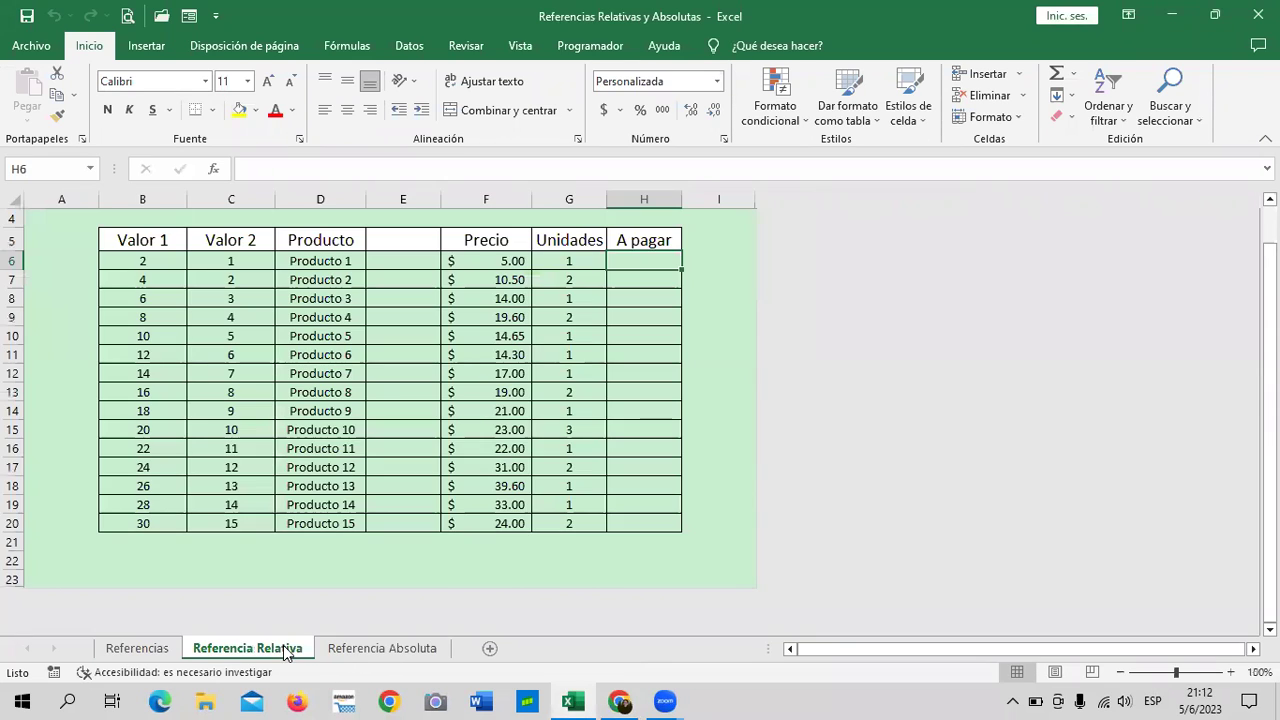
{"action": "left_click", "coordinate": [731, 230]}
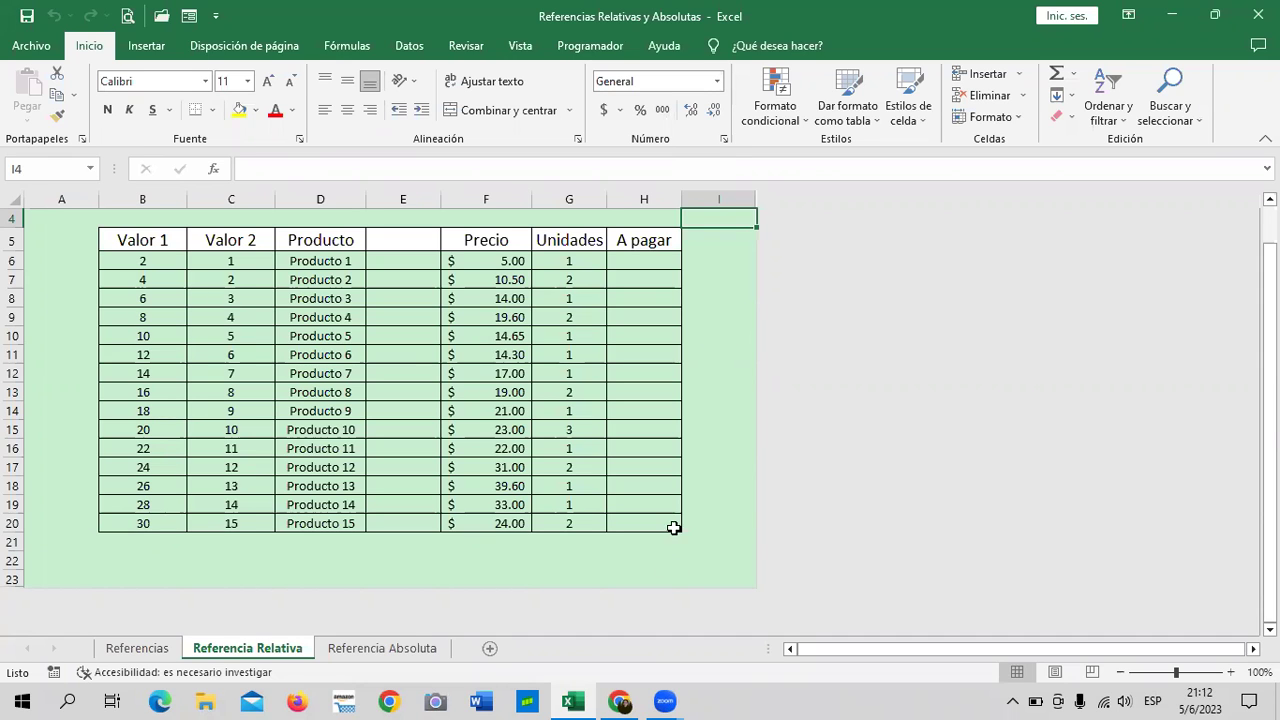
Add a new sheet and fill D3:D15 with the series 10 to 22
{"action": "double_click", "coordinate": [493, 649]}
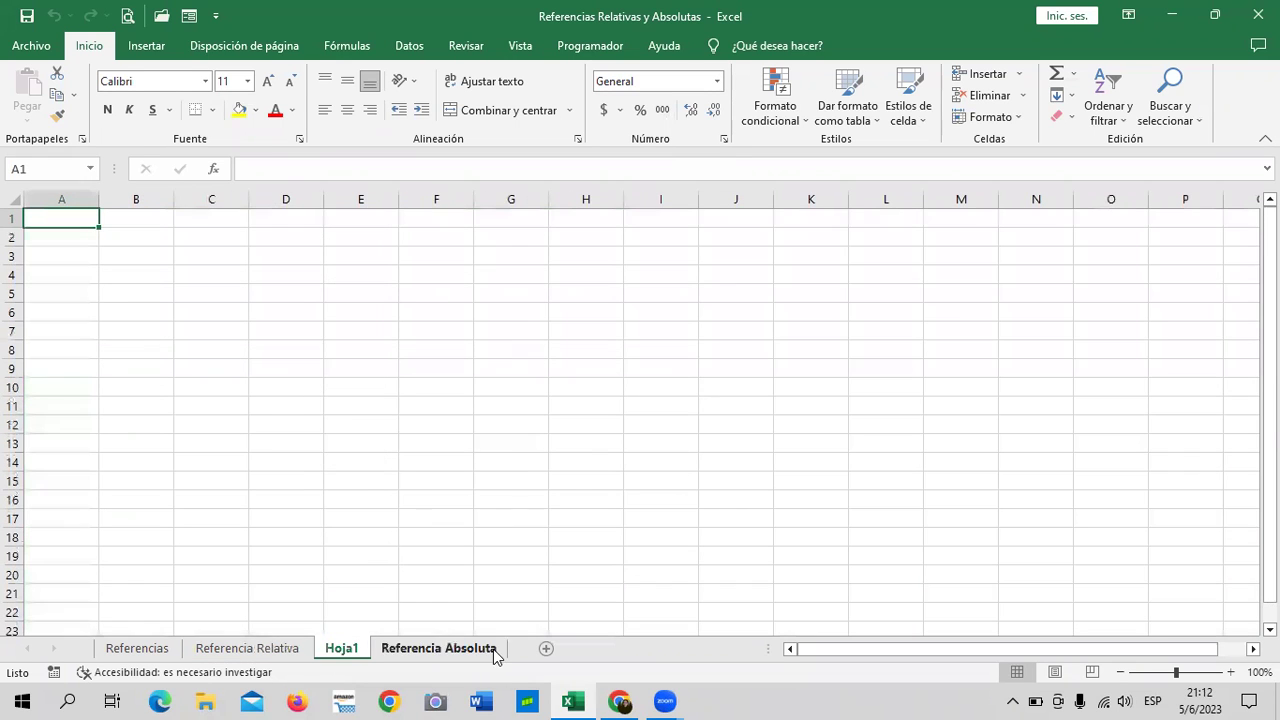
{"action": "left_click", "coordinate": [268, 253]}
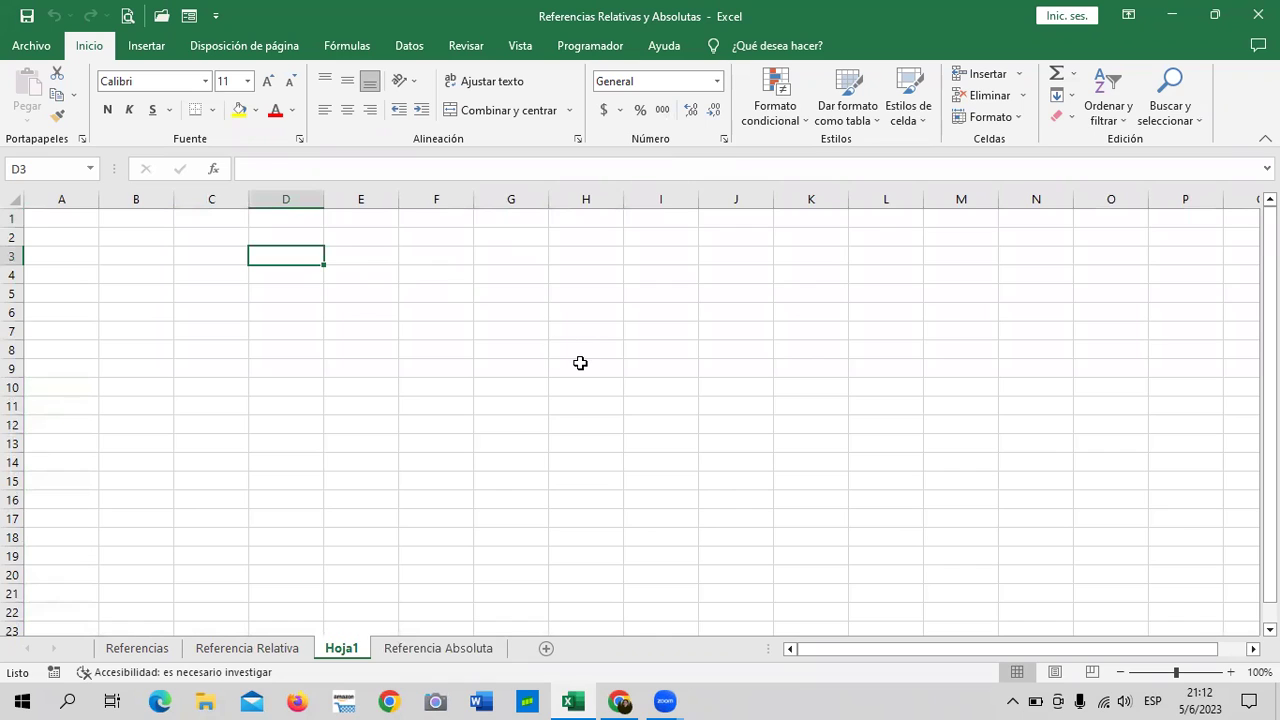
{"action": "type", "text": "10"}
{"action": "key", "text": "Return"}
{"action": "left_click", "coordinate": [295, 255]}
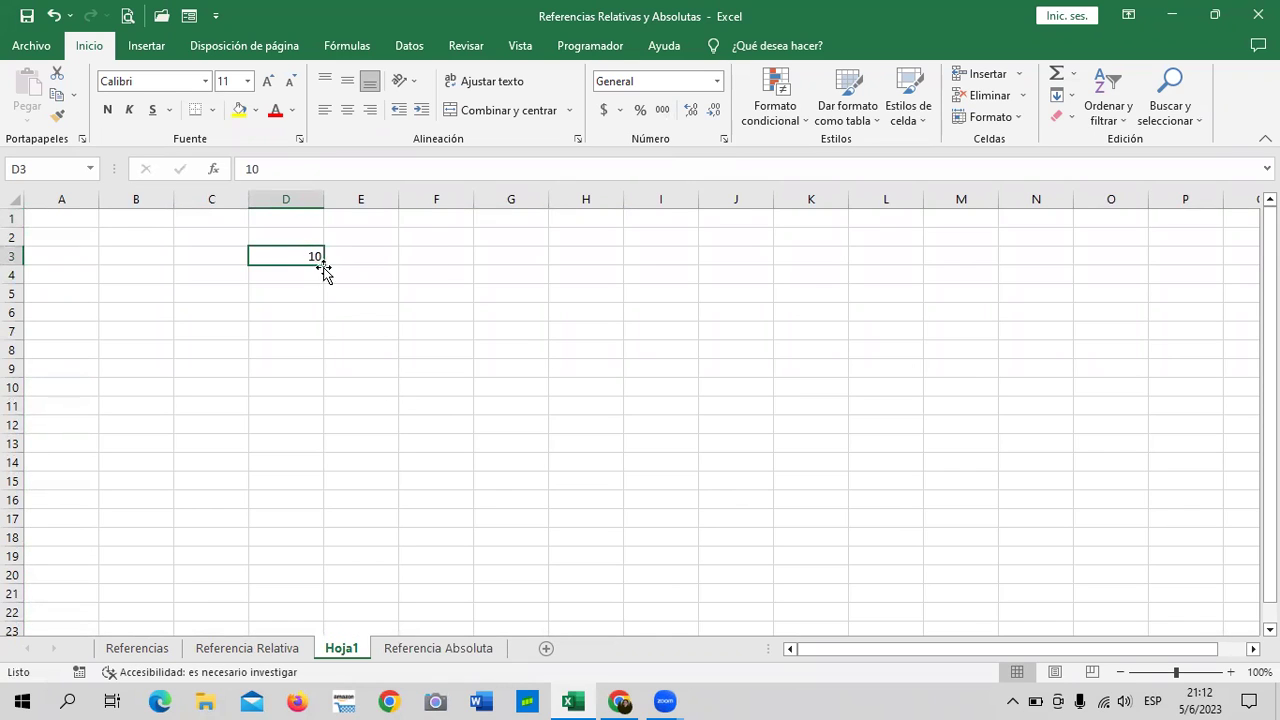
{"action": "left_click_drag", "start_coordinate": [324, 265], "coordinate": [338, 496]}
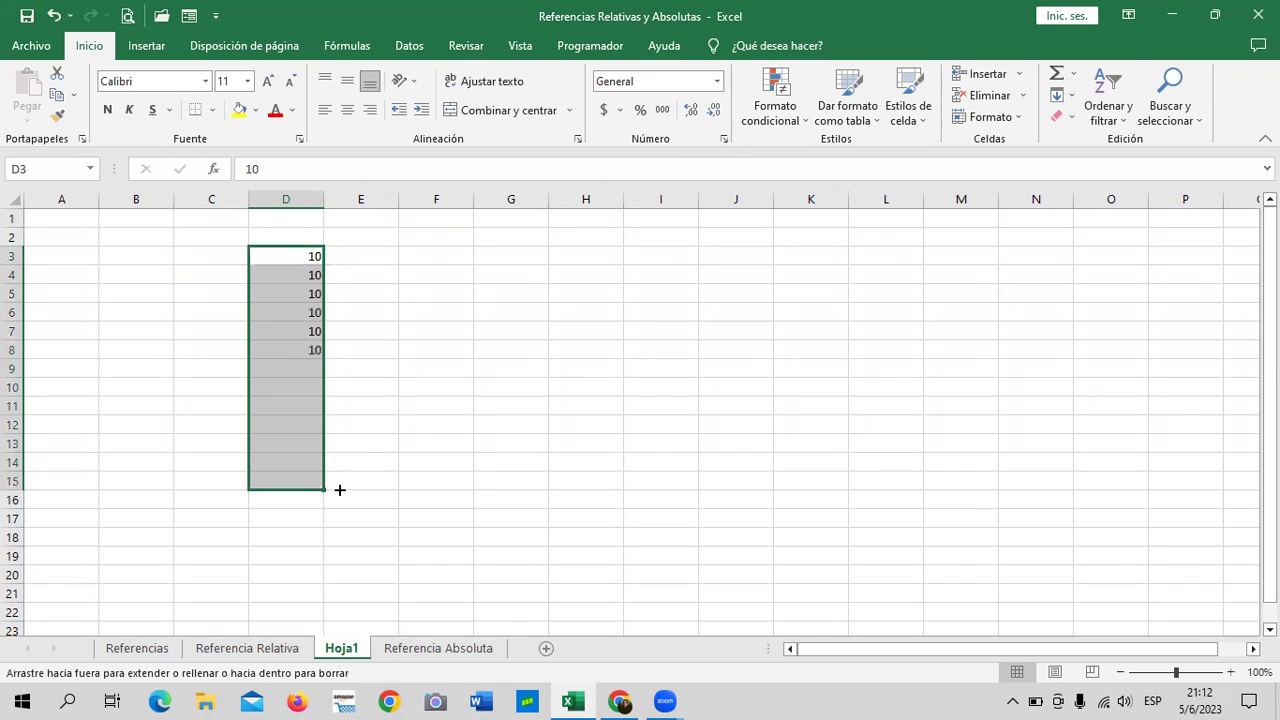
{"action": "left_click", "coordinate": [338, 502]}
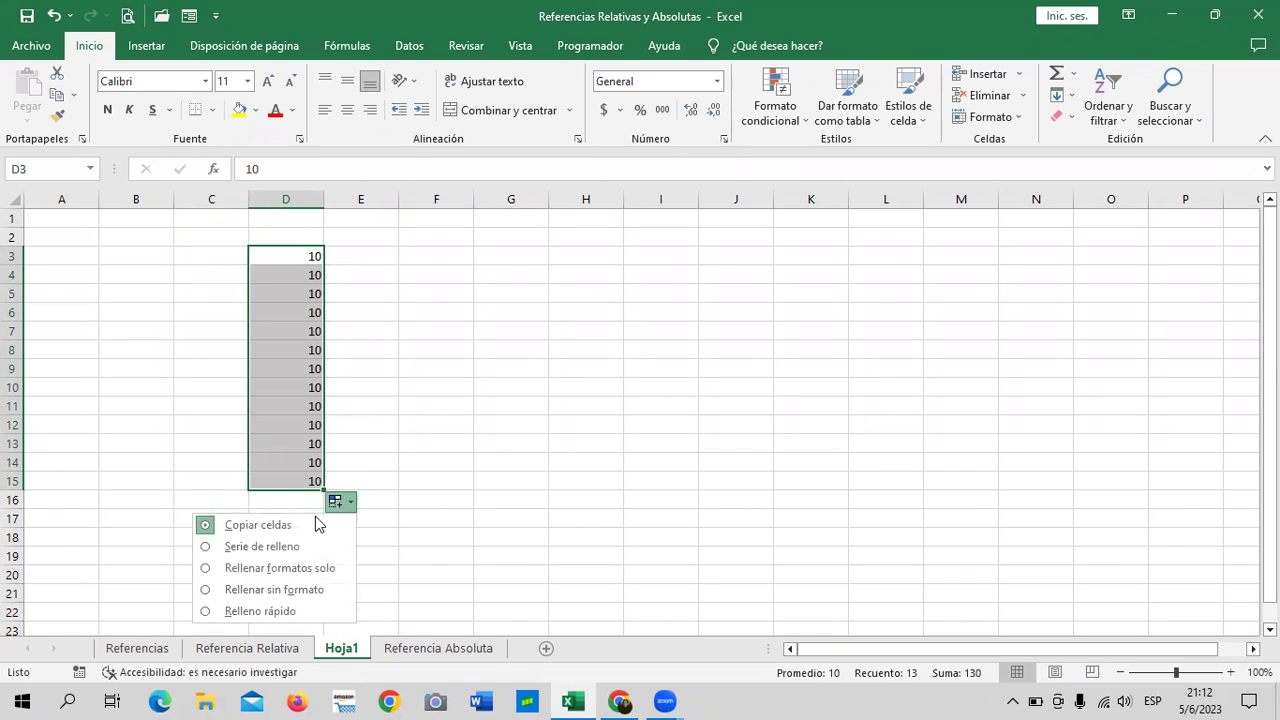
{"action": "left_click", "coordinate": [303, 546]}
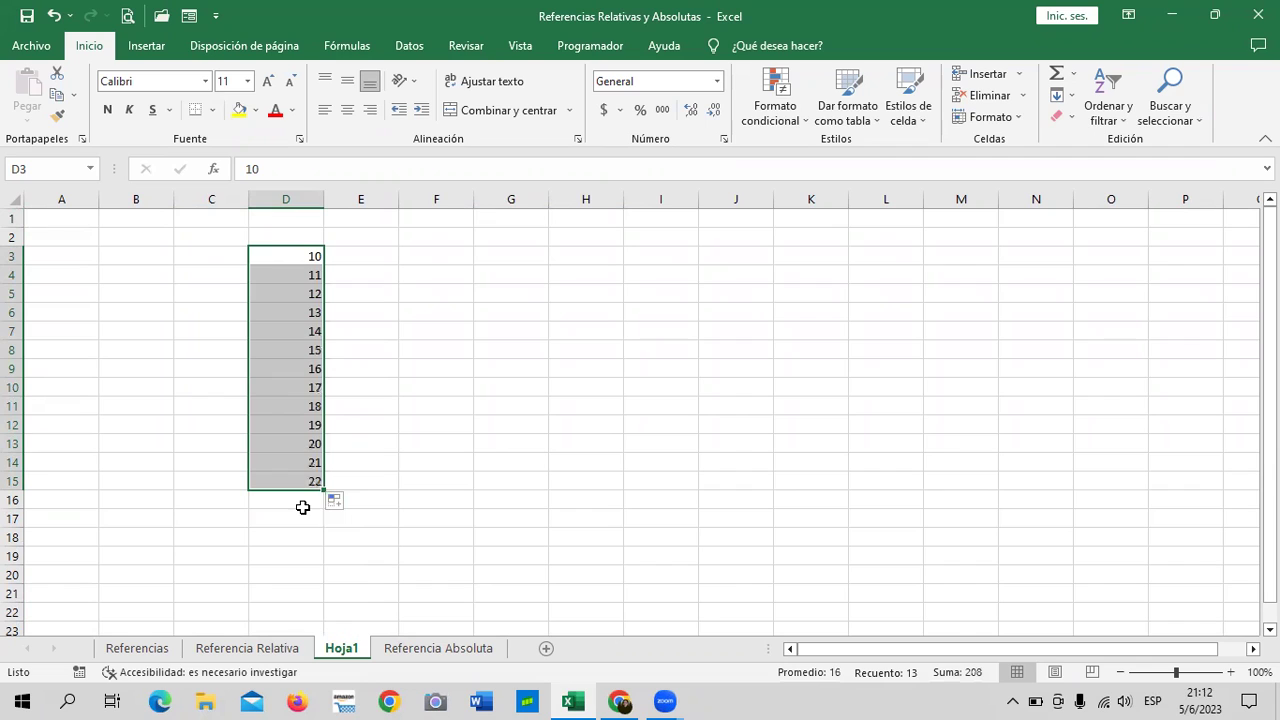
{"action": "left_click", "coordinate": [586, 366]}
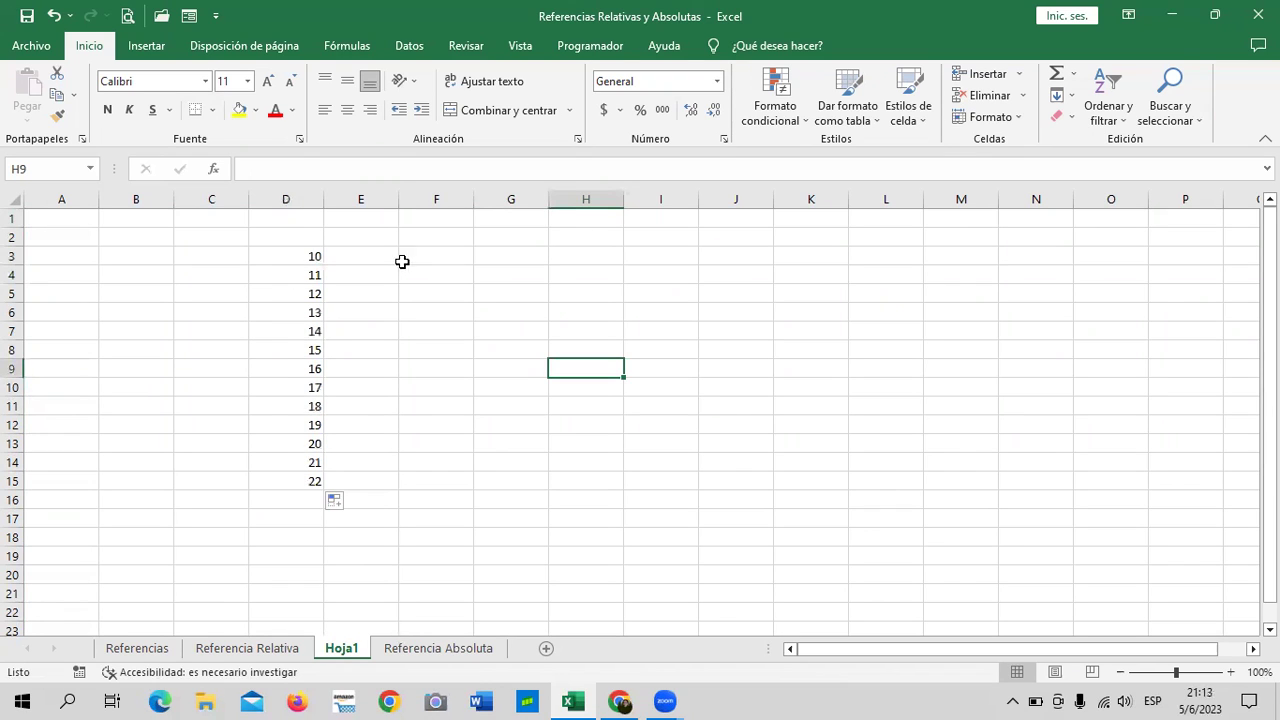
Enter 10 and 20 in E3:E4 and extend the step-10 series to 130 in E15
{"action": "left_click", "coordinate": [378, 258]}
{"action": "type", "text": "10"}
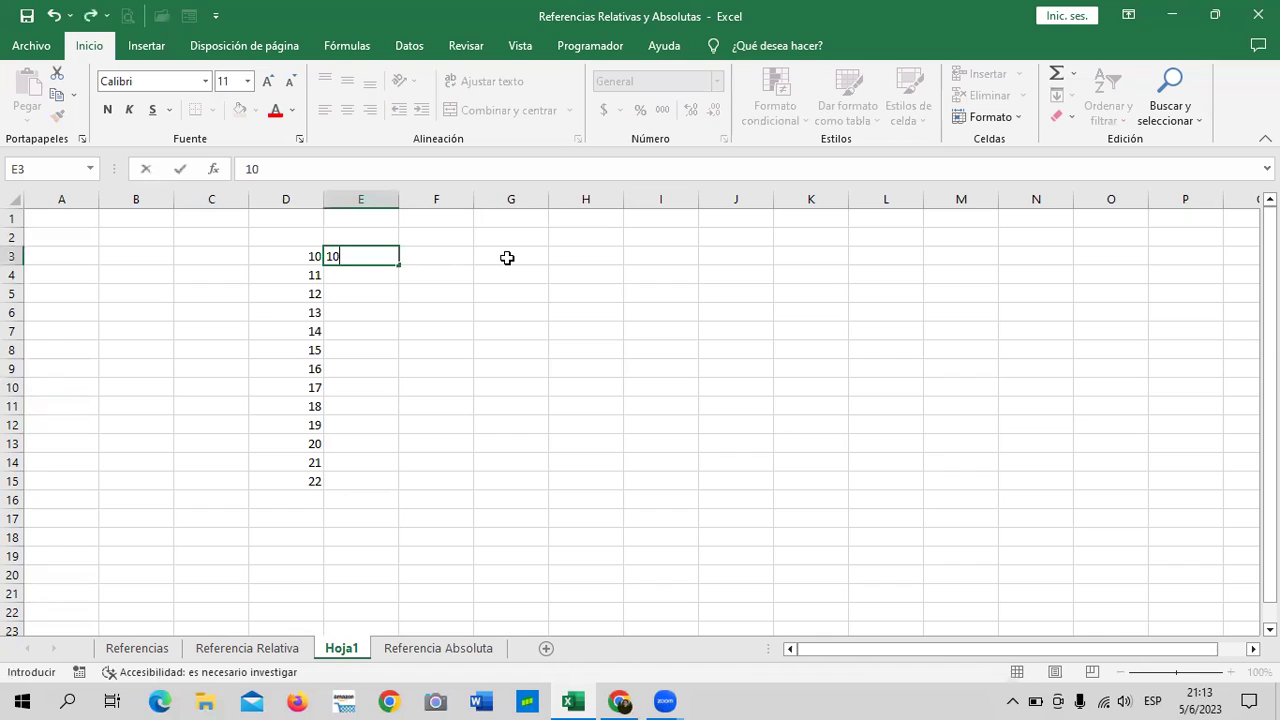
{"action": "key", "text": "Return"}
{"action": "type", "text": "10"}
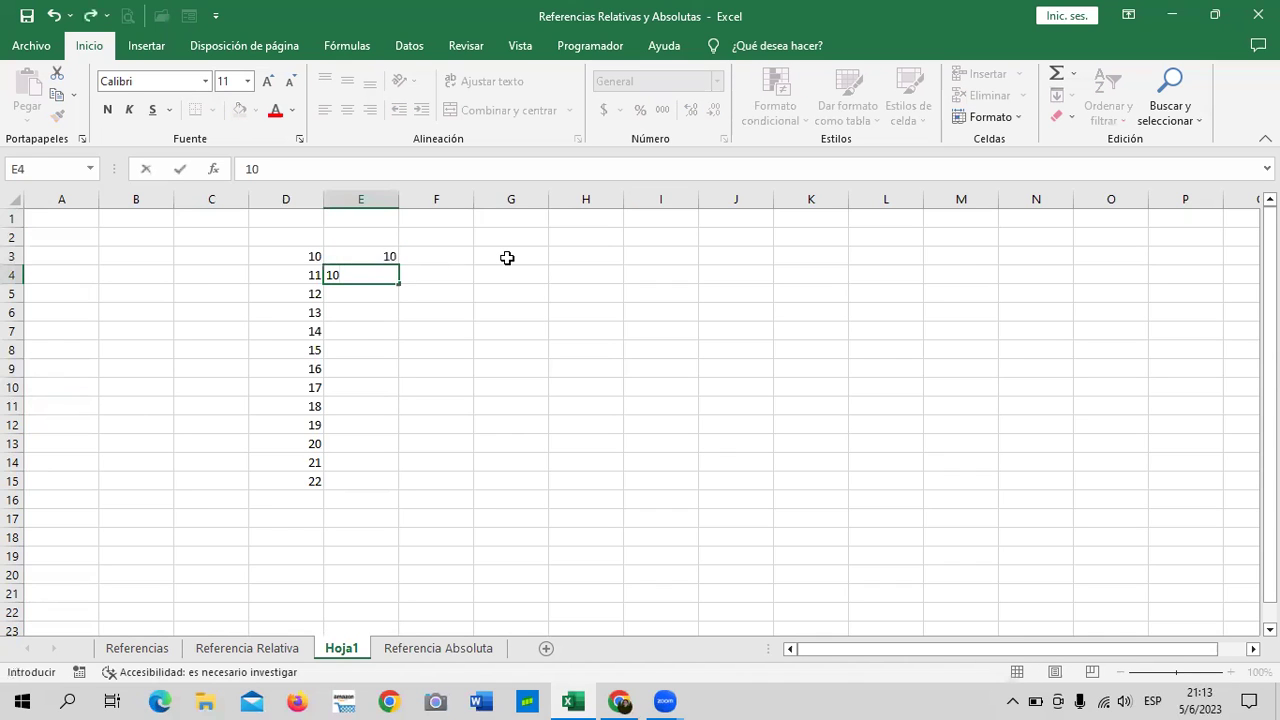
{"action": "key", "text": "BackSpace"}
{"action": "key", "text": "BackSpace"}
{"action": "type", "text": "20"}
{"action": "key", "text": "Return"}
{"action": "mouse_move", "coordinate": [351, 262]}
{"action": "left_mouse_down"}
{"action": "mouse_move", "coordinate": [392, 283]}
{"action": "mouse_move", "coordinate": [414, 493]}
{"action": "left_mouse_up"}
{"action": "left_click", "coordinate": [590, 462]}
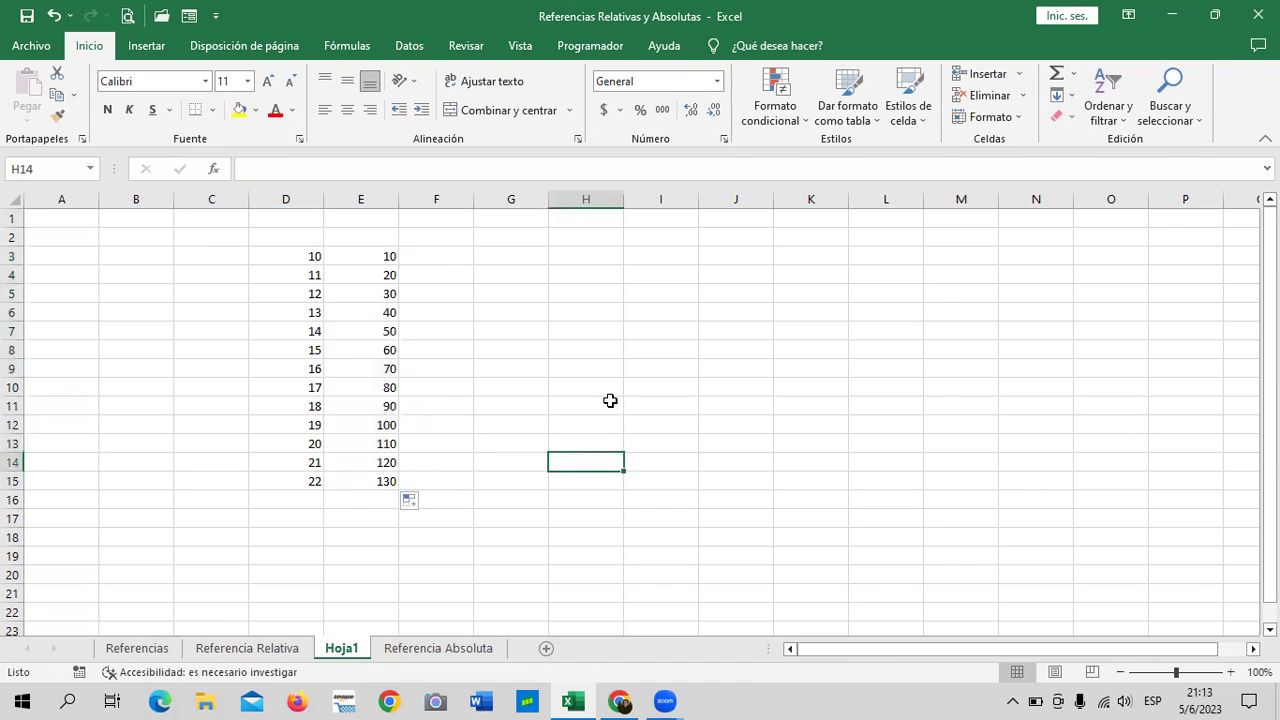
{"action": "left_click", "coordinate": [434, 256]}
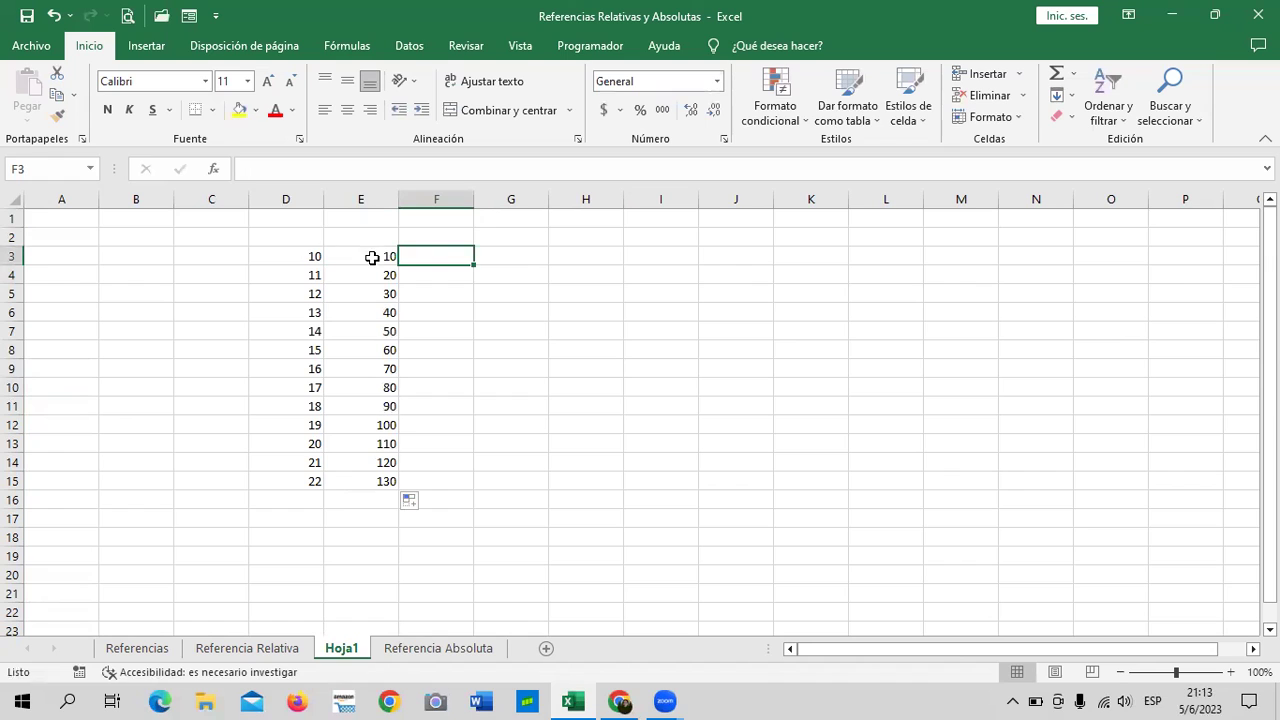
{"action": "left_click", "coordinate": [620, 291]}
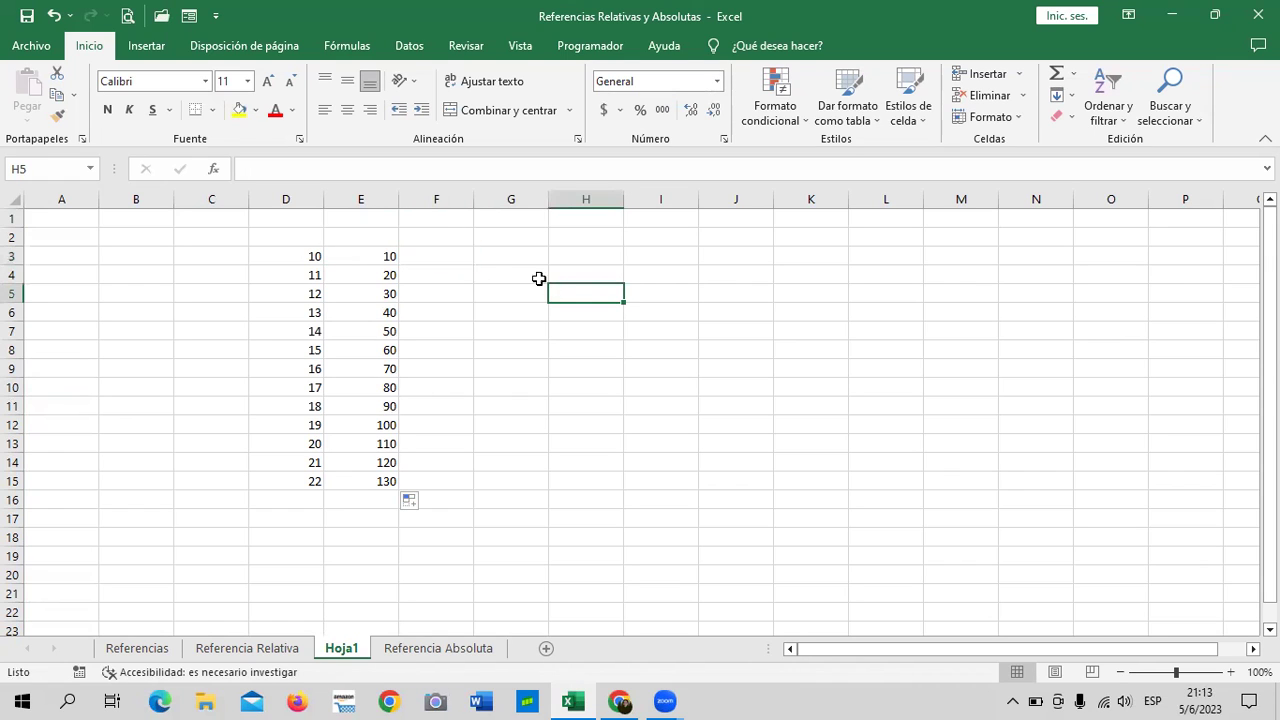
Enter =D3+E3 in F3 so it shows 20, then reselect F3 to check it
{"action": "left_click", "coordinate": [443, 259]}
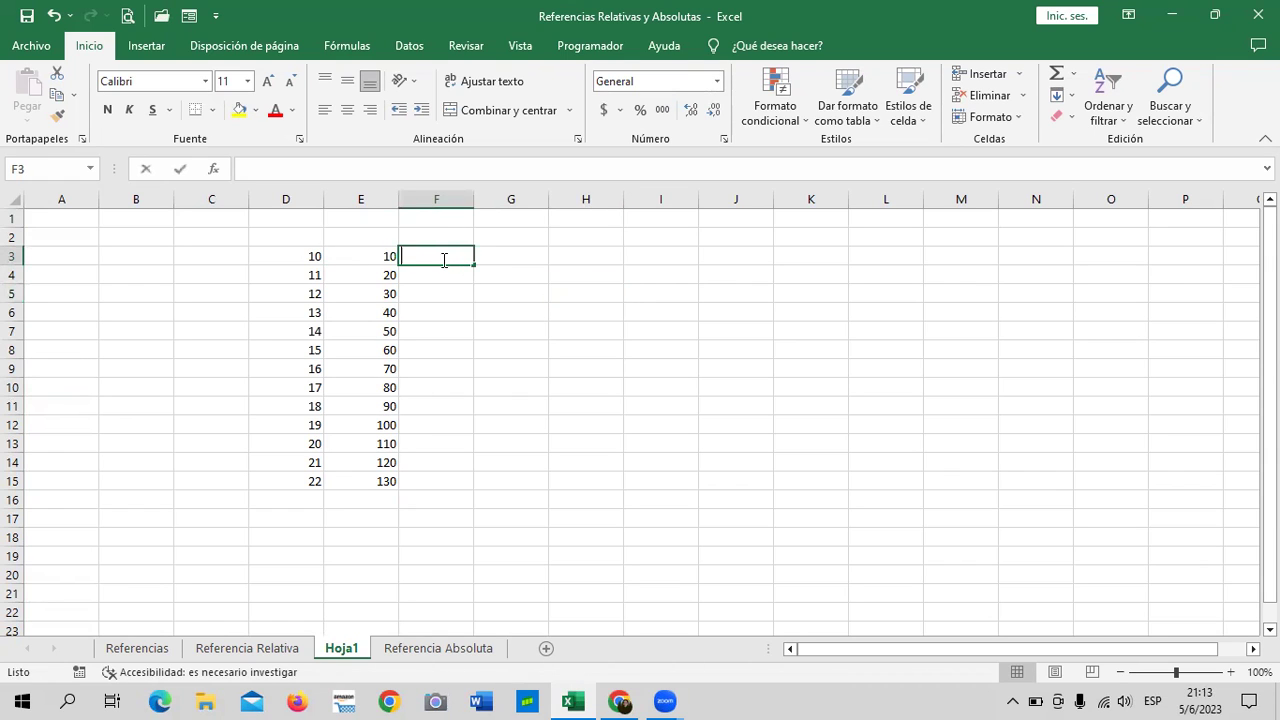
{"action": "type", "text": "="}
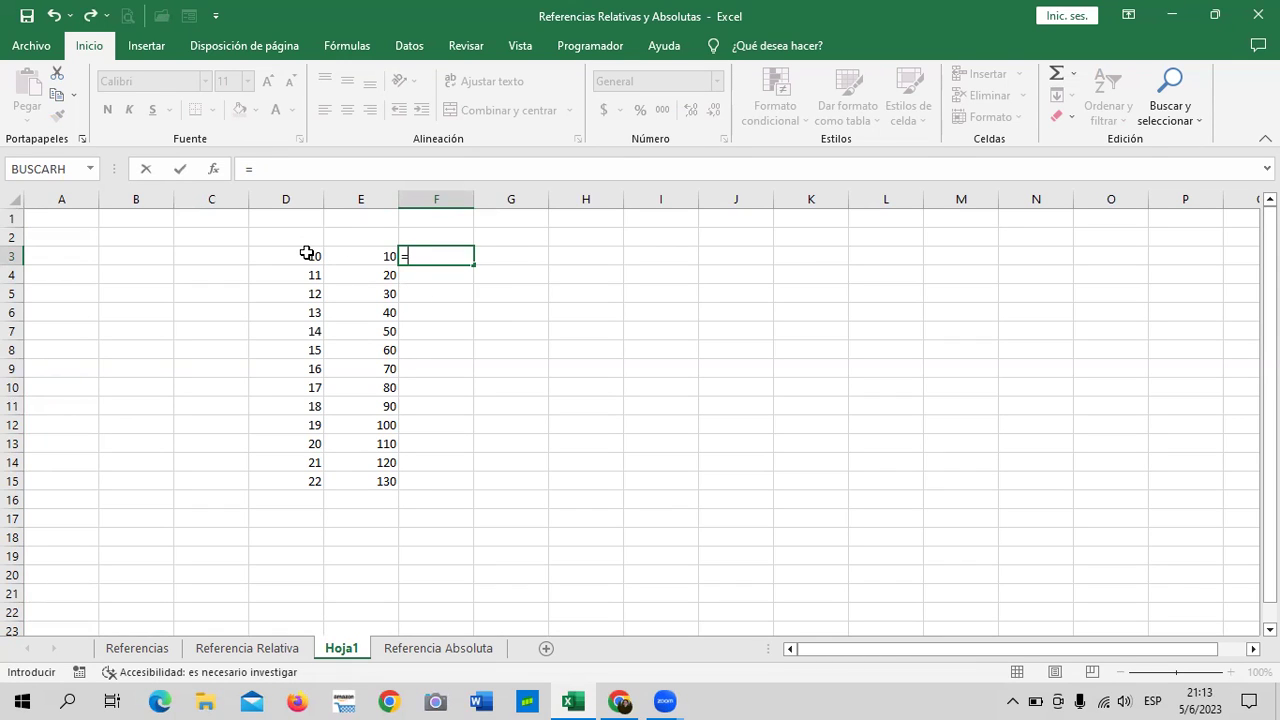
{"action": "left_click", "coordinate": [303, 253]}
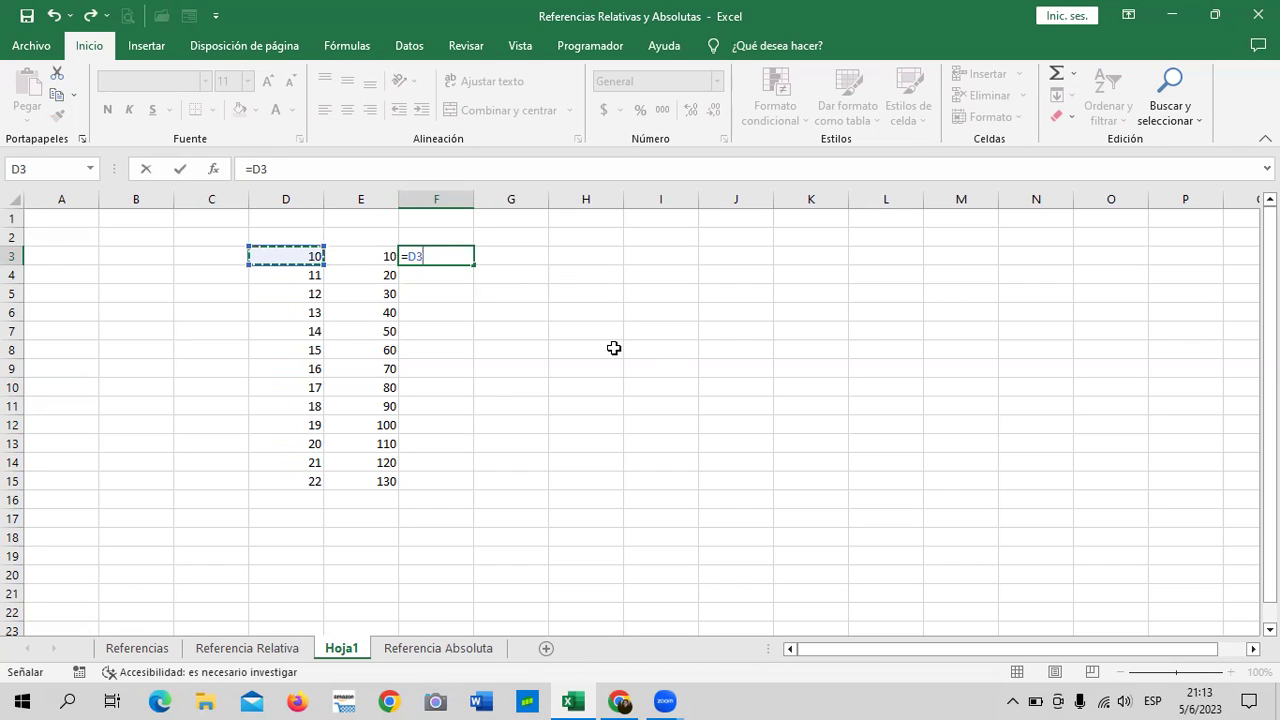
{"action": "type", "text": "+"}
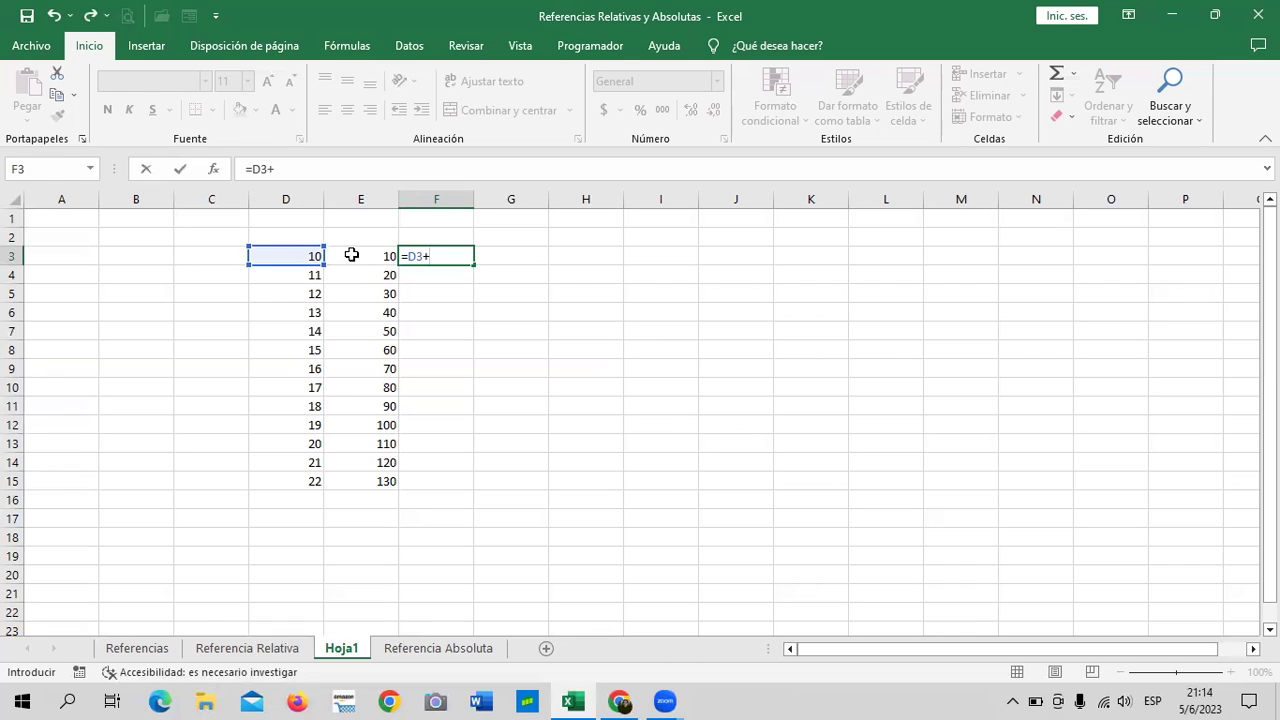
{"action": "left_click", "coordinate": [352, 255]}
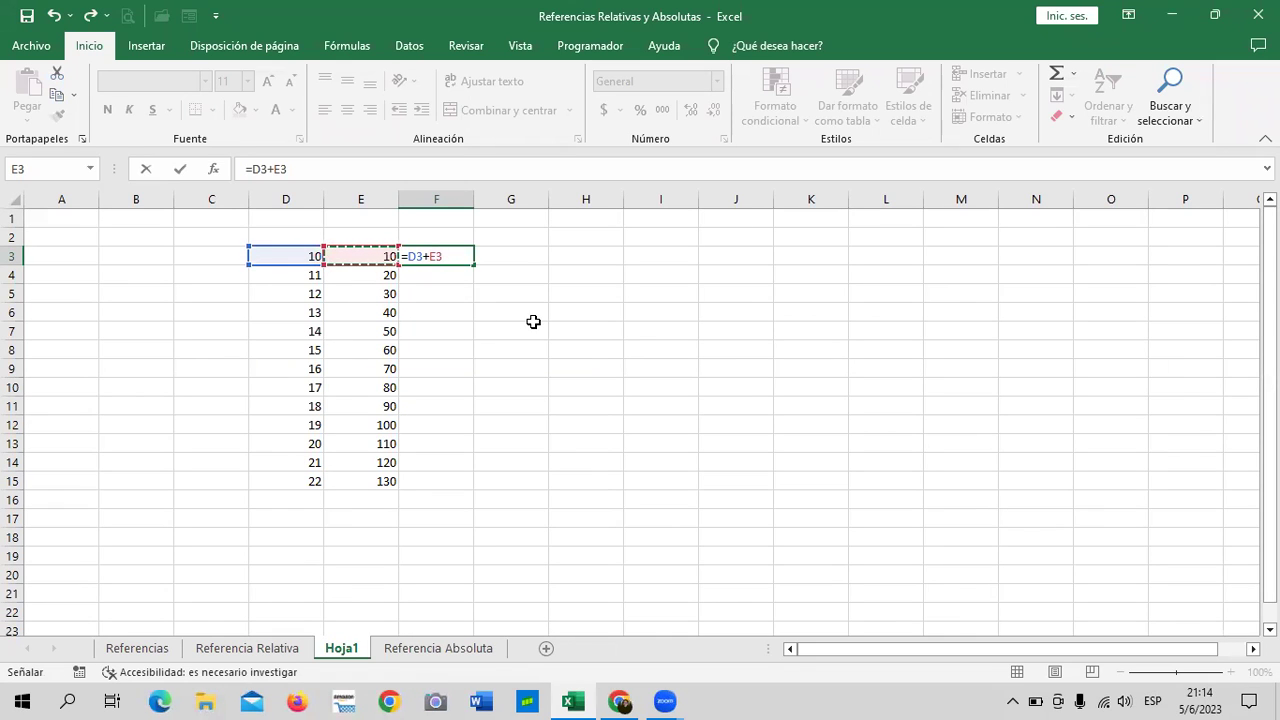
{"action": "key", "text": "Return"}
{"action": "left_click", "coordinate": [554, 310]}
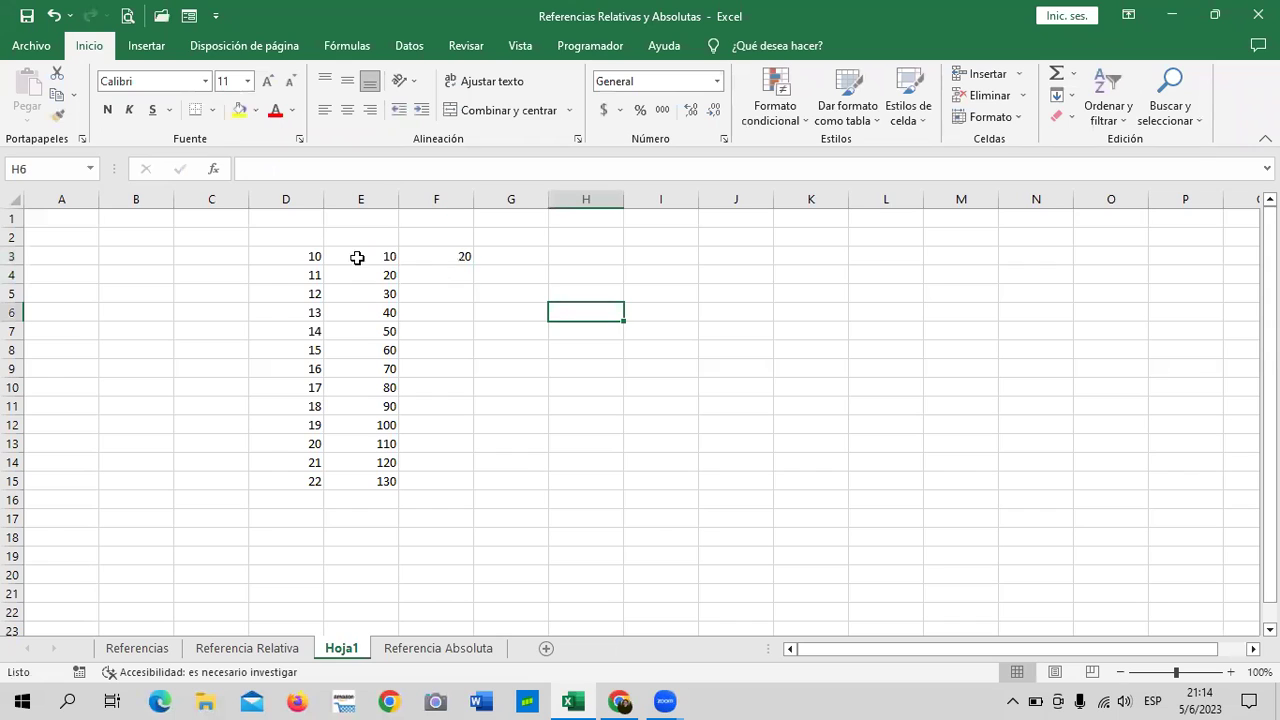
{"action": "left_click", "coordinate": [456, 256]}
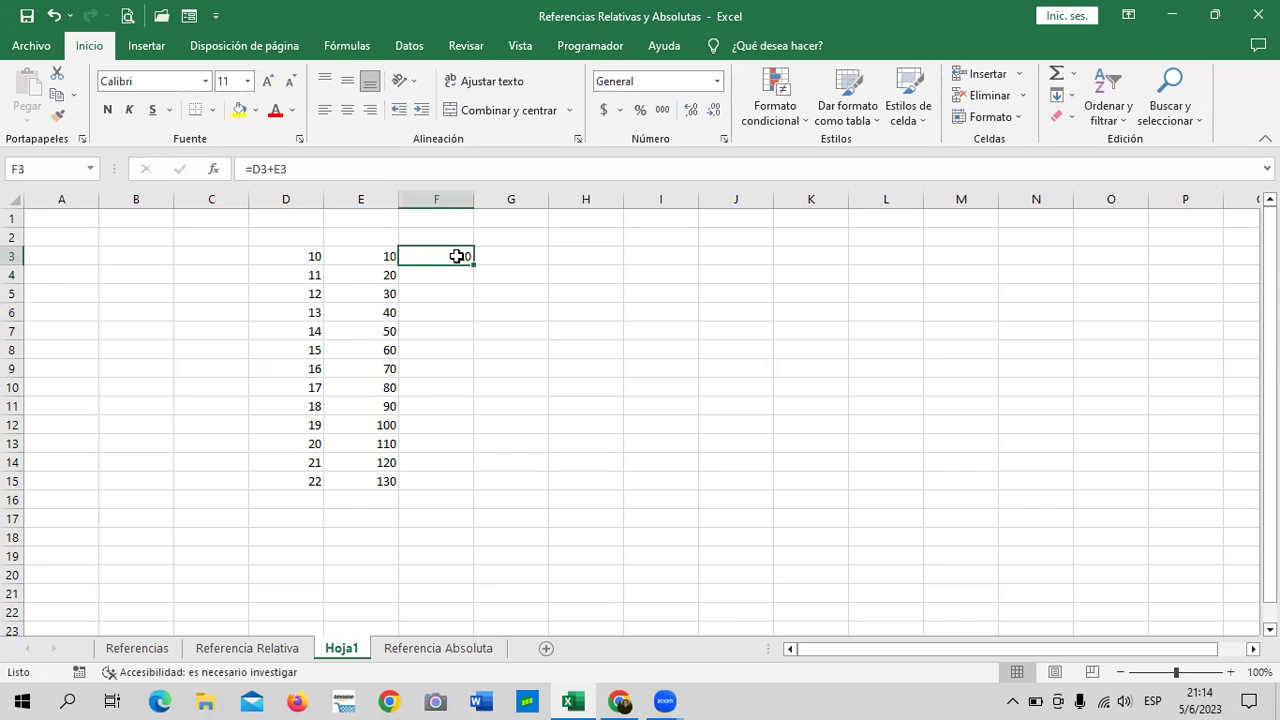
Apply Todos los bordes to every cell of D3:F15
{"action": "left_click_drag", "start_coordinate": [306, 257], "coordinate": [464, 488]}
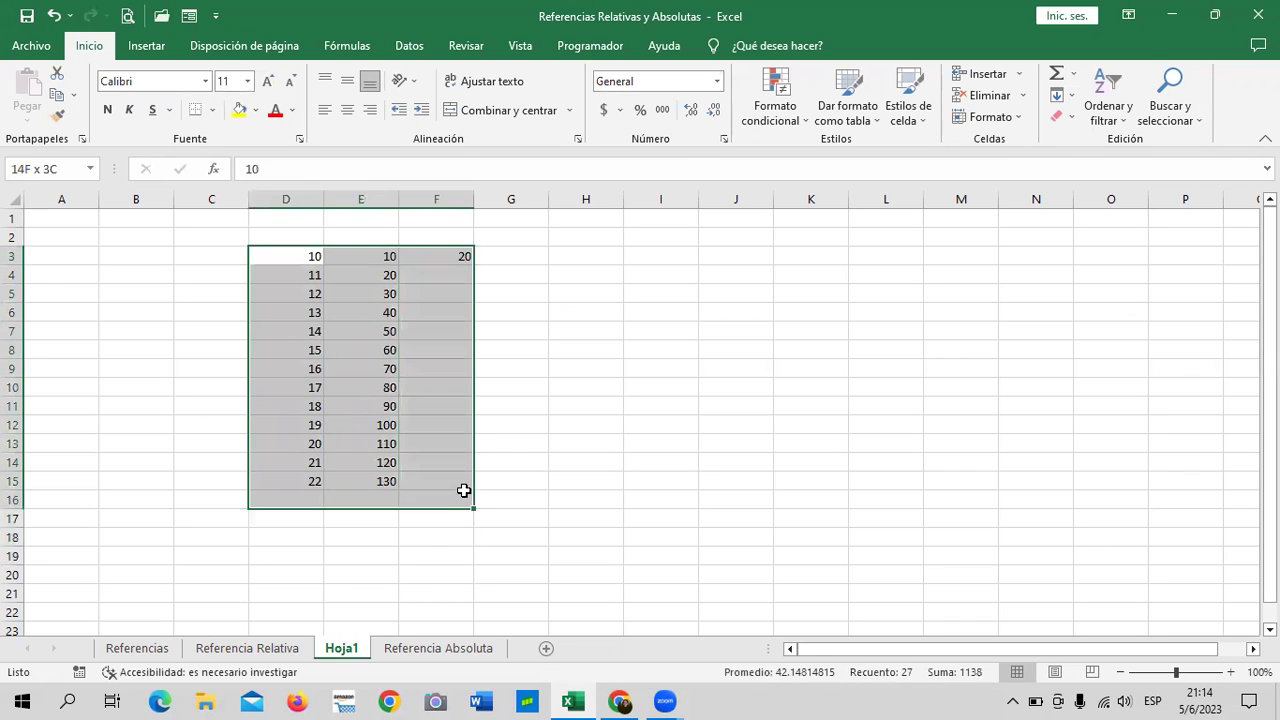
{"action": "left_click", "coordinate": [212, 112]}
{"action": "left_click", "coordinate": [212, 273]}
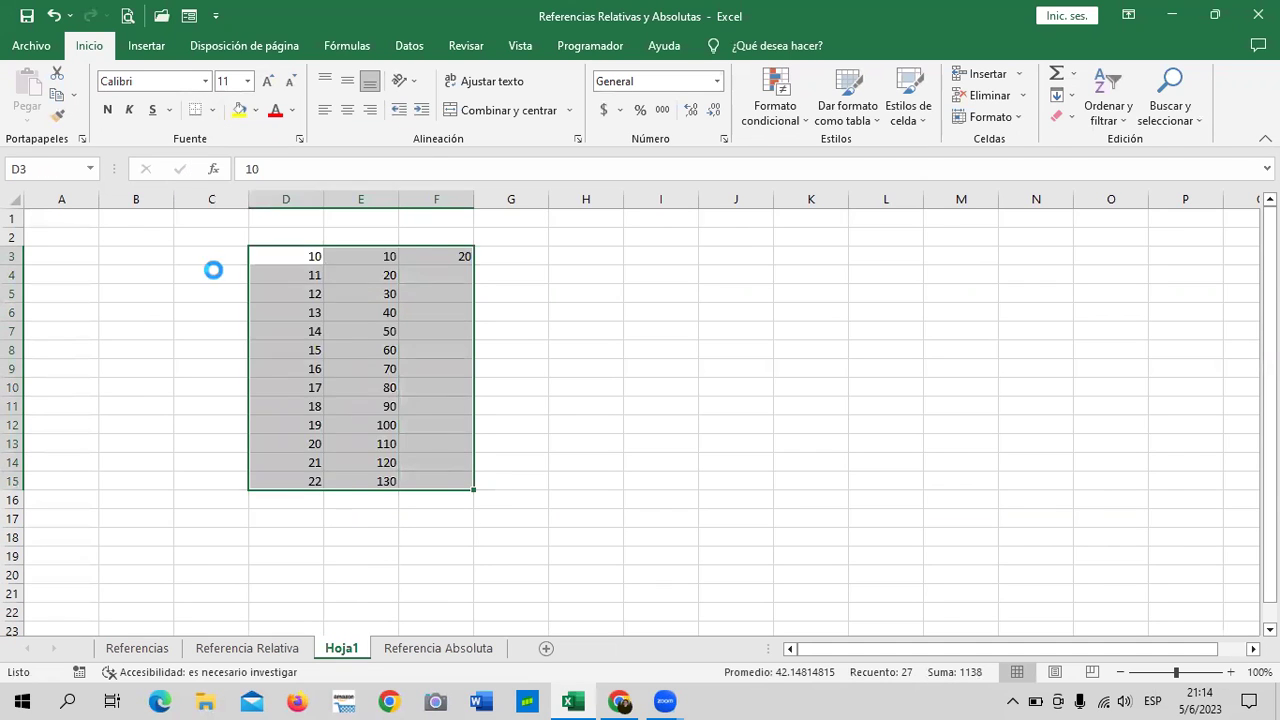
{"action": "left_click", "coordinate": [672, 318]}
Copy F3's sum formula down to F15 with the fill handle
{"action": "left_click", "coordinate": [439, 255]}
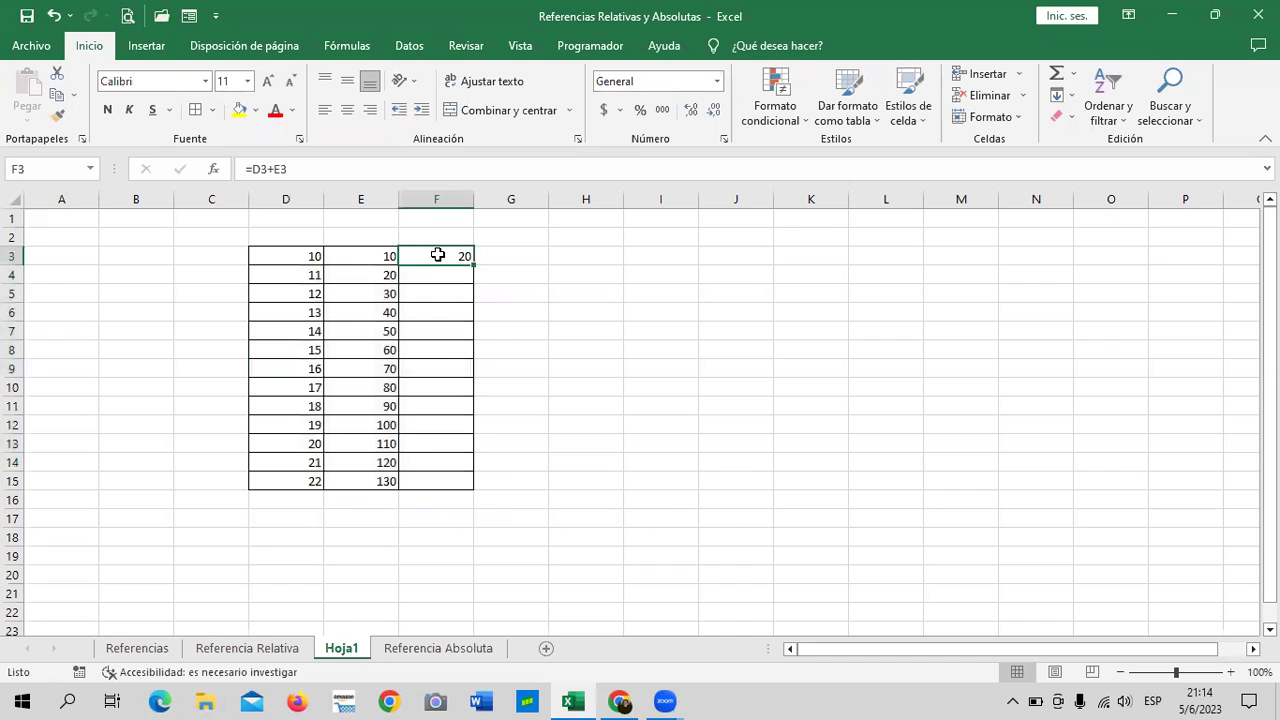
{"action": "left_click", "coordinate": [603, 272]}
{"action": "left_click", "coordinate": [465, 257]}
{"action": "left_click_drag", "start_coordinate": [474, 263], "coordinate": [490, 481]}
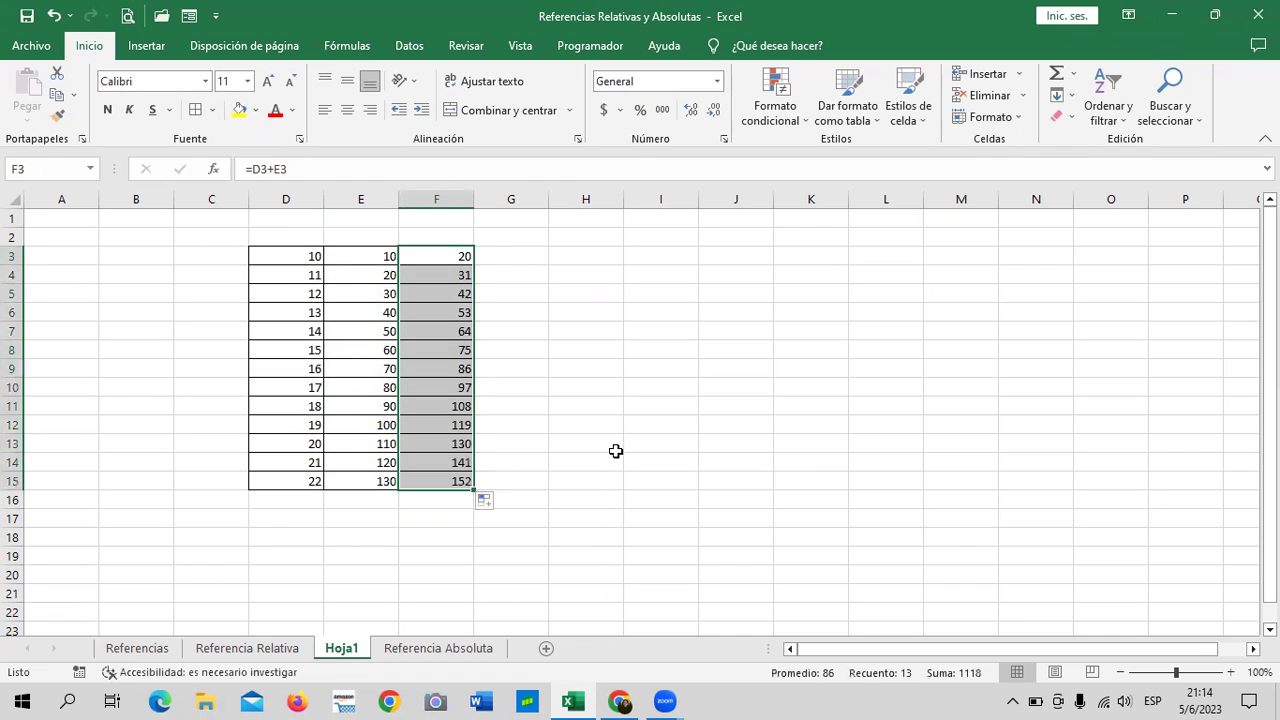
{"action": "left_click", "coordinate": [722, 406]}
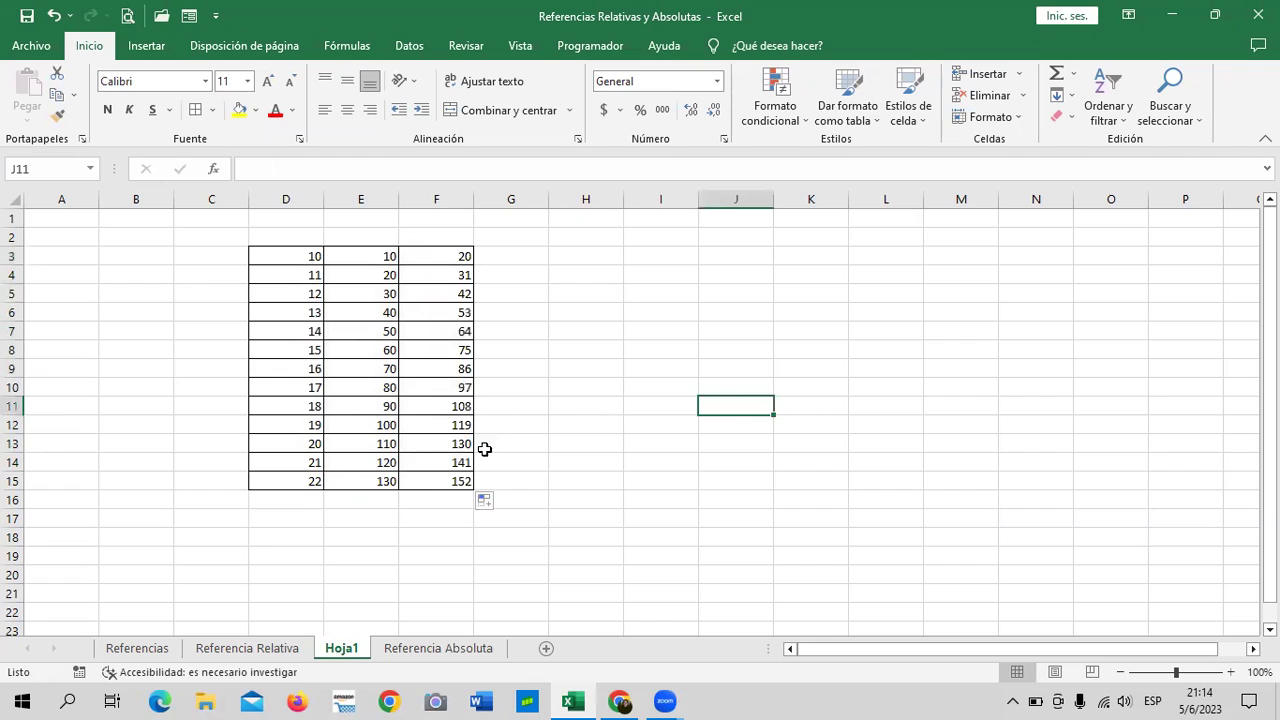
Inspect the copied formulas in F15, F14, F8, F7, F4 and F3, showing F15's =D15+E15 references
{"action": "left_click", "coordinate": [428, 474]}
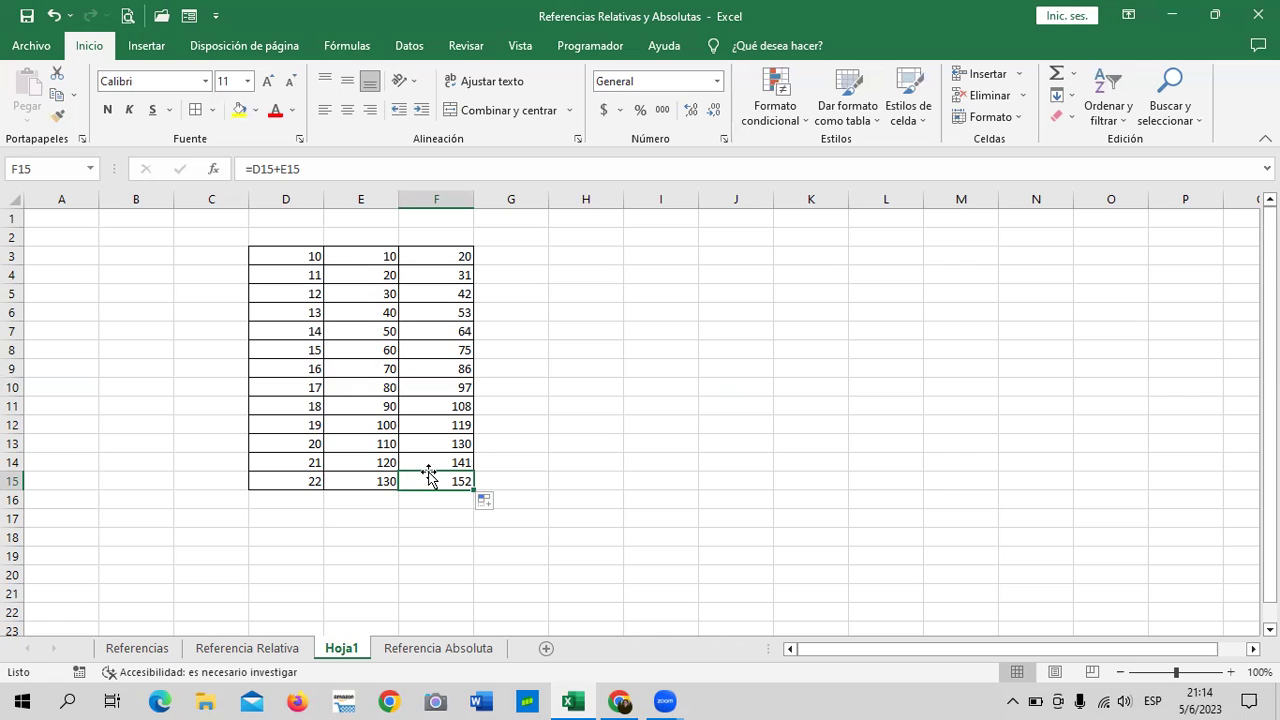
{"action": "left_click", "coordinate": [440, 457]}
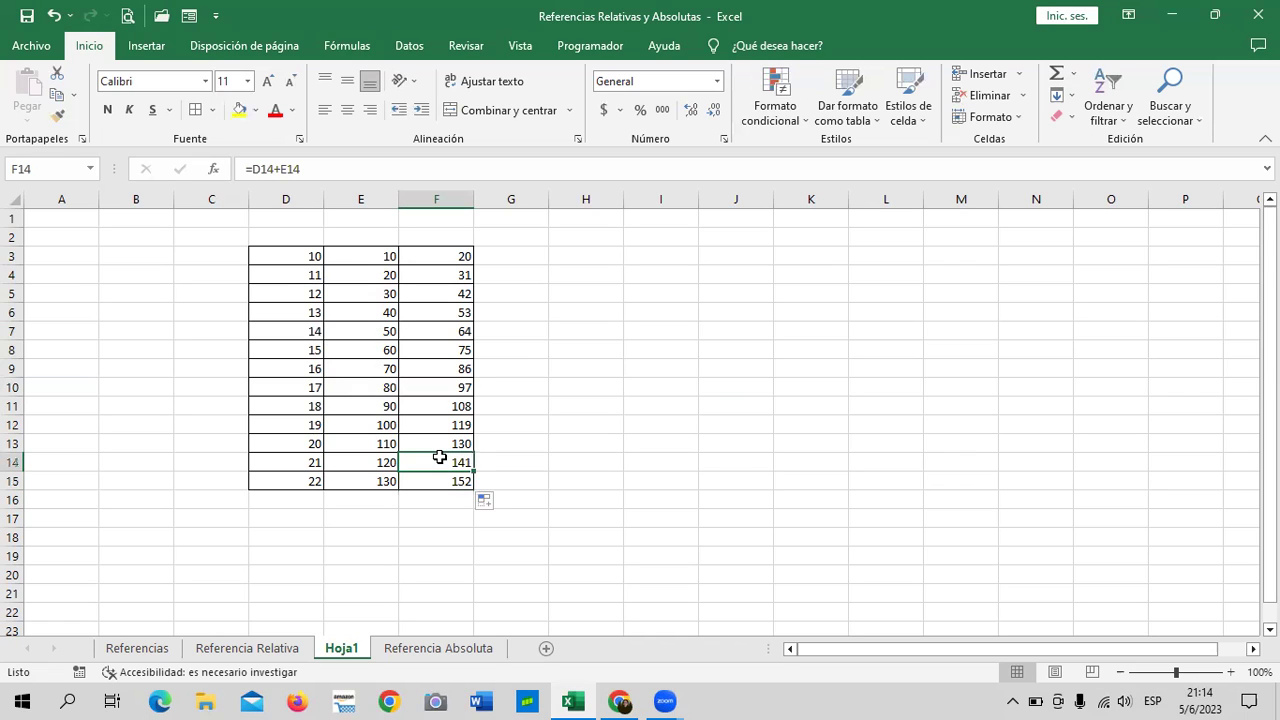
{"action": "left_click_drag", "start_coordinate": [428, 400], "coordinate": [420, 389]}
{"action": "left_click", "coordinate": [420, 351]}
{"action": "left_click", "coordinate": [425, 326]}
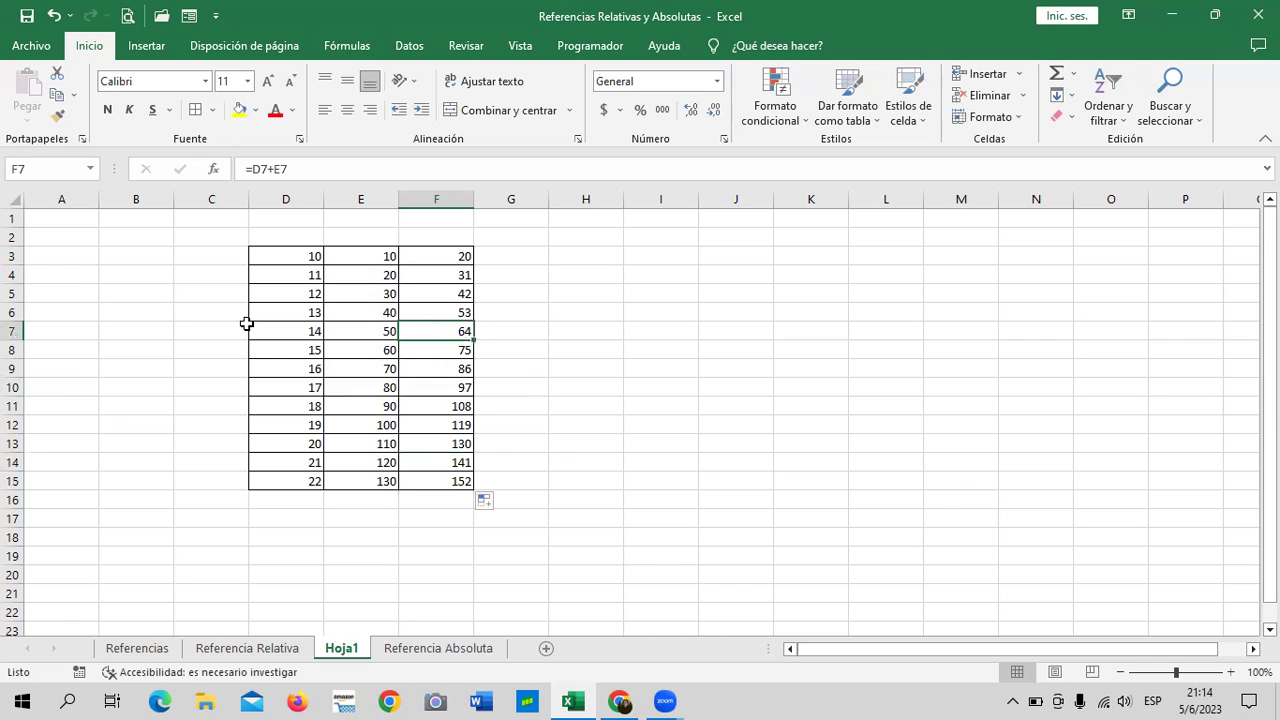
{"action": "left_click", "coordinate": [432, 273]}
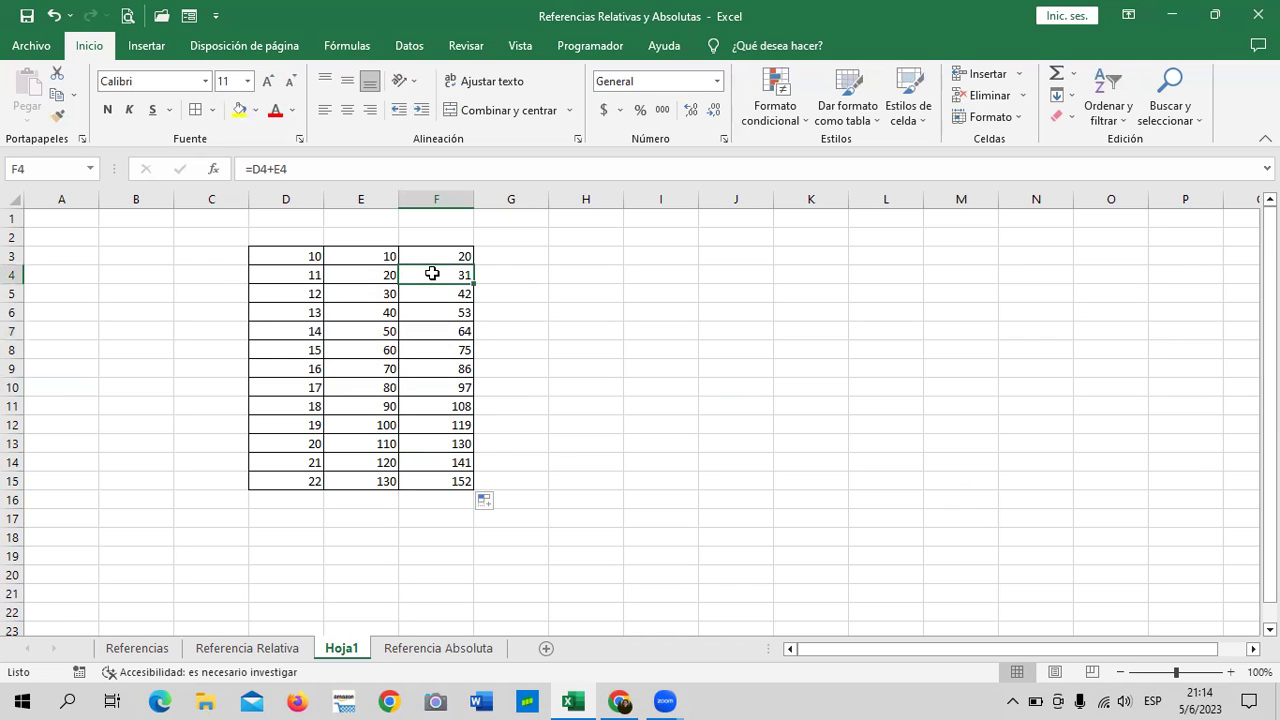
{"action": "left_click", "coordinate": [426, 253]}
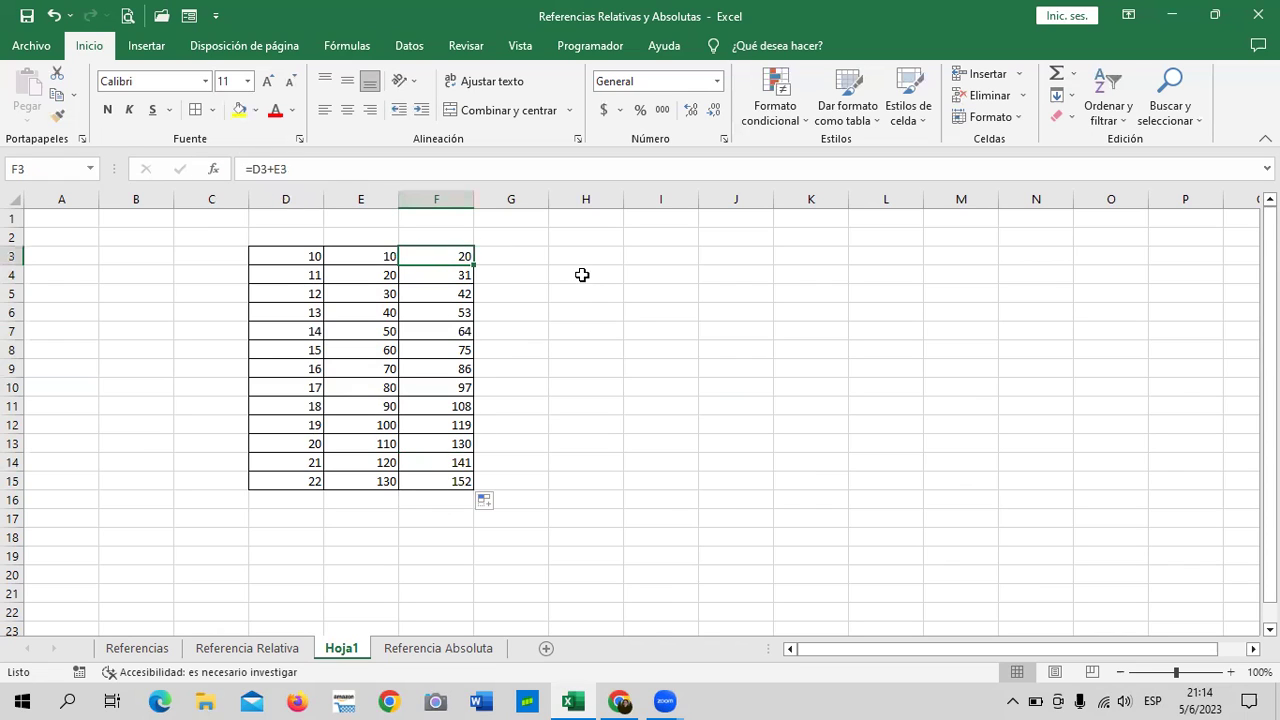
{"action": "left_click", "coordinate": [432, 482]}
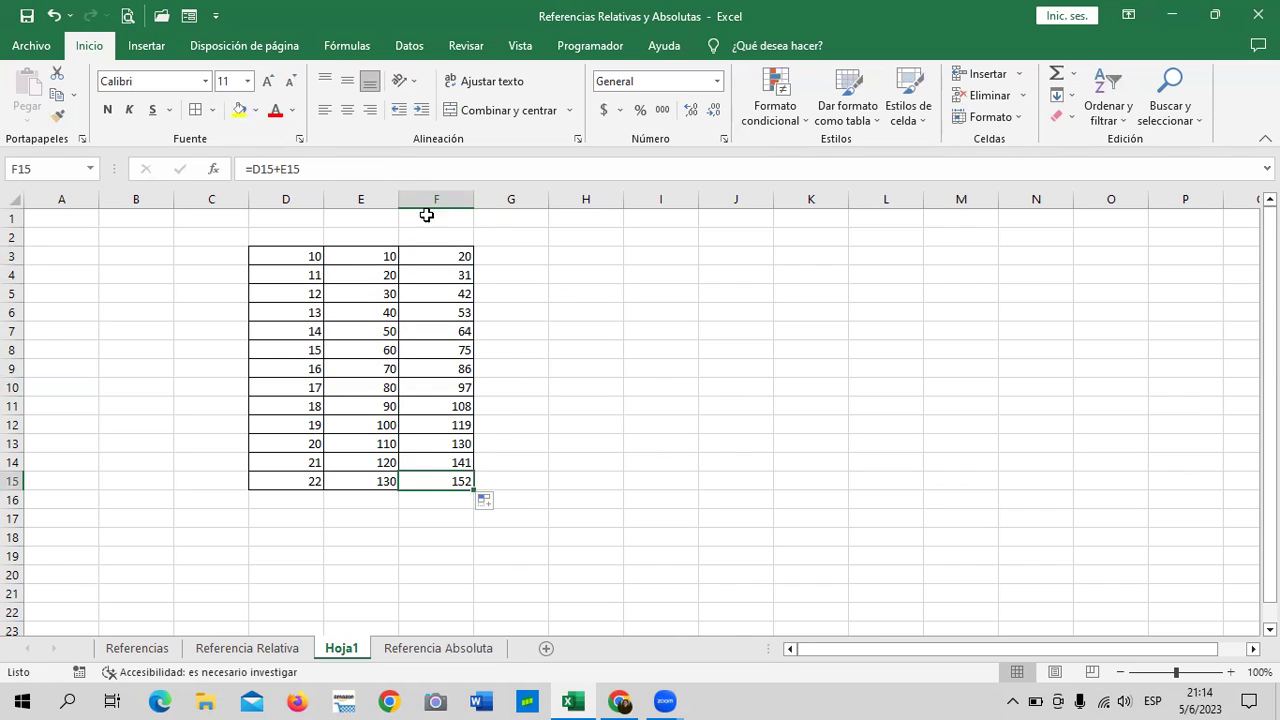
{"action": "left_click", "coordinate": [414, 165]}
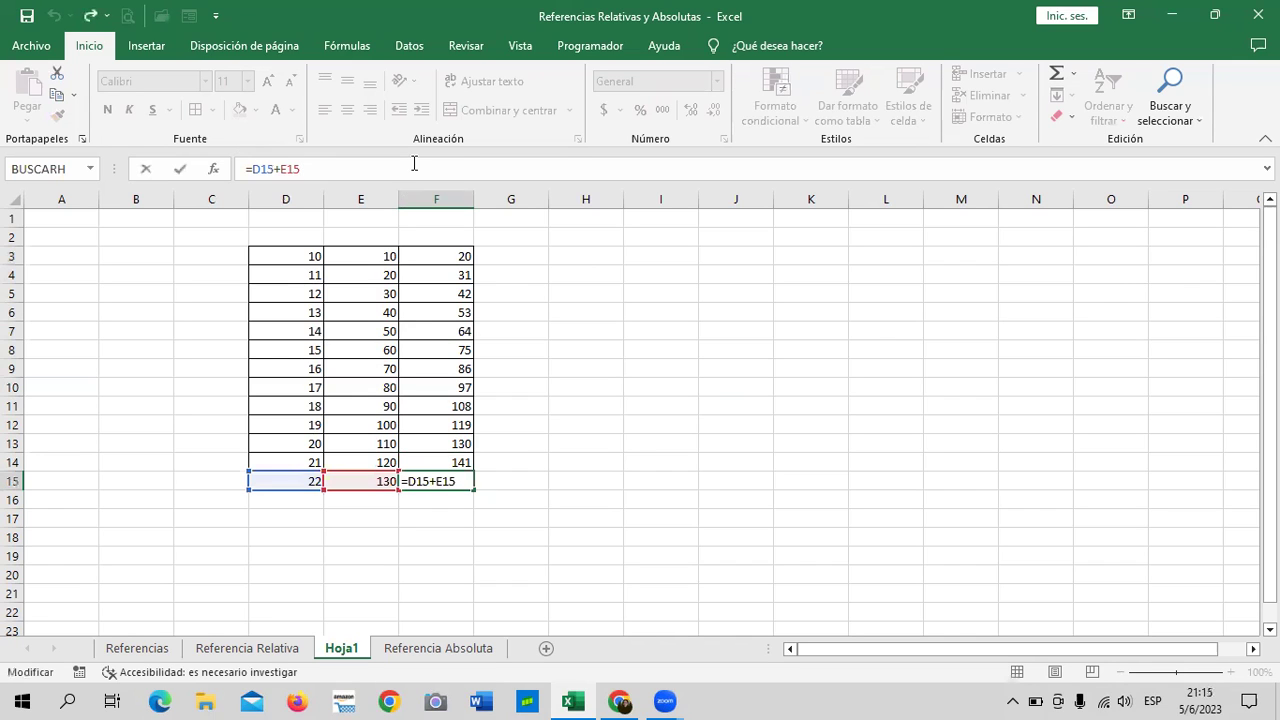
Clear the copied sums from F4:F15, leaving only F3
{"action": "key", "text": "Return"}
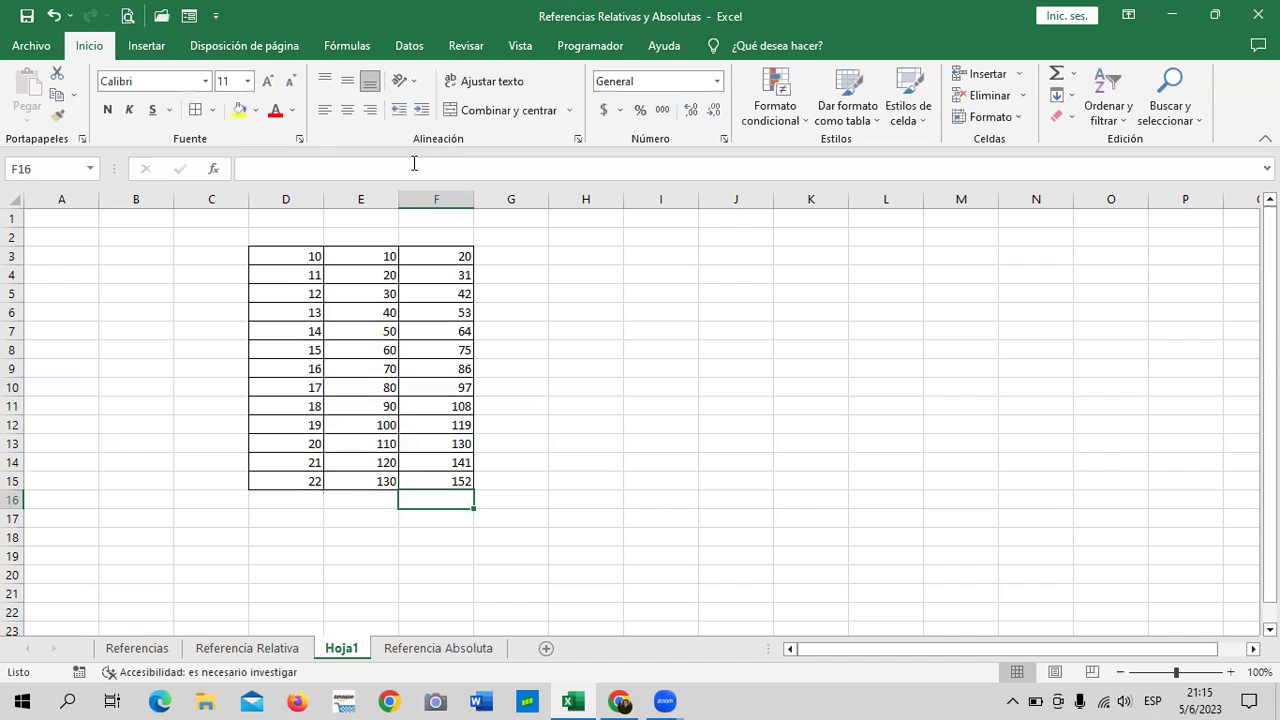
{"action": "left_click", "coordinate": [658, 342]}
{"action": "left_click_drag", "start_coordinate": [450, 277], "coordinate": [450, 480]}
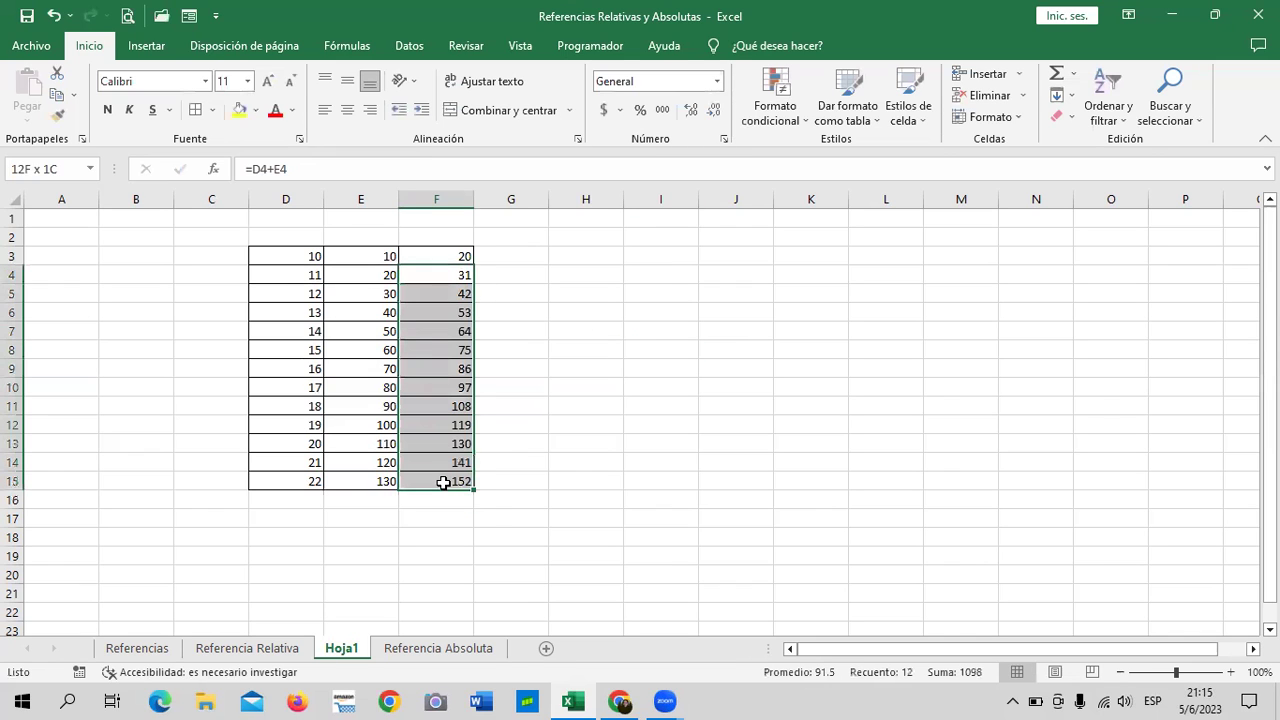
{"action": "key", "text": "Delete"}
{"action": "left_click", "coordinate": [629, 385]}
{"action": "left_click", "coordinate": [437, 270]}
Enter =D4+E4 in F4 and =D5+E5 in F5, showing 31 and 42
{"action": "type", "text": "="}
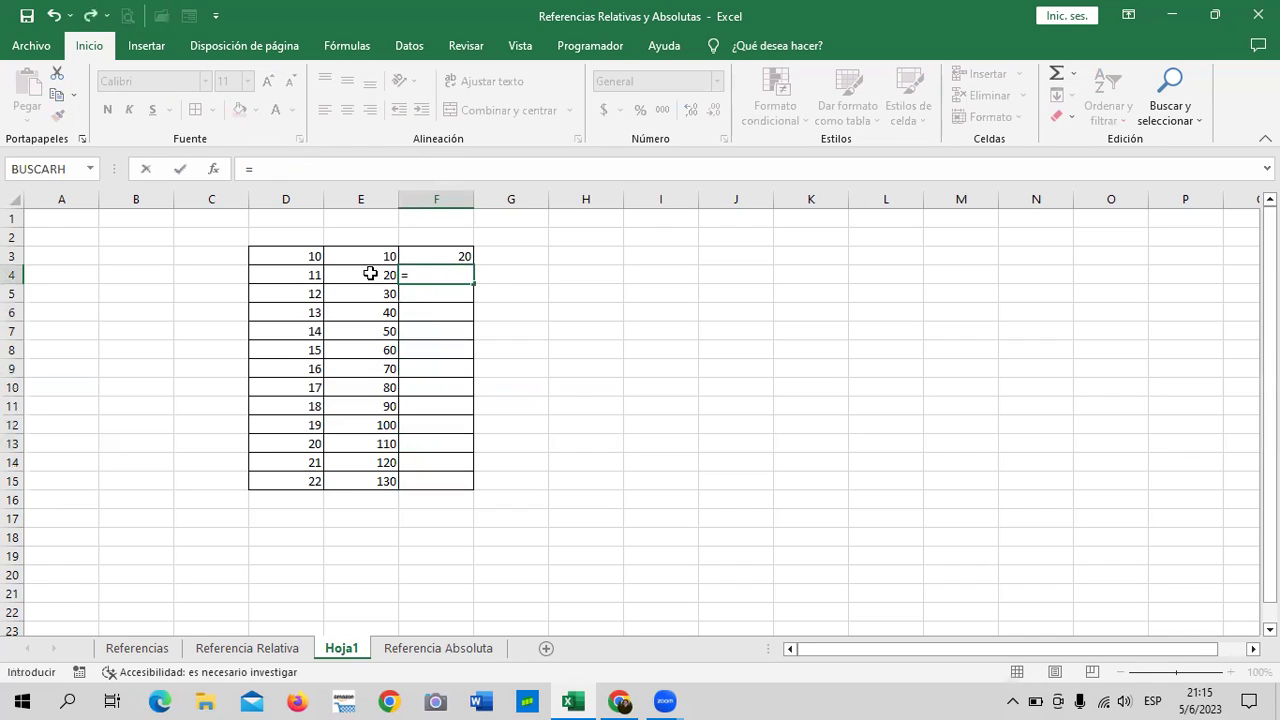
{"action": "left_click", "coordinate": [289, 272]}
{"action": "type", "text": "+"}
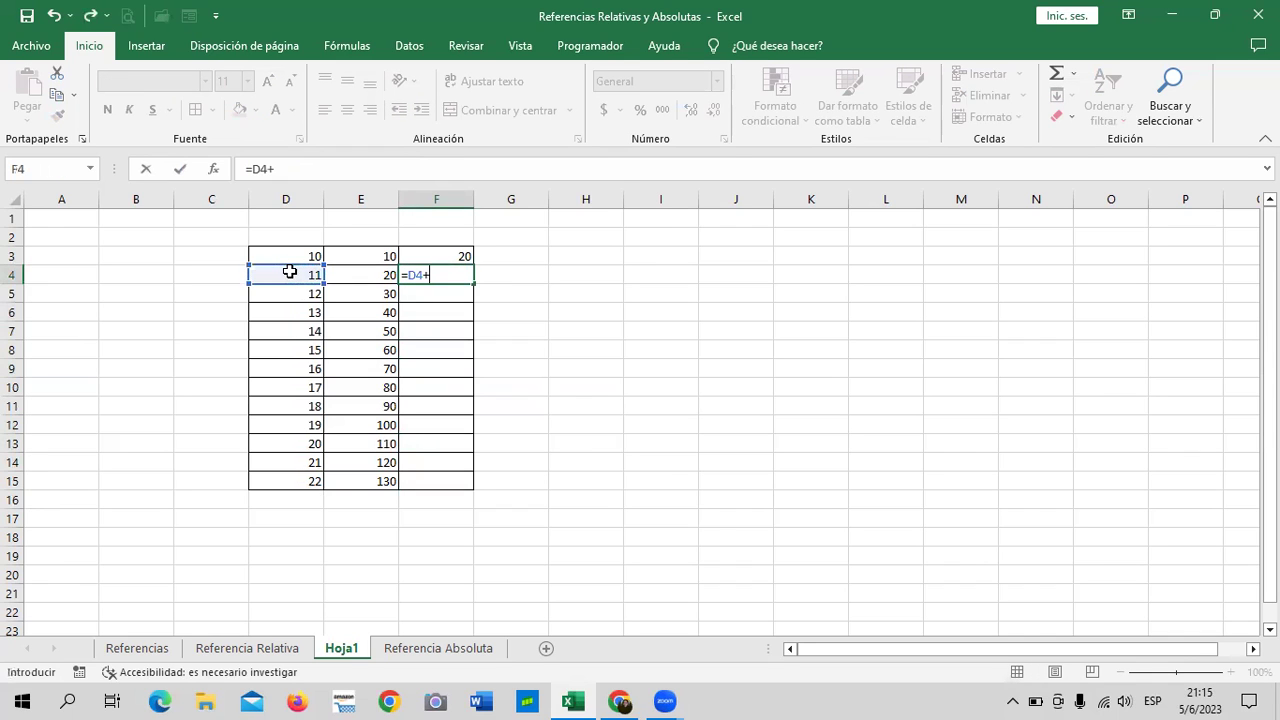
{"action": "left_click", "coordinate": [347, 273]}
{"action": "key", "text": "Return"}
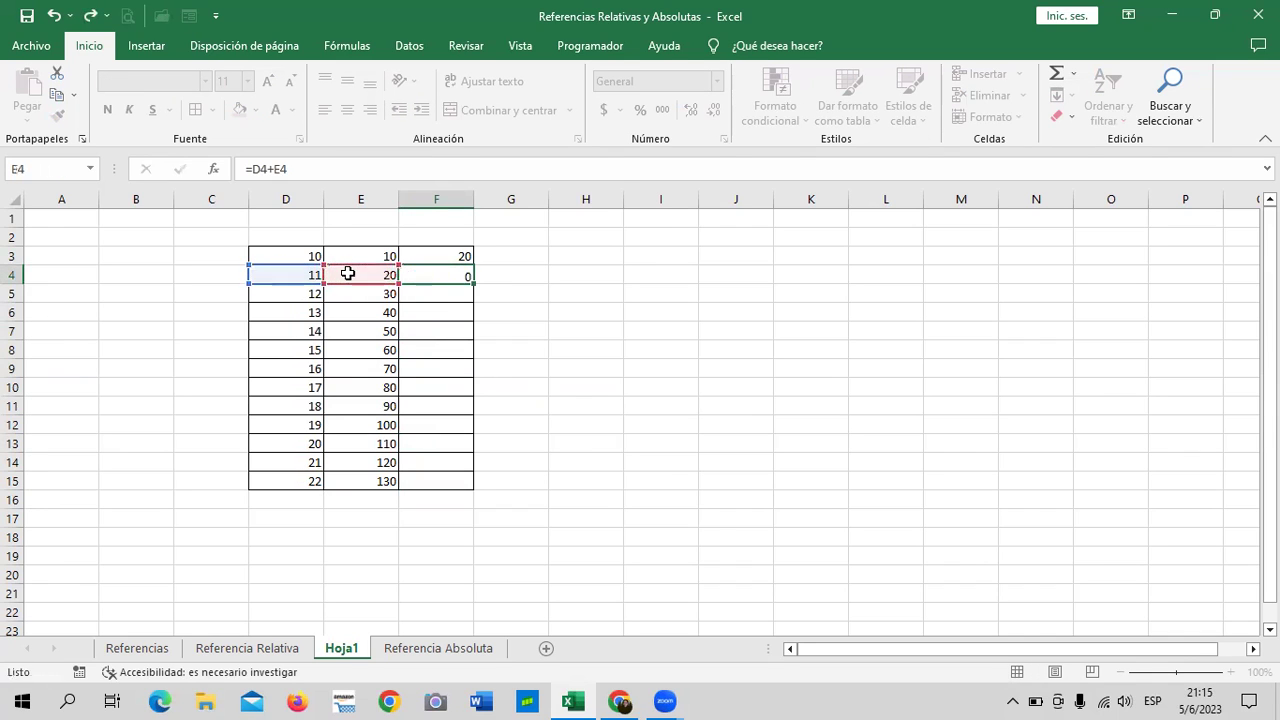
{"action": "type", "text": "="}
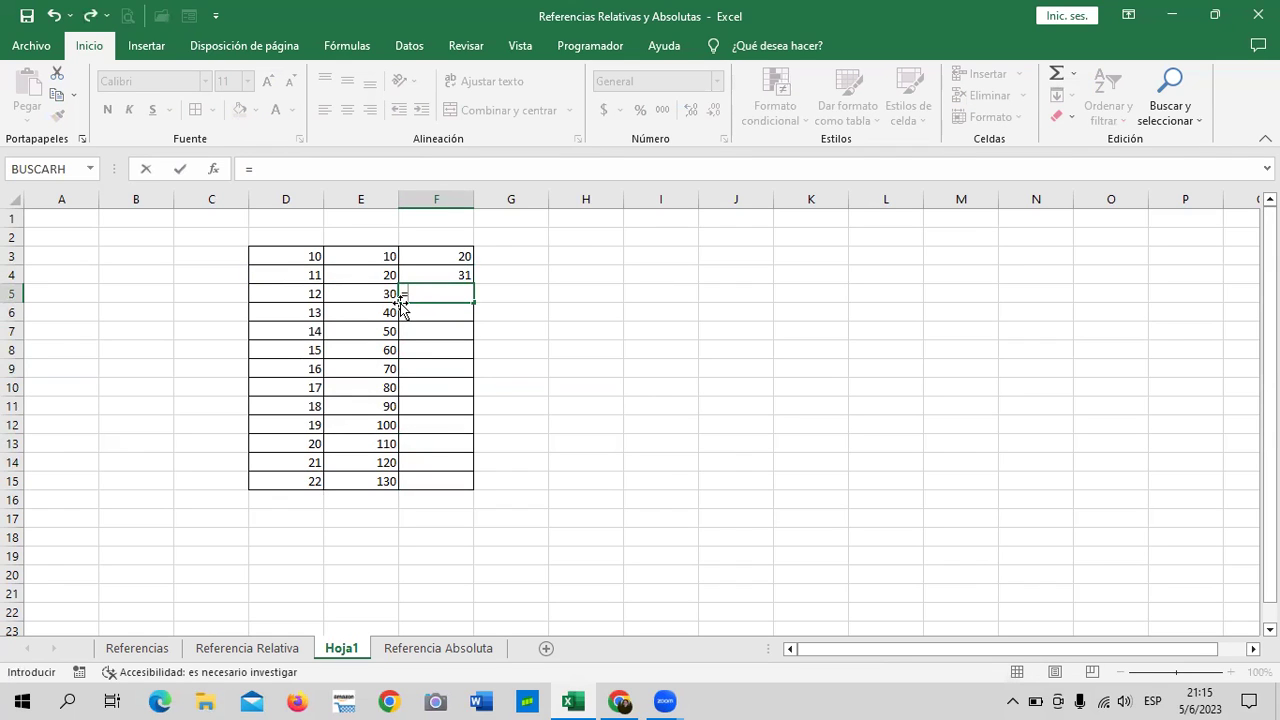
{"action": "left_click", "coordinate": [303, 293]}
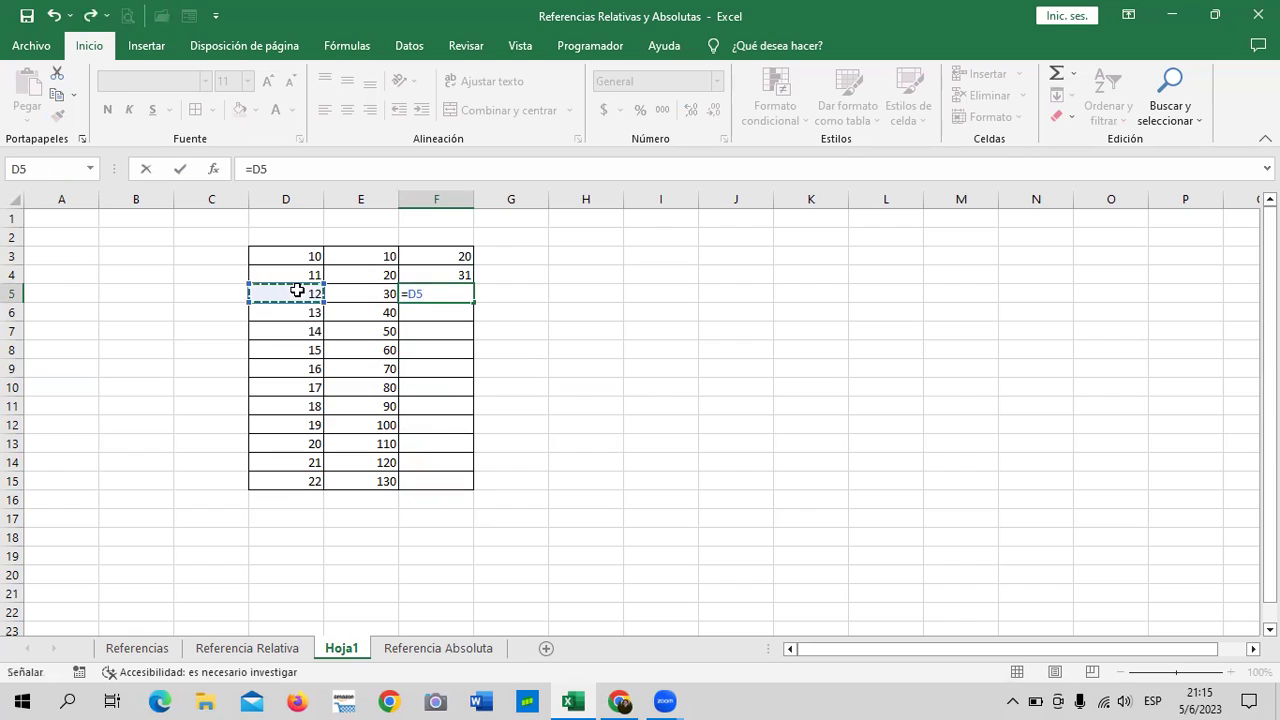
{"action": "type", "text": "+"}
{"action": "left_click", "coordinate": [361, 288]}
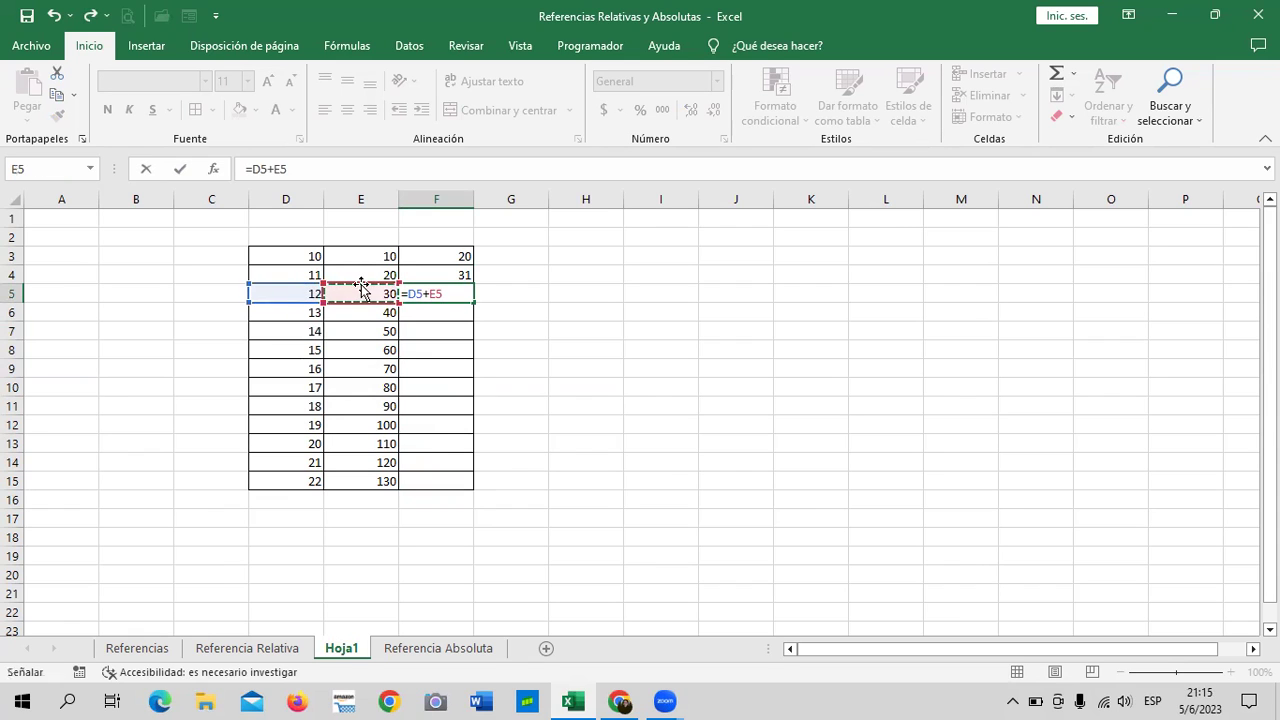
{"action": "key", "text": "Return"}
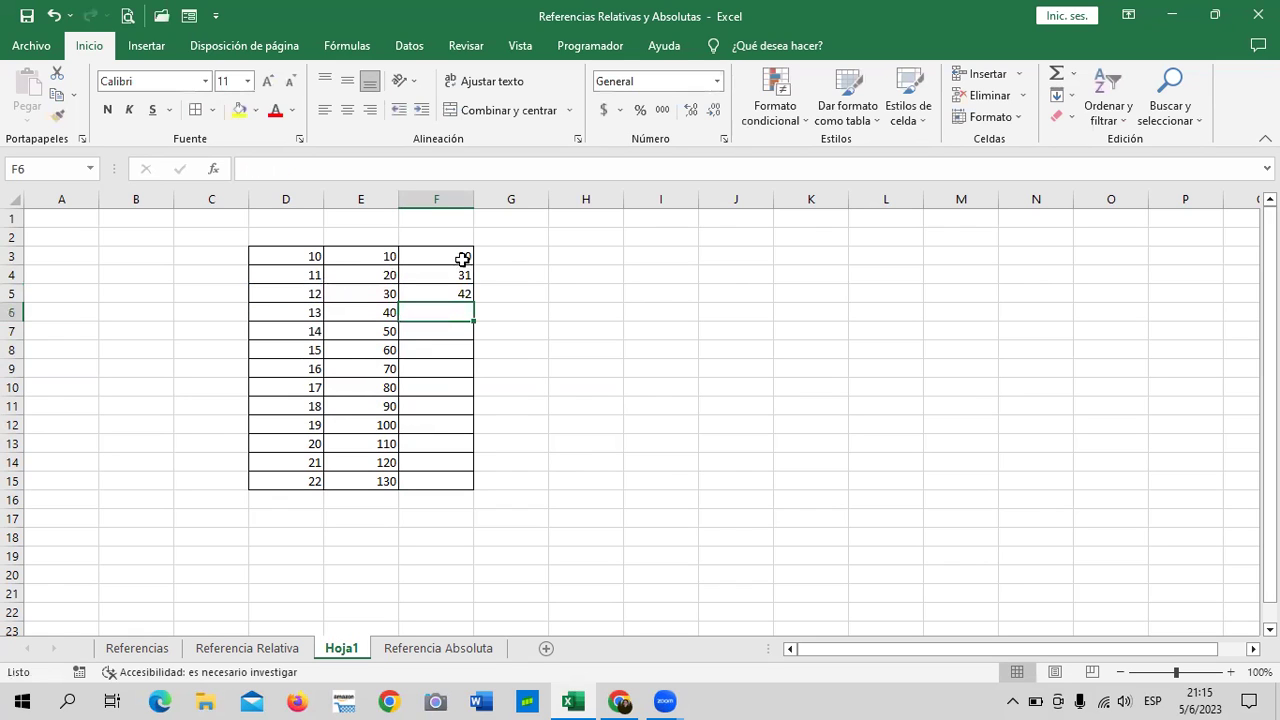
{"action": "left_click", "coordinate": [443, 474]}
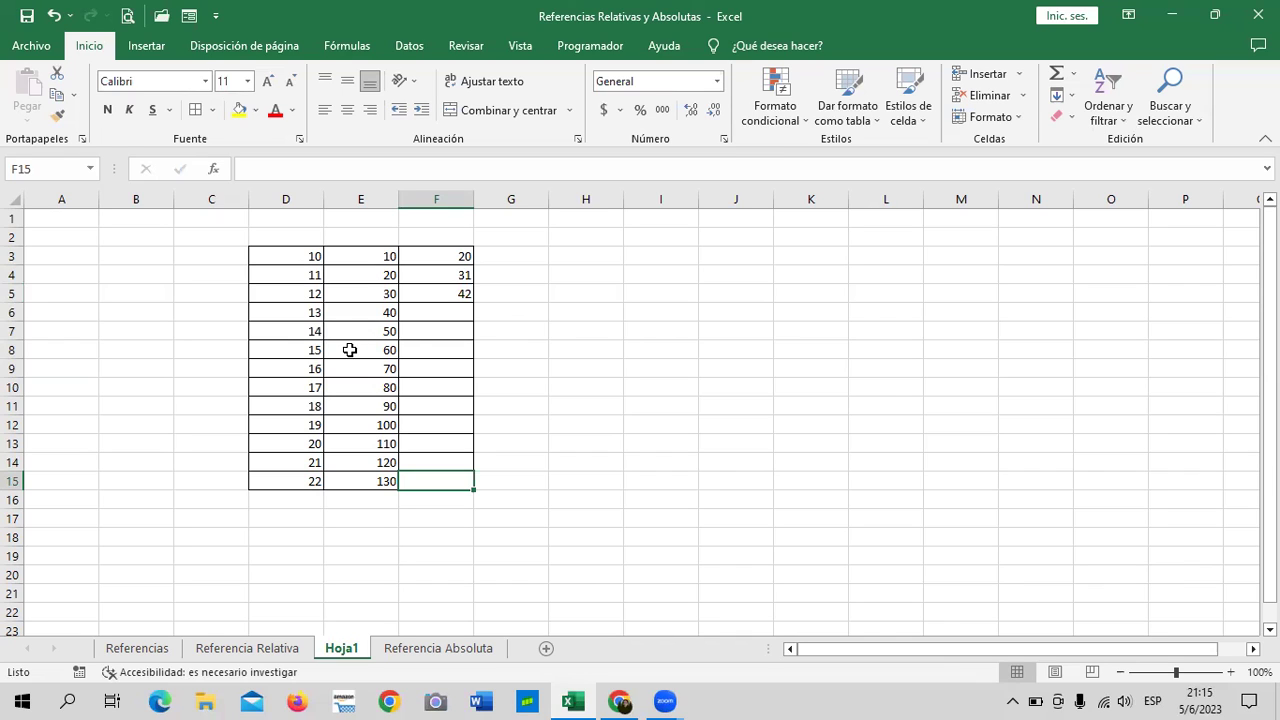
{"action": "left_click", "coordinate": [256, 253]}
{"action": "left_click", "coordinate": [274, 478]}
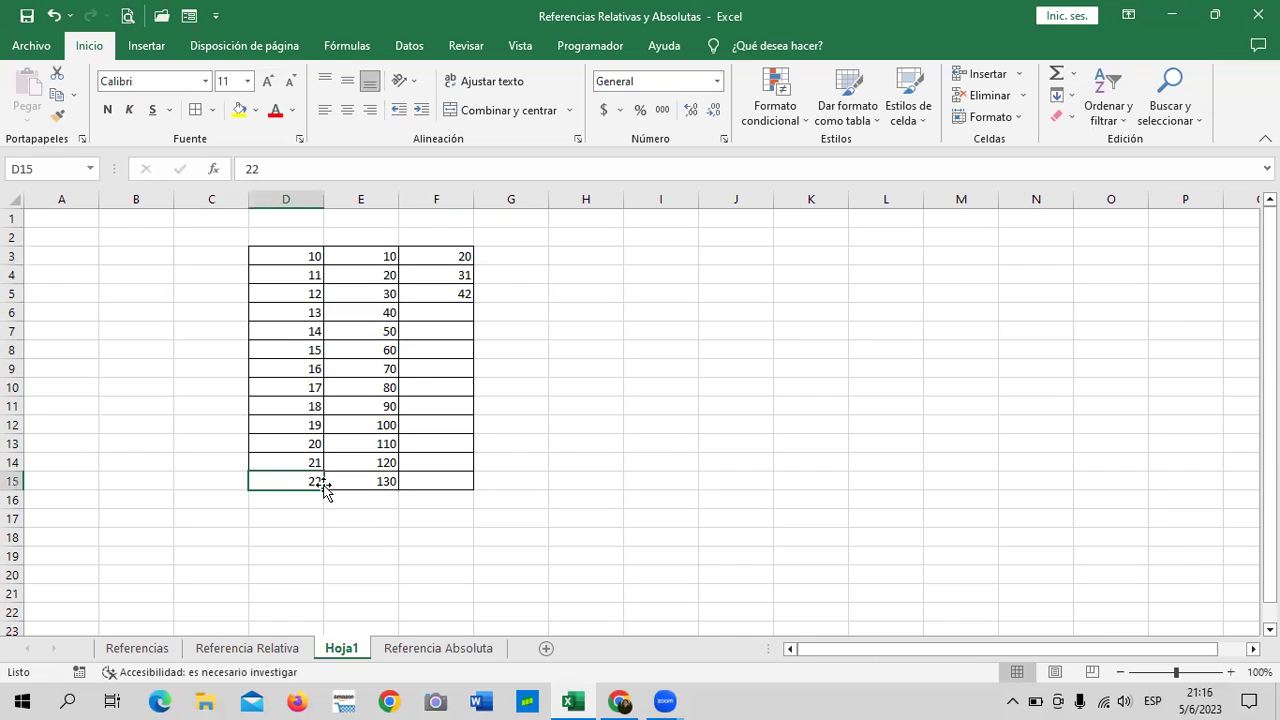
Delete F4:F5 and copy F3's =D3+E3 down to F15 again
{"action": "left_click_drag", "start_coordinate": [449, 270], "coordinate": [445, 293]}
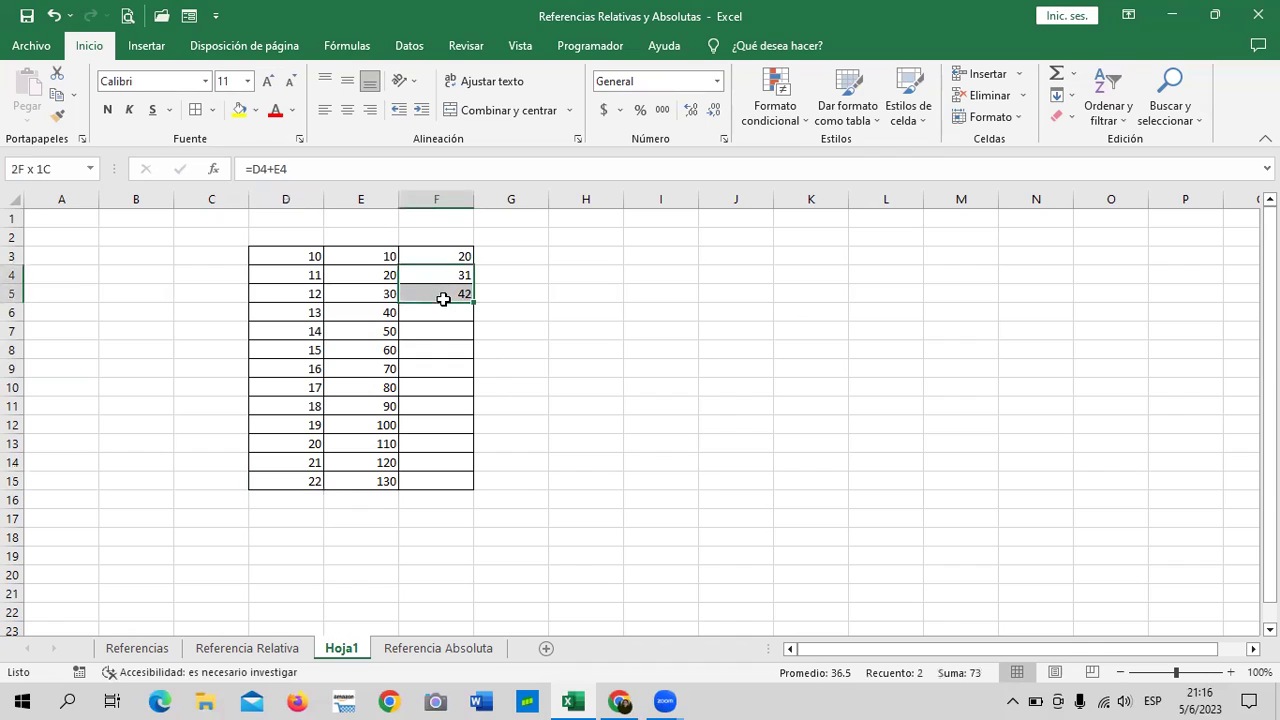
{"action": "key", "text": "Delete"}
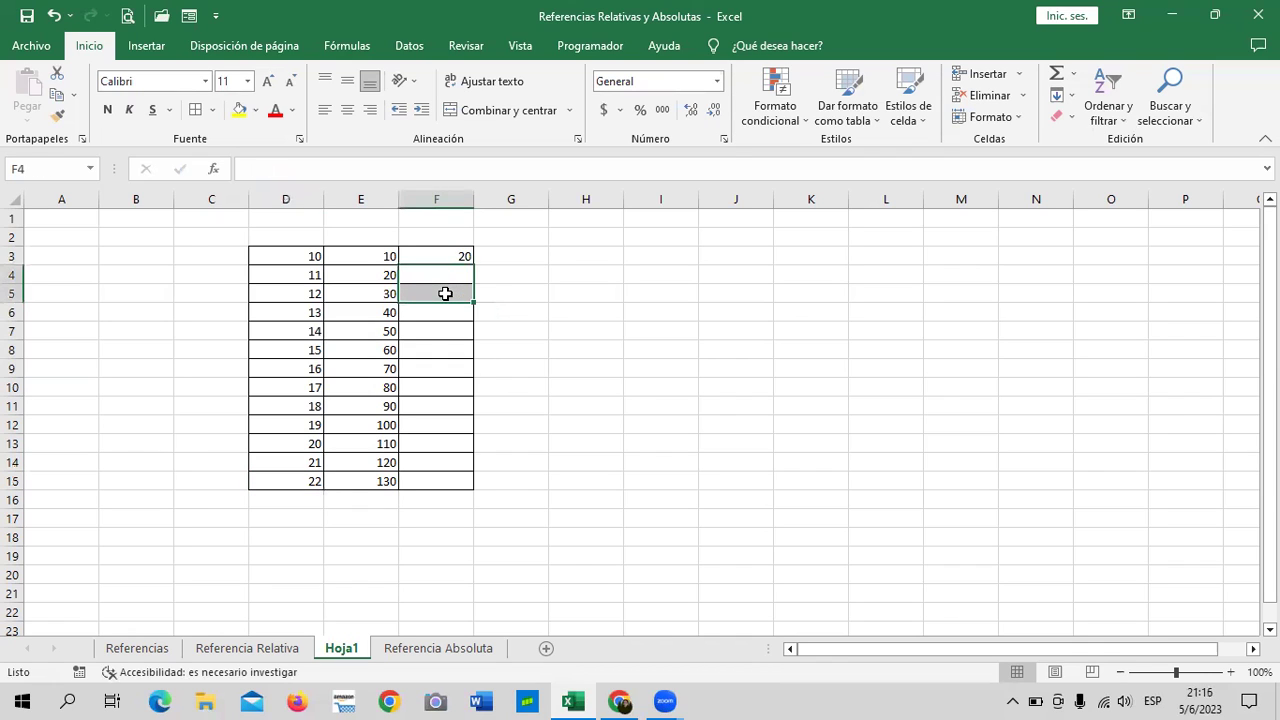
{"action": "left_click", "coordinate": [584, 292]}
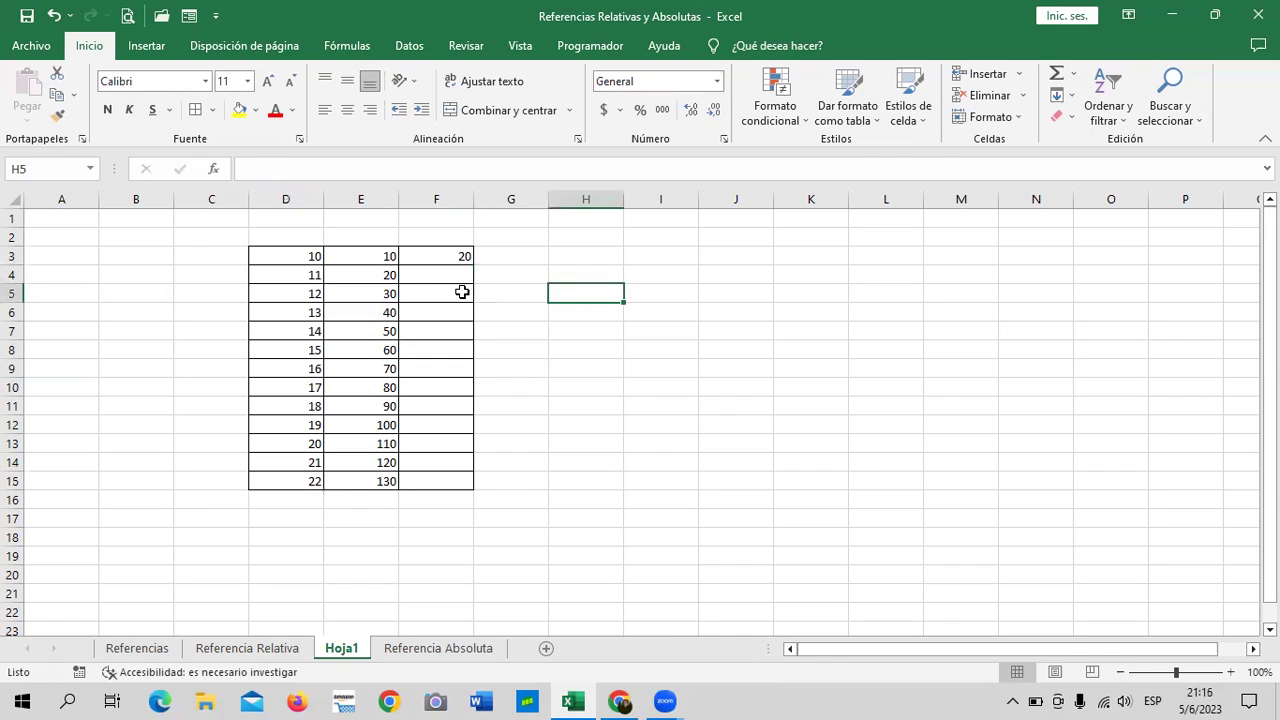
{"action": "left_click", "coordinate": [443, 259]}
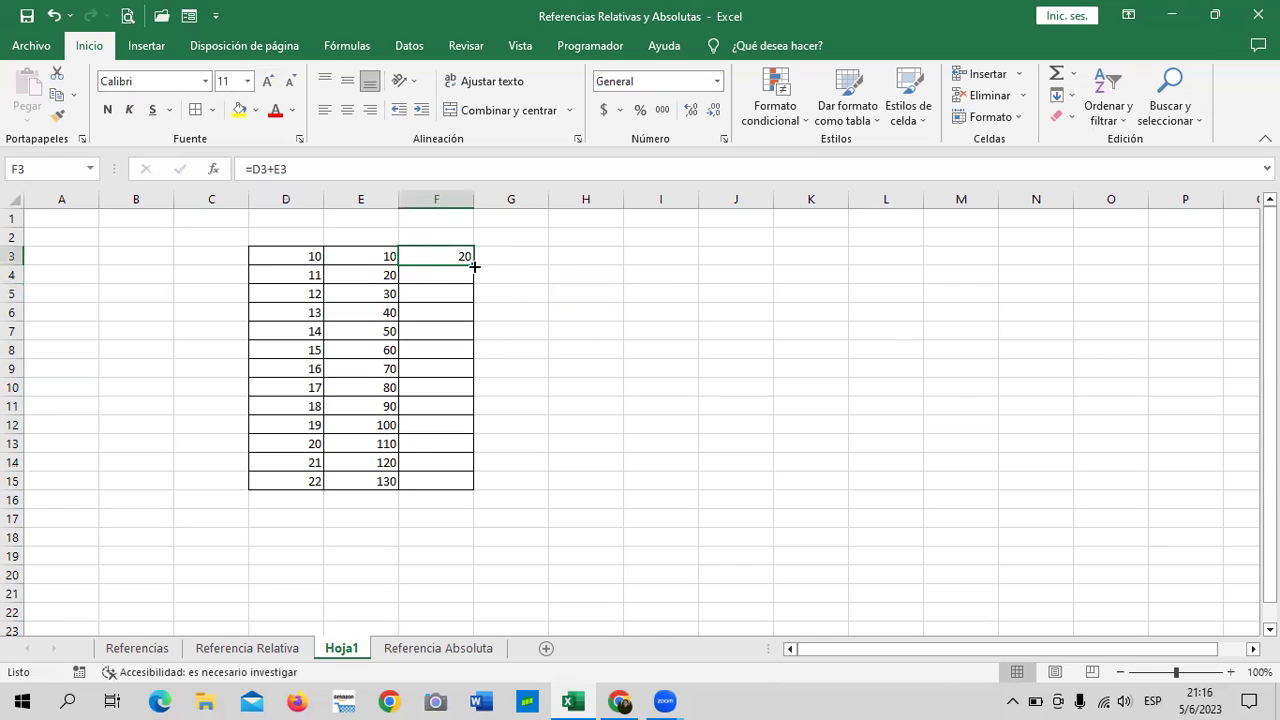
{"action": "left_click_drag", "start_coordinate": [474, 265], "coordinate": [487, 493]}
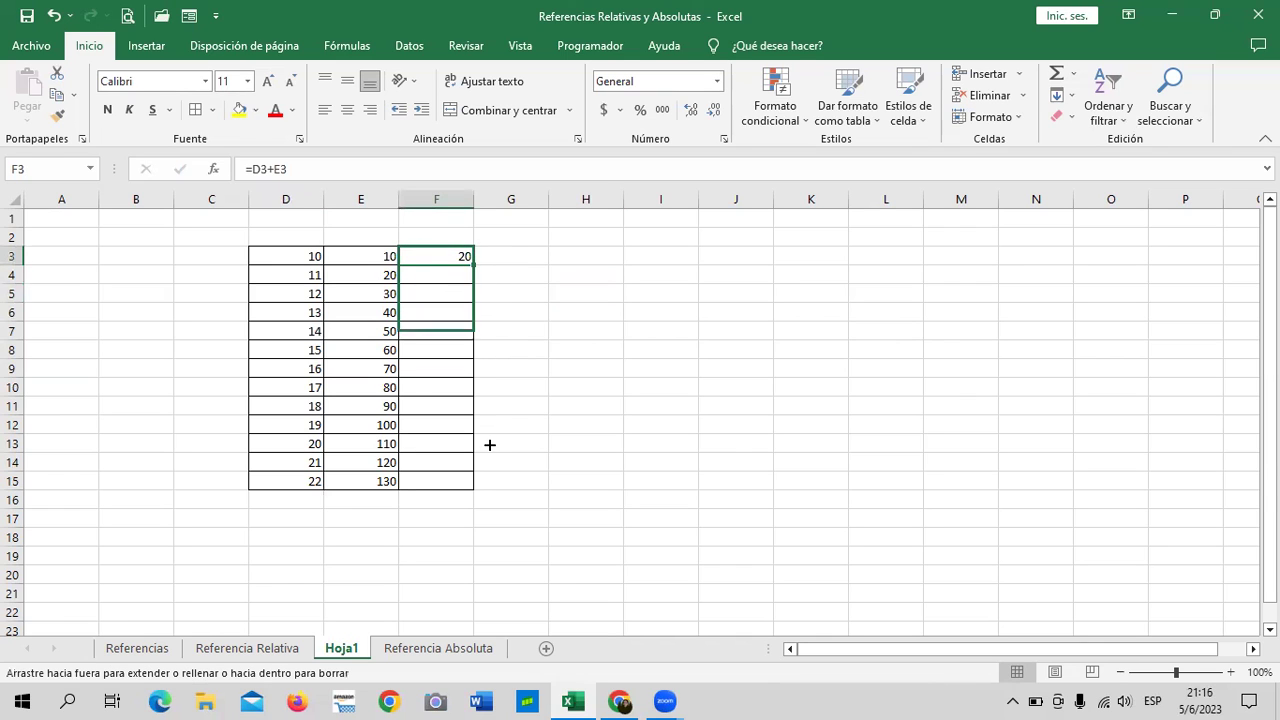
{"action": "left_click", "coordinate": [600, 446]}
Inspect the copied sums in F15, F13, F8, F5 and the original in F3
{"action": "left_click", "coordinate": [441, 480]}
{"action": "left_click", "coordinate": [438, 440]}
{"action": "left_click", "coordinate": [427, 356]}
{"action": "left_click", "coordinate": [440, 293]}
{"action": "left_click", "coordinate": [554, 290]}
{"action": "left_click", "coordinate": [460, 256]}
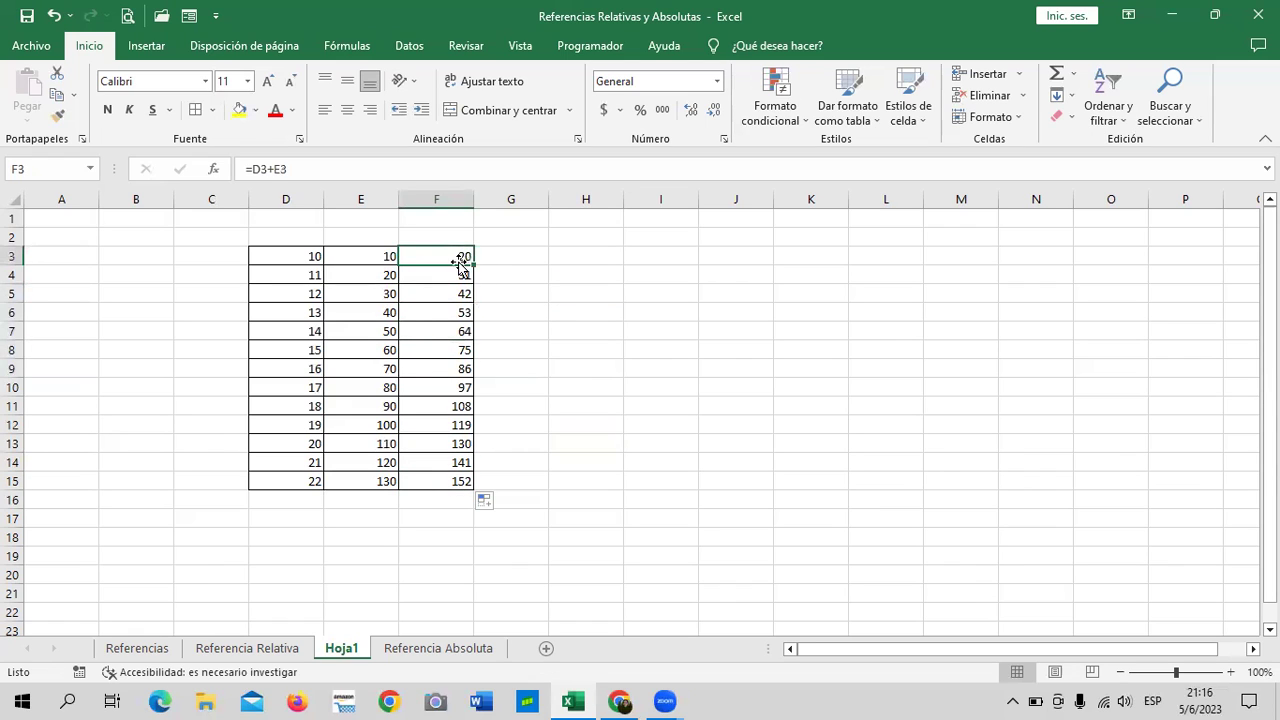
{"action": "left_click", "coordinate": [688, 353]}
Delete all the results in F3:F15
{"action": "left_click_drag", "start_coordinate": [439, 256], "coordinate": [457, 477]}
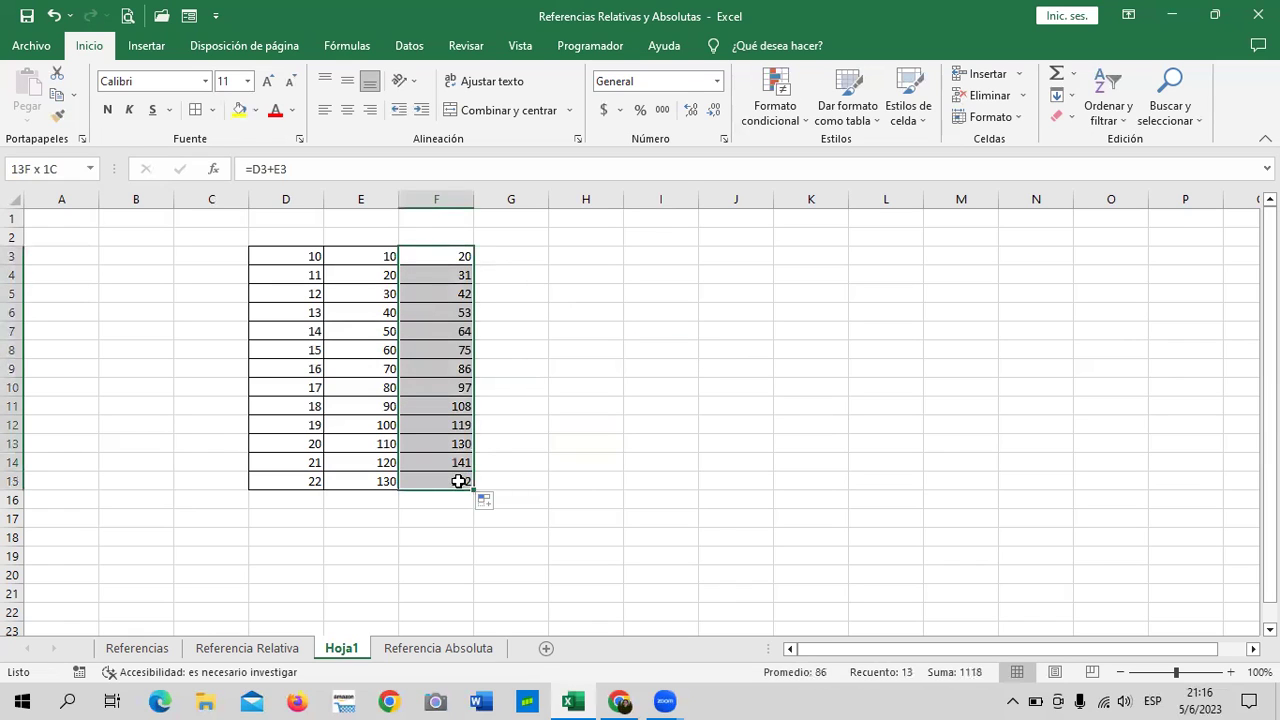
{"action": "key", "text": "Delete"}
{"action": "left_click", "coordinate": [650, 404]}
Enter the product formula =D3*E3 in F3, giving 100
{"action": "left_click", "coordinate": [421, 252]}
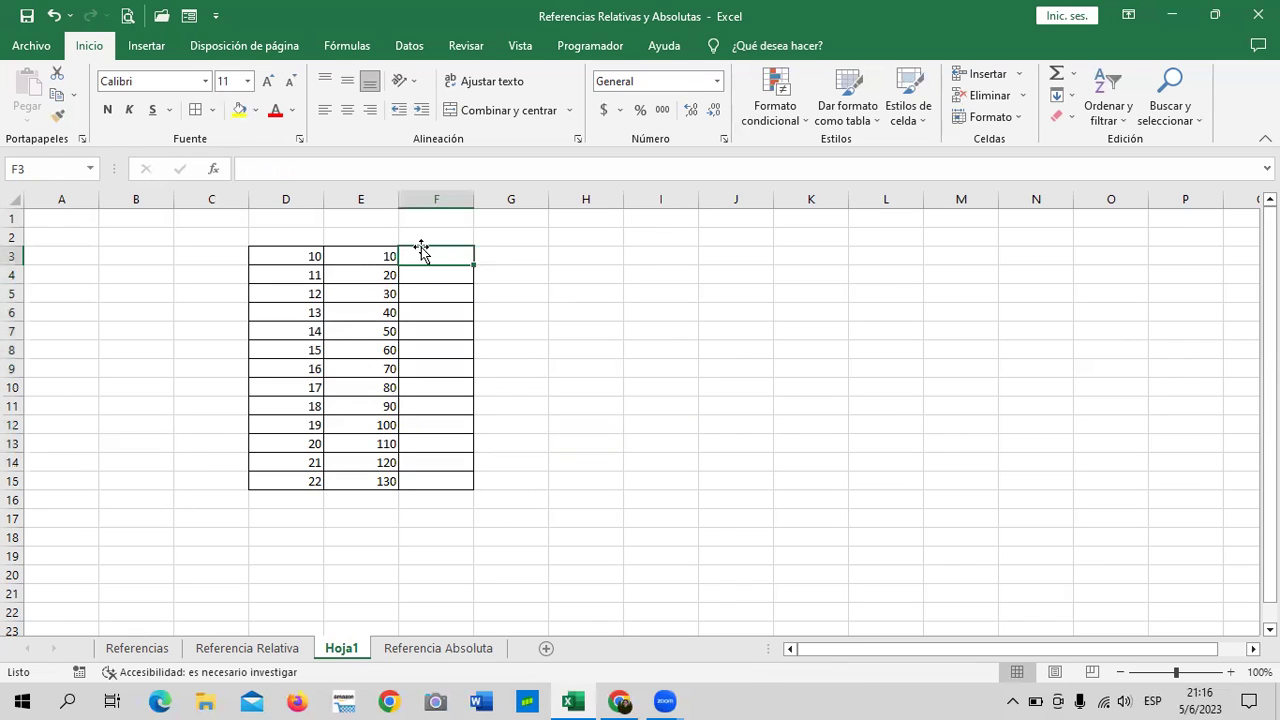
{"action": "type", "text": "="}
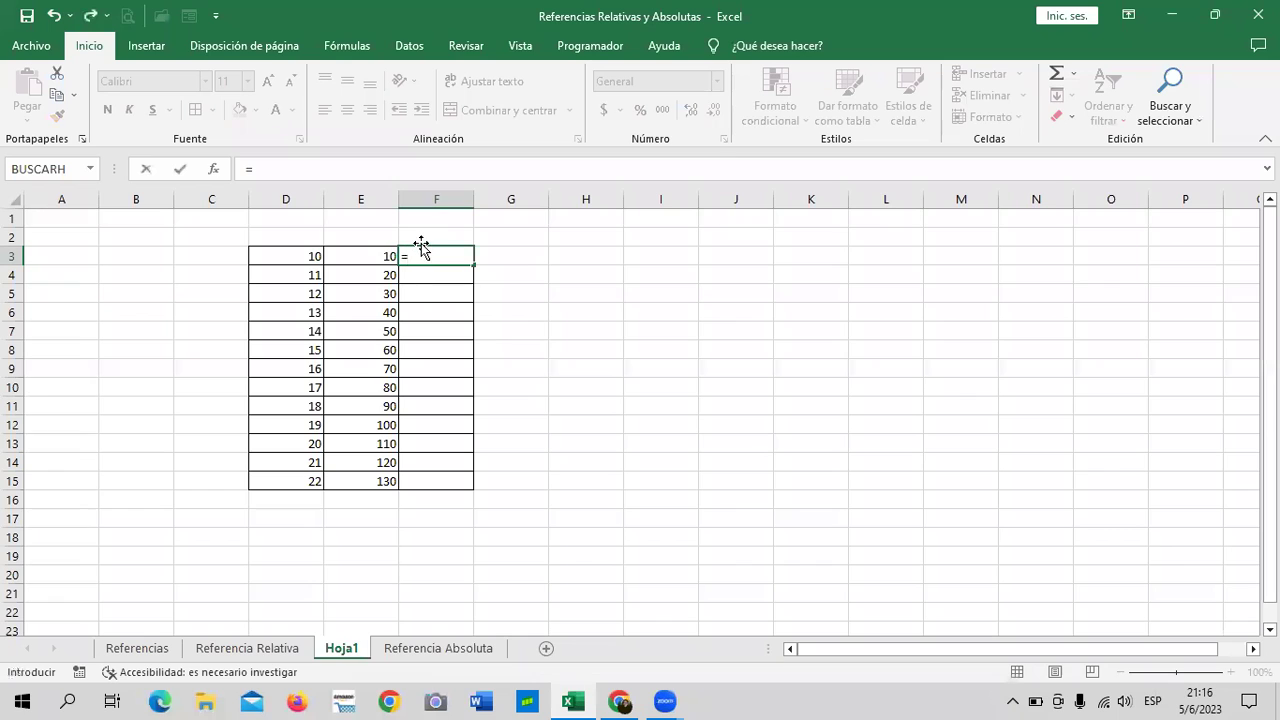
{"action": "left_click", "coordinate": [301, 254]}
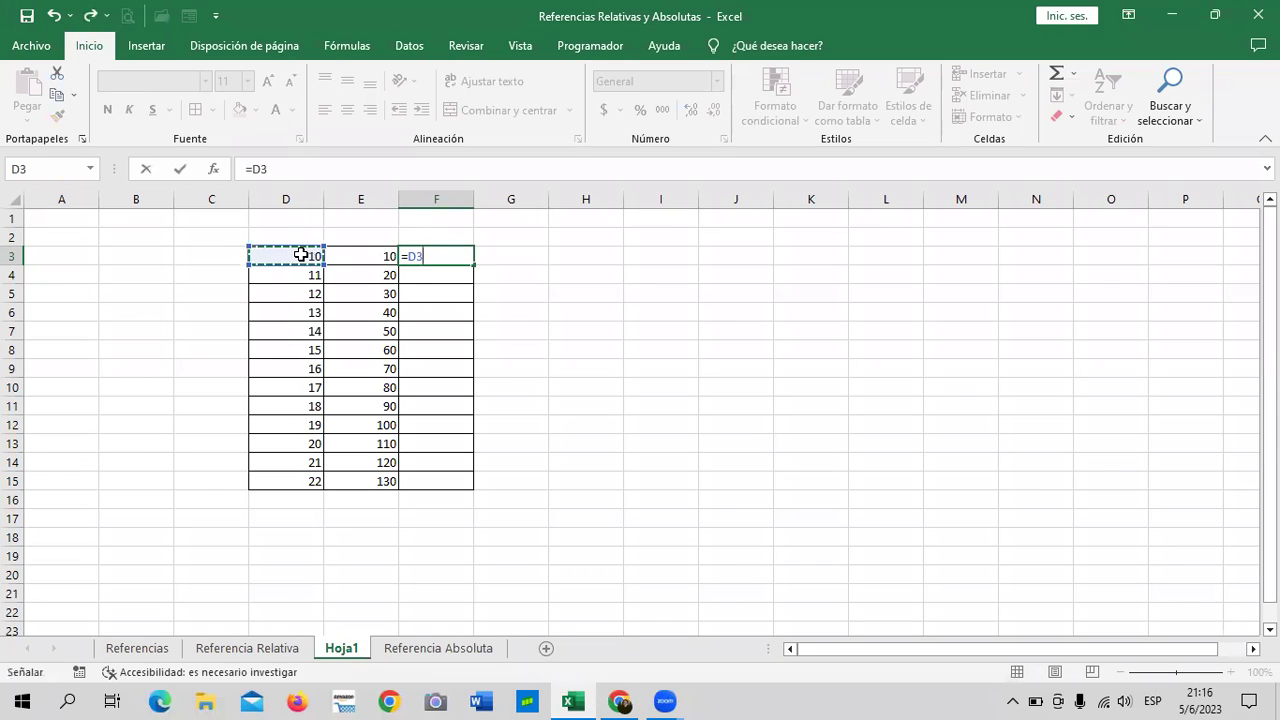
{"action": "type", "text": "*"}
{"action": "left_click", "coordinate": [357, 256]}
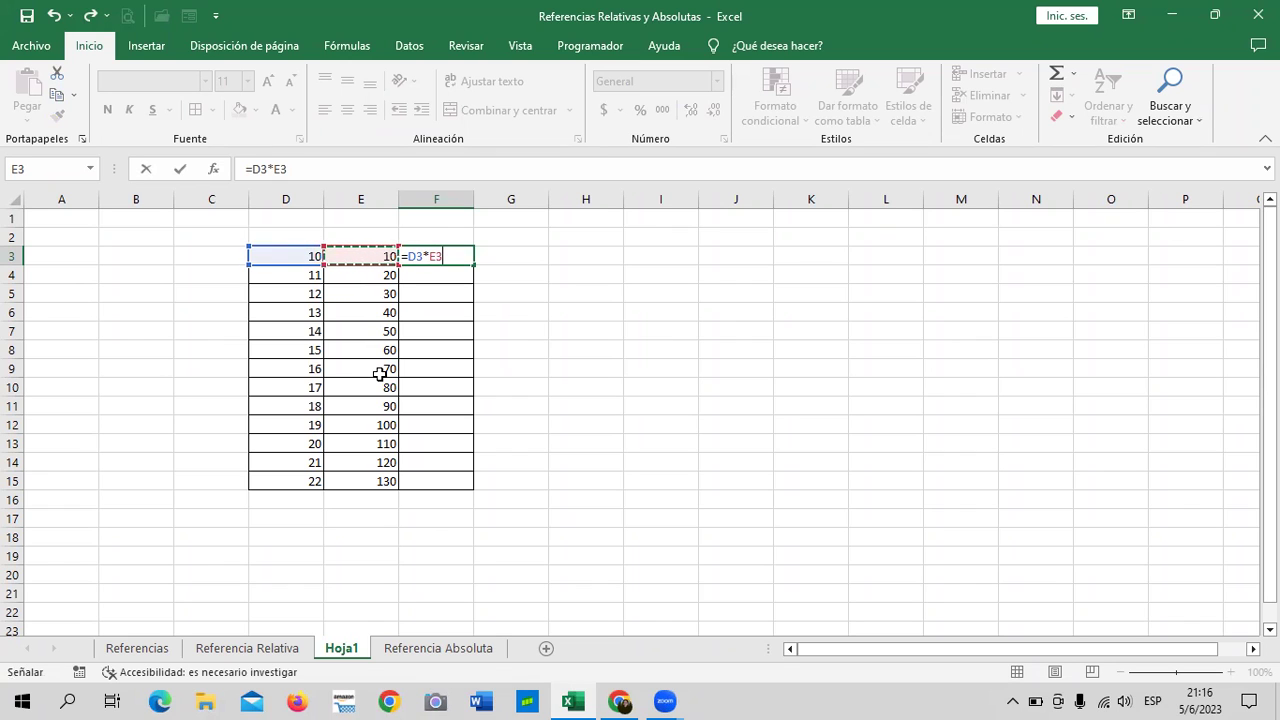
{"action": "key", "text": "Return"}
Copy F3's product down to F15 and check F15's 2860 against D15 and E15
{"action": "left_click", "coordinate": [455, 264]}
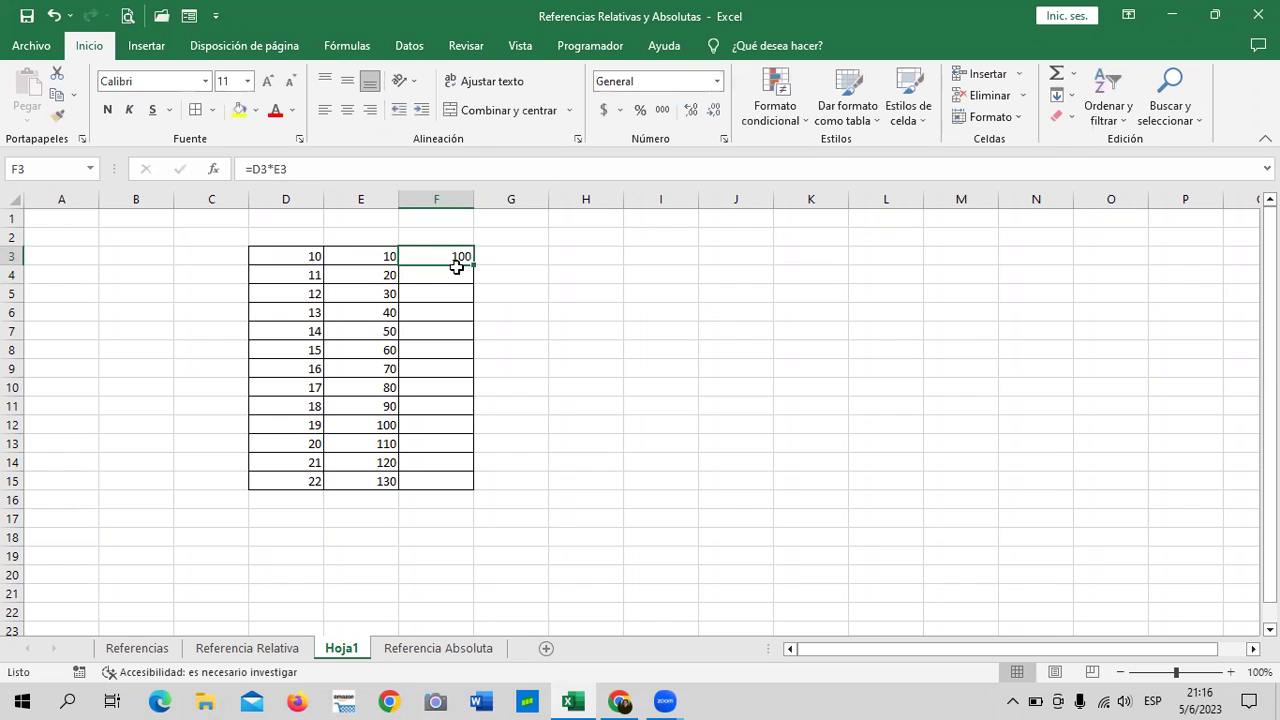
{"action": "left_click_drag", "start_coordinate": [474, 268], "coordinate": [487, 482]}
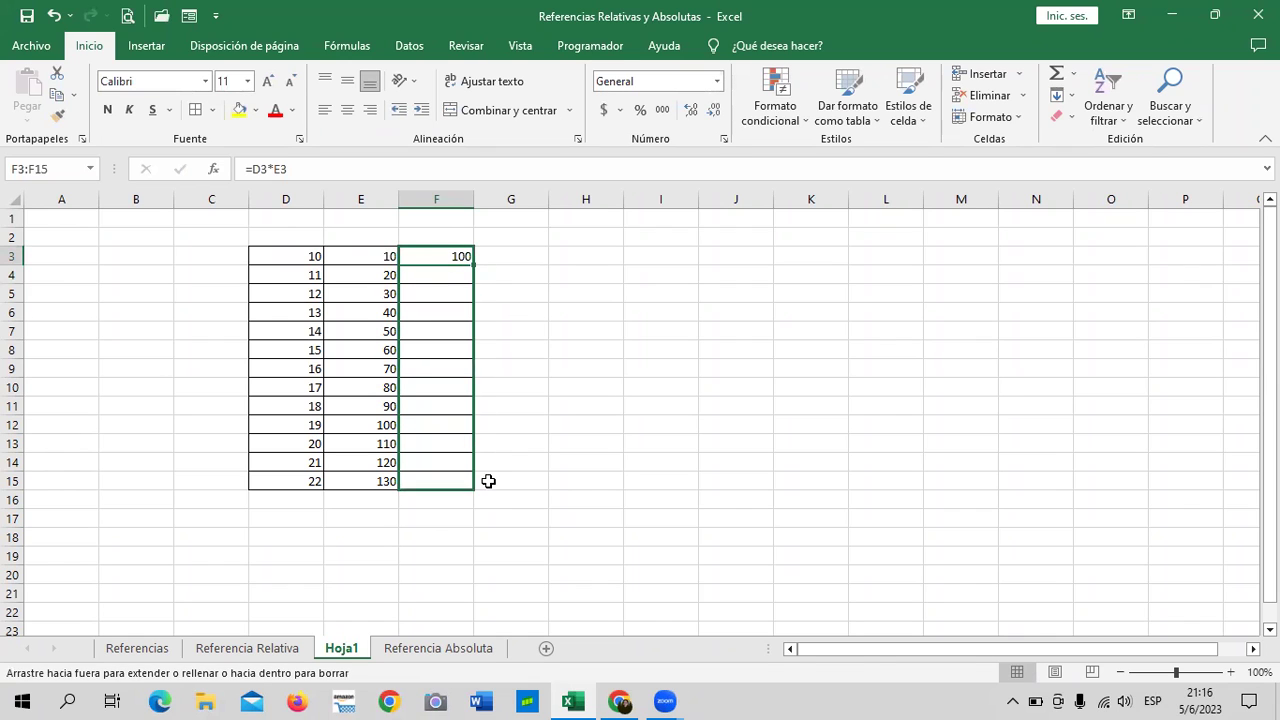
{"action": "left_click", "coordinate": [612, 458]}
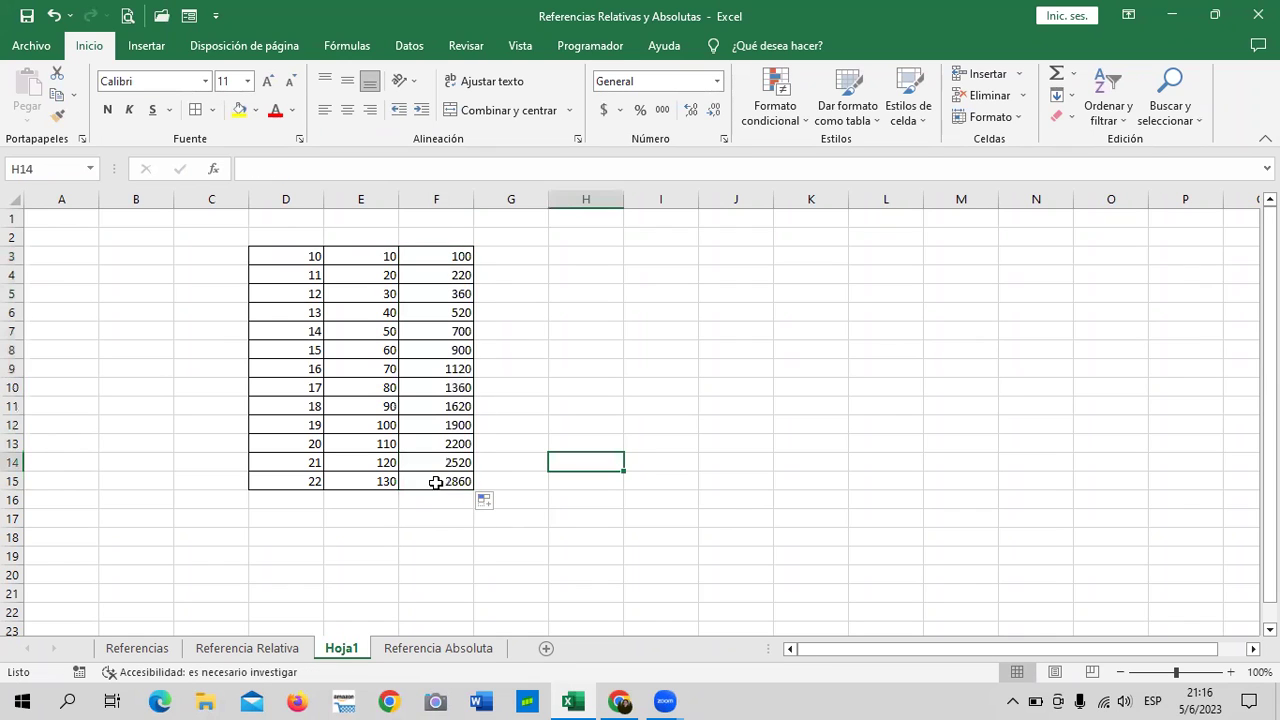
{"action": "left_click", "coordinate": [436, 482]}
{"action": "left_click", "coordinate": [284, 481]}
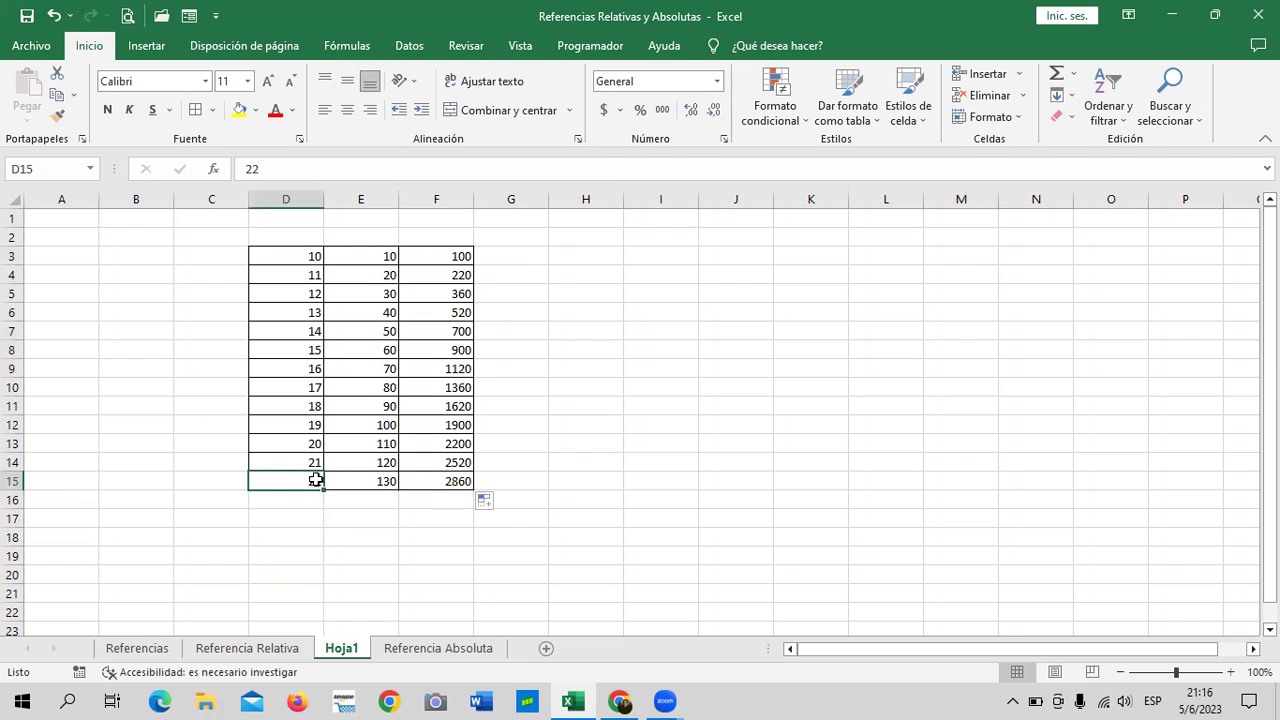
{"action": "left_click", "coordinate": [353, 481]}
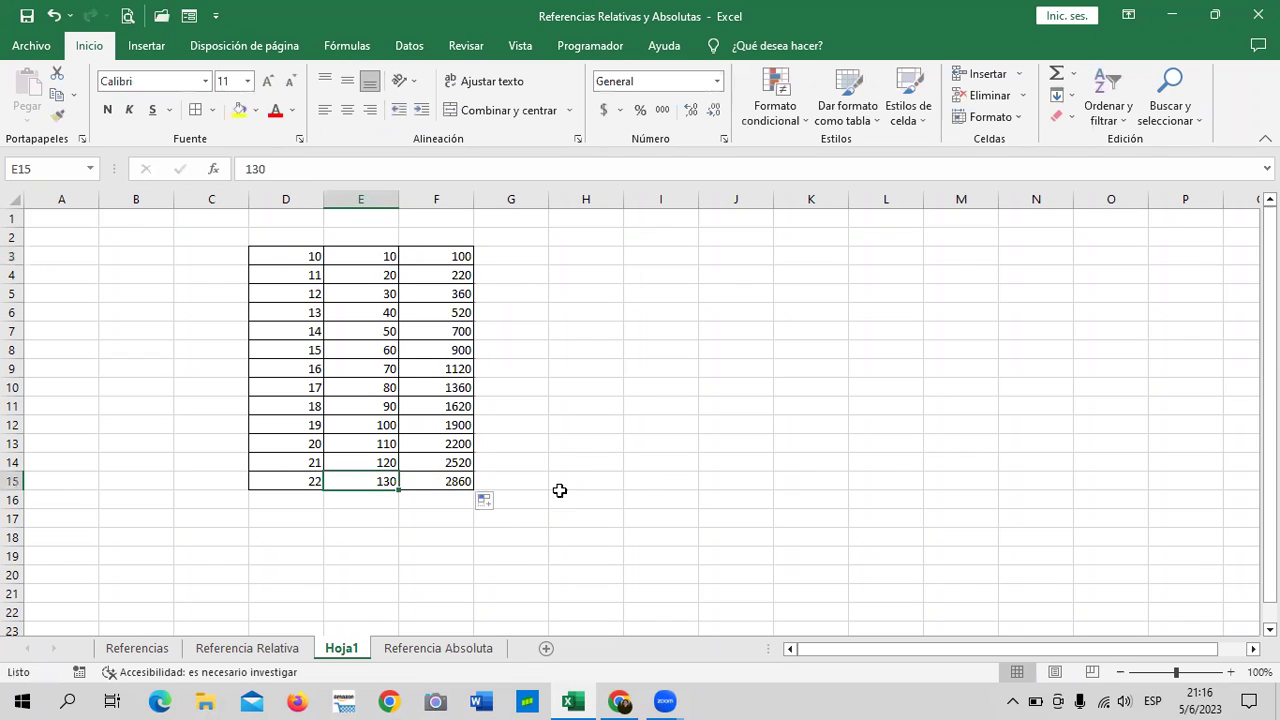
Format D3:F15 as accounting dollar currency
{"action": "left_click_drag", "start_coordinate": [277, 257], "coordinate": [434, 481]}
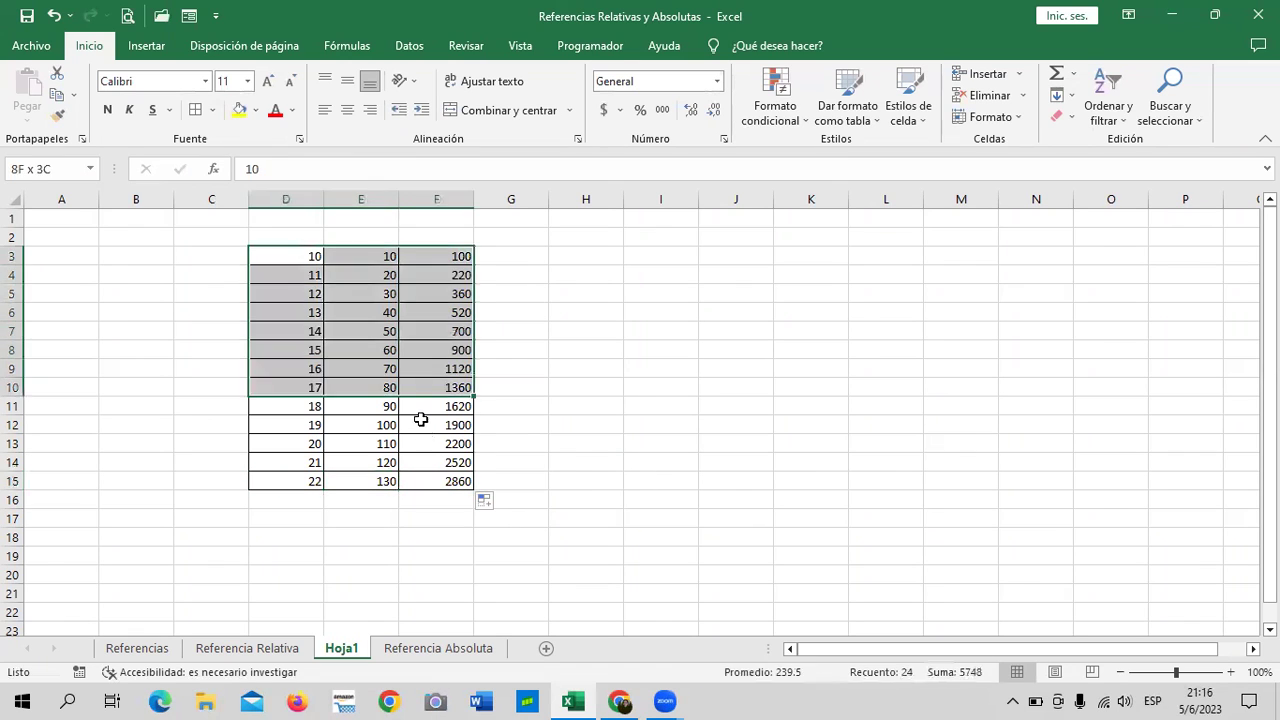
{"action": "left_click", "coordinate": [603, 110]}
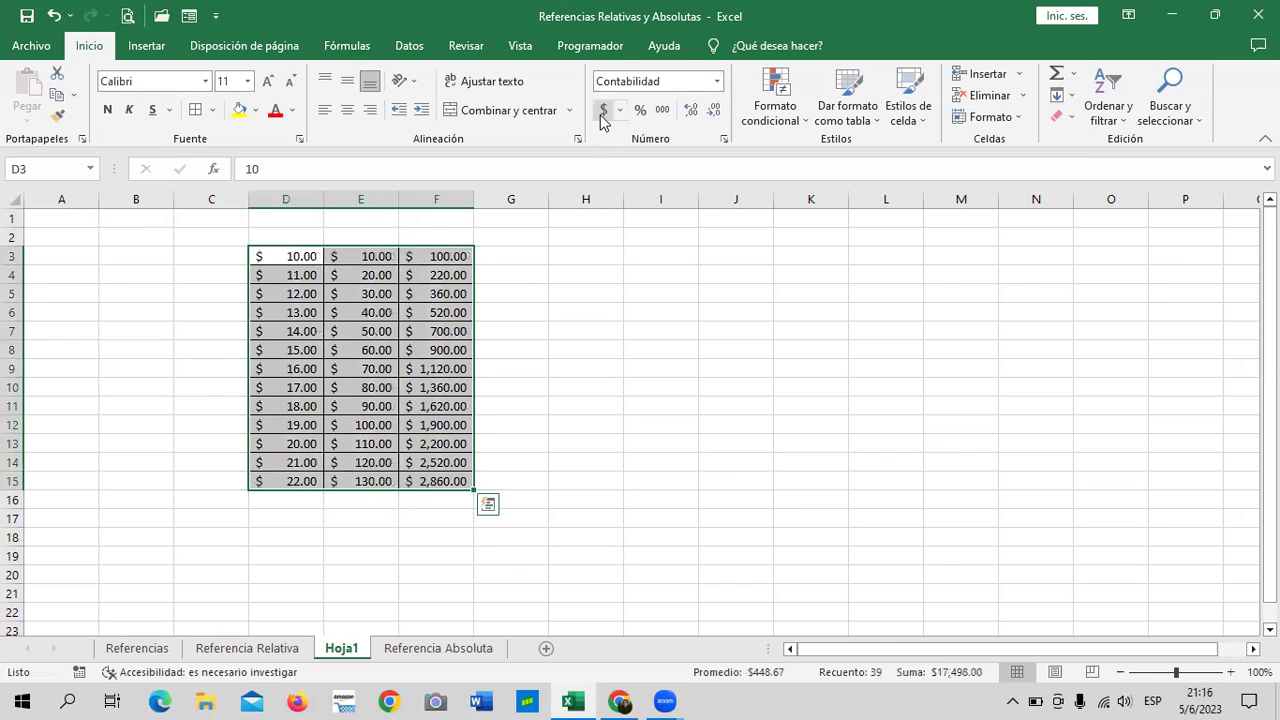
{"action": "left_click", "coordinate": [603, 112]}
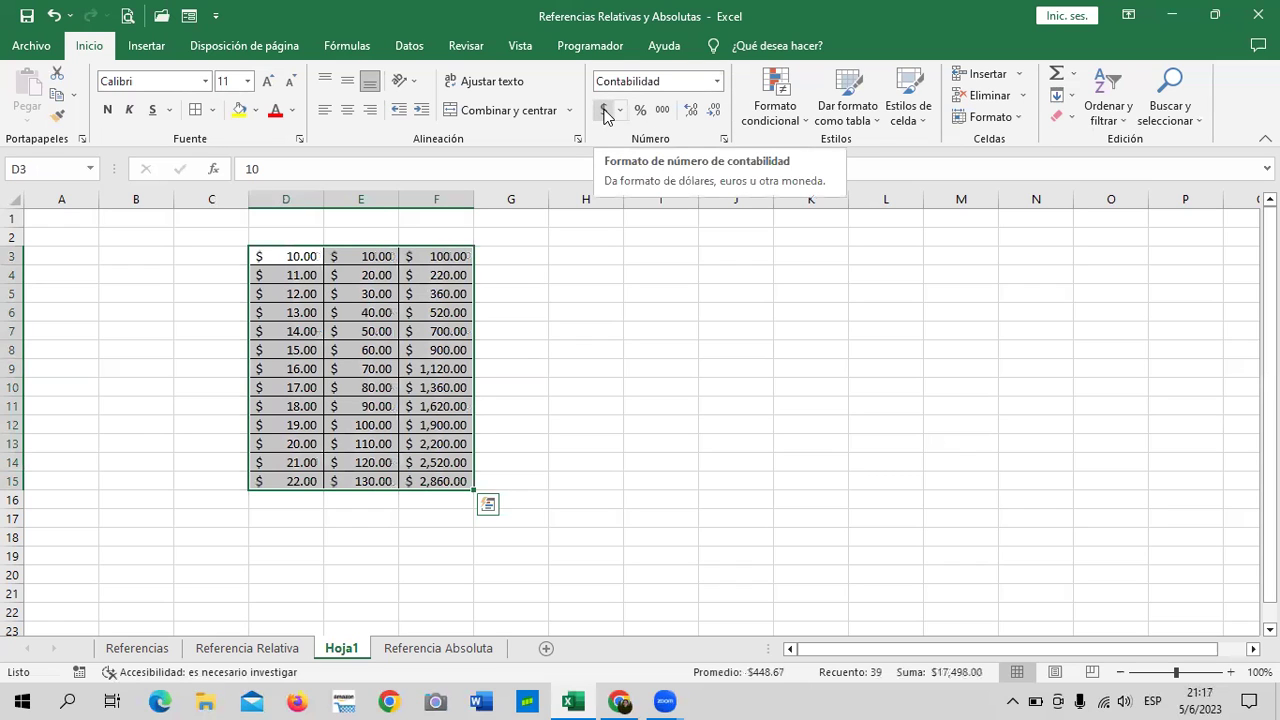
{"action": "left_click", "coordinate": [586, 328]}
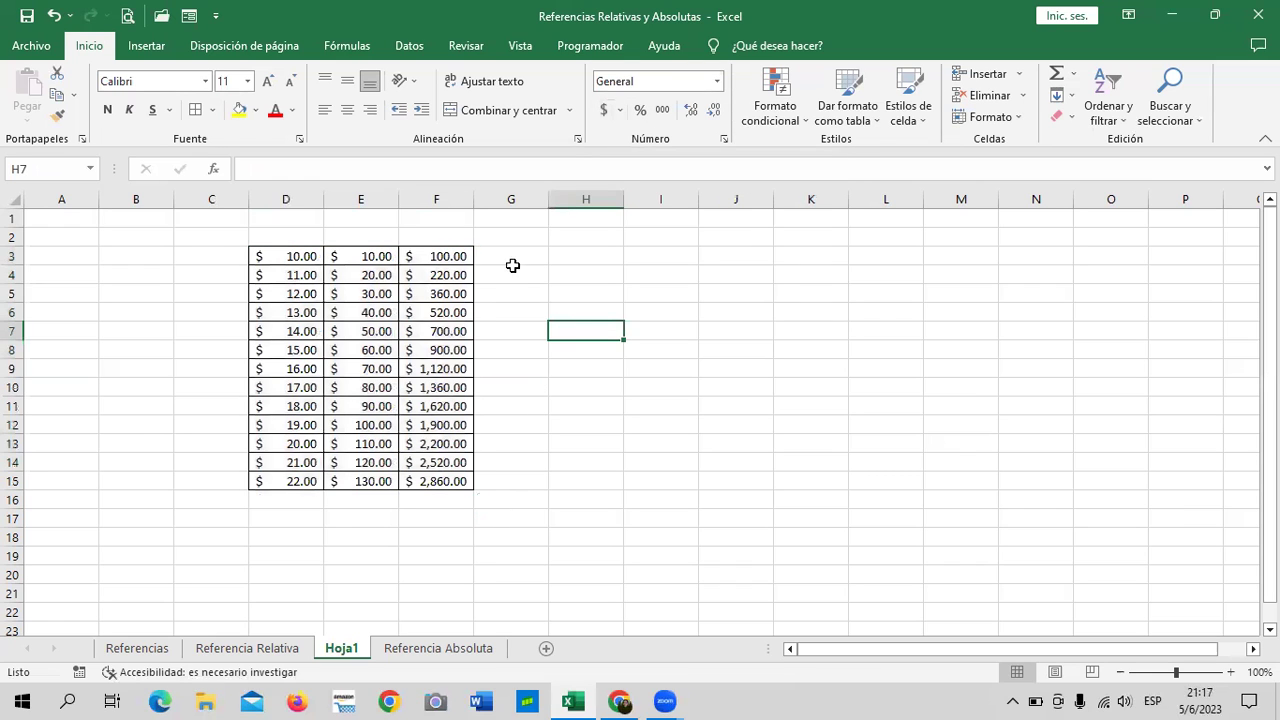
Raise the D3:F15 font size to 16 with Aumentar tamaño de fuente
{"action": "left_click", "coordinate": [304, 257]}
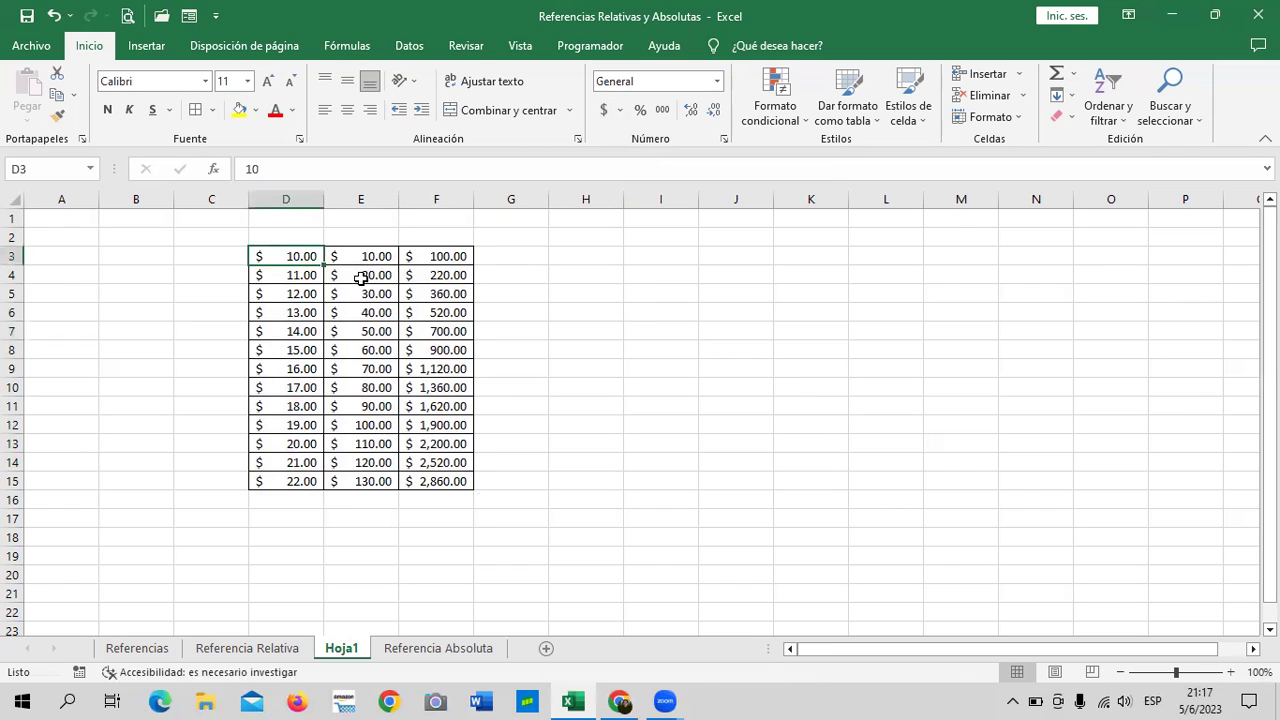
{"action": "left_click_drag", "start_coordinate": [360, 278], "coordinate": [457, 481]}
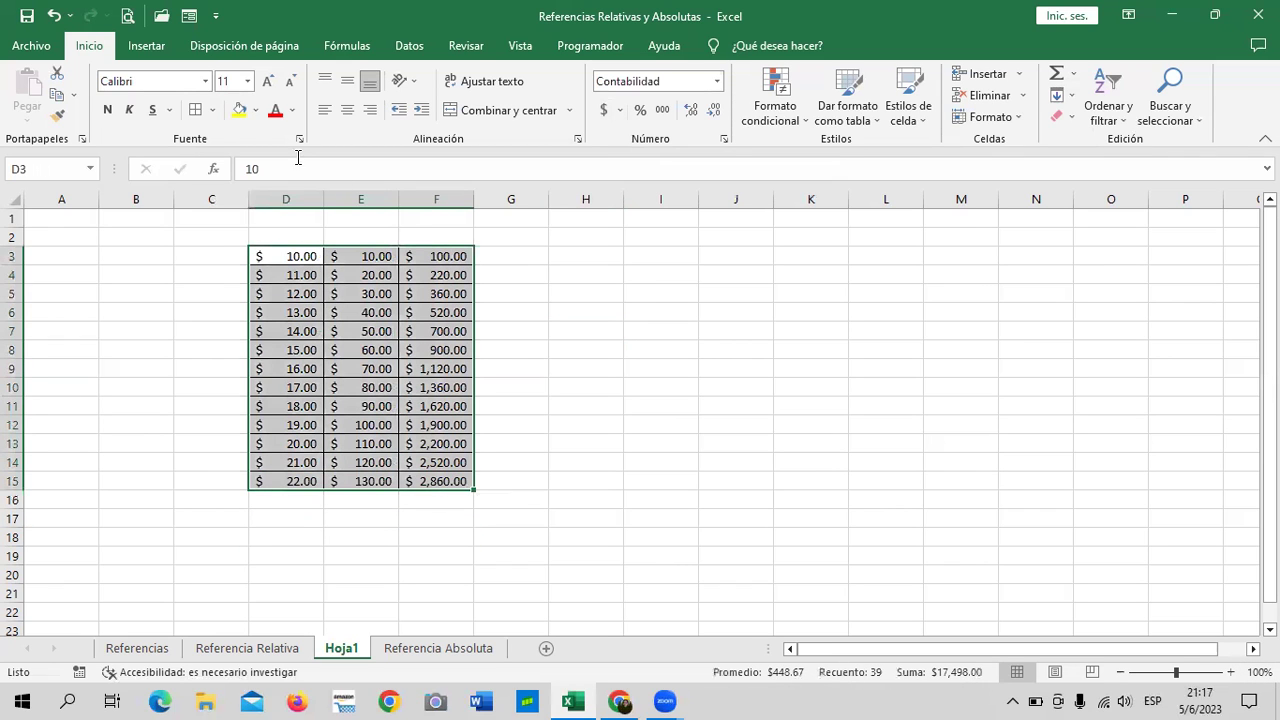
{"action": "left_click", "coordinate": [269, 83]}
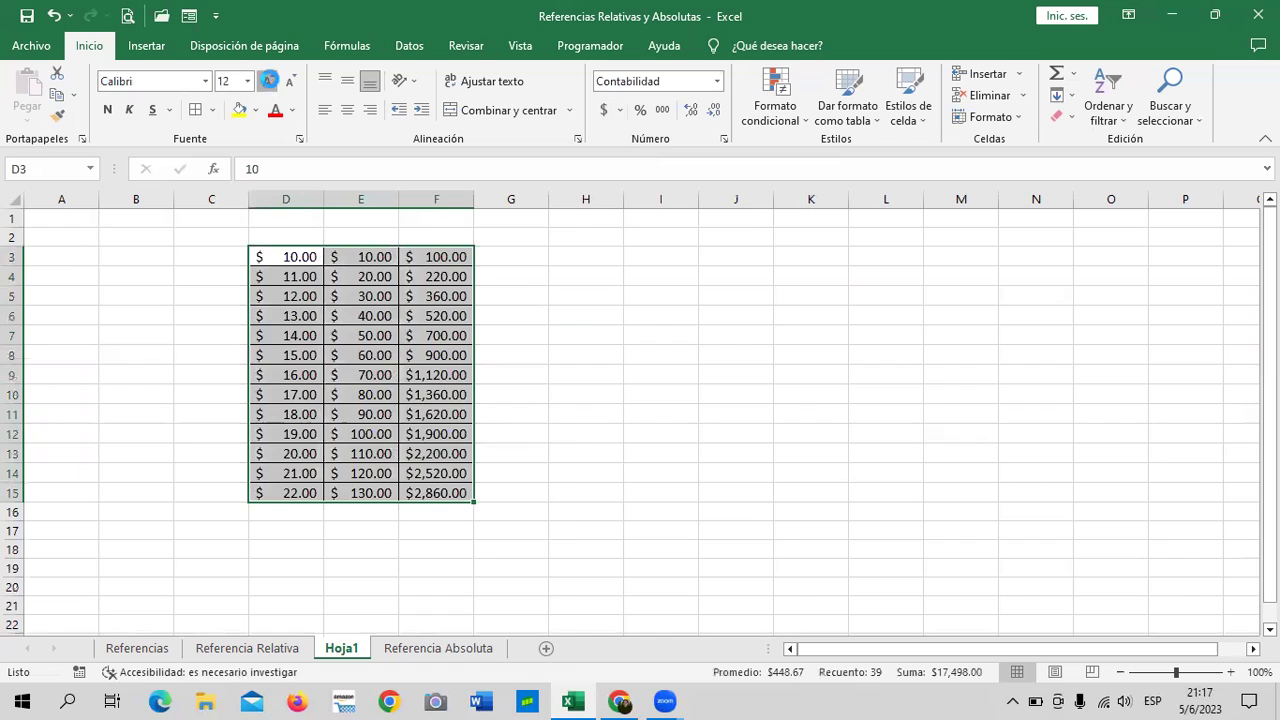
{"action": "left_click", "coordinate": [269, 83]}
{"action": "left_click", "coordinate": [269, 83]}
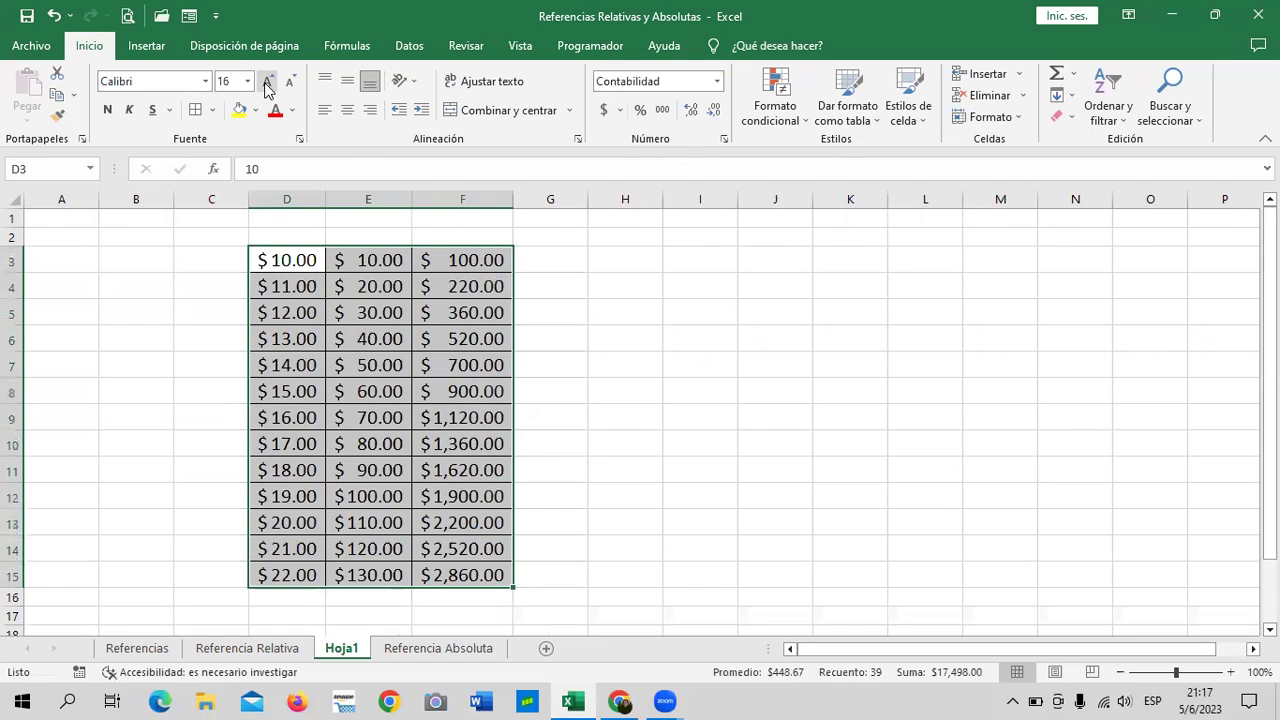
{"action": "left_click", "coordinate": [628, 455]}
{"action": "left_click", "coordinate": [680, 365]}
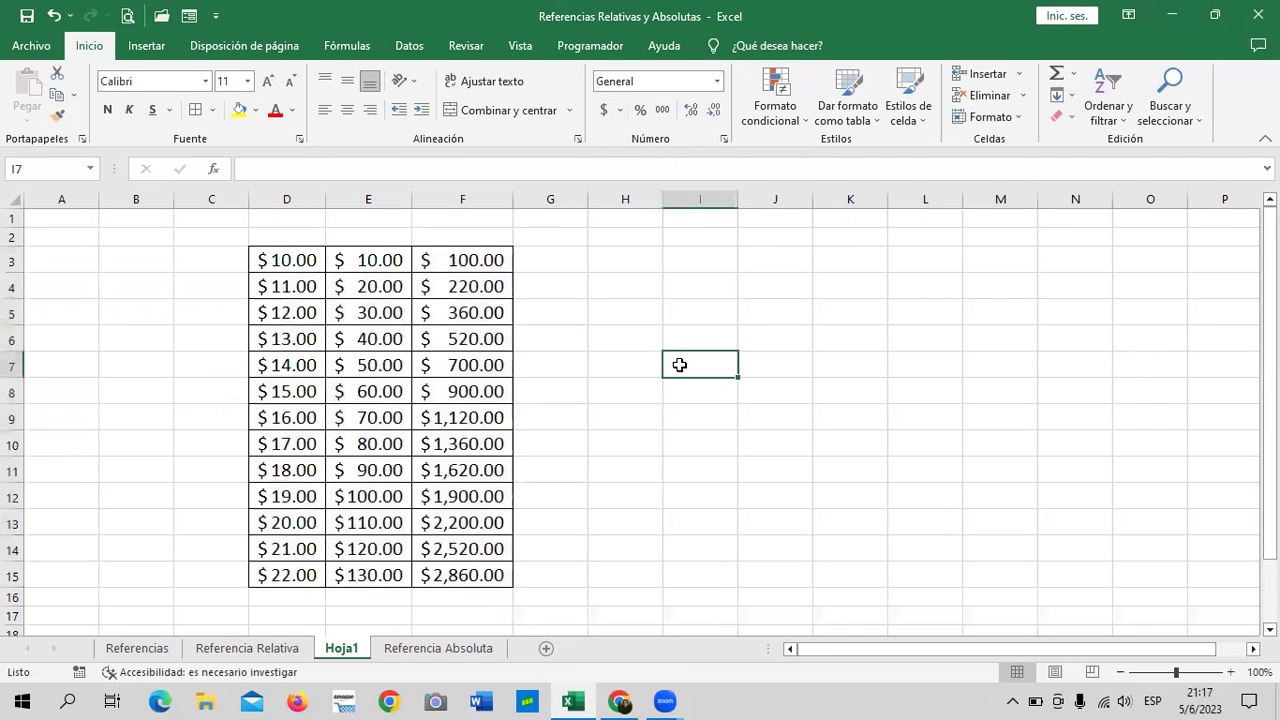
Check the multiplication formulas in F3 and F15
{"action": "left_click", "coordinate": [780, 305]}
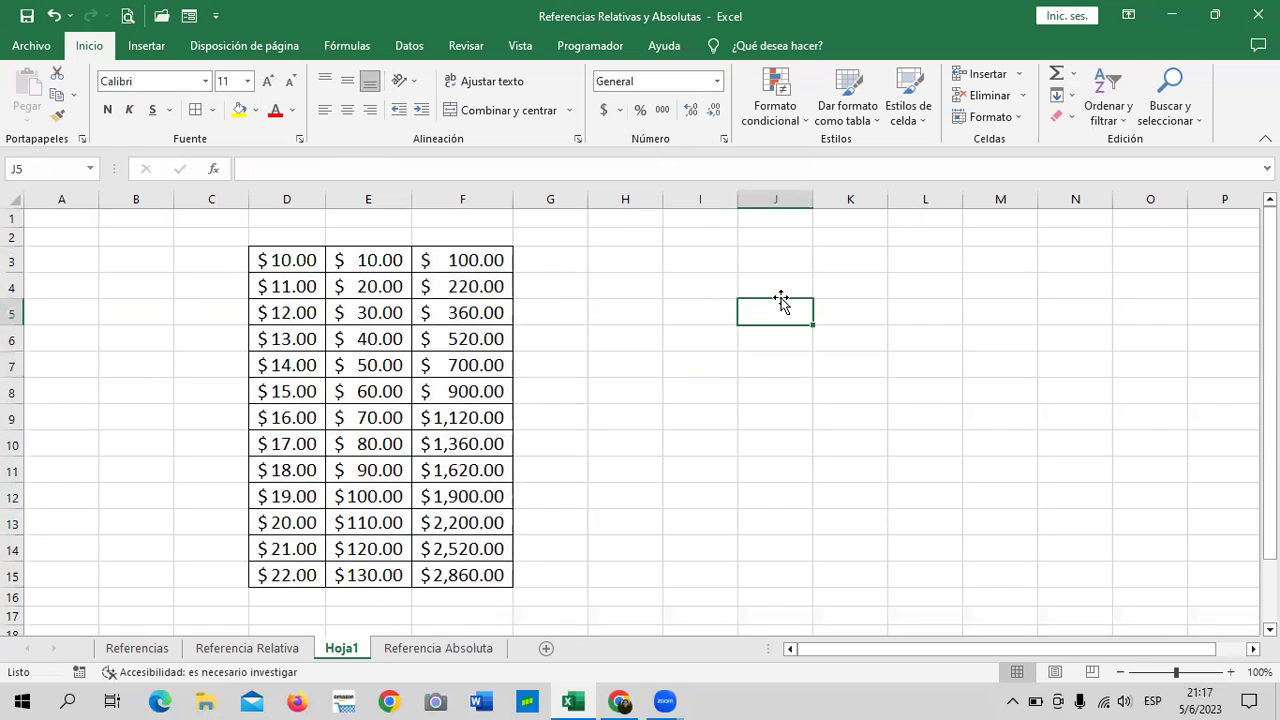
{"action": "left_click", "coordinate": [597, 410]}
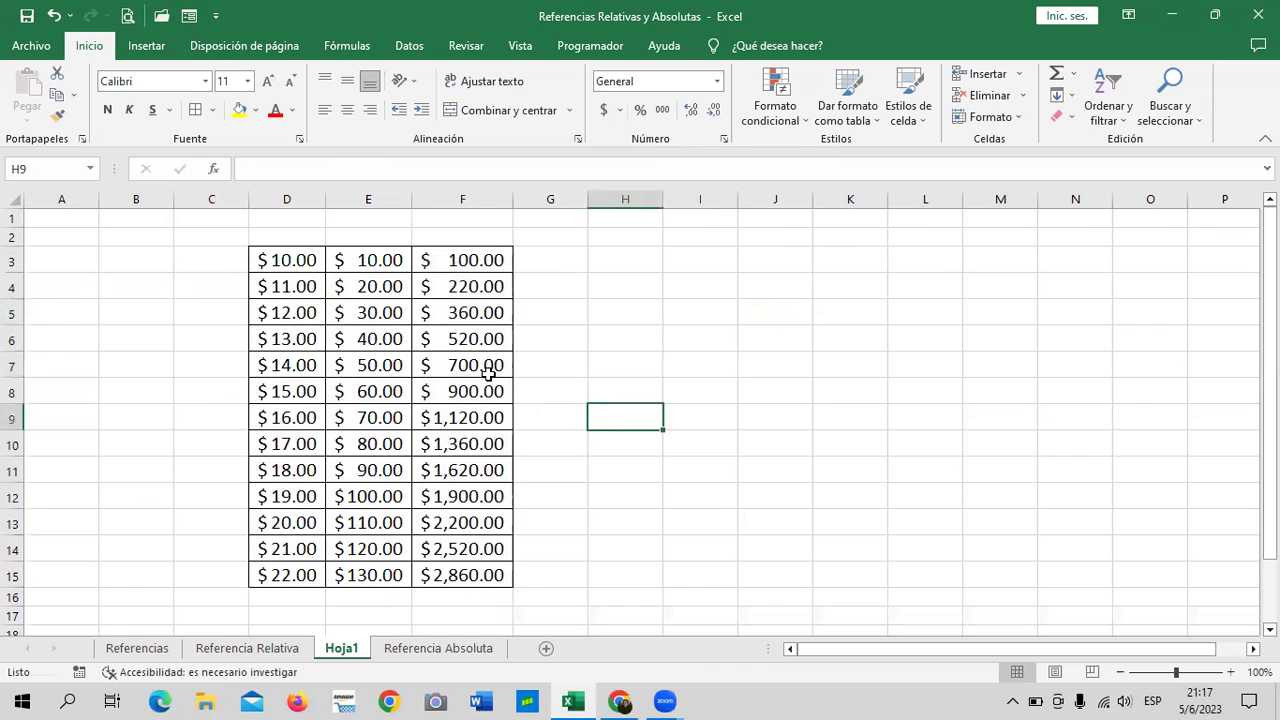
{"action": "left_click", "coordinate": [455, 260]}
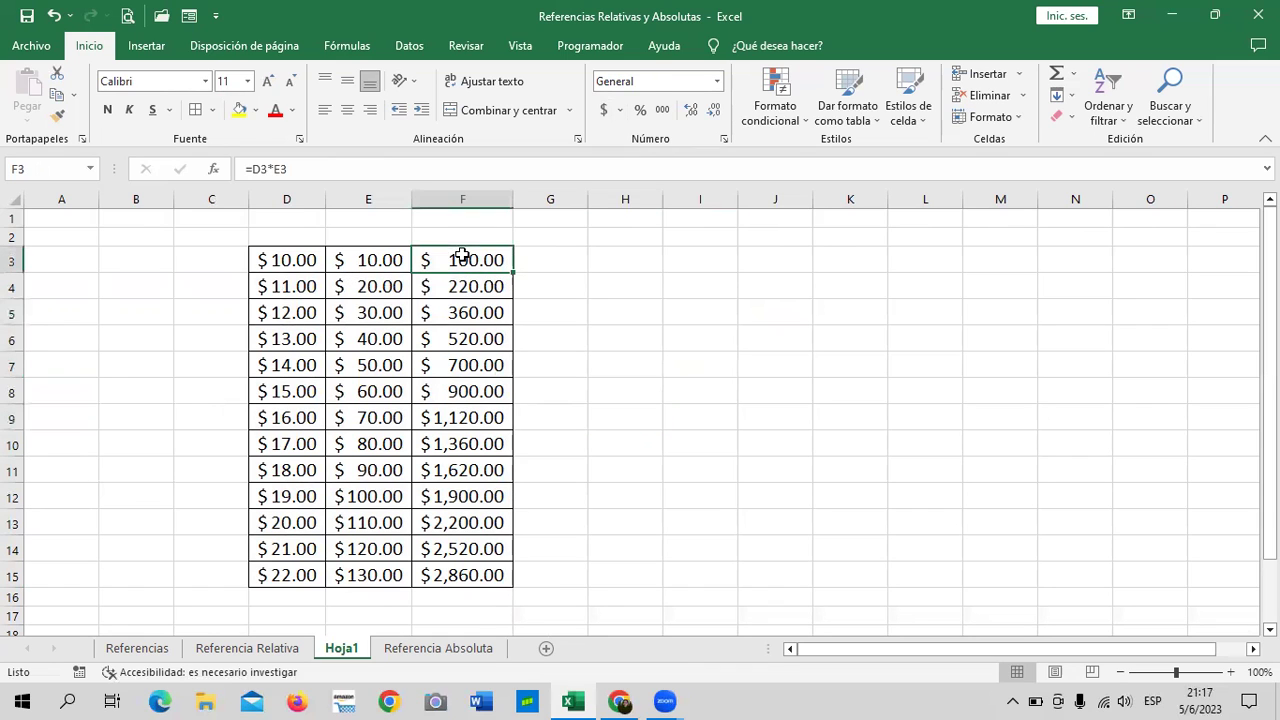
{"action": "left_click", "coordinate": [478, 578]}
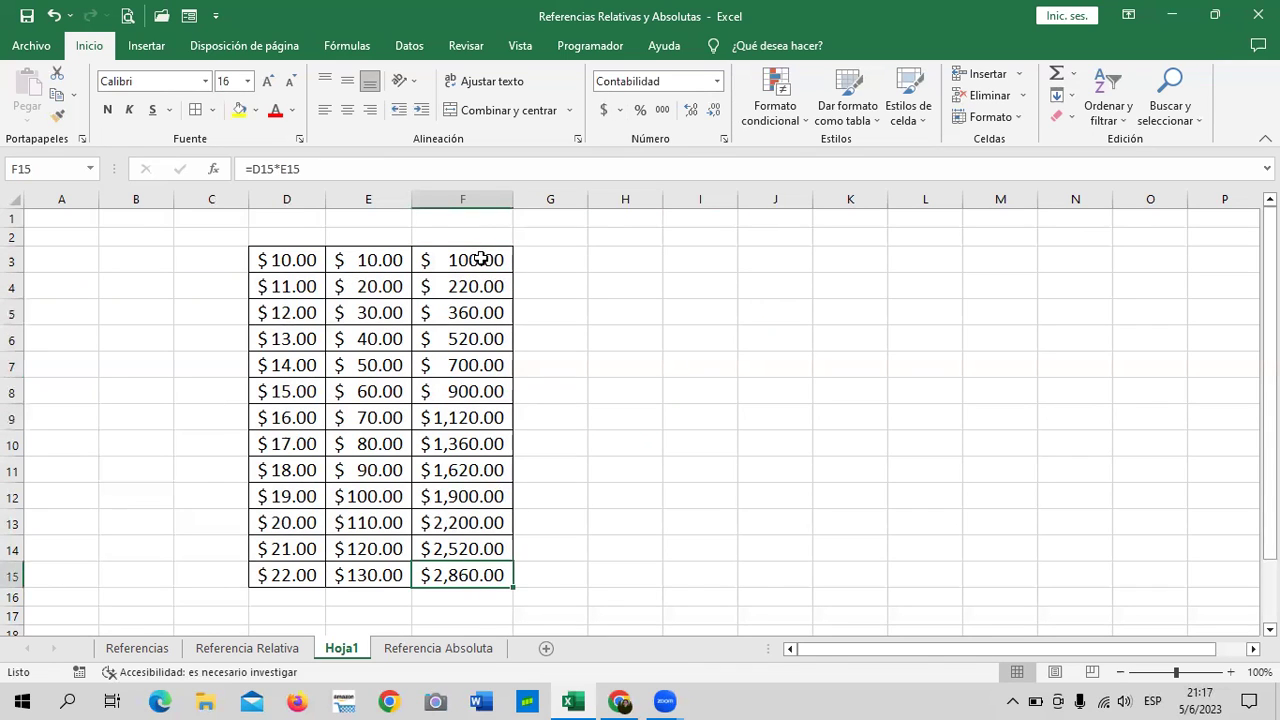
{"action": "left_click_drag", "start_coordinate": [481, 259], "coordinate": [478, 575]}
{"action": "left_click", "coordinate": [625, 443]}
{"action": "left_click", "coordinate": [484, 262]}
{"action": "left_click", "coordinate": [456, 576]}
Widen column G to 14.43 and widen column I
{"action": "left_click_drag", "start_coordinate": [593, 194], "coordinate": [619, 201]}
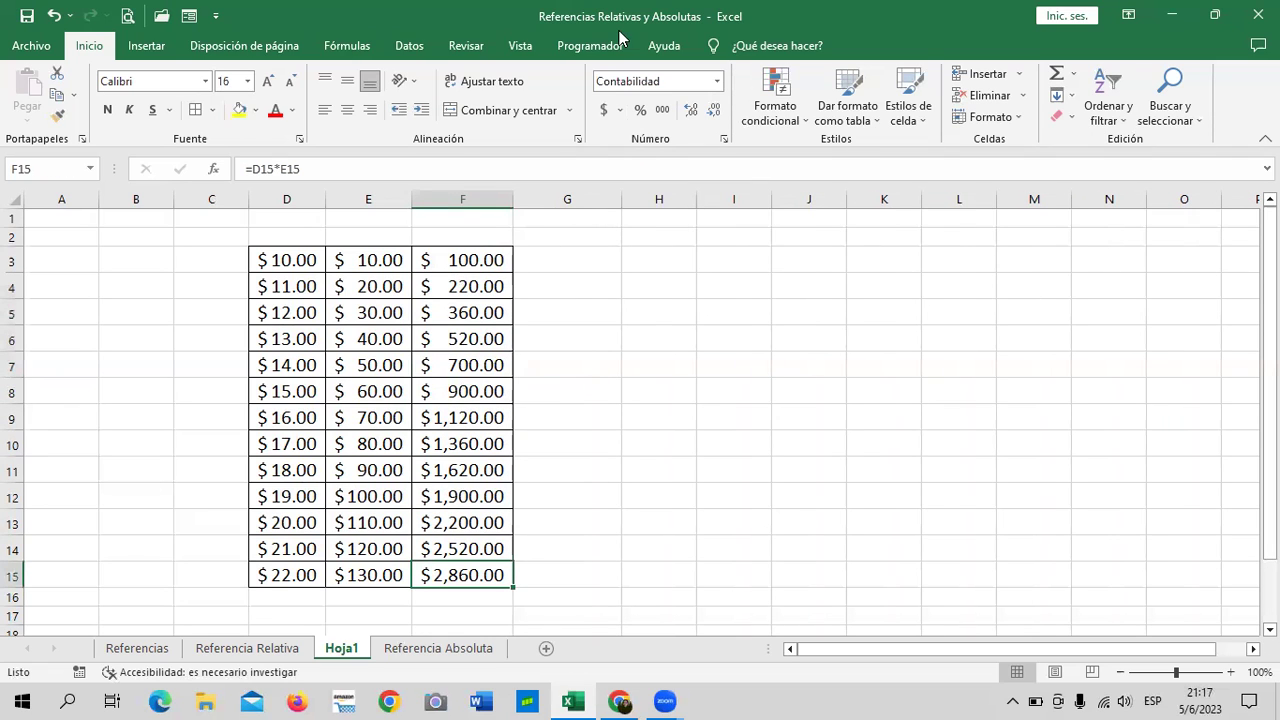
{"action": "left_click", "coordinate": [489, 262]}
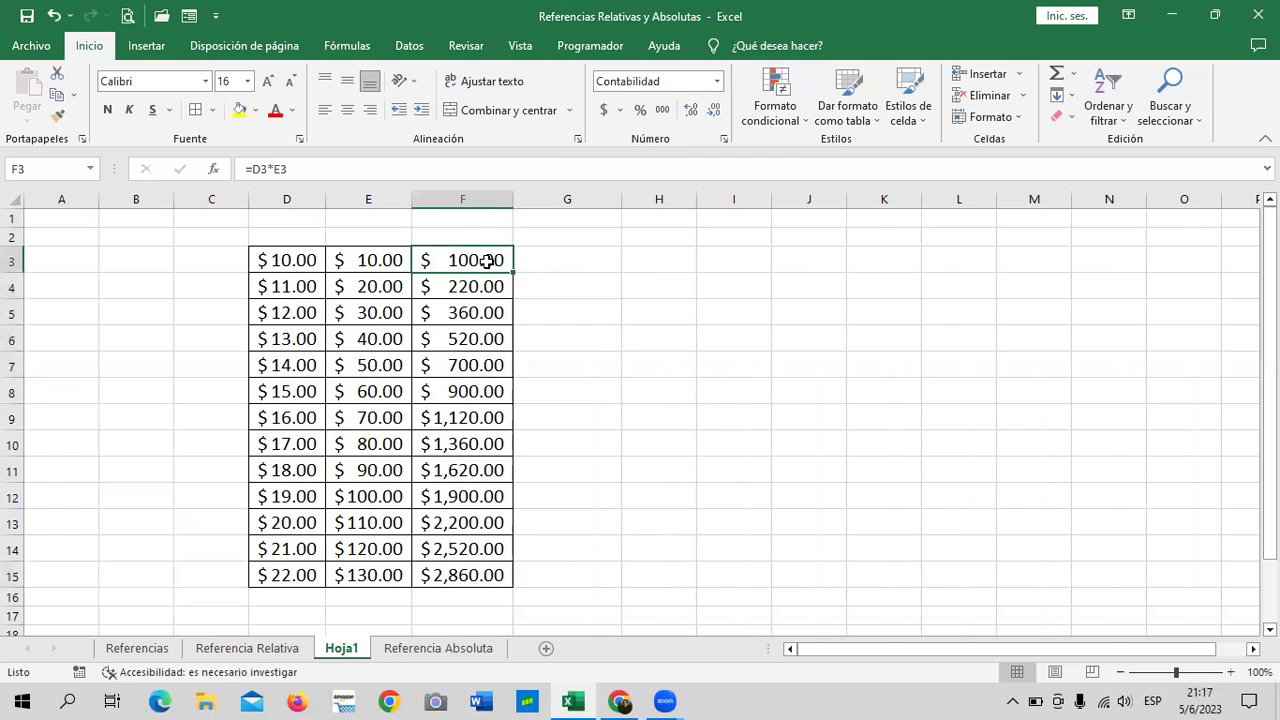
{"action": "left_click", "coordinate": [590, 259]}
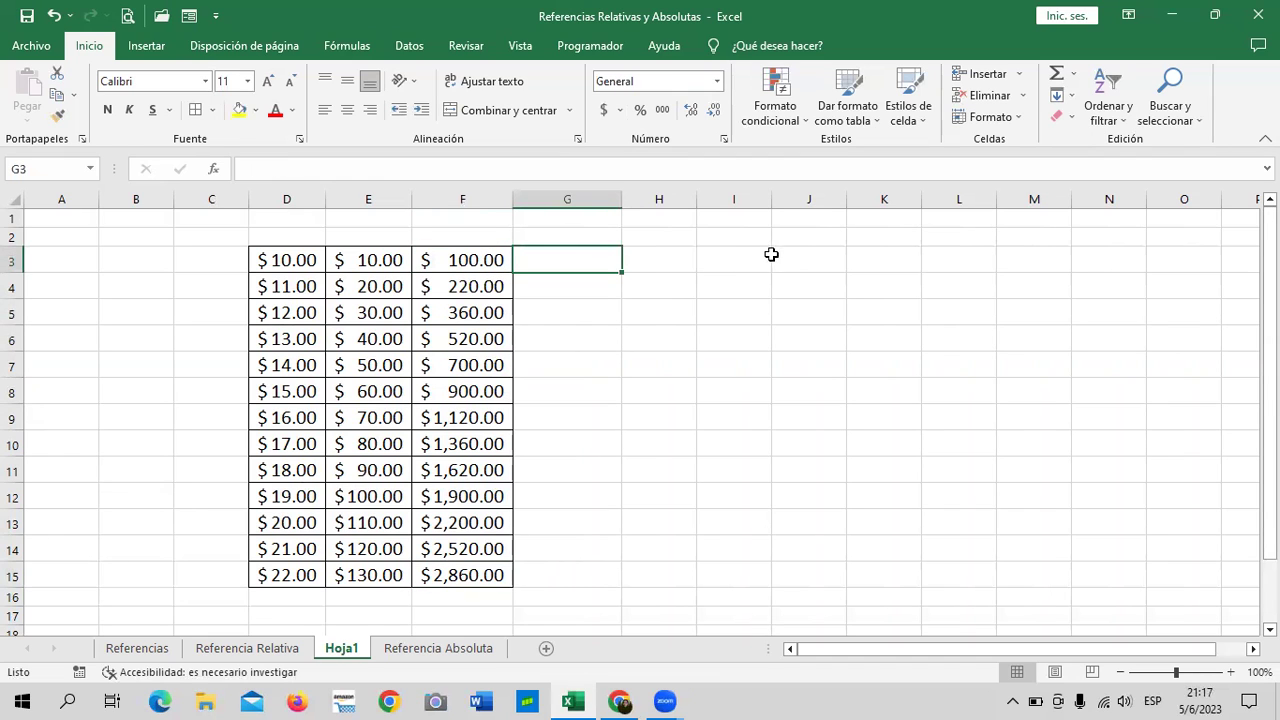
{"action": "left_click", "coordinate": [738, 260]}
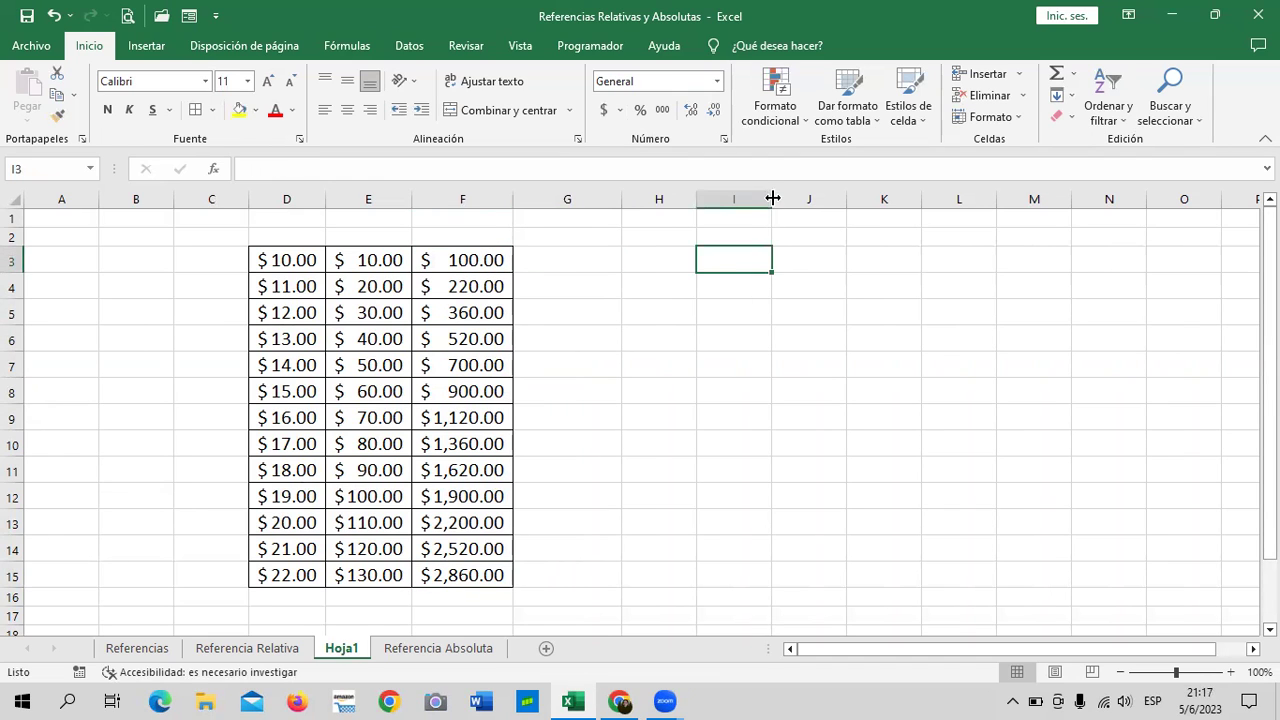
{"action": "left_click_drag", "start_coordinate": [772, 199], "coordinate": [801, 199]}
{"action": "left_click", "coordinate": [838, 391]}
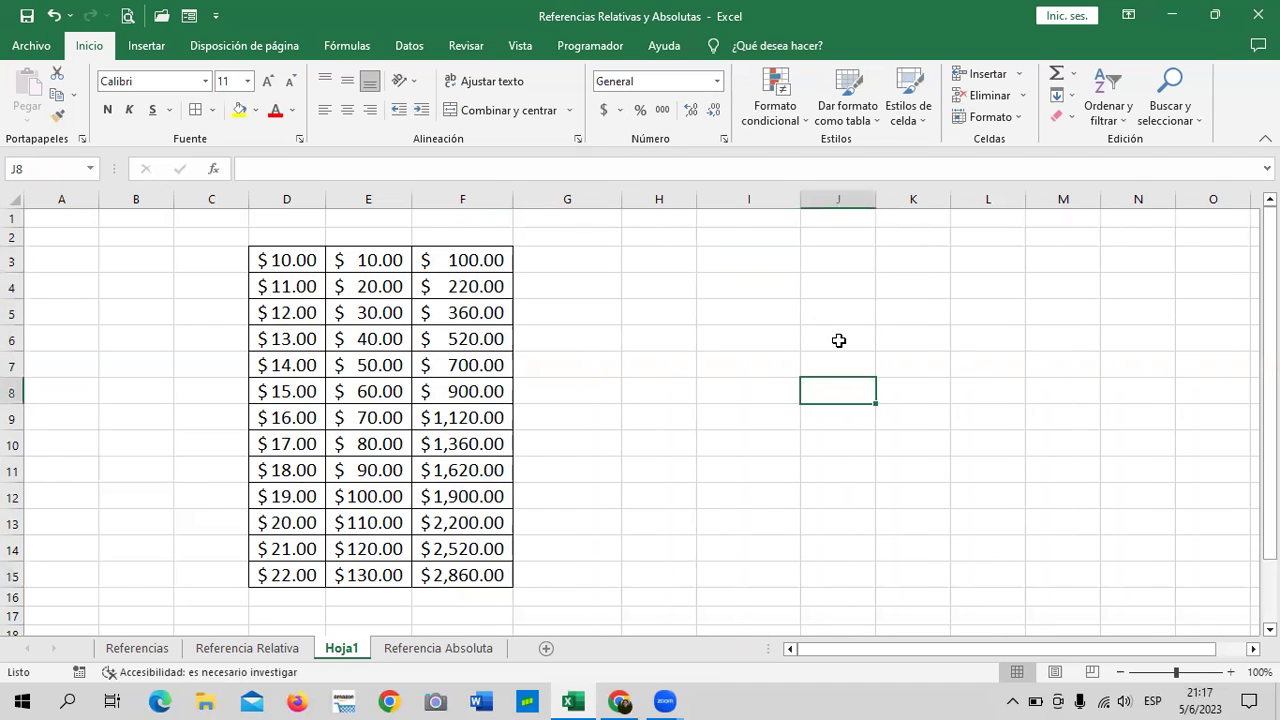
Type IVA in I2, centre it and apply the green Énfasis6 cell style
{"action": "left_click", "coordinate": [735, 237]}
{"action": "type", "text": "i"}
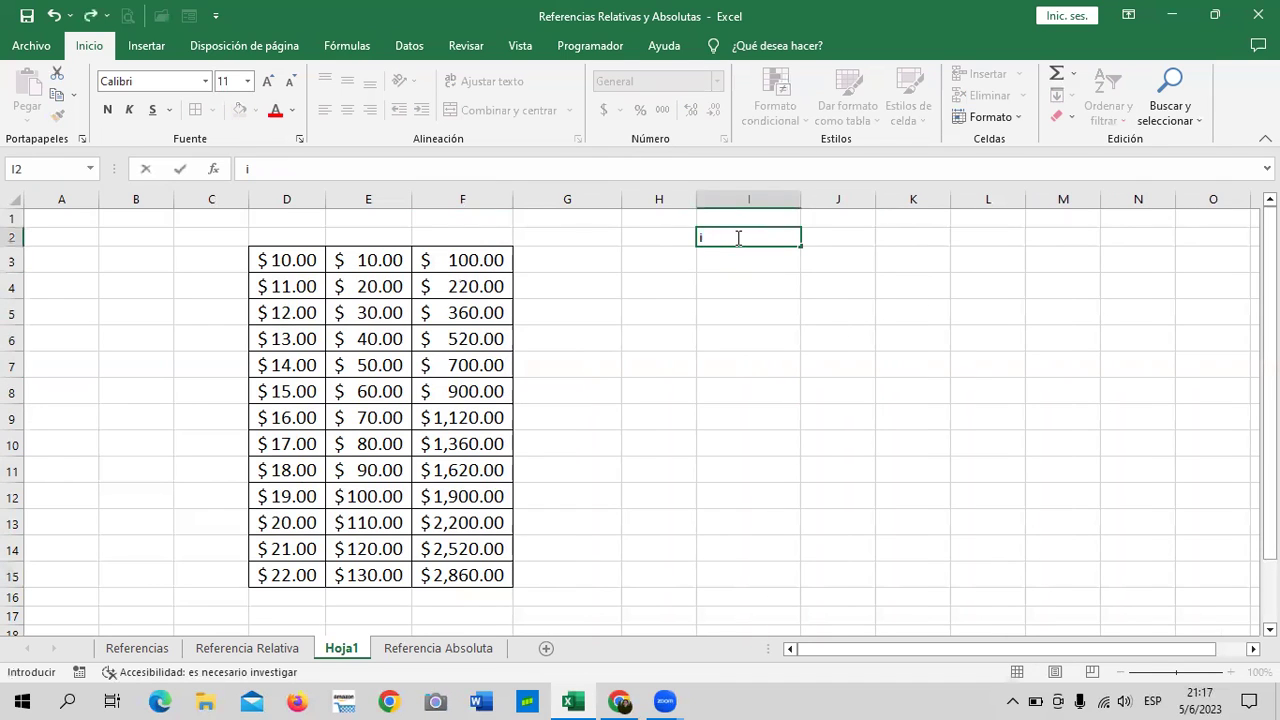
{"action": "key", "text": "BackSpace"}
{"action": "key", "text": "Caps_Lock"}
{"action": "type", "text": "IVA"}
{"action": "left_click_drag", "start_coordinate": [722, 390], "coordinate": [722, 340]}
{"action": "left_click", "coordinate": [757, 237]}
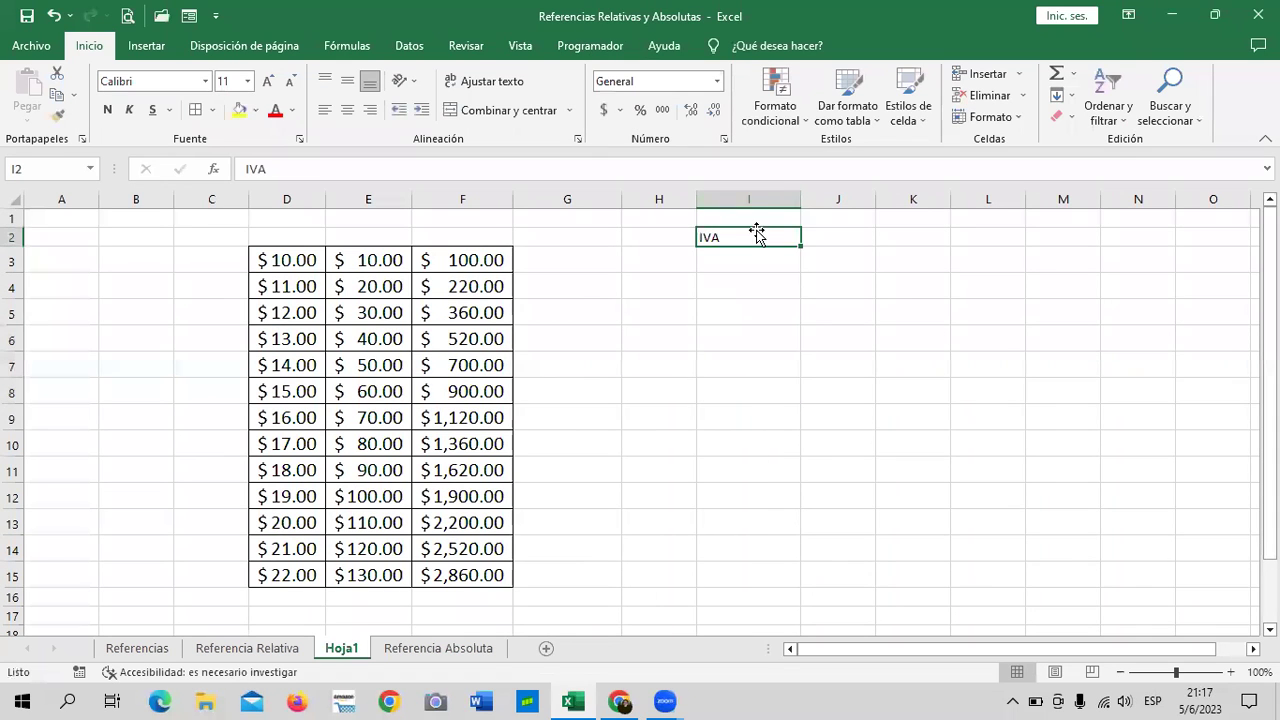
{"action": "left_click", "coordinate": [347, 110]}
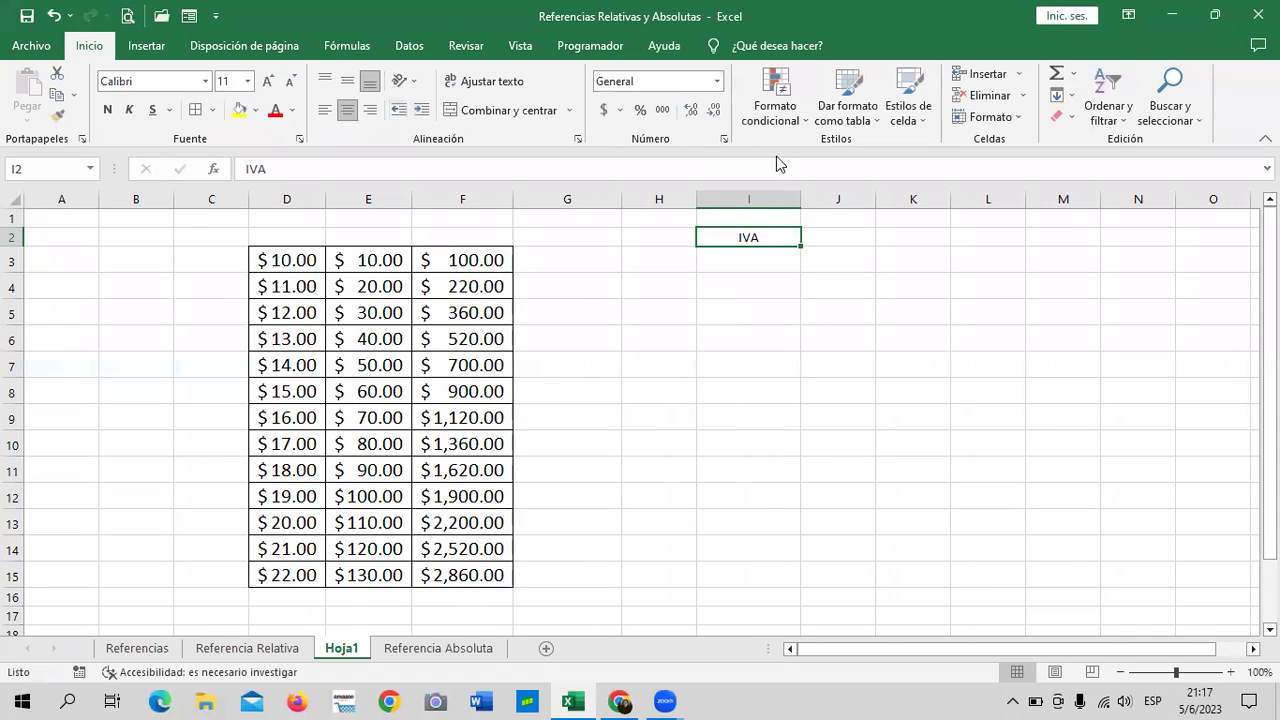
{"action": "left_click", "coordinate": [918, 126]}
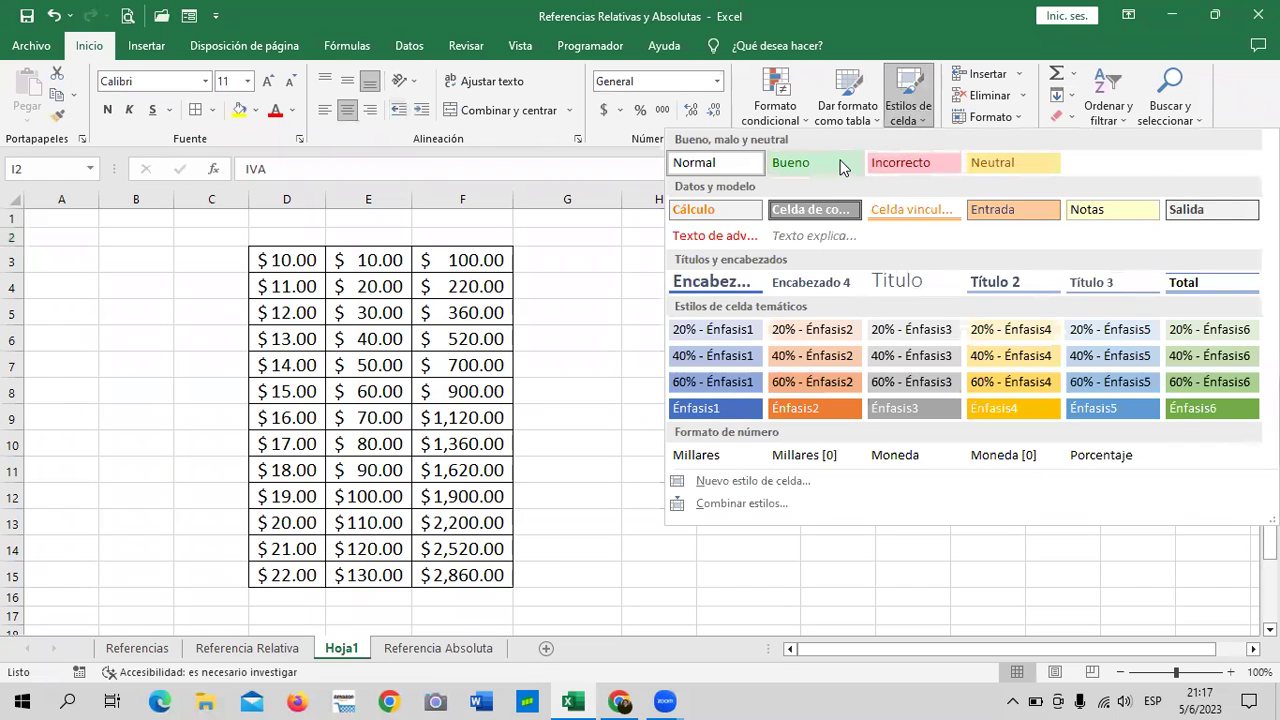
{"action": "left_click", "coordinate": [1196, 410]}
Enter the 13% rate in I3 and select I2:I3
{"action": "left_click", "coordinate": [745, 258]}
{"action": "type", "text": "13"}
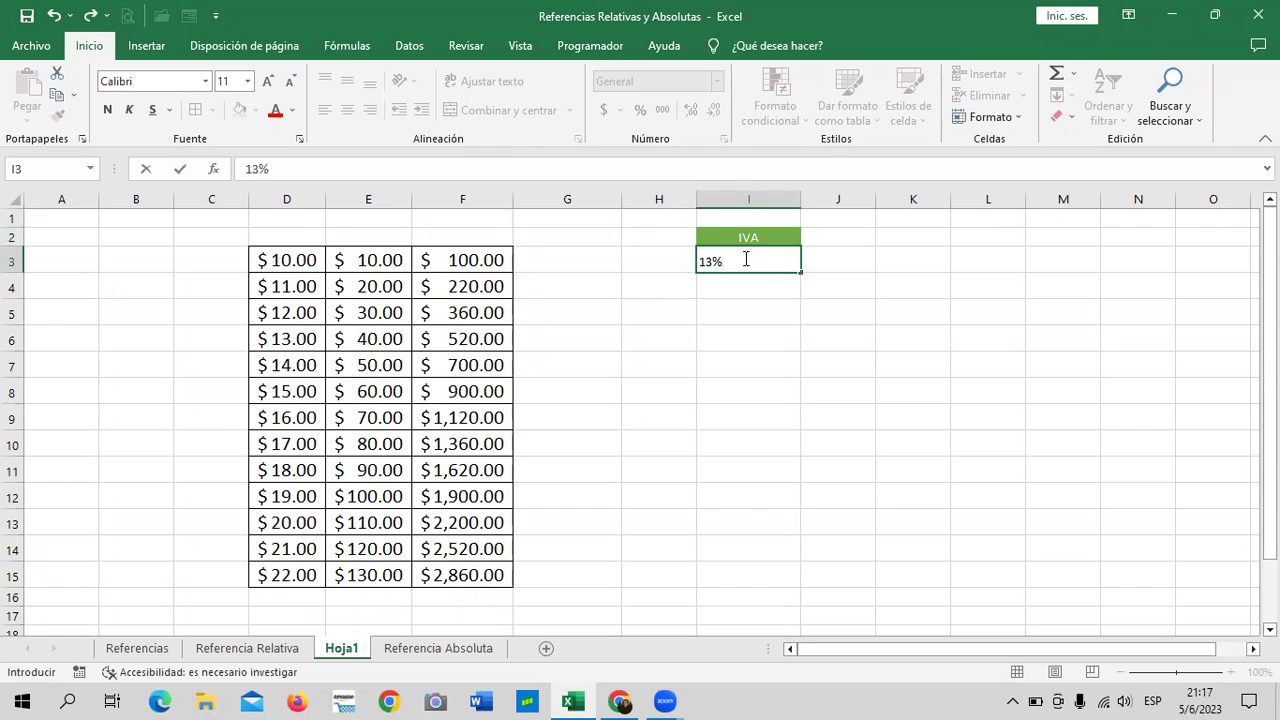
{"action": "key", "text": "Return"}
{"action": "left_click", "coordinate": [723, 257]}
{"action": "left_click_drag", "start_coordinate": [731, 240], "coordinate": [732, 257]}
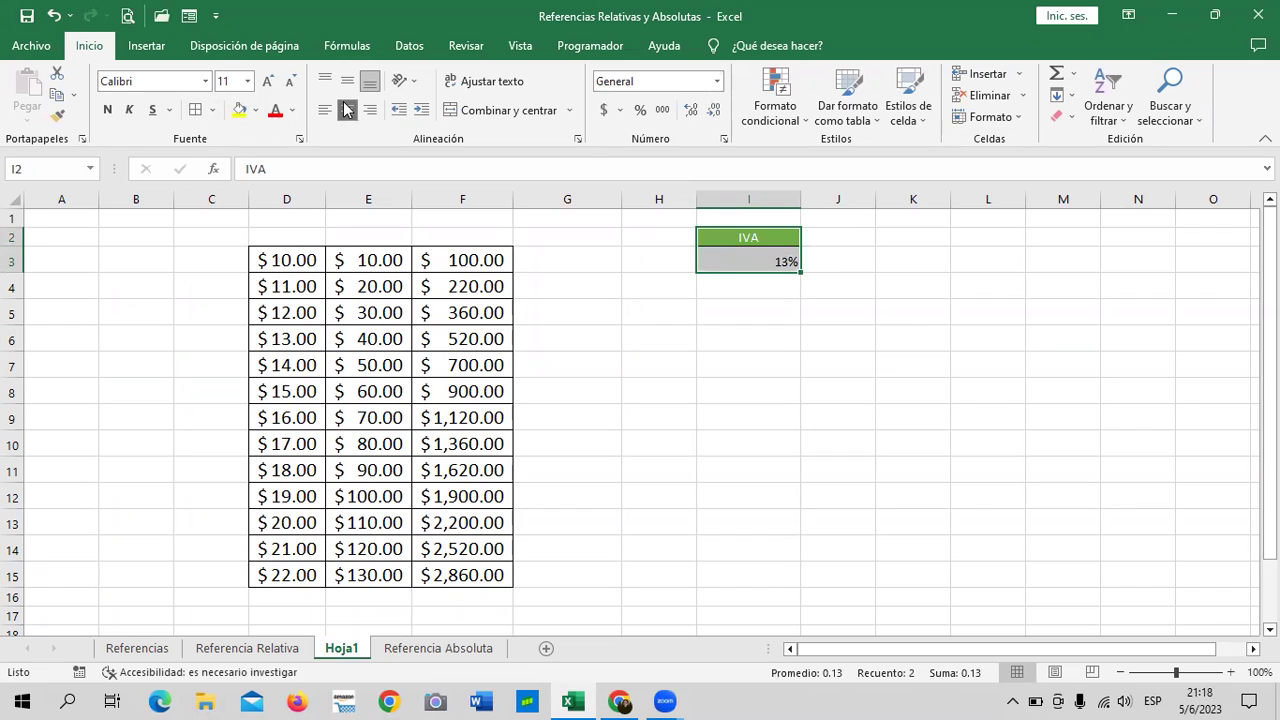
Enlarge the IVA and 13% font, and give G3:G15 all borders
{"action": "left_click", "coordinate": [268, 82]}
{"action": "left_click", "coordinate": [268, 82]}
{"action": "mouse_move", "coordinate": [472, 262]}
{"action": "left_mouse_down"}
{"action": "mouse_move", "coordinate": [522, 560]}
{"action": "mouse_move", "coordinate": [505, 590]}
{"action": "left_mouse_up"}
{"action": "left_click_drag", "start_coordinate": [545, 262], "coordinate": [568, 565]}
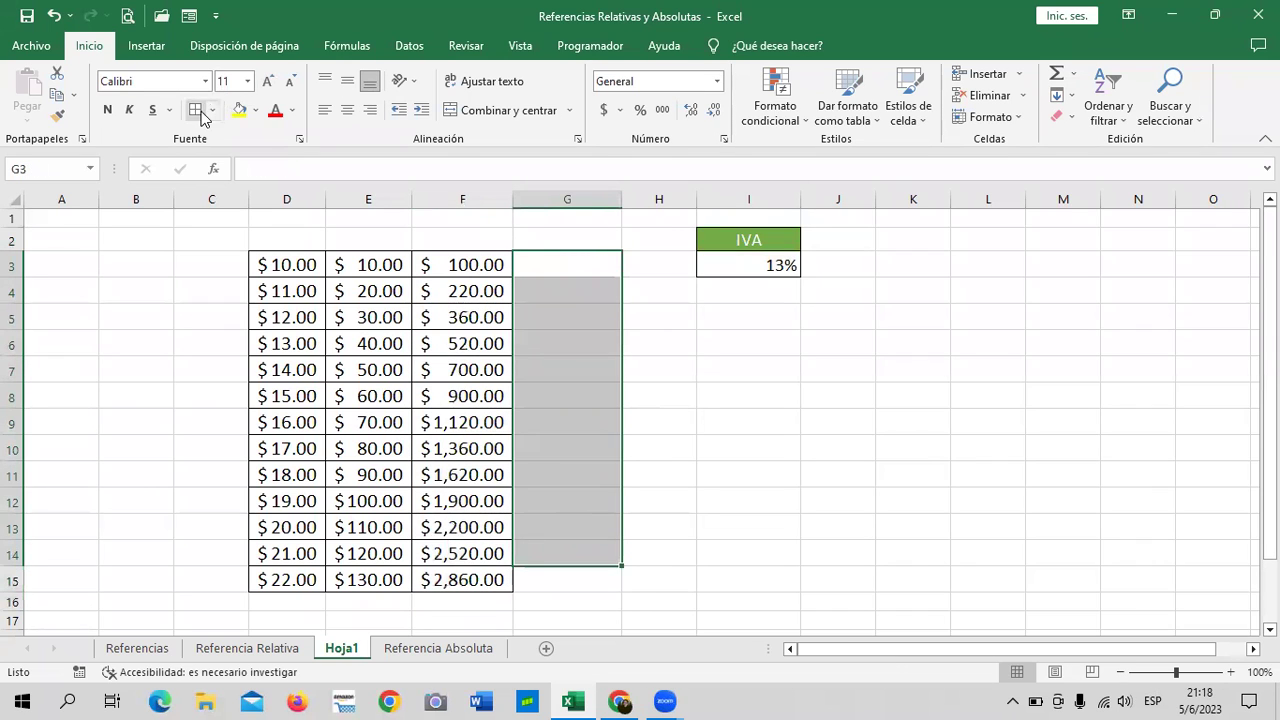
{"action": "left_click_drag", "start_coordinate": [780, 594], "coordinate": [795, 568]}
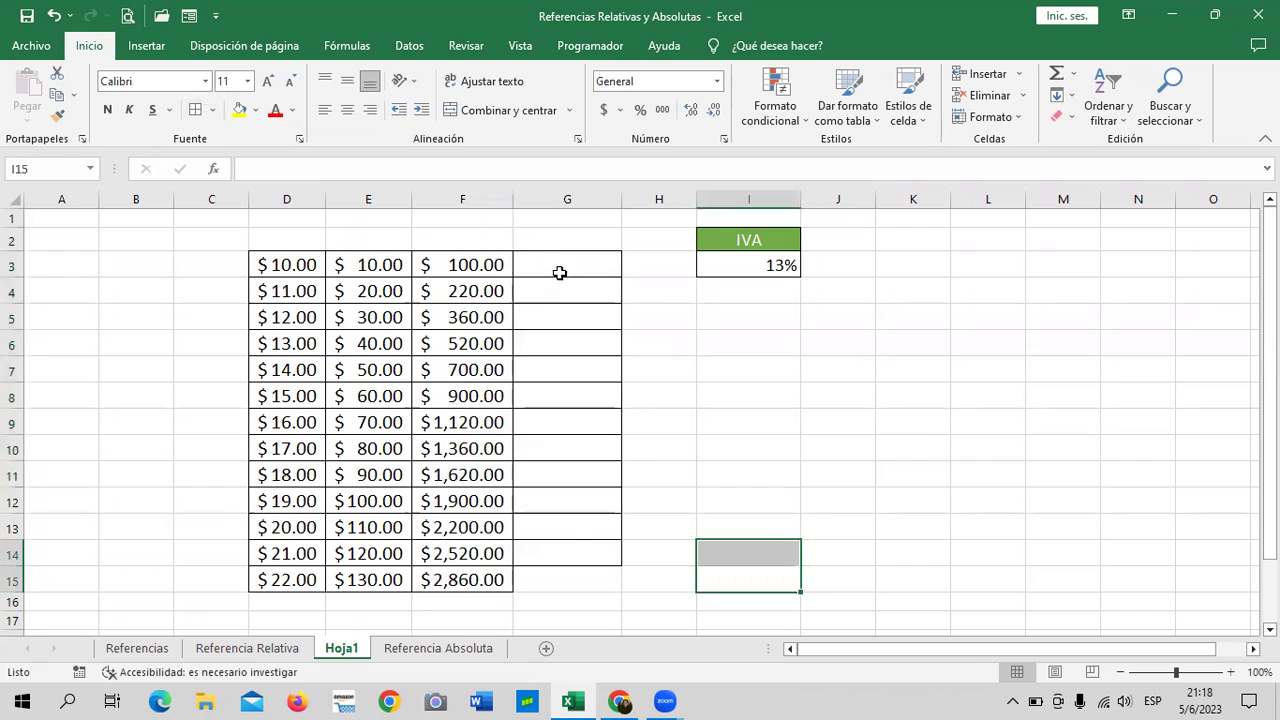
{"action": "left_click_drag", "start_coordinate": [560, 273], "coordinate": [572, 578]}
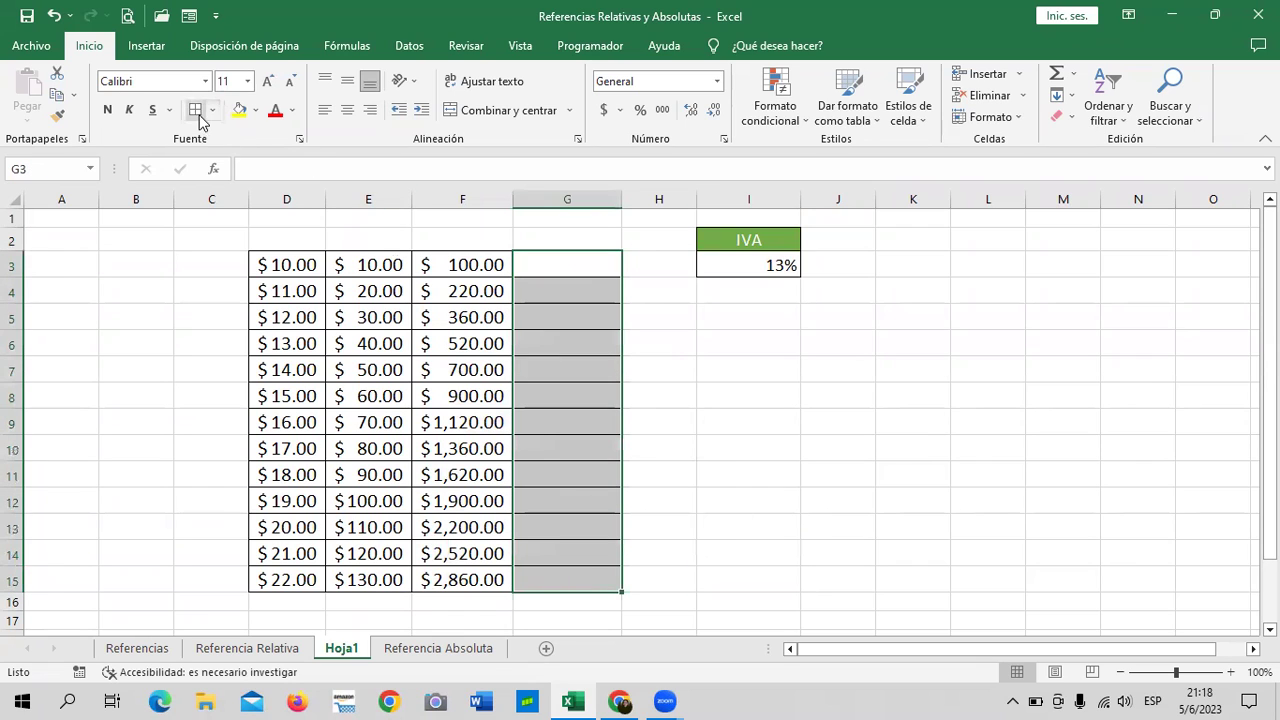
{"action": "left_click", "coordinate": [745, 421]}
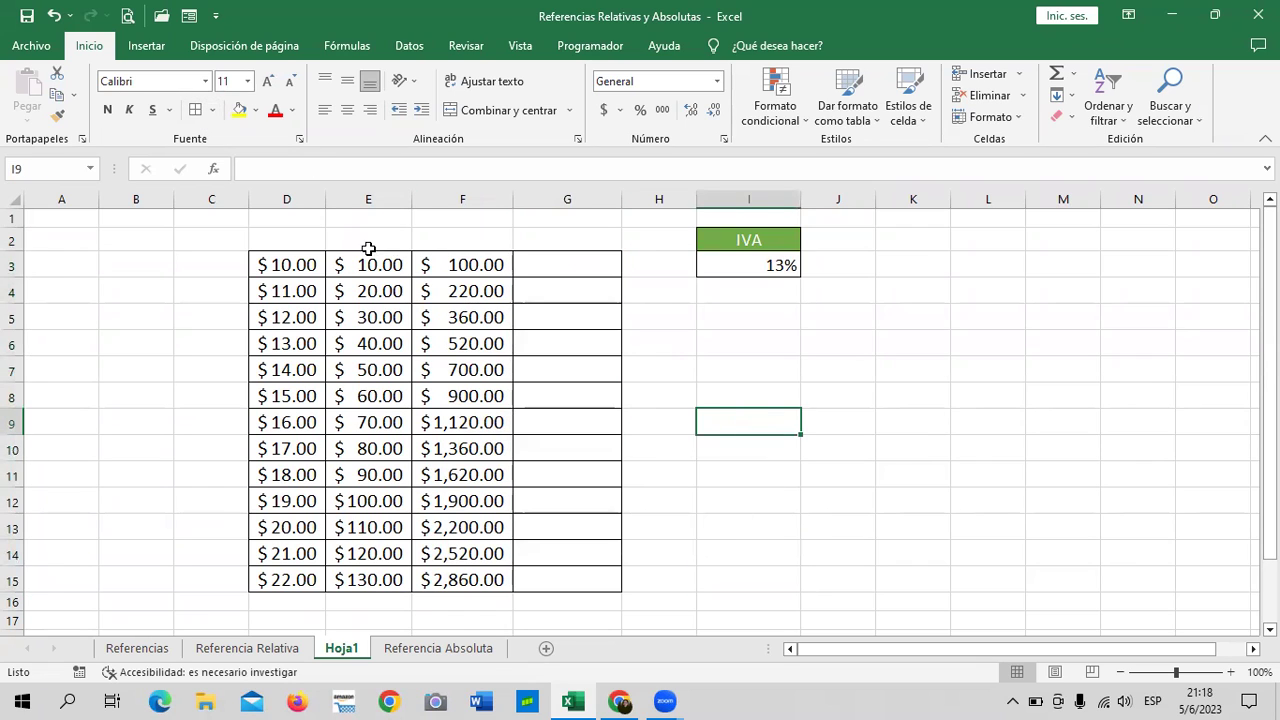
Compare F3's formula with the empty G3 cell and click around the table
{"action": "left_click", "coordinate": [466, 262]}
{"action": "left_click", "coordinate": [572, 258]}
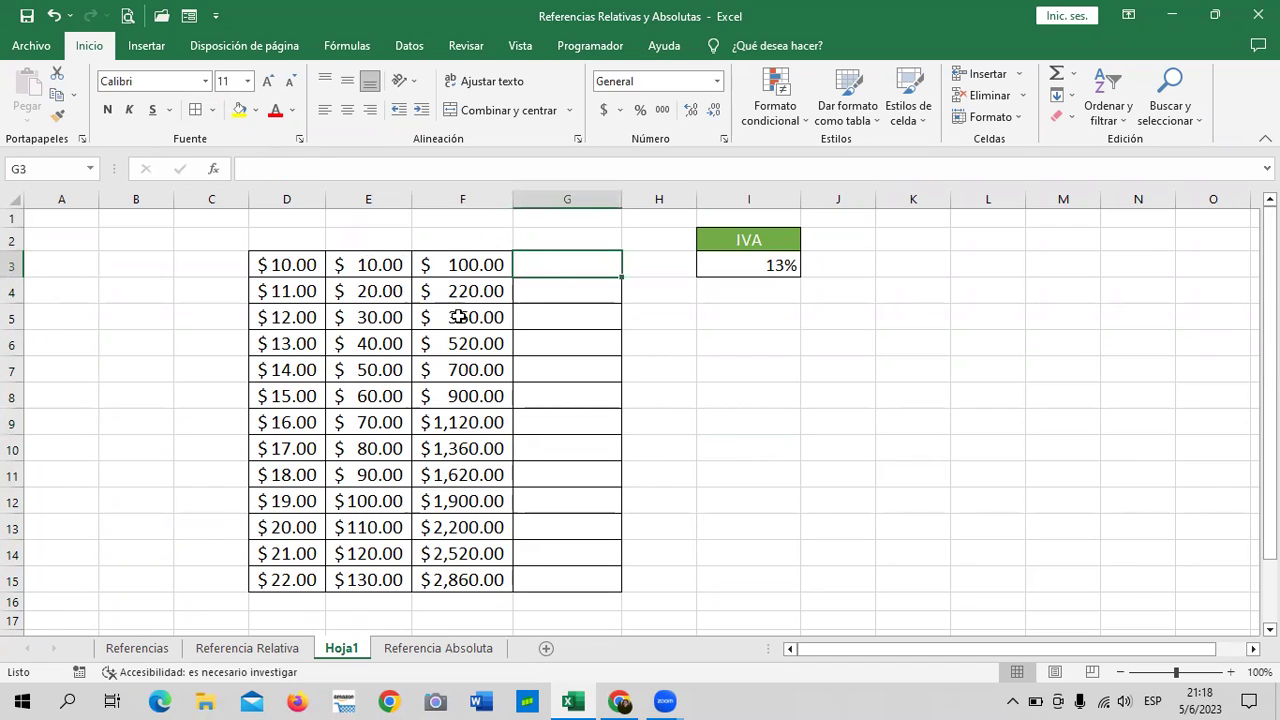
{"action": "left_click", "coordinate": [457, 260]}
{"action": "left_click", "coordinate": [577, 264]}
{"action": "left_click", "coordinate": [441, 341]}
{"action": "left_click", "coordinate": [476, 476]}
{"action": "left_click", "coordinate": [625, 452]}
{"action": "left_click", "coordinate": [430, 530]}
{"action": "left_click", "coordinate": [748, 474]}
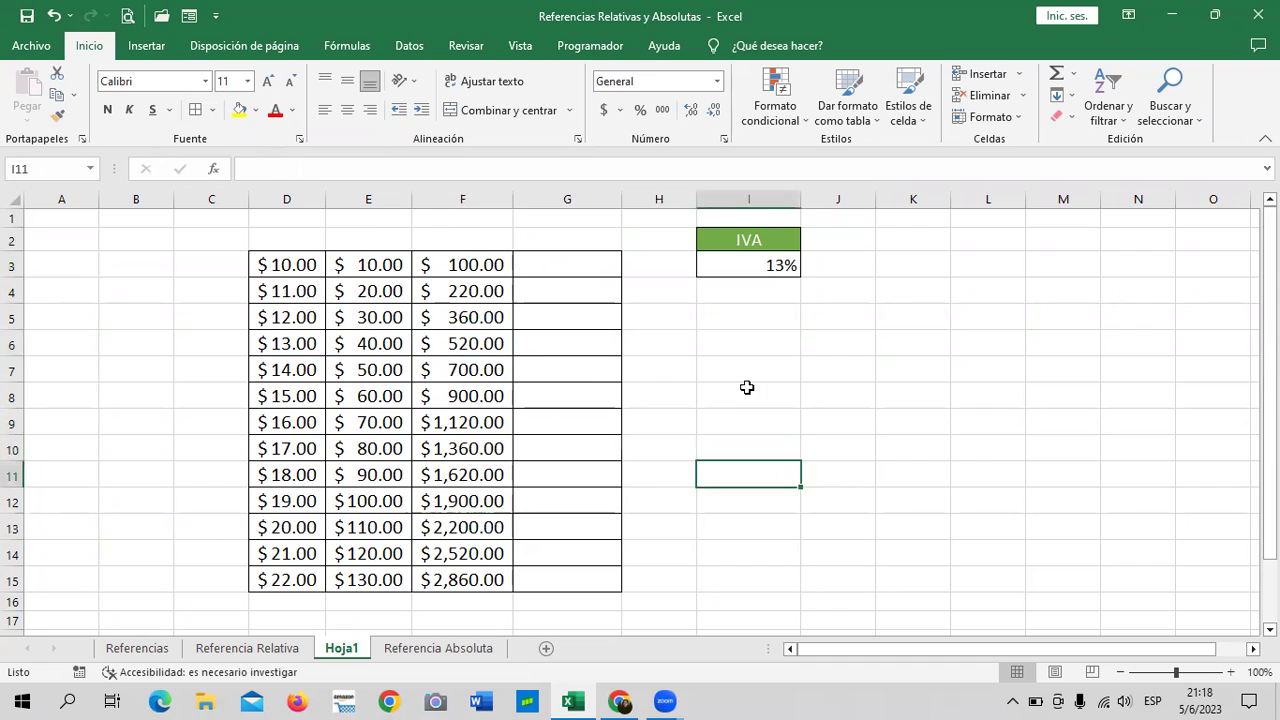
Review F3's =D3*E3 and the 13% rate in I3, ending on G3
{"action": "left_click", "coordinate": [586, 256]}
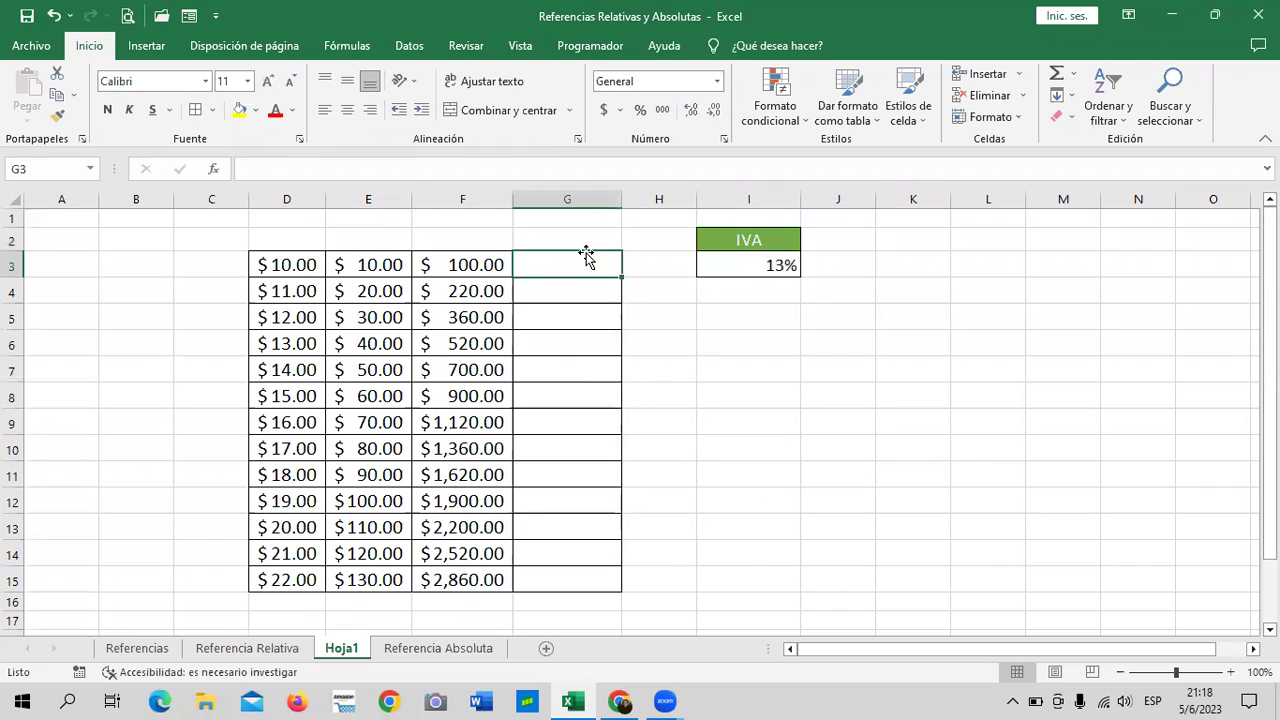
{"action": "left_click", "coordinate": [468, 264]}
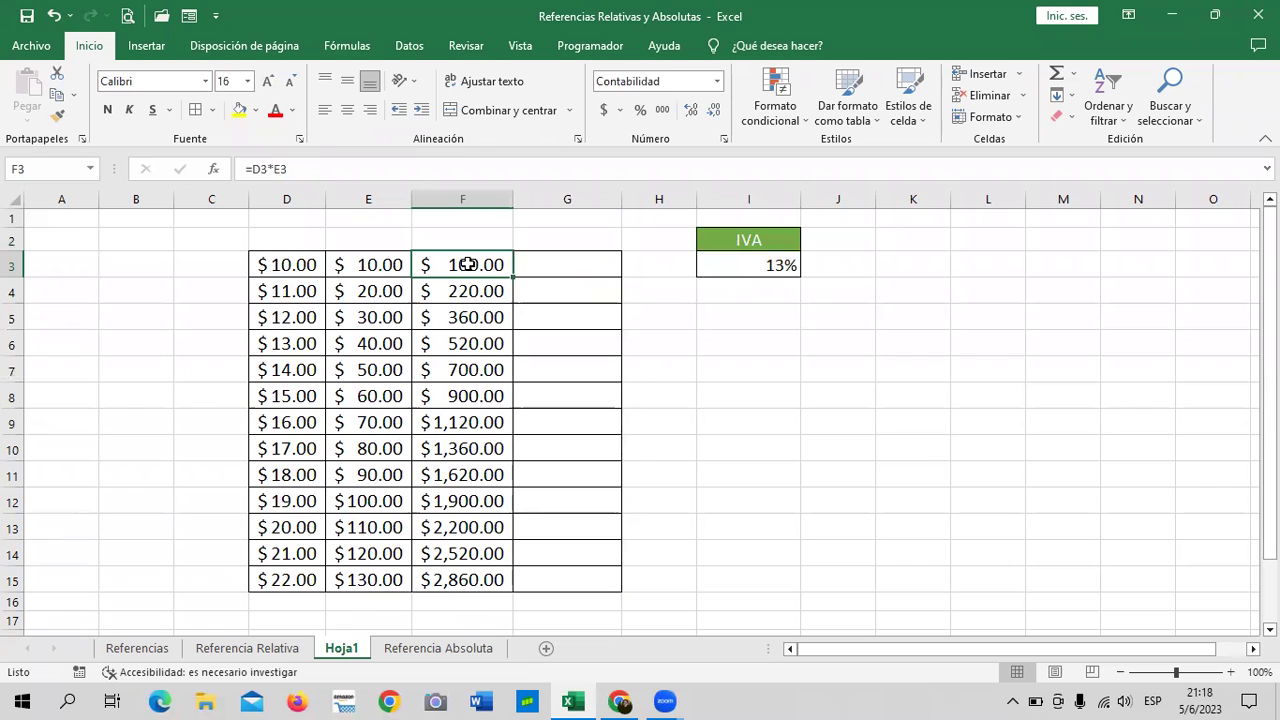
{"action": "left_click", "coordinate": [770, 264]}
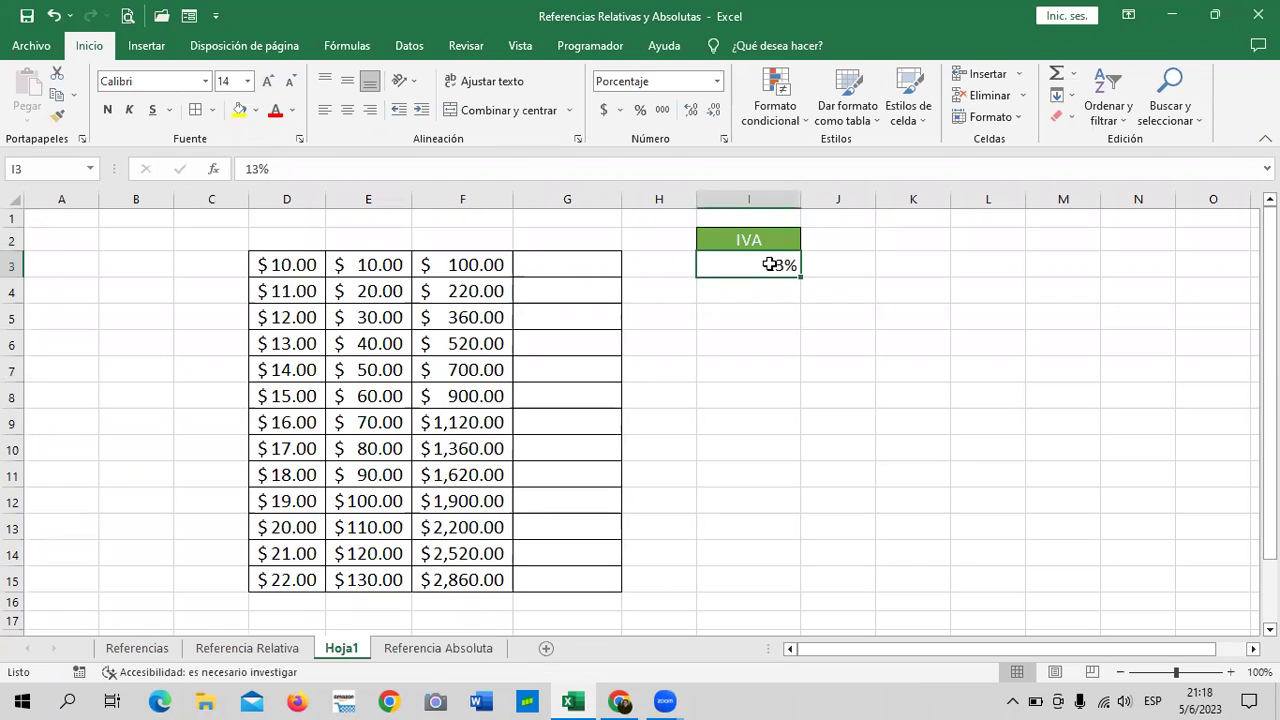
{"action": "left_click", "coordinate": [831, 335]}
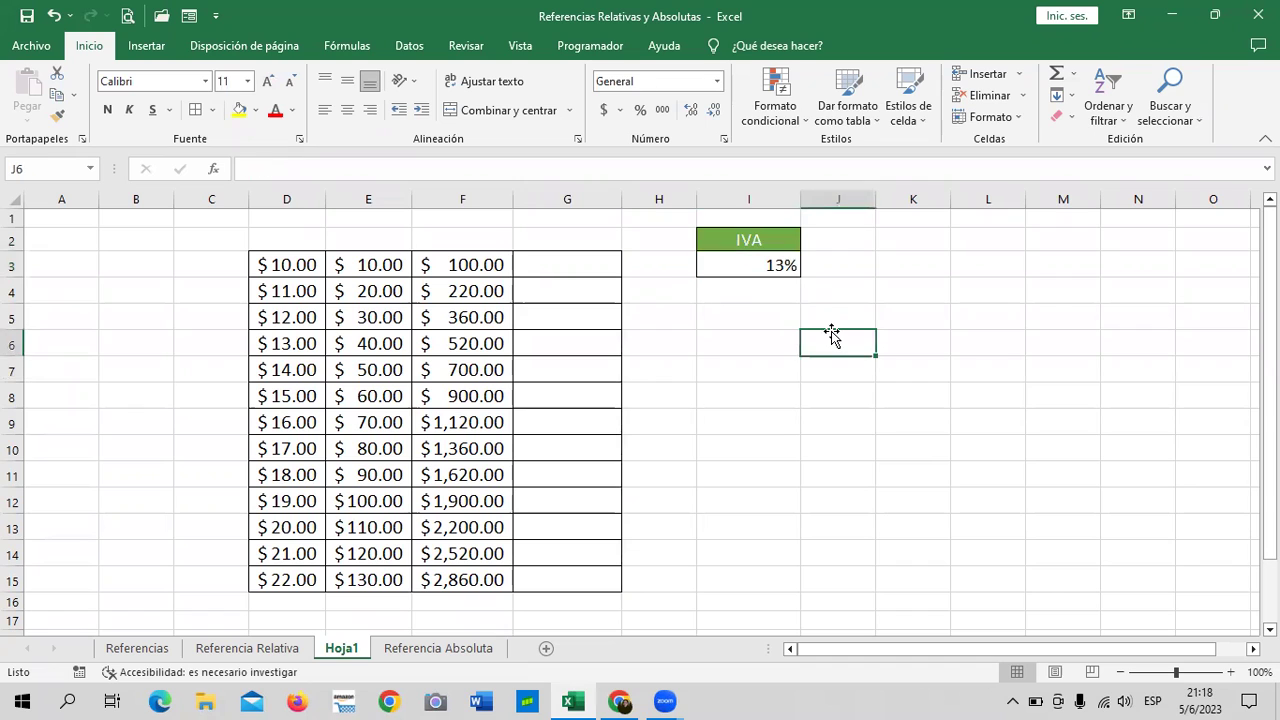
{"action": "left_click", "coordinate": [880, 272]}
{"action": "left_click", "coordinate": [570, 262]}
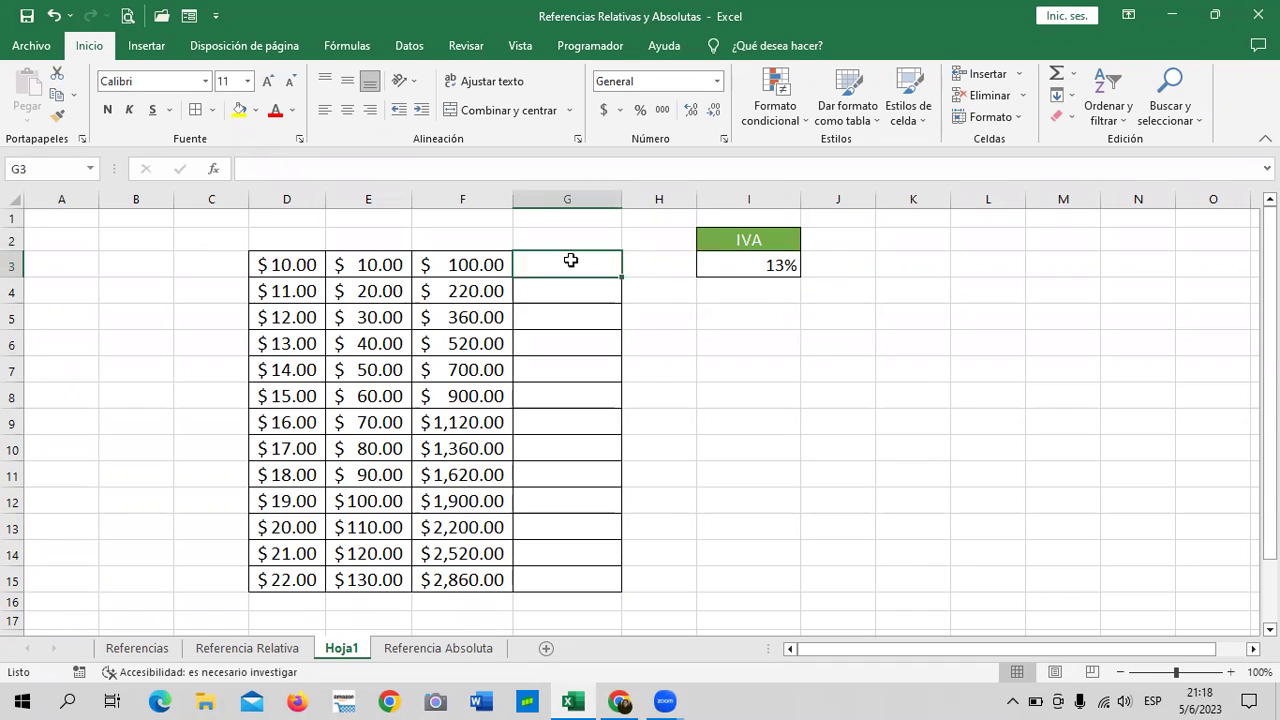
Enter =F3*I3 in G3 to get the $13.00 IVA from the 13% rate
{"action": "type", "text": "="}
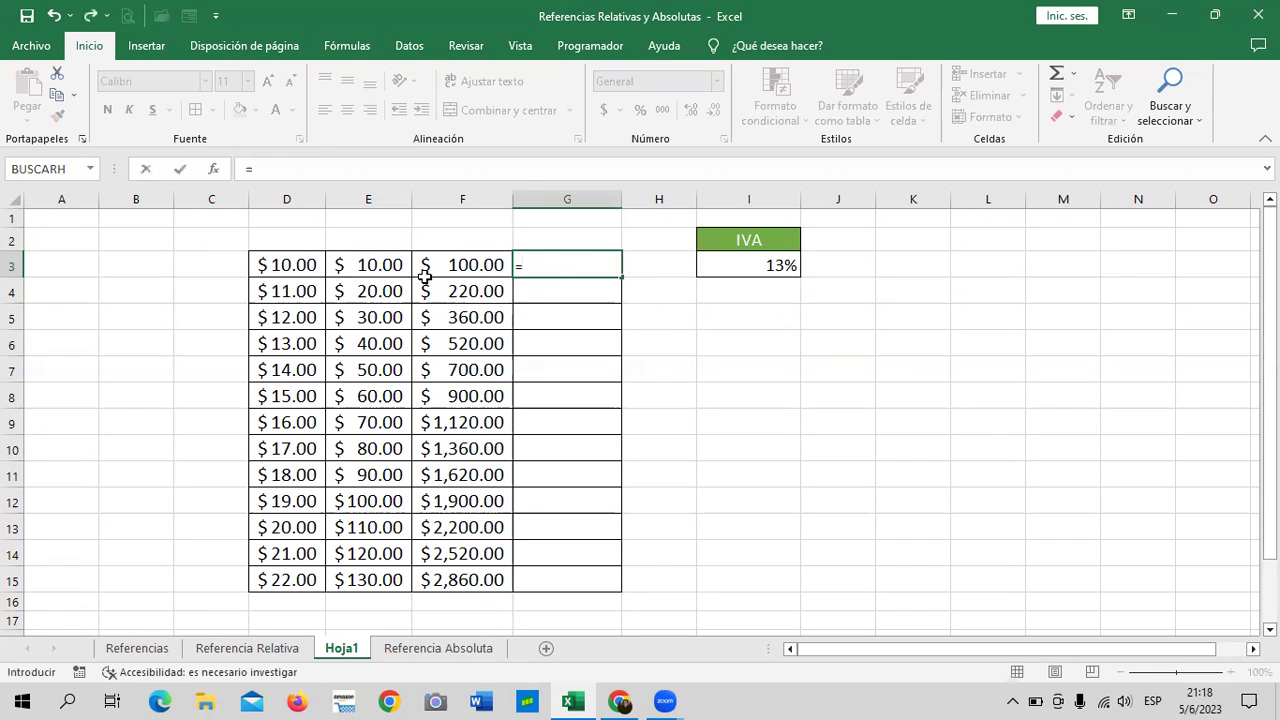
{"action": "left_click", "coordinate": [449, 263]}
{"action": "type", "text": "*"}
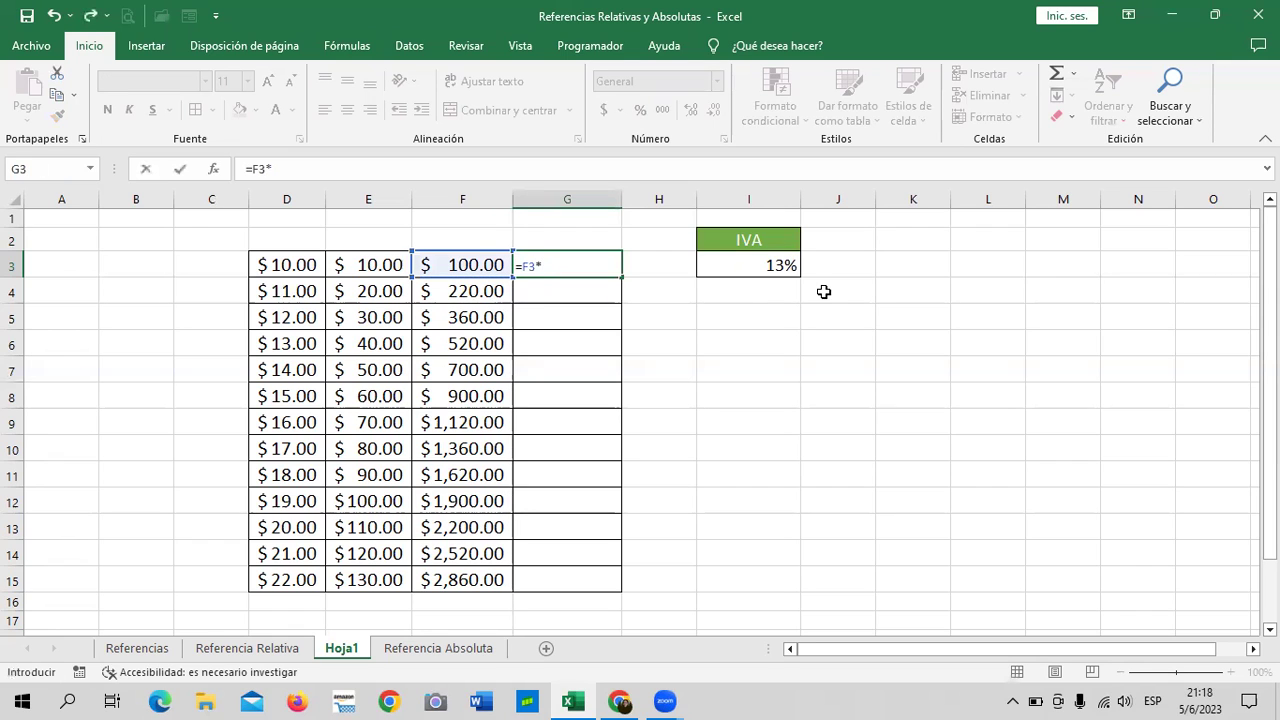
{"action": "left_click", "coordinate": [773, 265]}
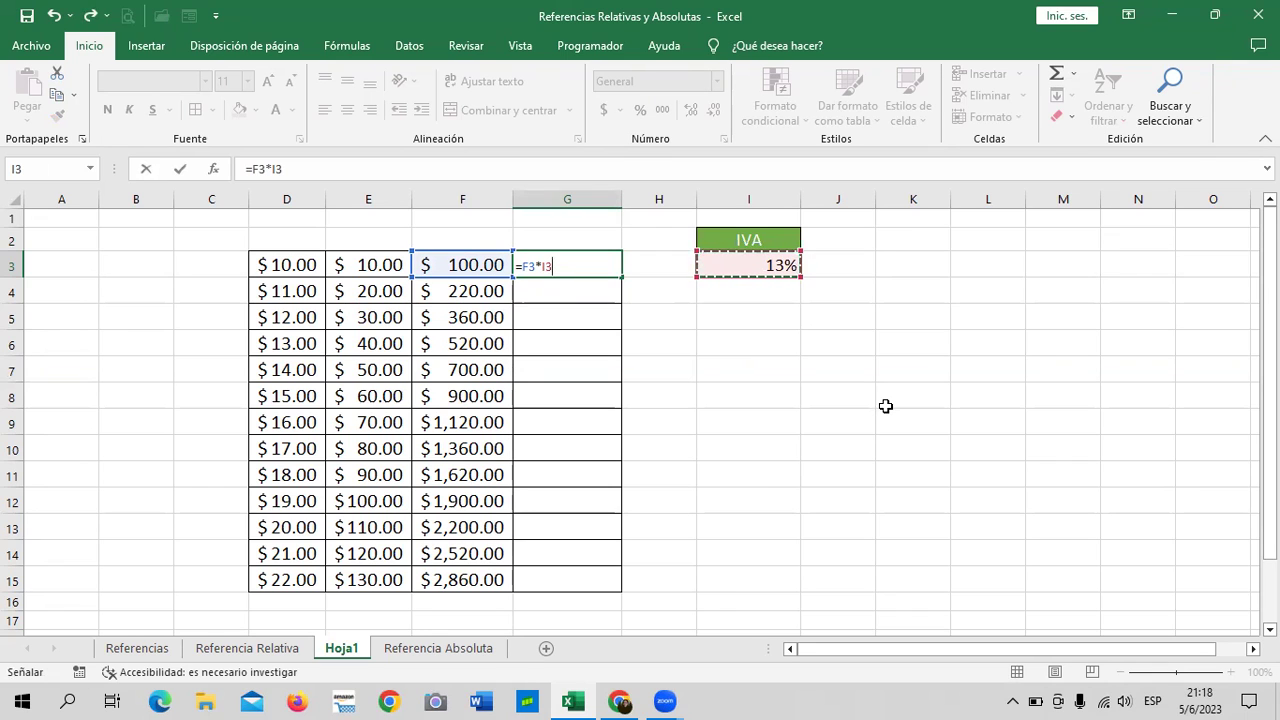
{"action": "key", "text": "Return"}
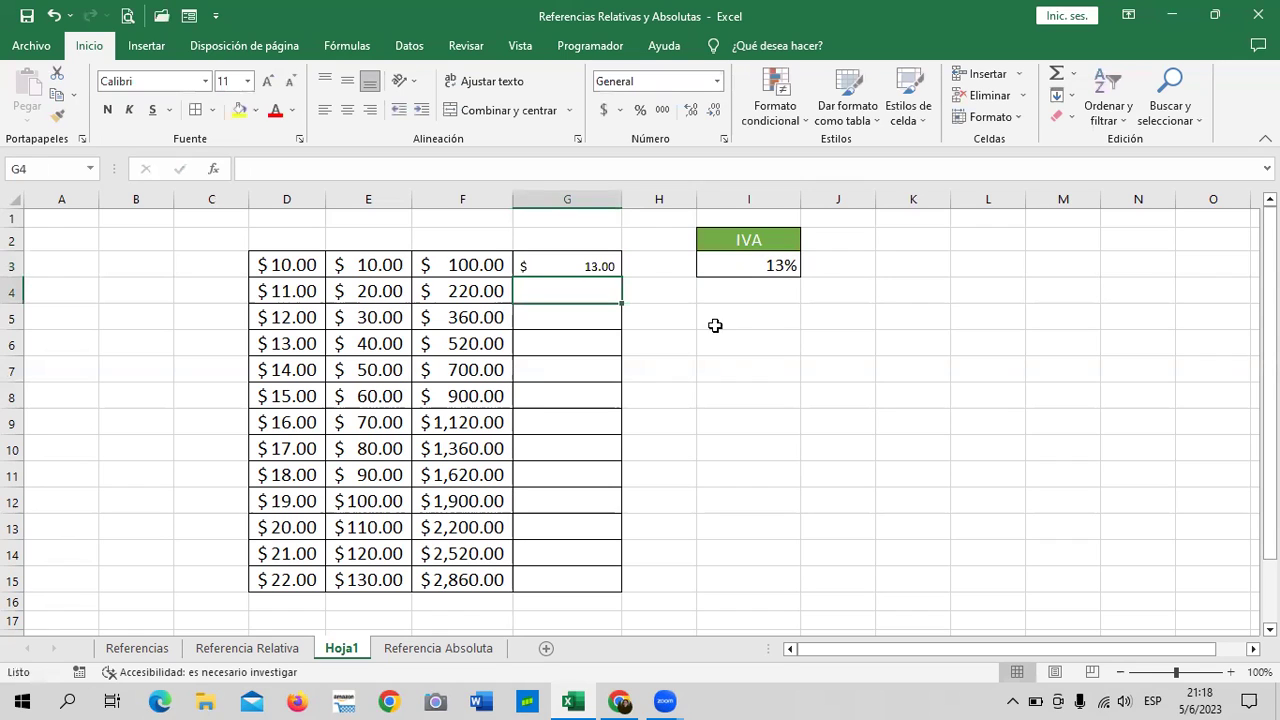
Enlarge the G3:G14 IVA cells' text to size 14
{"action": "mouse_move", "coordinate": [596, 262]}
{"action": "left_mouse_down"}
{"action": "mouse_move", "coordinate": [604, 571]}
{"action": "mouse_move", "coordinate": [604, 550]}
{"action": "left_mouse_up"}
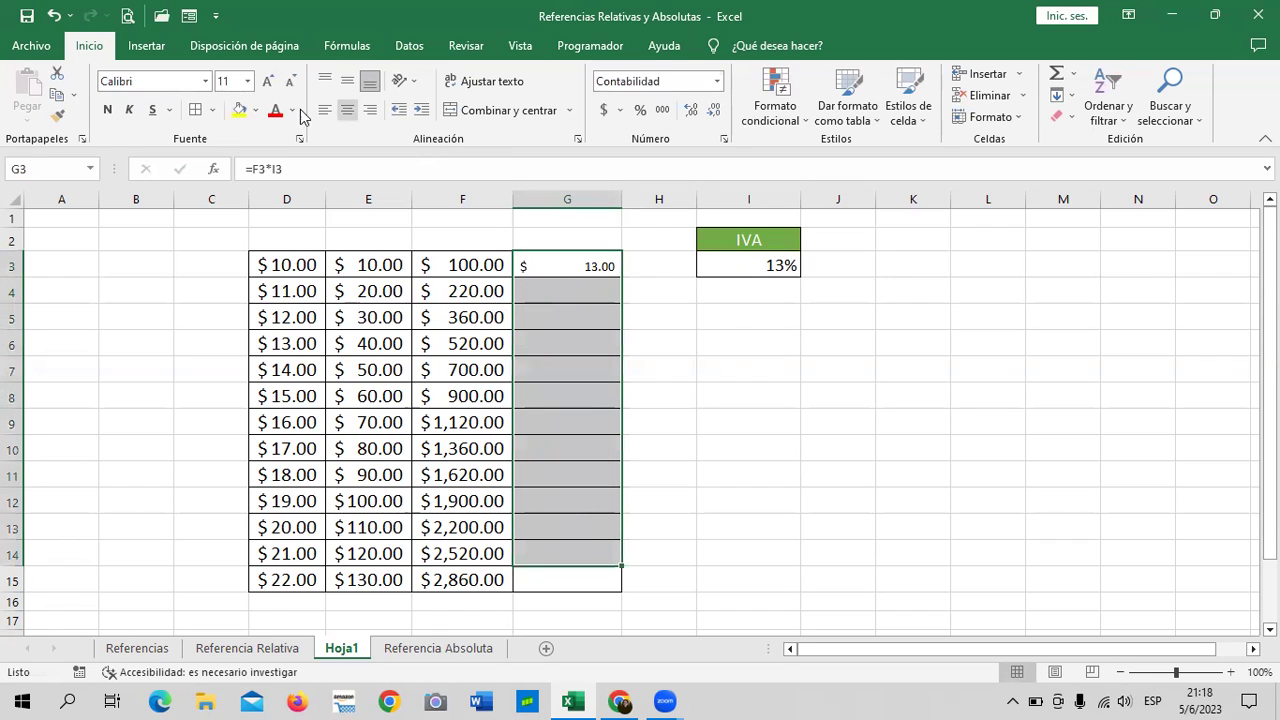
{"action": "left_click", "coordinate": [266, 81]}
{"action": "left_click", "coordinate": [266, 81]}
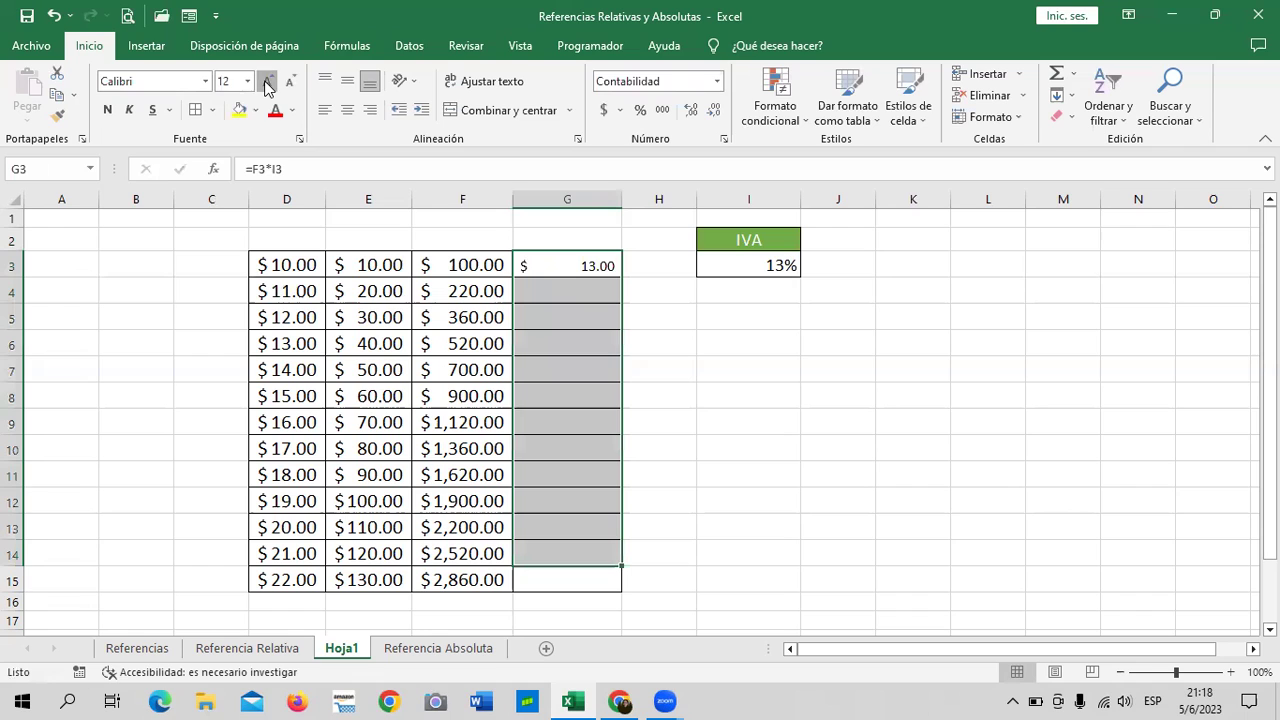
{"action": "left_click", "coordinate": [936, 410]}
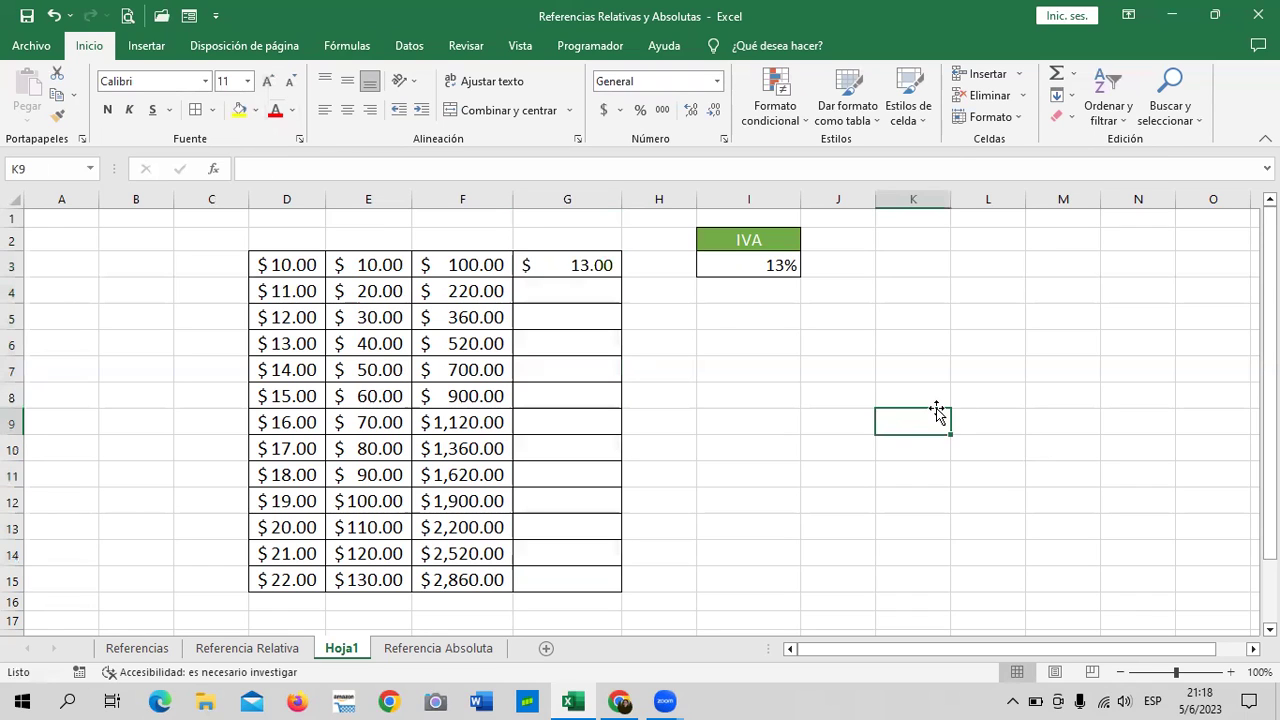
{"action": "left_click", "coordinate": [598, 265]}
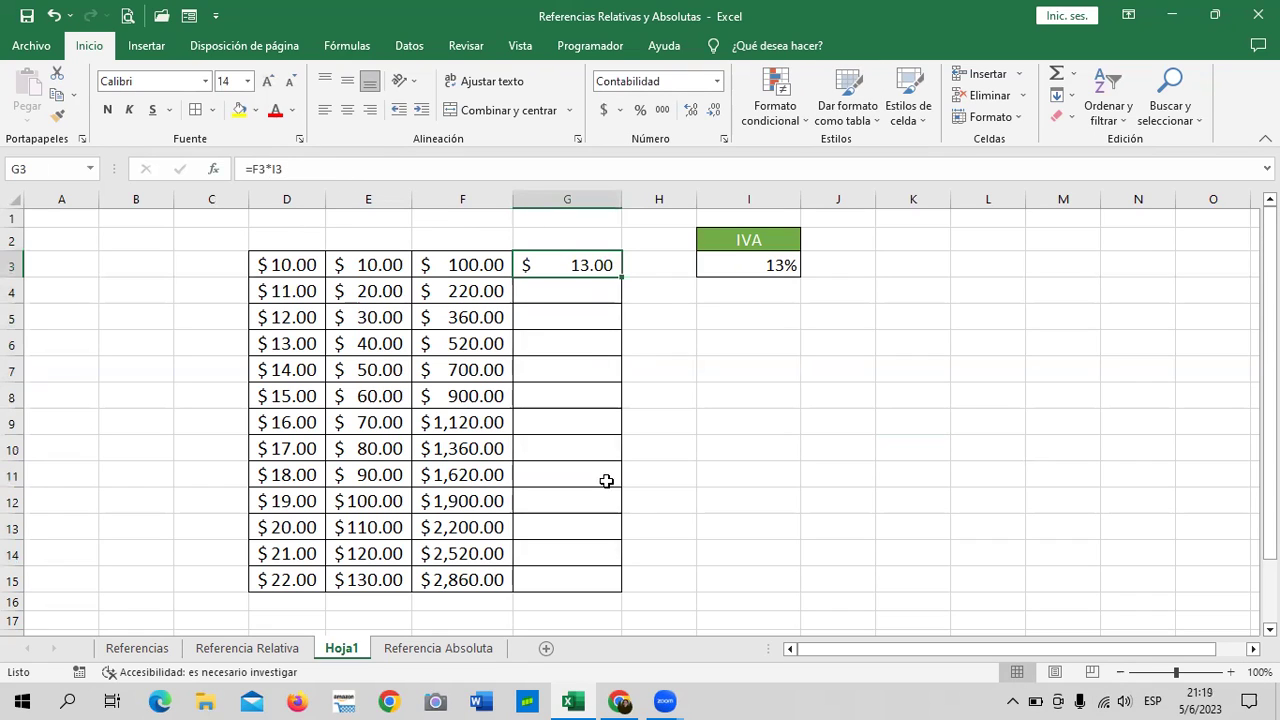
{"action": "left_click", "coordinate": [721, 428]}
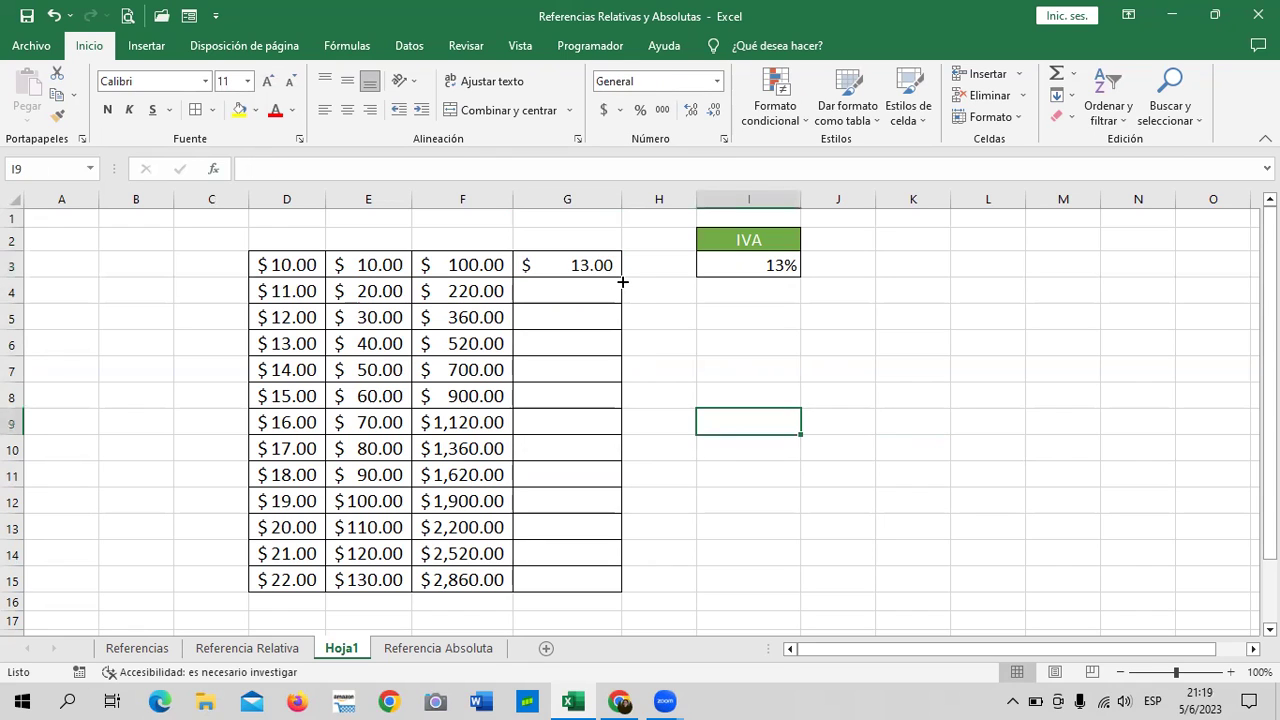
Fill G3's IVA formula down through G15
{"action": "left_click_drag", "start_coordinate": [622, 282], "coordinate": [623, 590]}
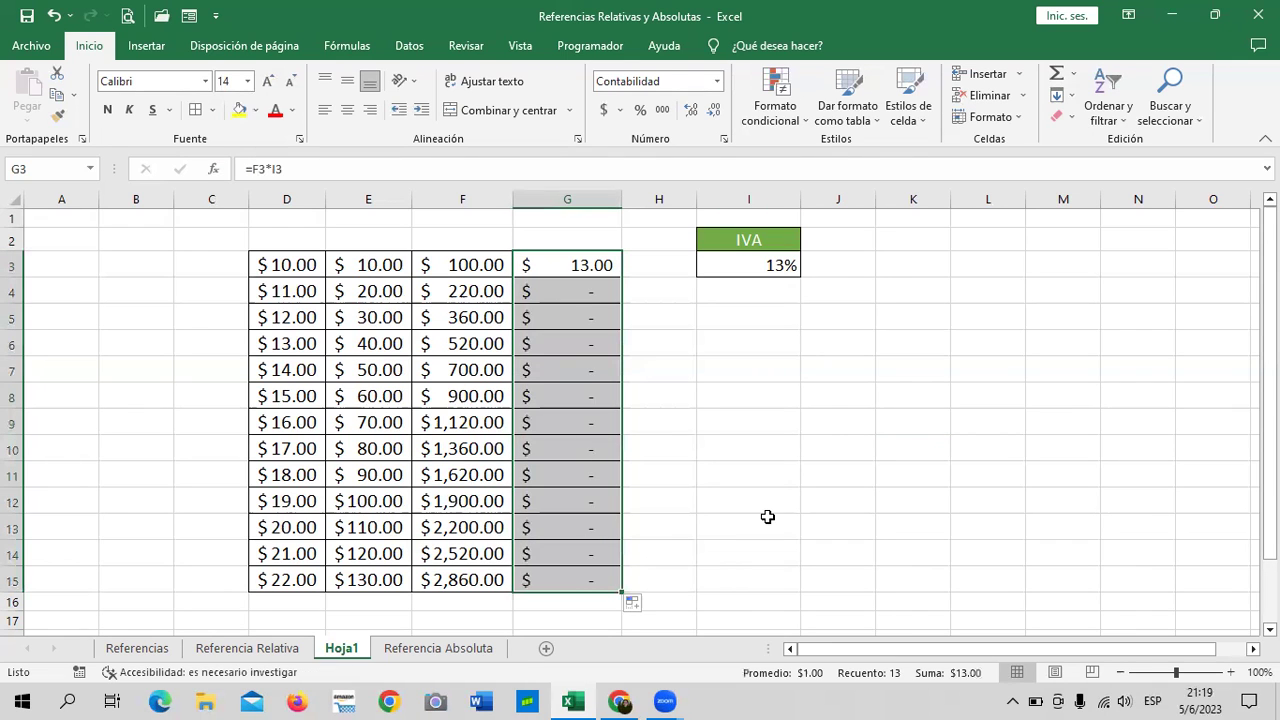
{"action": "left_click", "coordinate": [825, 443]}
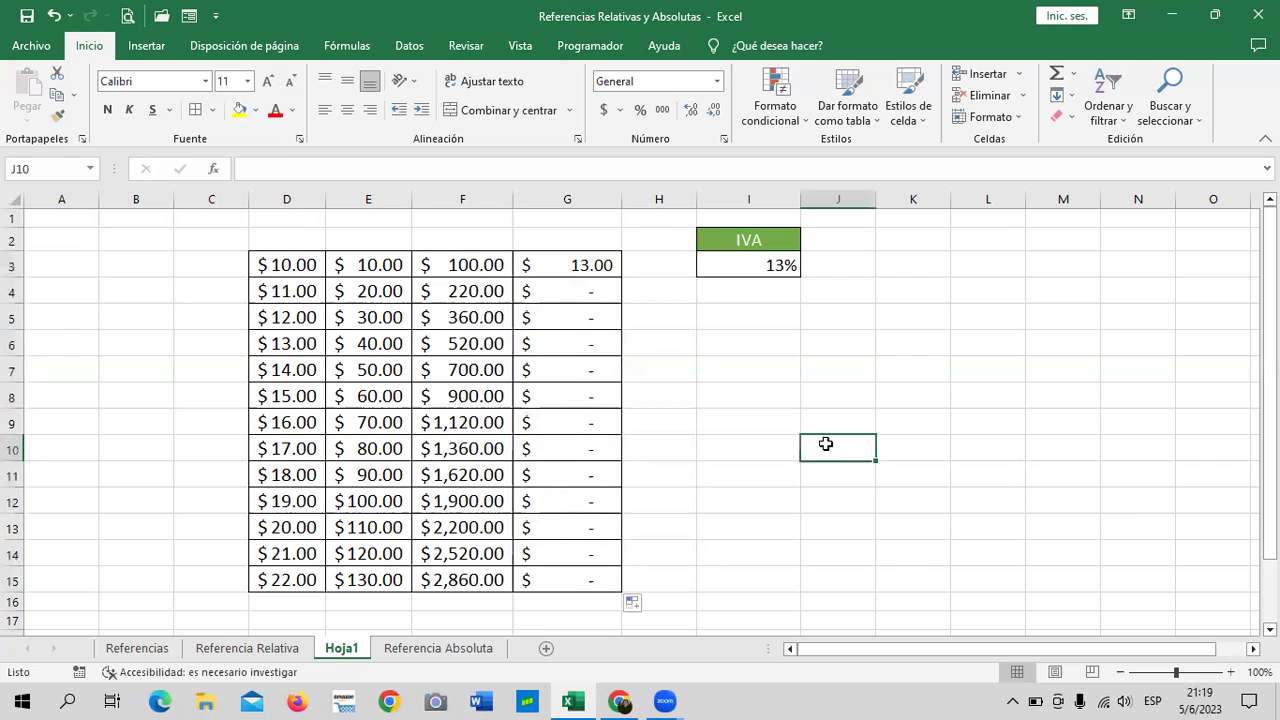
{"action": "left_click", "coordinate": [579, 281]}
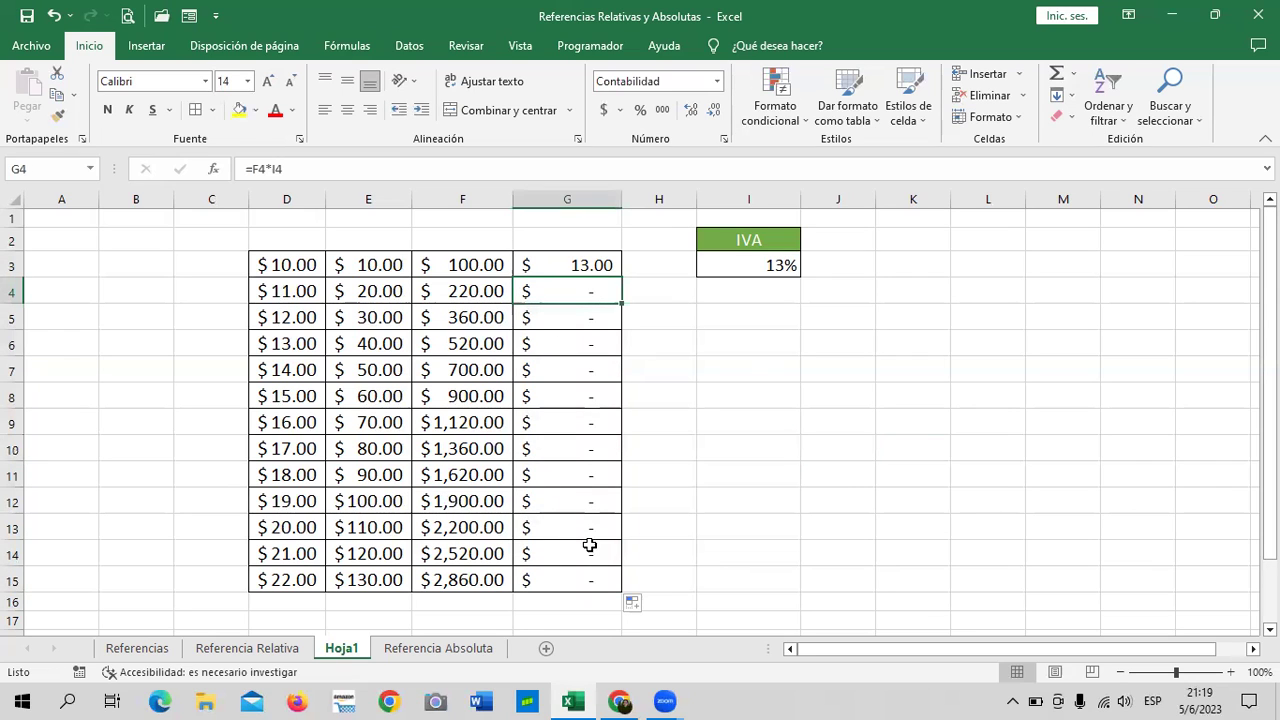
{"action": "left_click", "coordinate": [570, 575]}
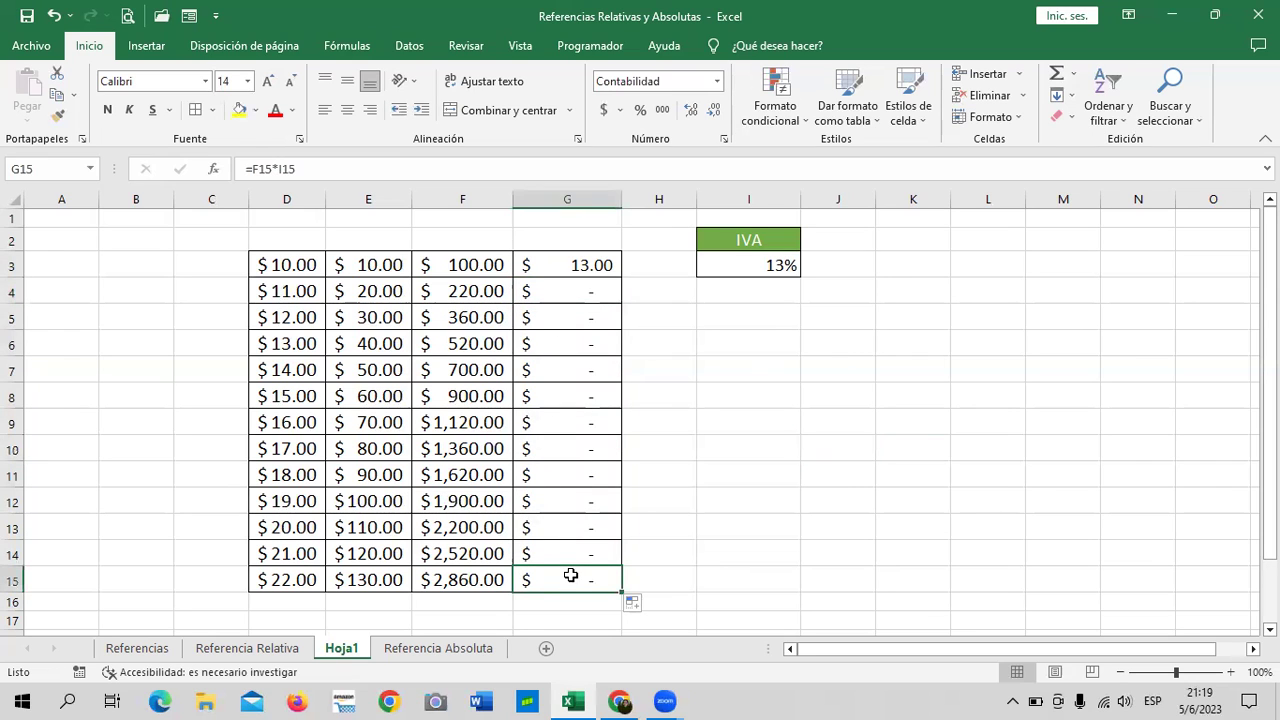
Inspect the copied column G formulas, showing they reference empty rate cells like I15
{"action": "left_click", "coordinate": [560, 552]}
{"action": "left_click", "coordinate": [571, 502]}
{"action": "left_click", "coordinate": [573, 451]}
{"action": "left_click", "coordinate": [575, 374]}
{"action": "left_click", "coordinate": [567, 291]}
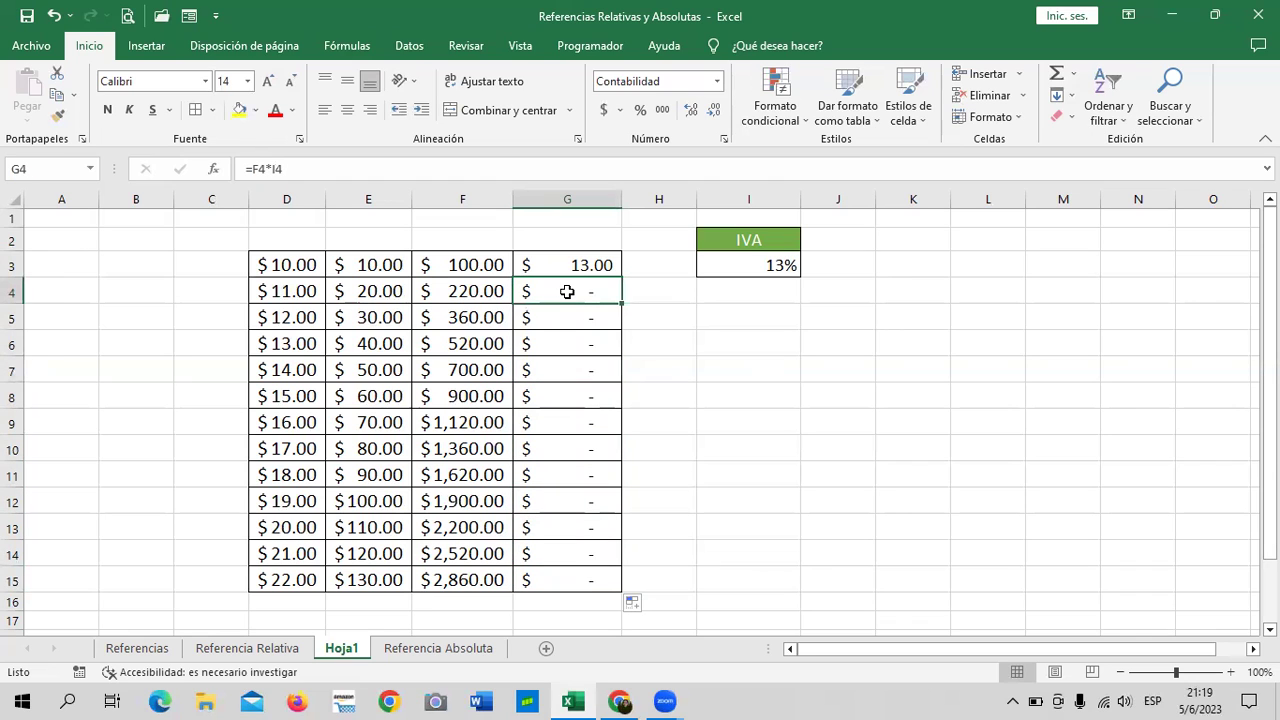
{"action": "left_click", "coordinate": [584, 573]}
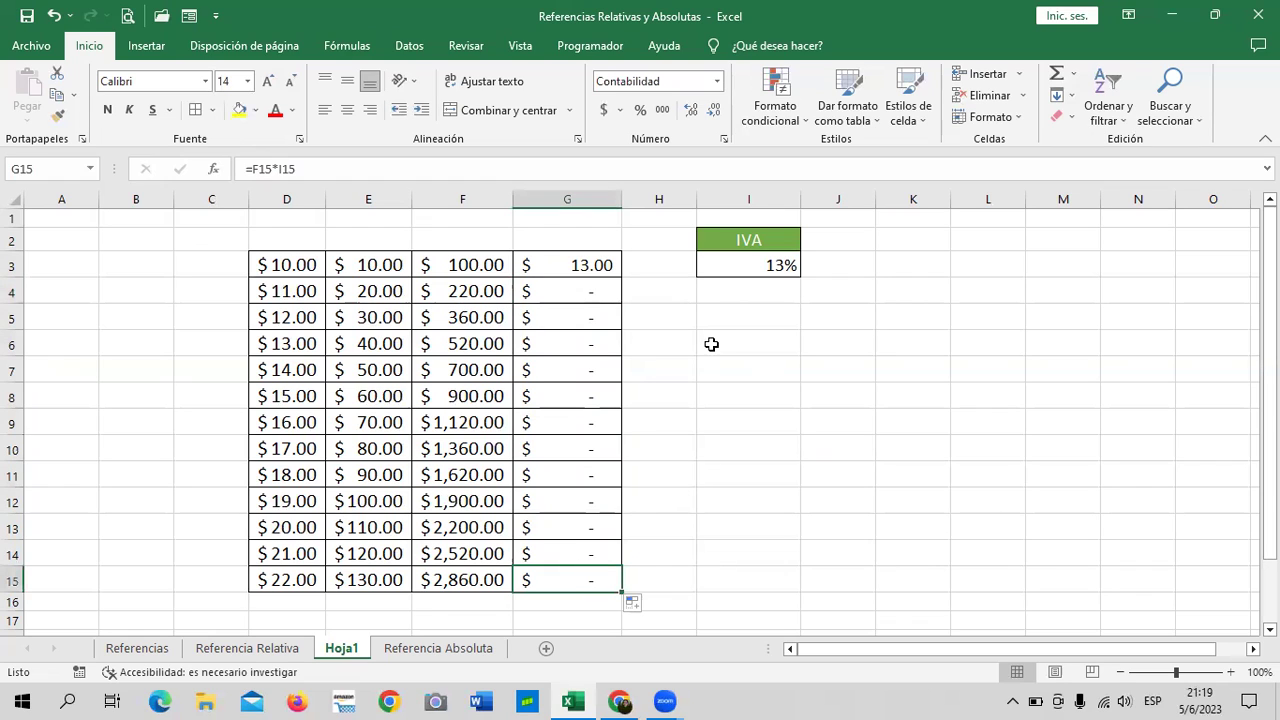
{"action": "left_click", "coordinate": [556, 330]}
{"action": "left_click", "coordinate": [566, 580]}
{"action": "left_click", "coordinate": [749, 578]}
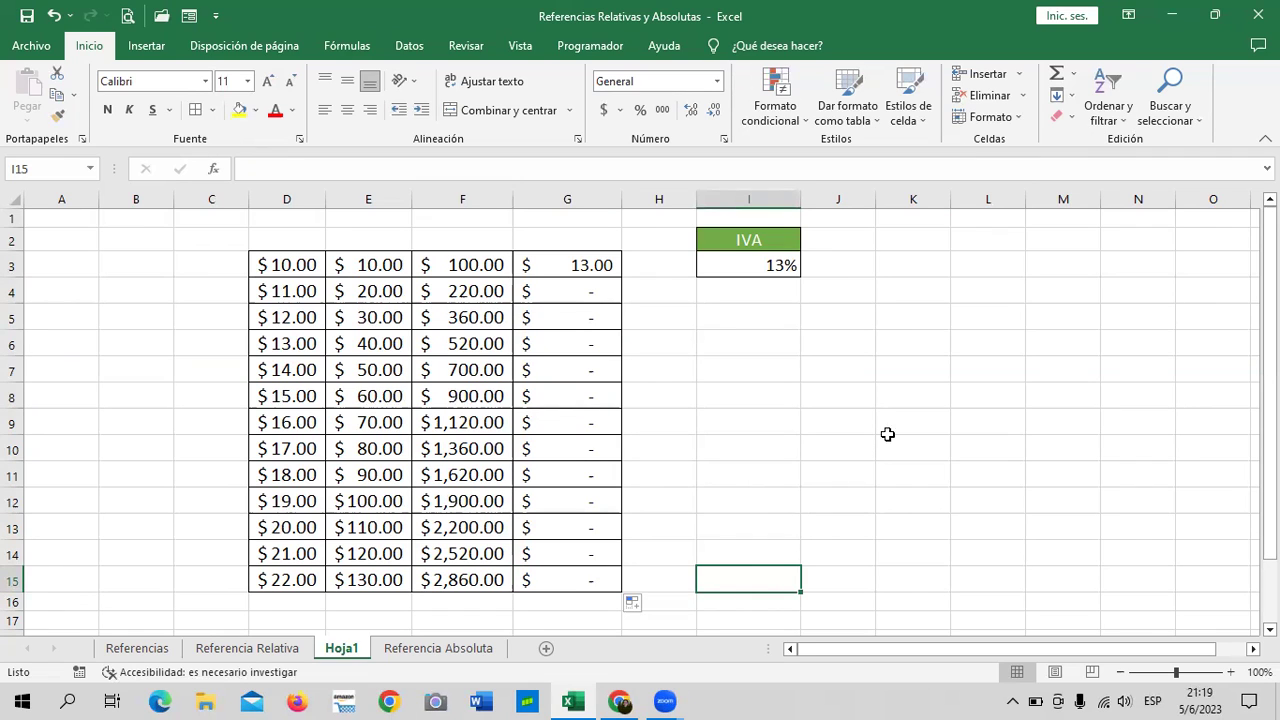
{"action": "left_click", "coordinate": [908, 340]}
{"action": "left_click", "coordinate": [736, 264]}
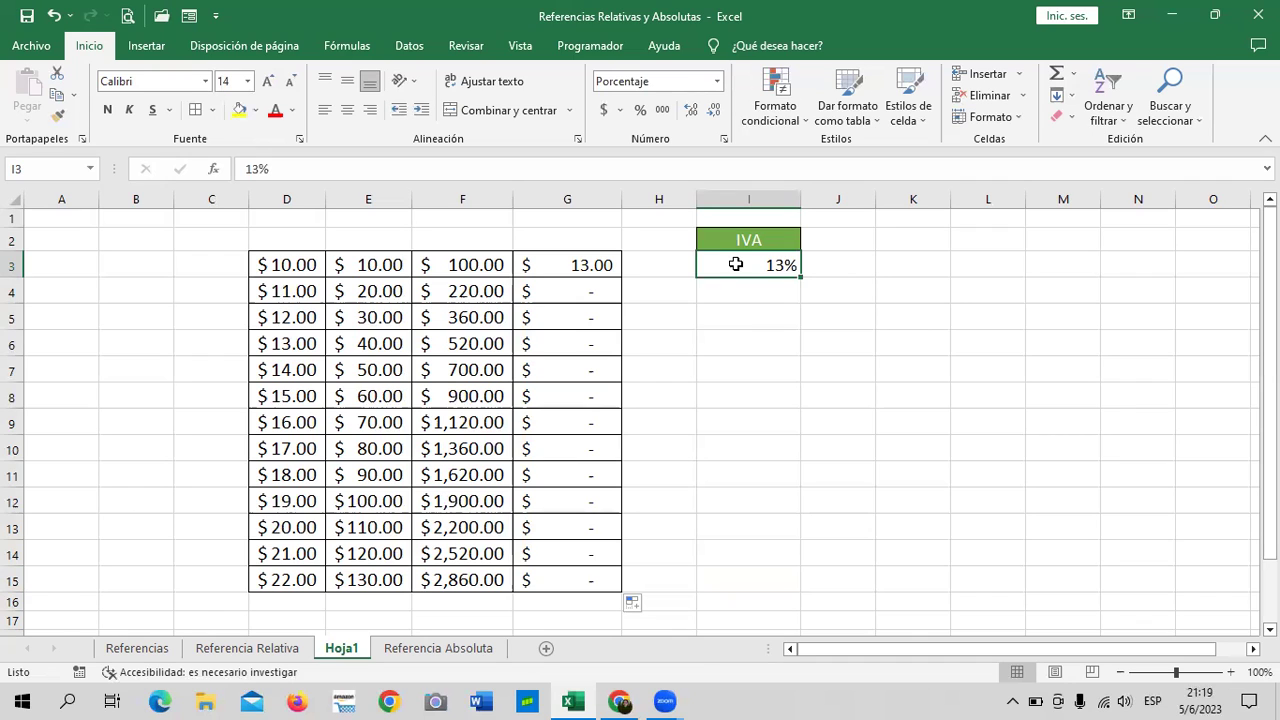
{"action": "left_click_drag", "start_coordinate": [748, 422], "coordinate": [748, 396]}
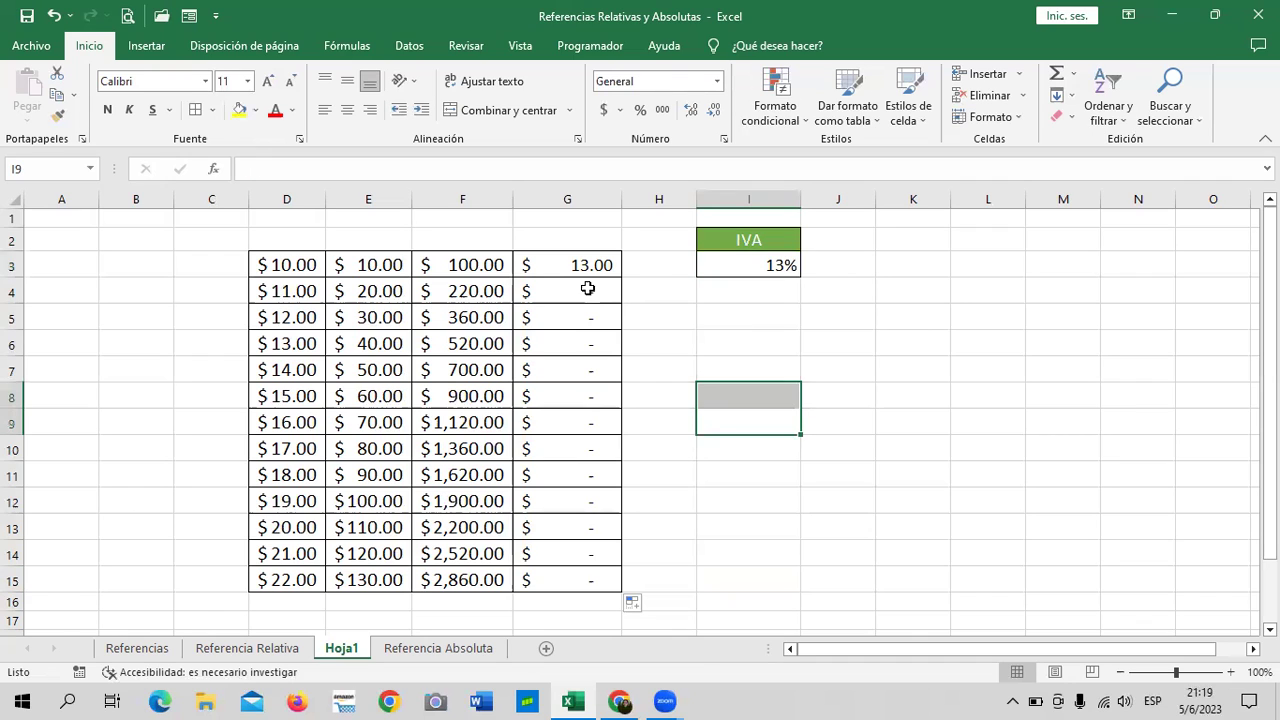
{"action": "left_click", "coordinate": [569, 262]}
{"action": "key", "text": "ctrl+Down"}
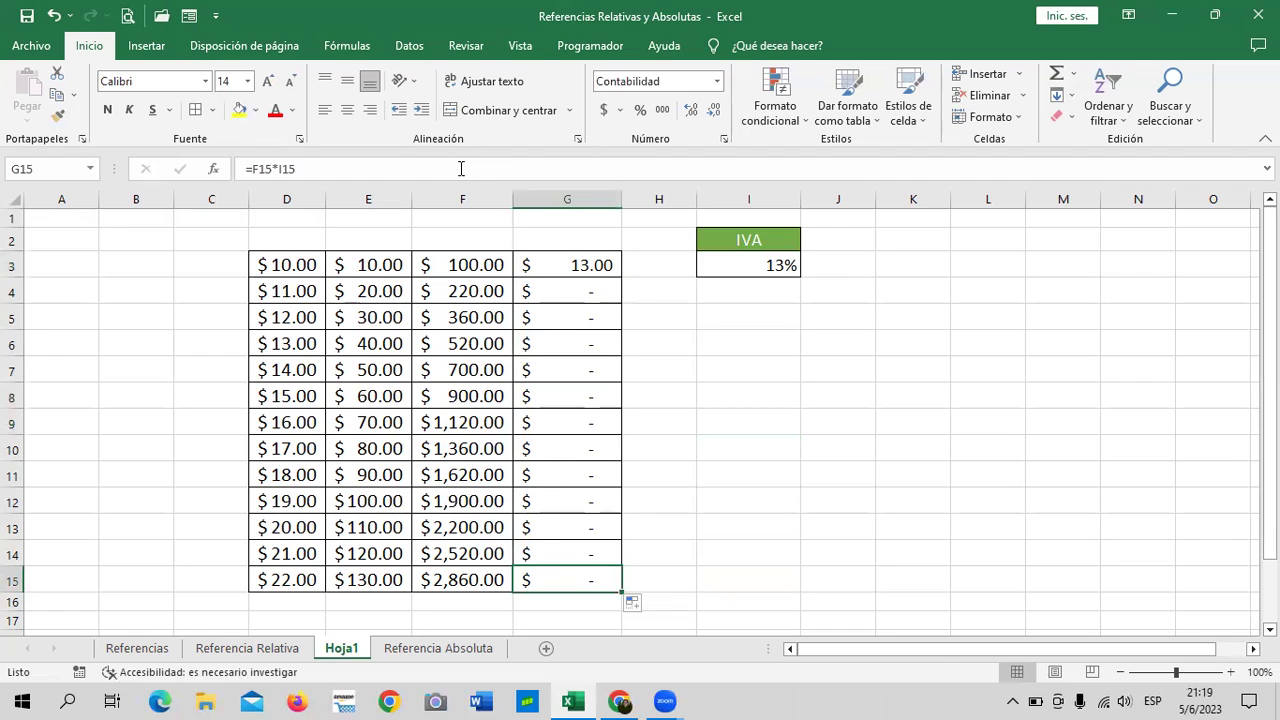
{"action": "left_click", "coordinate": [564, 287]}
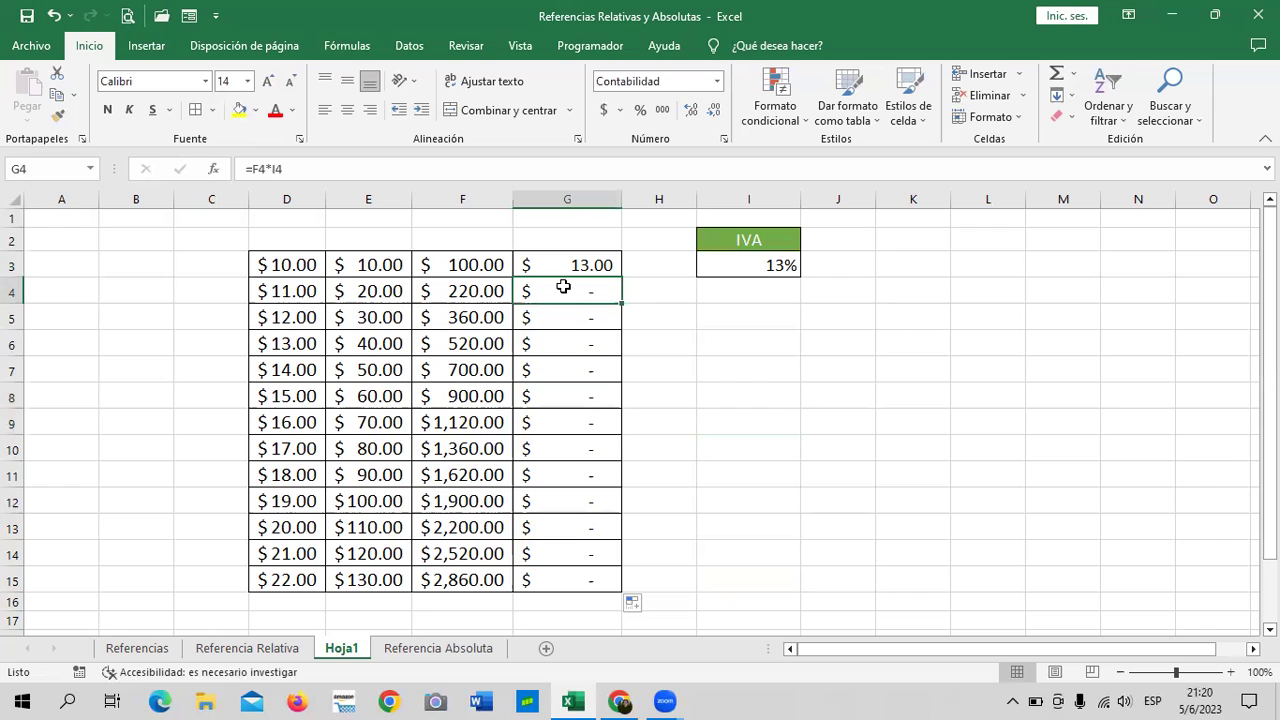
{"action": "left_click", "coordinate": [557, 318]}
{"action": "left_click", "coordinate": [556, 340]}
{"action": "left_click", "coordinate": [568, 375]}
{"action": "left_click", "coordinate": [560, 397]}
{"action": "left_click", "coordinate": [568, 475]}
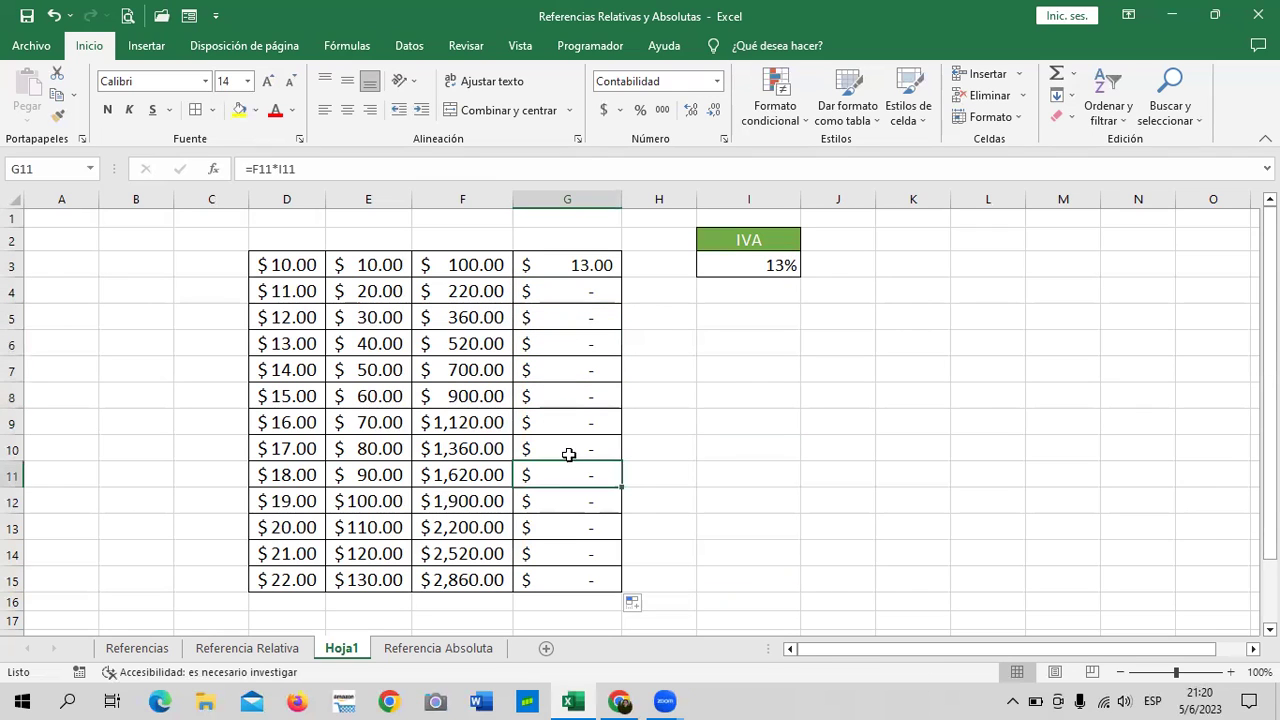
{"action": "left_click", "coordinate": [560, 289]}
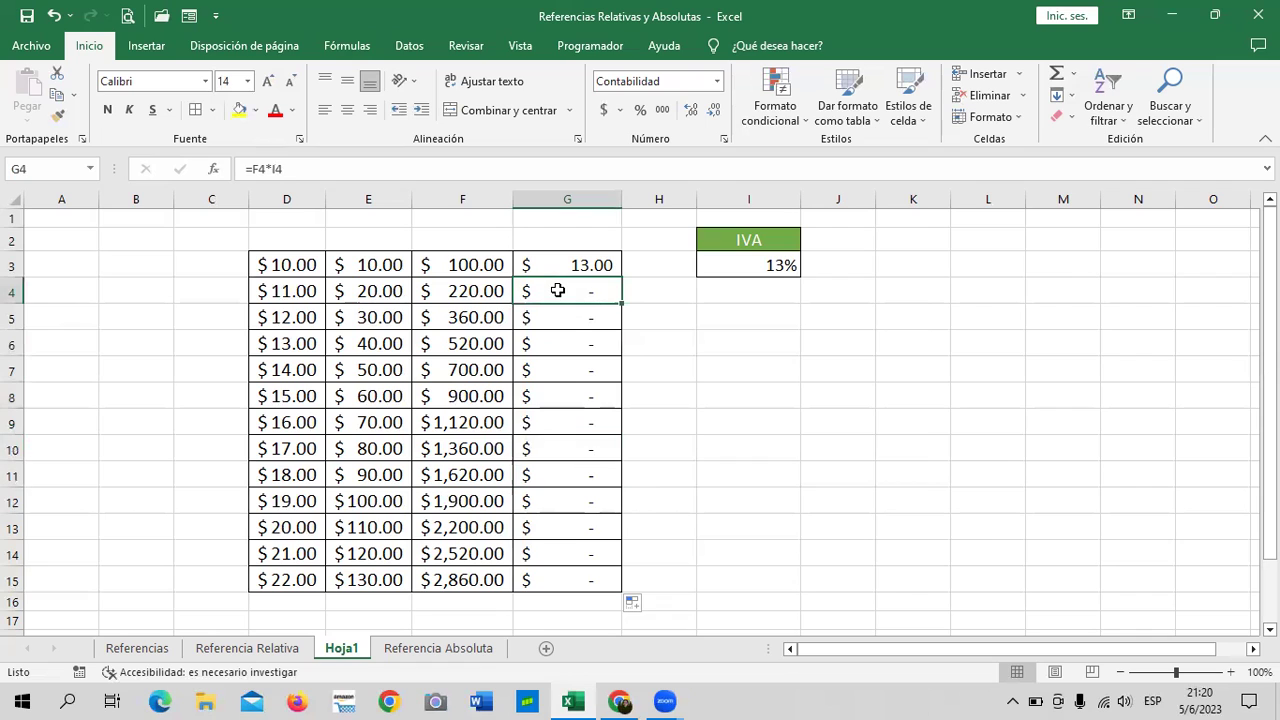
{"action": "left_click", "coordinate": [500, 170]}
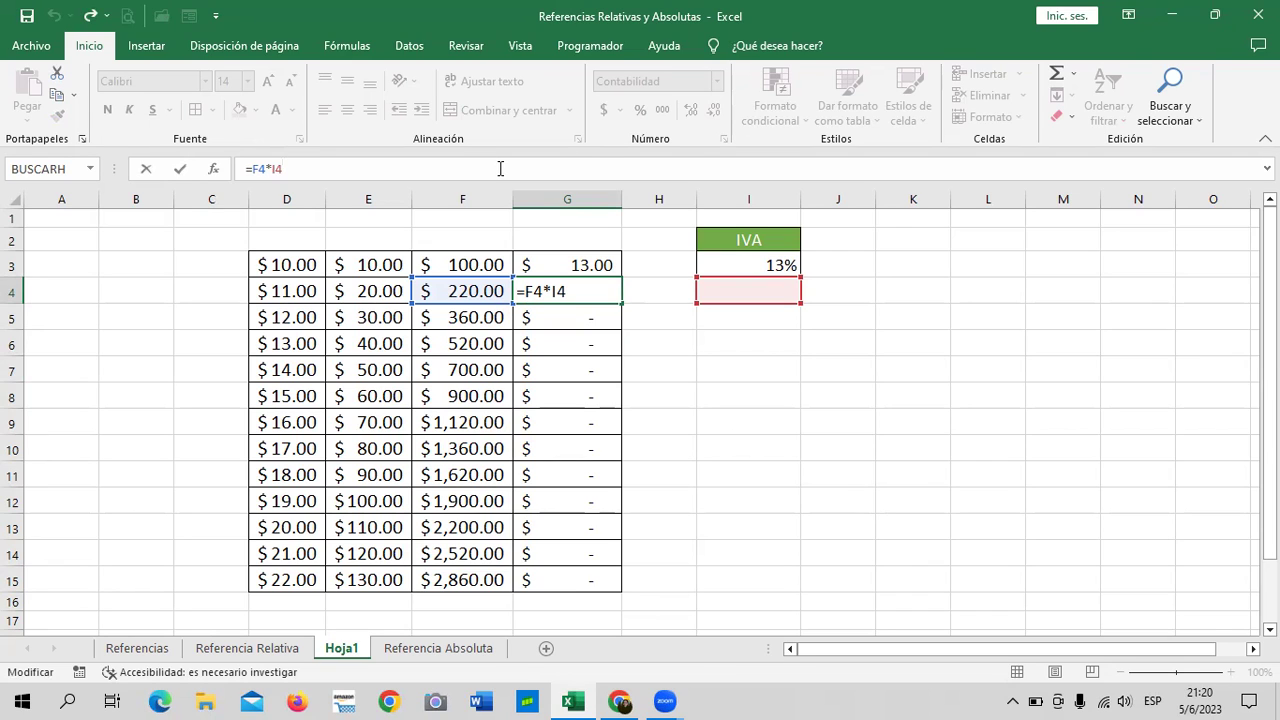
{"action": "key", "text": "Return"}
{"action": "left_click", "coordinate": [584, 577]}
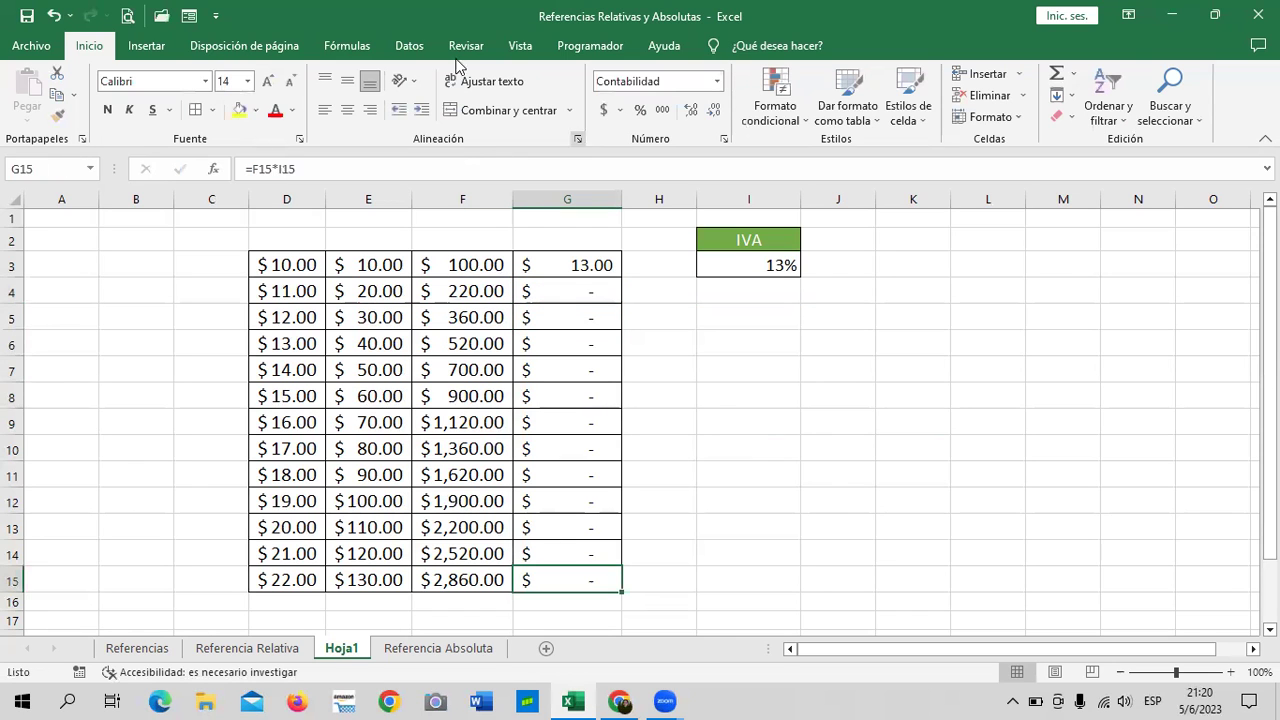
{"action": "left_click", "coordinate": [480, 167]}
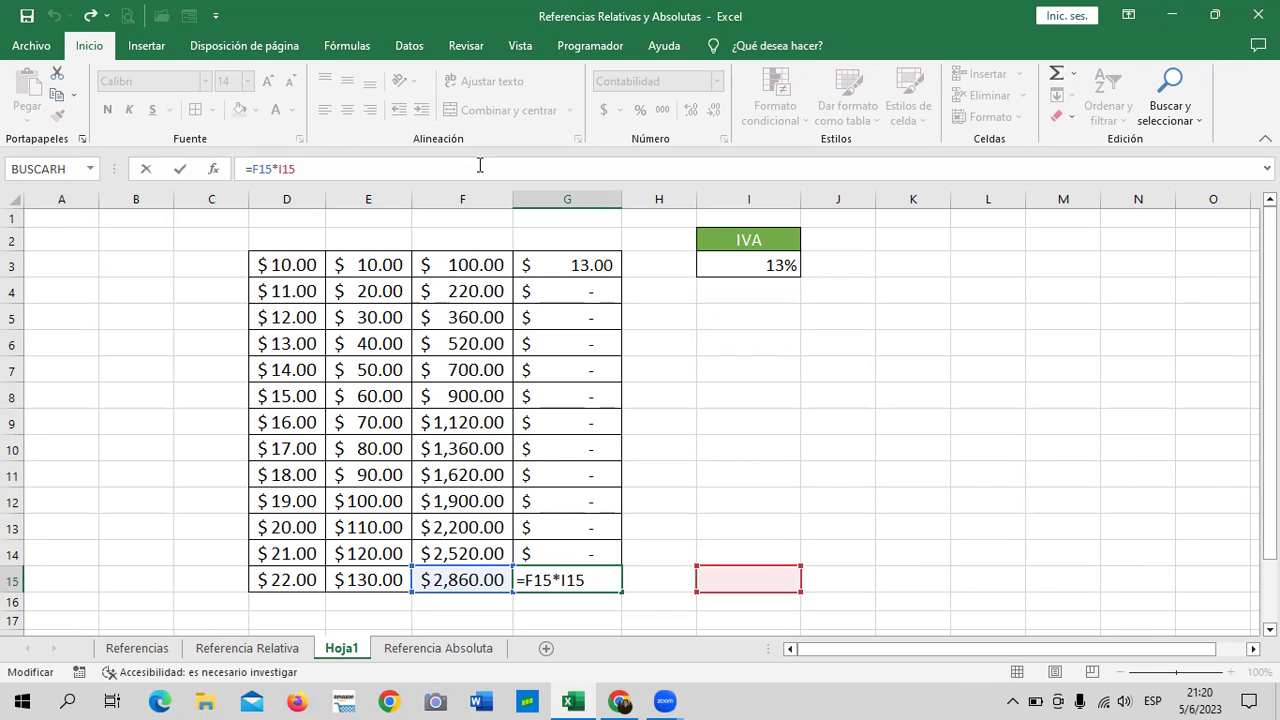
{"action": "key", "text": "BackSpace"}
{"action": "key", "text": "BackSpace"}
{"action": "key", "text": "Escape"}
{"action": "left_click", "coordinate": [845, 470]}
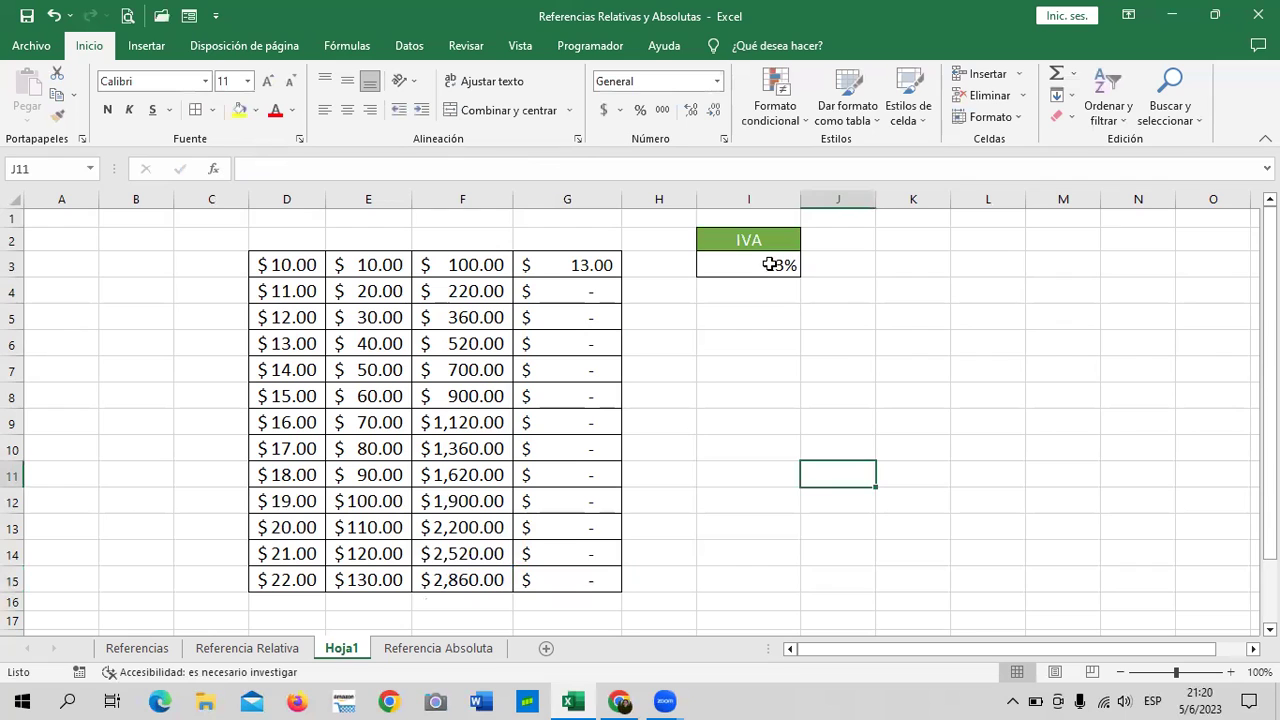
{"action": "left_click", "coordinate": [770, 265]}
{"action": "left_click_drag", "start_coordinate": [800, 277], "coordinate": [786, 591]}
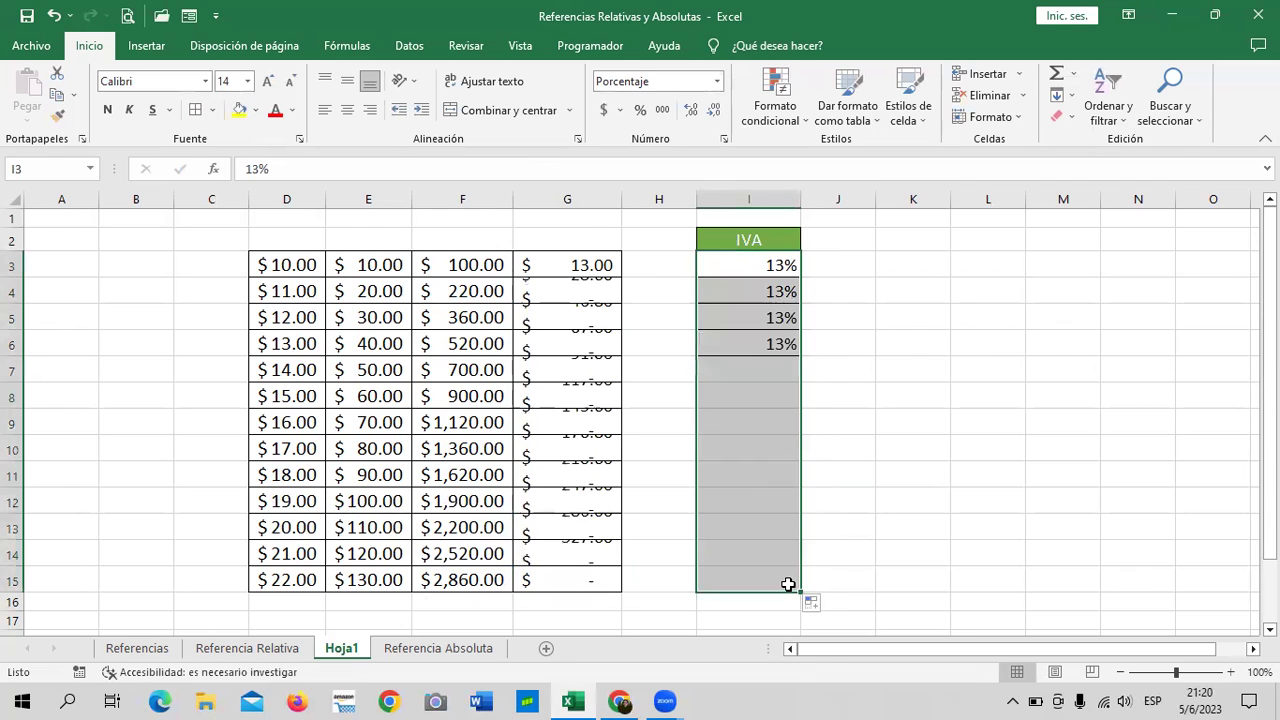
Clear the repeated rate values from I4:I15, leaving only the 13% in I3
{"action": "left_click", "coordinate": [882, 543]}
{"action": "left_click", "coordinate": [916, 420]}
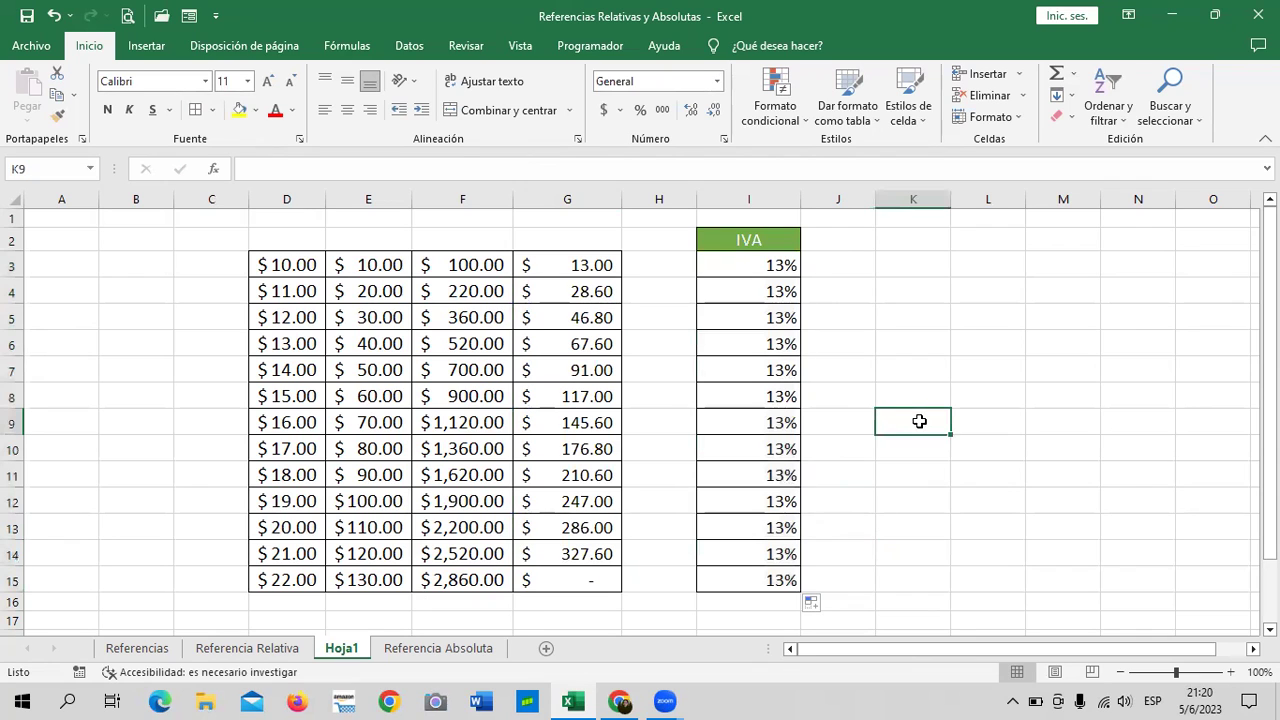
{"action": "left_click", "coordinate": [1056, 272]}
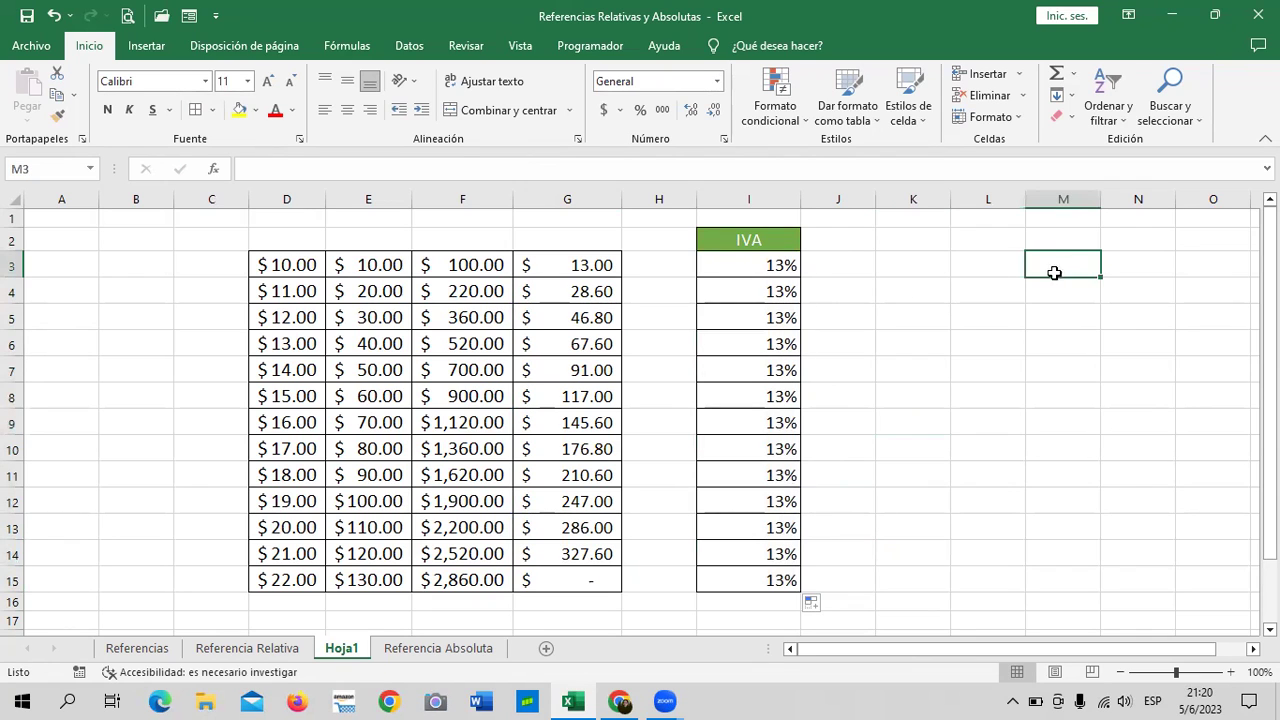
{"action": "left_click_drag", "start_coordinate": [750, 287], "coordinate": [775, 580]}
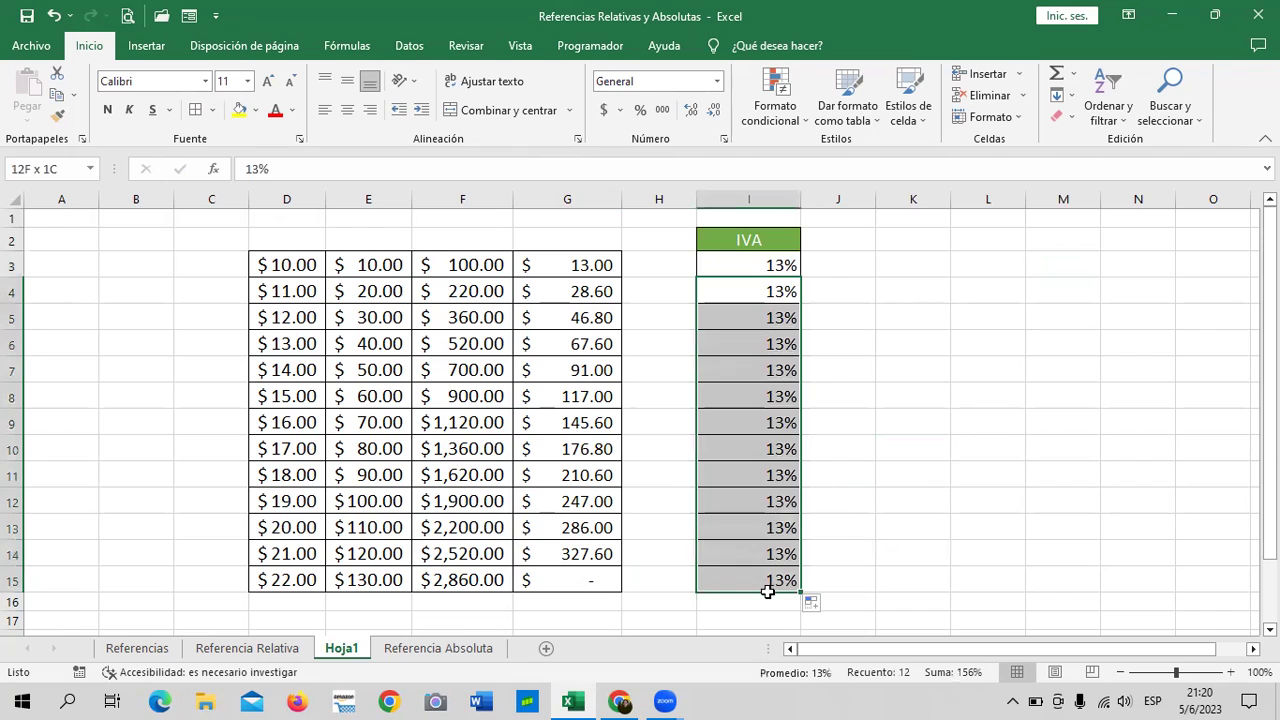
{"action": "key", "text": "Delete"}
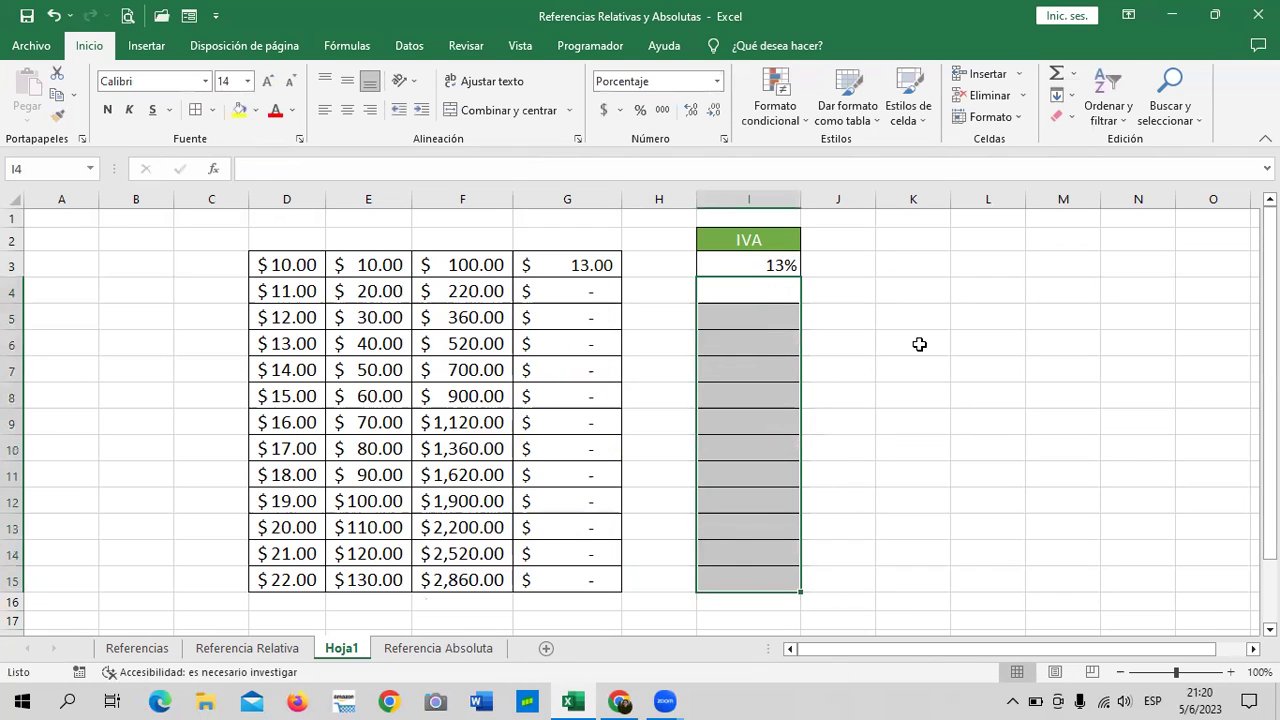
{"action": "left_click", "coordinate": [920, 343]}
Change G3's formula to =F3*$I$3 so the rate reference stays fixed
{"action": "left_click", "coordinate": [580, 262]}
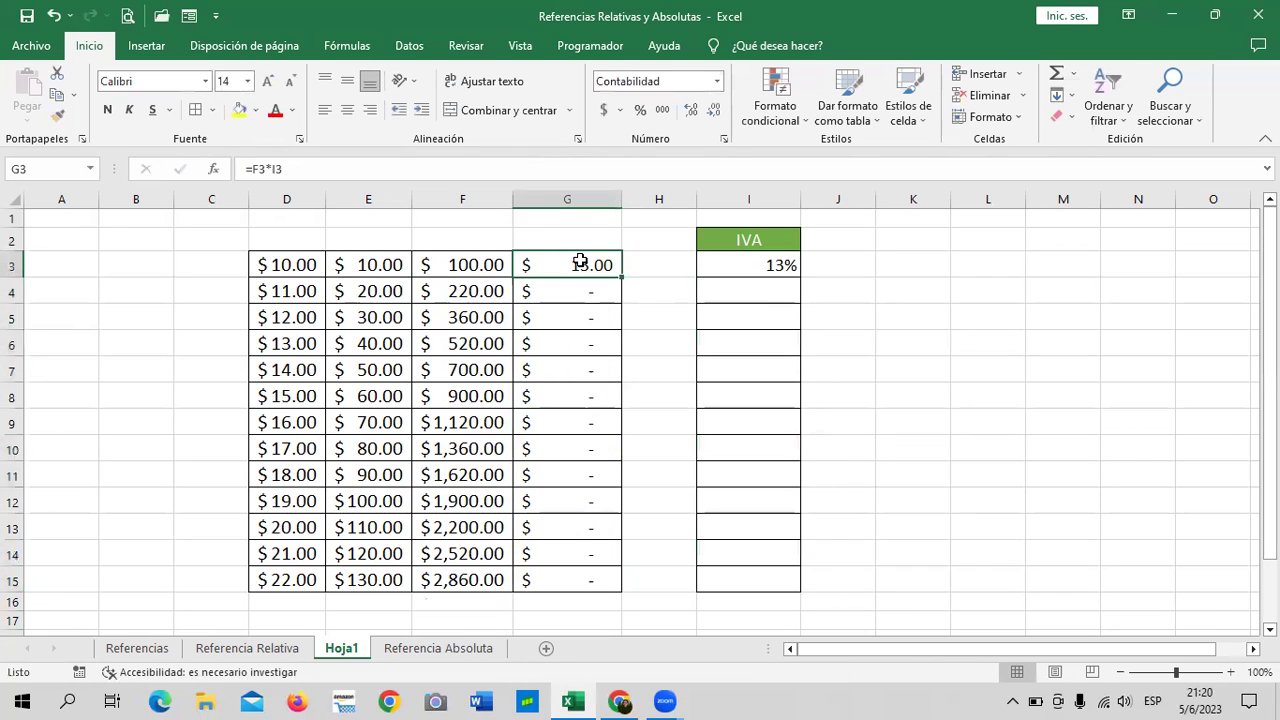
{"action": "left_click", "coordinate": [275, 171]}
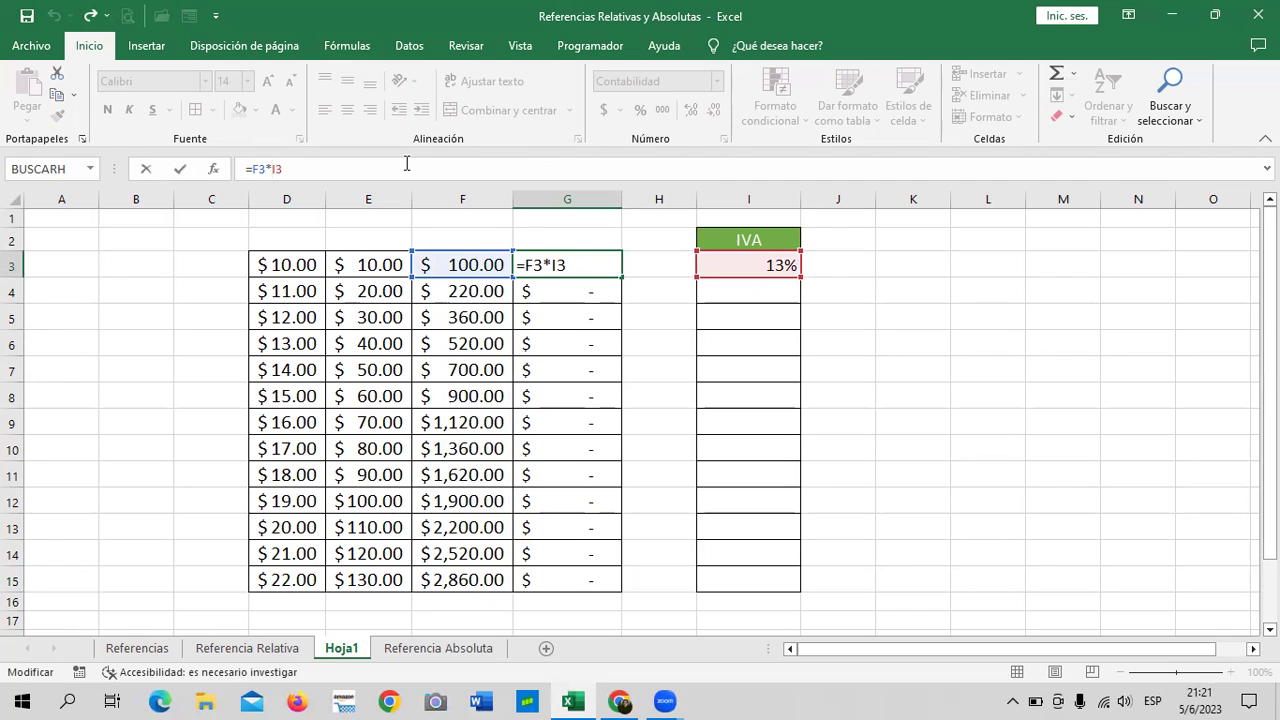
{"action": "type", "text": "$"}
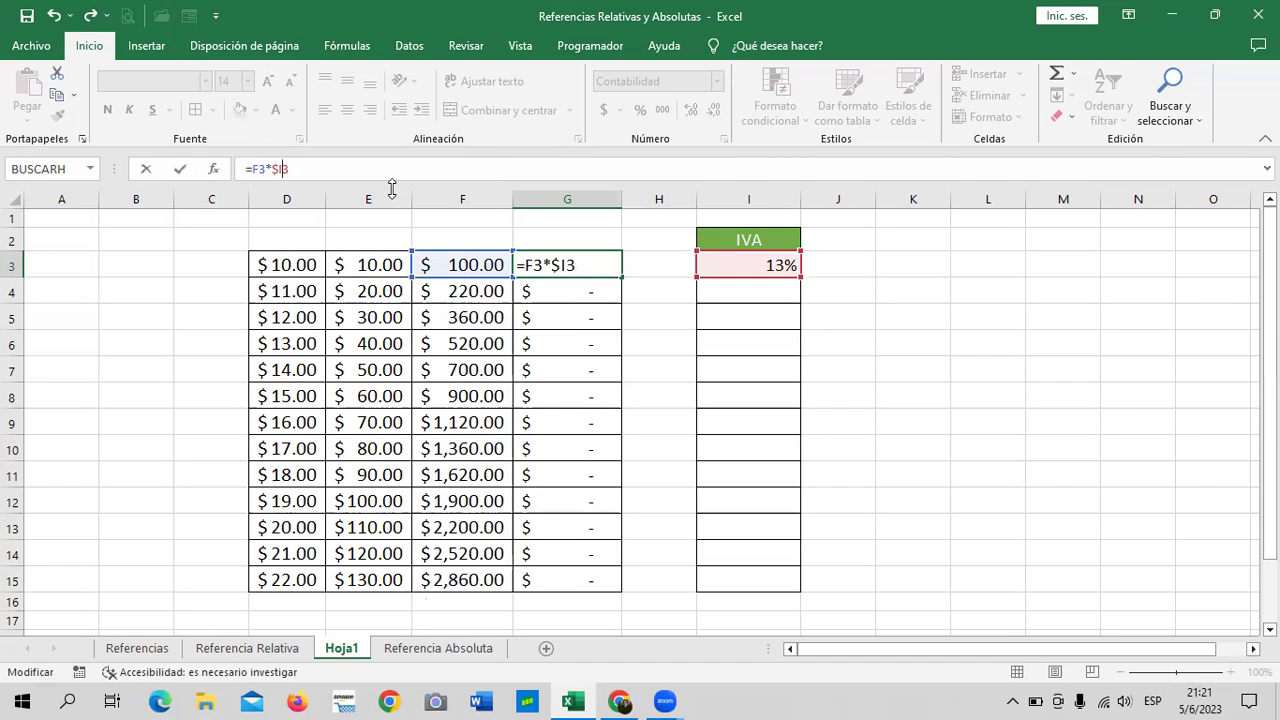
{"action": "type", "text": "$"}
{"action": "key", "text": "Return"}
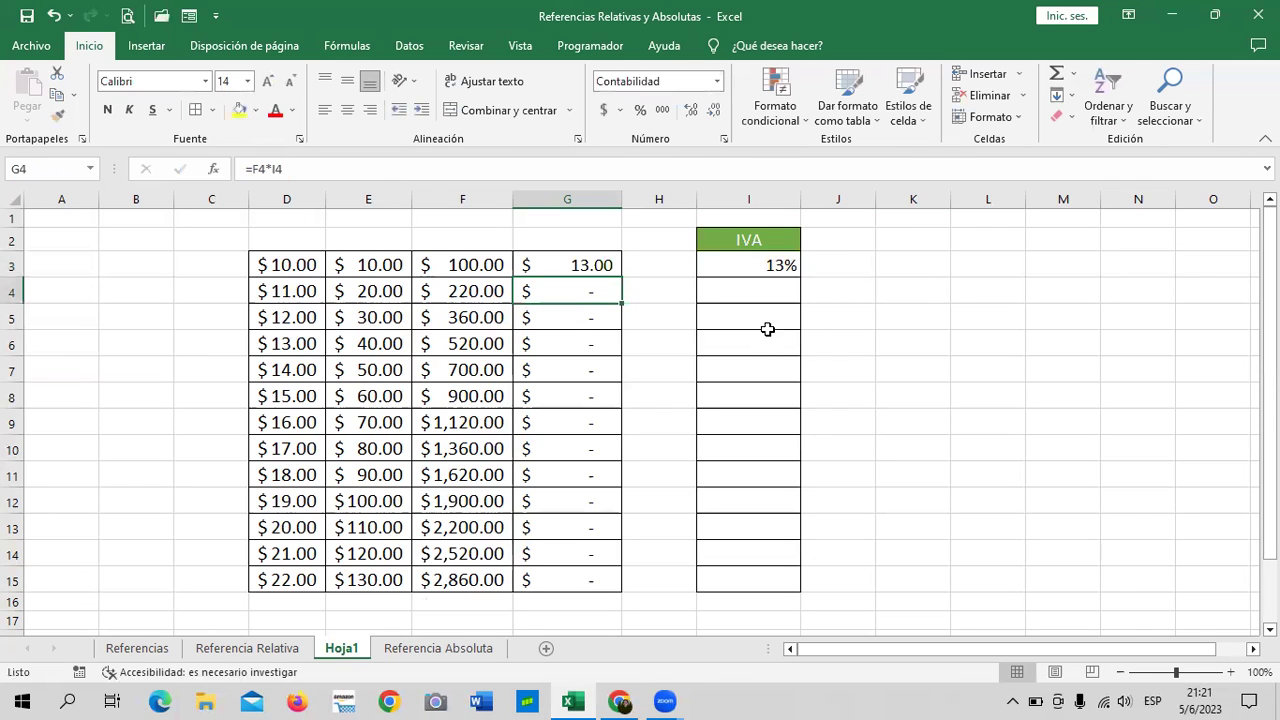
{"action": "left_click", "coordinate": [592, 258]}
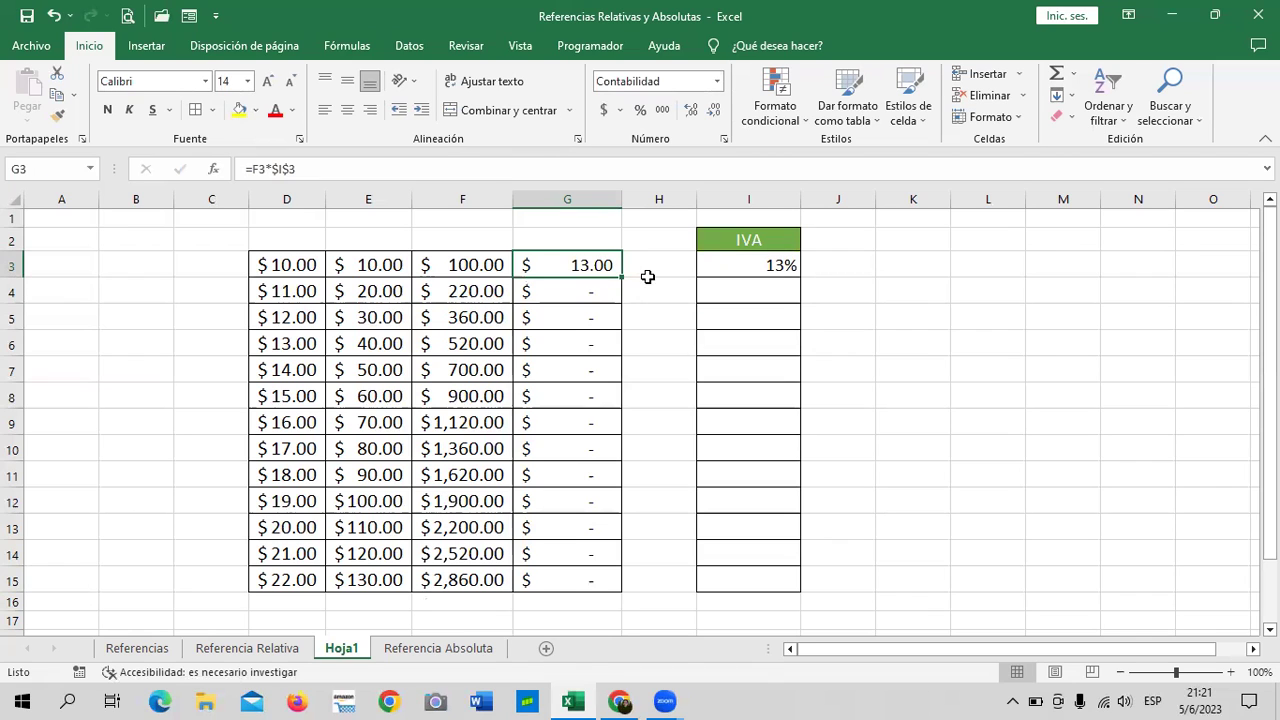
Fill G3's =F3*$I$3 down to G15, giving IVA amounts $28.60 through $371.80
{"action": "left_click", "coordinate": [650, 290]}
{"action": "left_click_drag", "start_coordinate": [586, 285], "coordinate": [540, 578]}
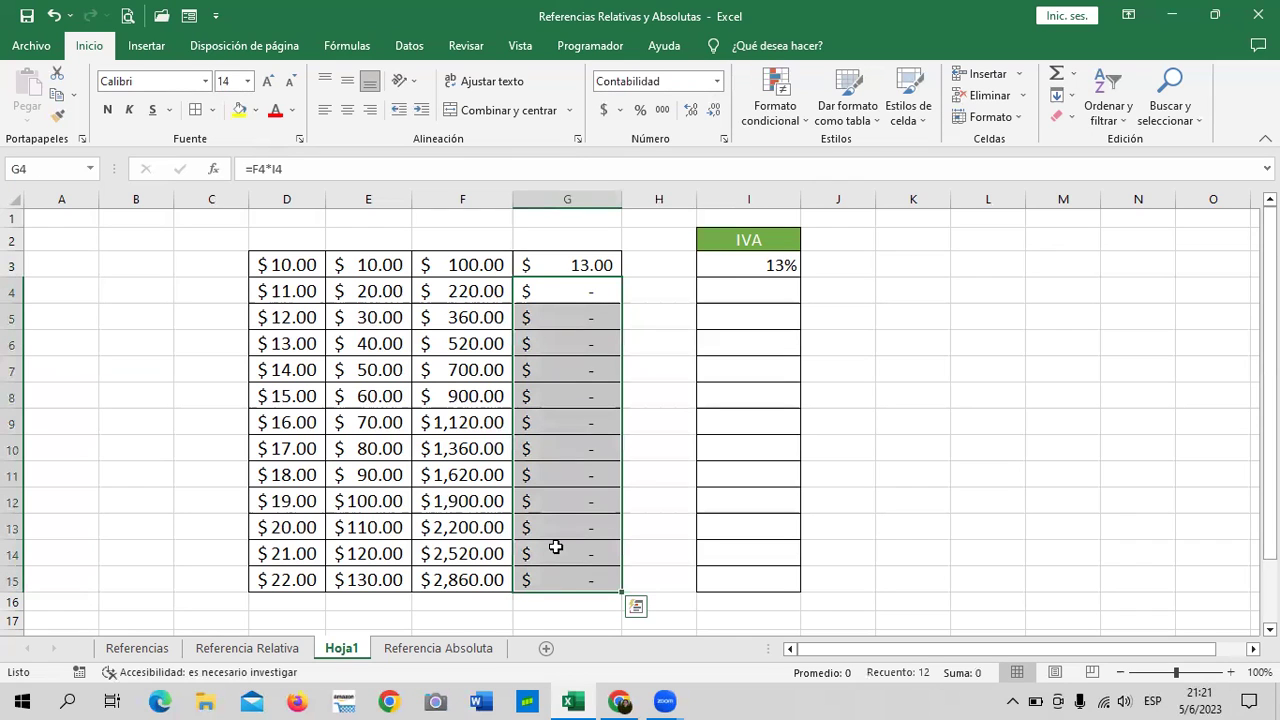
{"action": "left_click", "coordinate": [658, 270]}
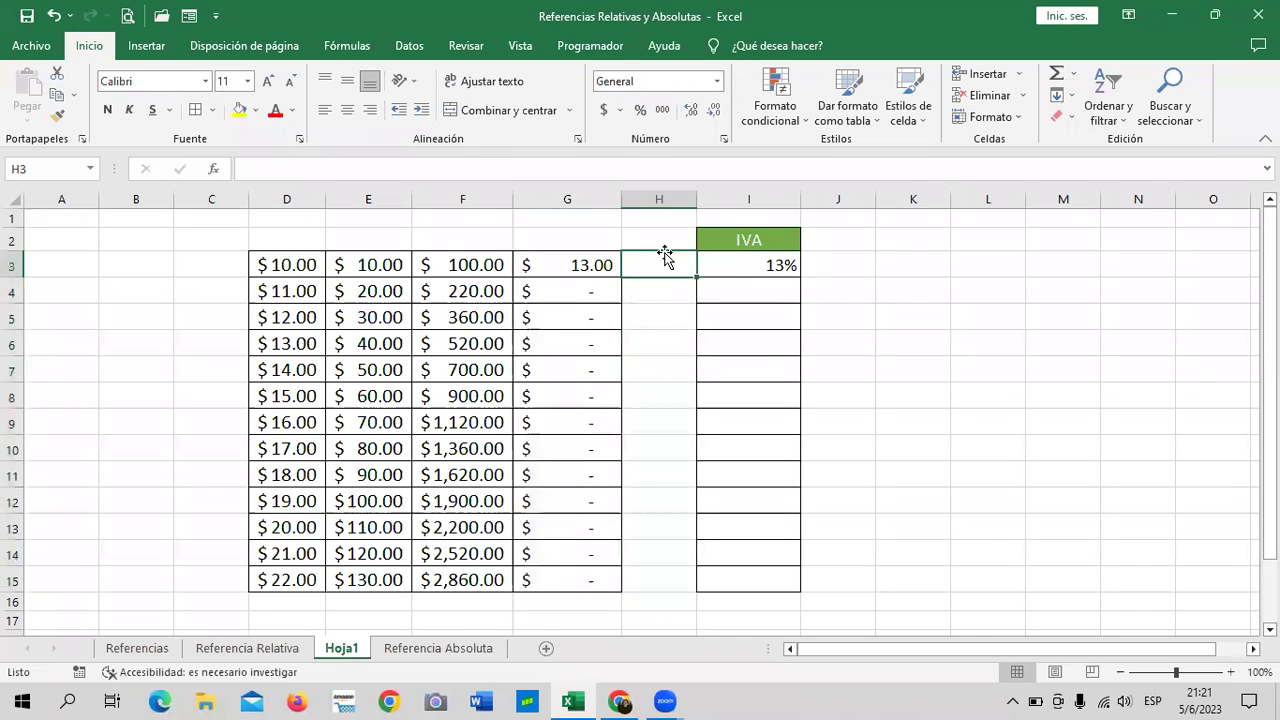
{"action": "left_click", "coordinate": [603, 268]}
{"action": "left_click_drag", "start_coordinate": [622, 277], "coordinate": [636, 586]}
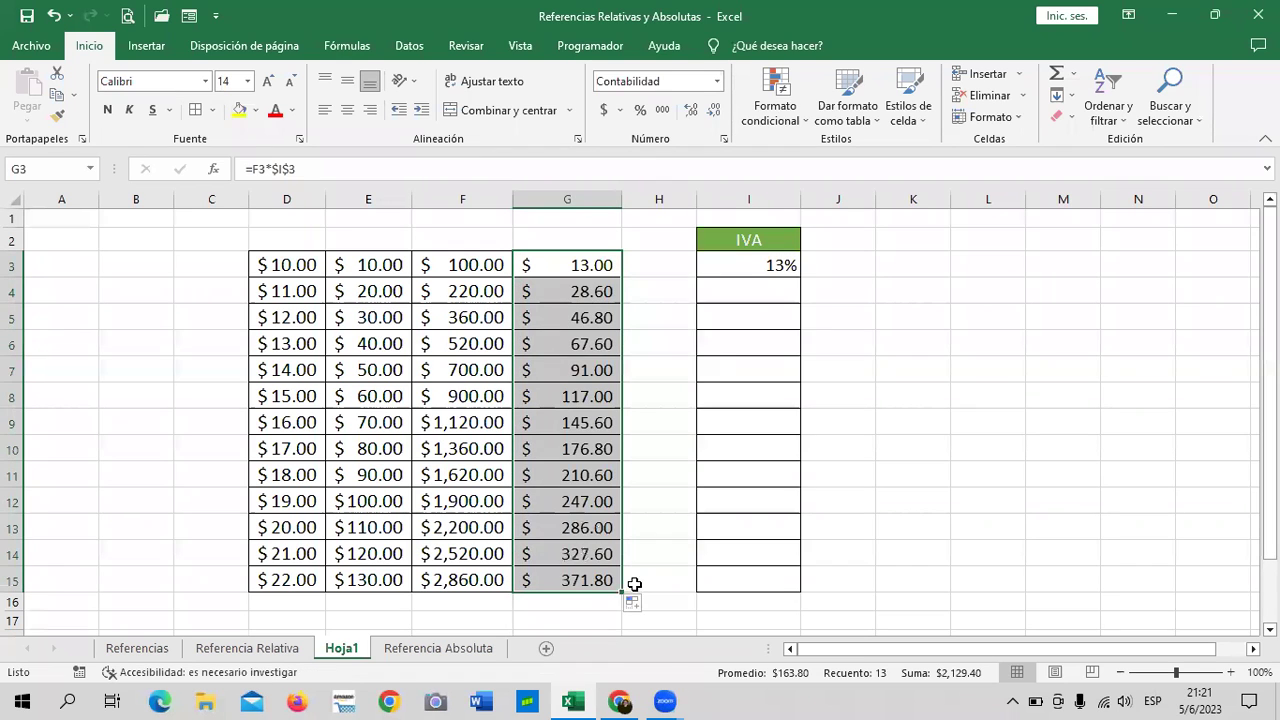
{"action": "left_click", "coordinate": [1023, 450]}
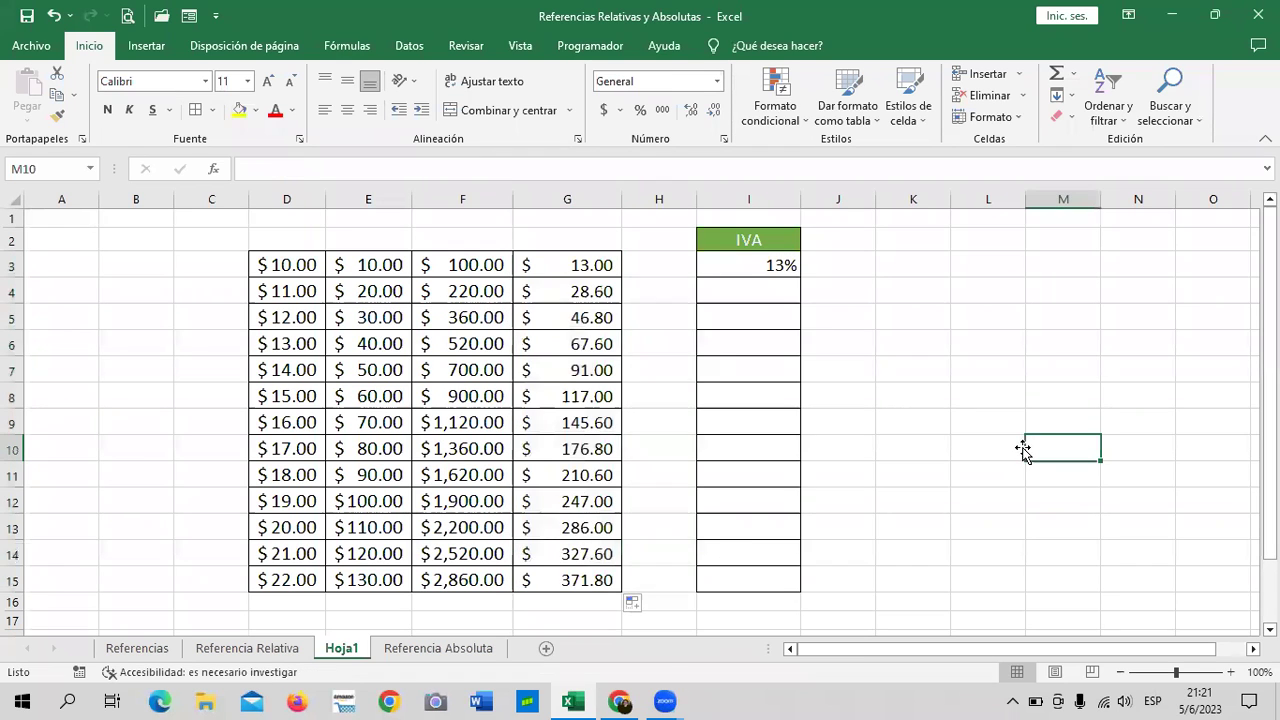
{"action": "left_click", "coordinate": [604, 266]}
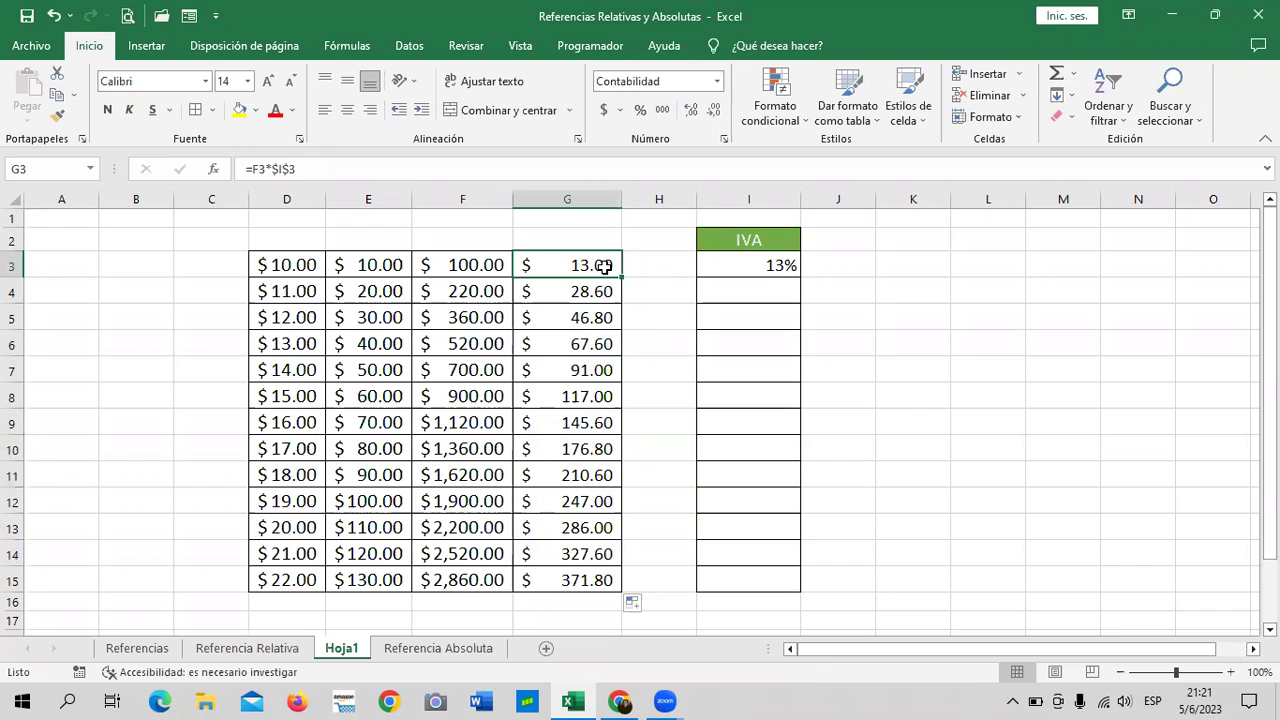
Check the copied formulas in G6 and G15, both still pointing to $I$3
{"action": "left_click", "coordinate": [566, 586]}
{"action": "left_click", "coordinate": [573, 523]}
{"action": "left_click", "coordinate": [578, 261]}
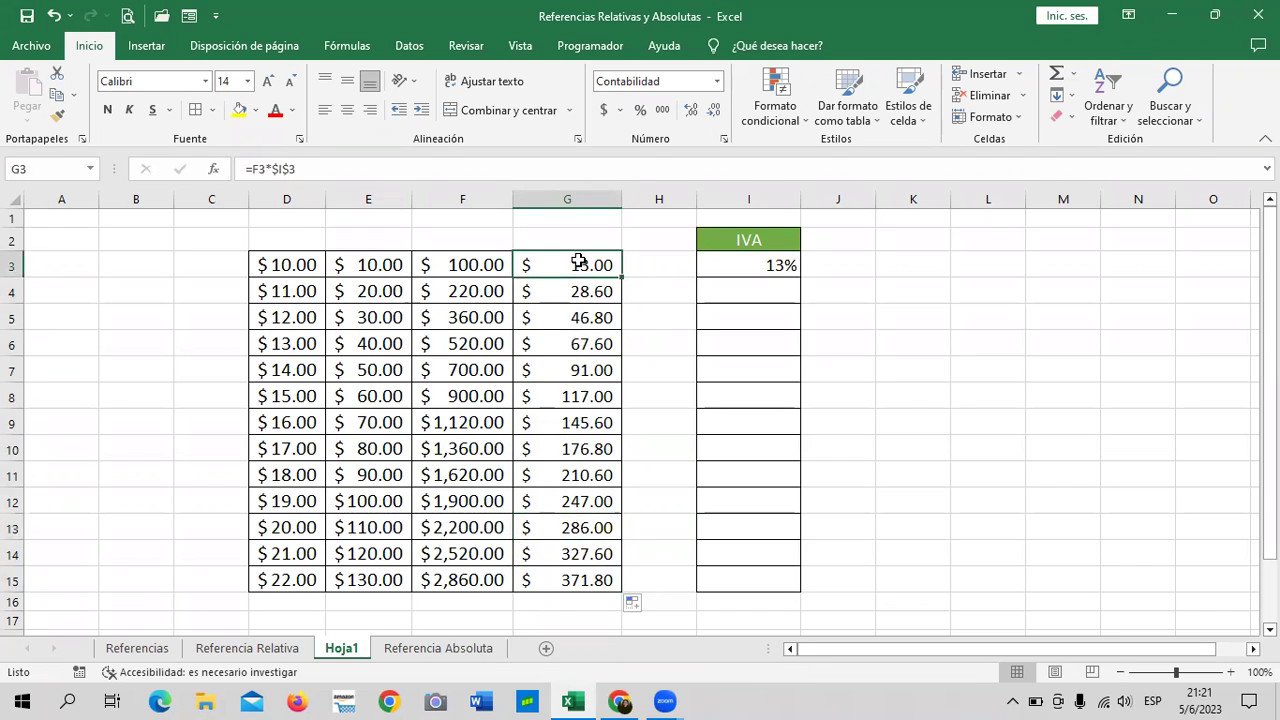
{"action": "left_click", "coordinate": [553, 341]}
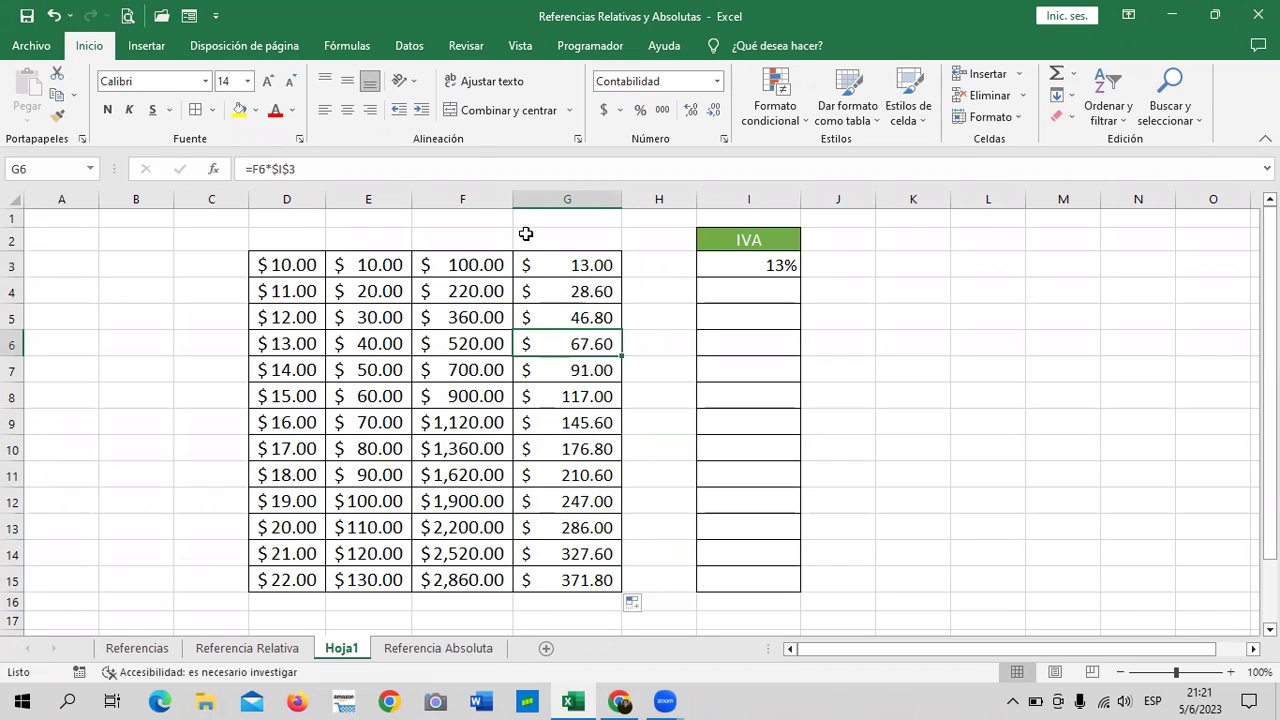
{"action": "left_click", "coordinate": [474, 163]}
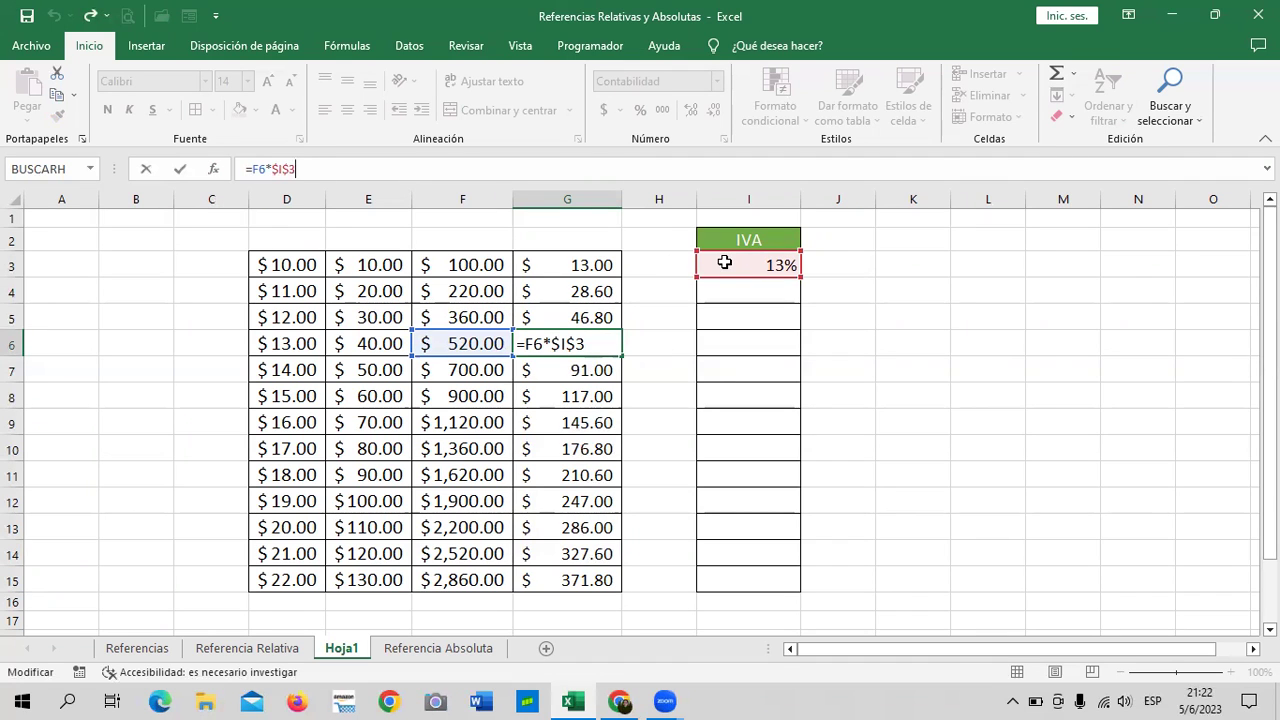
{"action": "left_click", "coordinate": [550, 580]}
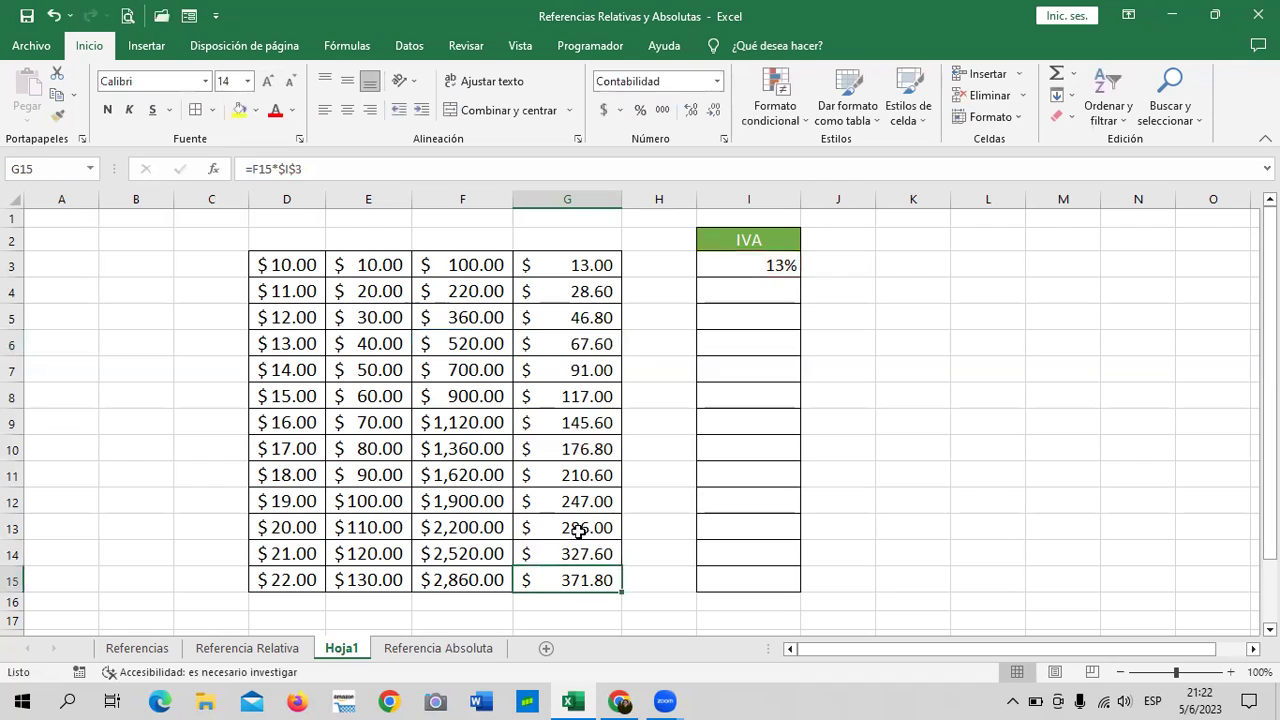
{"action": "left_click", "coordinate": [386, 163]}
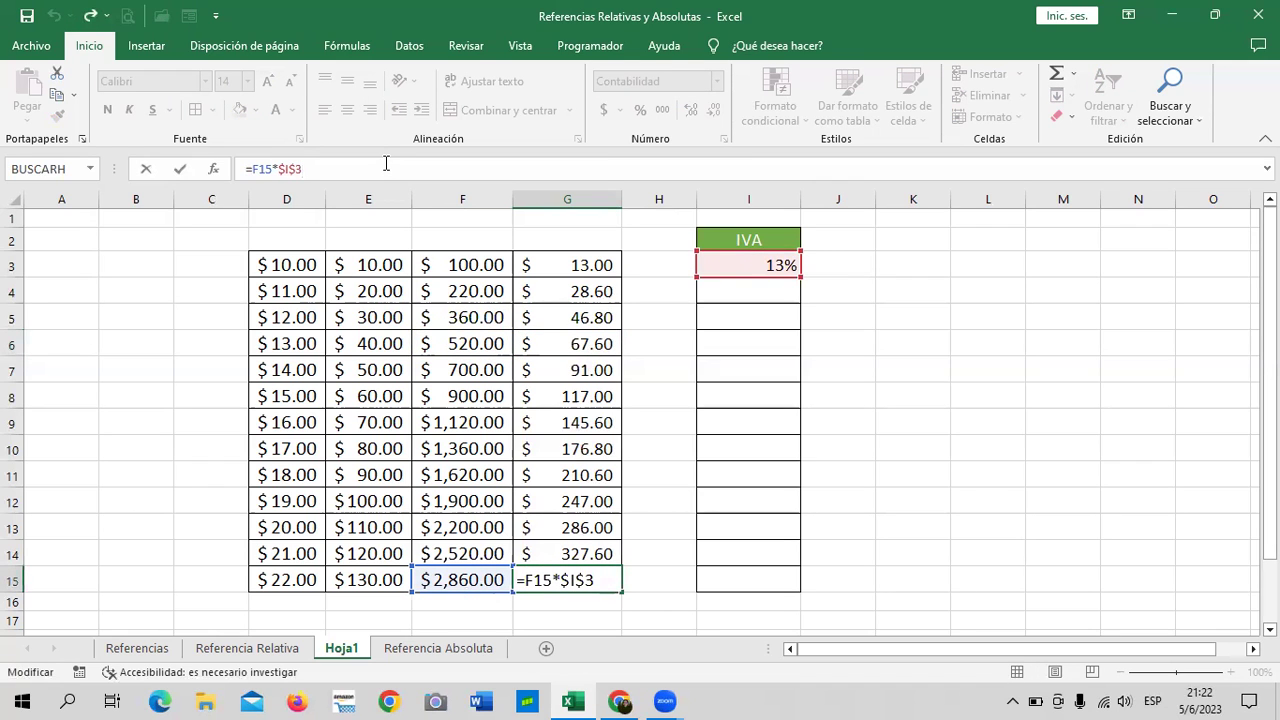
{"action": "left_click_drag", "start_coordinate": [913, 317], "coordinate": [840, 344]}
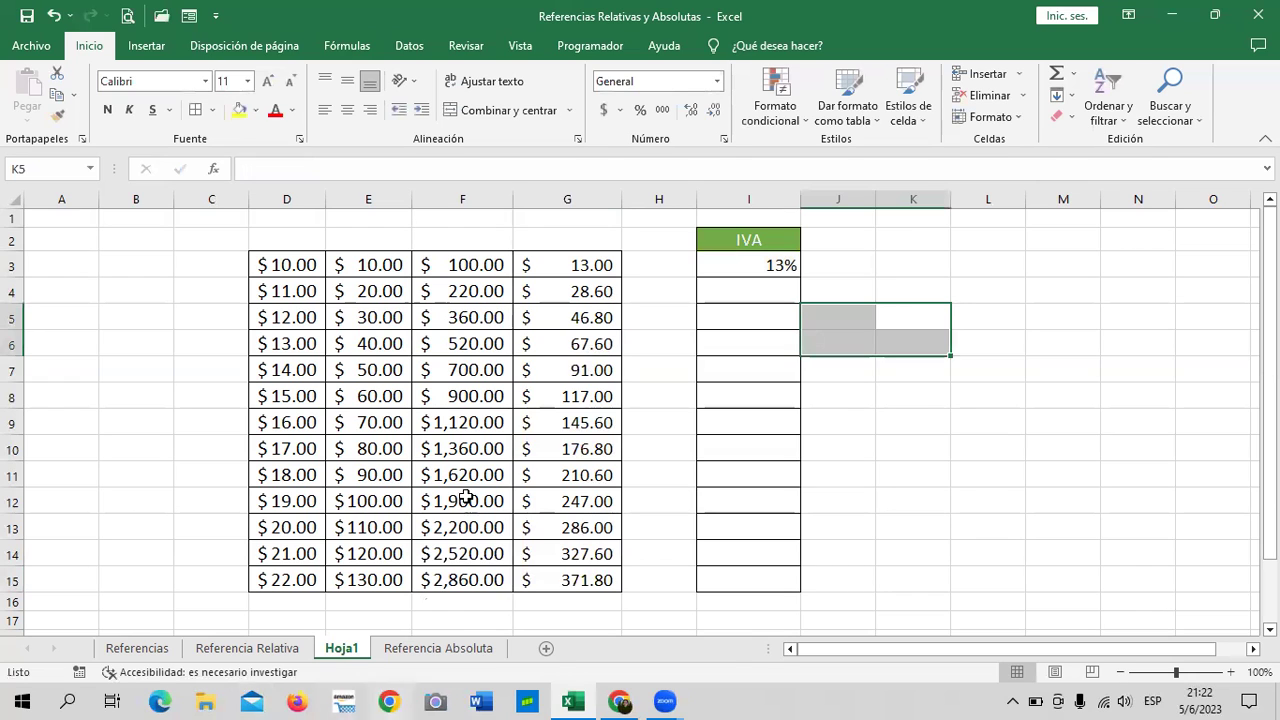
Place the Hoja1 tab after Referencia Absoluta, browse both reference sheets, and return to Hoja1
{"action": "left_click", "coordinate": [1045, 446]}
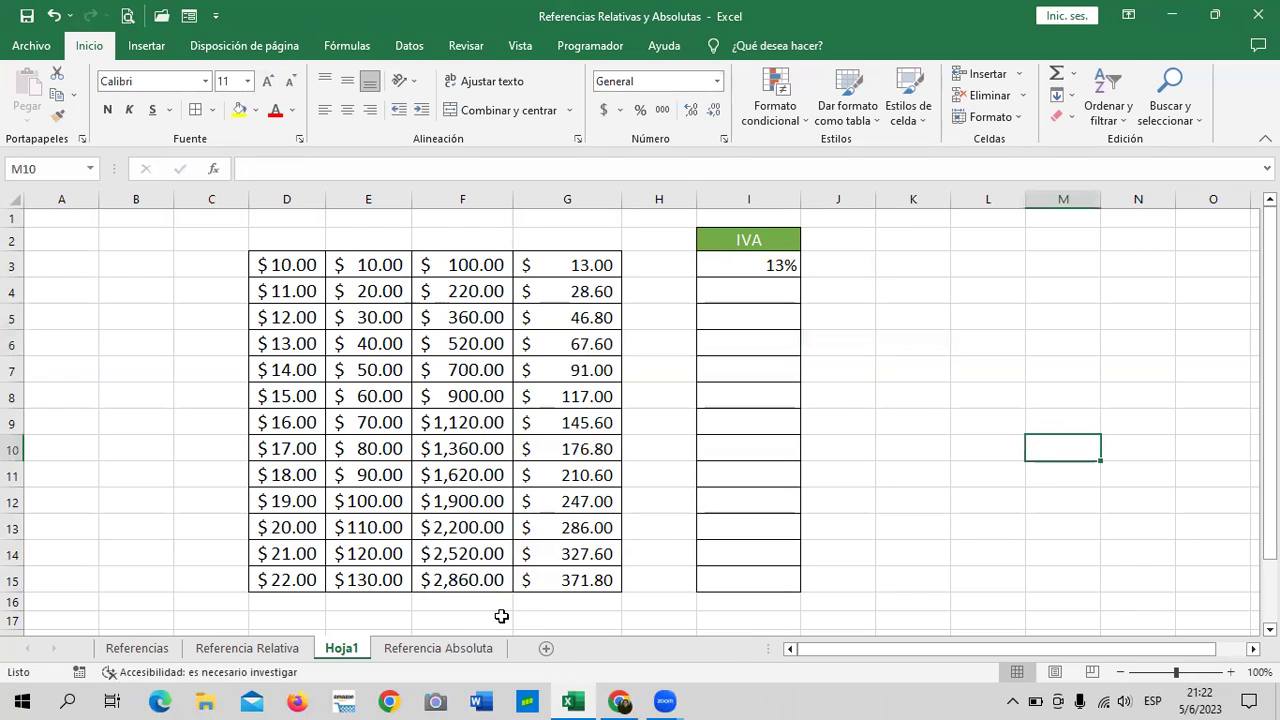
{"action": "left_click_drag", "start_coordinate": [345, 654], "coordinate": [520, 658]}
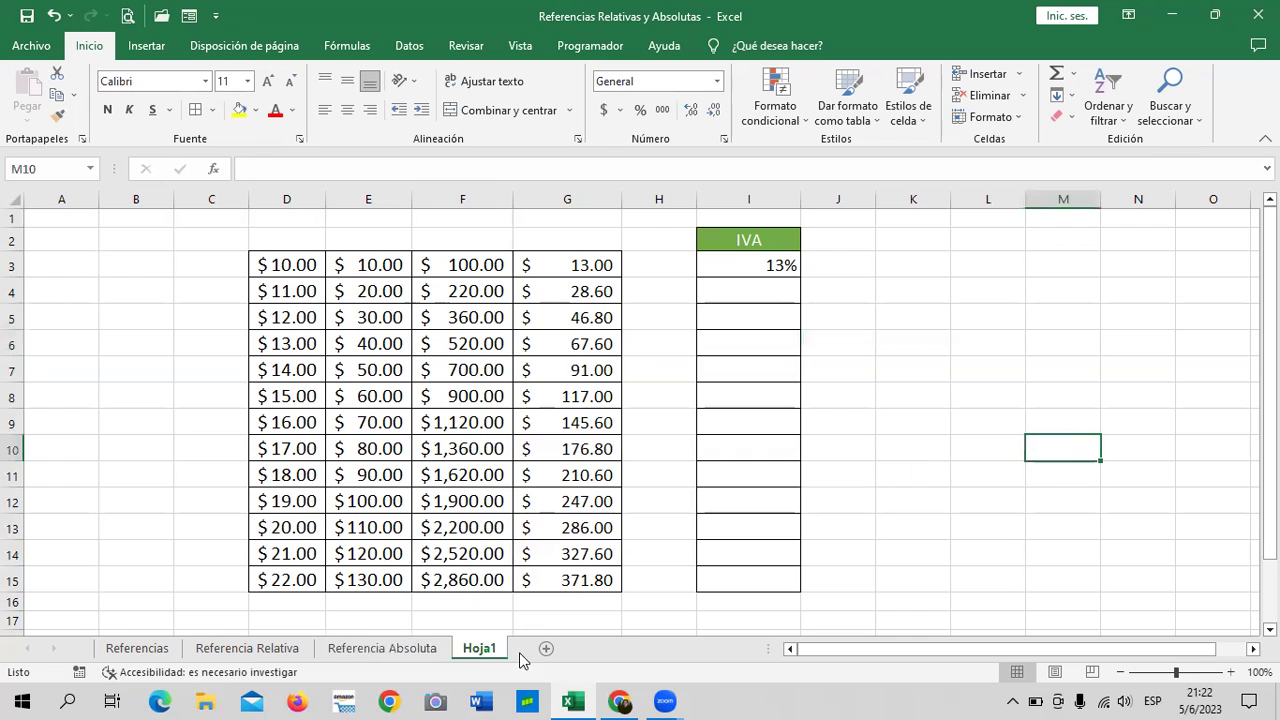
{"action": "left_click", "coordinate": [246, 650]}
{"action": "left_click", "coordinate": [376, 648]}
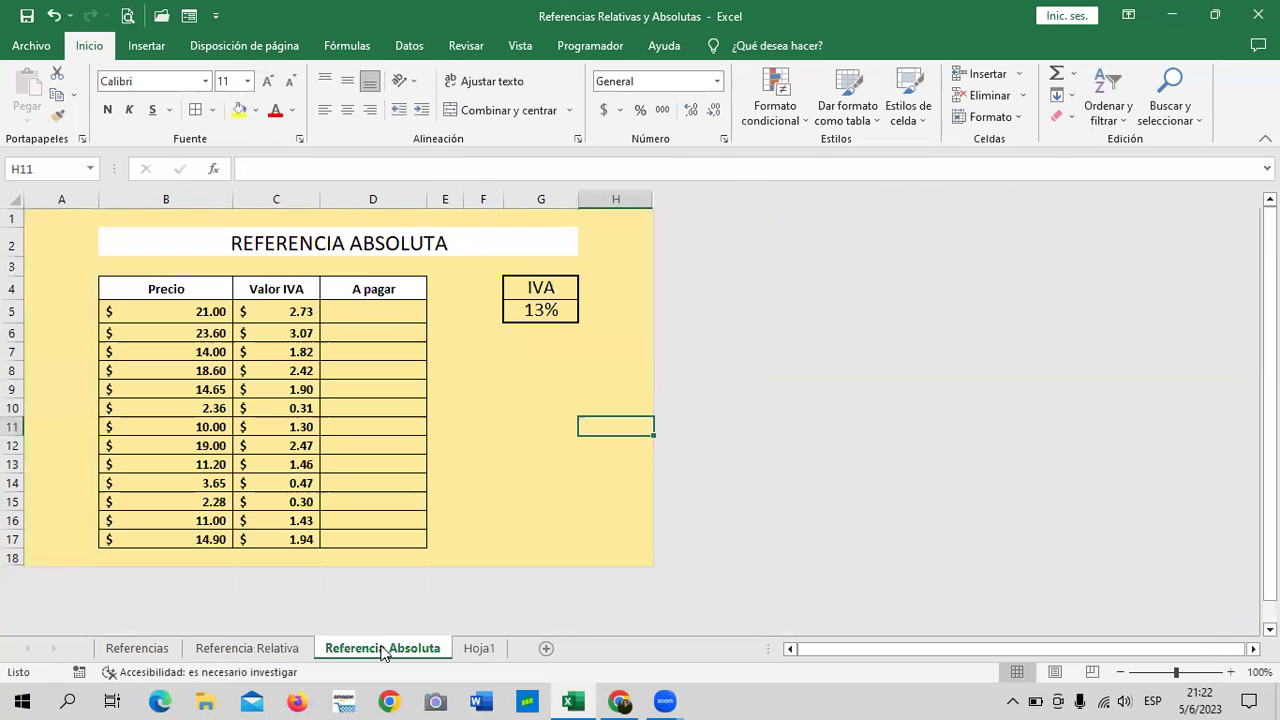
{"action": "left_click", "coordinate": [290, 648]}
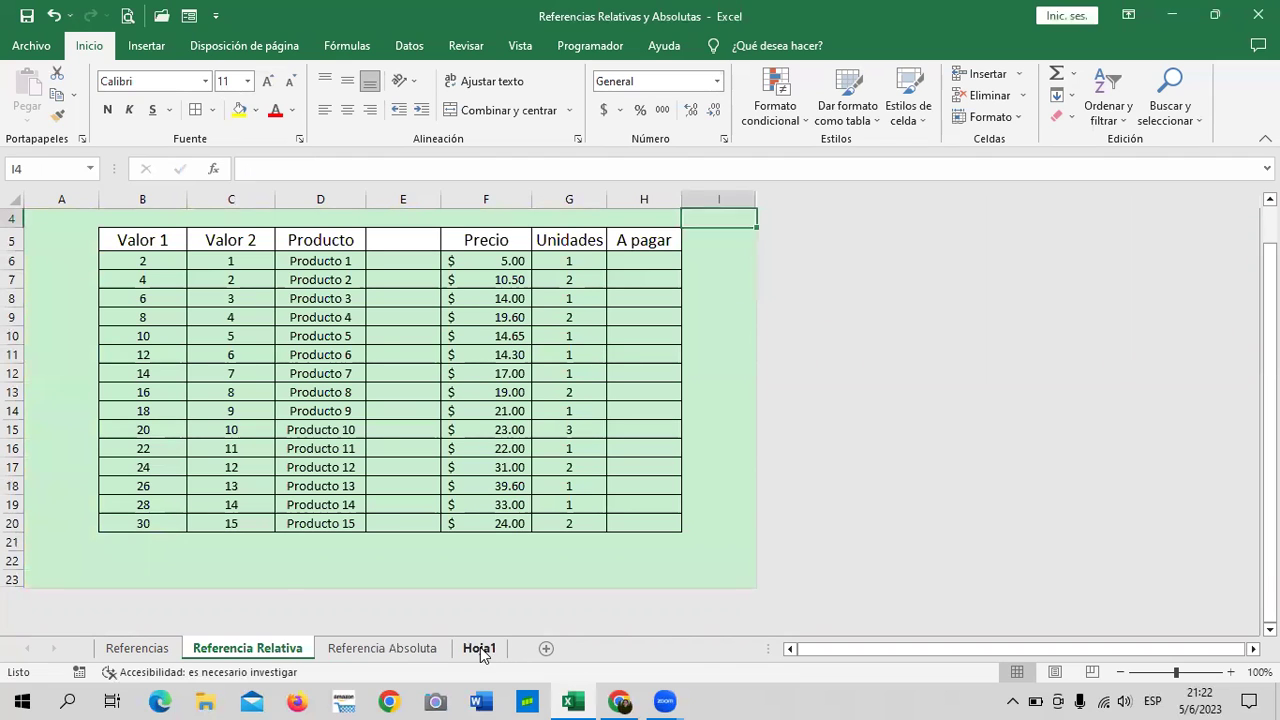
{"action": "left_click", "coordinate": [482, 650]}
{"action": "left_click", "coordinate": [928, 323]}
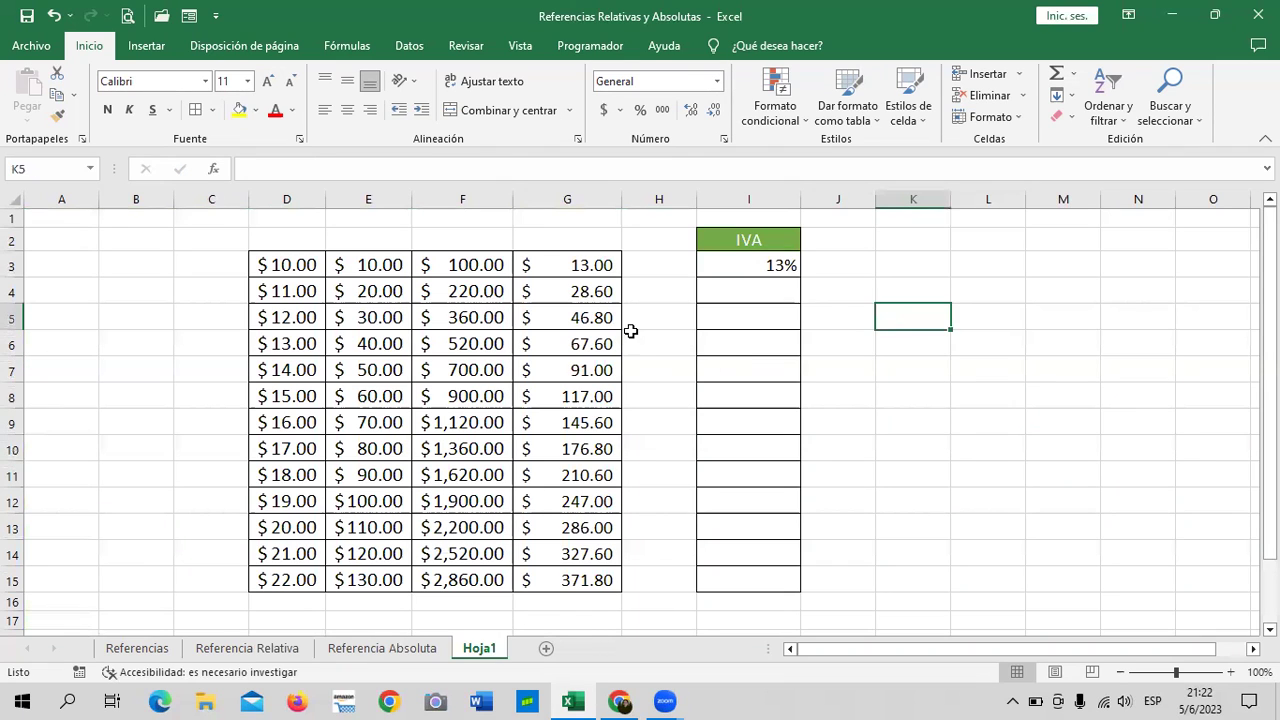
Clear the copied IVA formulas from G4:G15, keeping G3's formula
{"action": "mouse_move", "coordinate": [592, 291]}
{"action": "left_mouse_down"}
{"action": "mouse_move", "coordinate": [590, 582]}
{"action": "mouse_move", "coordinate": [517, 573]}
{"action": "left_mouse_up"}
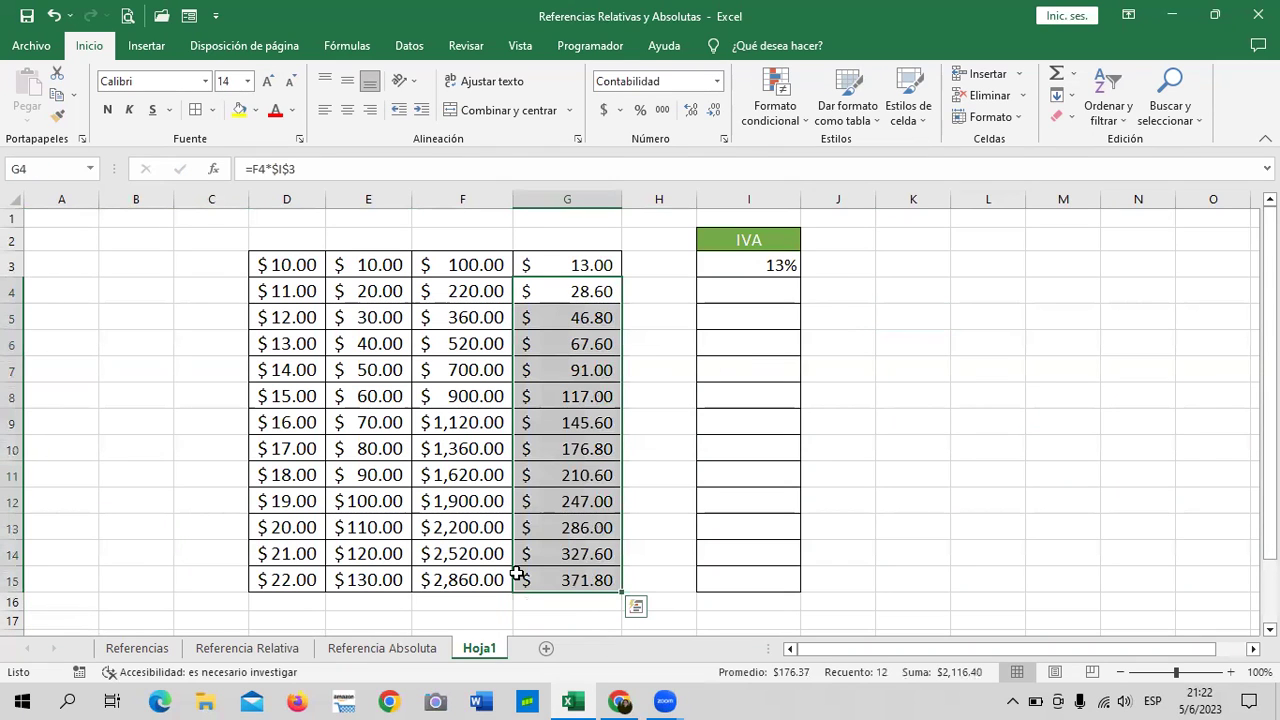
{"action": "key", "text": "Delete"}
{"action": "left_click", "coordinate": [928, 370]}
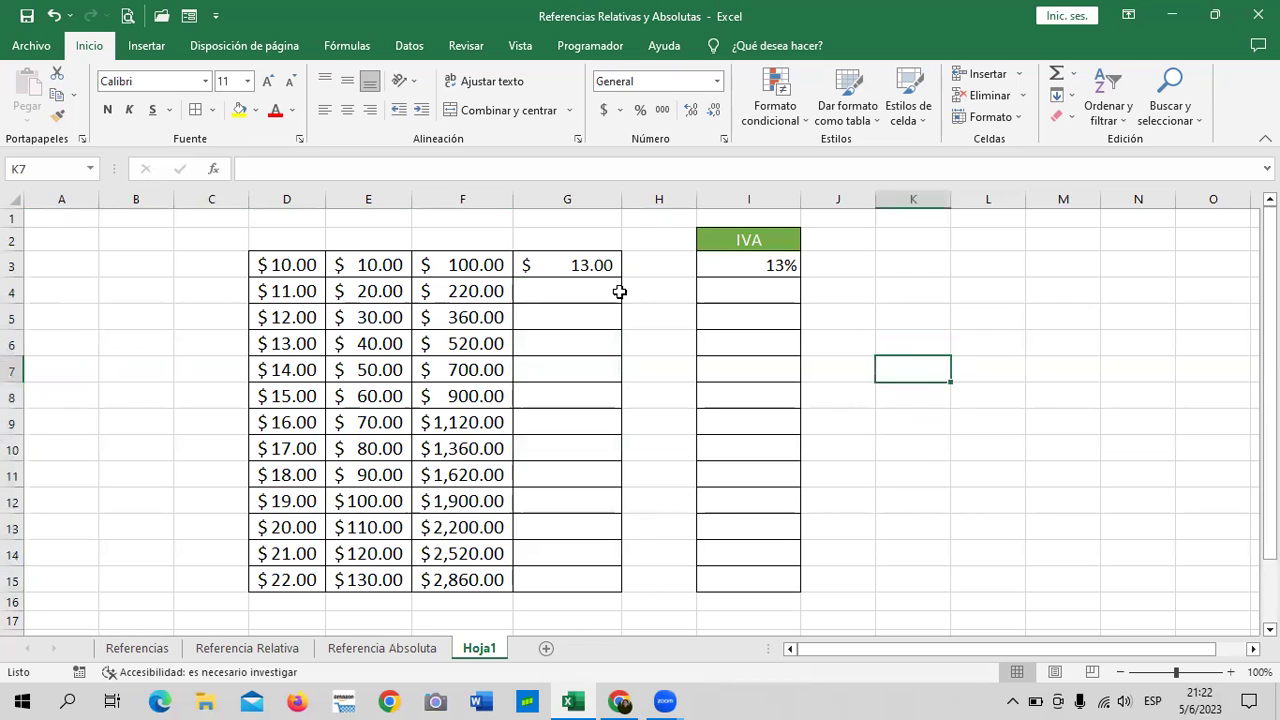
{"action": "left_click", "coordinate": [567, 262]}
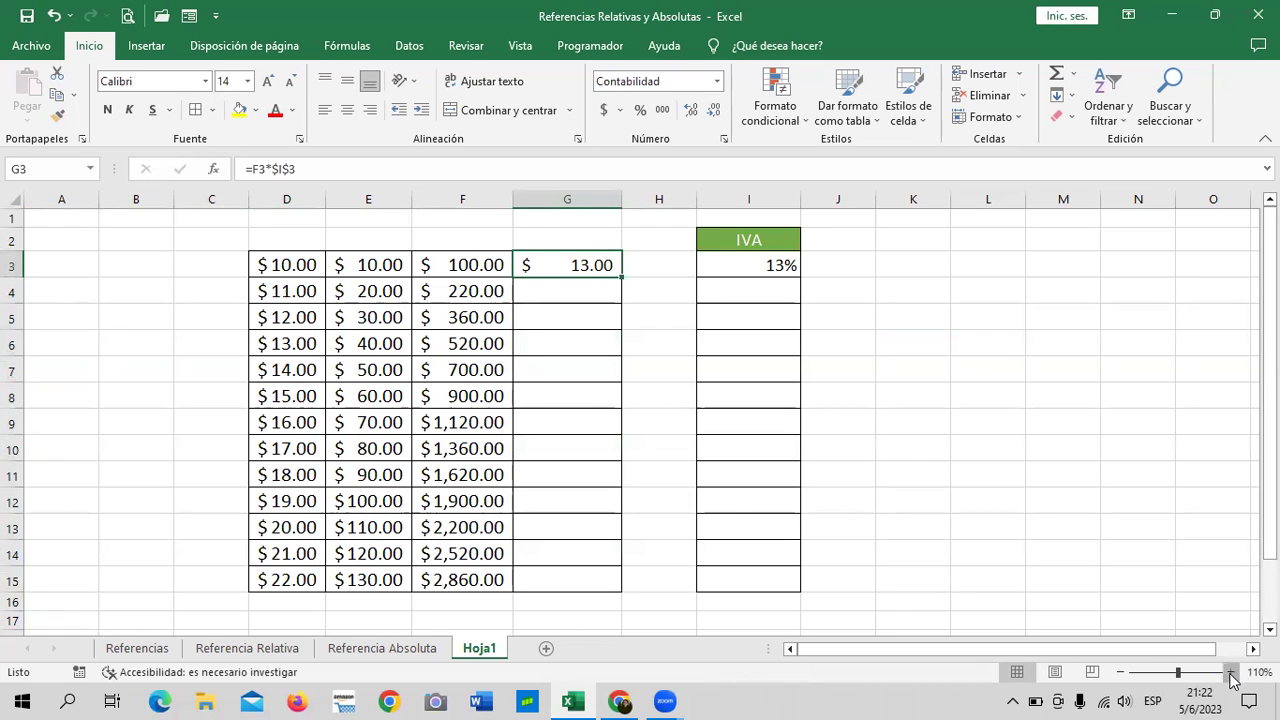
Zoom the sheet in to 120%
{"action": "left_click", "coordinate": [1231, 674]}
{"action": "left_click", "coordinate": [1229, 672]}
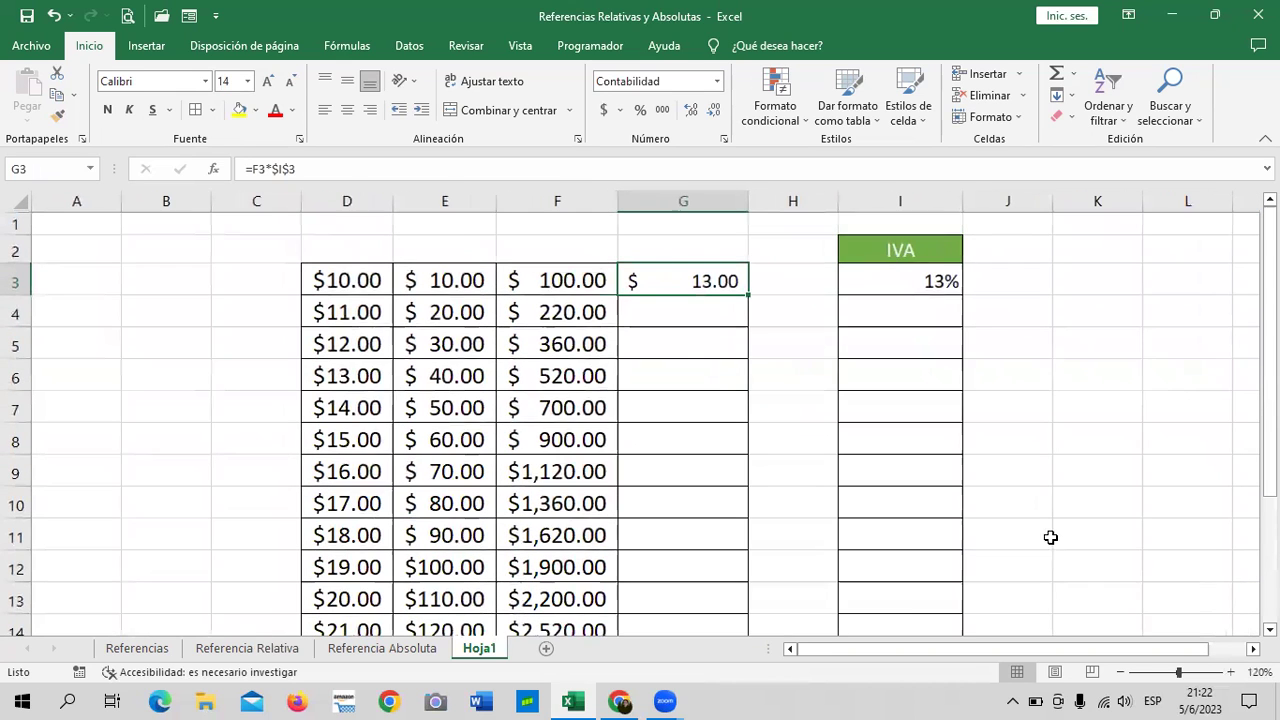
{"action": "left_click", "coordinate": [719, 330]}
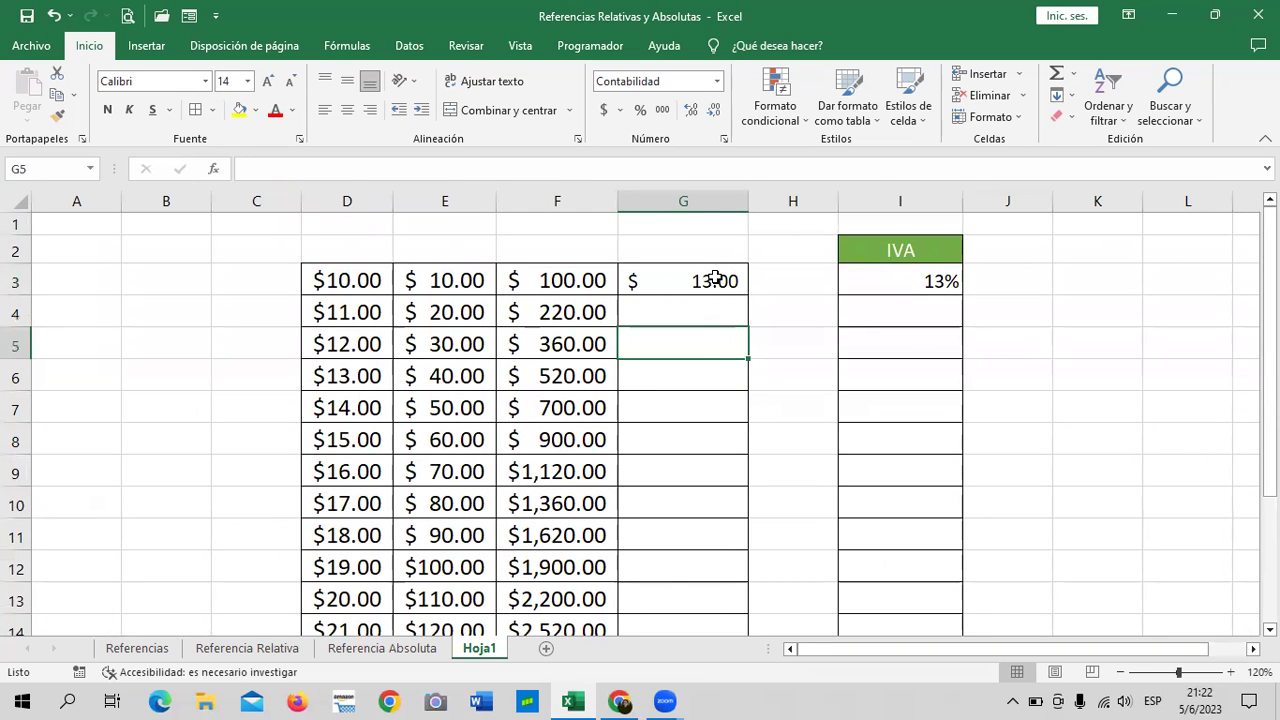
Refill =F3*$I$3 from G3 down to G15, restoring $13.00 through $371.80
{"action": "left_click", "coordinate": [714, 281]}
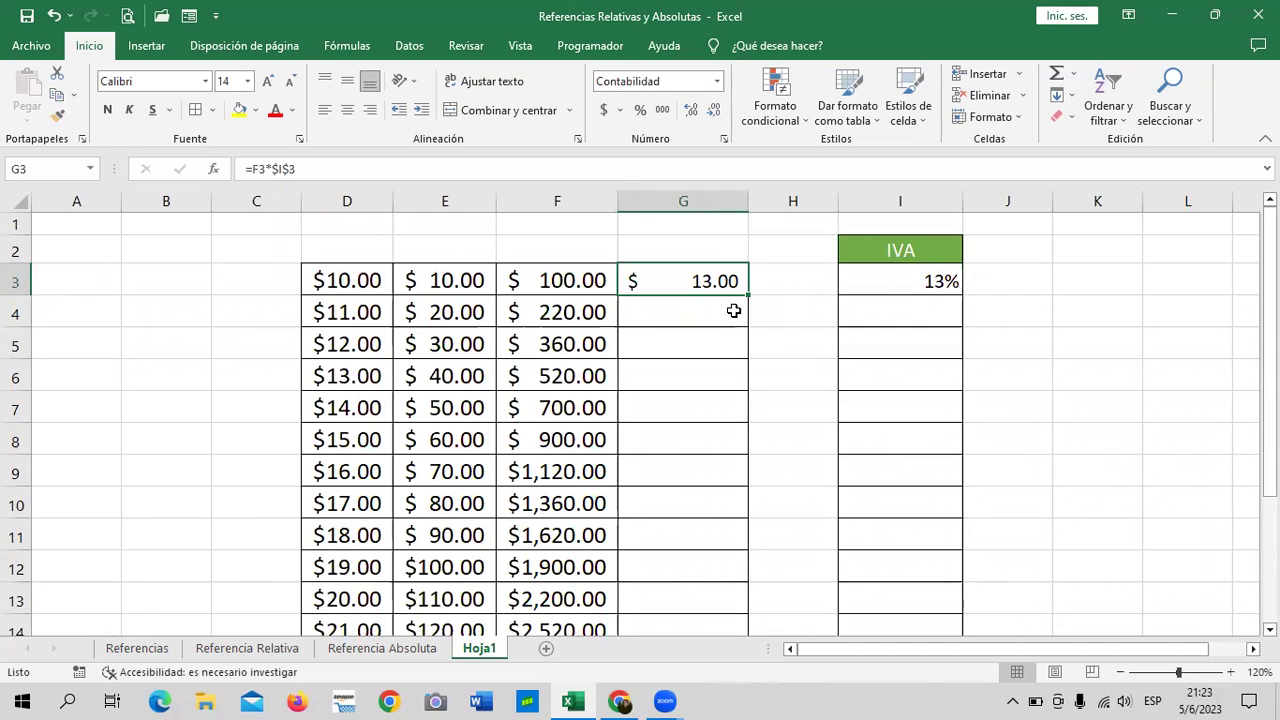
{"action": "left_click_drag", "start_coordinate": [712, 281], "coordinate": [696, 481]}
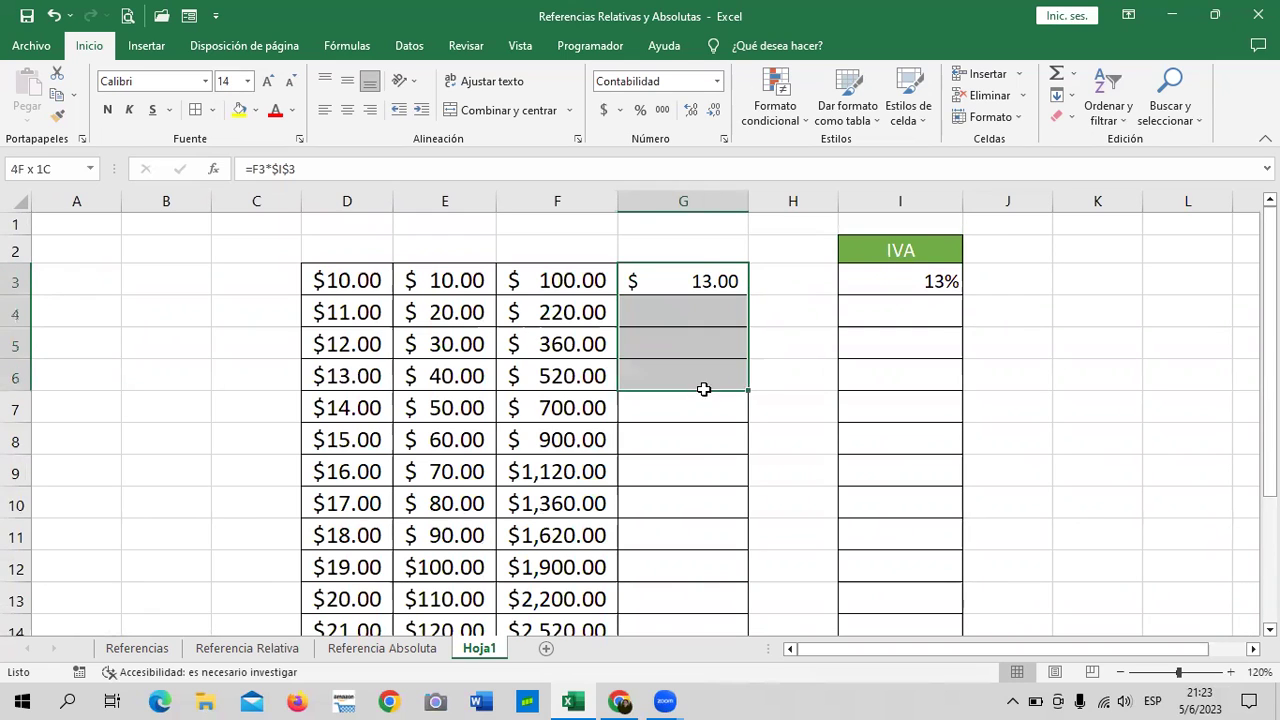
{"action": "left_click", "coordinate": [780, 434]}
{"action": "left_click", "coordinate": [681, 278]}
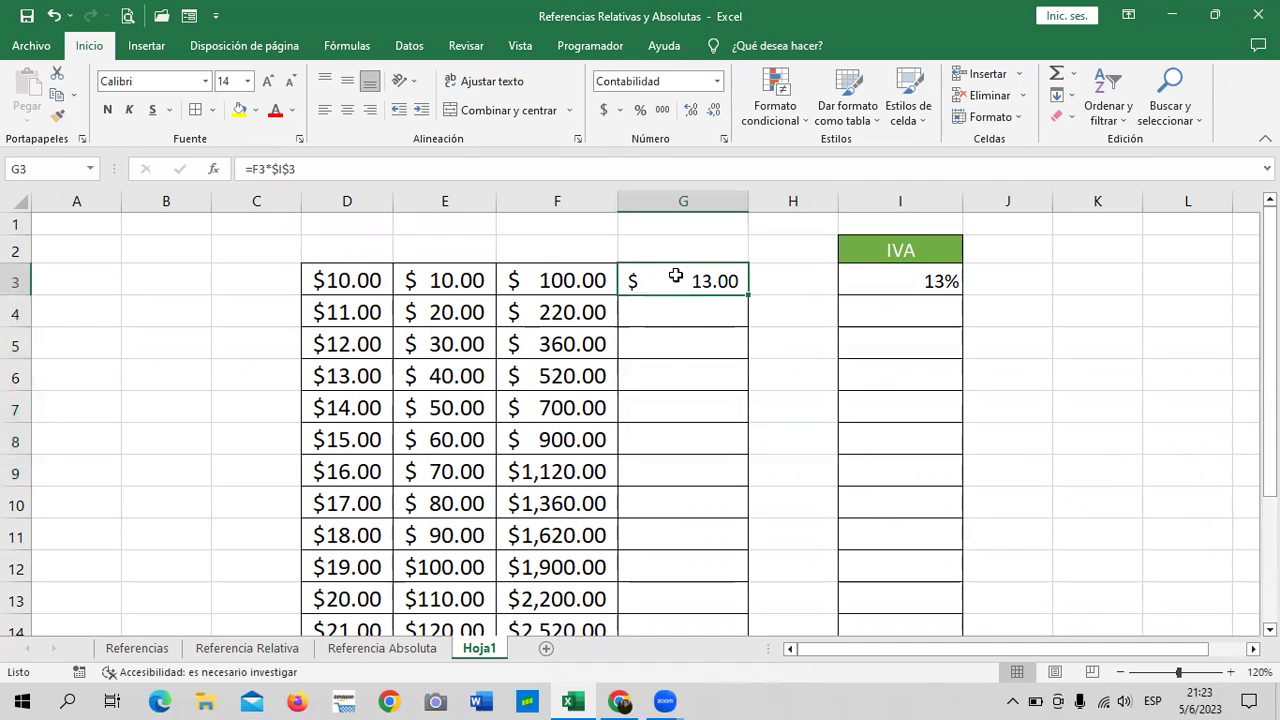
{"action": "left_click_drag", "start_coordinate": [681, 278], "coordinate": [640, 566]}
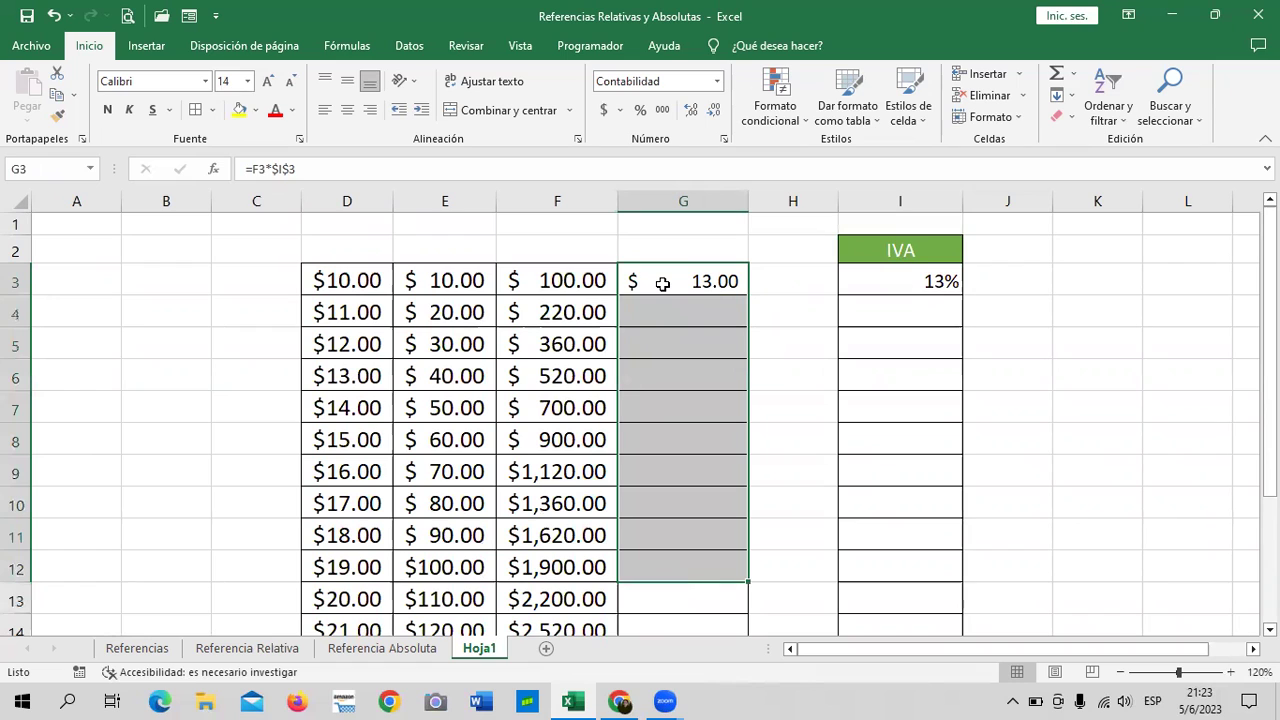
{"action": "left_click", "coordinate": [766, 320]}
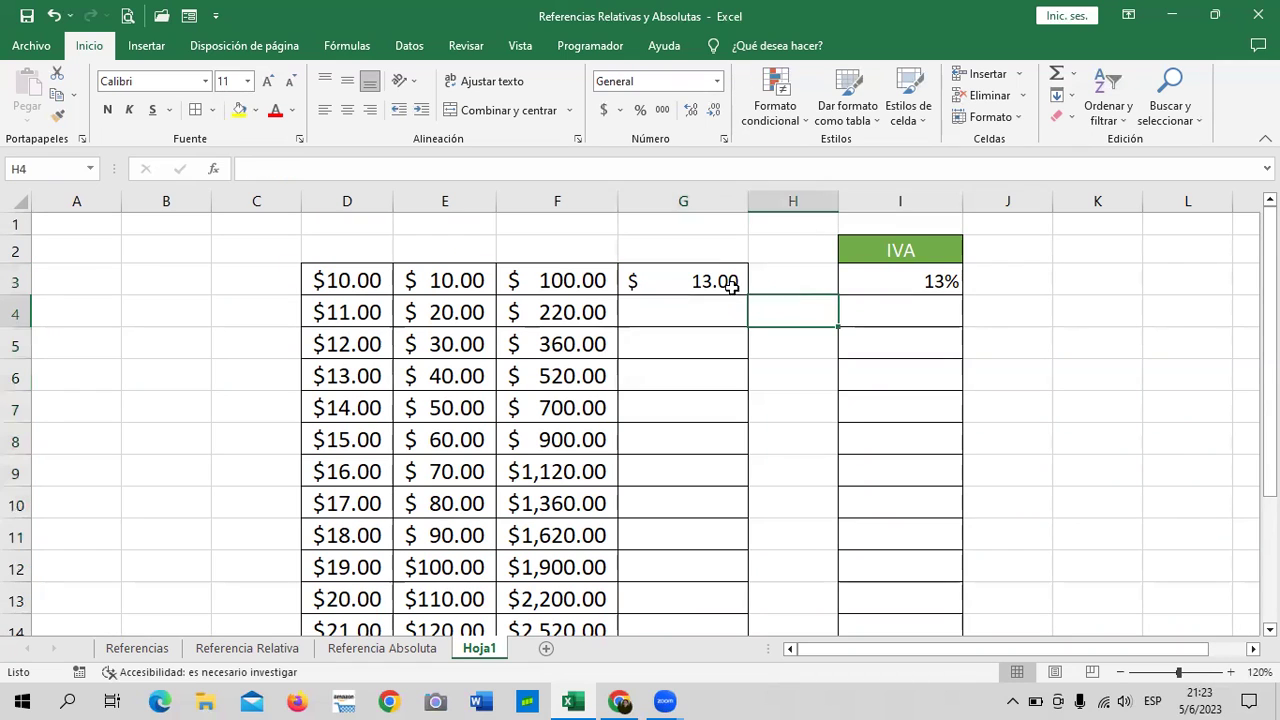
{"action": "left_click", "coordinate": [711, 293]}
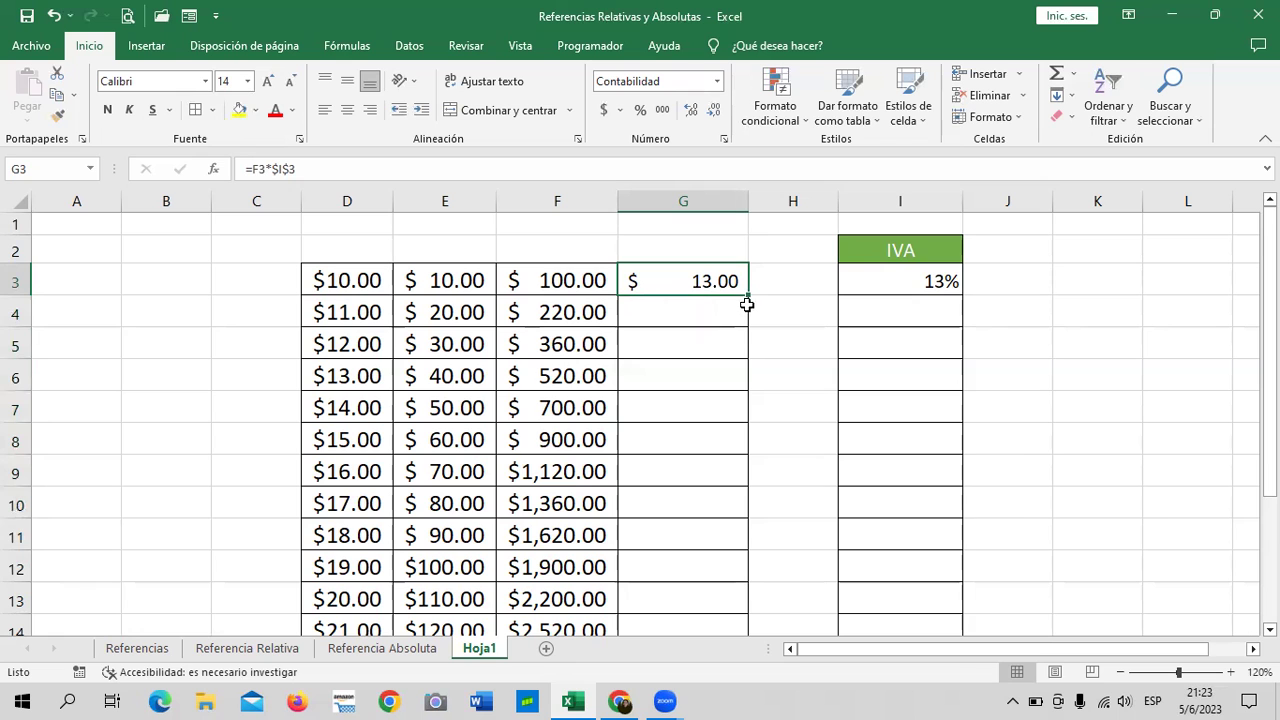
{"action": "left_click_drag", "start_coordinate": [748, 298], "coordinate": [733, 597]}
{"action": "left_click", "coordinate": [797, 435]}
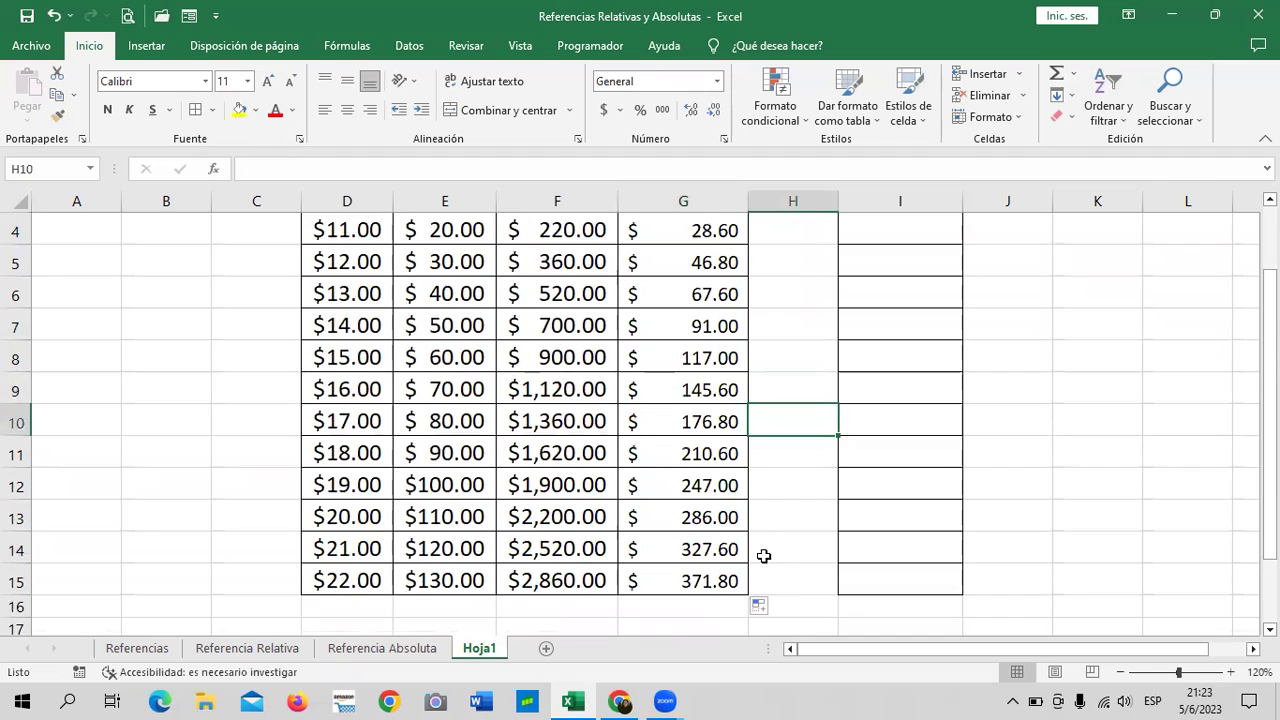
{"action": "scroll", "coordinate": [763, 556], "scroll_direction": "up", "scroll_amount": 1}
{"action": "left_click", "coordinate": [774, 379]}
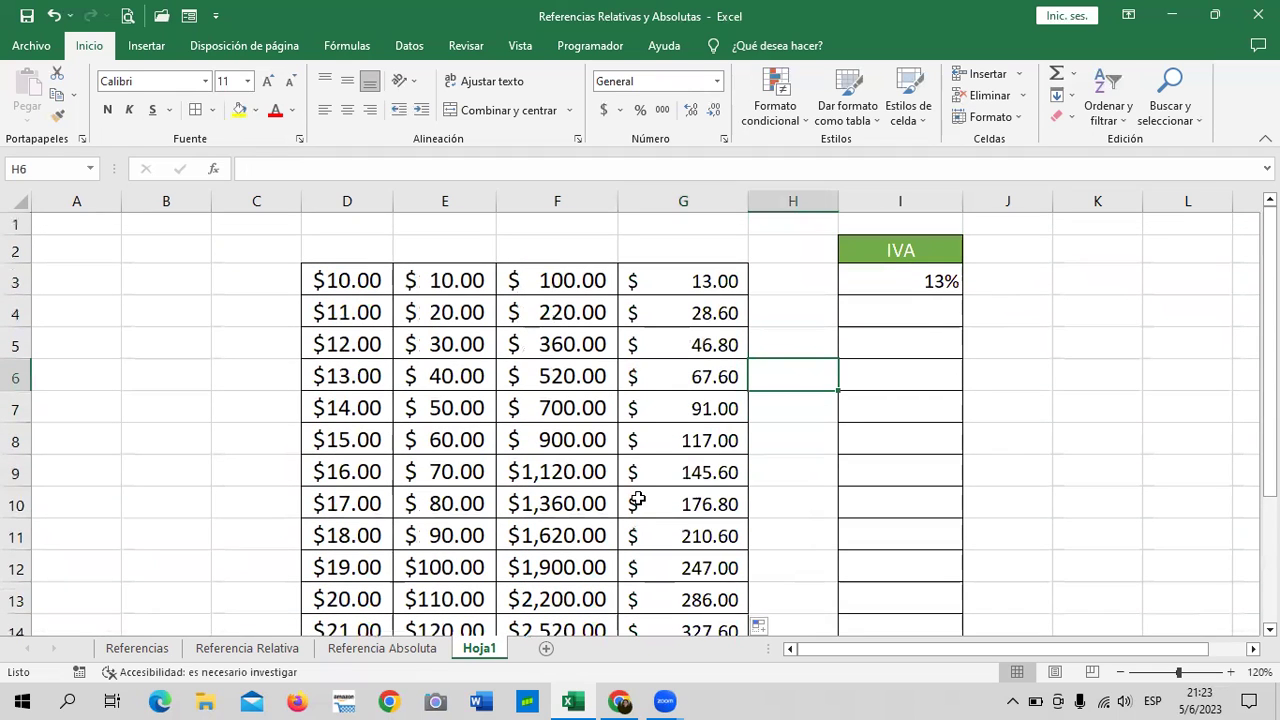
{"action": "left_click", "coordinate": [1072, 345]}
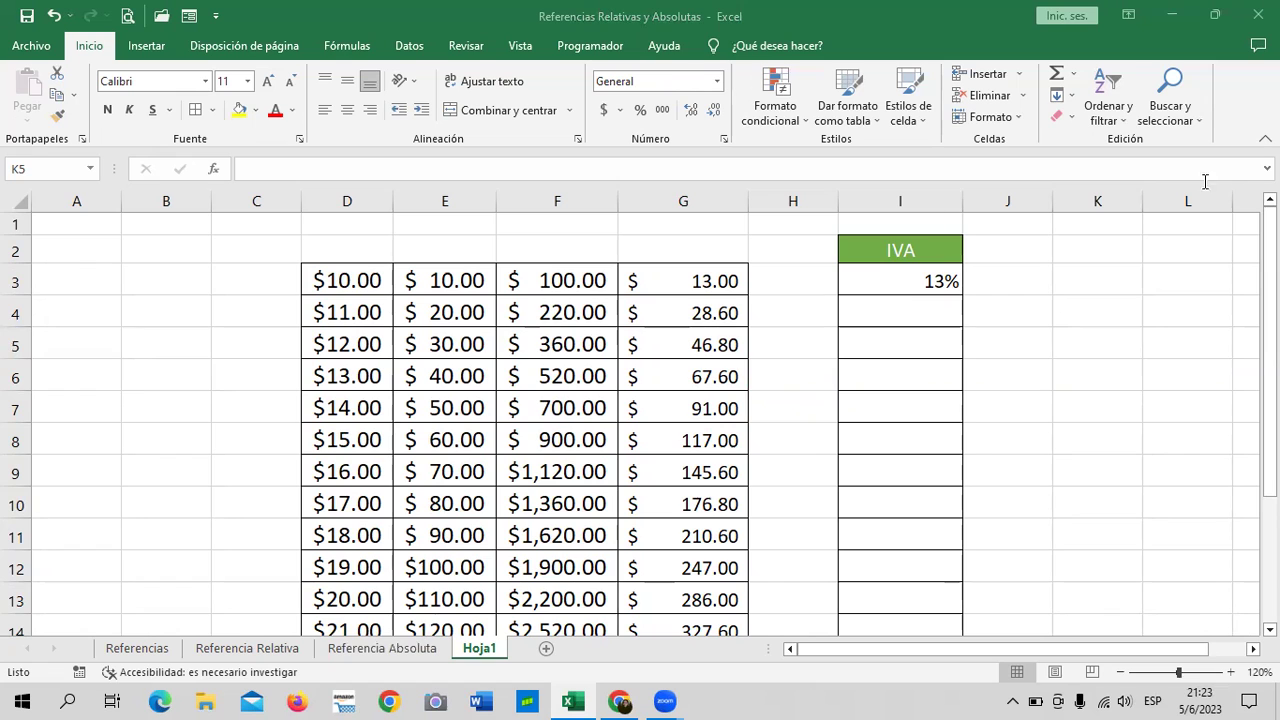
{"action": "left_click", "coordinate": [112, 664]}
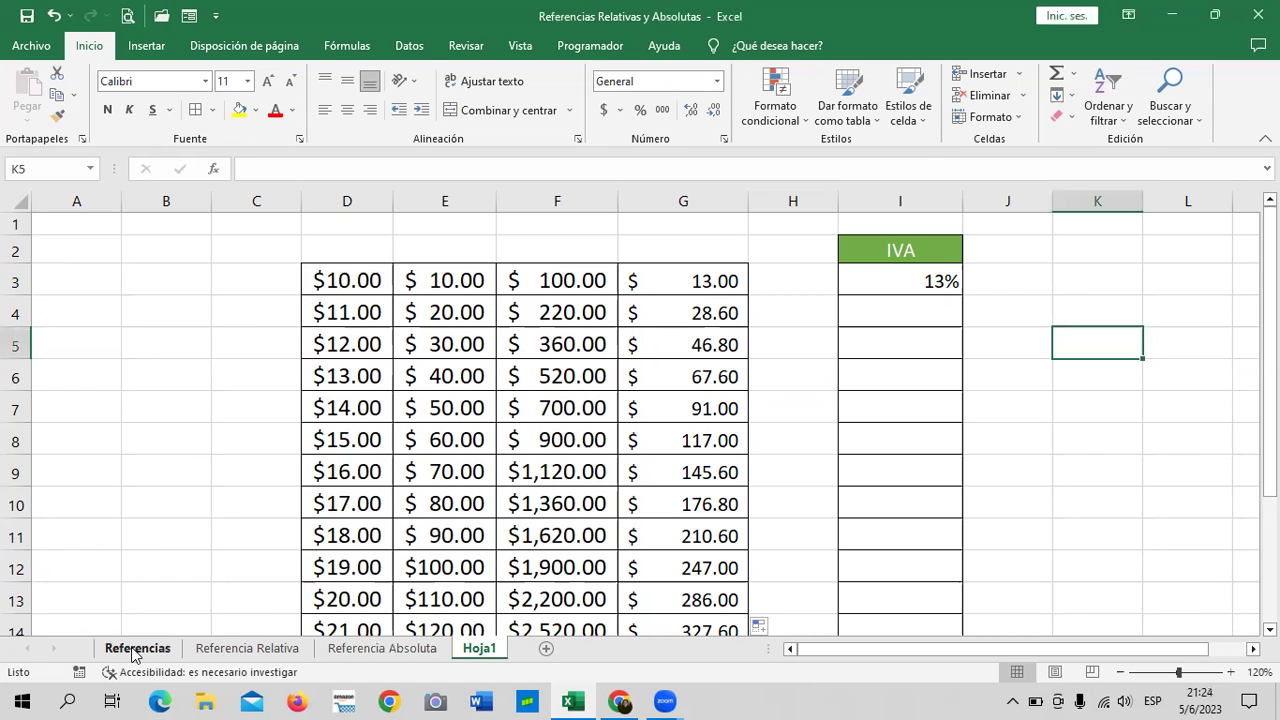
{"action": "left_click", "coordinate": [132, 650]}
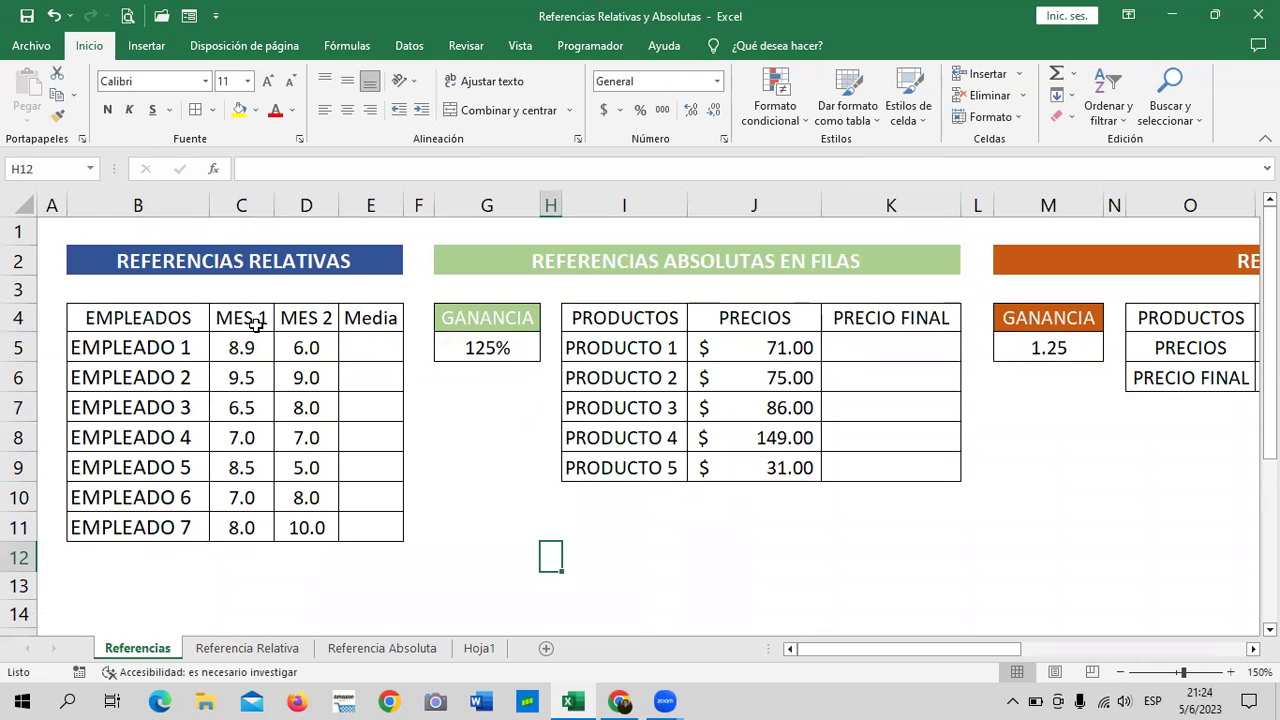
{"action": "left_click", "coordinate": [934, 343]}
{"action": "left_click_drag", "start_coordinate": [938, 649], "coordinate": [1151, 649]}
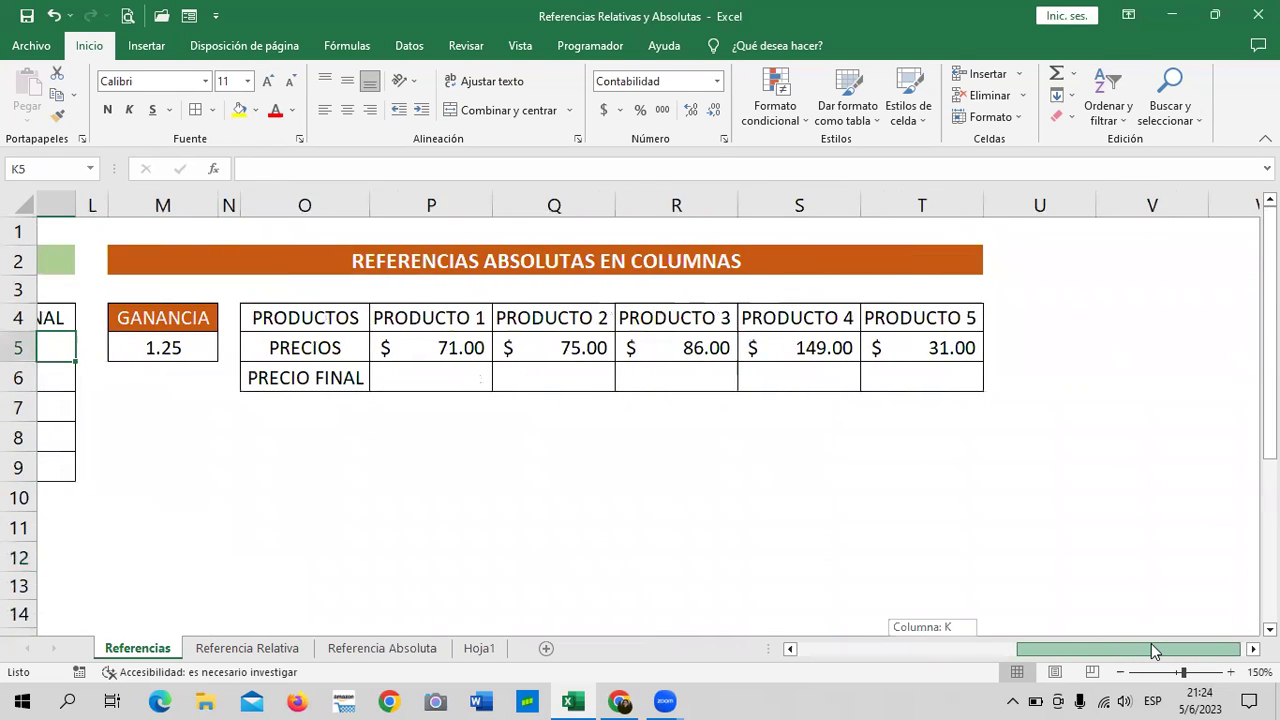
{"action": "mouse_move", "coordinate": [1151, 649]}
{"action": "left_mouse_down"}
{"action": "mouse_move", "coordinate": [937, 657]}
{"action": "mouse_move", "coordinate": [1143, 637]}
{"action": "mouse_move", "coordinate": [982, 636]}
{"action": "left_mouse_up"}
{"action": "left_click", "coordinate": [846, 440]}
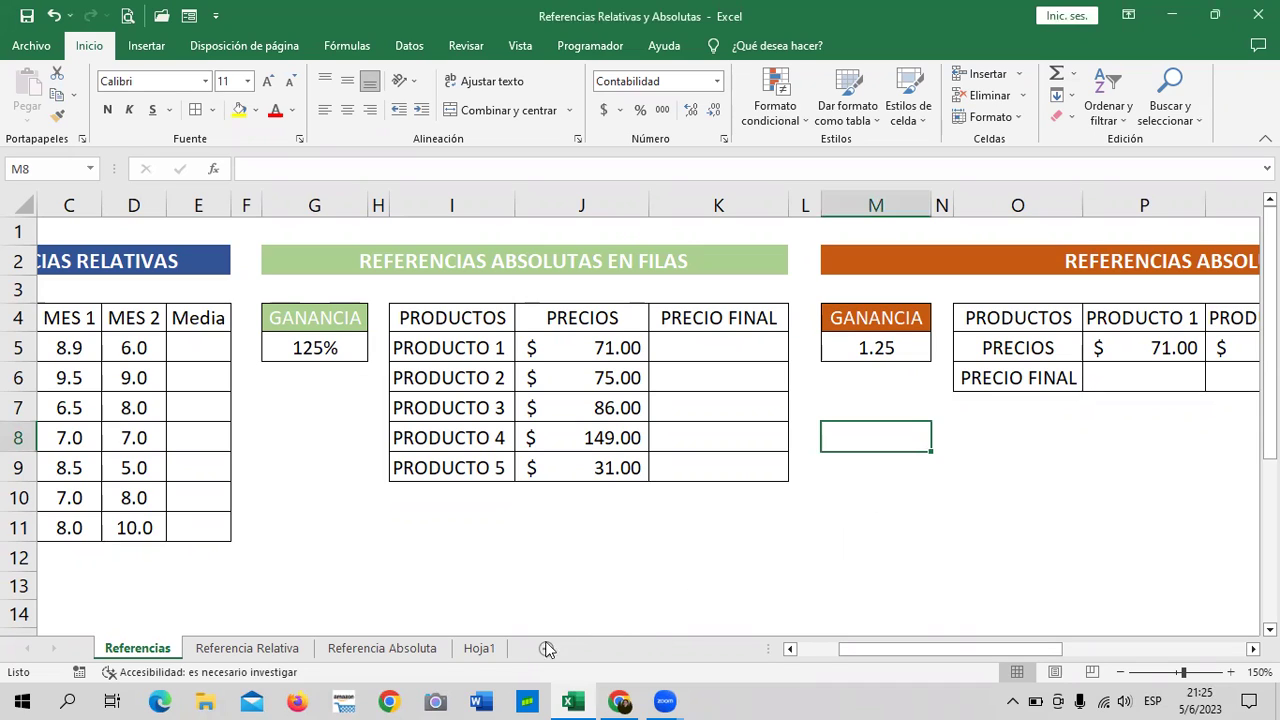
{"action": "left_click", "coordinate": [489, 650]}
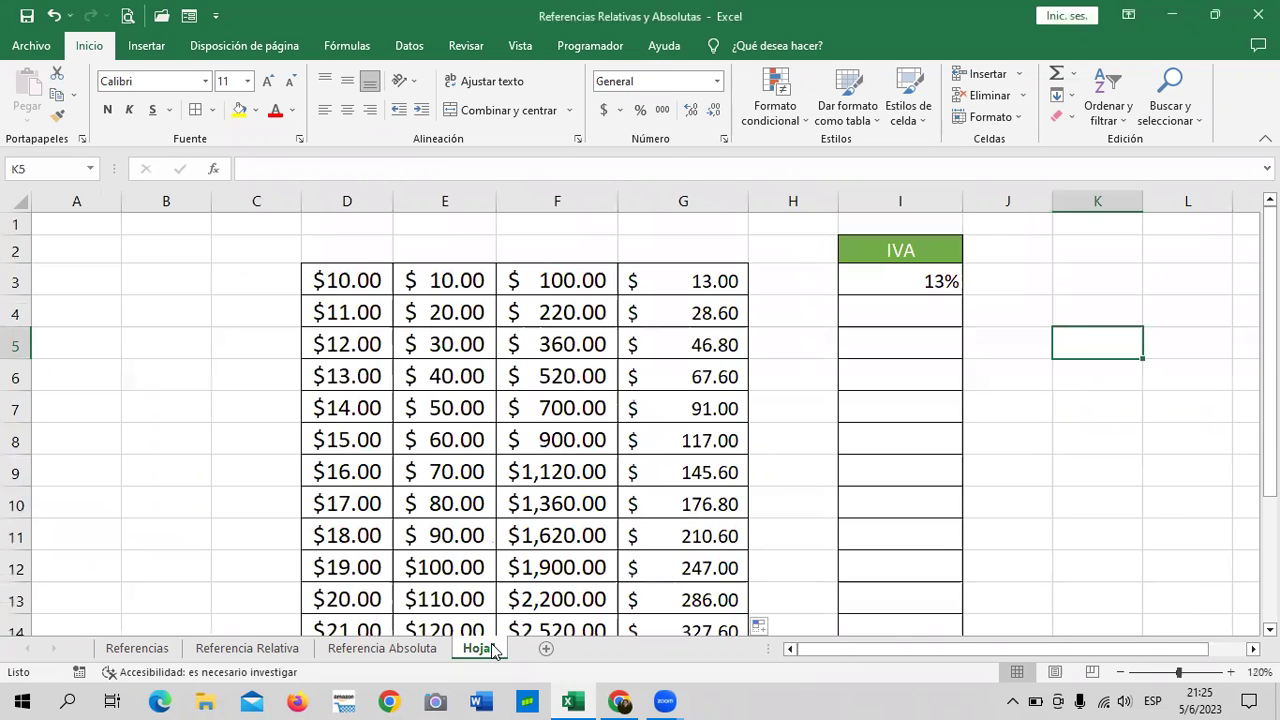
{"action": "scroll", "coordinate": [640, 537], "scroll_direction": "down", "scroll_amount": 3}
{"action": "scroll", "coordinate": [638, 540], "scroll_direction": "up", "scroll_amount": 2}
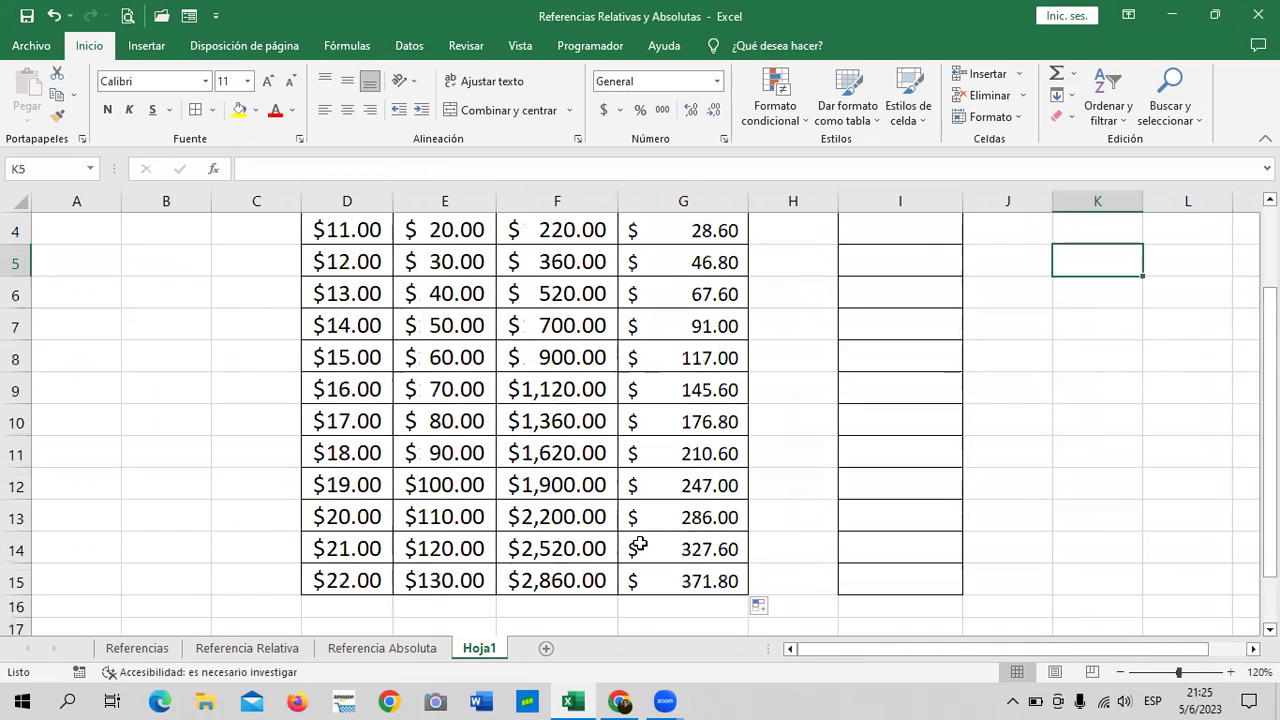
{"action": "scroll", "coordinate": [638, 545], "scroll_direction": "up", "scroll_amount": 2}
{"action": "scroll", "coordinate": [637, 543], "scroll_direction": "up", "scroll_amount": 1}
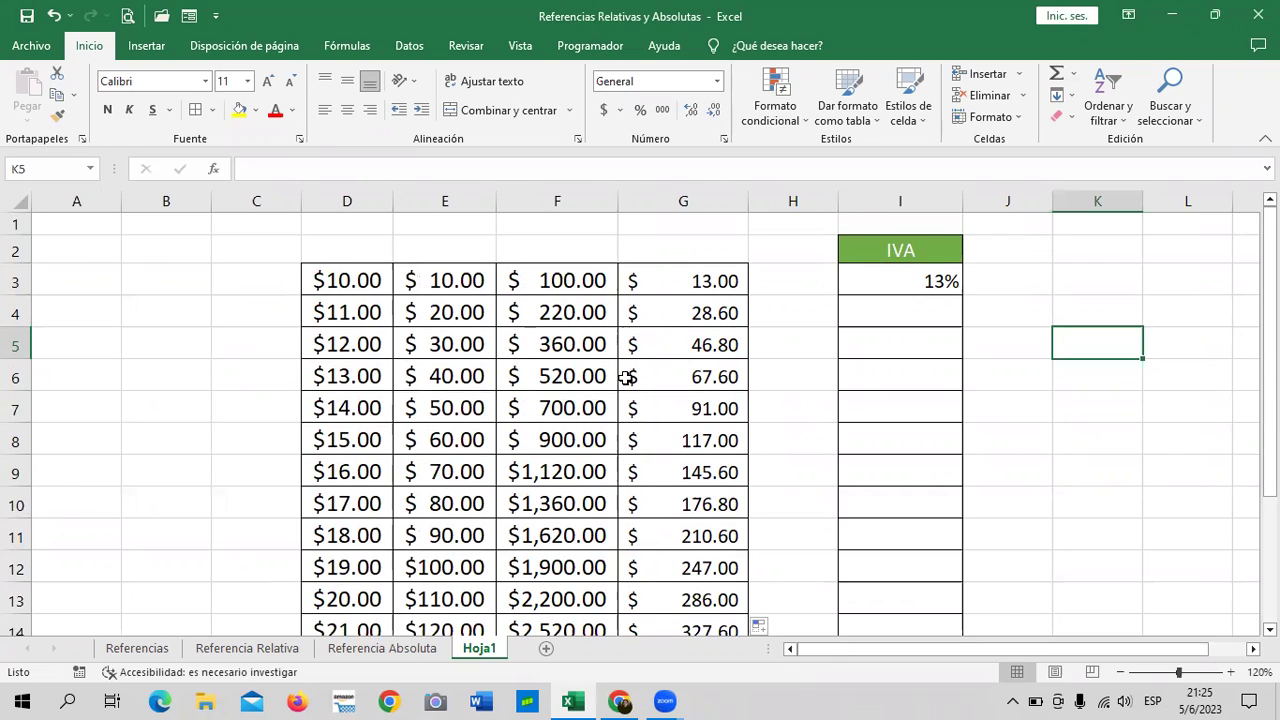
{"action": "scroll", "coordinate": [627, 377], "scroll_direction": "down", "scroll_amount": 2}
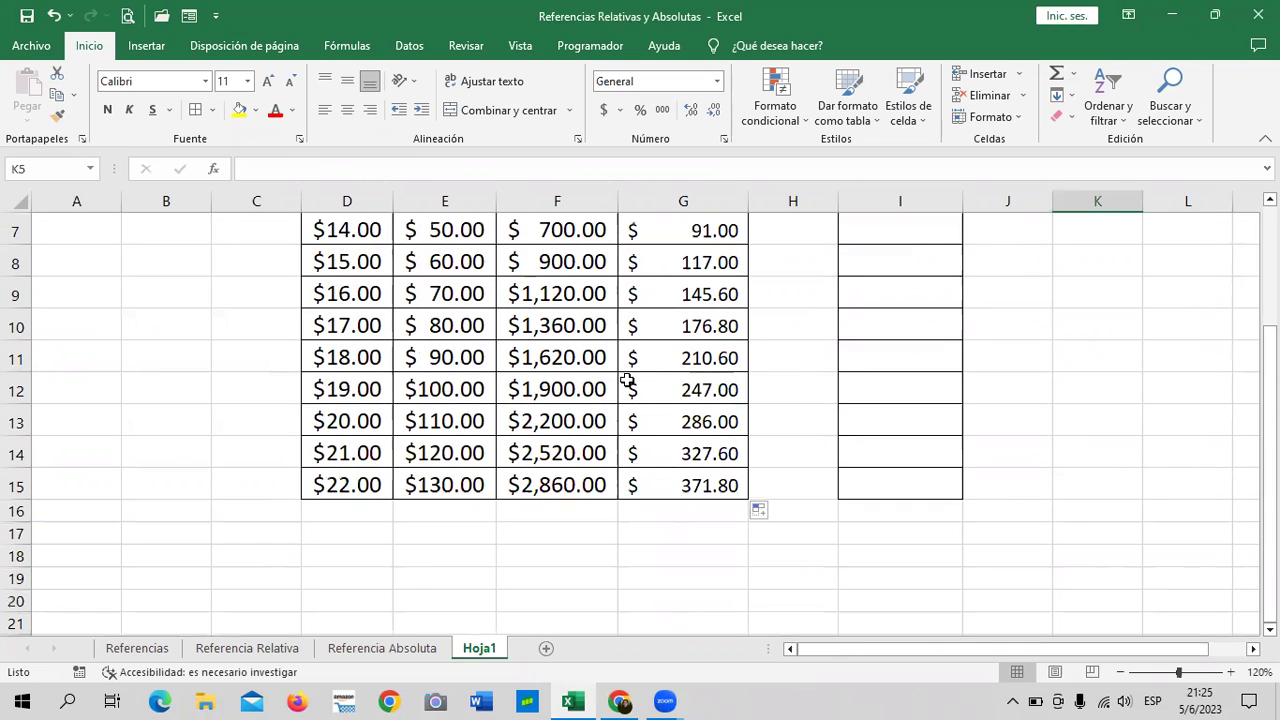
{"action": "scroll", "coordinate": [627, 379], "scroll_direction": "up", "scroll_amount": 1}
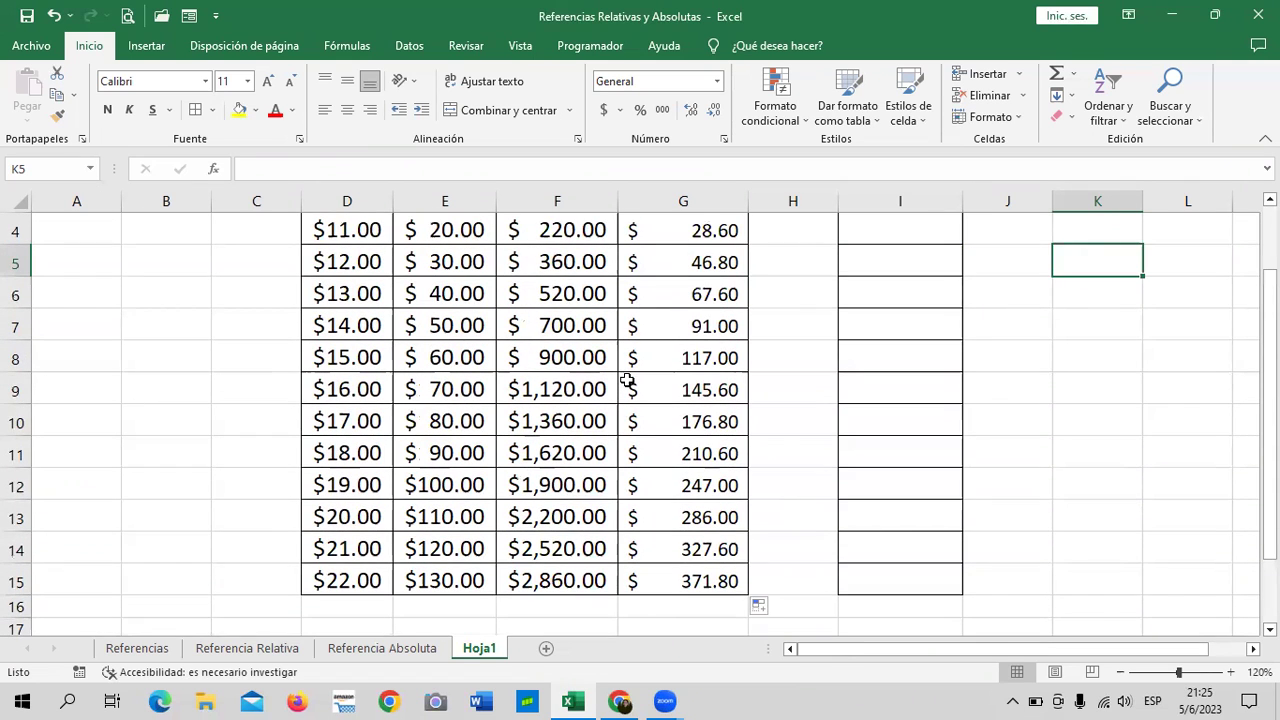
{"action": "scroll", "coordinate": [627, 380], "scroll_direction": "up", "scroll_amount": 1}
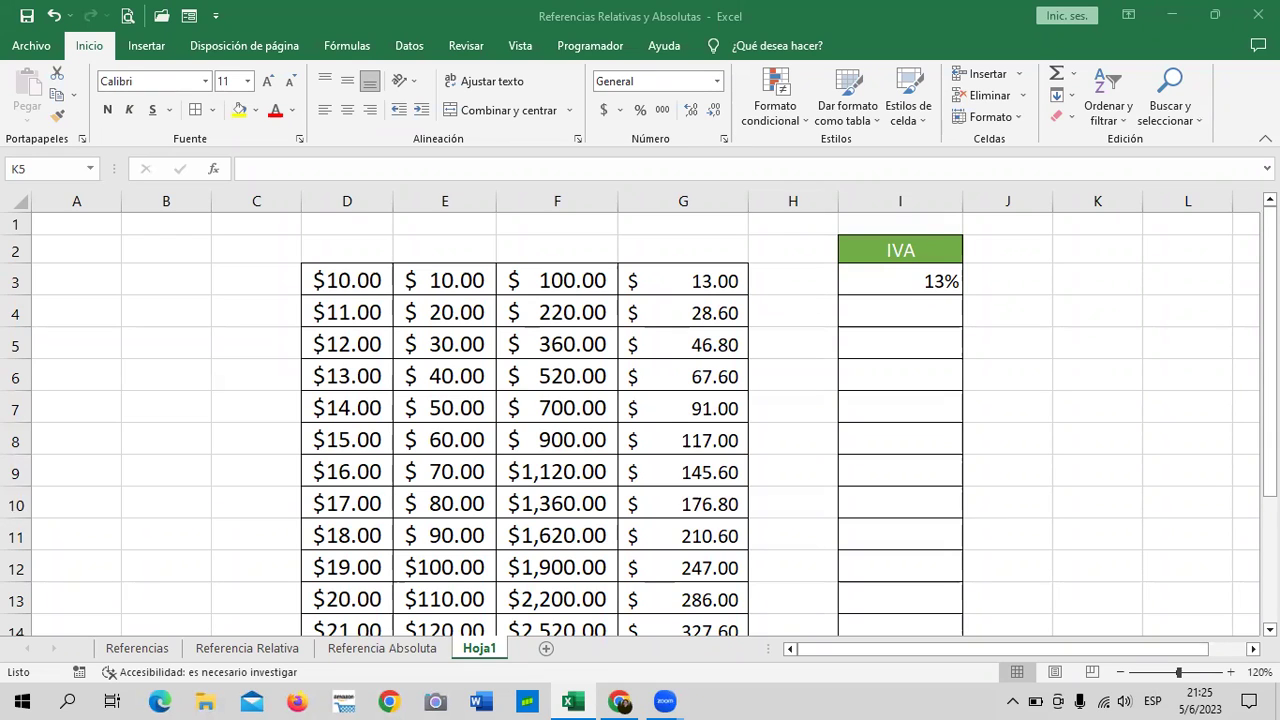
{"action": "key", "text": "Caps_Lock"}
{"action": "left_click", "coordinate": [1074, 284]}
{"action": "left_click", "coordinate": [887, 283]}
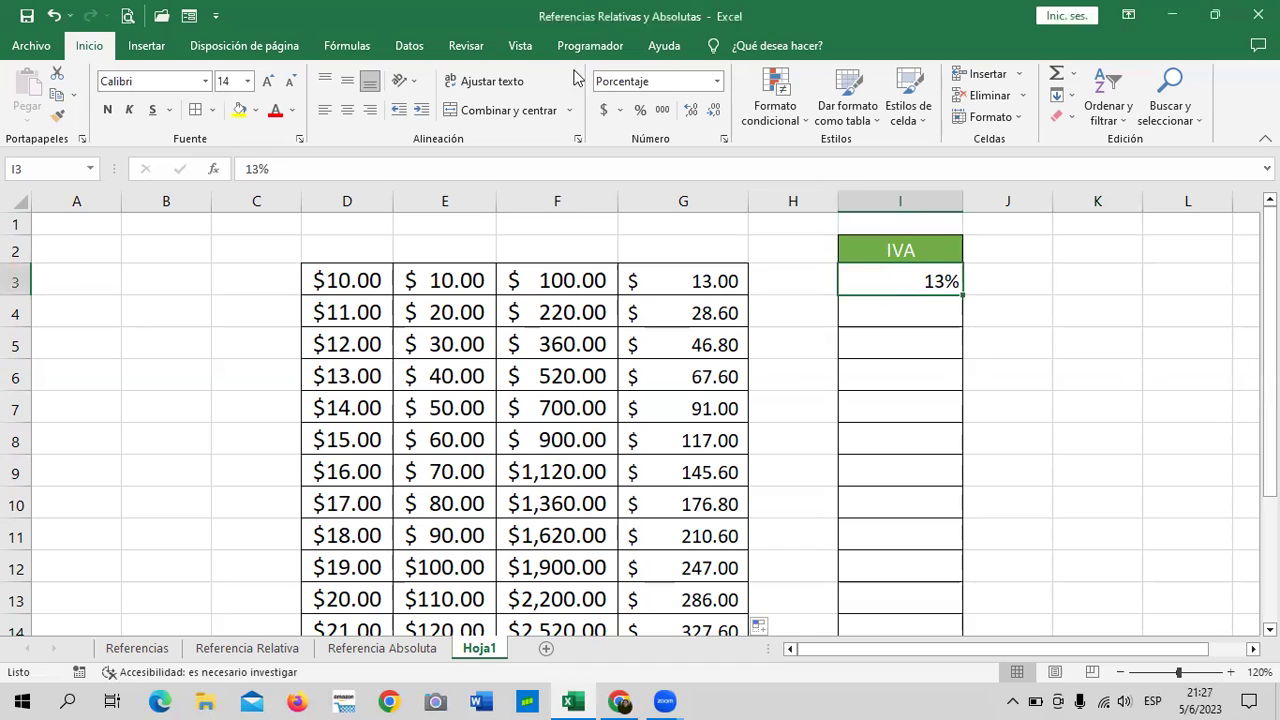
{"action": "left_click", "coordinate": [712, 281]}
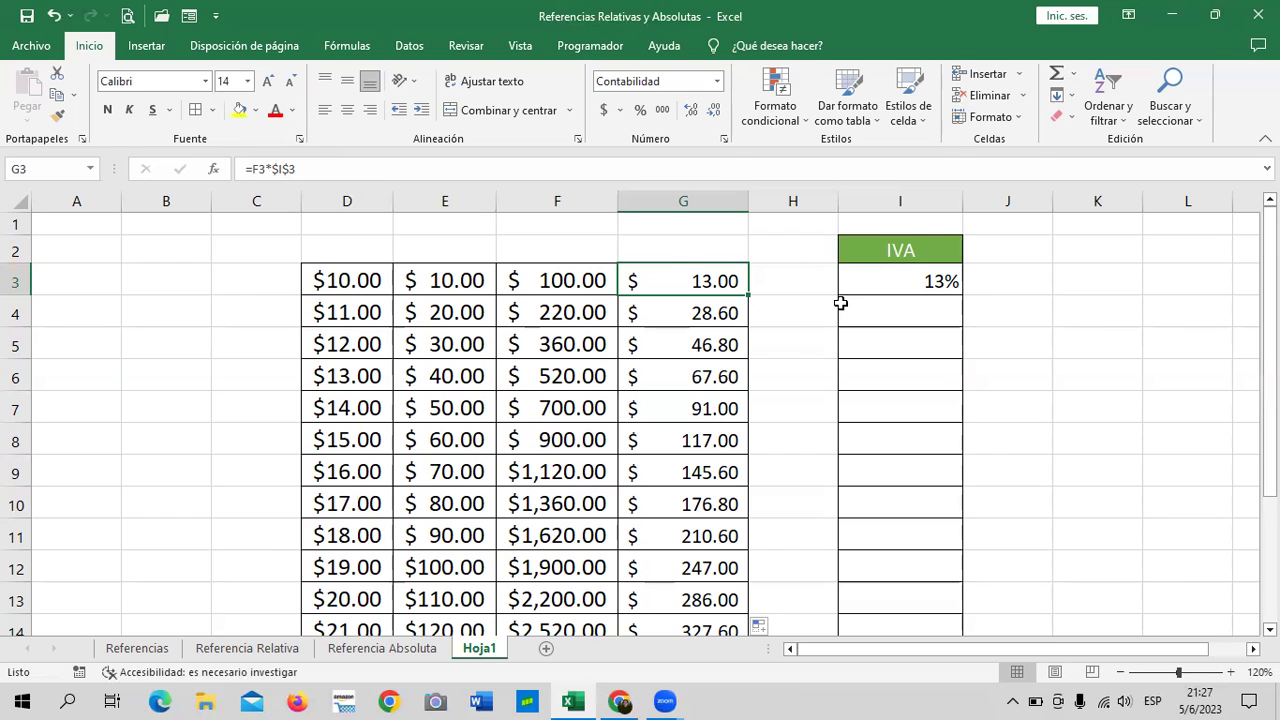
{"action": "left_click", "coordinate": [788, 343]}
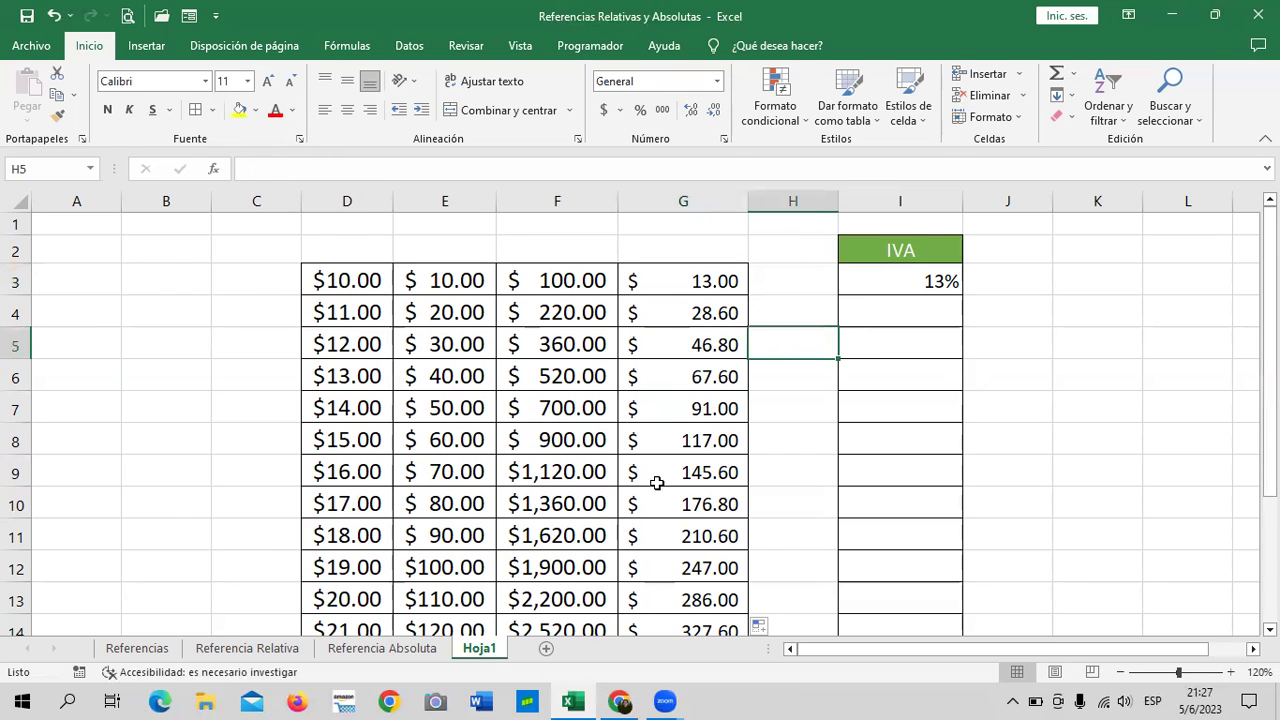
{"action": "scroll", "coordinate": [660, 482], "scroll_direction": "down", "scroll_amount": 1}
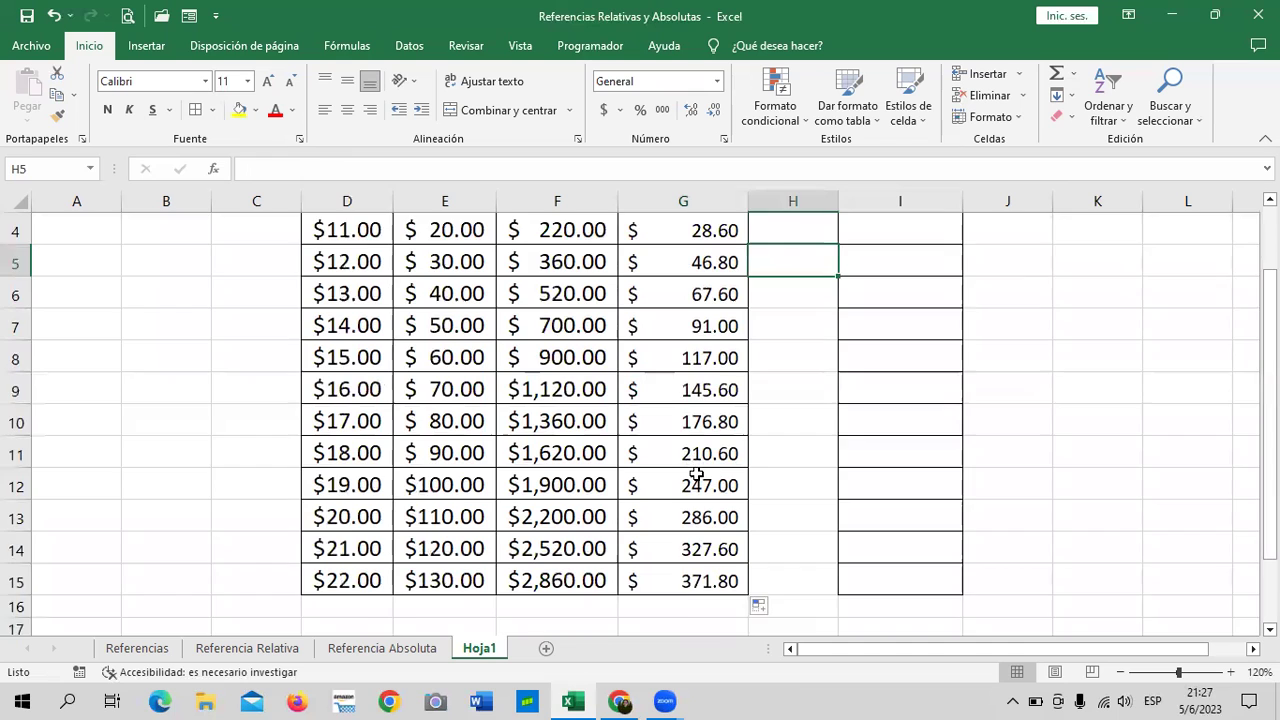
{"action": "scroll", "coordinate": [694, 474], "scroll_direction": "up", "scroll_amount": 1}
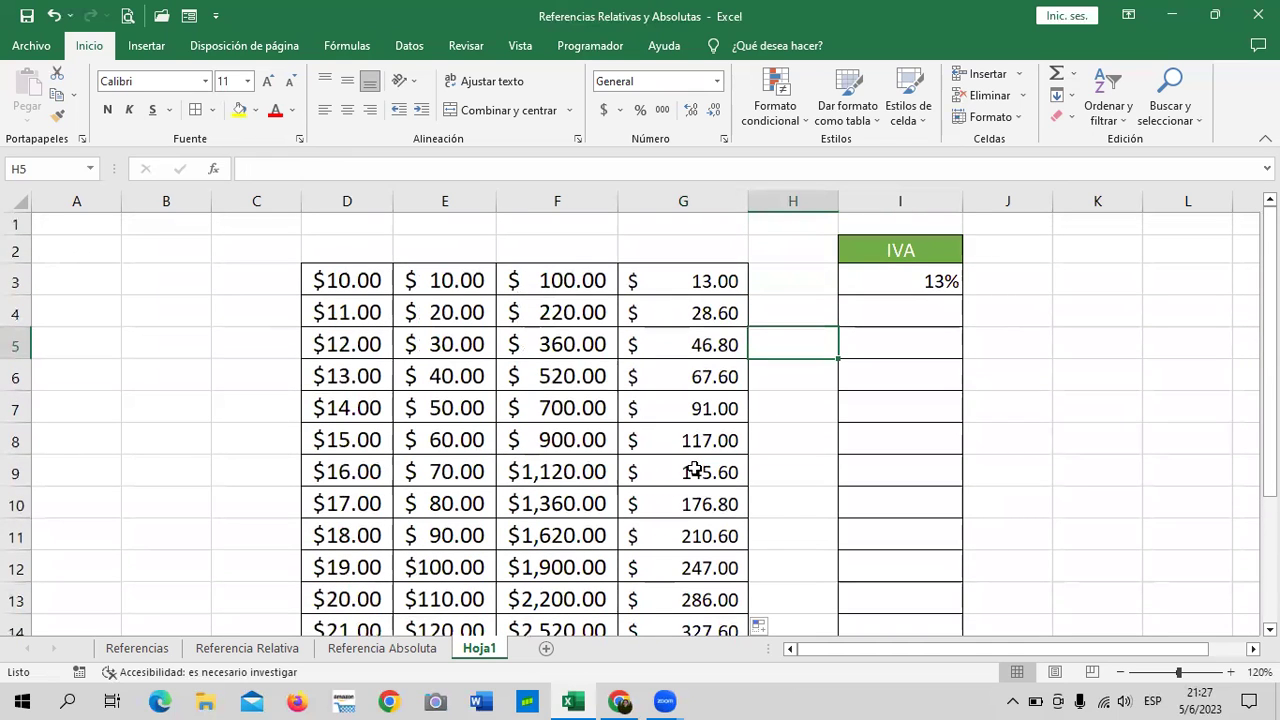
{"action": "left_click", "coordinate": [897, 279]}
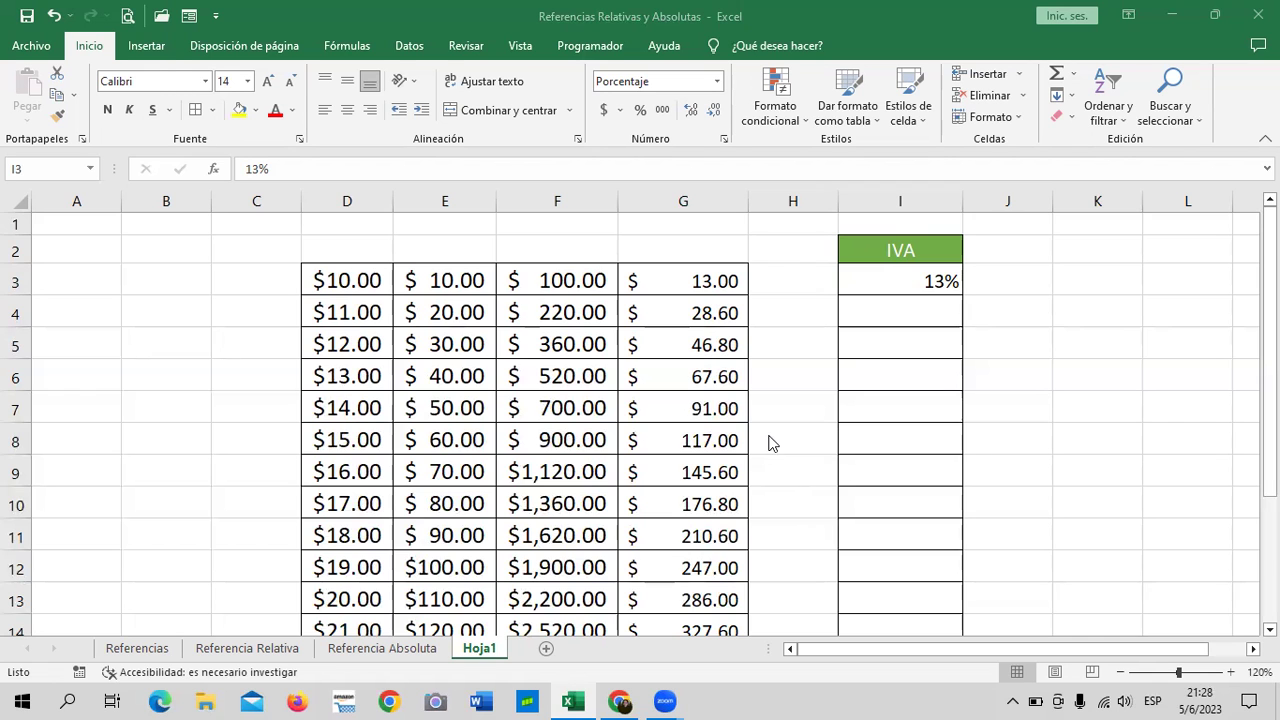
{"action": "scroll", "coordinate": [771, 443], "scroll_direction": "down", "scroll_amount": 1}
{"action": "scroll", "coordinate": [668, 483], "scroll_direction": "up", "scroll_amount": 1}
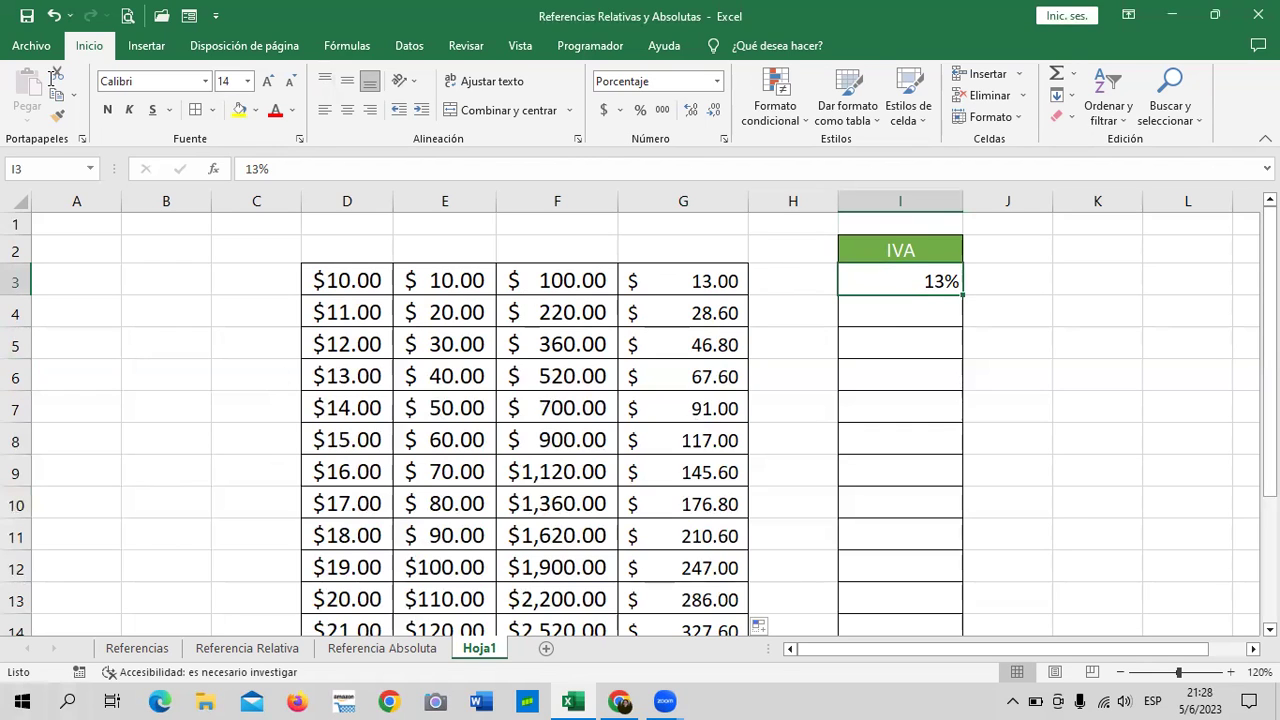
Switch to the Referencias sheet and scroll right to its absolute-reference tables
{"action": "left_click", "coordinate": [1107, 301]}
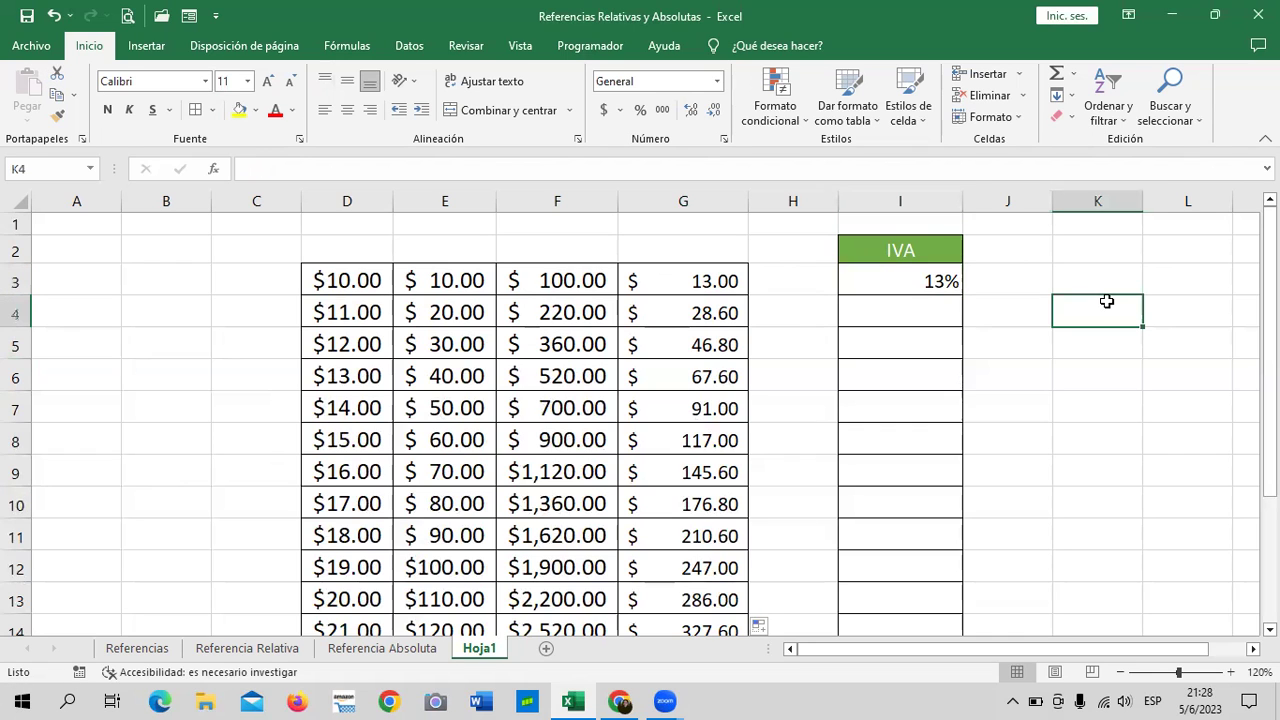
{"action": "left_click", "coordinate": [158, 652]}
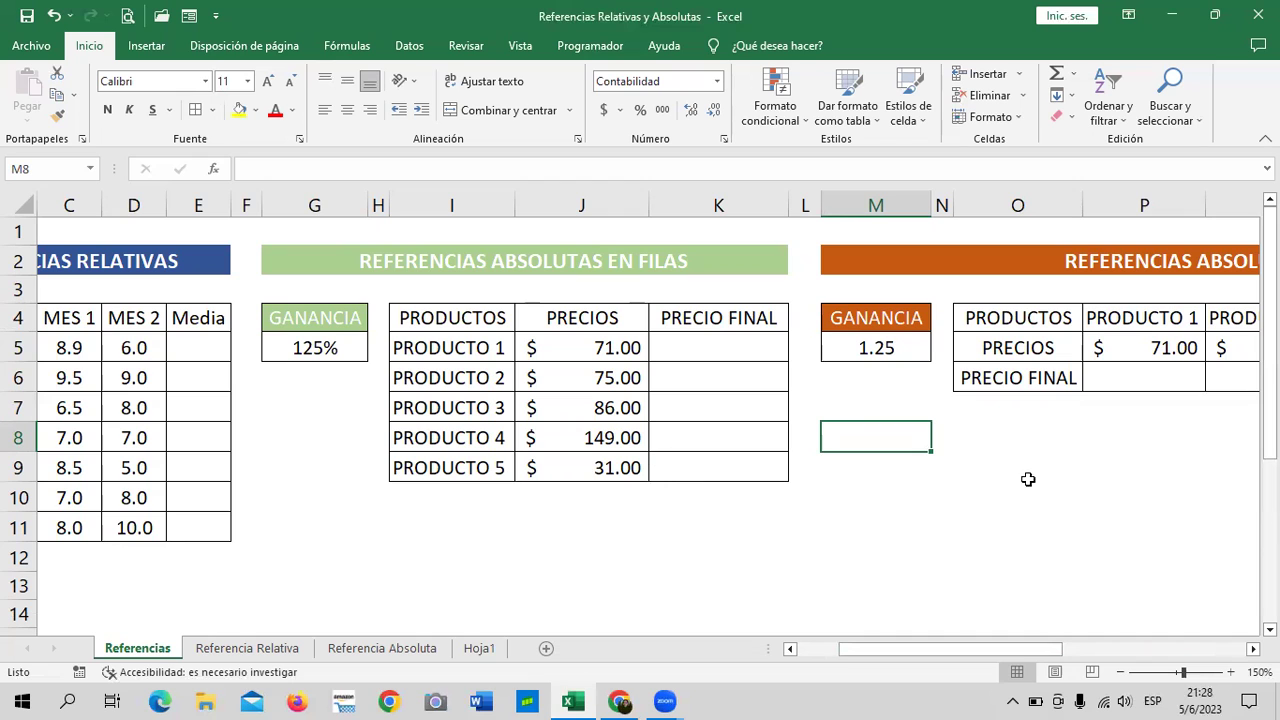
{"action": "left_click_drag", "start_coordinate": [993, 655], "coordinate": [1076, 648]}
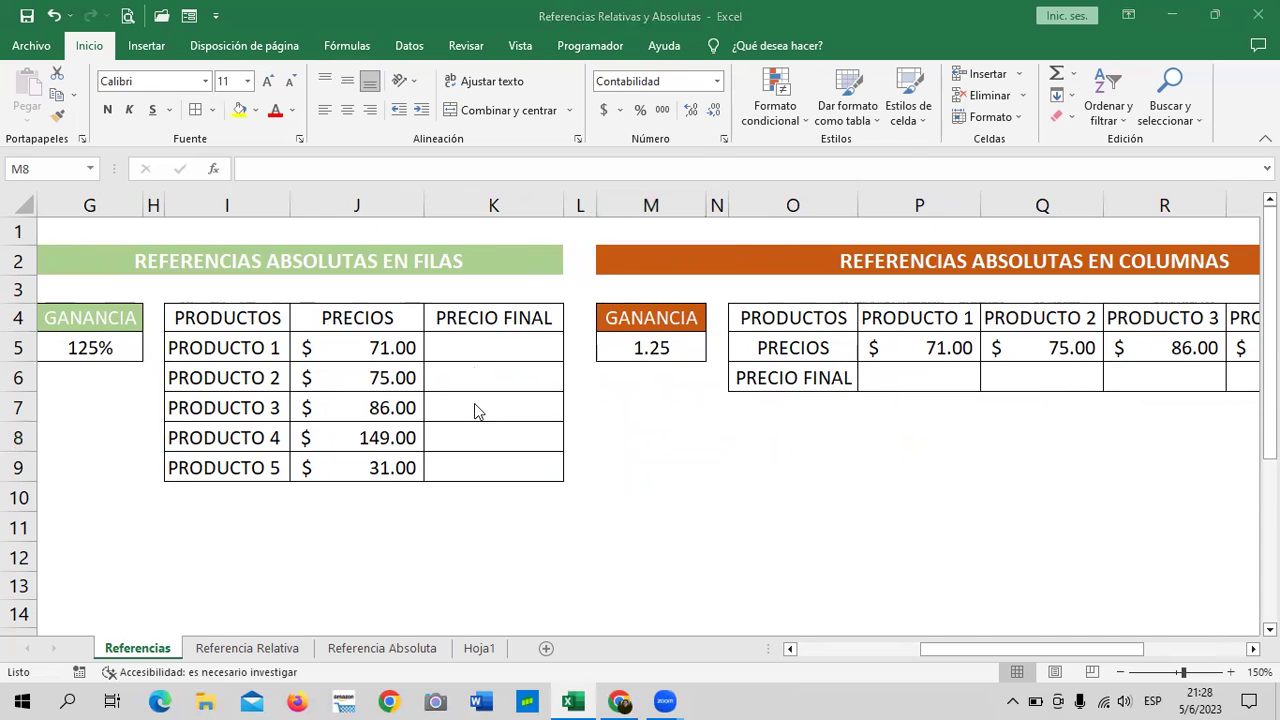
Return to Hoja1 and review the 13% rate in I3 and G3's =F3*$I$3
{"action": "left_click", "coordinate": [480, 650]}
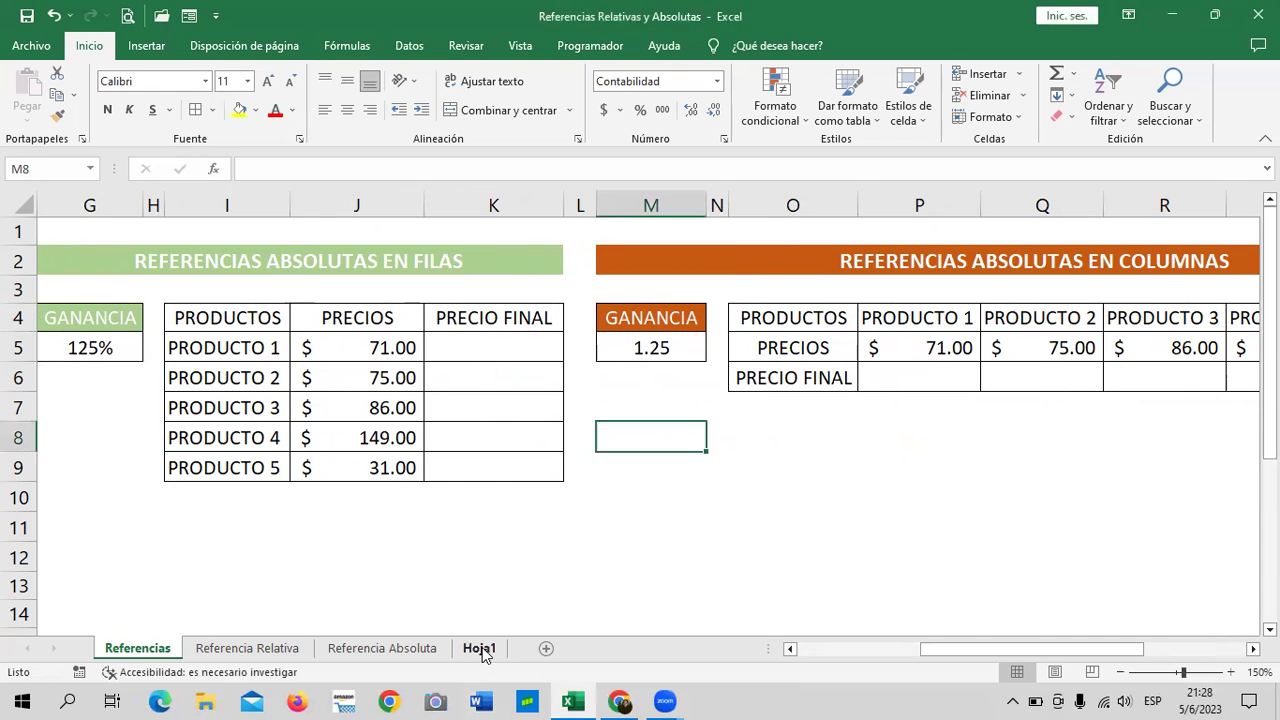
{"action": "left_click", "coordinate": [482, 652]}
{"action": "scroll", "coordinate": [870, 445], "scroll_direction": "down", "scroll_amount": 1}
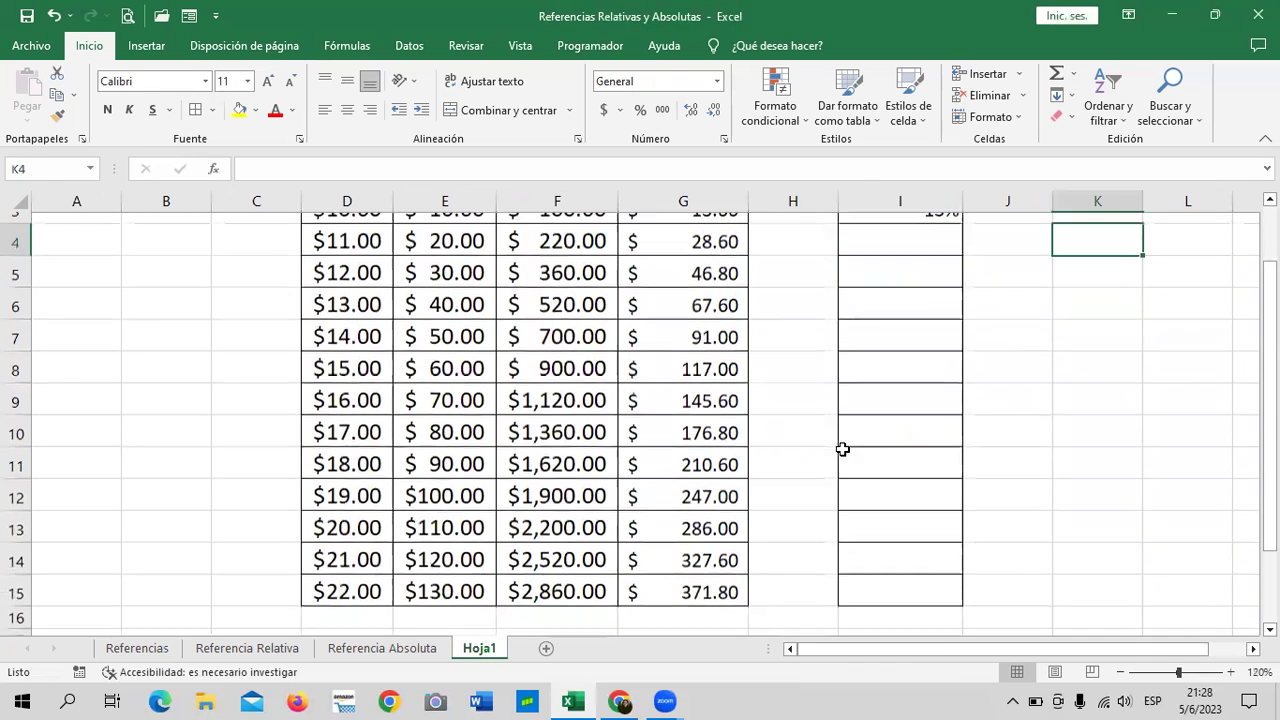
{"action": "scroll", "coordinate": [740, 430], "scroll_direction": "up", "scroll_amount": 1}
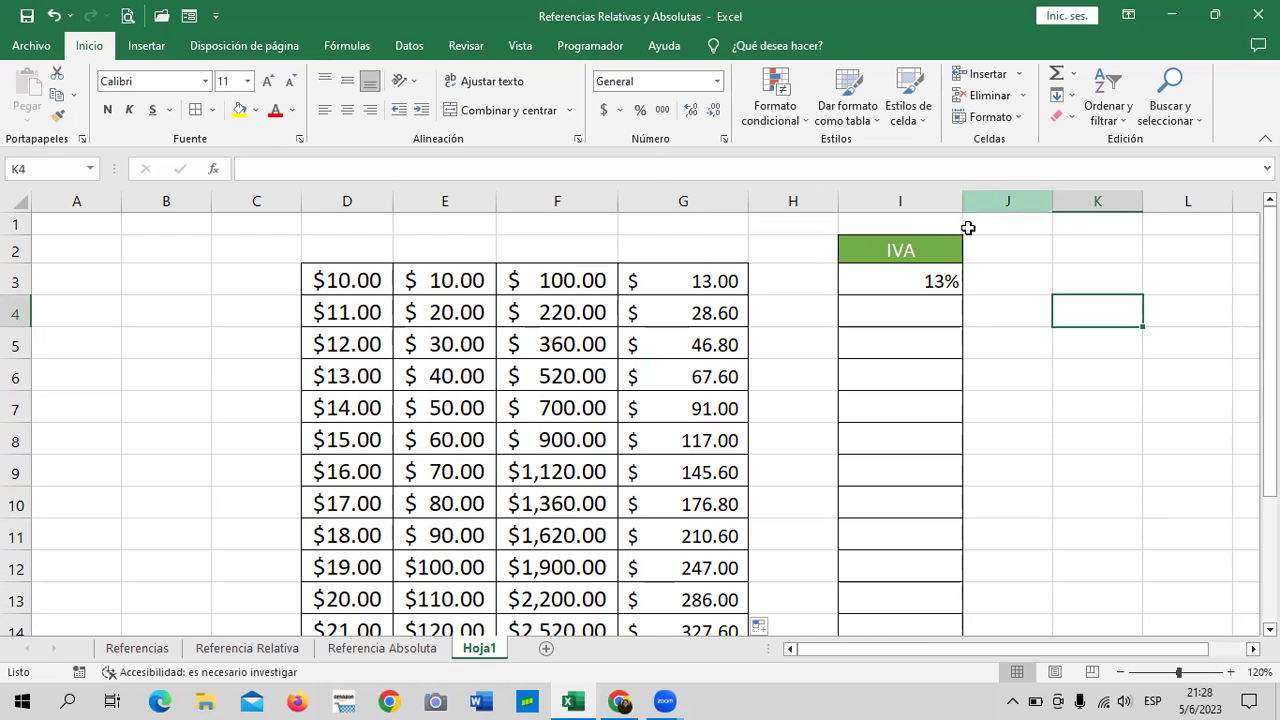
{"action": "left_click", "coordinate": [918, 283]}
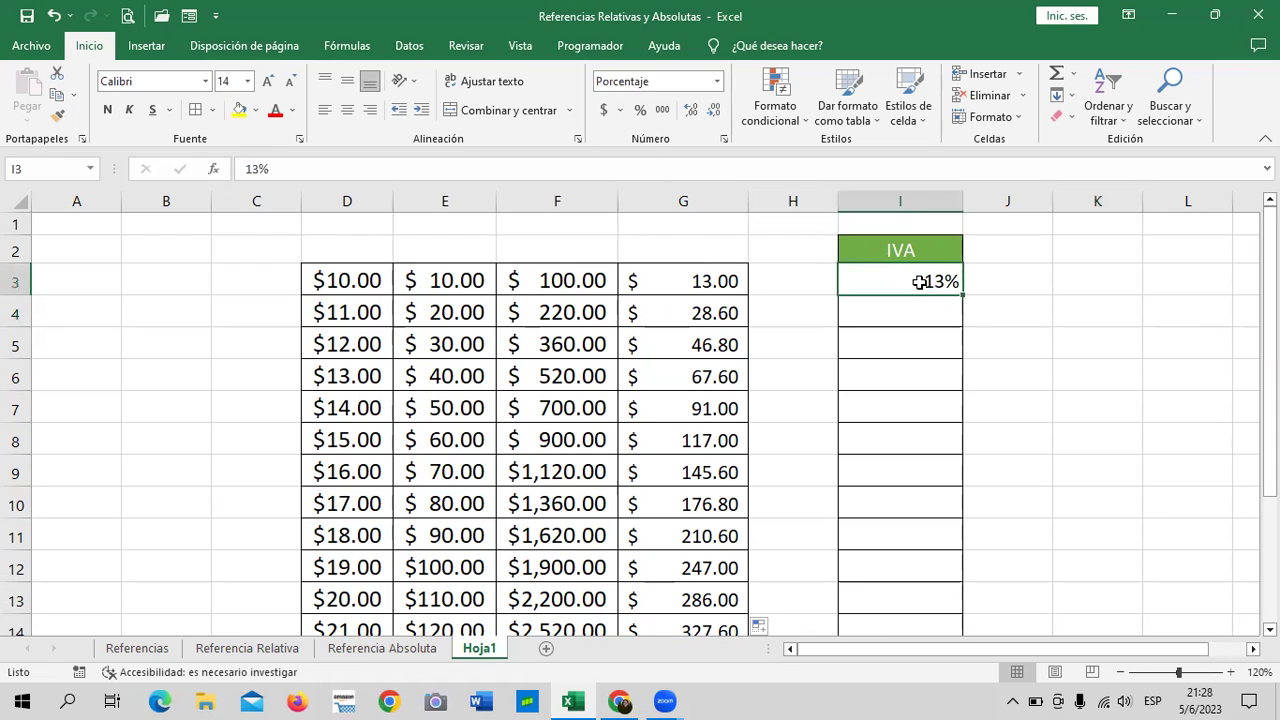
{"action": "left_click", "coordinate": [718, 281]}
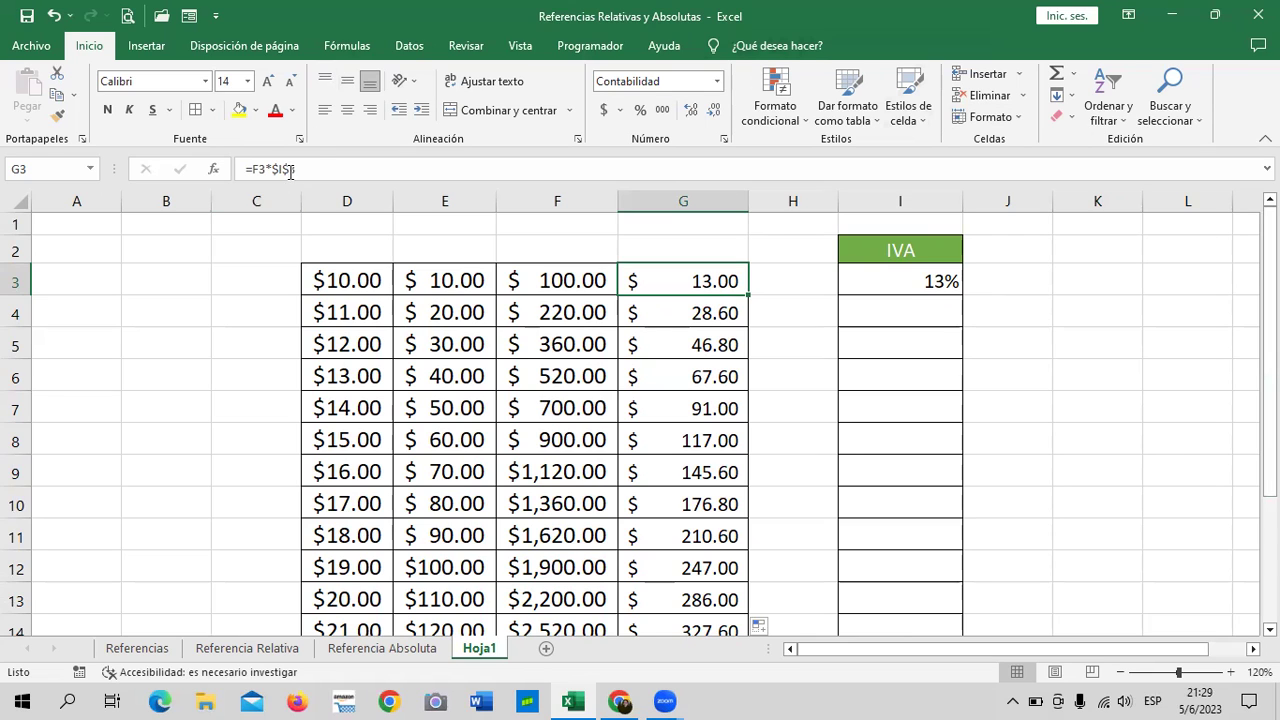
Change G3 to the mixed reference =F3*I$3 and fill it down to G15
{"action": "left_click", "coordinate": [280, 169]}
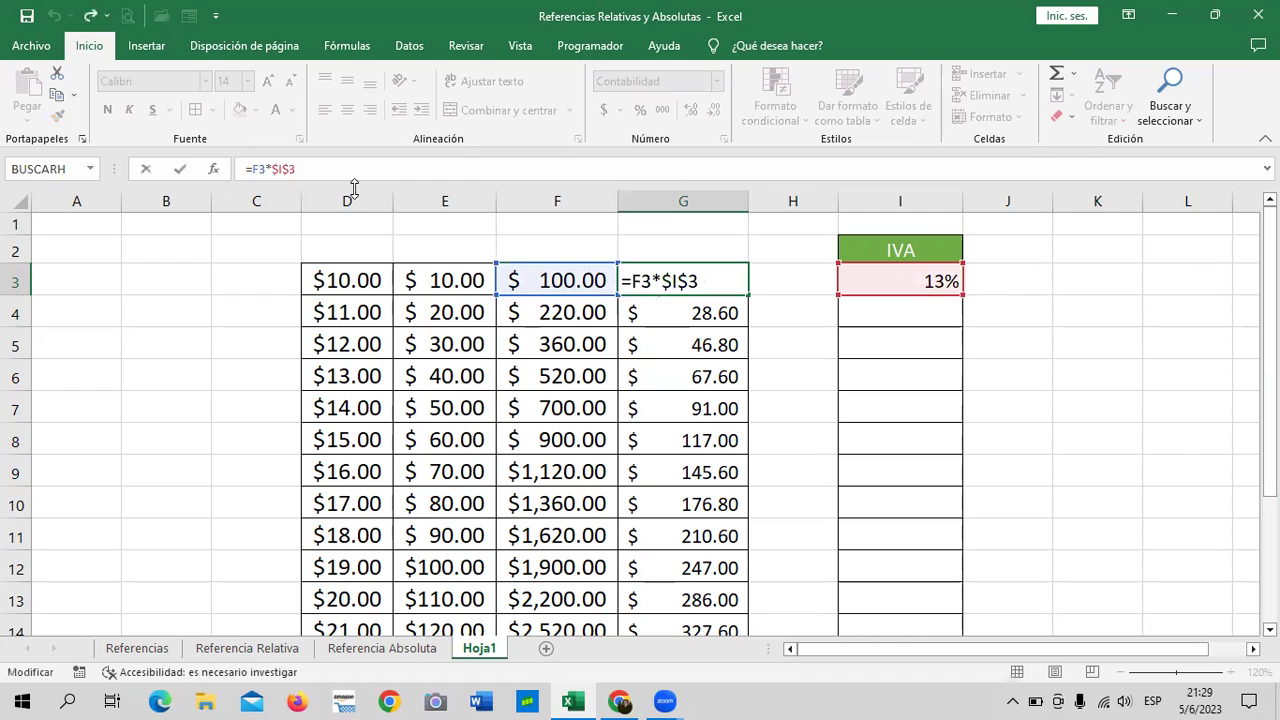
{"action": "key", "text": "BackSpace"}
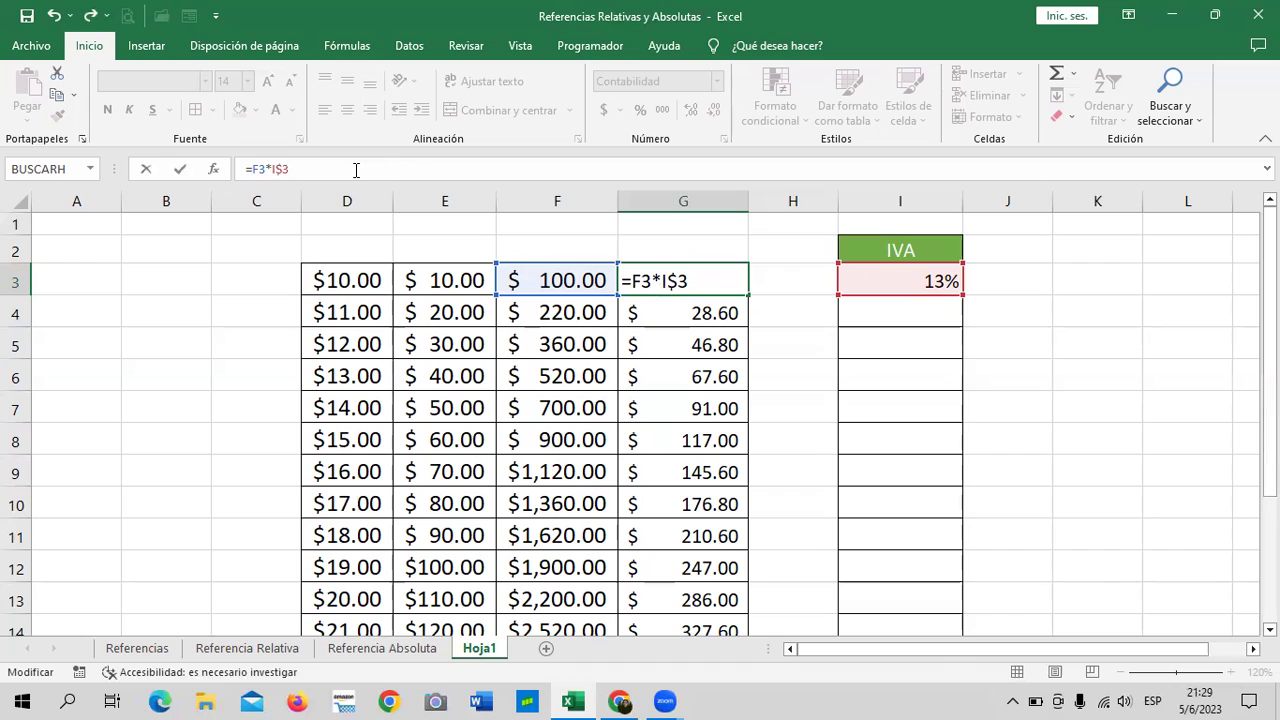
{"action": "key", "text": "Return"}
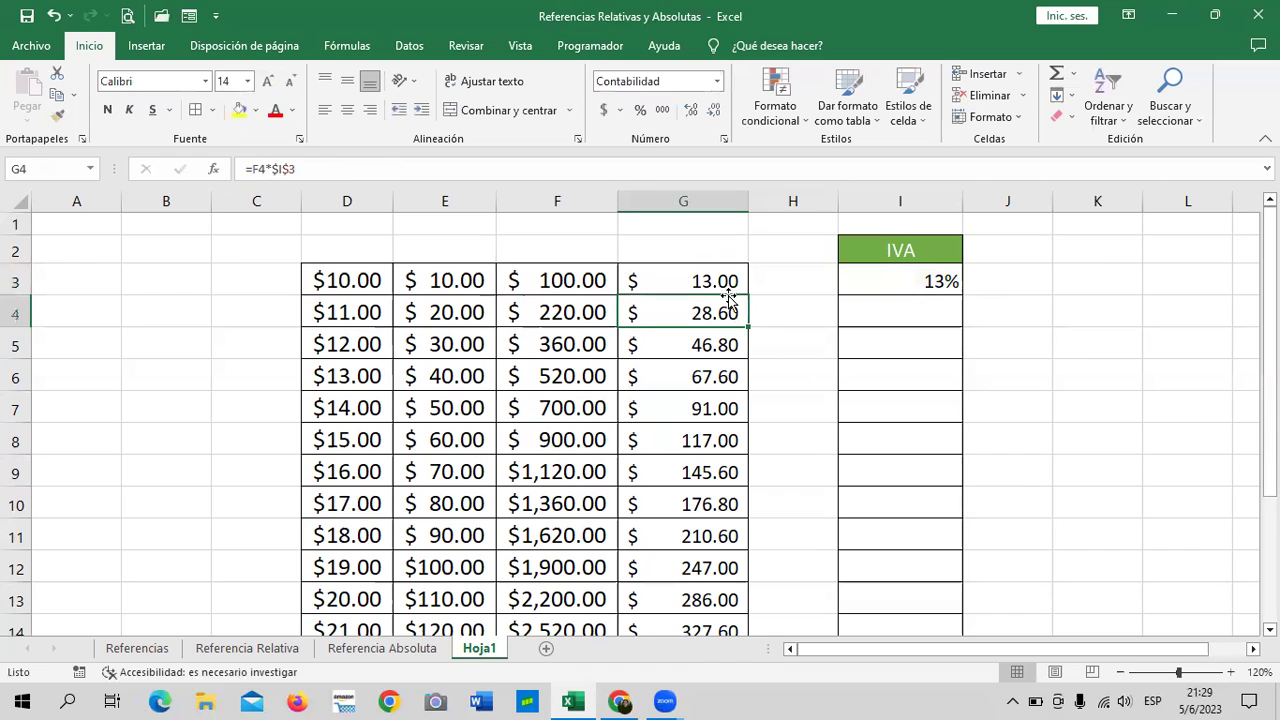
{"action": "left_click", "coordinate": [710, 283]}
{"action": "mouse_move", "coordinate": [748, 297]}
{"action": "left_mouse_down"}
{"action": "mouse_move", "coordinate": [755, 636]}
{"action": "mouse_move", "coordinate": [735, 583]}
{"action": "left_mouse_up"}
On Referencias, select the empty PRECIO FINAL cells P6:T6 and then all of row 6
{"action": "left_click", "coordinate": [1117, 495]}
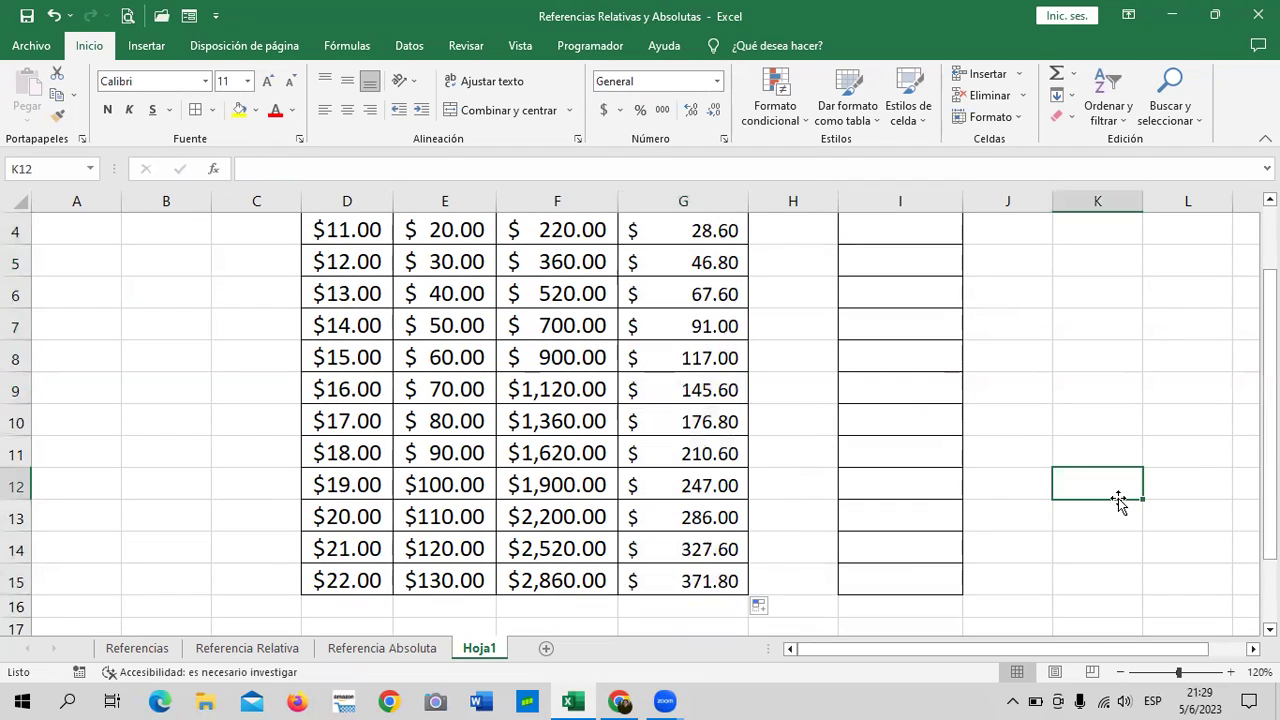
{"action": "scroll", "coordinate": [1117, 495], "scroll_direction": "up", "scroll_amount": 1}
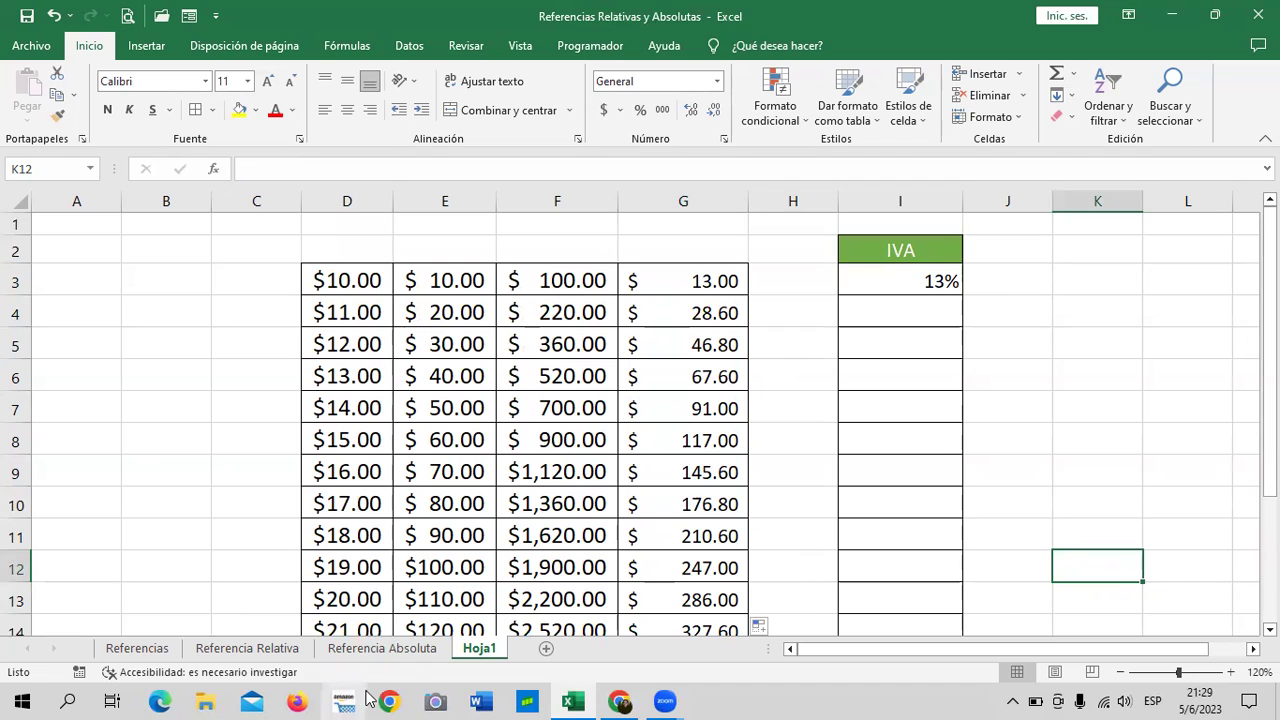
{"action": "left_click", "coordinate": [153, 651]}
{"action": "left_click_drag", "start_coordinate": [954, 649], "coordinate": [1037, 648]}
{"action": "left_click", "coordinate": [517, 381]}
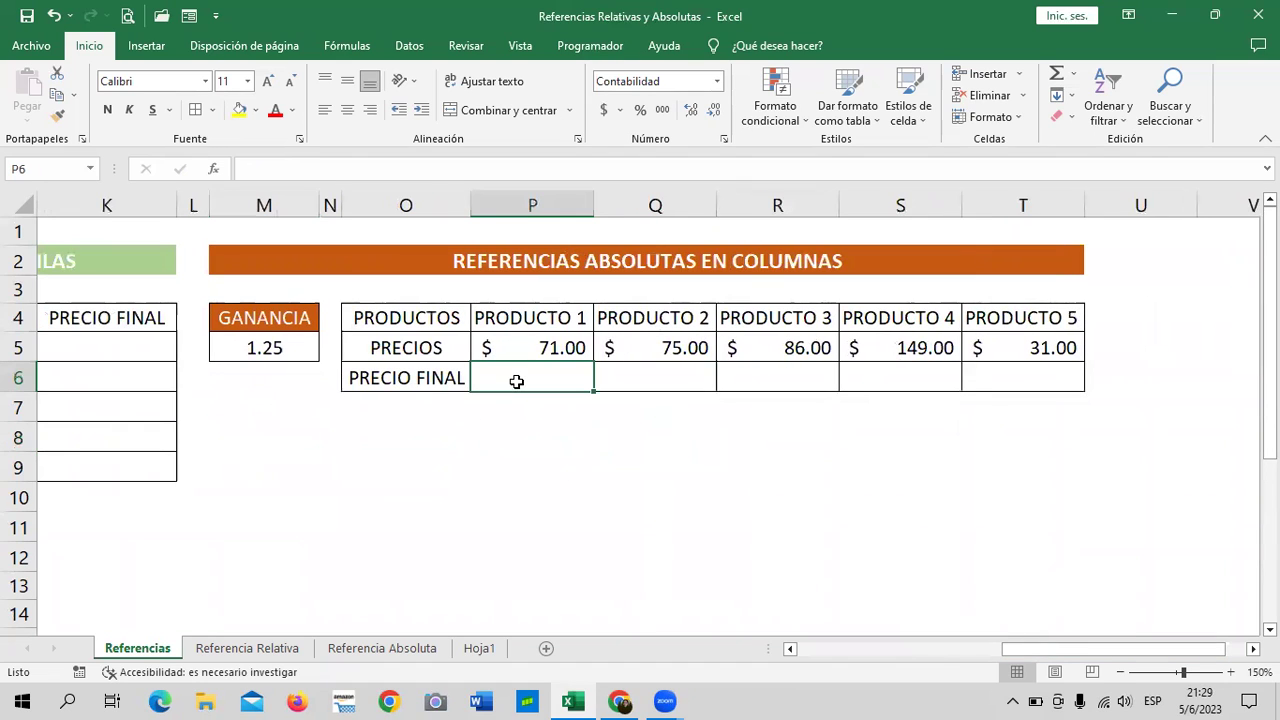
{"action": "left_click_drag", "start_coordinate": [537, 378], "coordinate": [1039, 380]}
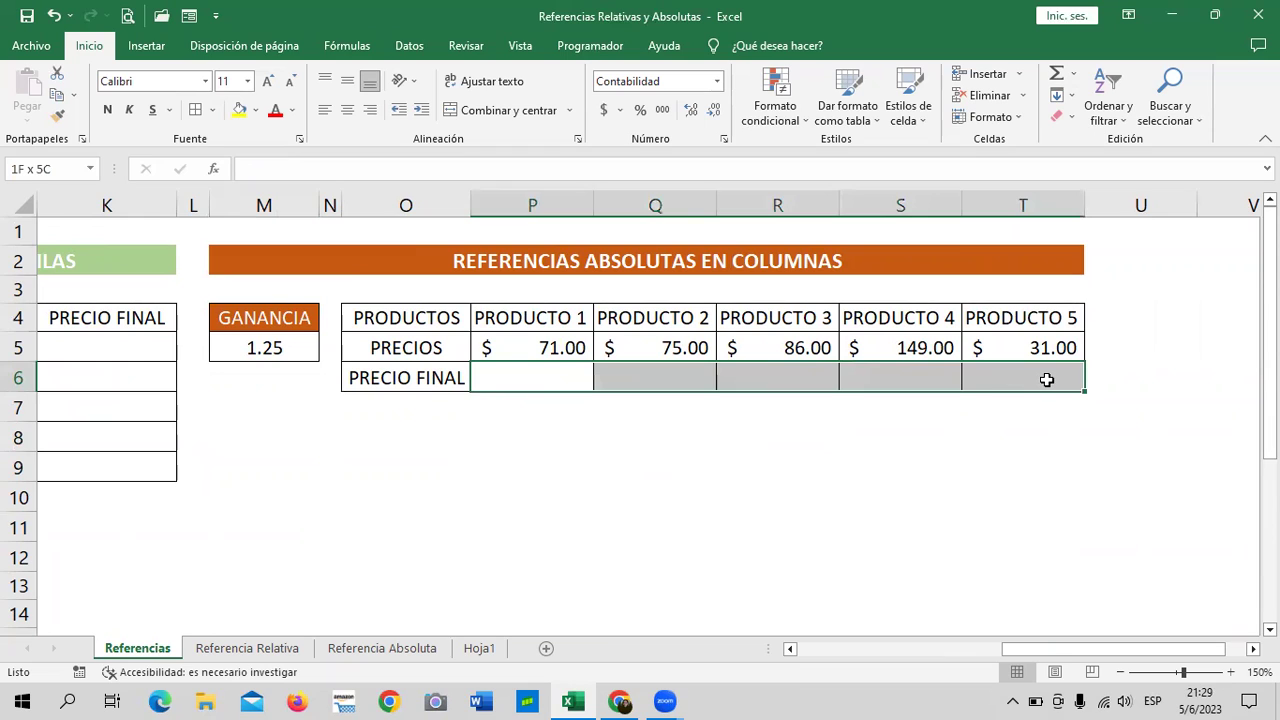
{"action": "left_click_drag", "start_coordinate": [1046, 379], "coordinate": [1046, 379]}
{"action": "left_click", "coordinate": [16, 377]}
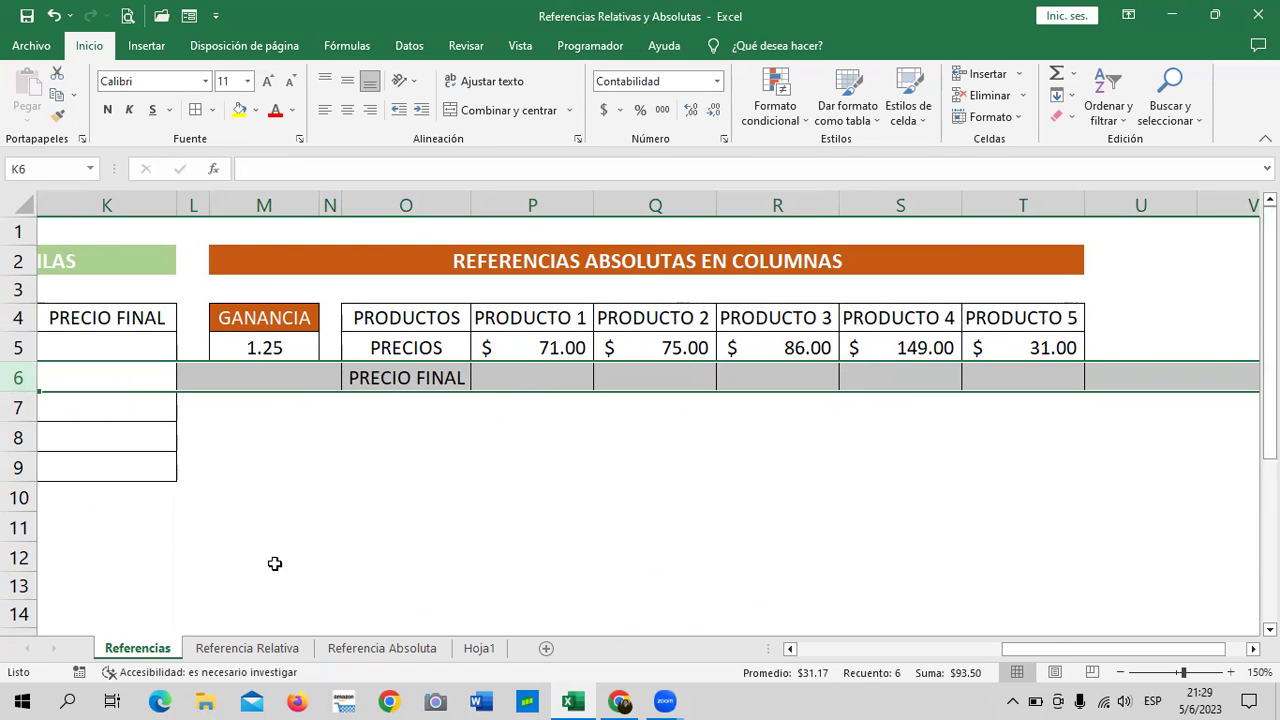
{"action": "left_click", "coordinate": [458, 507]}
{"action": "left_click_drag", "start_coordinate": [1082, 648], "coordinate": [877, 632]}
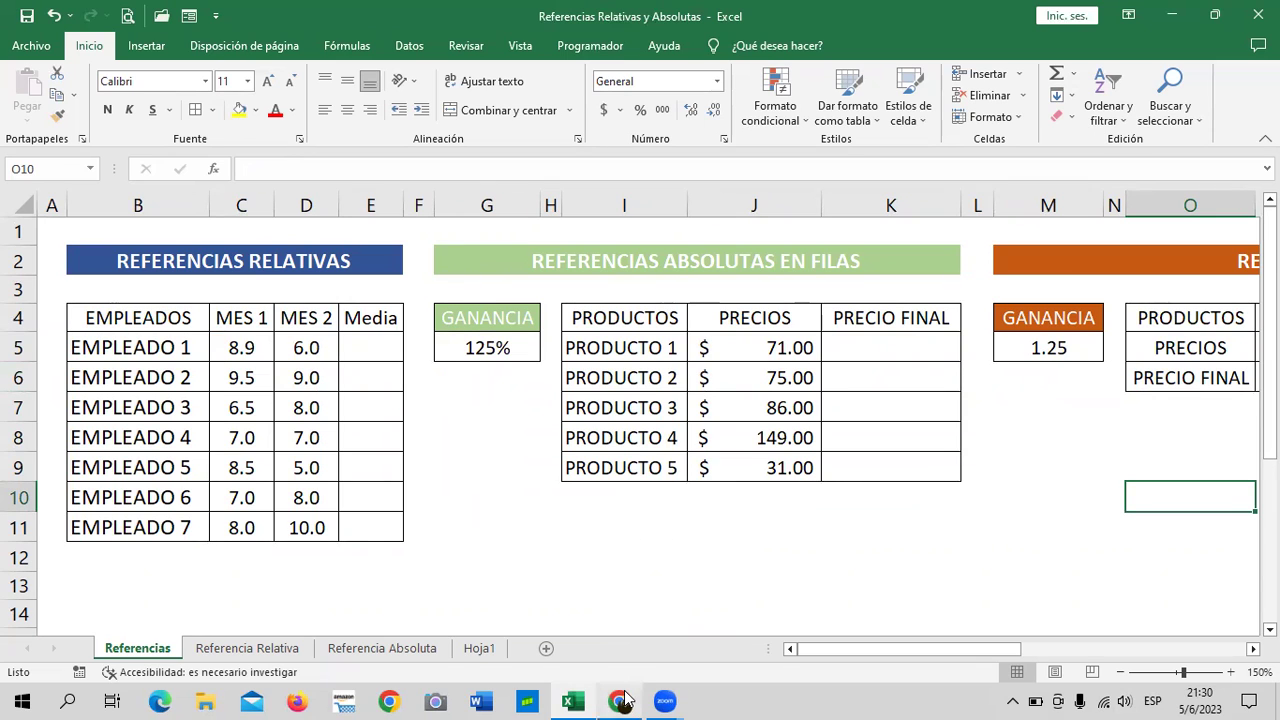
{"action": "mouse_move", "coordinate": [624, 699]}
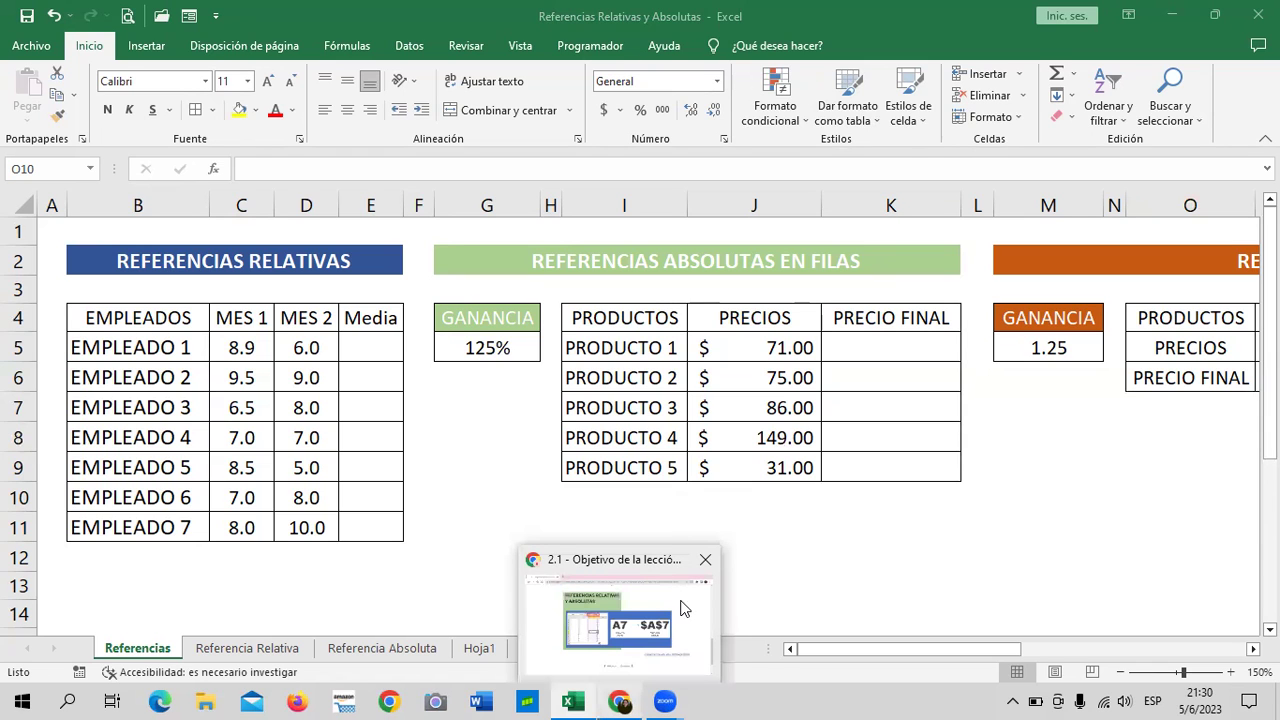
Bring the course lesson page forward and advance to lesson 2.2 Uso de referencias en Excel with Siguiente
{"action": "left_click", "coordinate": [688, 620]}
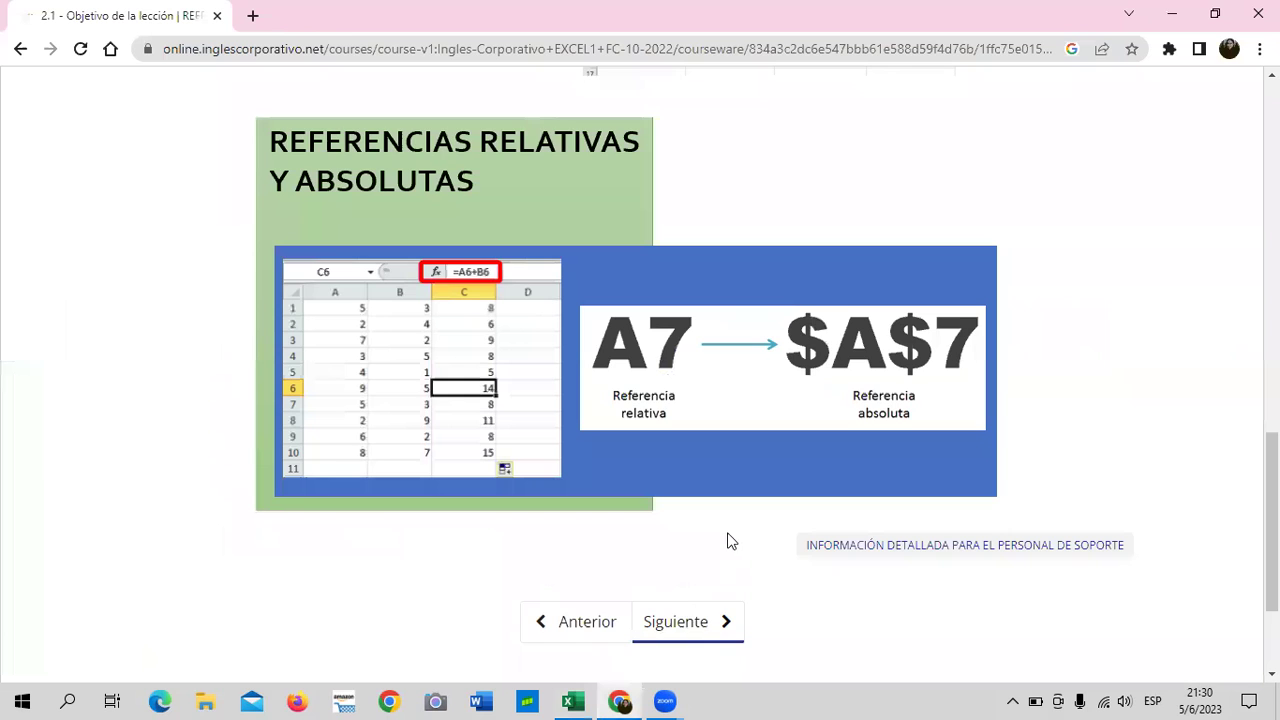
{"action": "scroll", "coordinate": [729, 537], "scroll_direction": "up", "scroll_amount": 3}
{"action": "scroll", "coordinate": [727, 514], "scroll_direction": "up", "scroll_amount": 4}
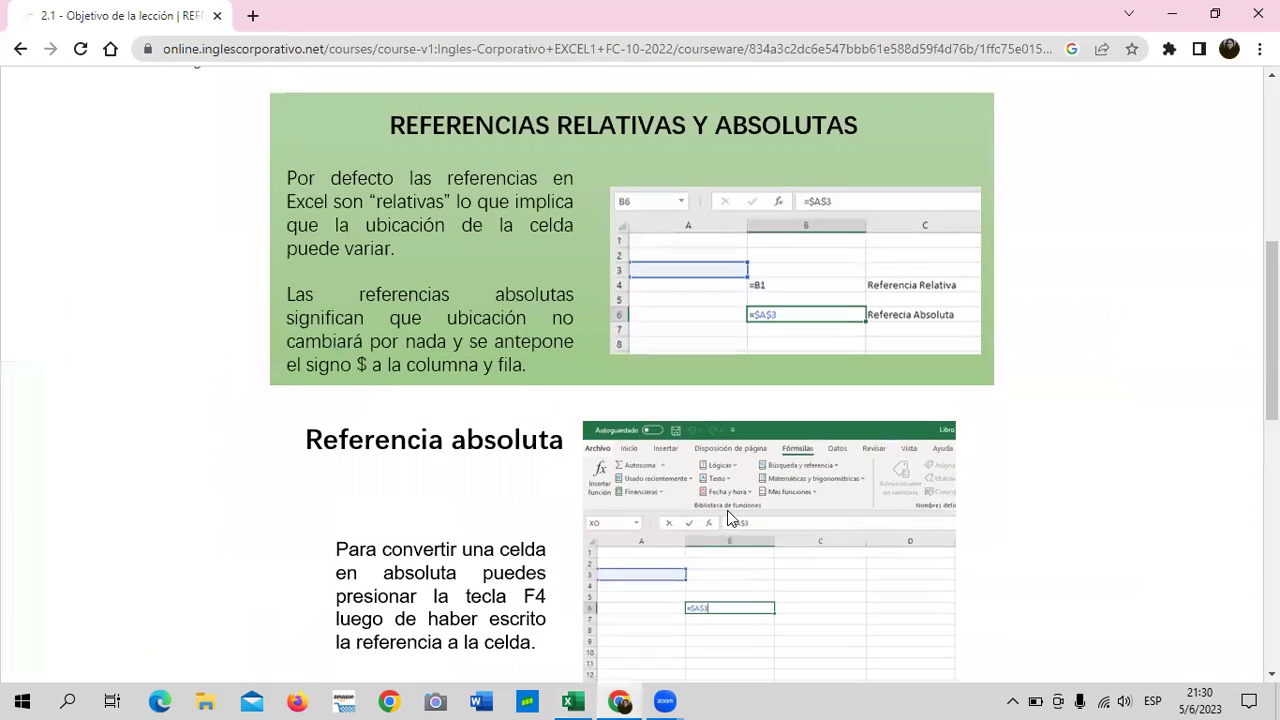
{"action": "scroll", "coordinate": [727, 508], "scroll_direction": "down", "scroll_amount": 4}
{"action": "scroll", "coordinate": [728, 512], "scroll_direction": "down", "scroll_amount": 3}
{"action": "scroll", "coordinate": [727, 513], "scroll_direction": "up", "scroll_amount": 1}
{"action": "scroll", "coordinate": [726, 513], "scroll_direction": "down", "scroll_amount": 3}
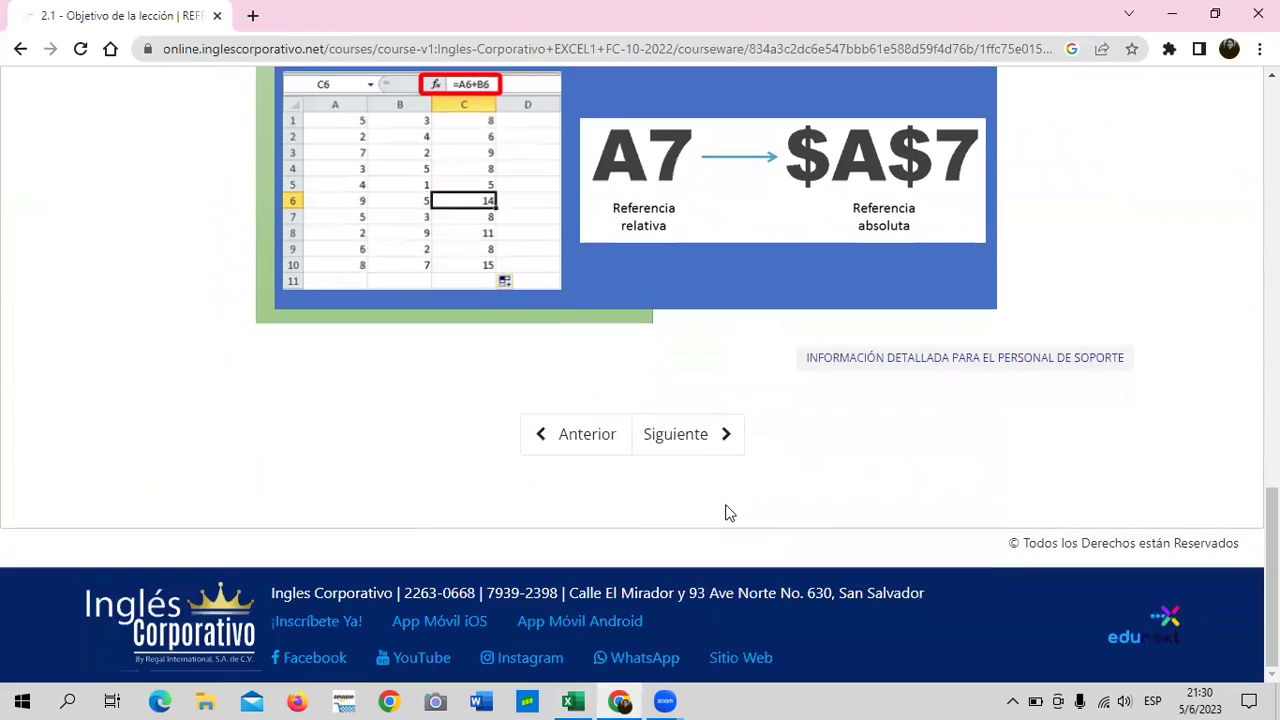
{"action": "left_click", "coordinate": [689, 442]}
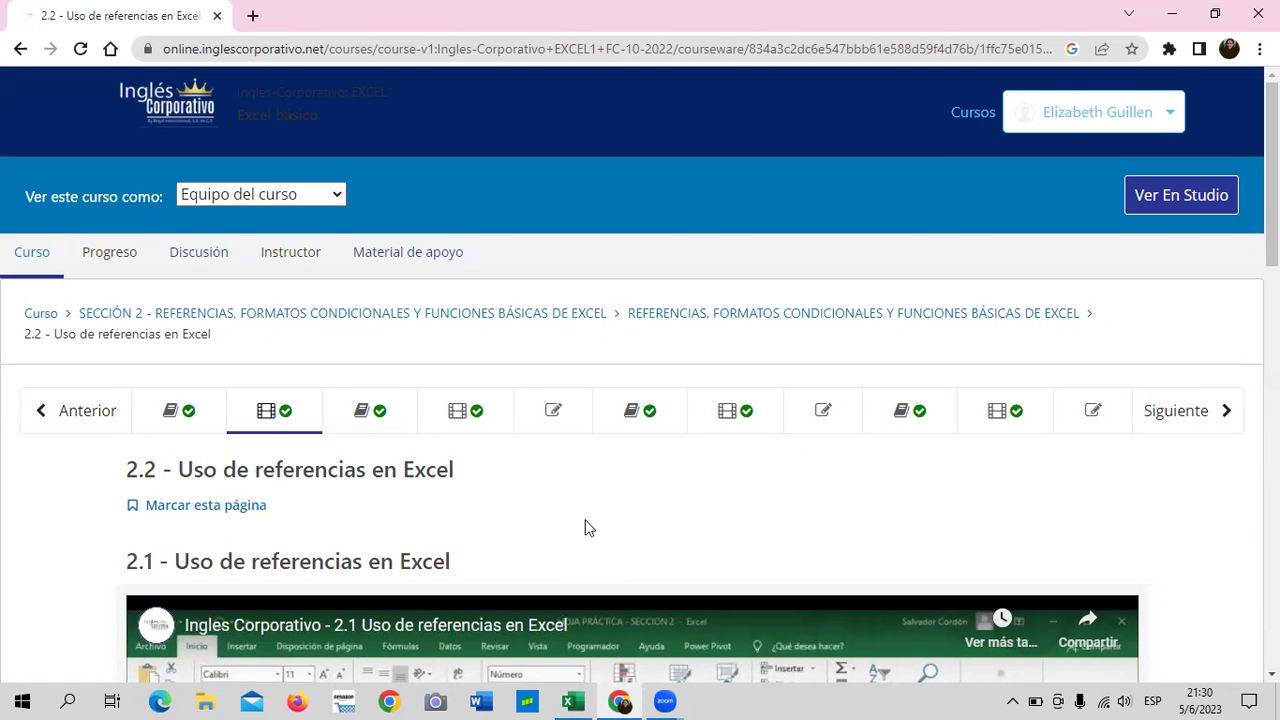
Scroll to the embedded 2.1 Uso de referencias en Excel video and start playback
{"action": "scroll", "coordinate": [586, 526], "scroll_direction": "down", "scroll_amount": 3}
{"action": "scroll", "coordinate": [604, 518], "scroll_direction": "down", "scroll_amount": 2}
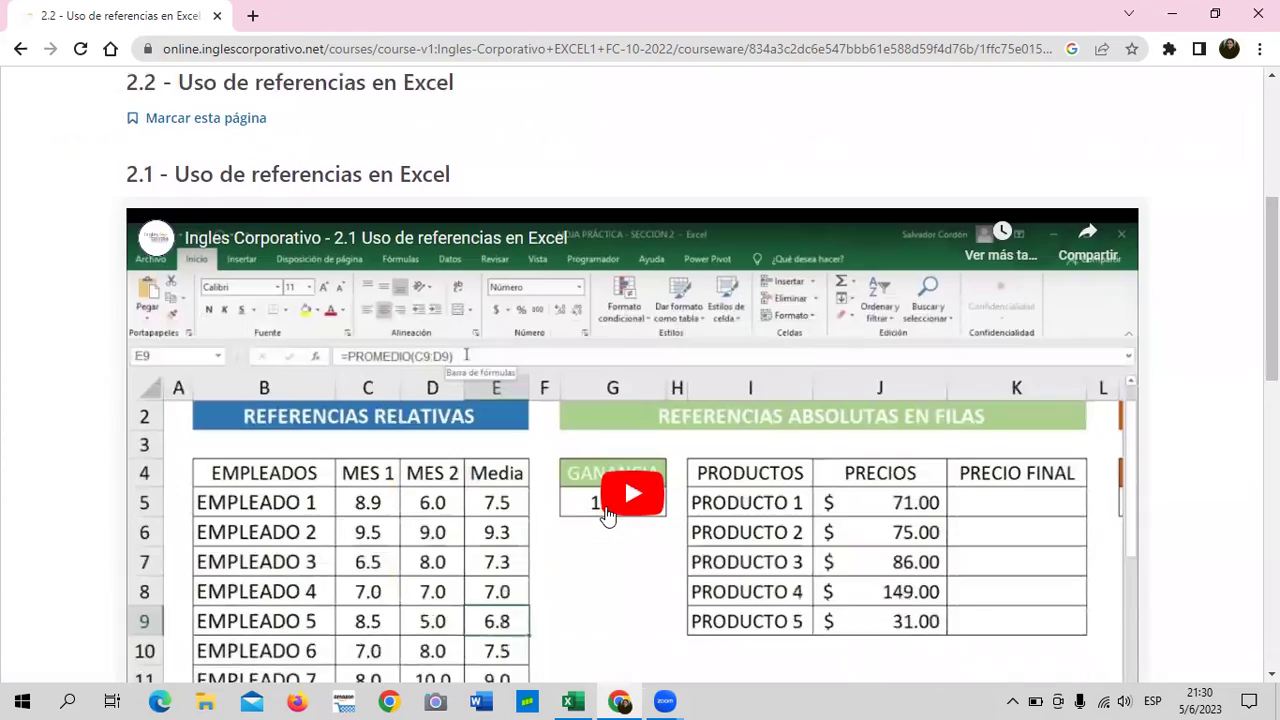
{"action": "scroll", "coordinate": [606, 517], "scroll_direction": "down", "scroll_amount": 3}
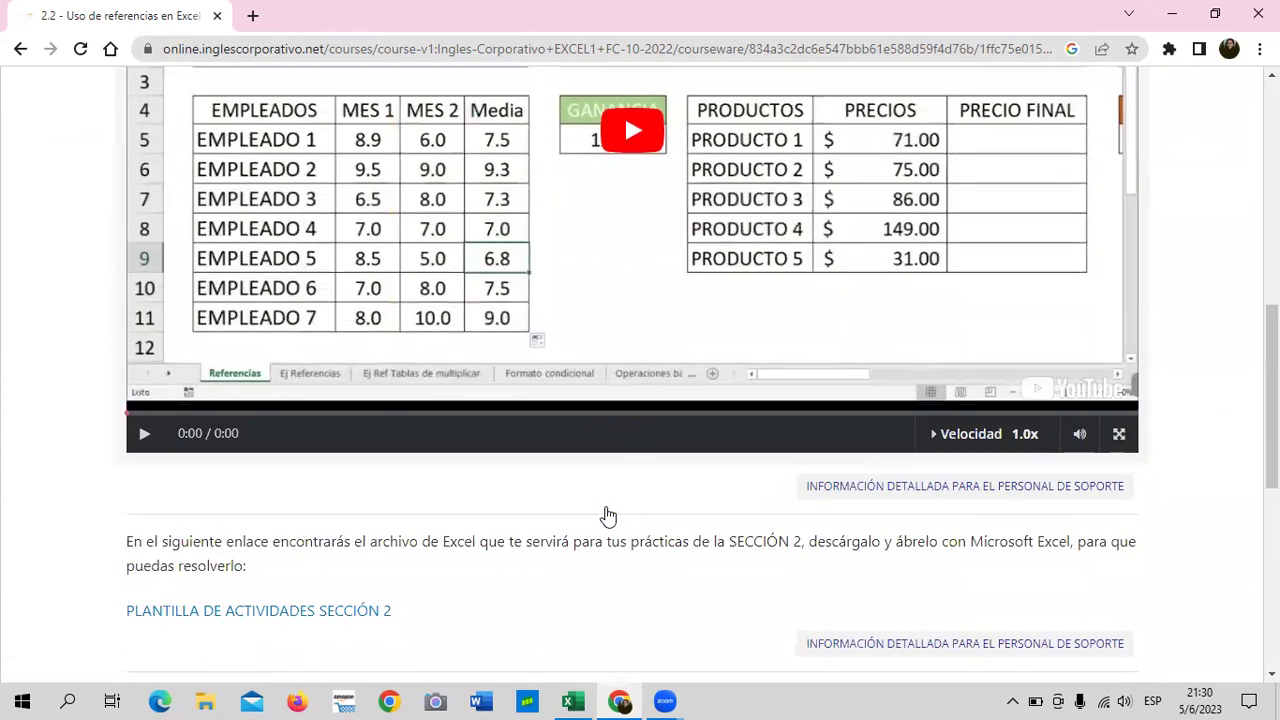
{"action": "scroll", "coordinate": [607, 515], "scroll_direction": "up", "scroll_amount": 1}
{"action": "scroll", "coordinate": [606, 513], "scroll_direction": "up", "scroll_amount": 3}
{"action": "scroll", "coordinate": [606, 514], "scroll_direction": "up", "scroll_amount": 2}
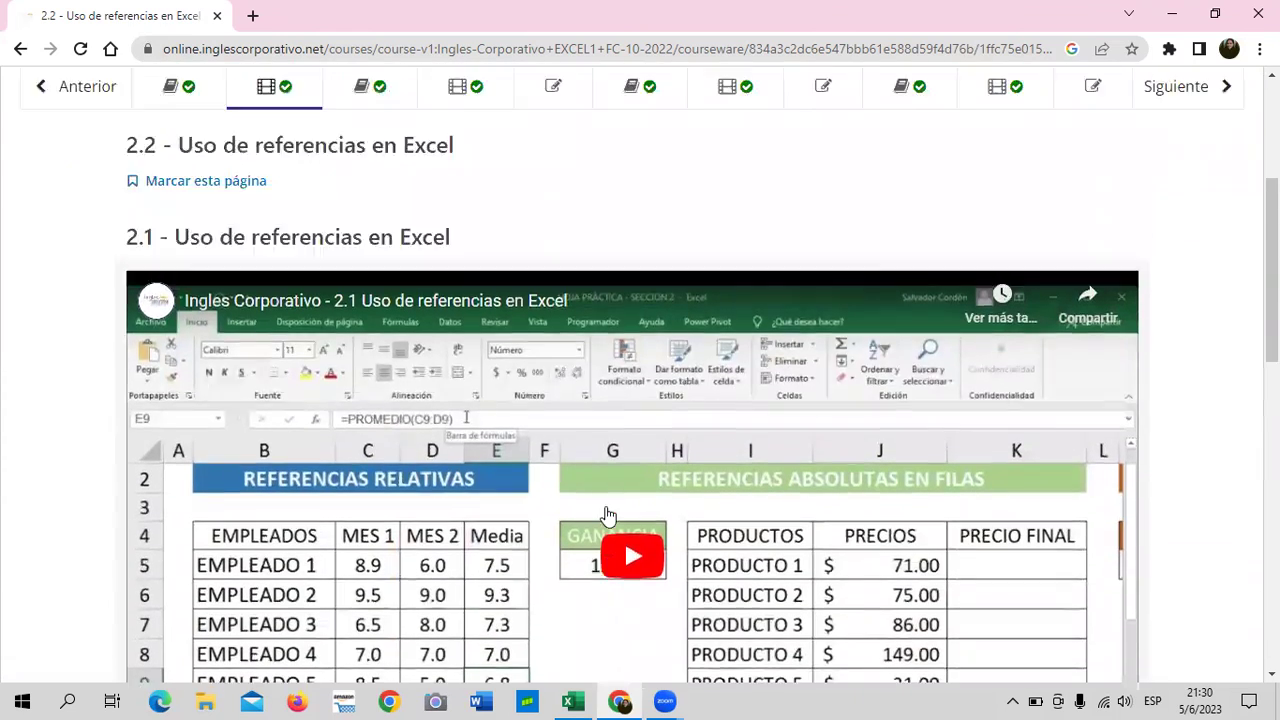
{"action": "scroll", "coordinate": [606, 514], "scroll_direction": "down", "scroll_amount": 1}
{"action": "scroll", "coordinate": [606, 514], "scroll_direction": "down", "scroll_amount": 1}
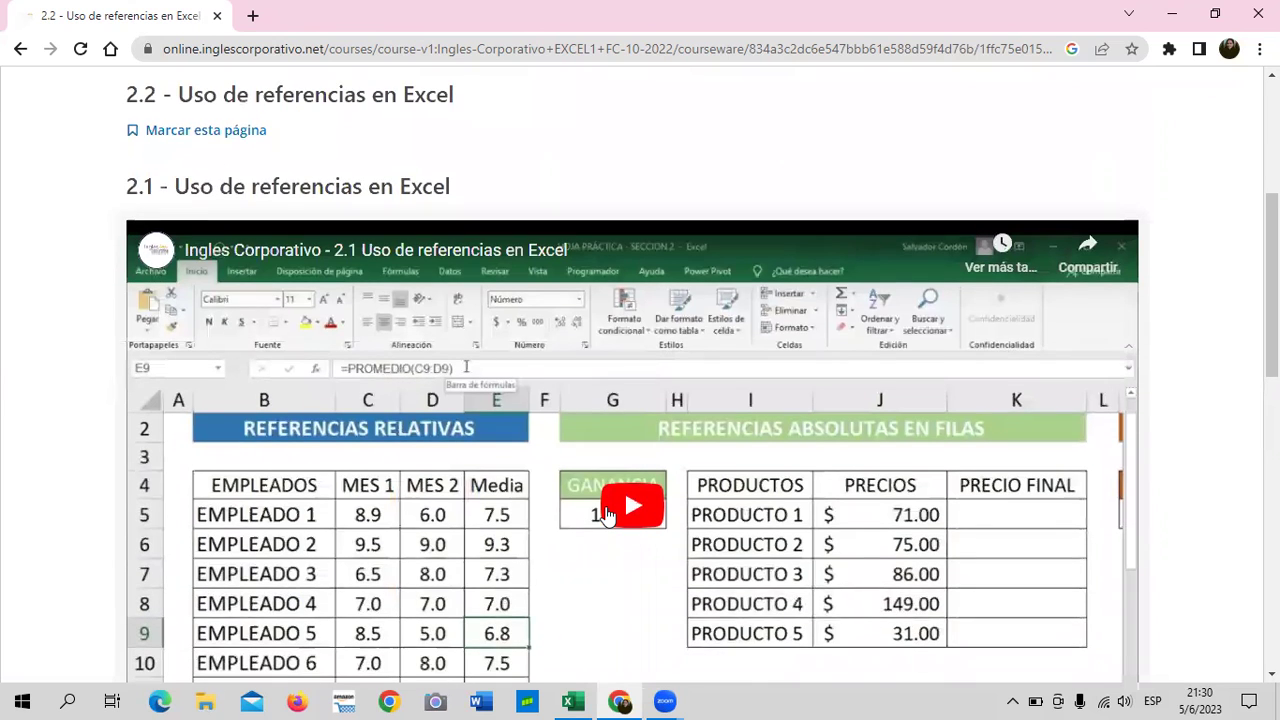
{"action": "scroll", "coordinate": [606, 515], "scroll_direction": "down", "scroll_amount": 2}
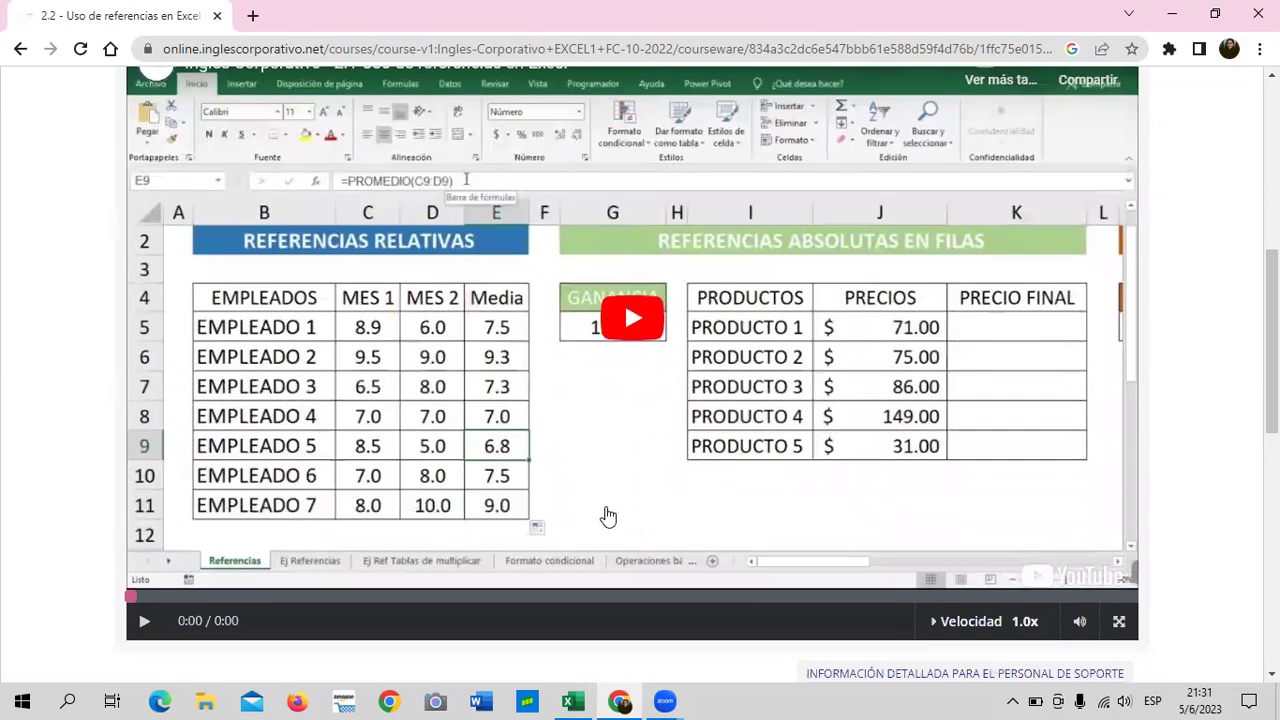
{"action": "scroll", "coordinate": [608, 516], "scroll_direction": "up", "scroll_amount": 1}
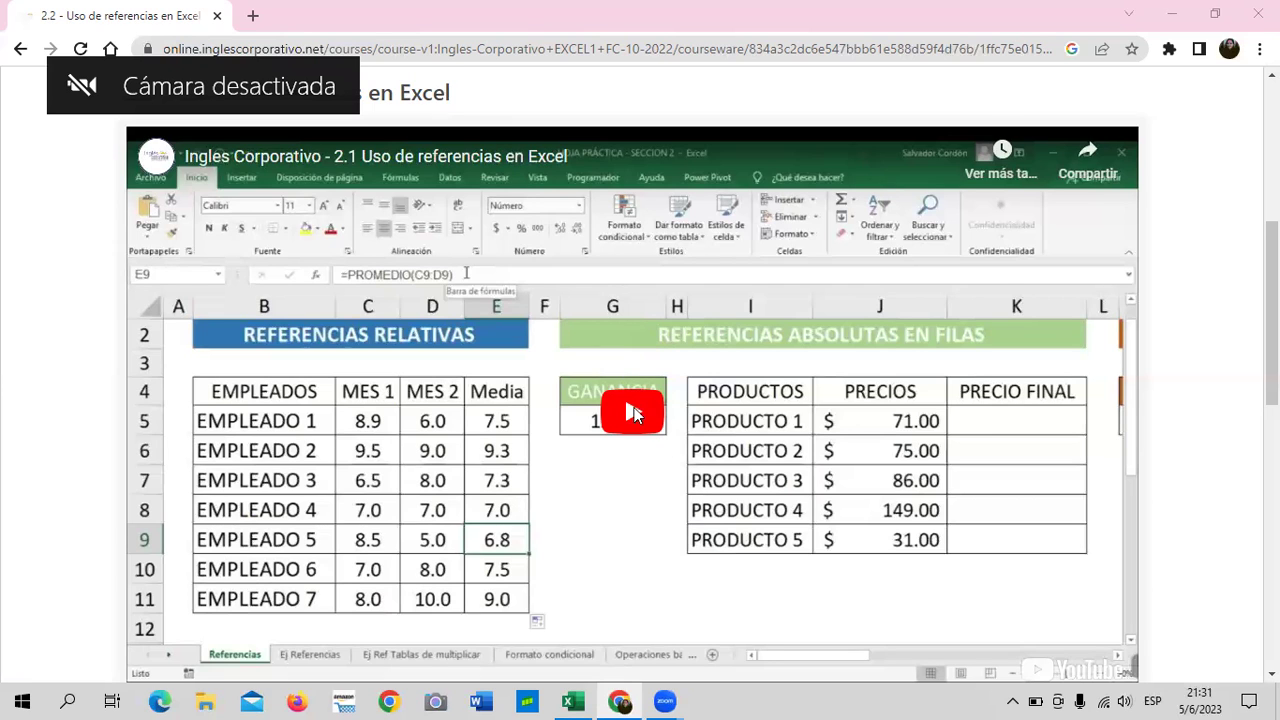
{"action": "left_click", "coordinate": [634, 412]}
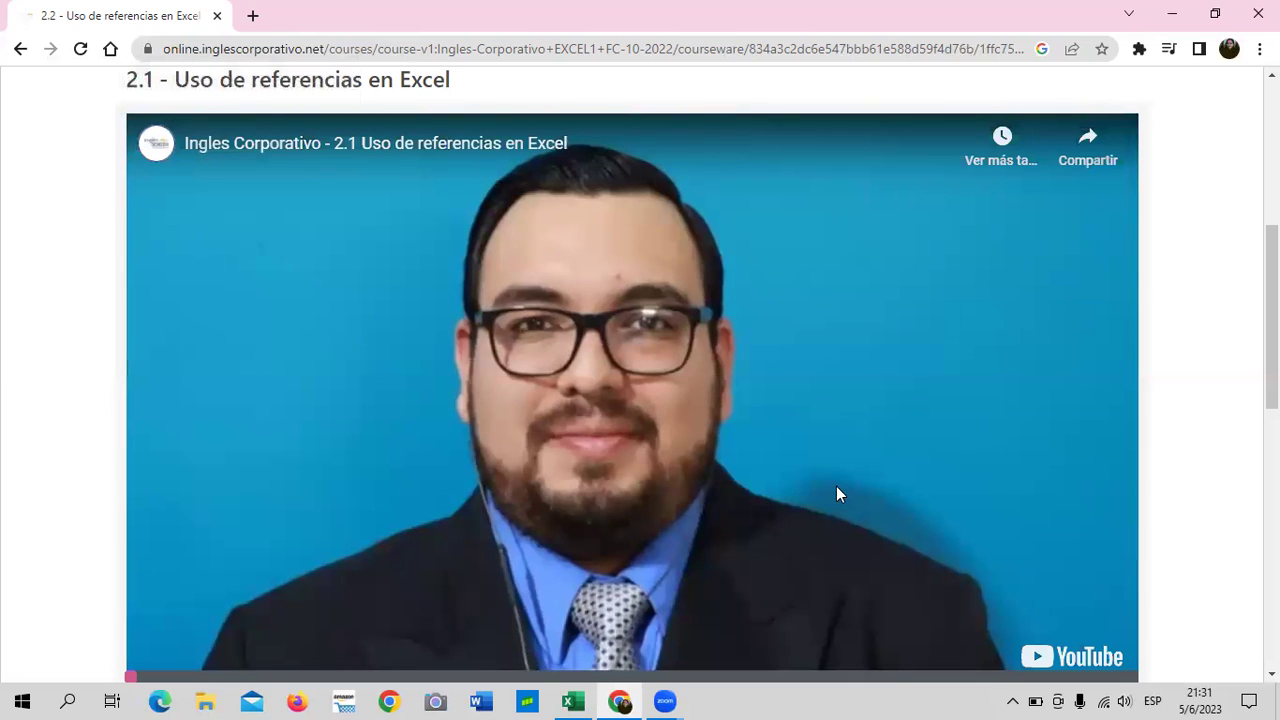
Raise the system sound volume to 100 with the volume-up key
{"action": "key", "text": "XF86AudioRaiseVolume"}
{"action": "key", "text": "XF86AudioRaiseVolume"}
{"action": "key", "text": "XF86AudioRaiseVolume"}
{"action": "key", "text": "XF86AudioRaiseVolume"}
{"action": "key", "text": "XF86AudioRaiseVolume"}
{"action": "key", "text": "XF86AudioRaiseVolume"}
{"action": "key", "text": "XF86AudioRaiseVolume"}
{"action": "key", "text": "XF86AudioRaiseVolume"}
{"action": "key", "text": "XF86AudioRaiseVolume"}
{"action": "key", "text": "XF86AudioRaiseVolume"}
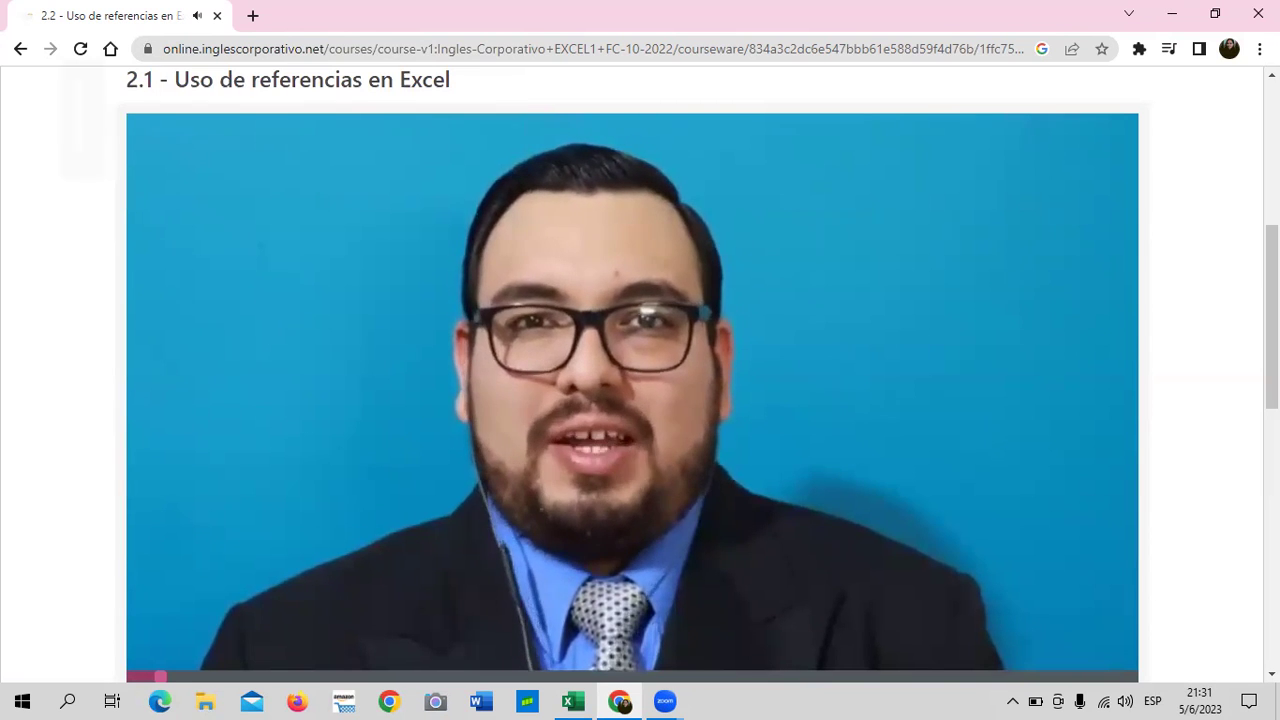
{"action": "key", "text": "XF86AudioRaiseVolume"}
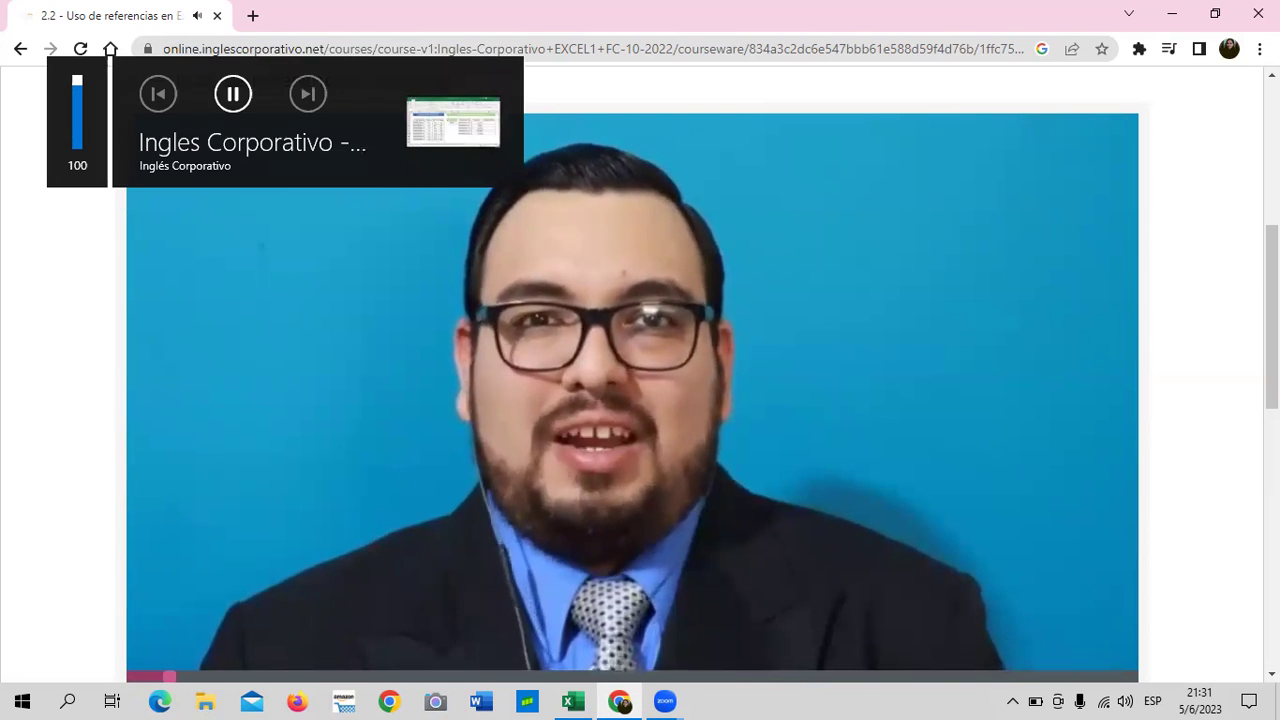
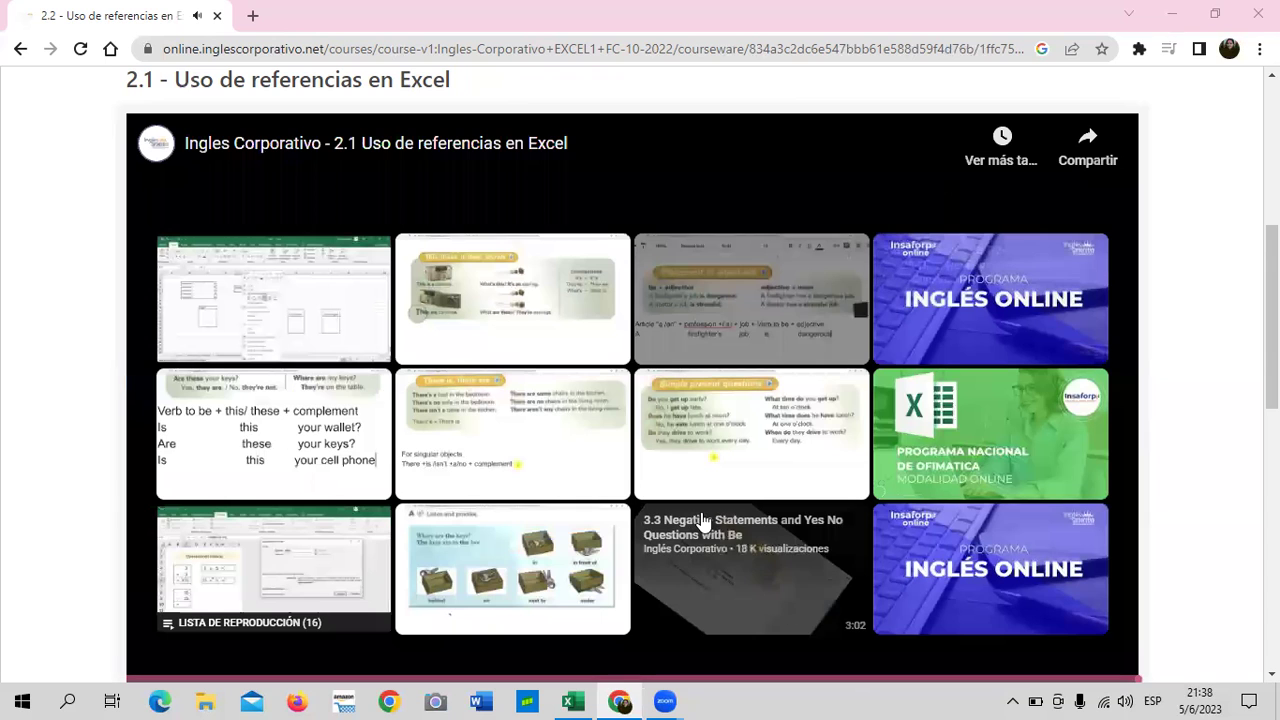
Bring the Referencias Relativas y Absolutas workbook forward and view G3's =F3*I$3 formula on Hoja1
{"action": "scroll", "coordinate": [637, 487], "scroll_direction": "down", "scroll_amount": 4}
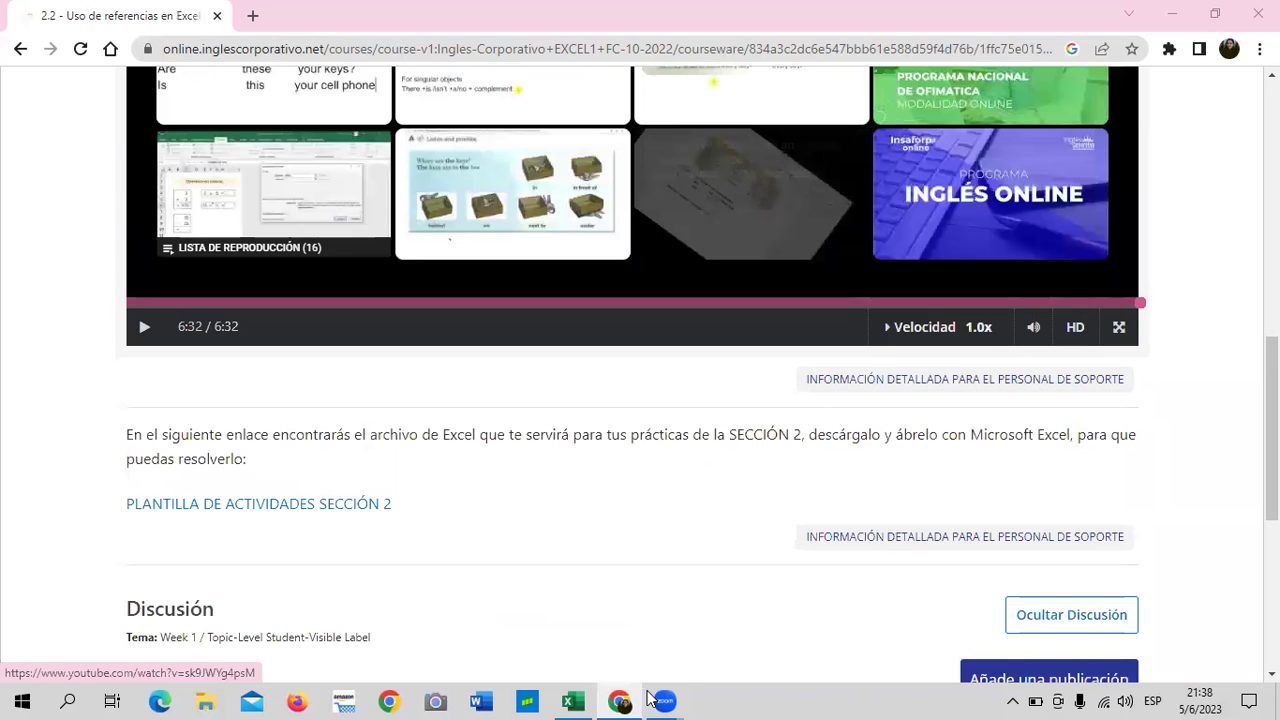
{"action": "mouse_move", "coordinate": [567, 697]}
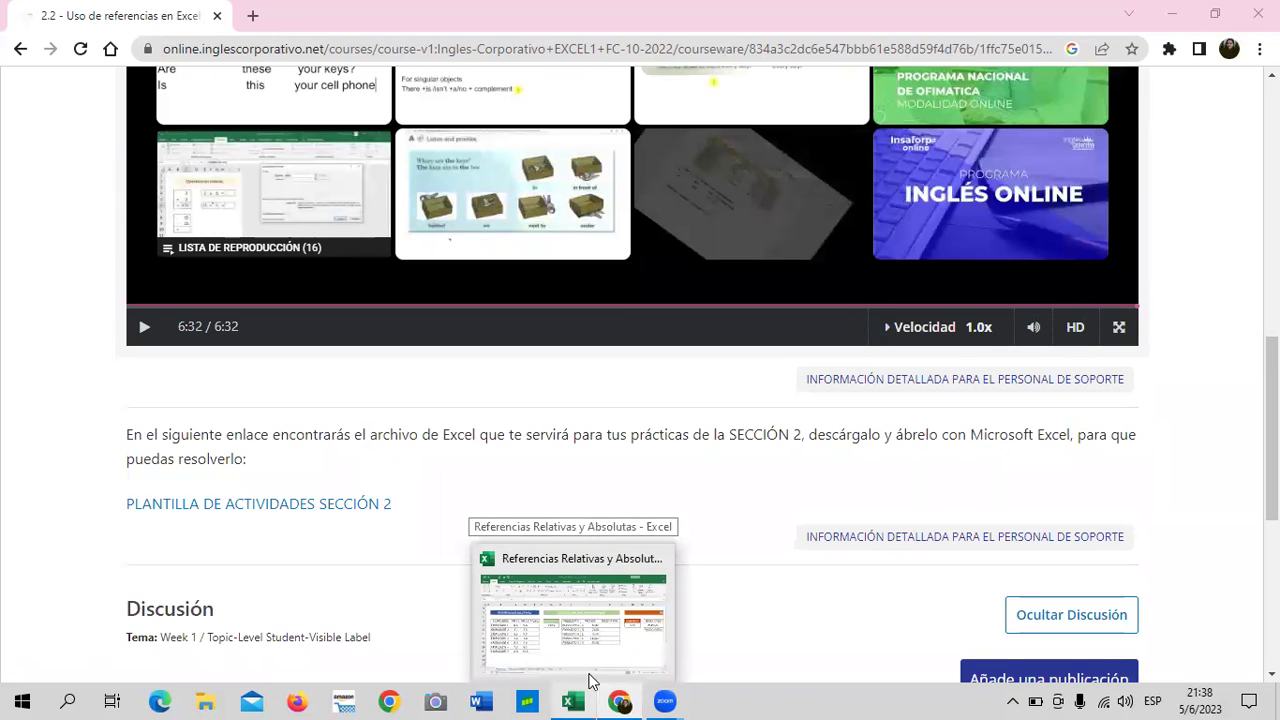
{"action": "left_click", "coordinate": [632, 666]}
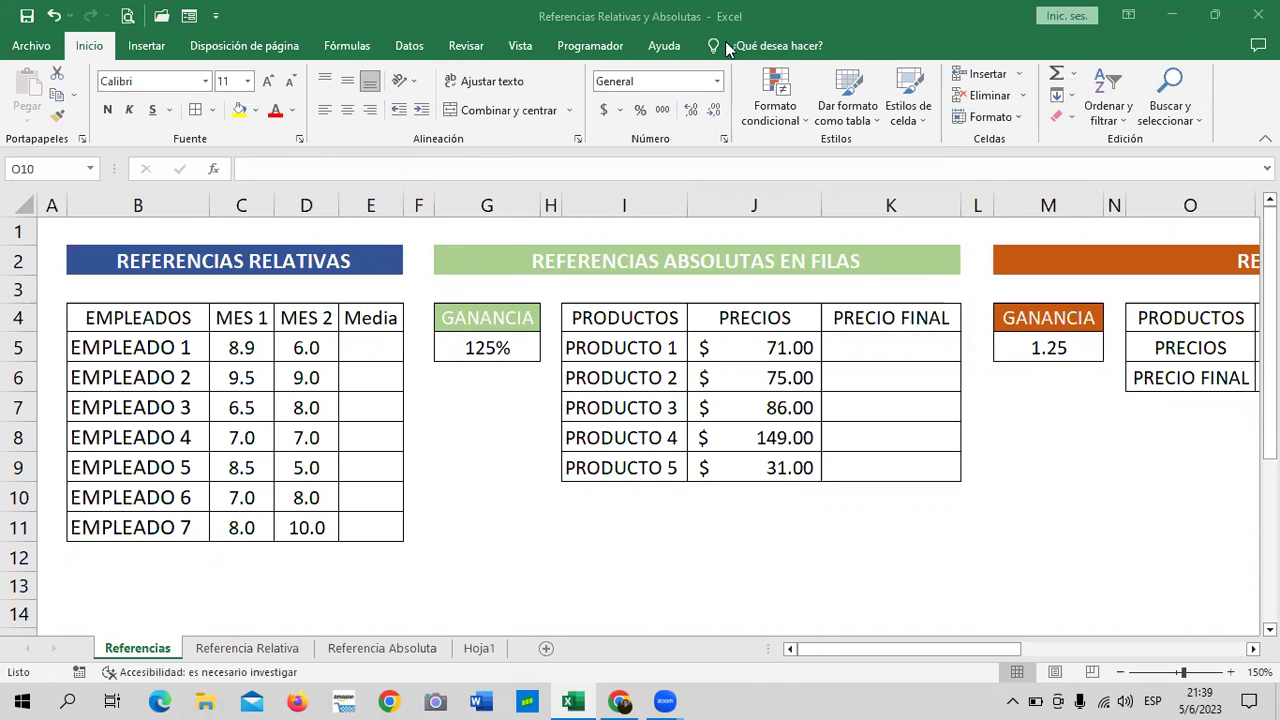
{"action": "left_click", "coordinate": [479, 648]}
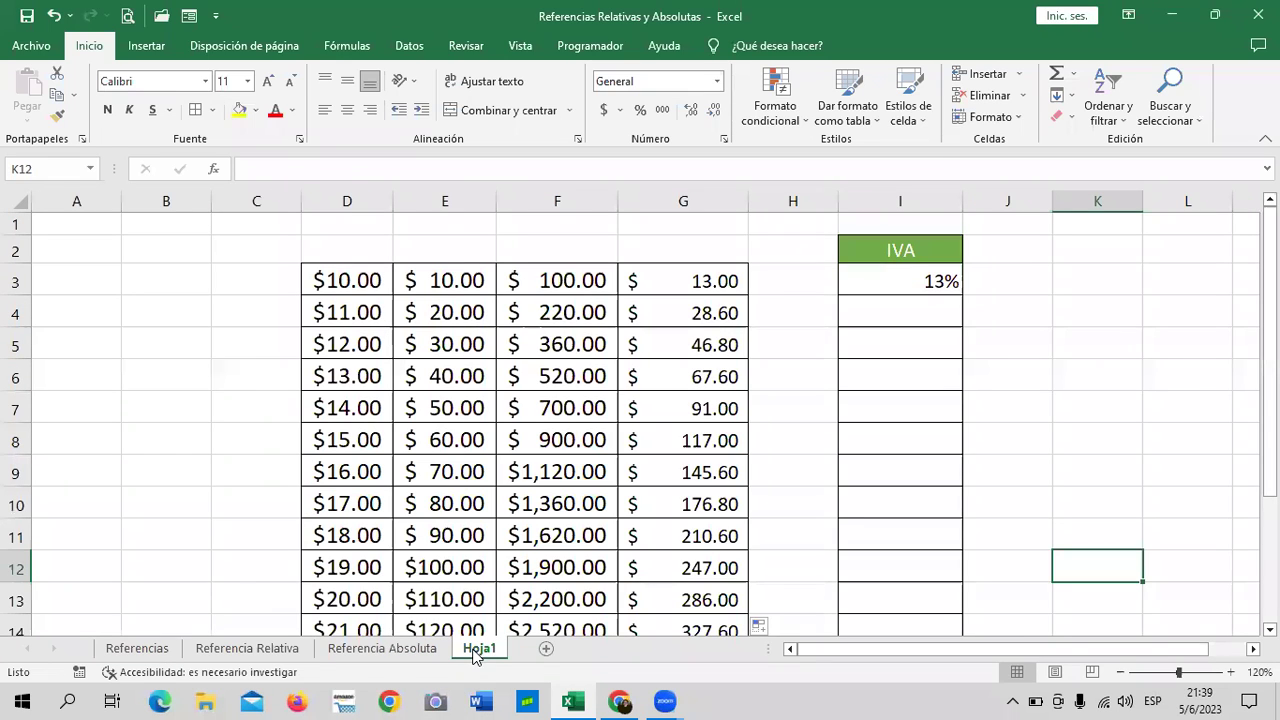
{"action": "left_click", "coordinate": [697, 283]}
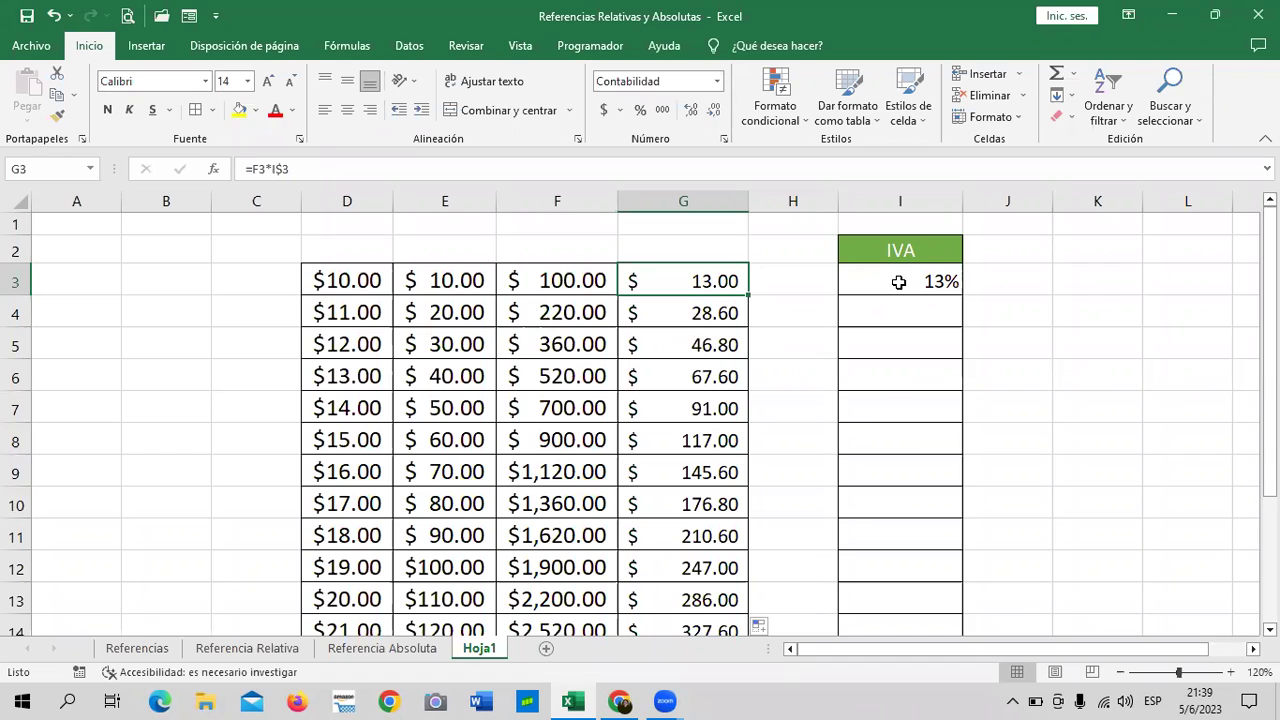
{"action": "left_click", "coordinate": [140, 649]}
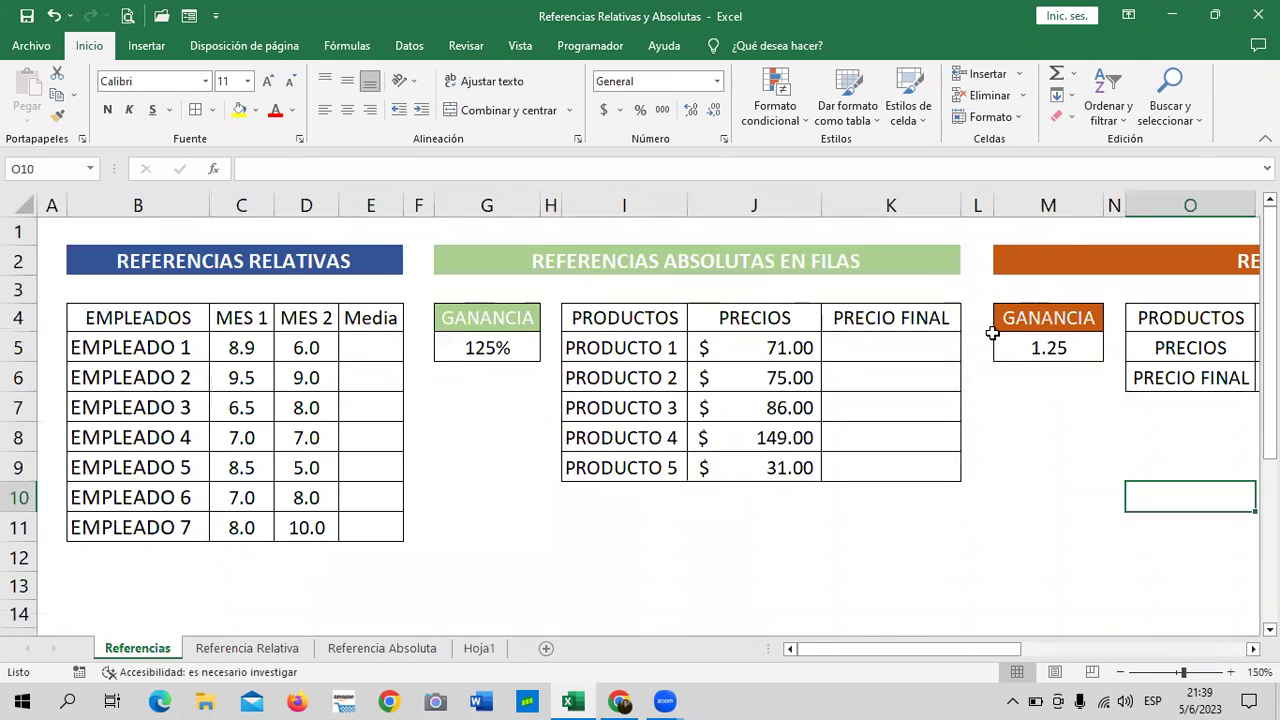
{"action": "left_click_drag", "start_coordinate": [817, 649], "coordinate": [860, 649]}
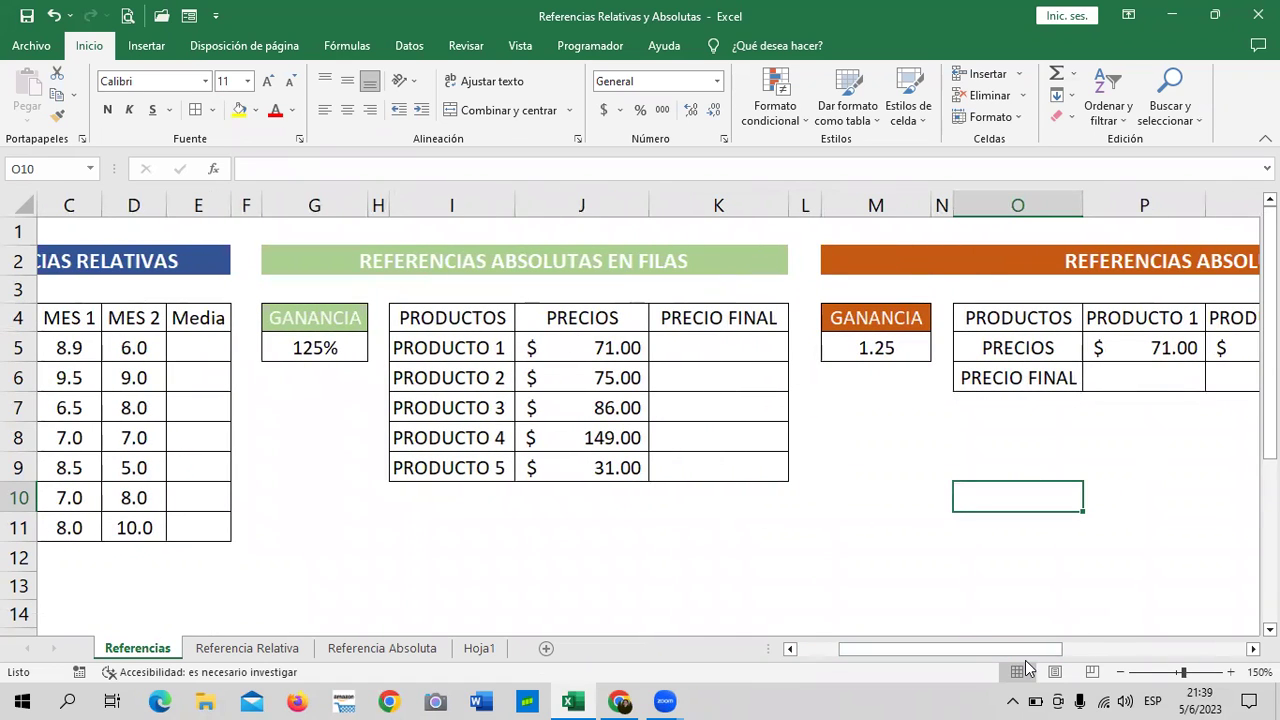
{"action": "mouse_move", "coordinate": [1020, 652]}
{"action": "left_mouse_down"}
{"action": "mouse_move", "coordinate": [1164, 640]}
{"action": "mouse_move", "coordinate": [1080, 622]}
{"action": "left_mouse_up"}
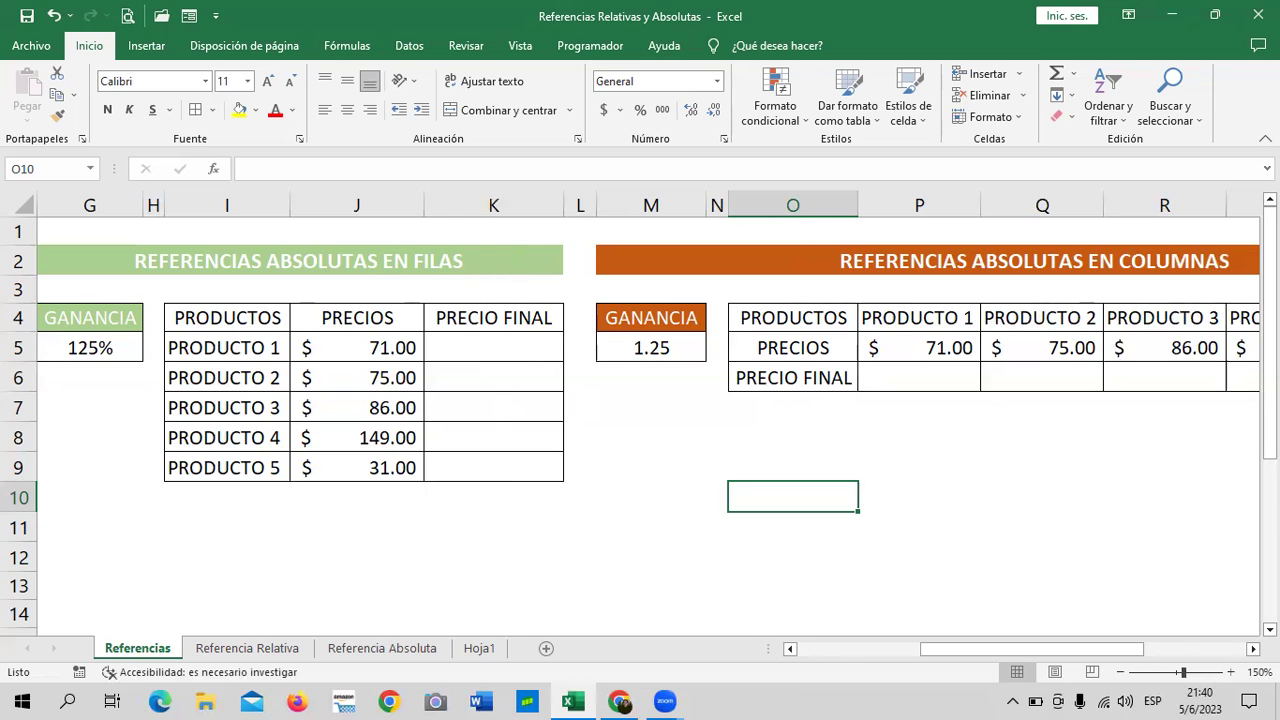
{"action": "left_click_drag", "start_coordinate": [1090, 657], "coordinate": [1132, 657]}
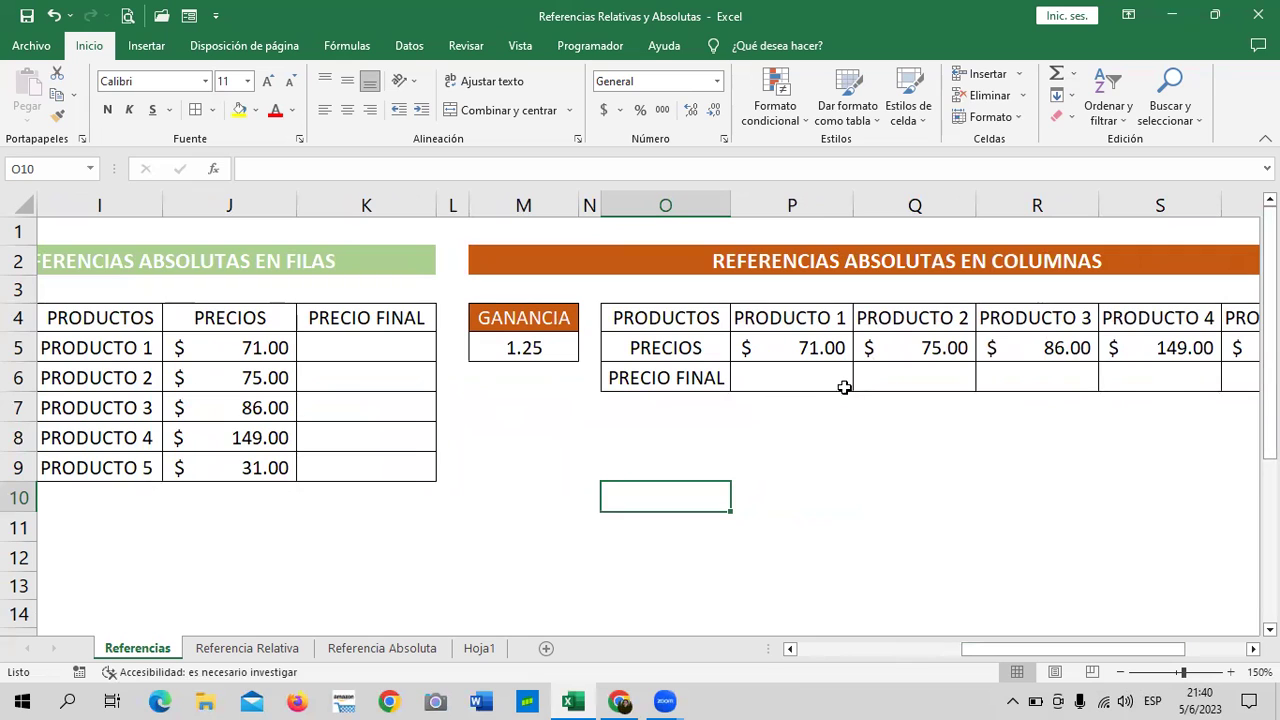
{"action": "left_click_drag", "start_coordinate": [1024, 657], "coordinate": [1066, 657]}
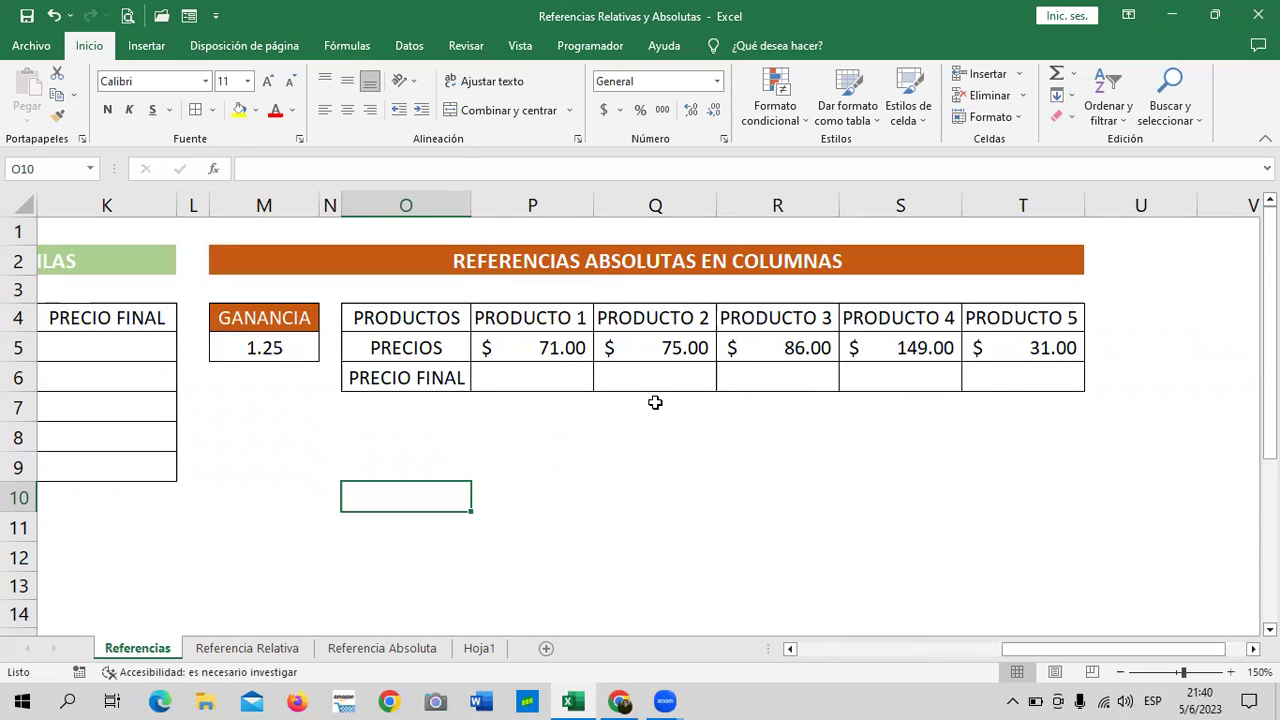
{"action": "left_click", "coordinate": [265, 349]}
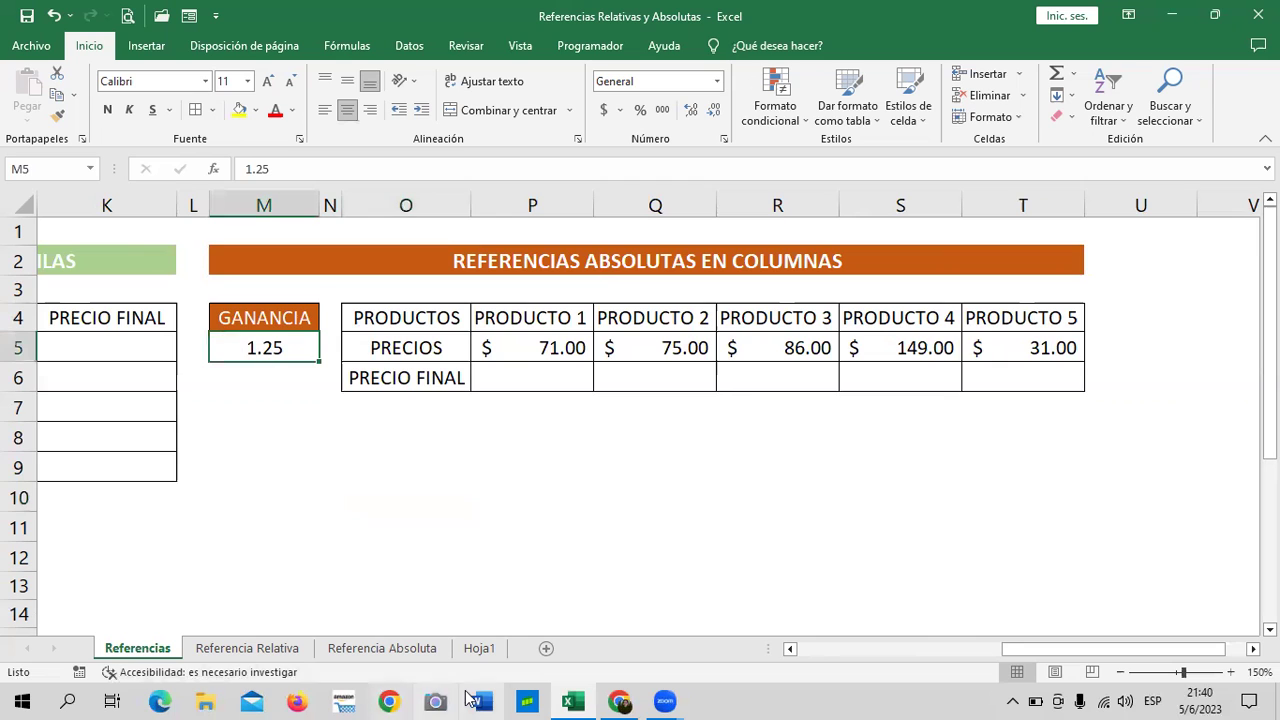
{"action": "left_click", "coordinate": [480, 648]}
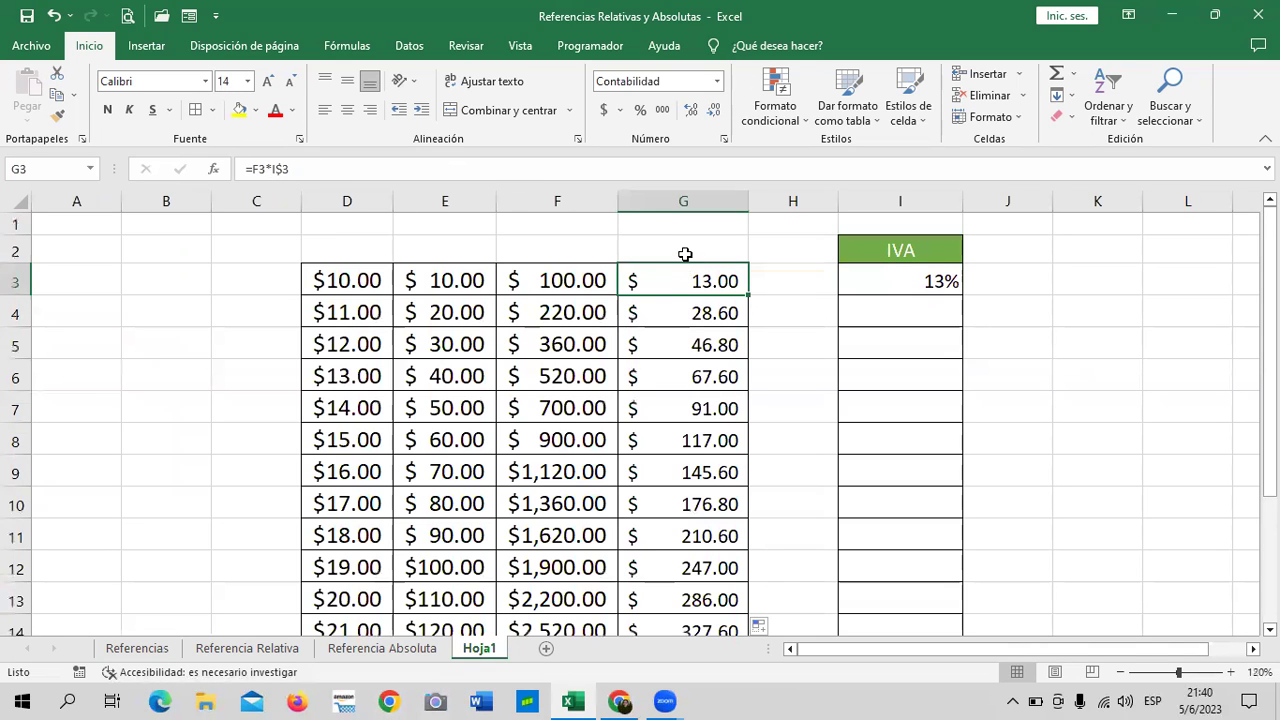
Change G3's formula to =F3*$I$3 so the 13% IVA rate in I3 is fully locked
{"action": "left_click", "coordinate": [363, 169]}
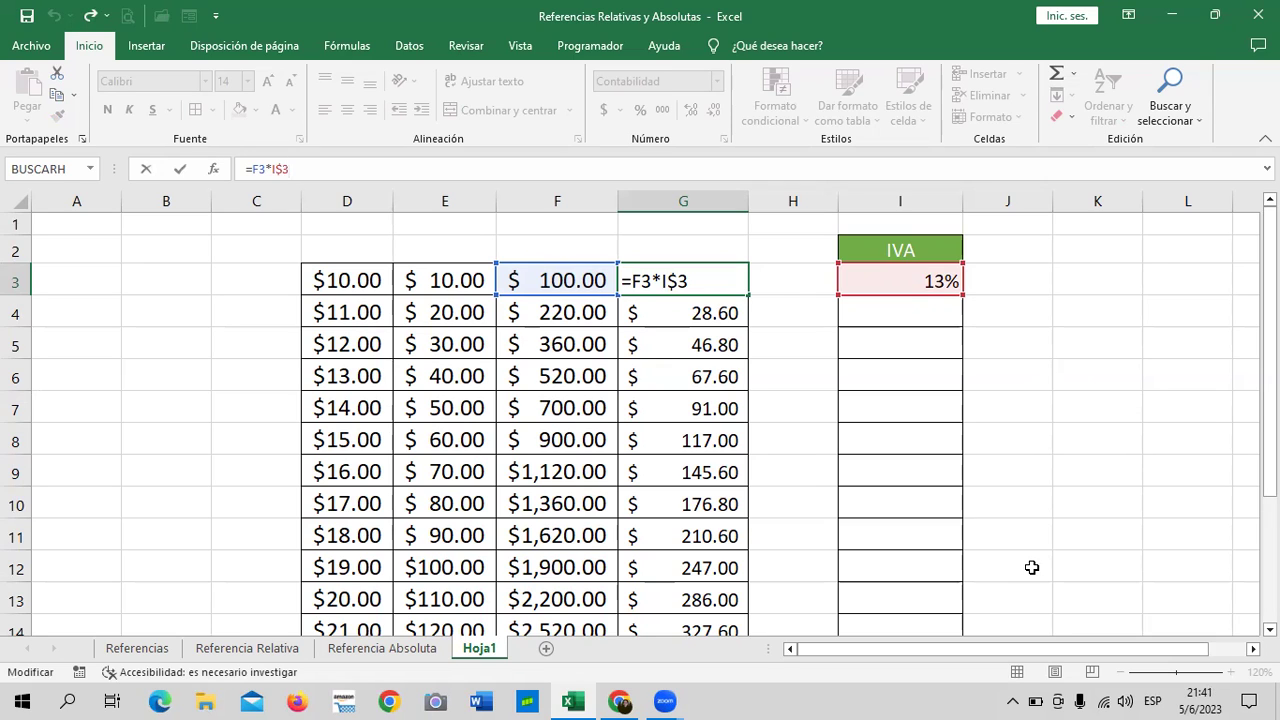
{"action": "left_click", "coordinate": [1168, 368]}
{"action": "left_click", "coordinate": [927, 290]}
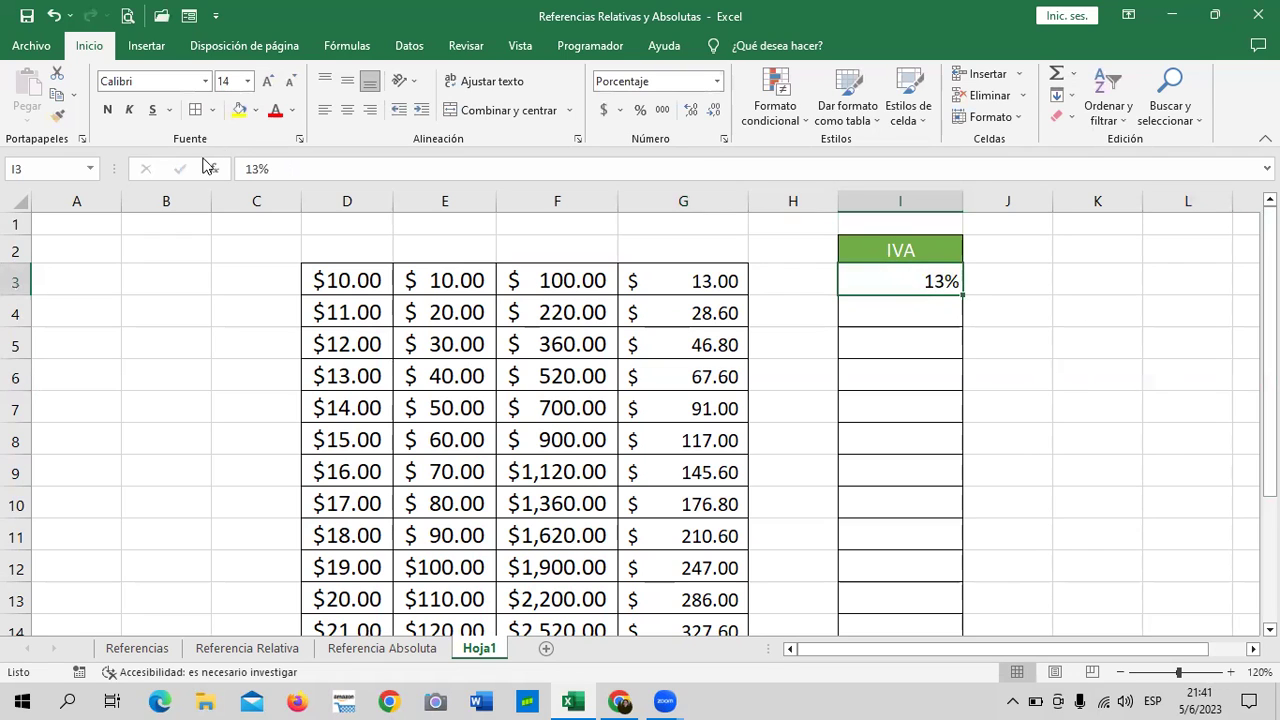
{"action": "left_click", "coordinate": [700, 276]}
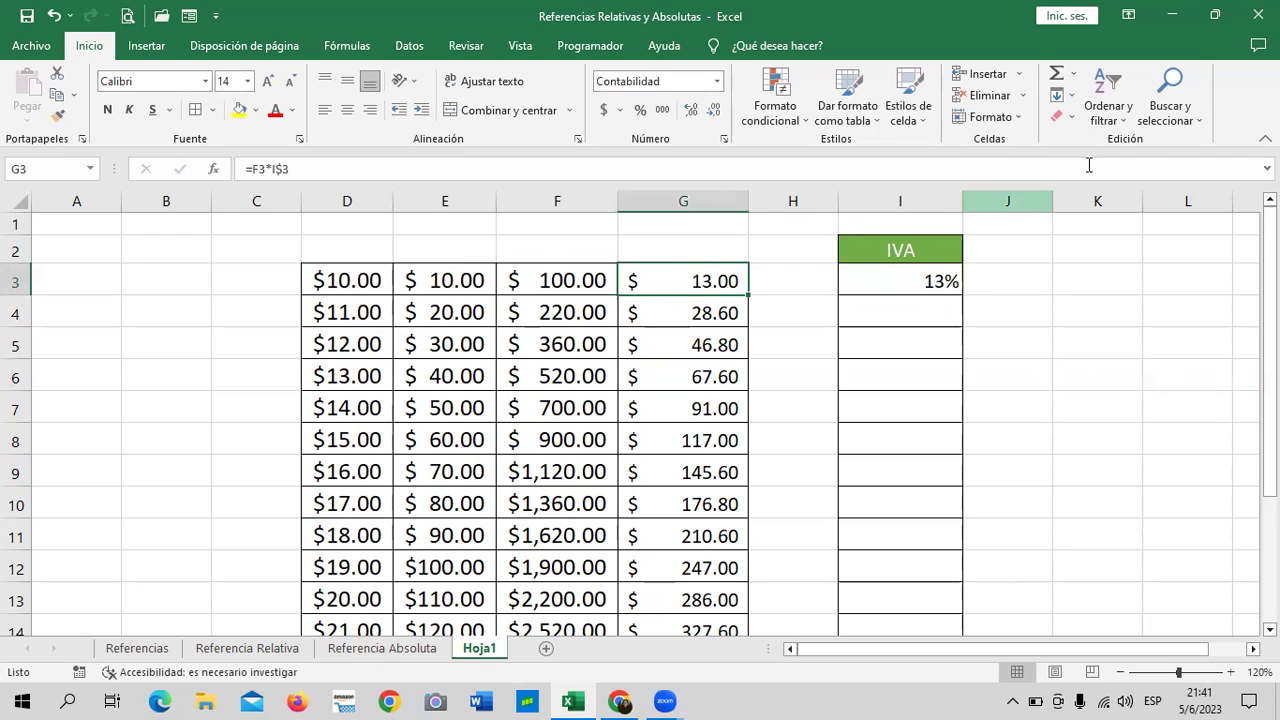
{"action": "left_click", "coordinate": [268, 169]}
{"action": "type", "text": "$"}
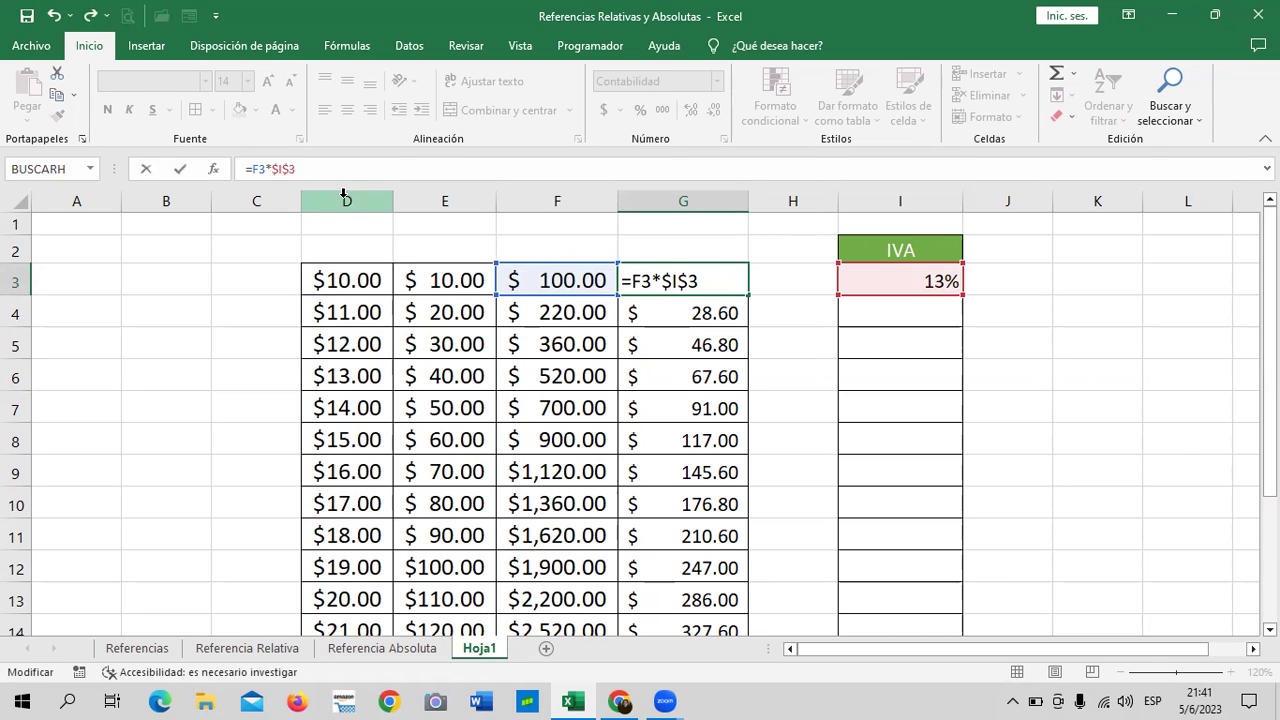
{"action": "key", "text": "Return"}
Fill G3's formula down to G15, ending at $371.80, and recheck G3 and I3
{"action": "left_click", "coordinate": [664, 277]}
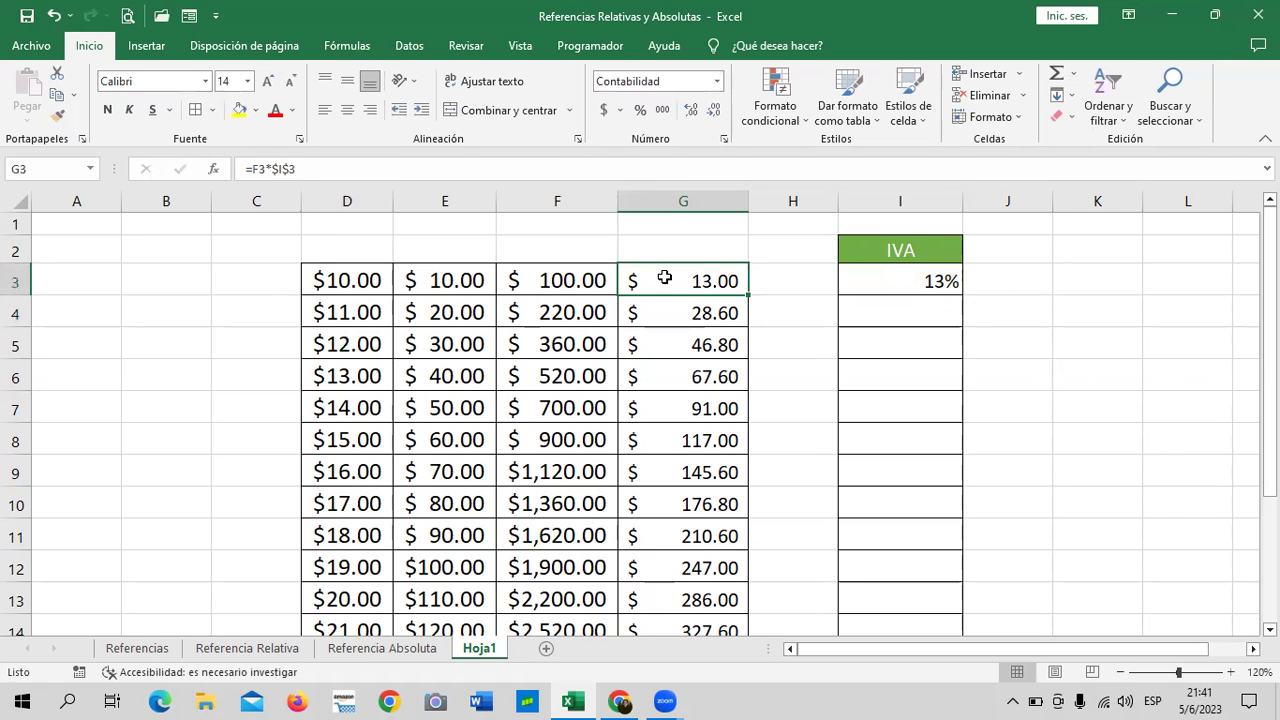
{"action": "left_click_drag", "start_coordinate": [748, 296], "coordinate": [772, 698]}
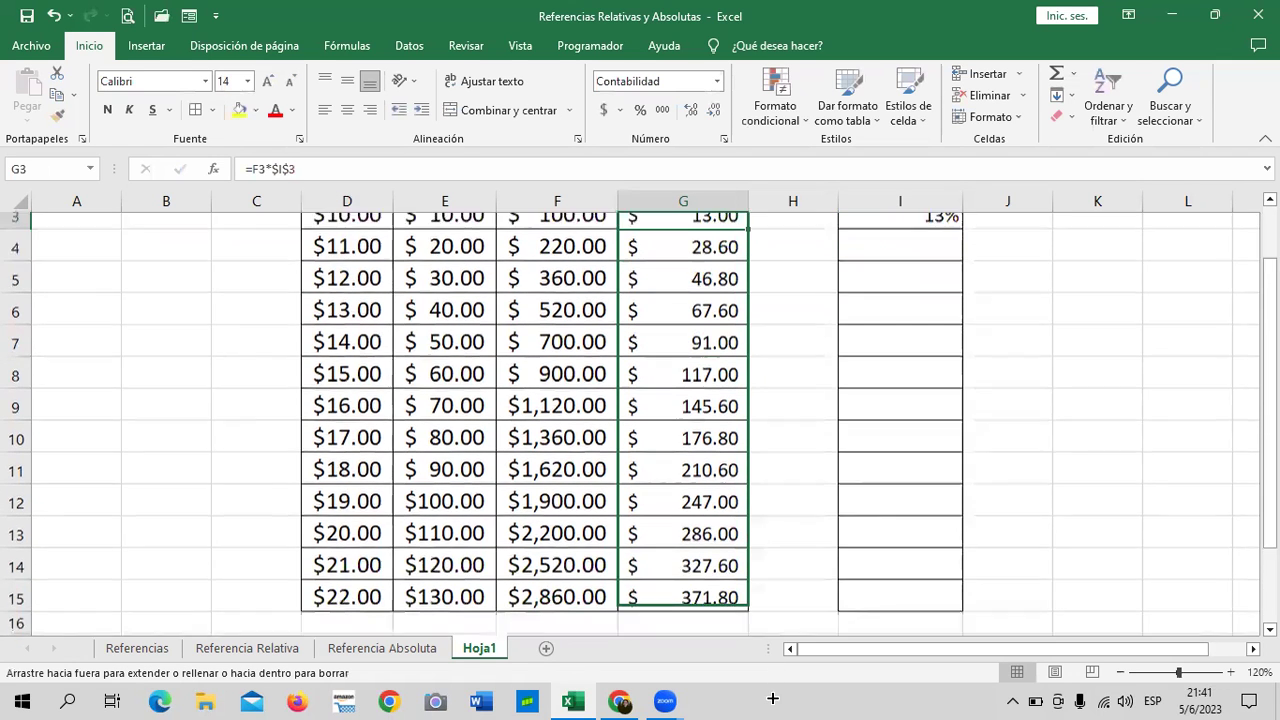
{"action": "left_click_drag", "start_coordinate": [772, 698], "coordinate": [734, 519]}
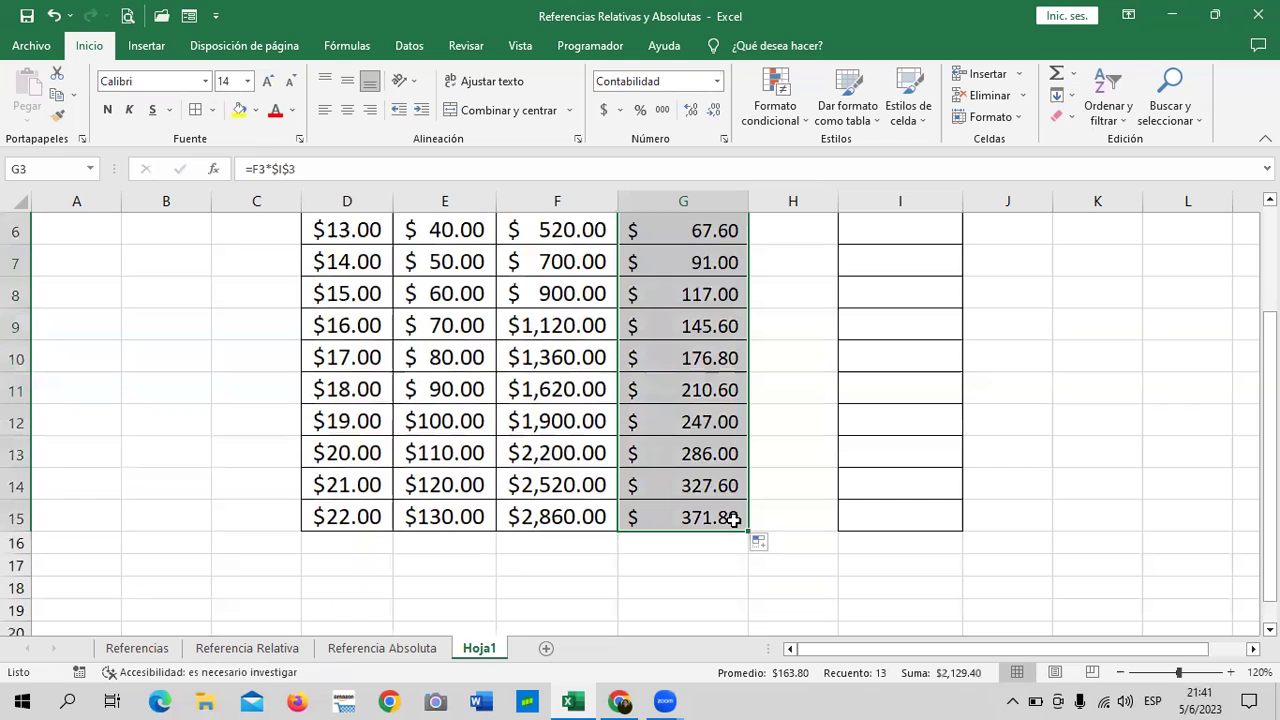
{"action": "left_click", "coordinate": [806, 476]}
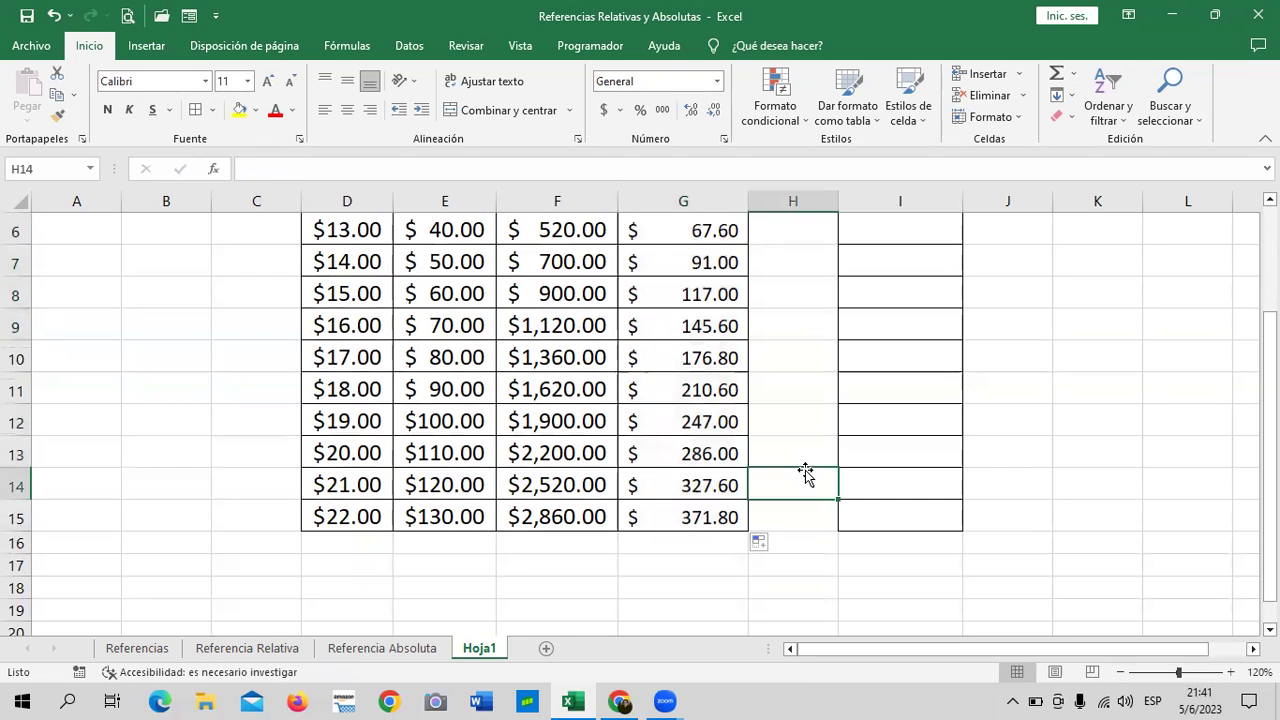
{"action": "scroll", "coordinate": [764, 515], "scroll_direction": "up", "scroll_amount": 2}
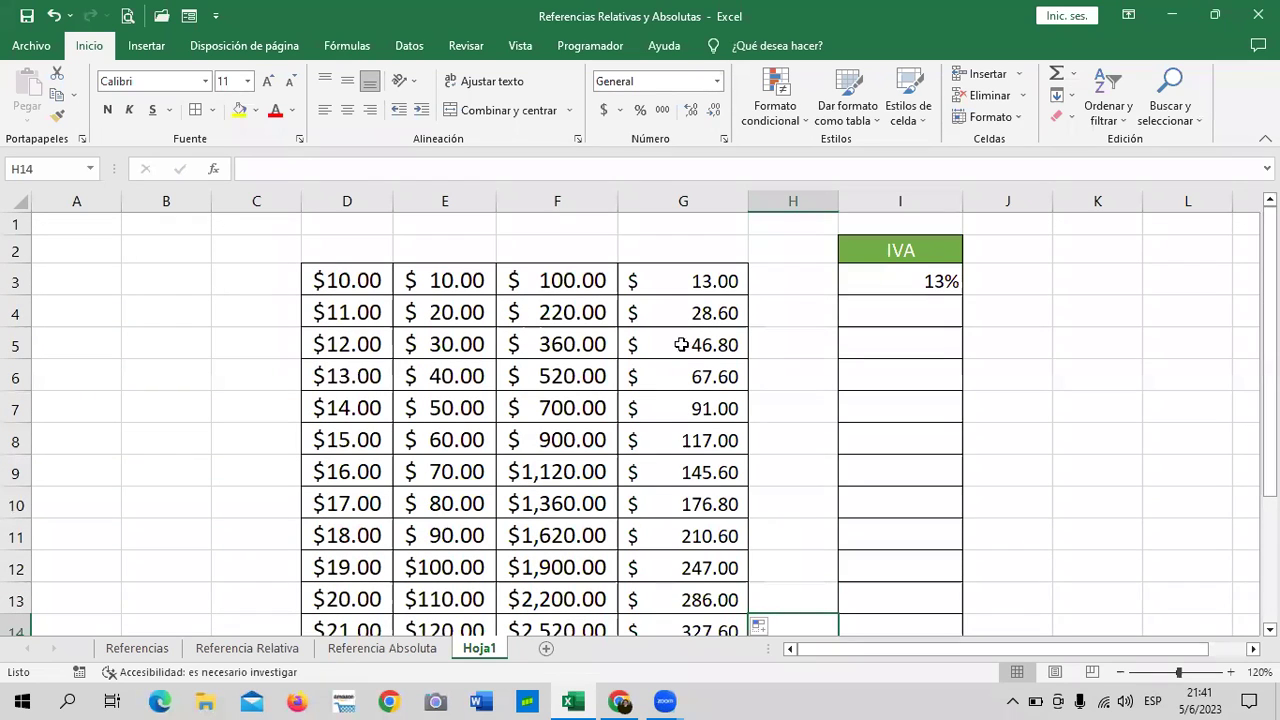
{"action": "left_click", "coordinate": [678, 270]}
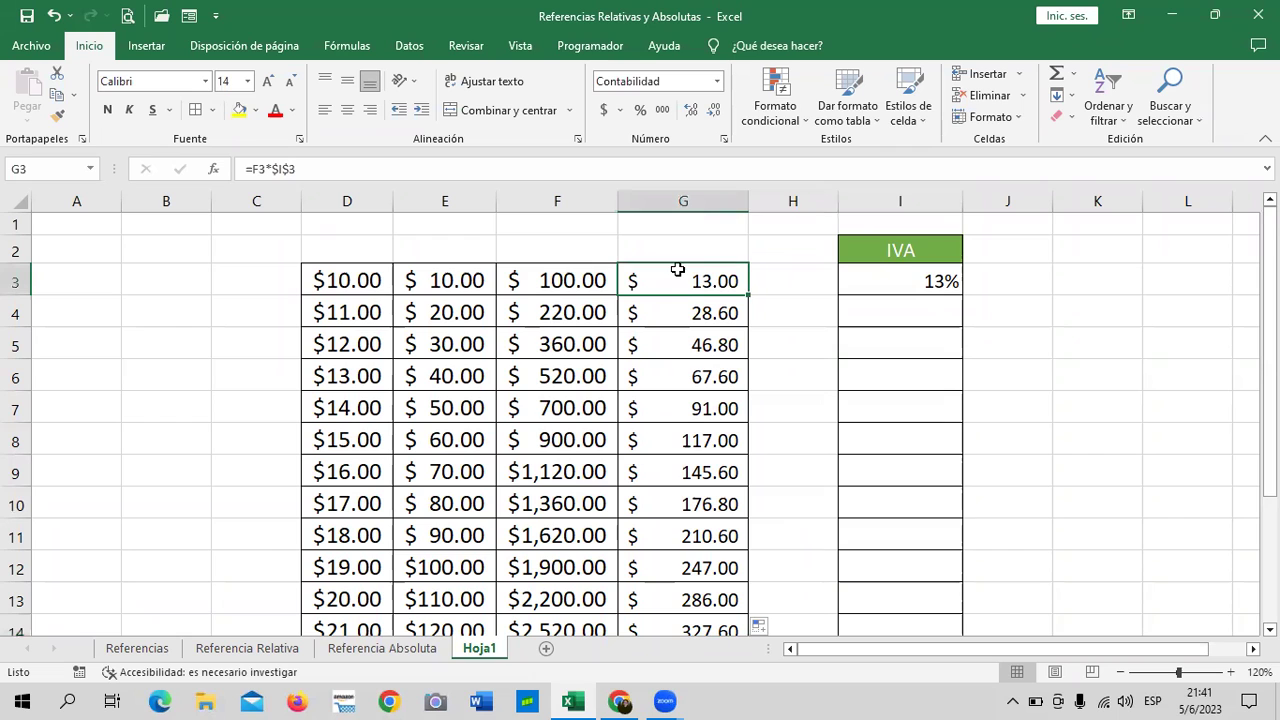
{"action": "left_click", "coordinate": [882, 265]}
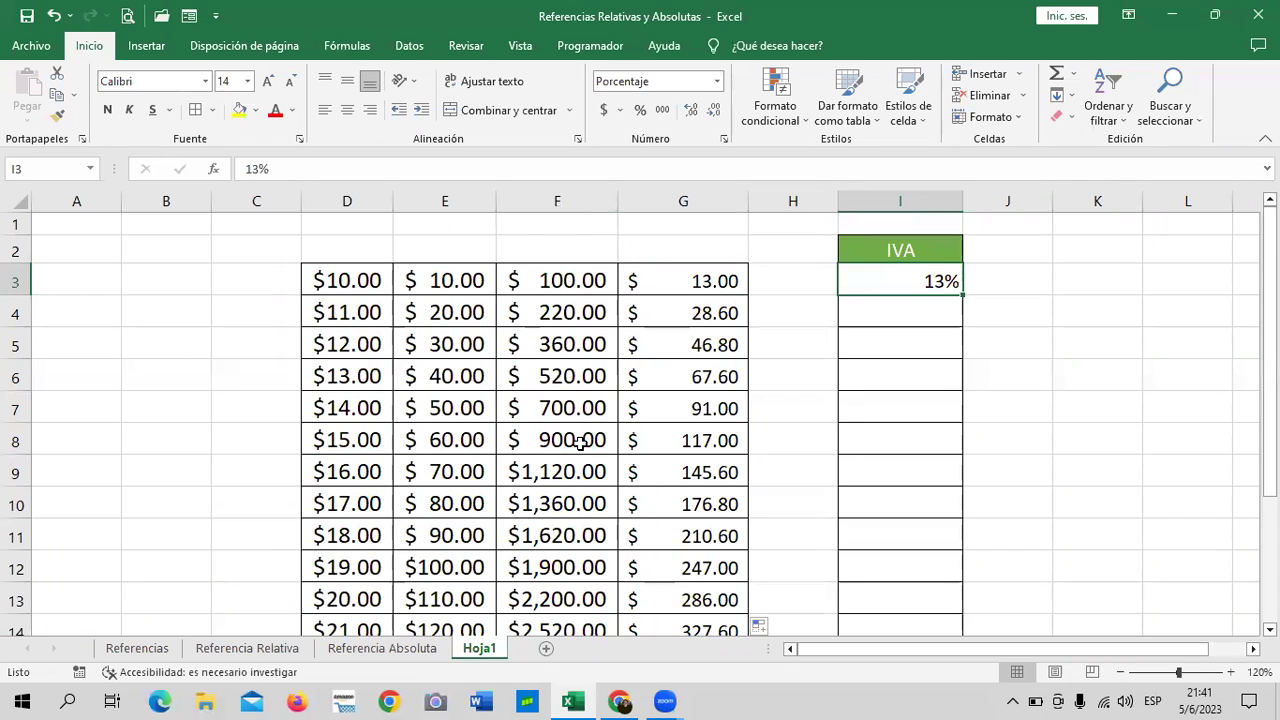
{"action": "scroll", "coordinate": [580, 443], "scroll_direction": "down", "scroll_amount": 1}
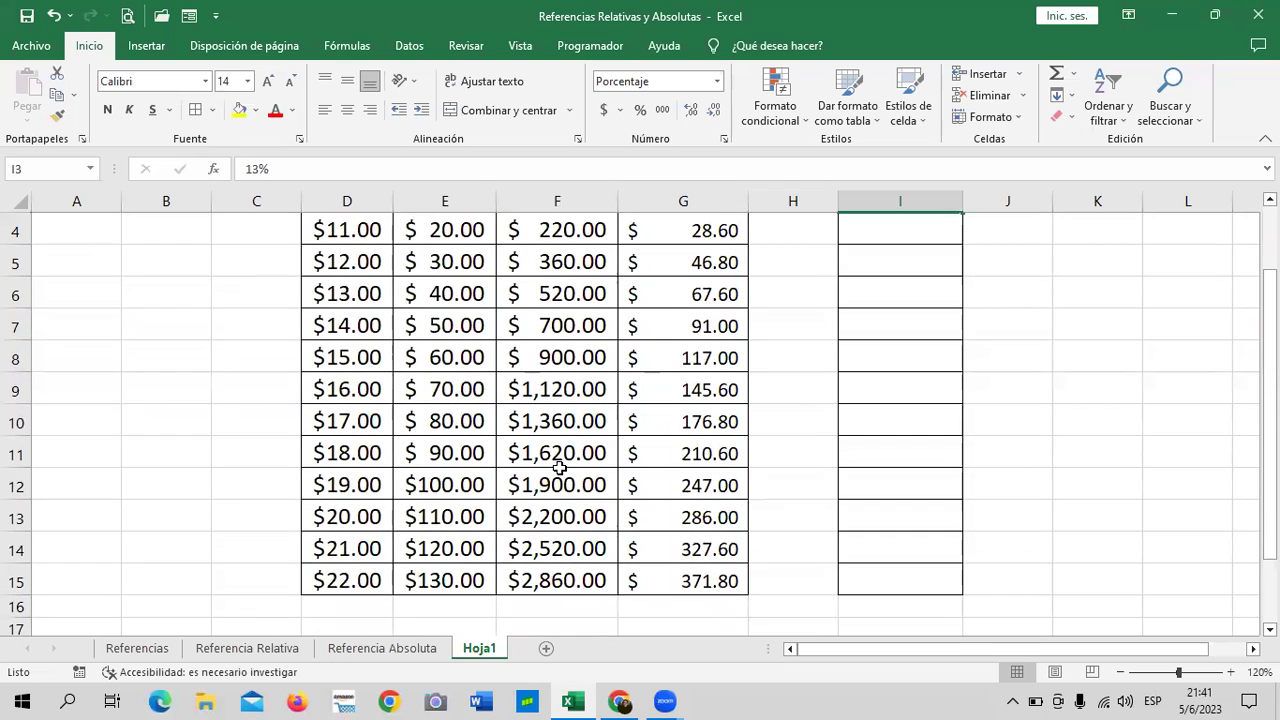
{"action": "scroll", "coordinate": [560, 467], "scroll_direction": "up", "scroll_amount": 1}
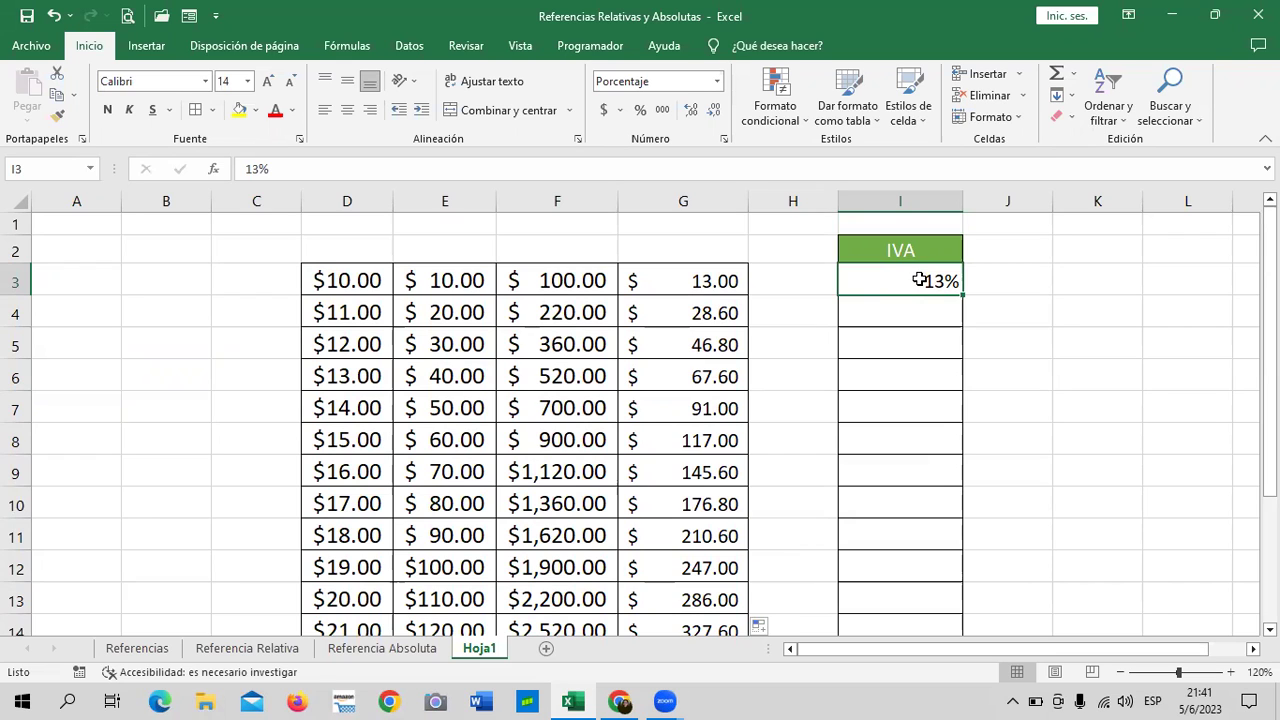
{"action": "left_click", "coordinate": [140, 650]}
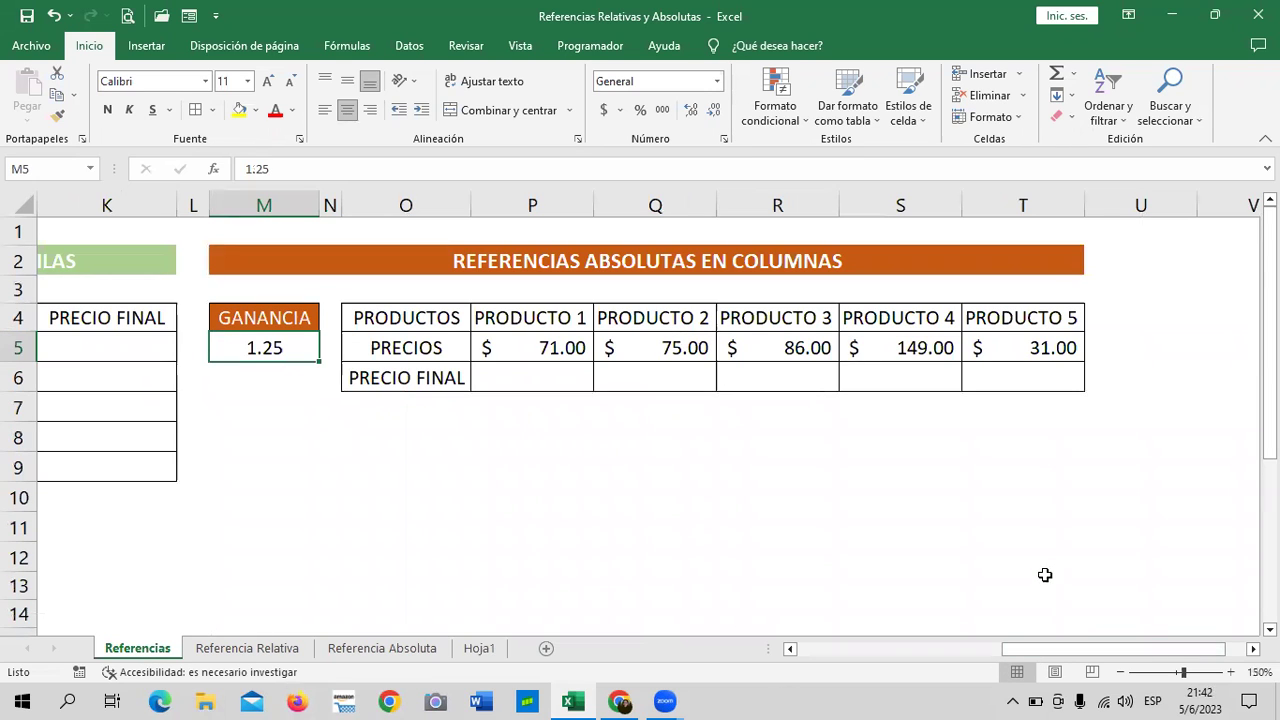
{"action": "mouse_move", "coordinate": [1104, 645]}
{"action": "left_mouse_down"}
{"action": "mouse_move", "coordinate": [1135, 647]}
{"action": "mouse_move", "coordinate": [900, 647]}
{"action": "left_mouse_up"}
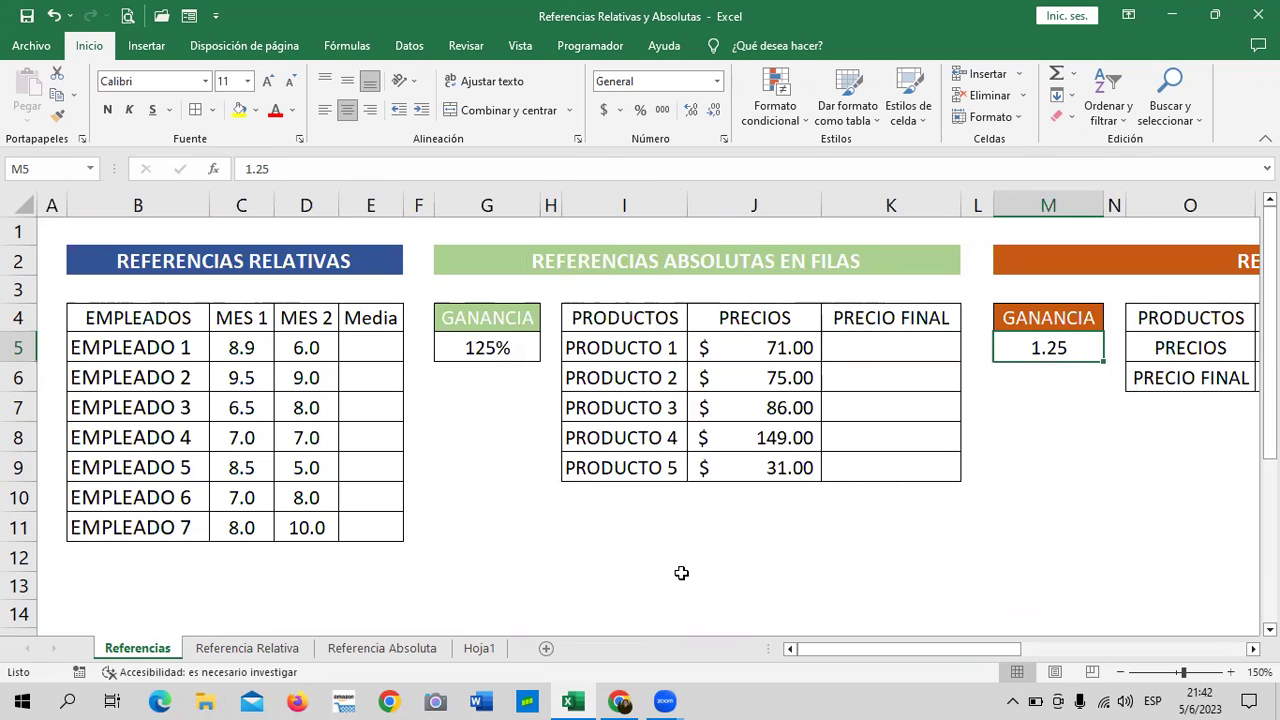
{"action": "left_click", "coordinate": [586, 559]}
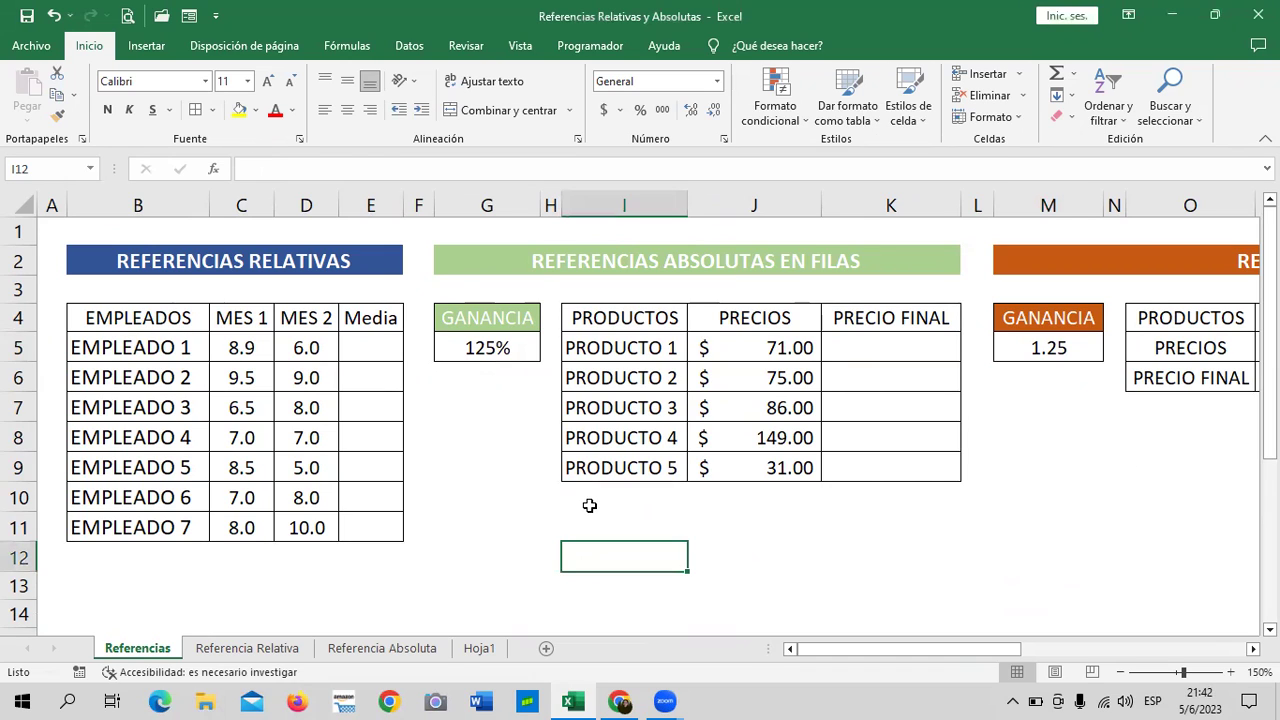
{"action": "left_click", "coordinate": [497, 425]}
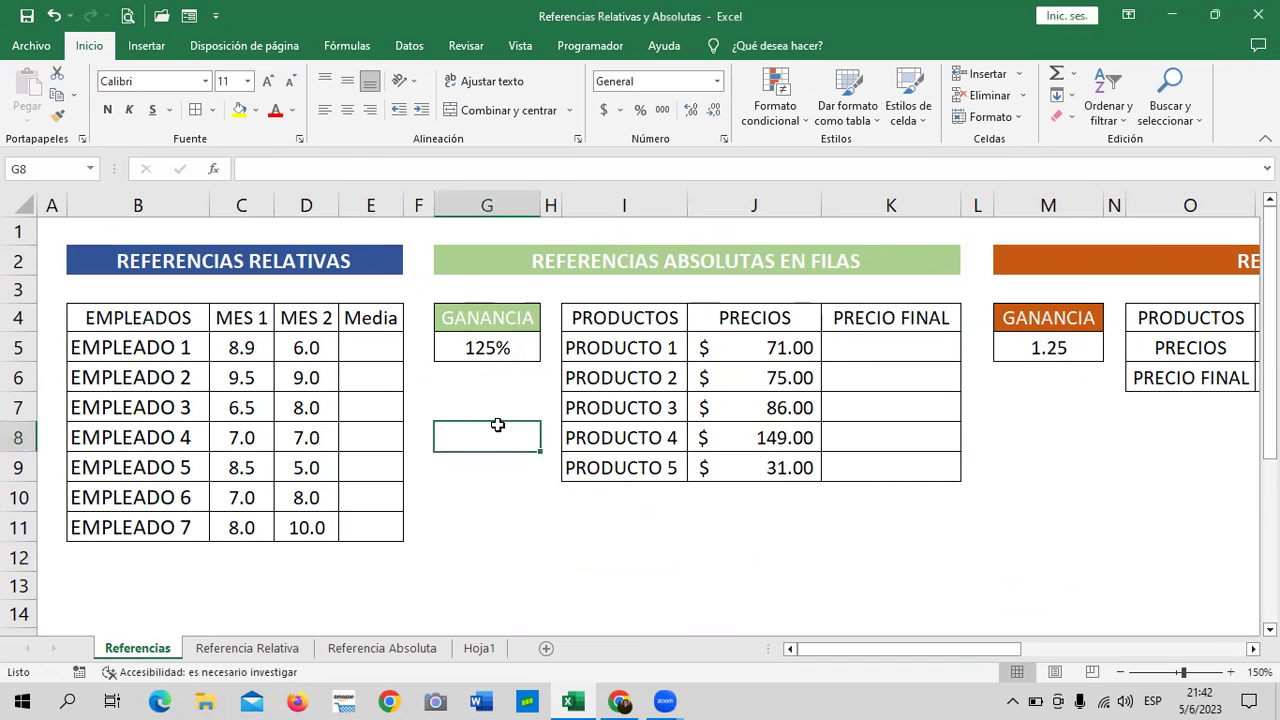
{"action": "left_click", "coordinate": [1049, 463]}
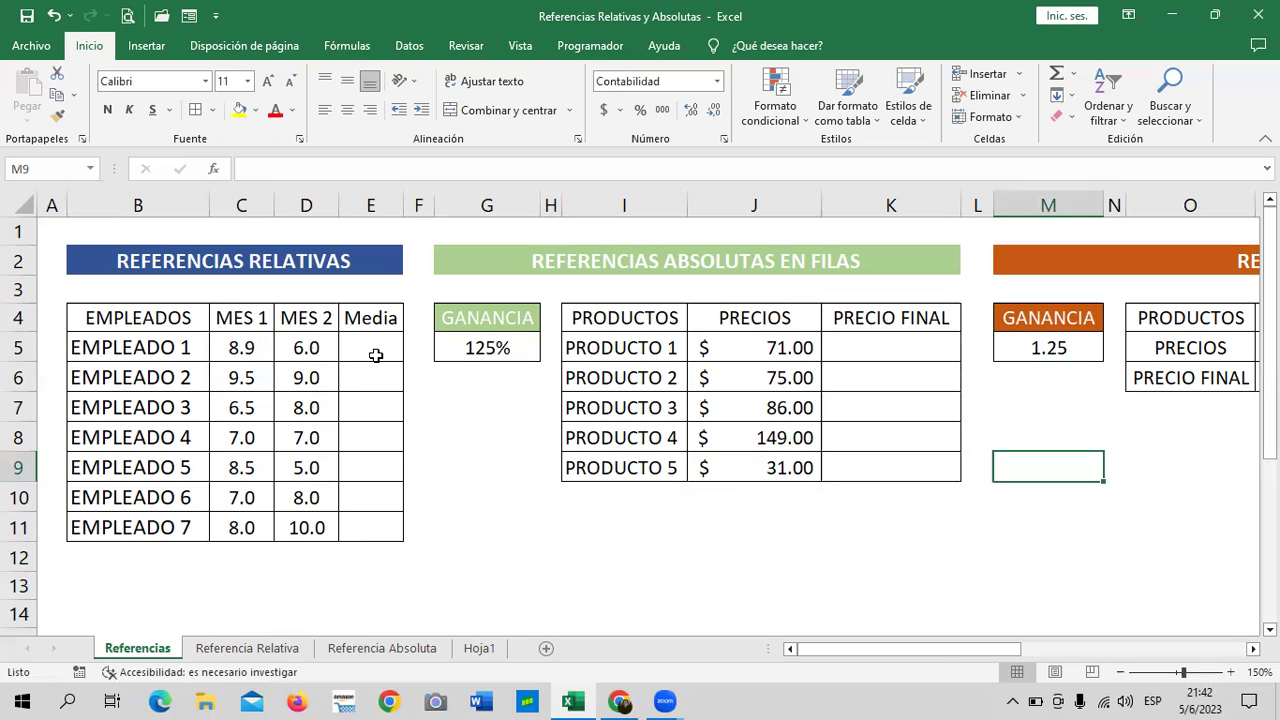
{"action": "left_click", "coordinate": [240, 350]}
{"action": "left_click", "coordinate": [306, 347]}
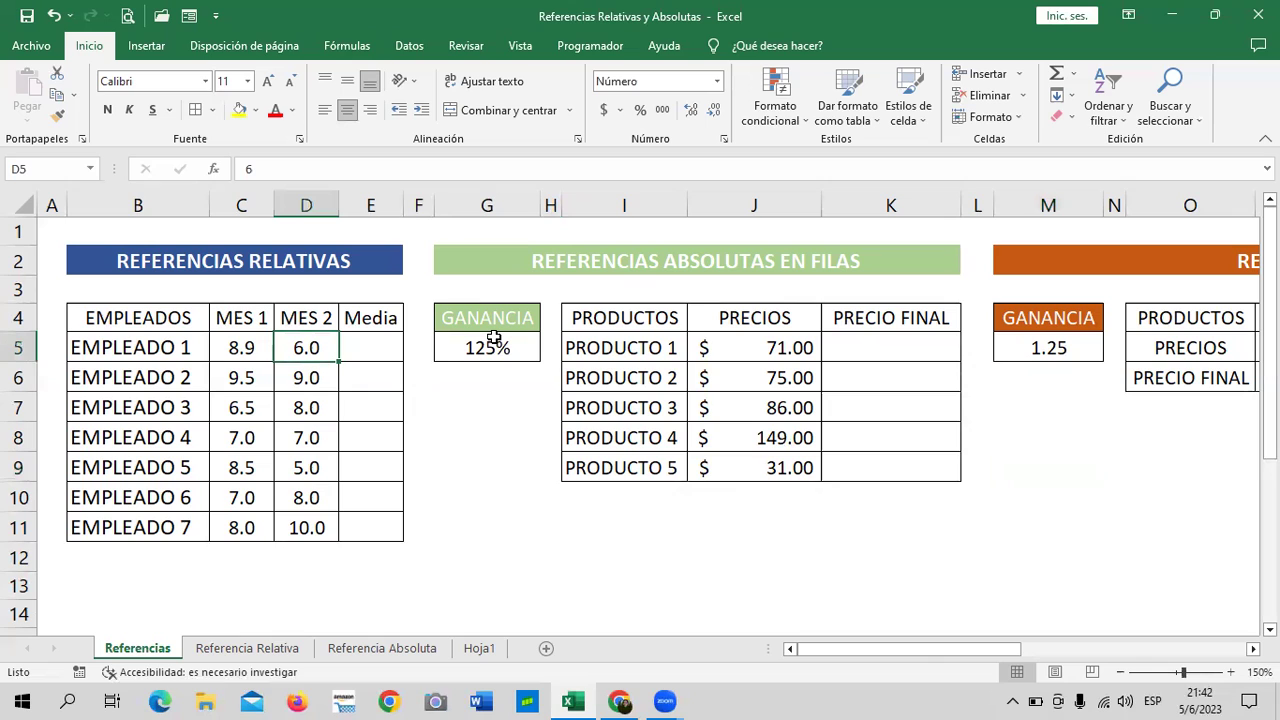
{"action": "left_click", "coordinate": [371, 319]}
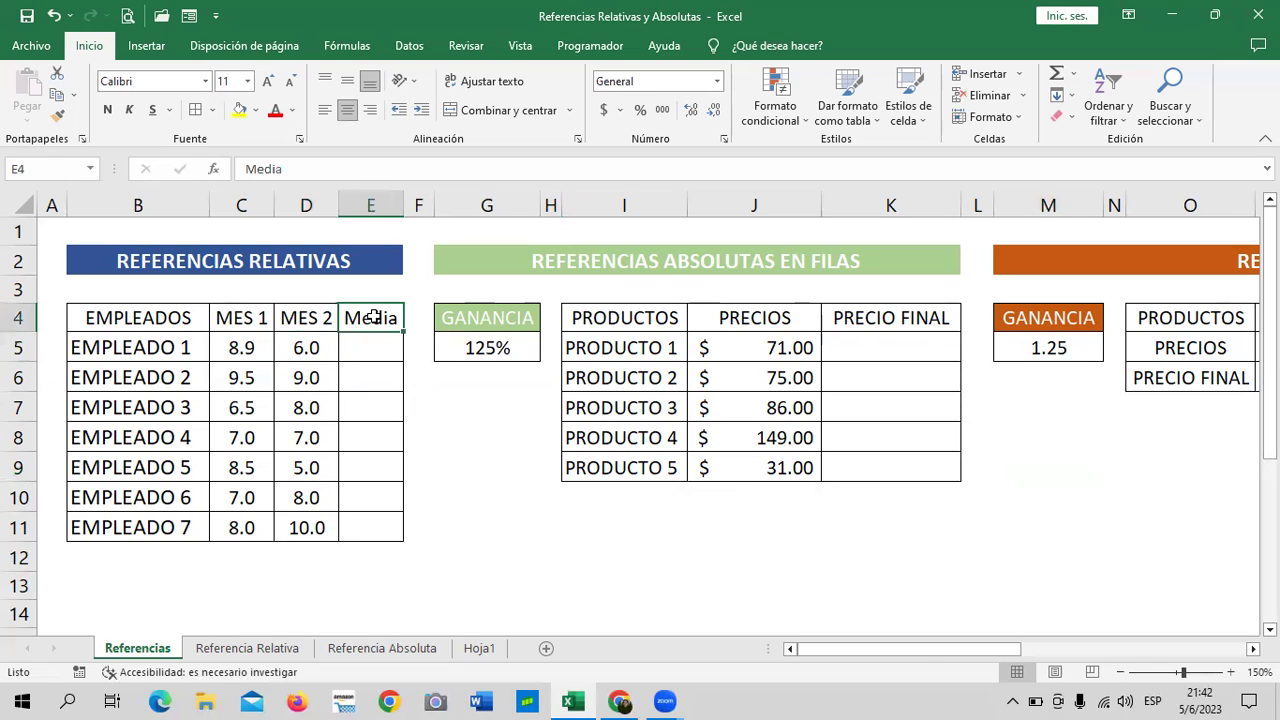
{"action": "left_click", "coordinate": [360, 348]}
{"action": "left_click", "coordinate": [371, 530]}
{"action": "left_click", "coordinate": [358, 347]}
{"action": "type", "text": "="}
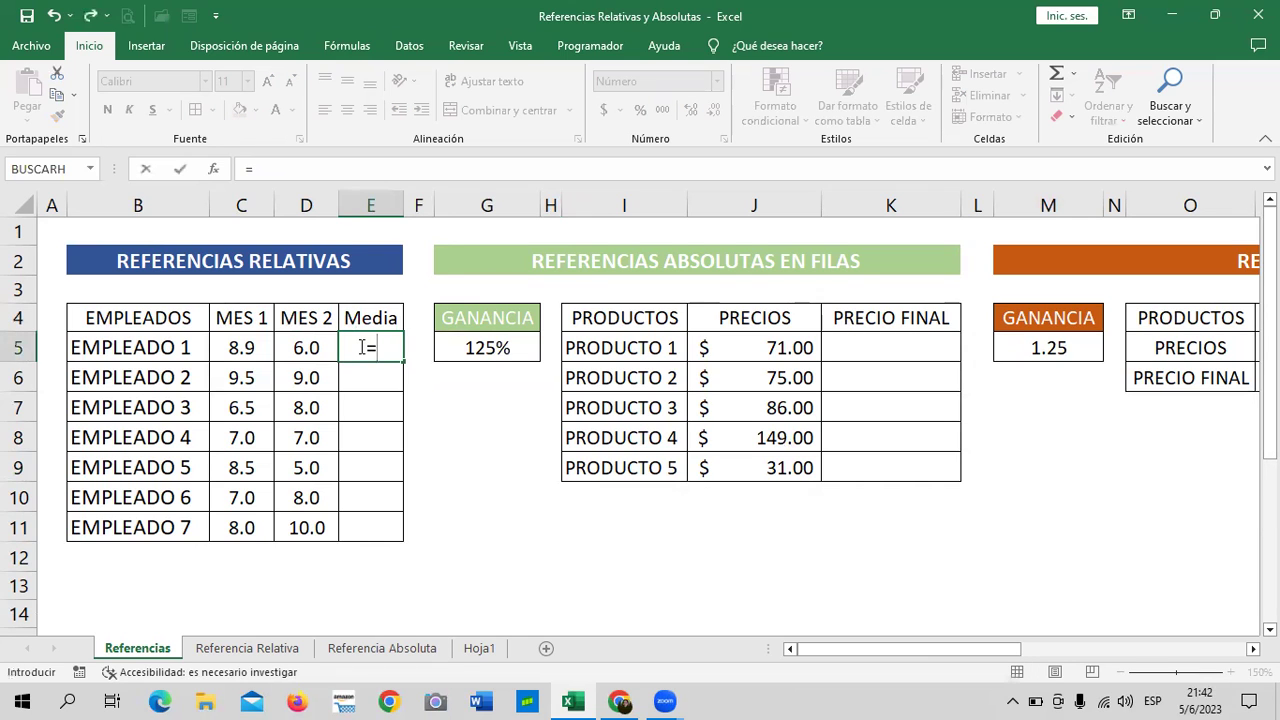
{"action": "type", "text": "prome"}
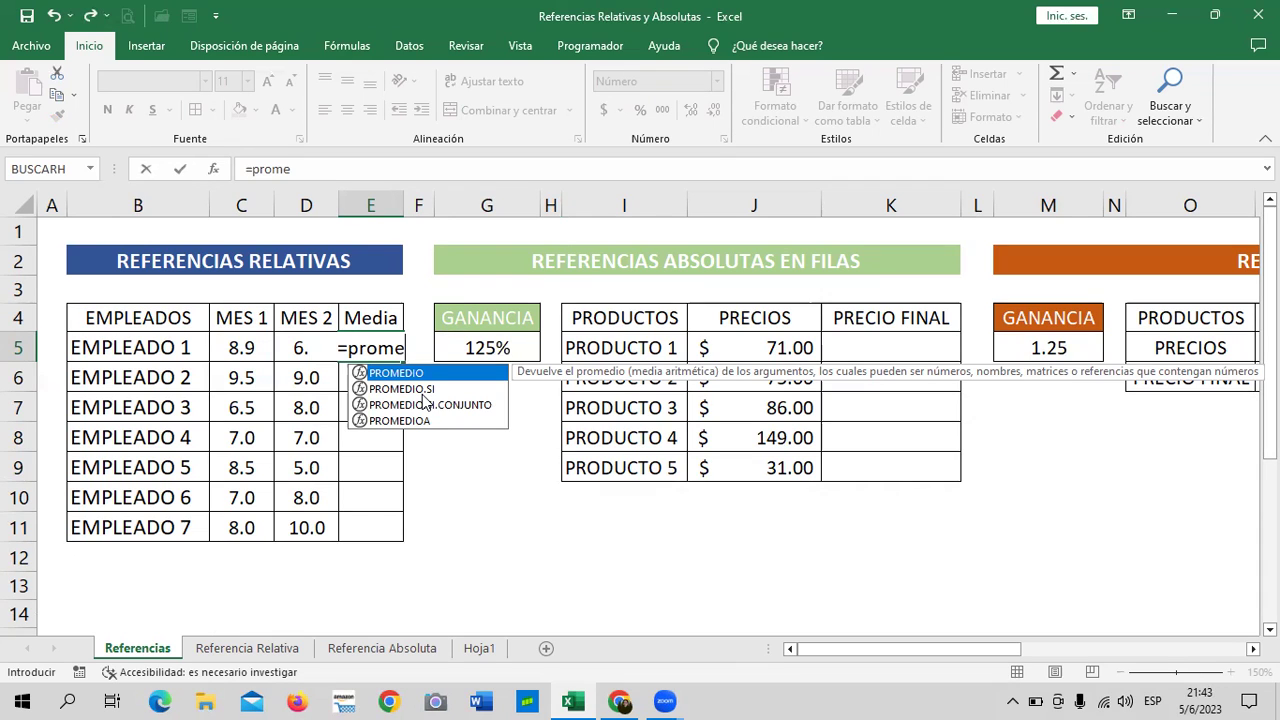
{"action": "key", "text": "BackSpace"}
{"action": "key", "text": "BackSpace"}
{"action": "key", "text": "Escape"}
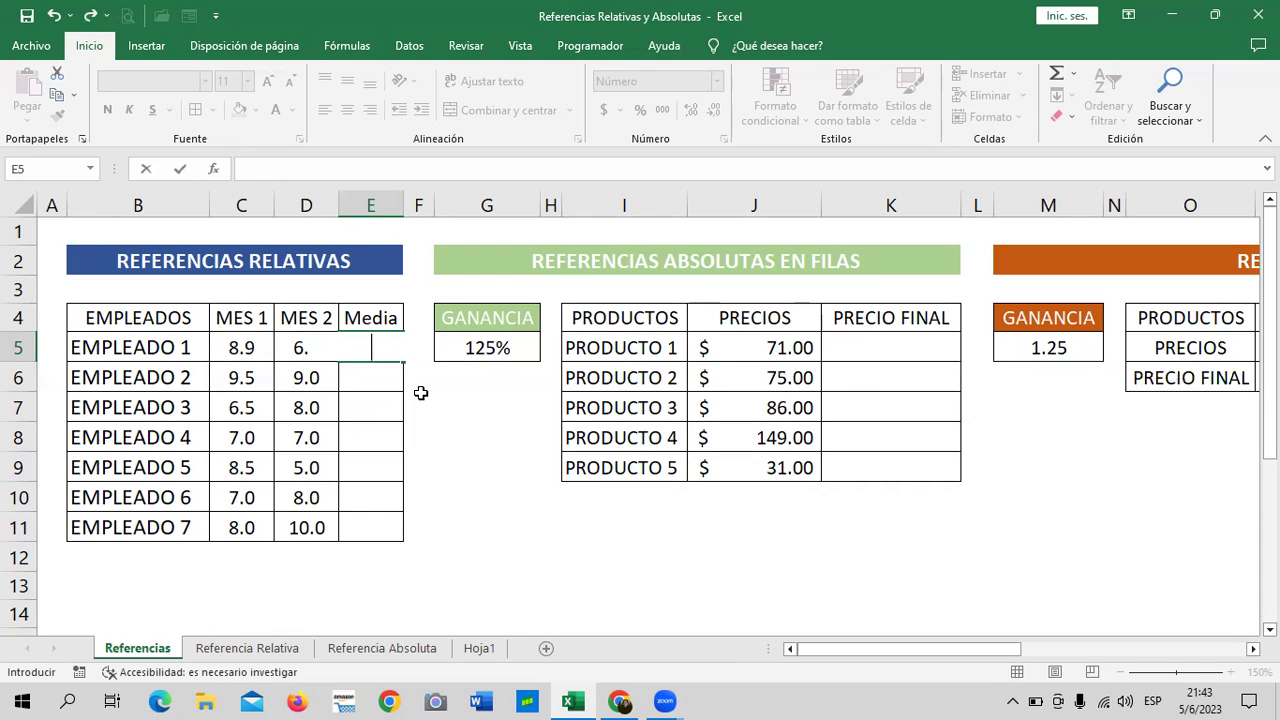
{"action": "left_click", "coordinate": [469, 457]}
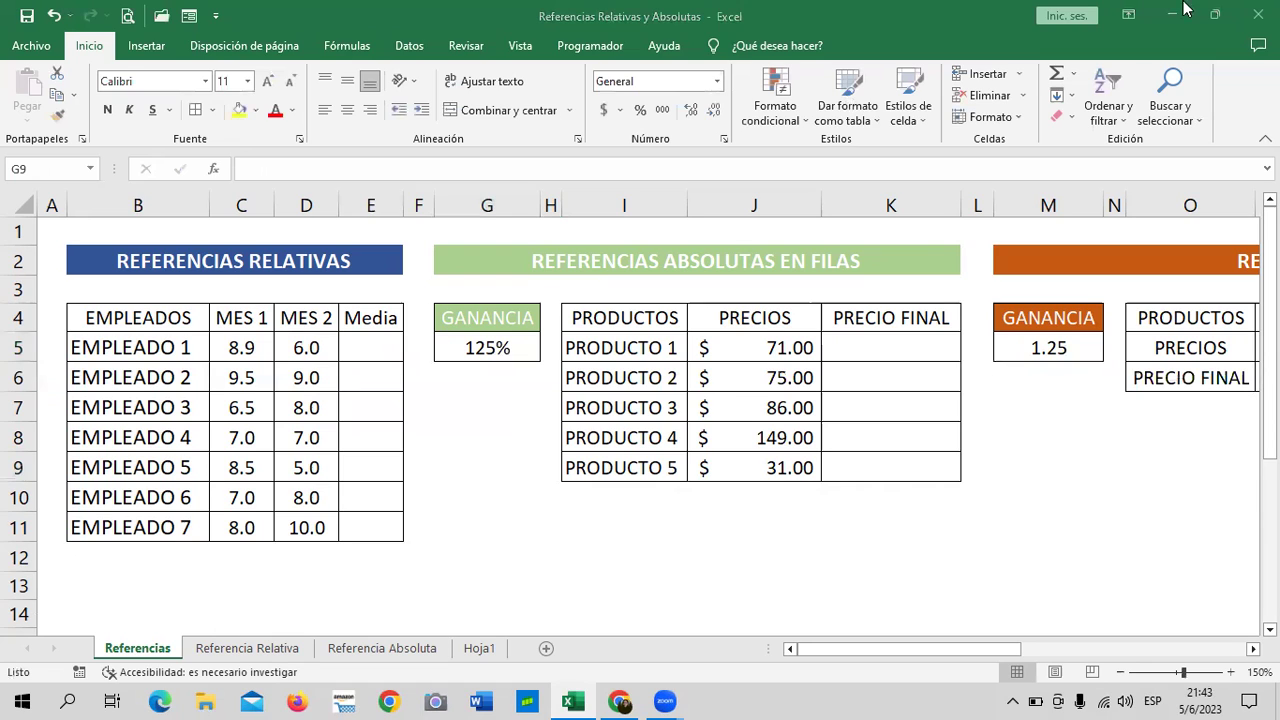
On the Fórmulas tab, open Insertar función for E5 and list Todo functions
{"action": "left_click", "coordinate": [357, 53]}
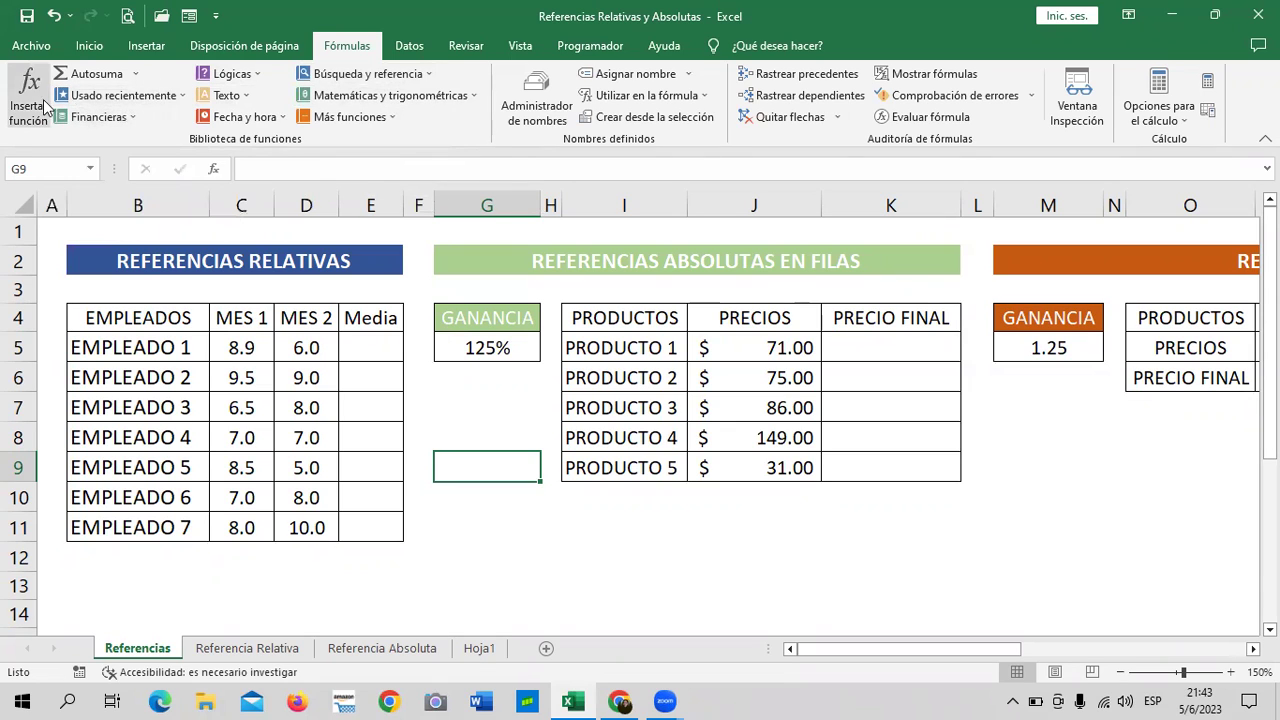
{"action": "left_click", "coordinate": [382, 344]}
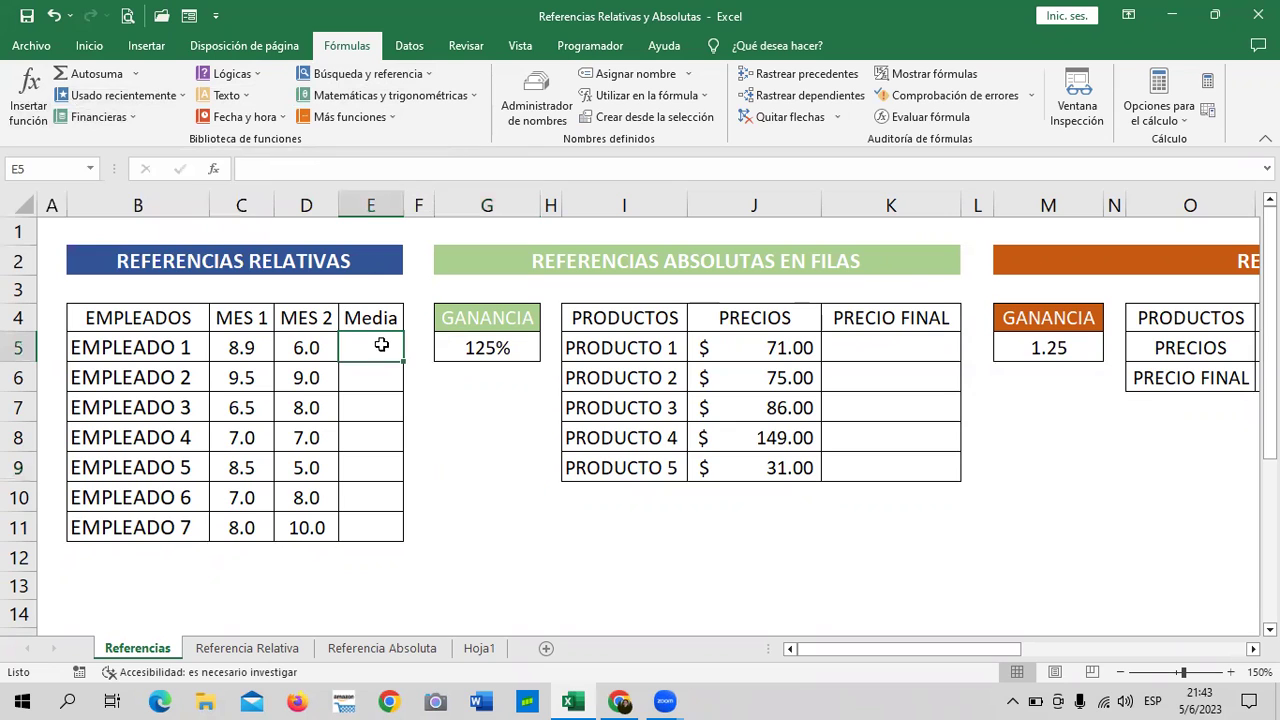
{"action": "left_click", "coordinate": [36, 102]}
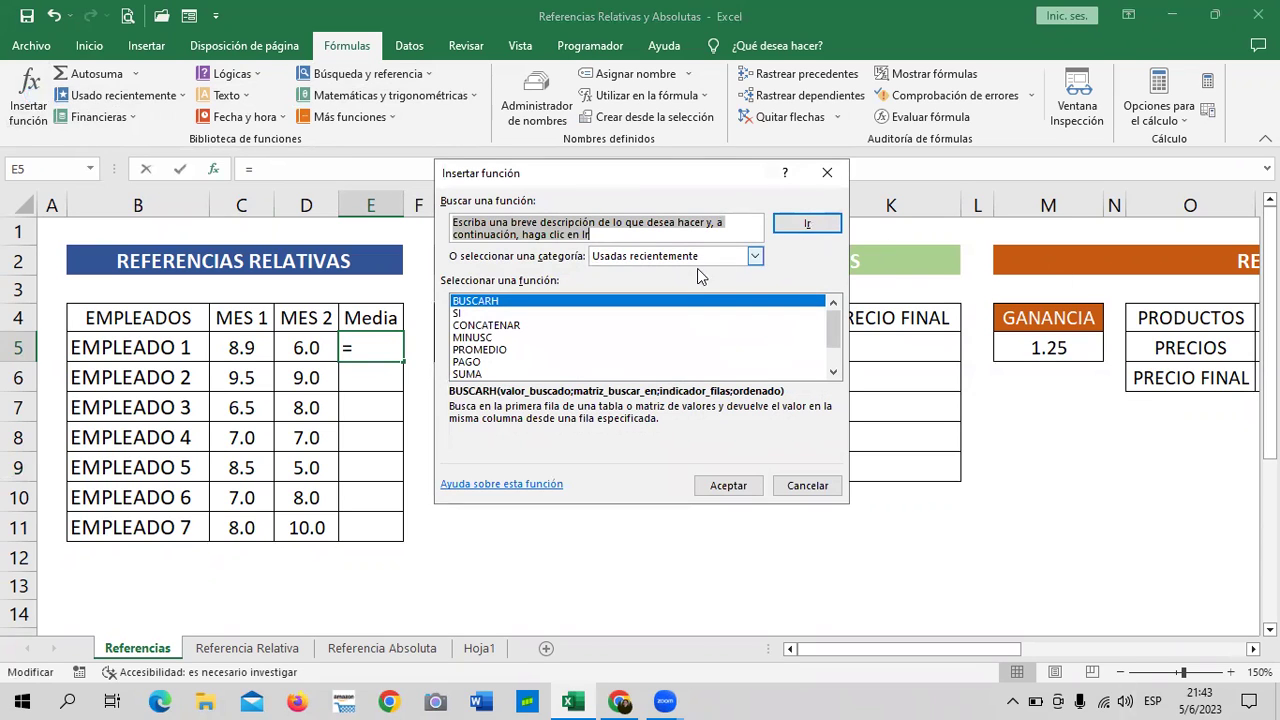
{"action": "left_click", "coordinate": [754, 257]}
{"action": "left_click", "coordinate": [755, 259]}
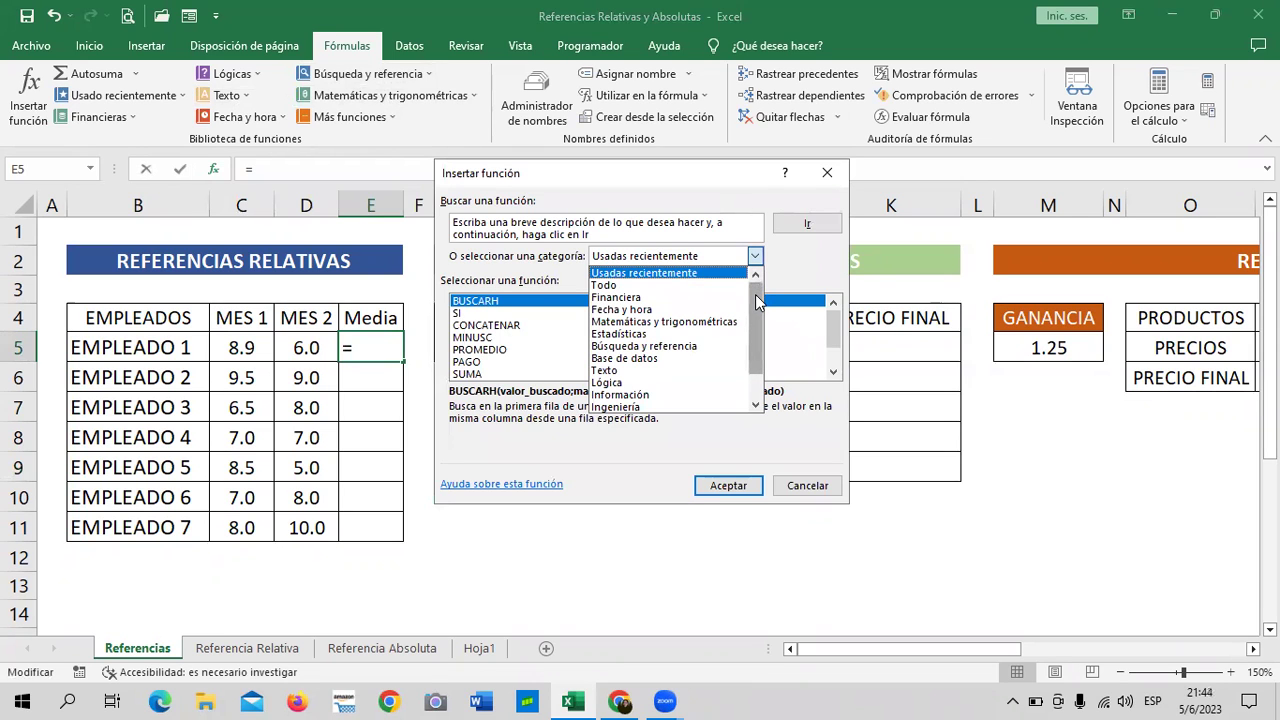
{"action": "left_click_drag", "start_coordinate": [757, 305], "coordinate": [763, 268]}
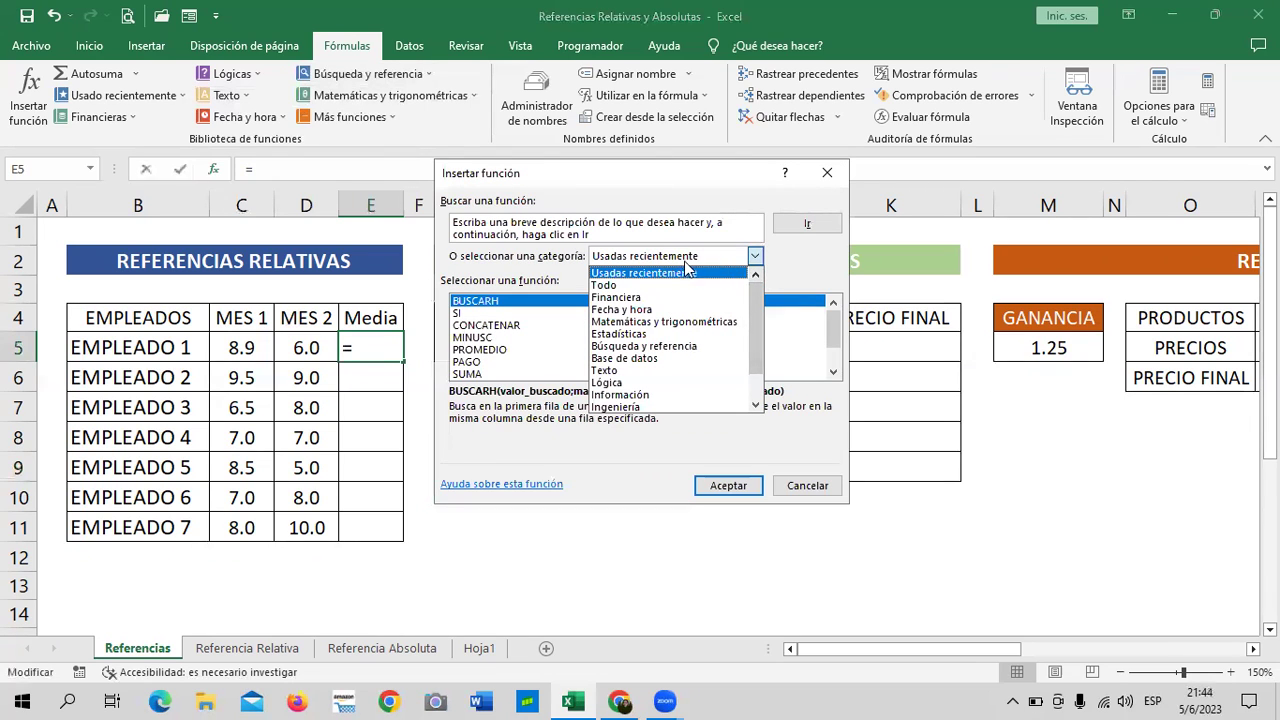
{"action": "left_click", "coordinate": [627, 286]}
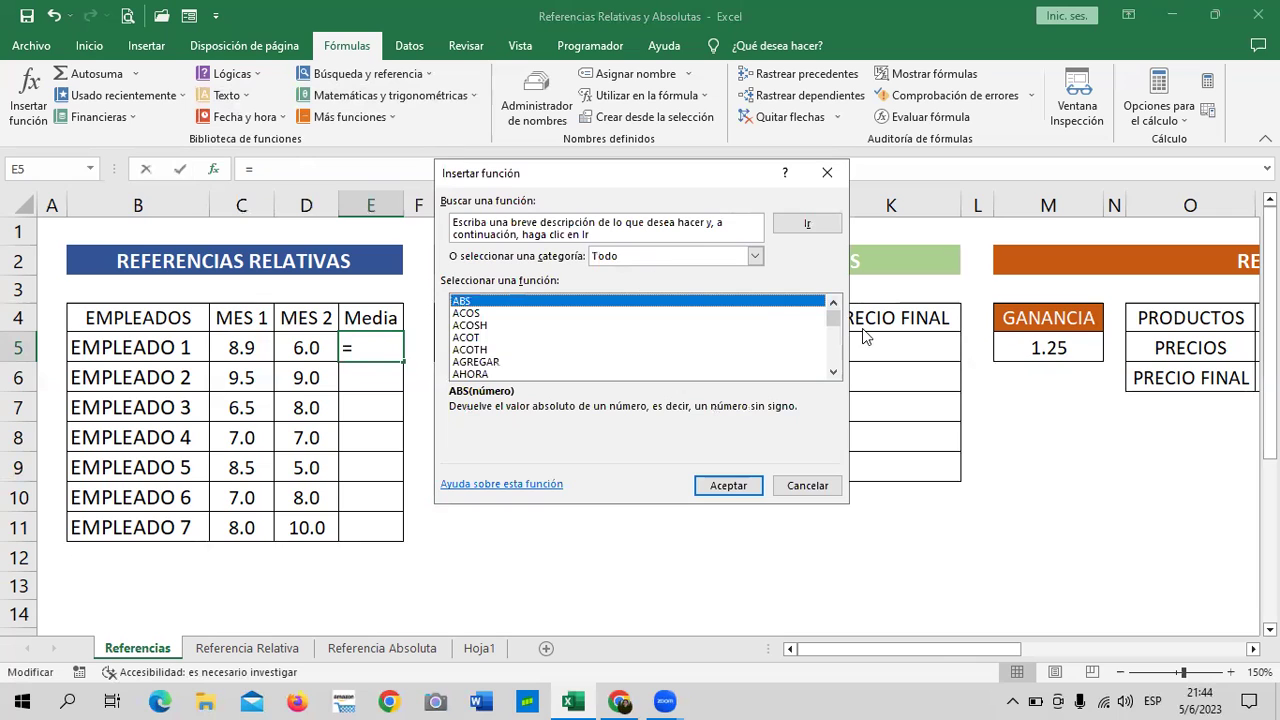
Choose PROMEDIO, then close Argumentos de función without inserting it and select G9
{"action": "left_click_drag", "start_coordinate": [833, 318], "coordinate": [833, 303]}
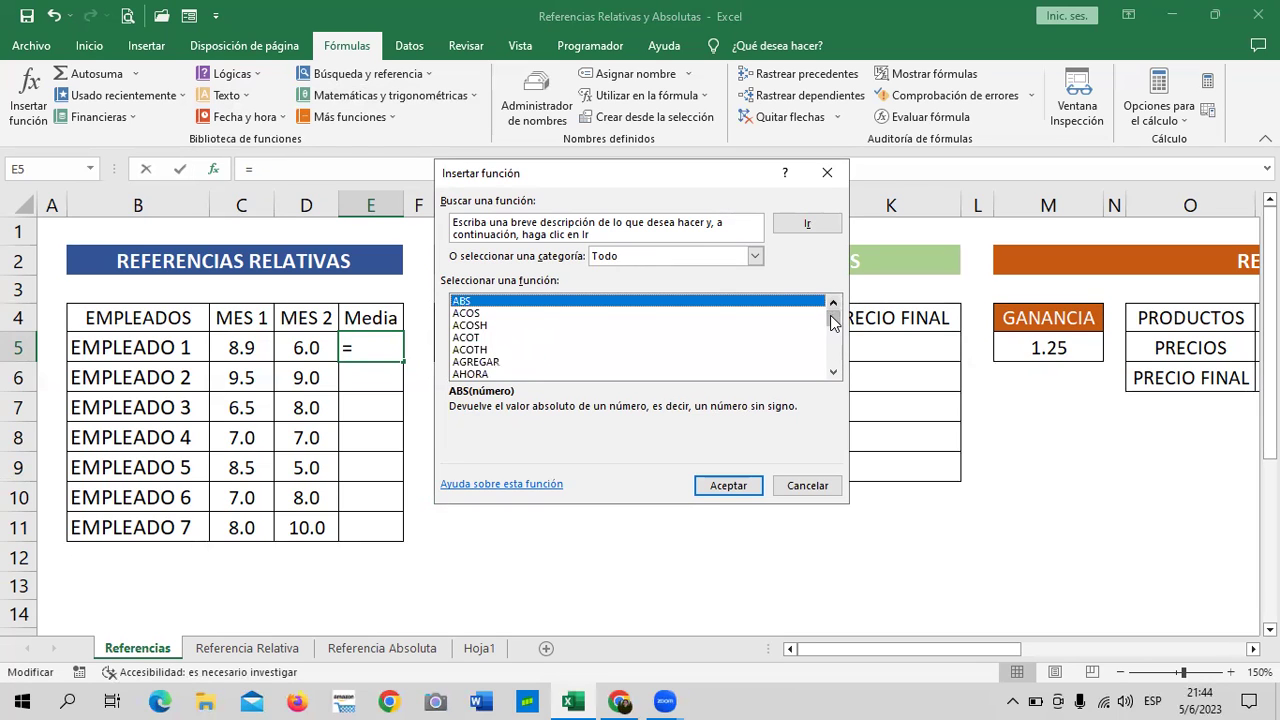
{"action": "left_click_drag", "start_coordinate": [829, 318], "coordinate": [833, 347]}
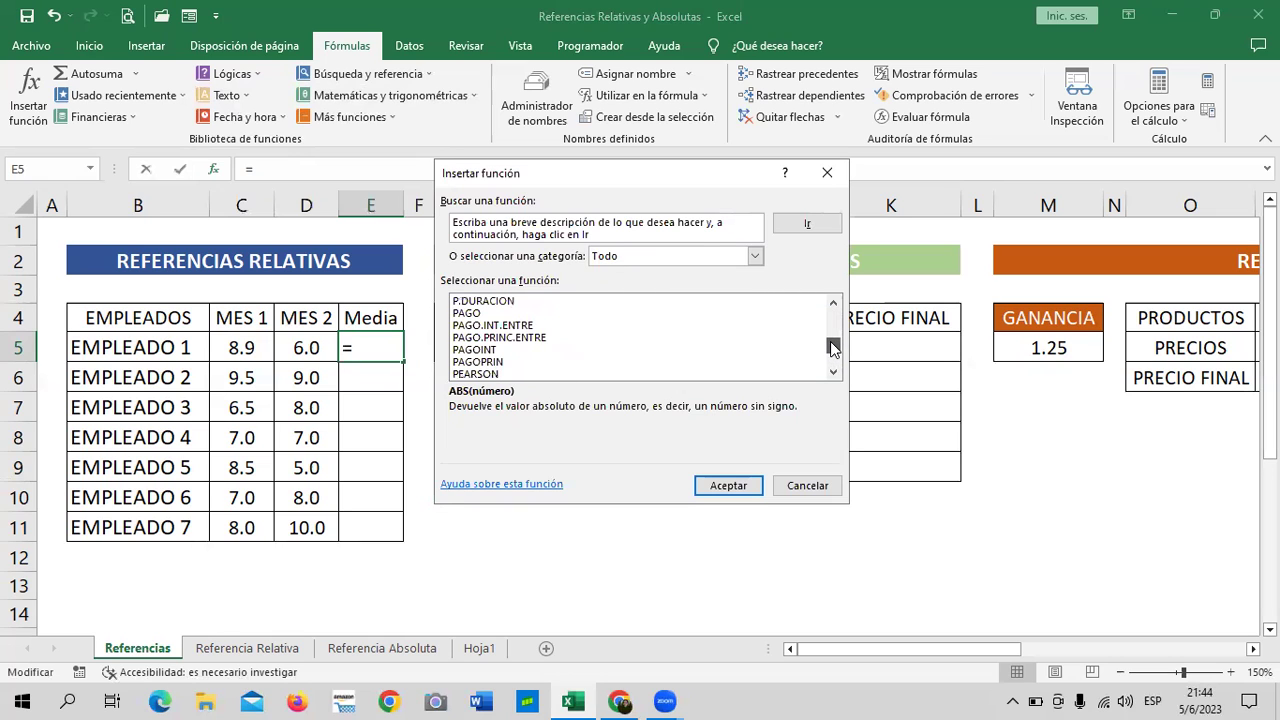
{"action": "left_click", "coordinate": [834, 372]}
{"action": "left_click_drag", "start_coordinate": [834, 372], "coordinate": [834, 375]}
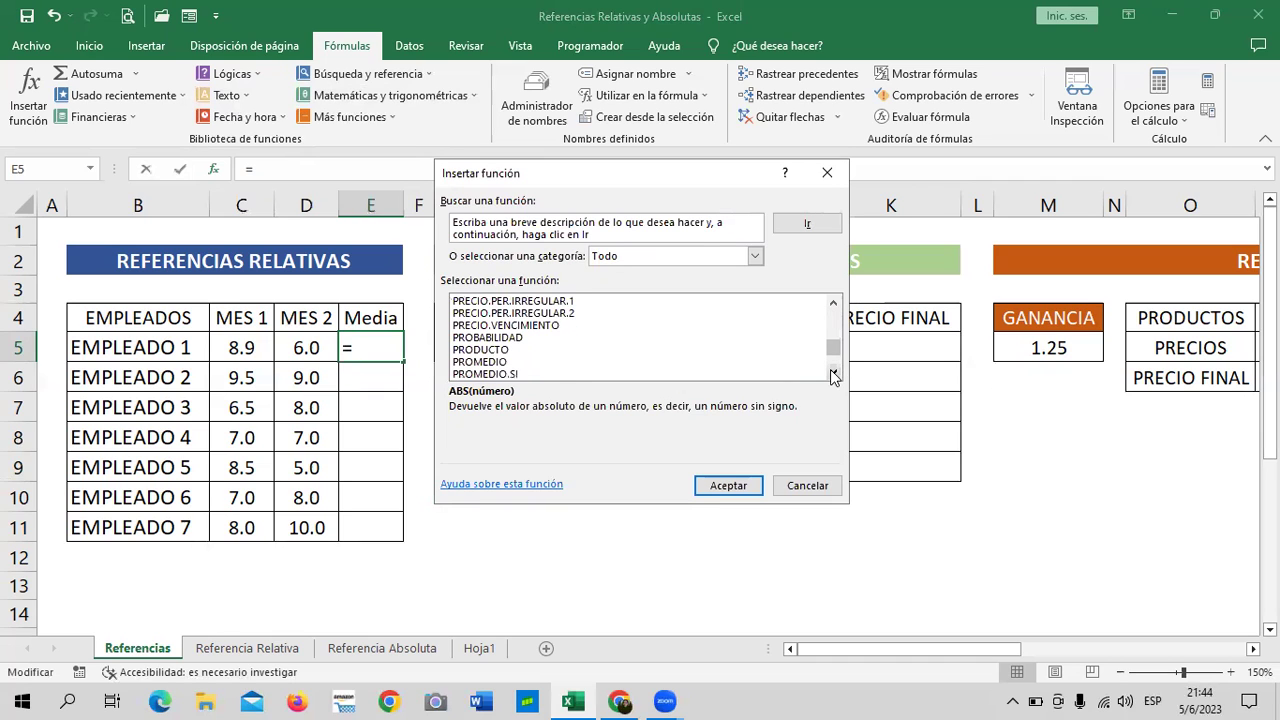
{"action": "left_click", "coordinate": [834, 374]}
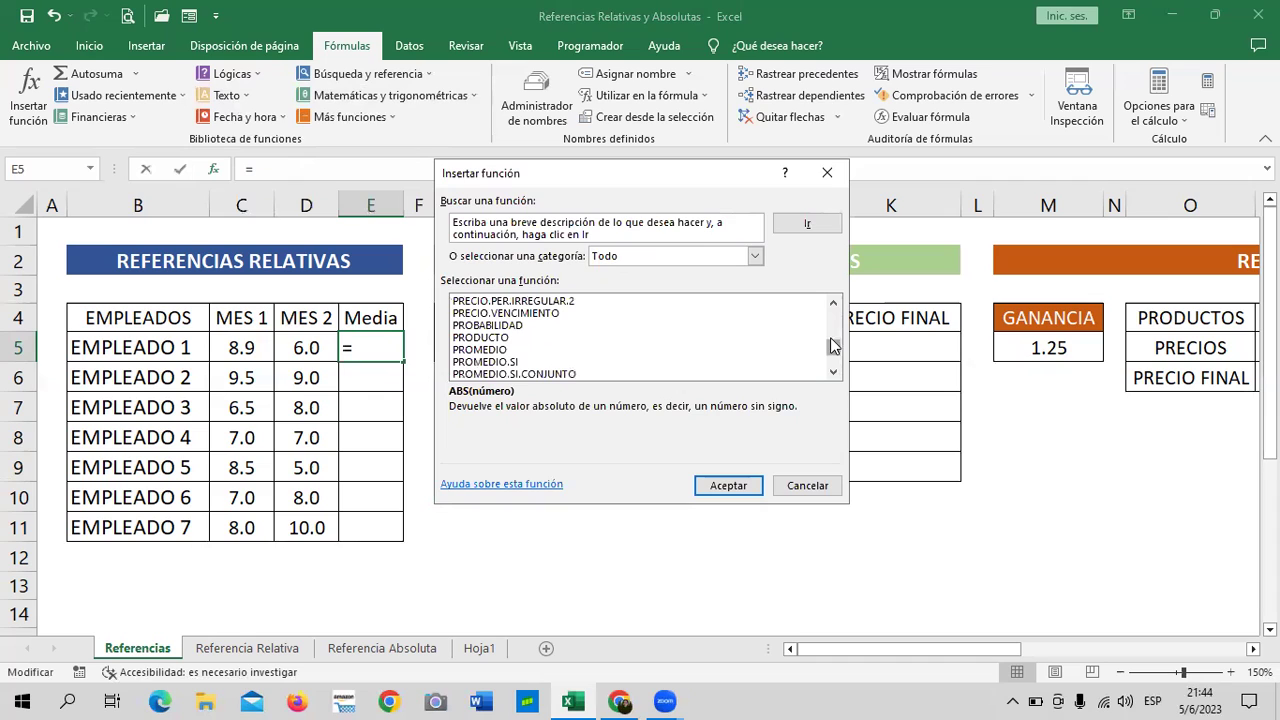
{"action": "left_click", "coordinate": [483, 350]}
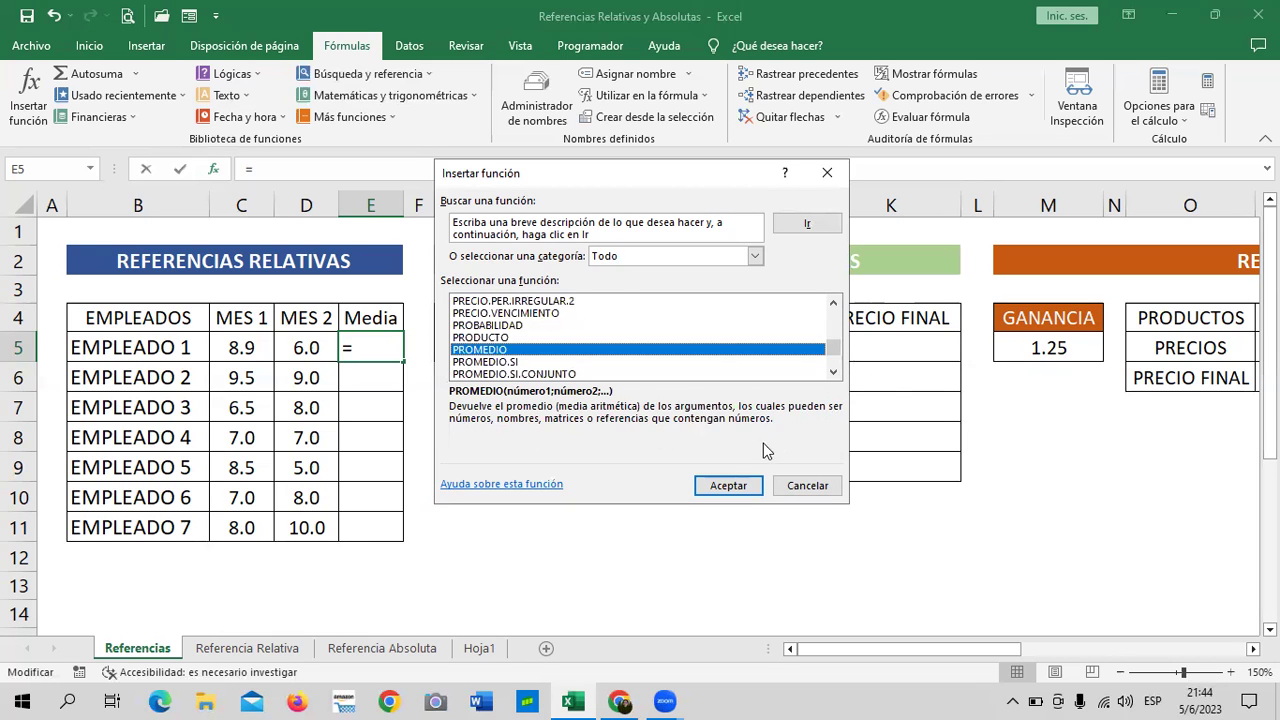
{"action": "left_click", "coordinate": [717, 488]}
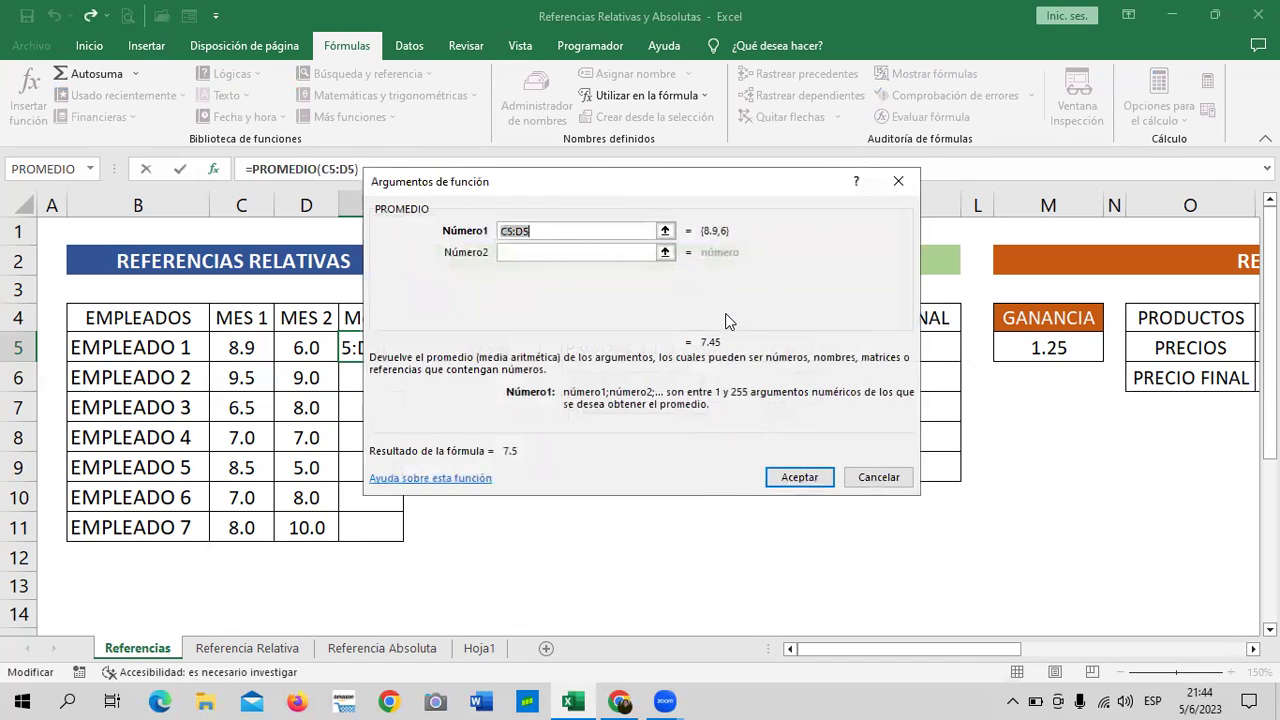
{"action": "left_click", "coordinate": [896, 184]}
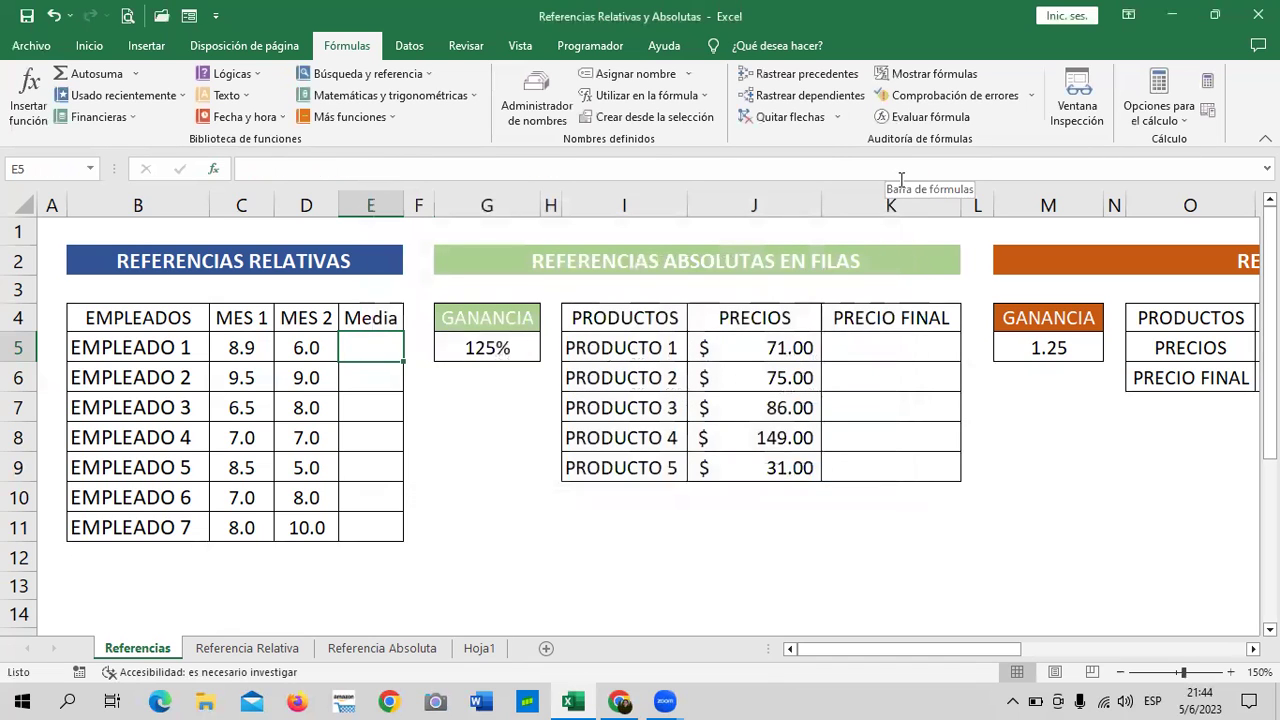
{"action": "left_click", "coordinate": [488, 471]}
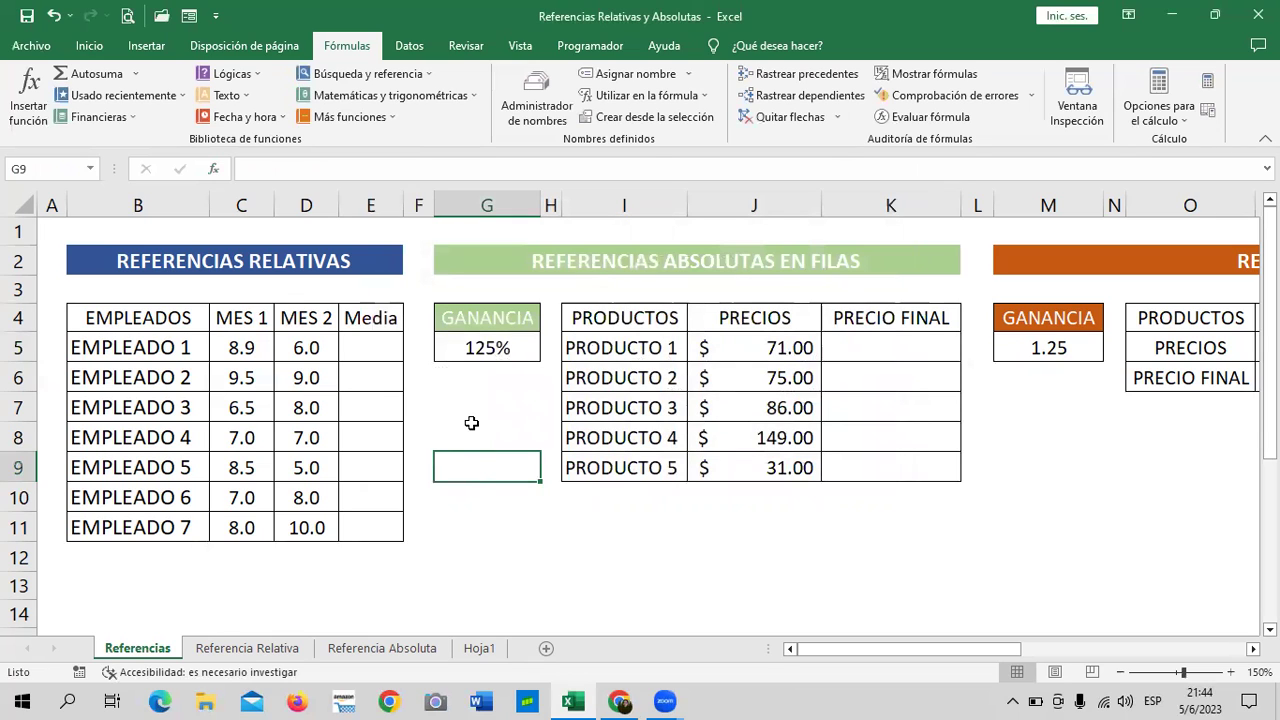
{"action": "left_click", "coordinate": [364, 352]}
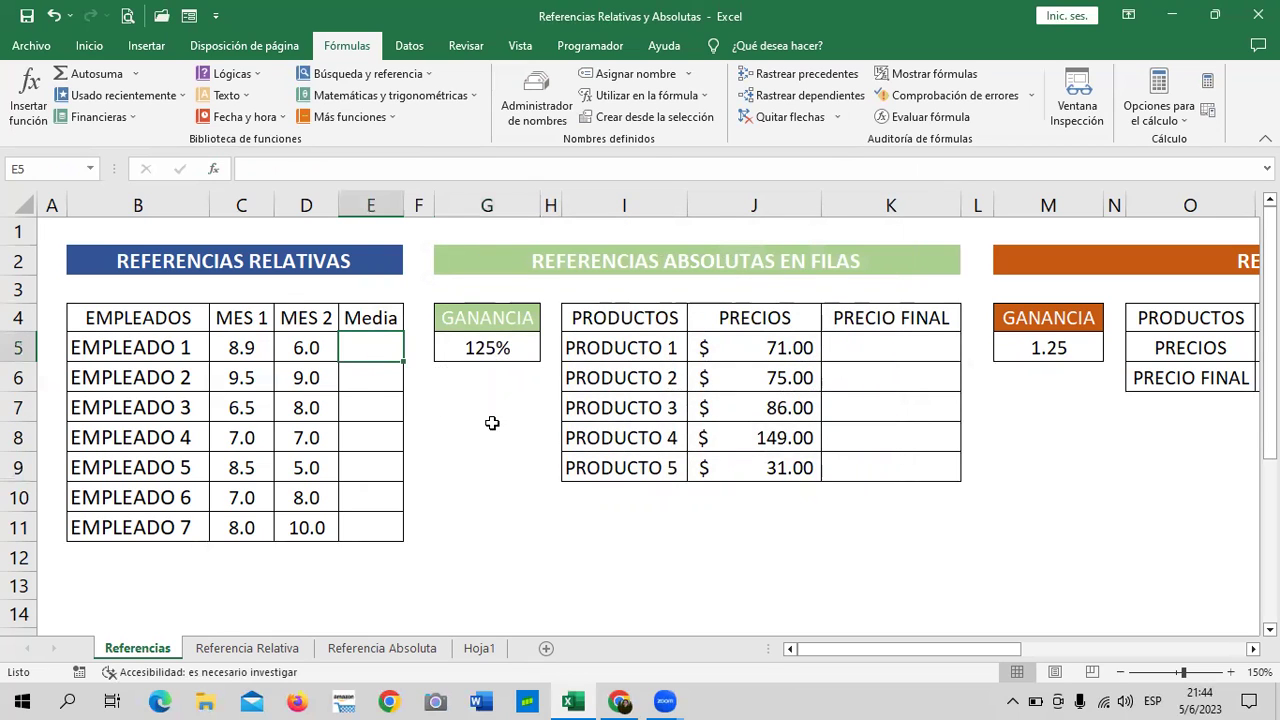
{"action": "type", "text": "="}
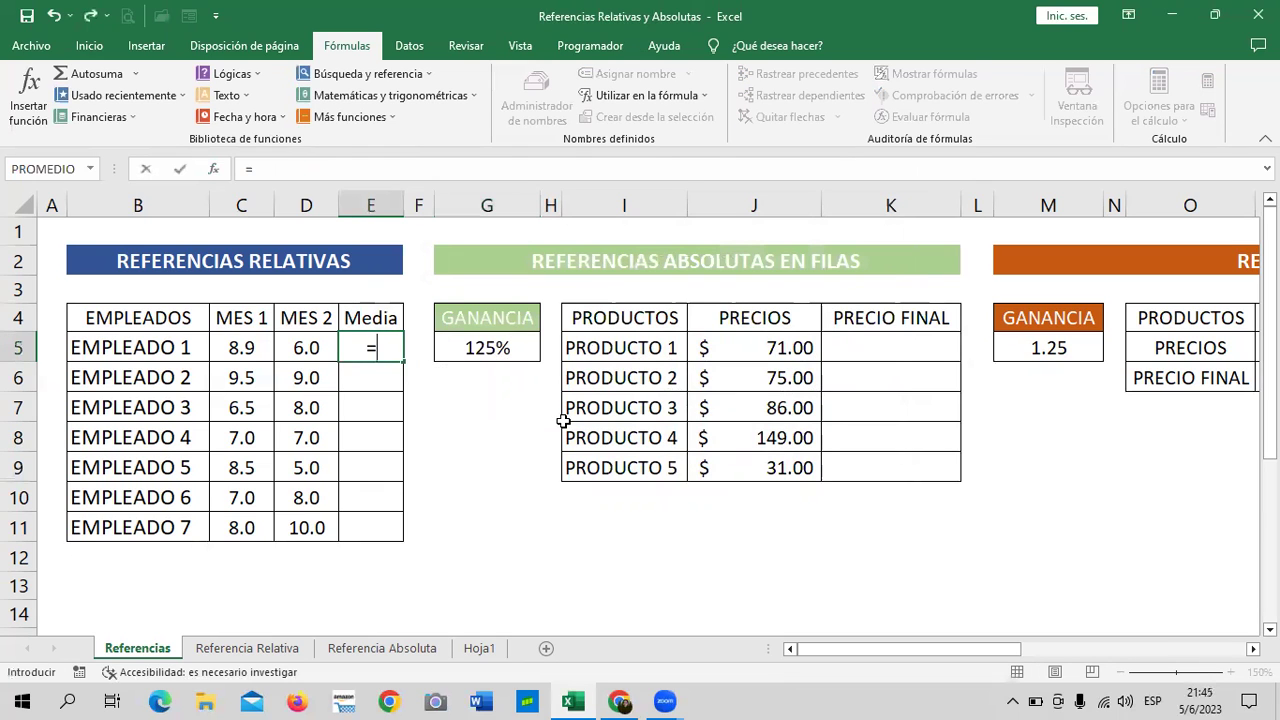
{"action": "type", "text": "pro"}
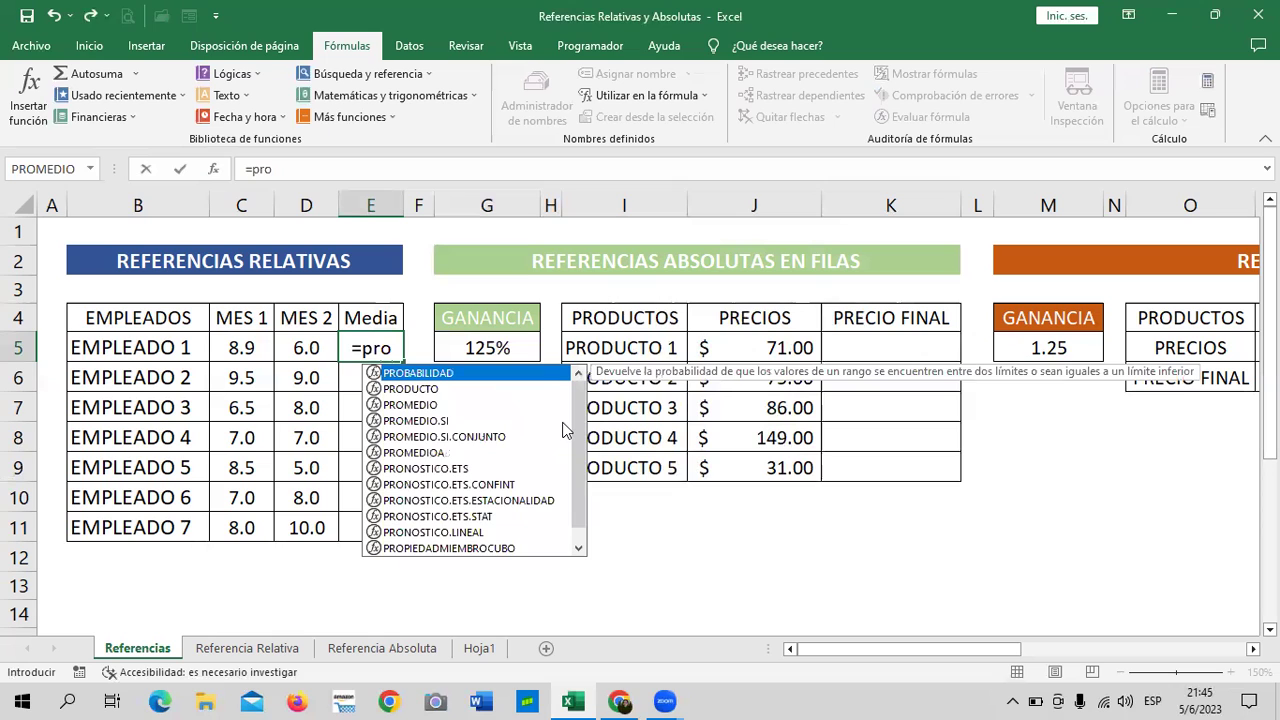
{"action": "type", "text": "du"}
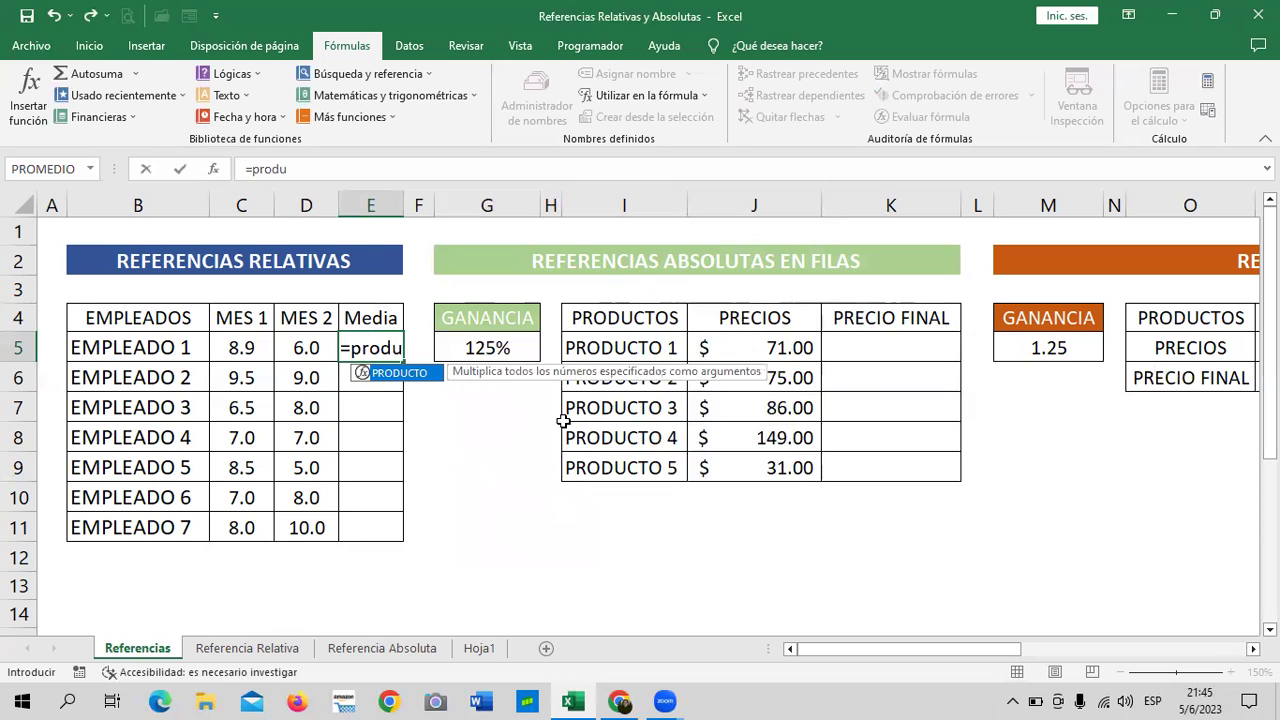
{"action": "key", "text": "BackSpace"}
{"action": "key", "text": "BackSpace"}
{"action": "type", "text": "me"}
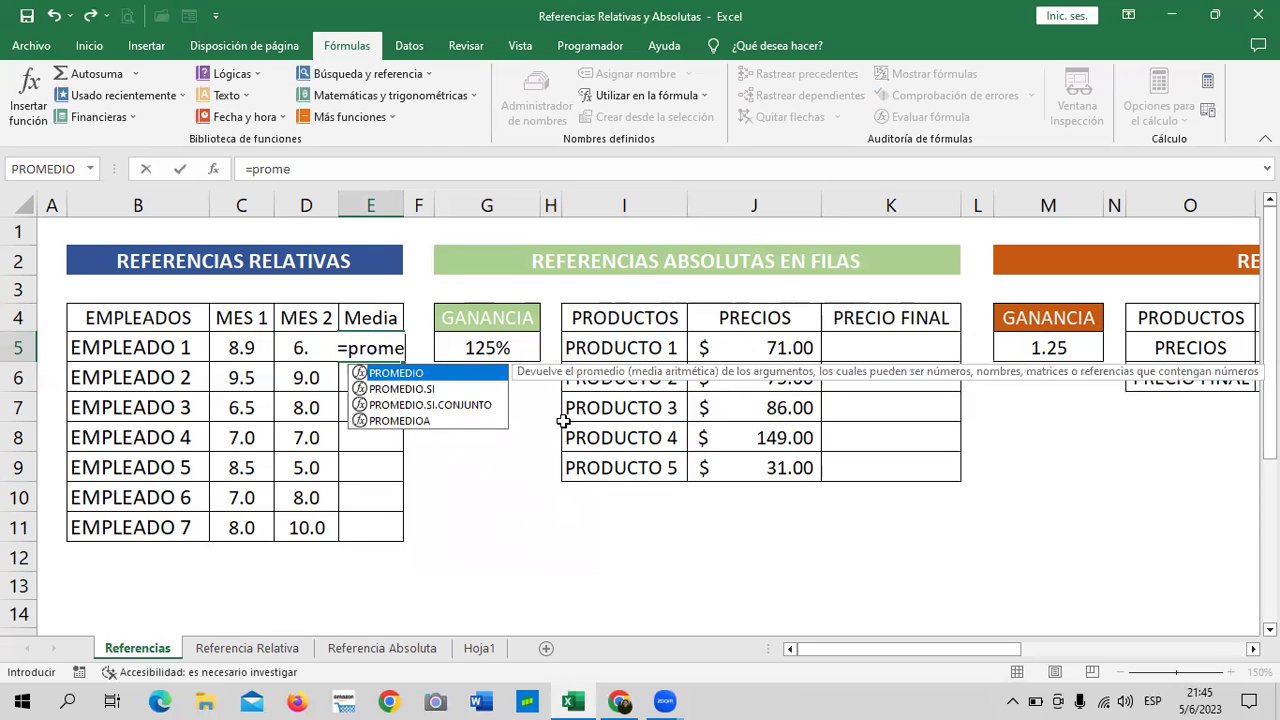
{"action": "double_click", "coordinate": [432, 373]}
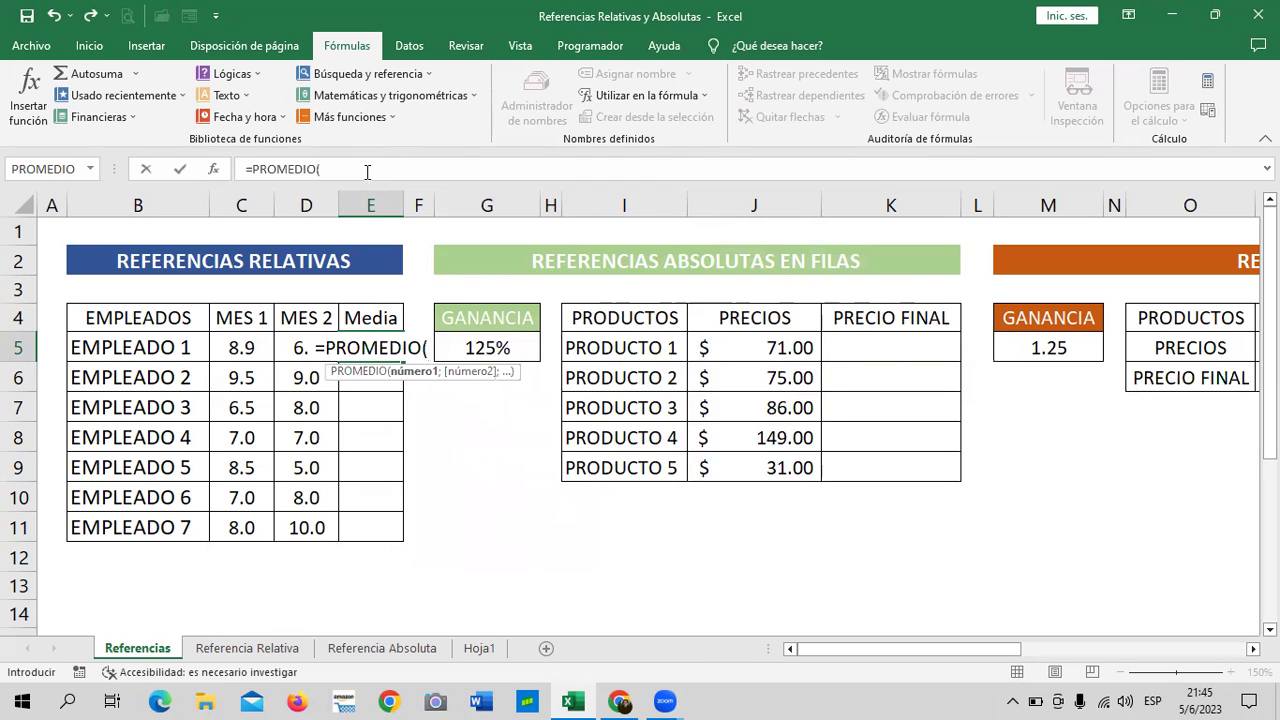
{"action": "left_click", "coordinate": [237, 343]}
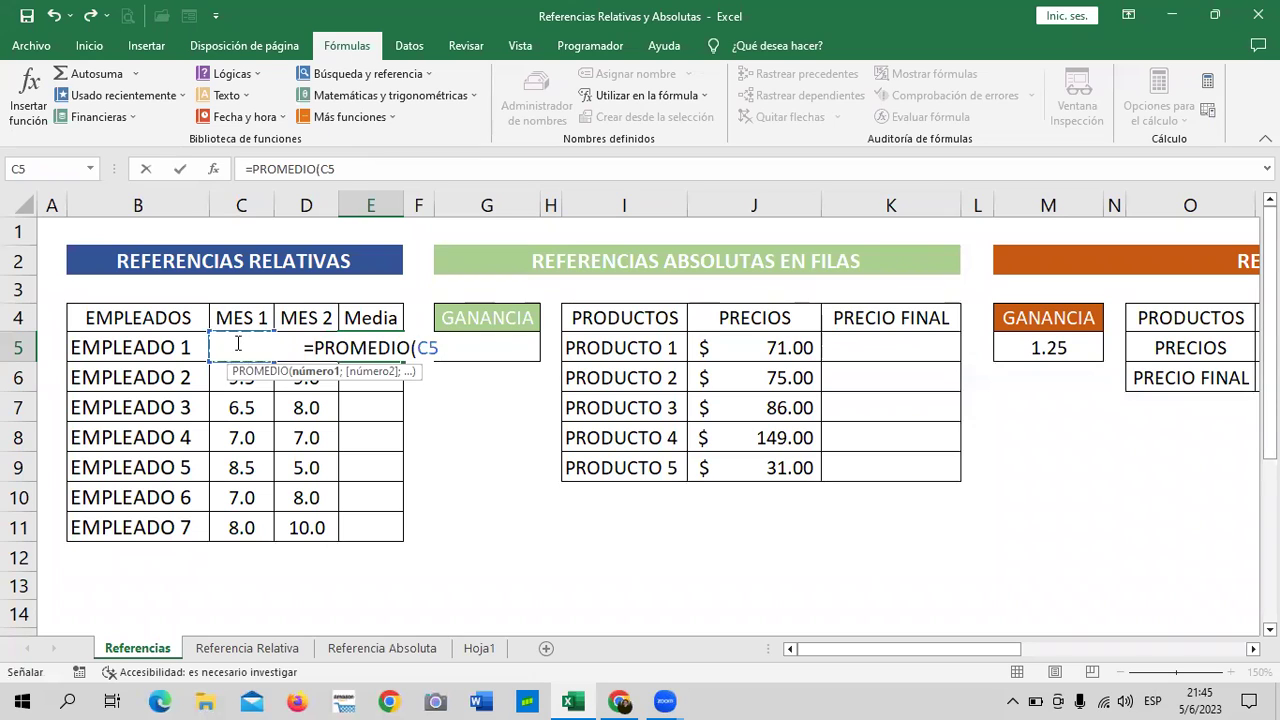
{"action": "key", "text": "F8"}
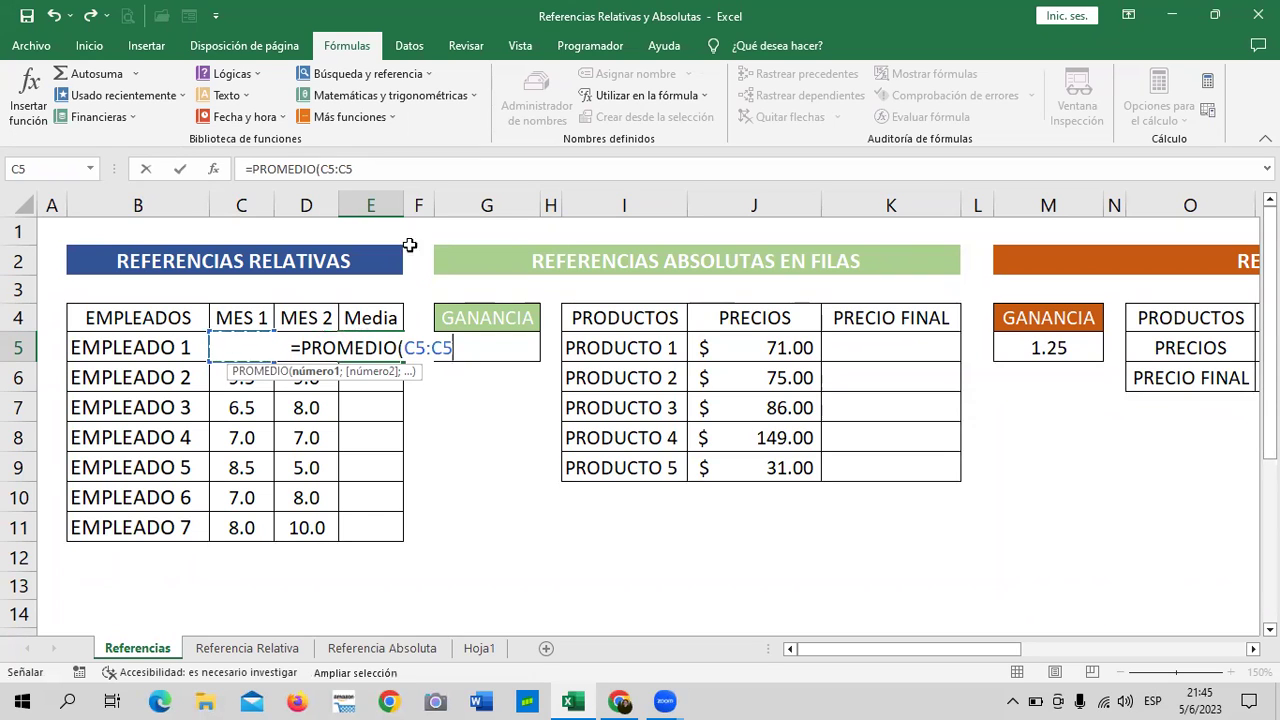
{"action": "left_click", "coordinate": [395, 168]}
{"action": "key", "text": "BackSpace"}
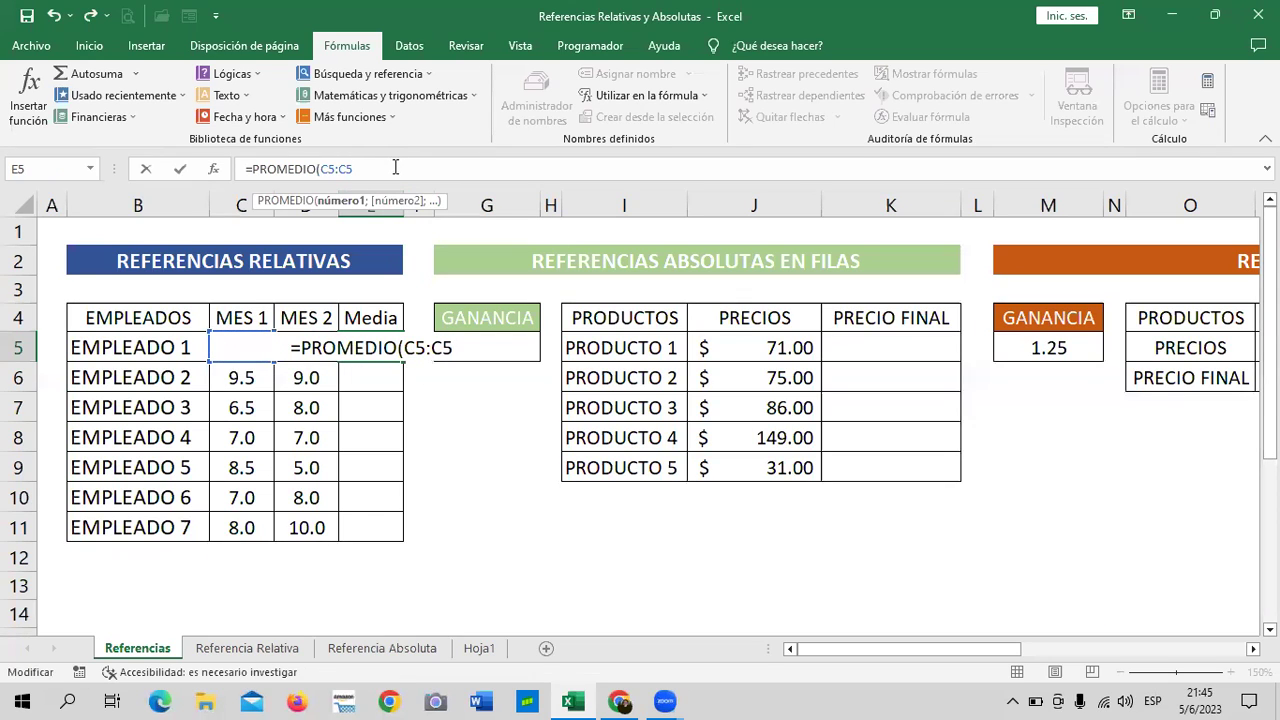
{"action": "key", "text": "BackSpace"}
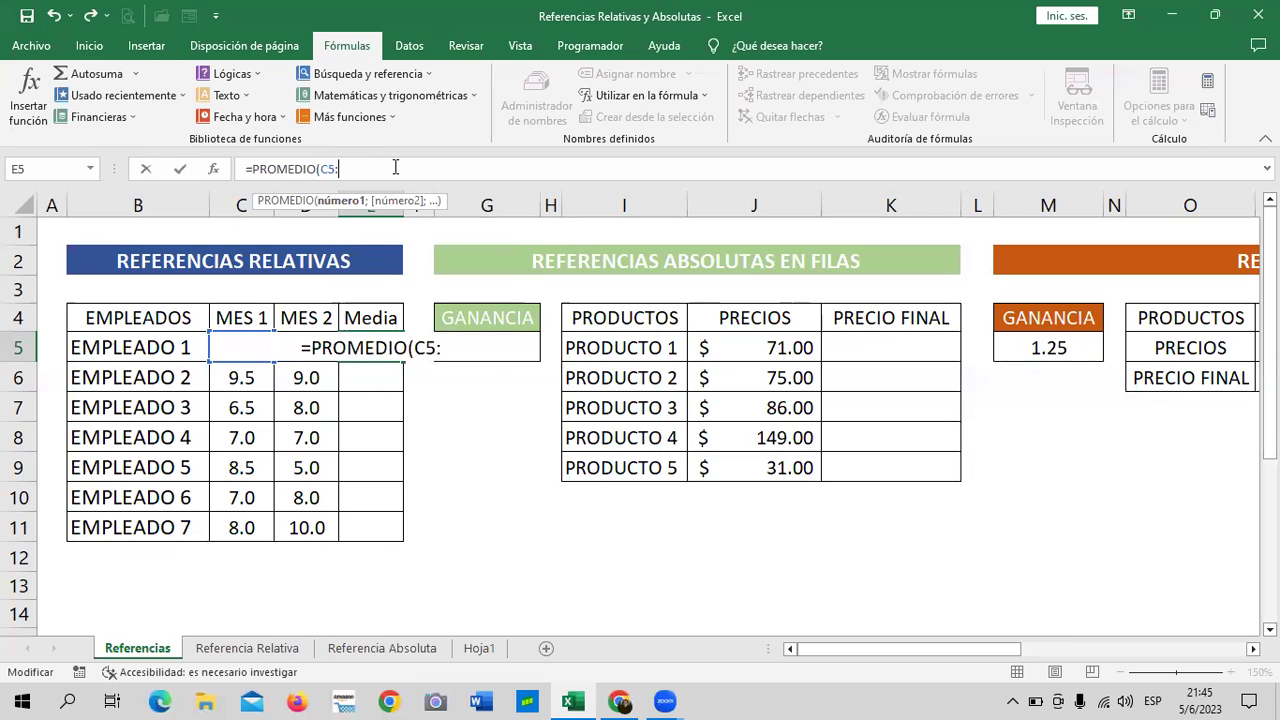
{"action": "type", "text": "d5"}
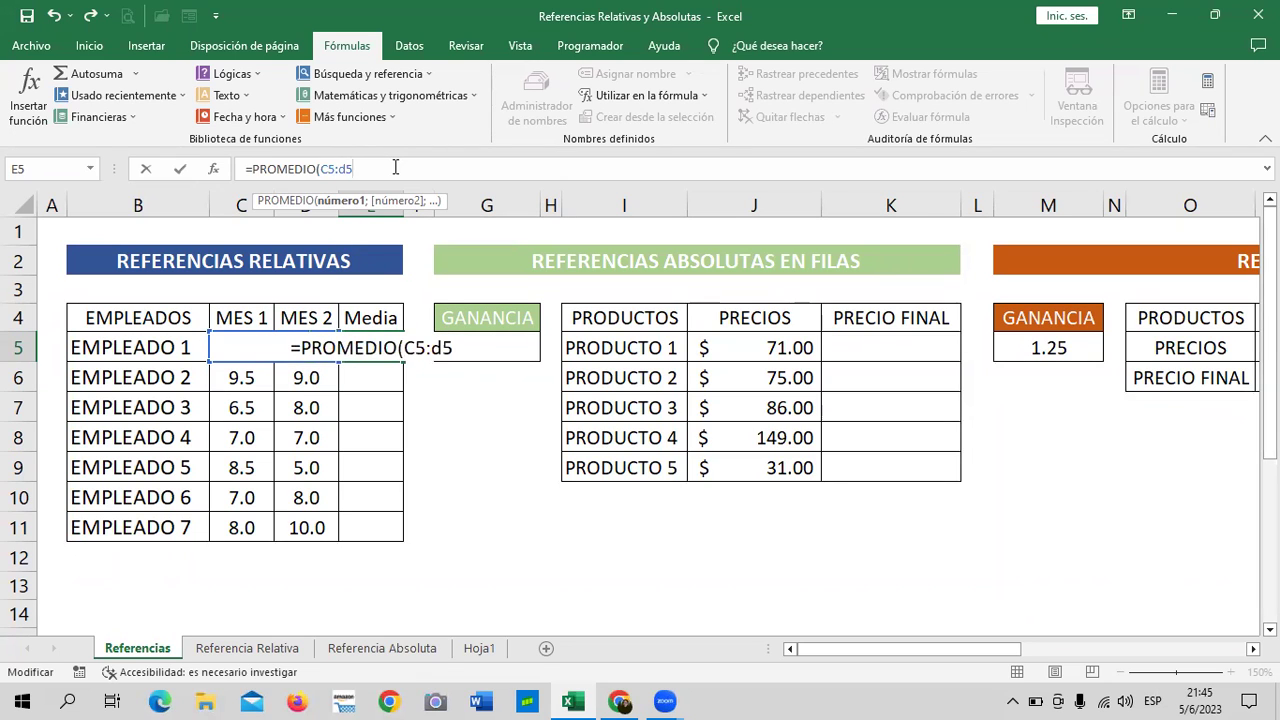
{"action": "type", "text": ")"}
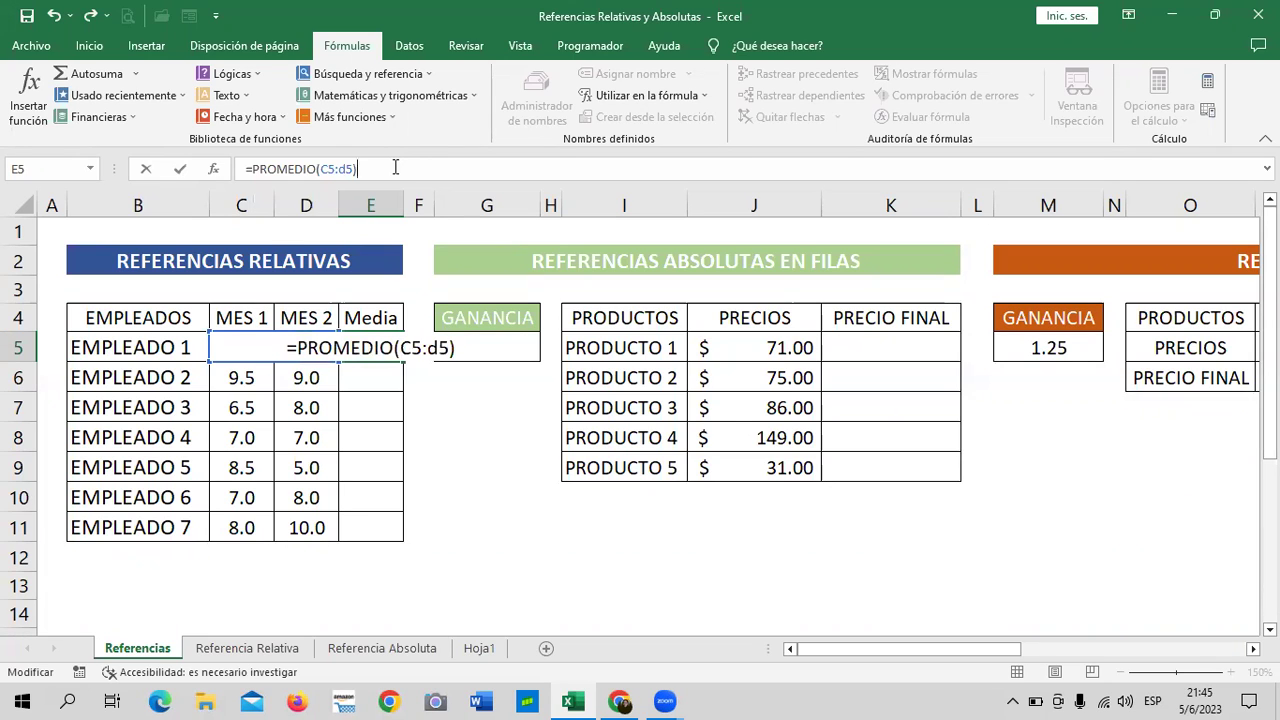
{"action": "key", "text": "BackSpace"}
{"action": "key", "text": "BackSpace"}
{"action": "key", "text": "BackSpace"}
{"action": "key", "text": "BackSpace"}
{"action": "key", "text": "BackSpace"}
{"action": "key", "text": "BackSpace"}
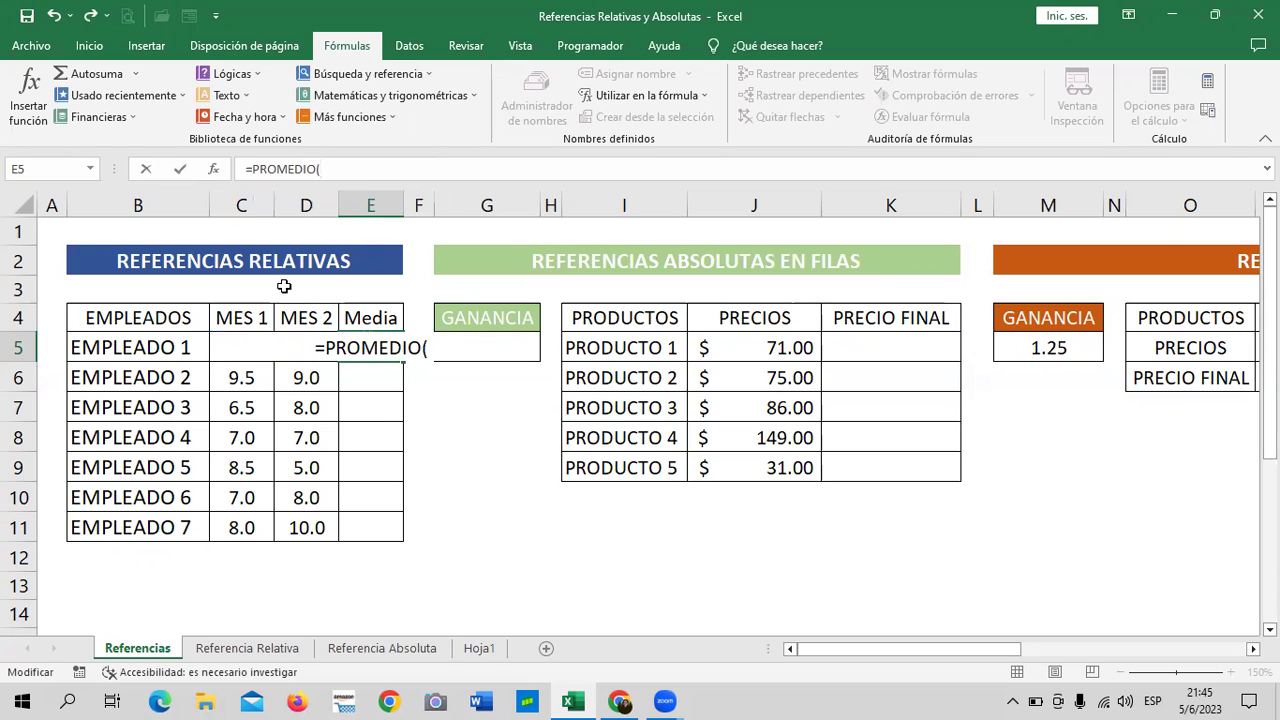
{"action": "left_click", "coordinate": [395, 167]}
{"action": "key", "text": "BackSpace"}
{"action": "key", "text": "BackSpace"}
{"action": "key", "text": "BackSpace"}
{"action": "key", "text": "BackSpace"}
{"action": "key", "text": "BackSpace"}
{"action": "key", "text": "BackSpace"}
{"action": "key", "text": "BackSpace"}
{"action": "key", "text": "BackSpace"}
{"action": "key", "text": "BackSpace"}
{"action": "key", "text": "BackSpace"}
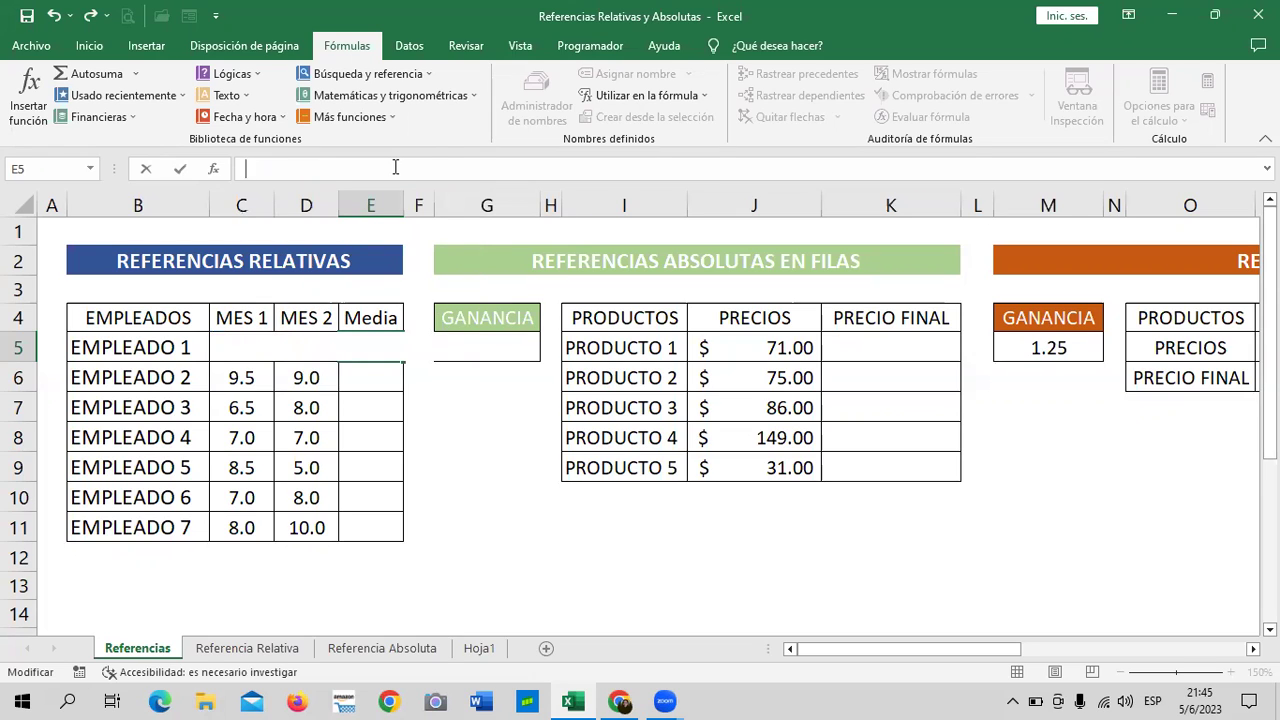
{"action": "key", "text": "Escape"}
Enter =PROMEDIO(C5:d5) in E5 so EMPLEADO 1's Media shows 7.5
{"action": "type", "text": "="}
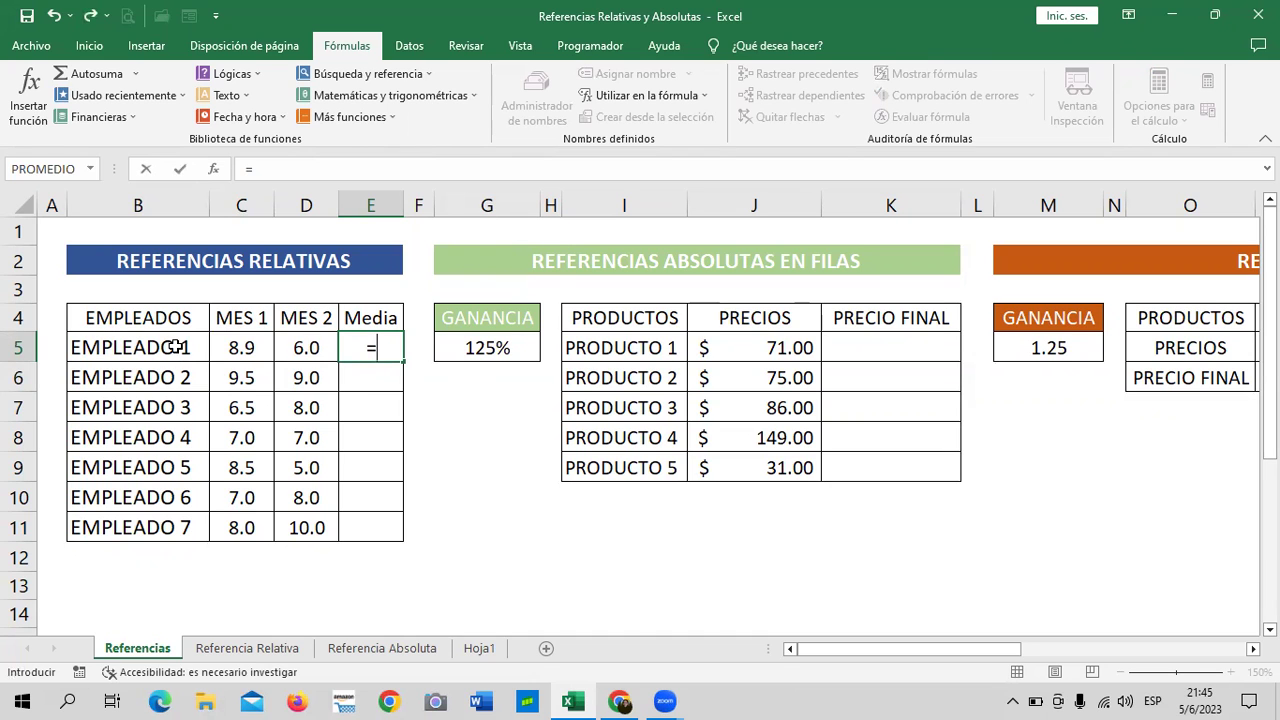
{"action": "type", "text": "prome"}
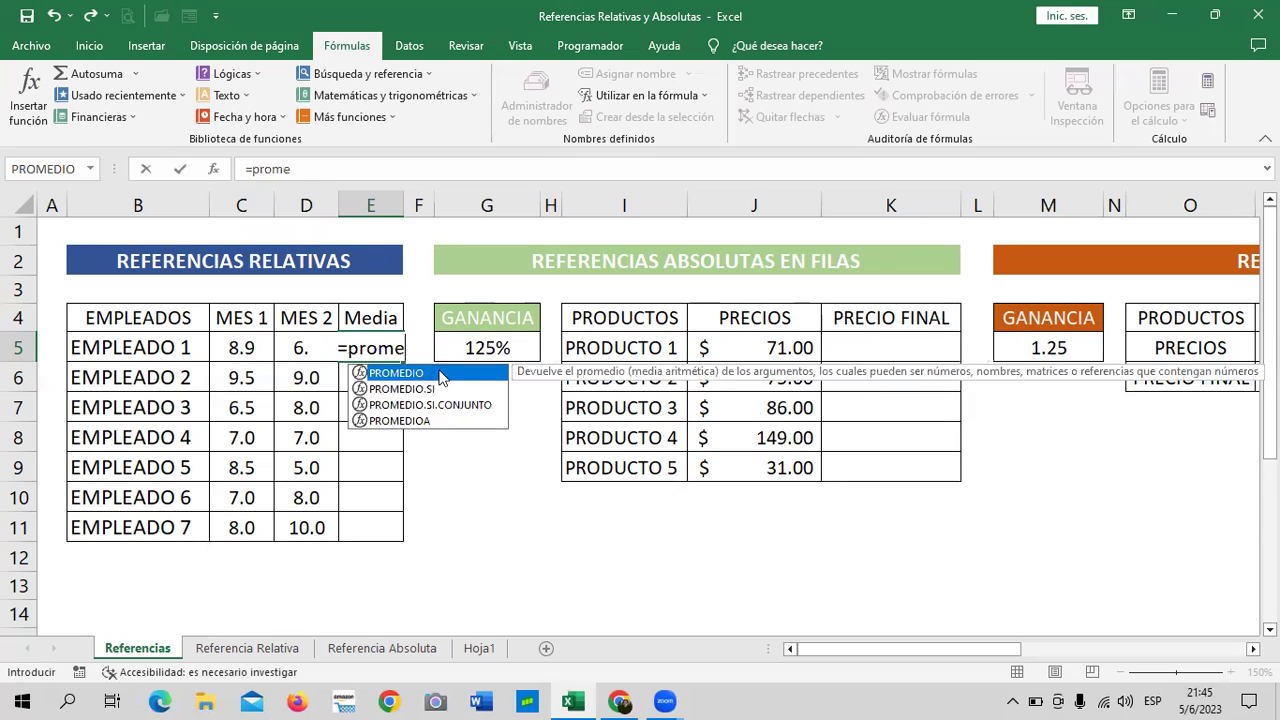
{"action": "key", "text": "Tab"}
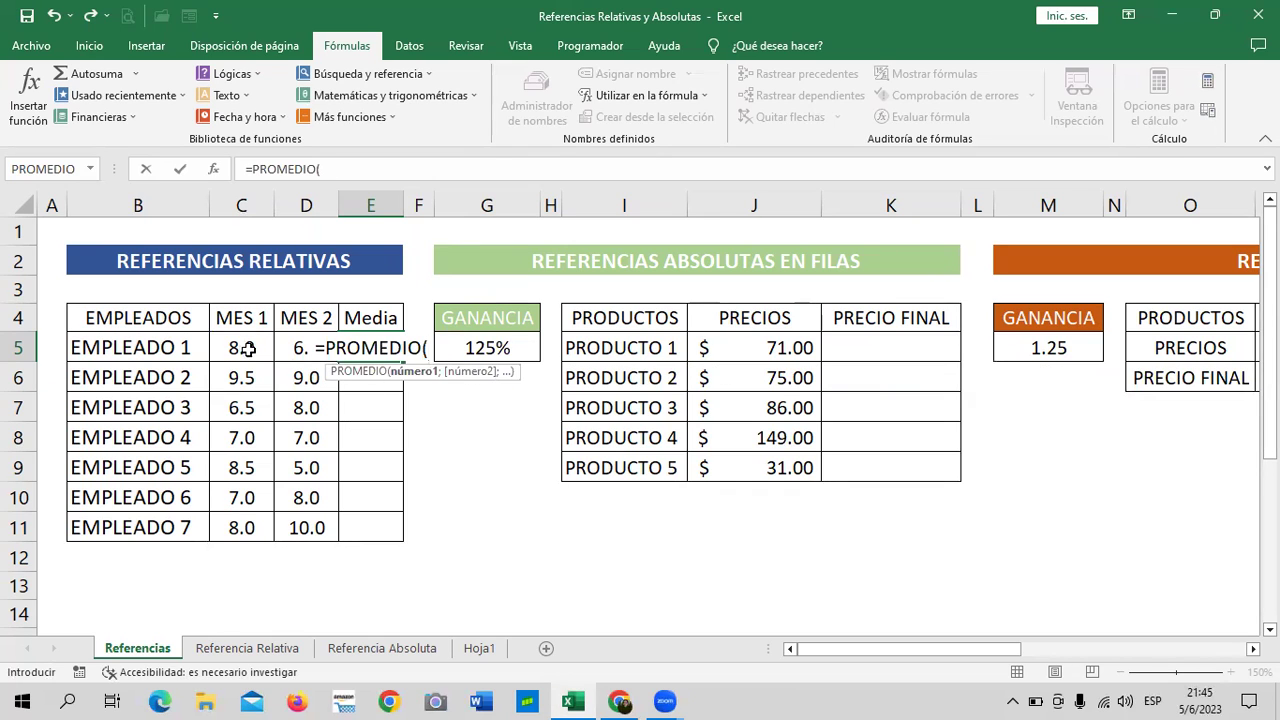
{"action": "left_click", "coordinate": [245, 347]}
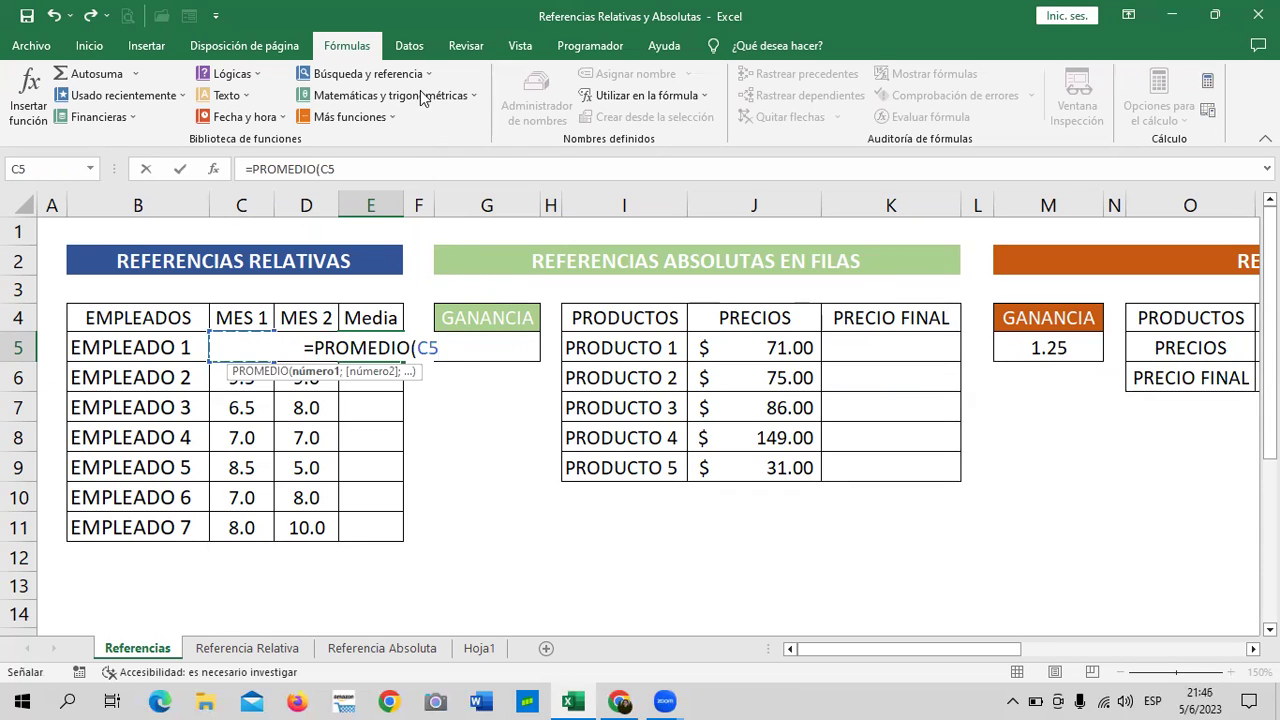
{"action": "left_click", "coordinate": [391, 167]}
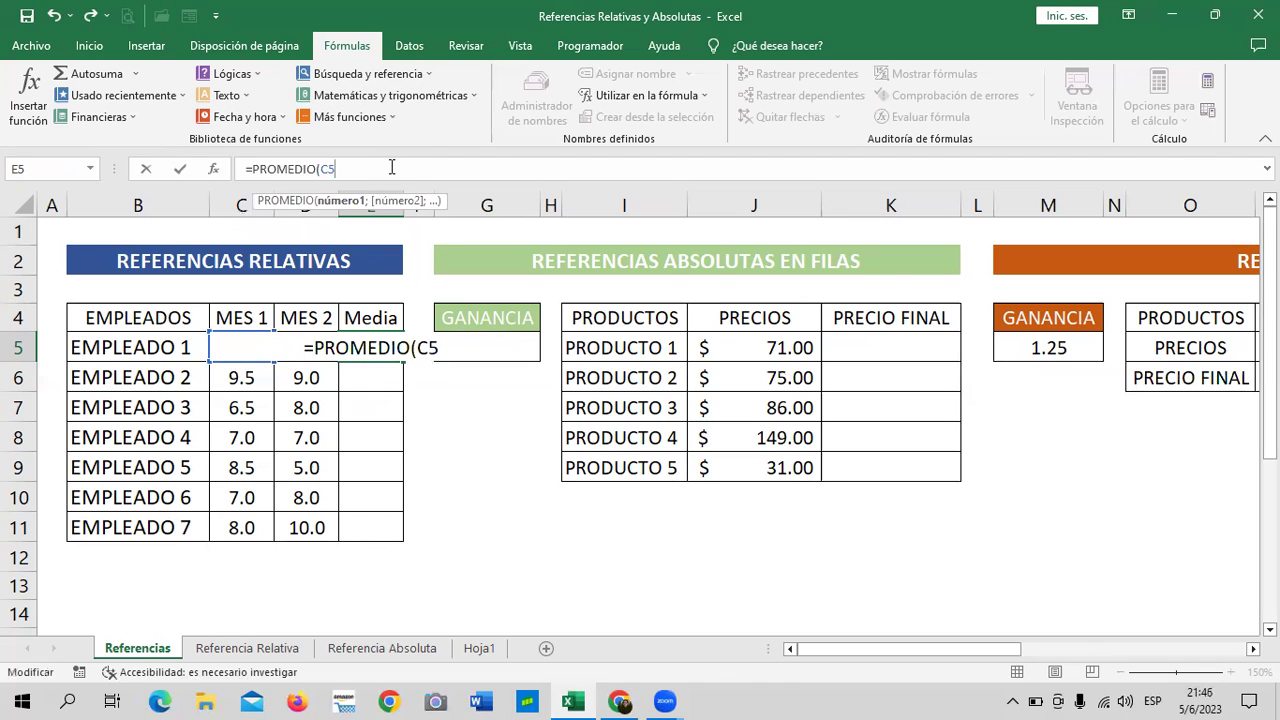
{"action": "type", "text": ":"}
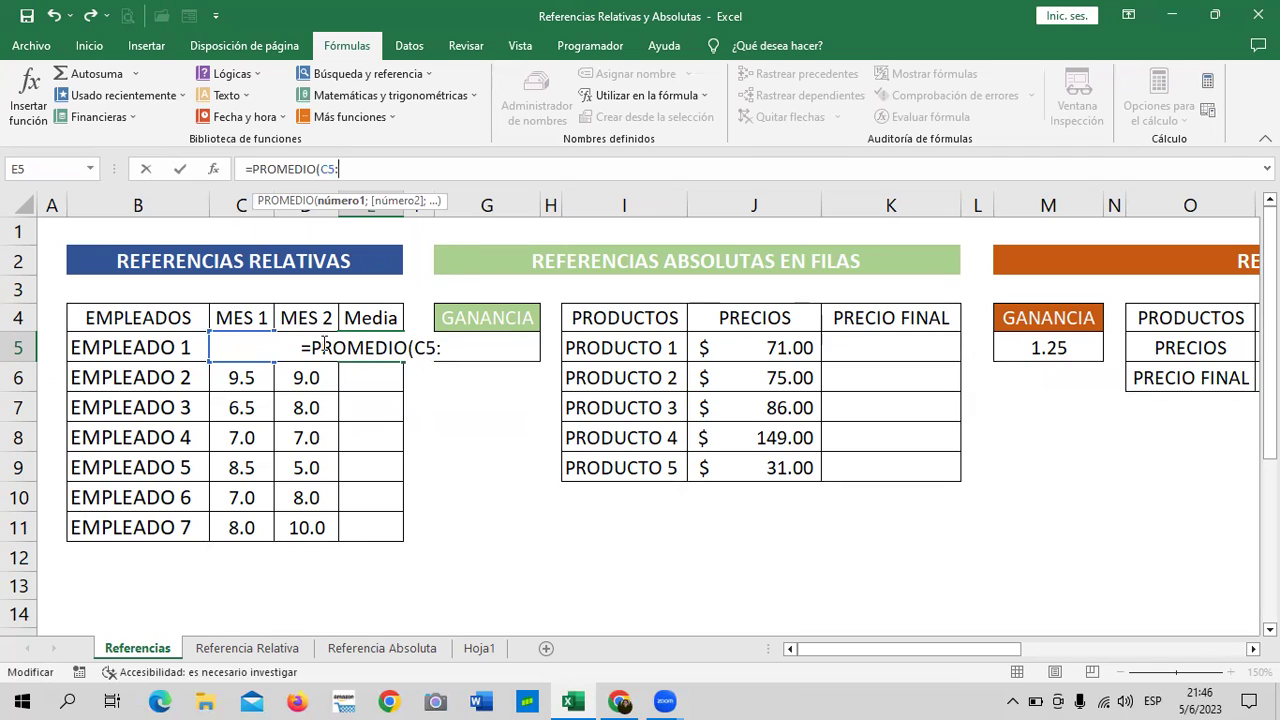
{"action": "left_click", "coordinate": [316, 346]}
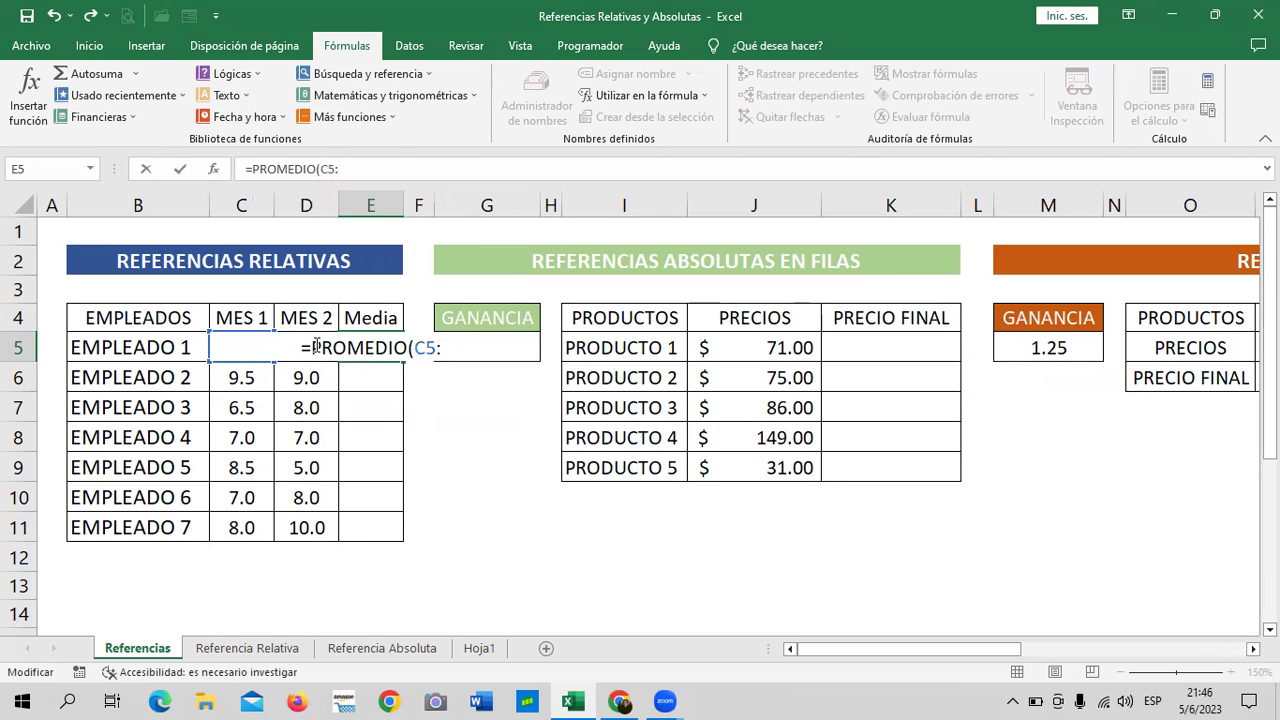
{"action": "left_click", "coordinate": [374, 169]}
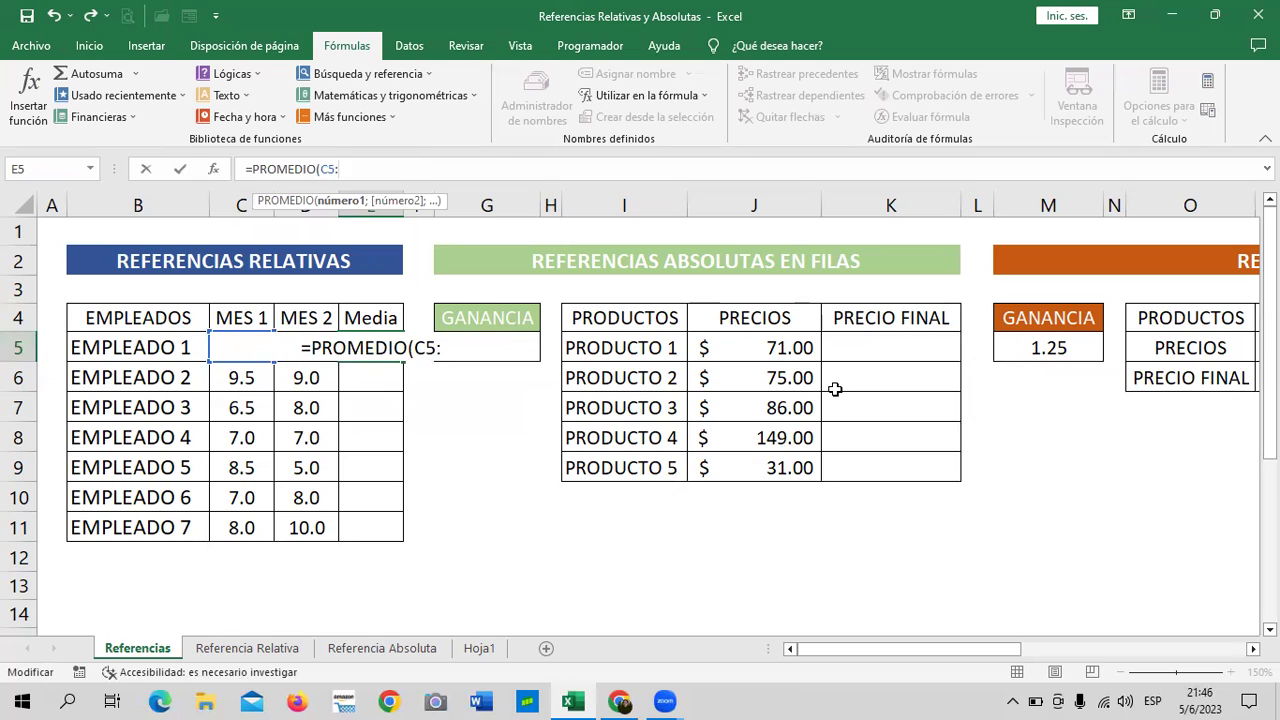
{"action": "type", "text": "d5"}
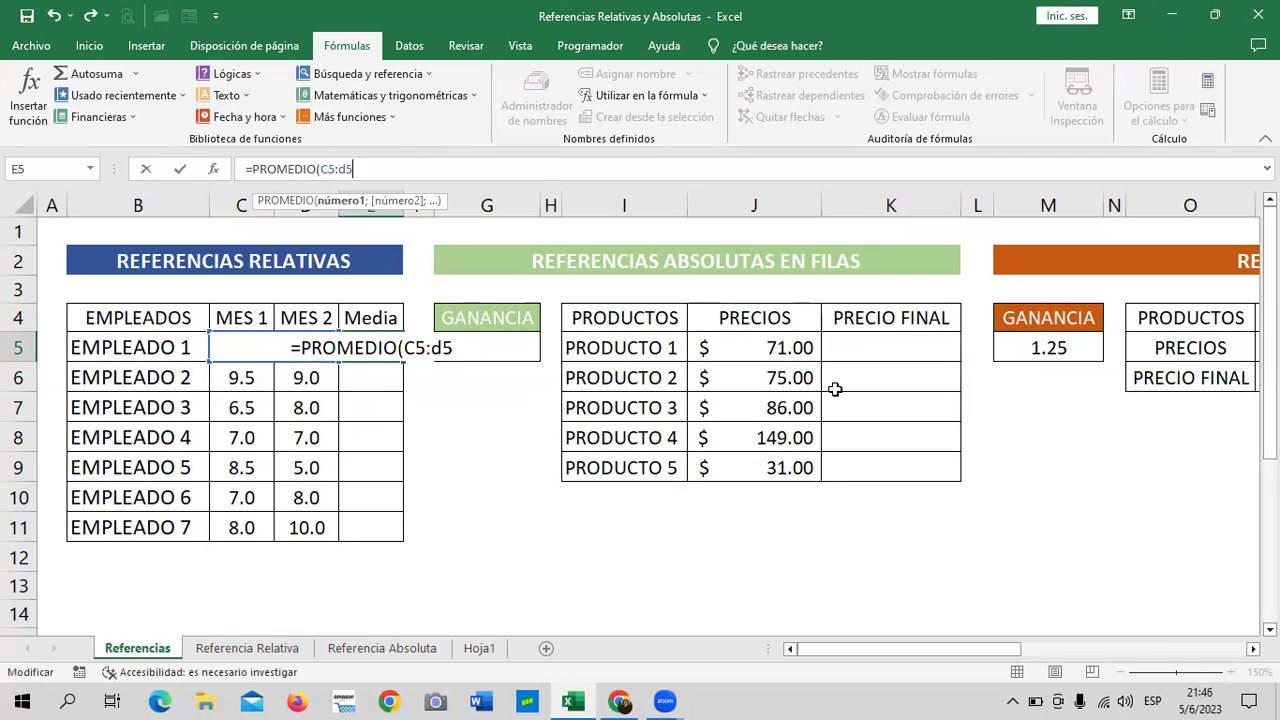
{"action": "type", "text": ")"}
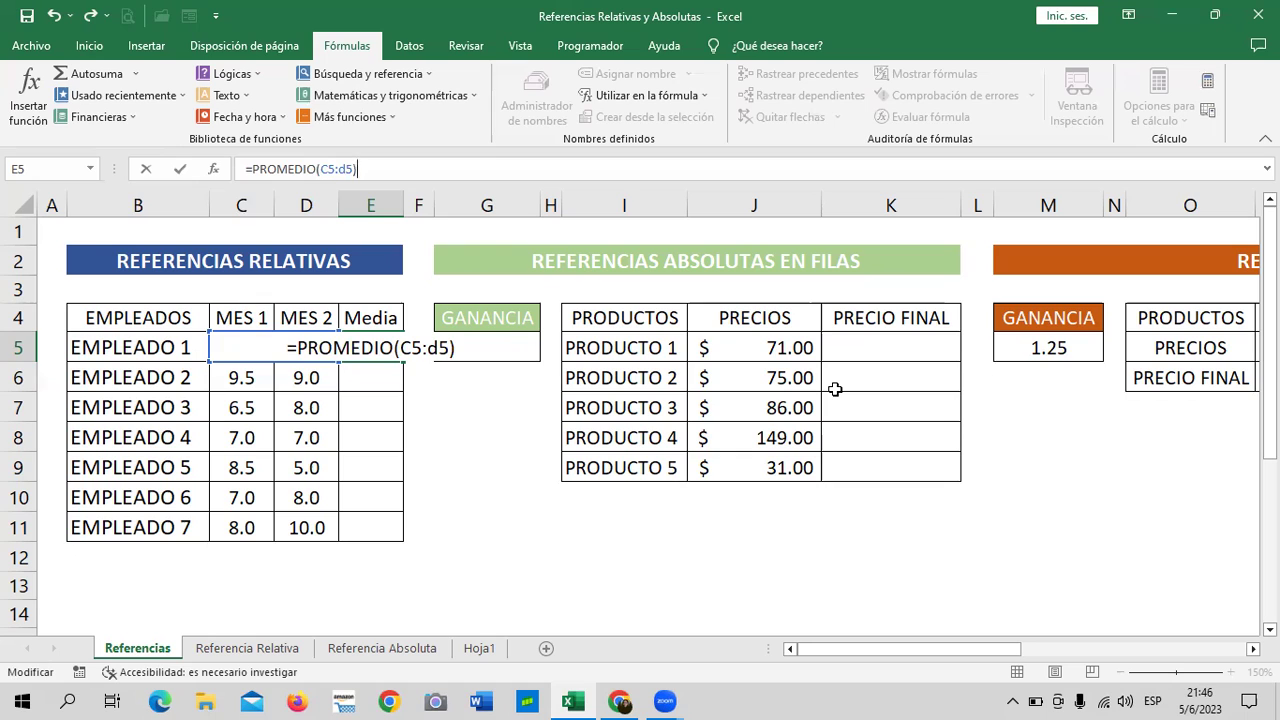
{"action": "key", "text": "Return"}
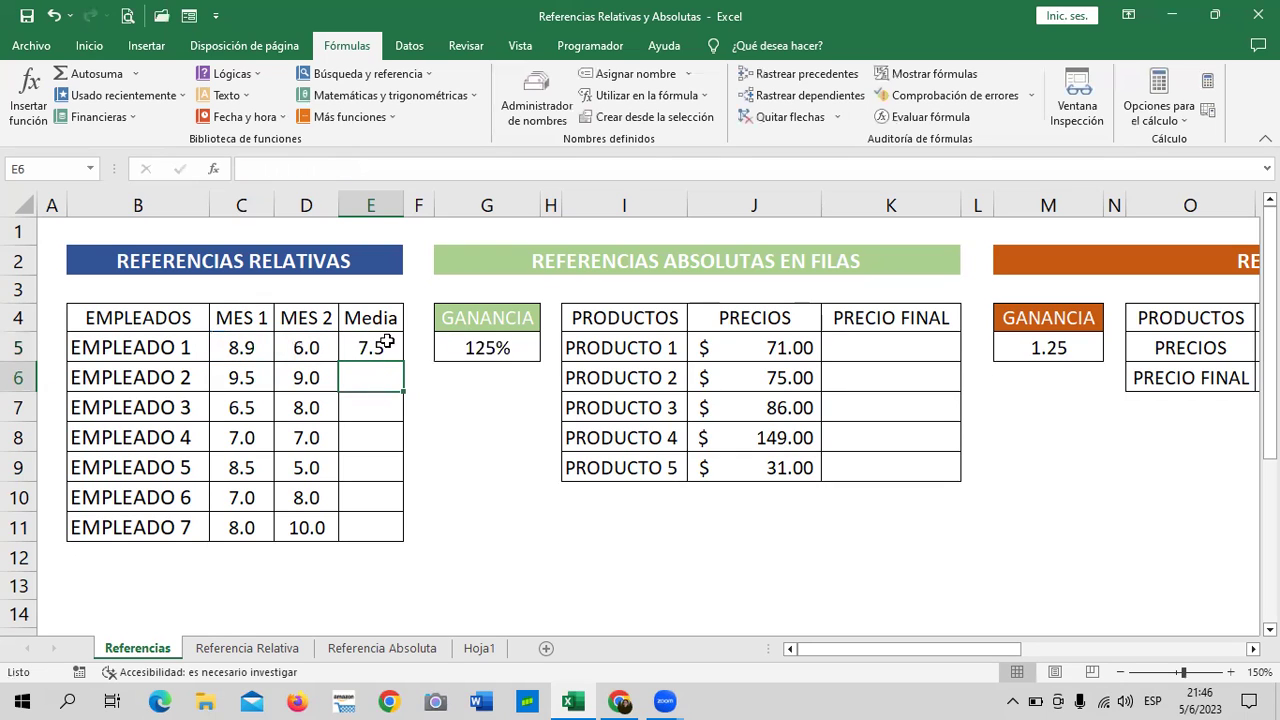
{"action": "left_click", "coordinate": [363, 336]}
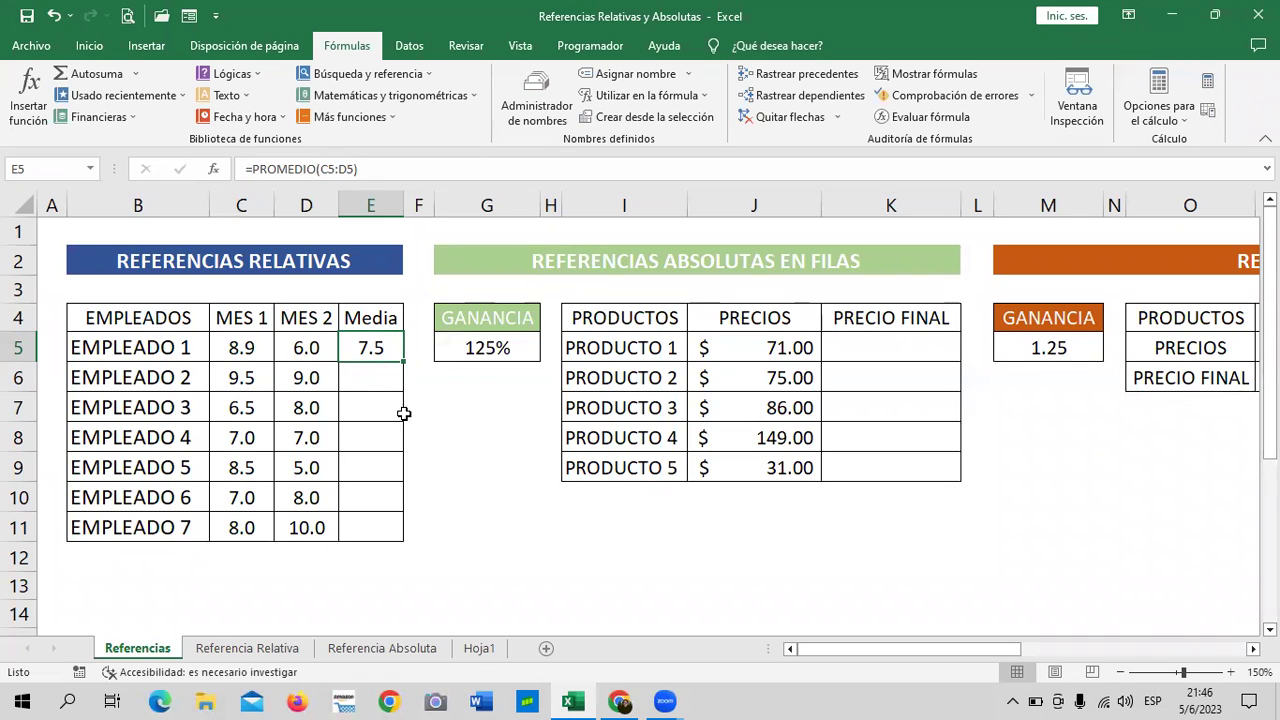
Fill E5's average down to E11 and check the relative formulas in E11, E7 and E5
{"action": "left_click_drag", "start_coordinate": [404, 361], "coordinate": [412, 540]}
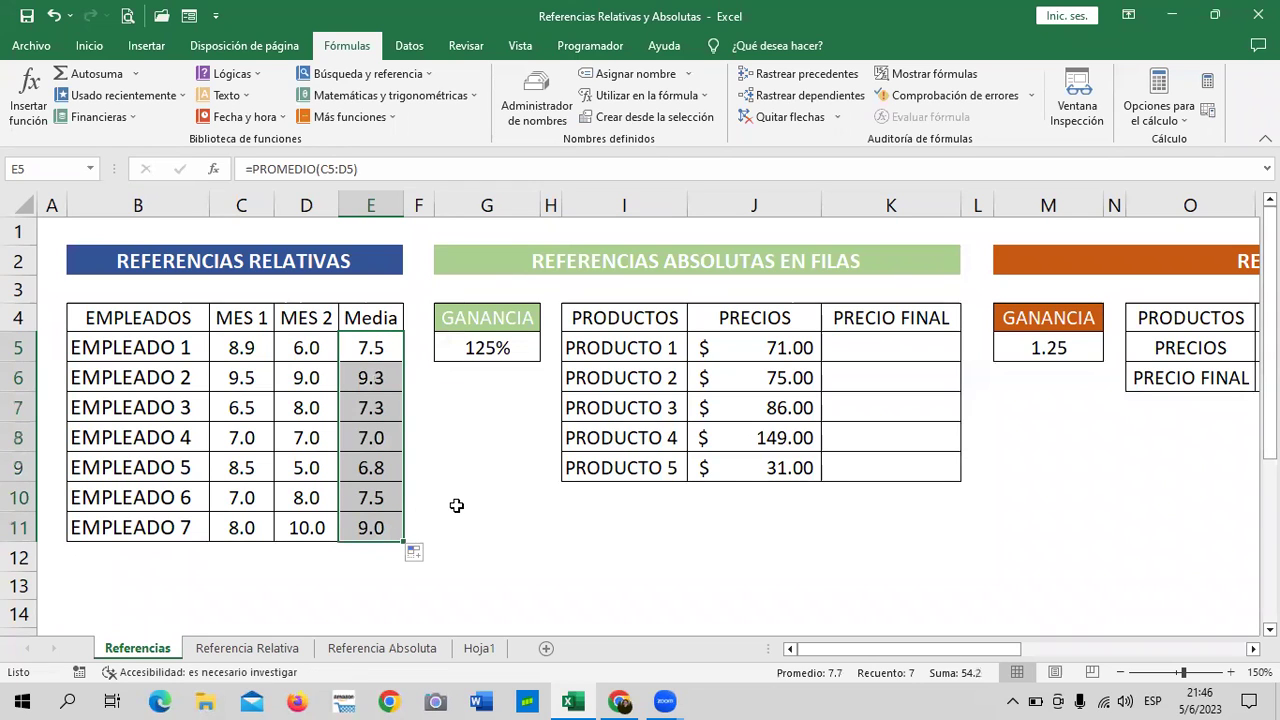
{"action": "left_click", "coordinate": [455, 500]}
{"action": "left_click", "coordinate": [380, 528]}
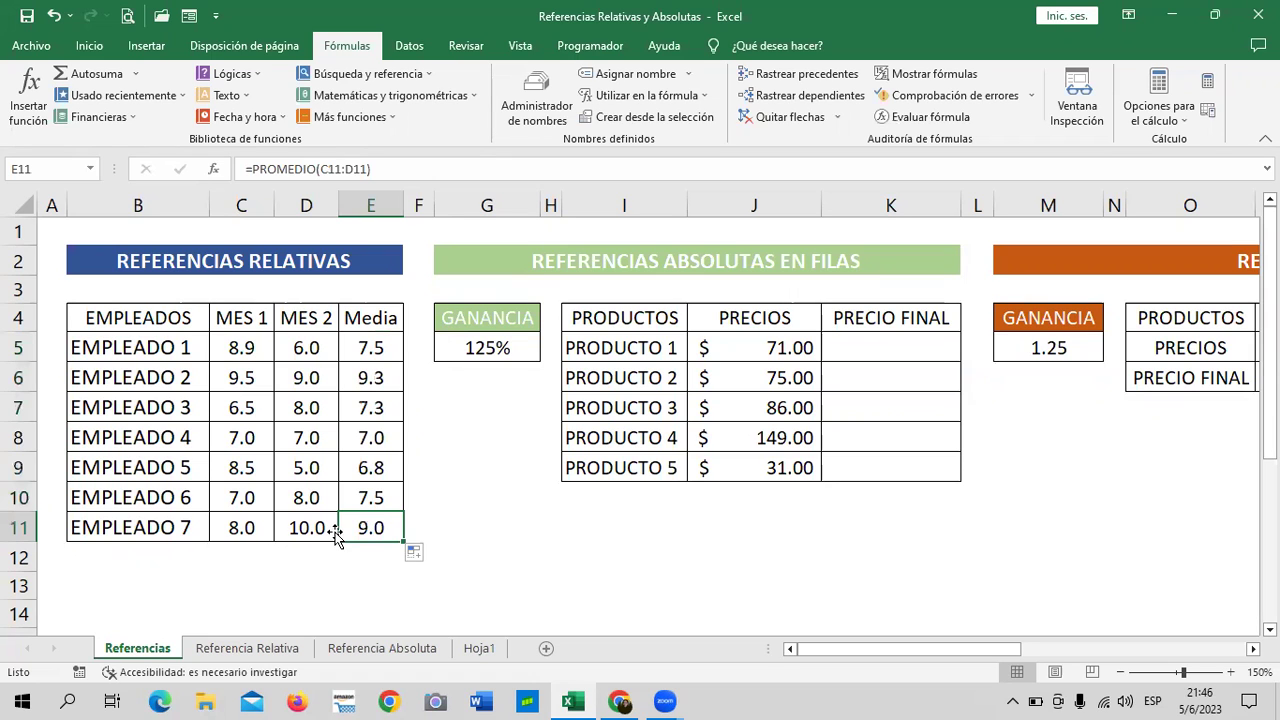
{"action": "left_click", "coordinate": [444, 169]}
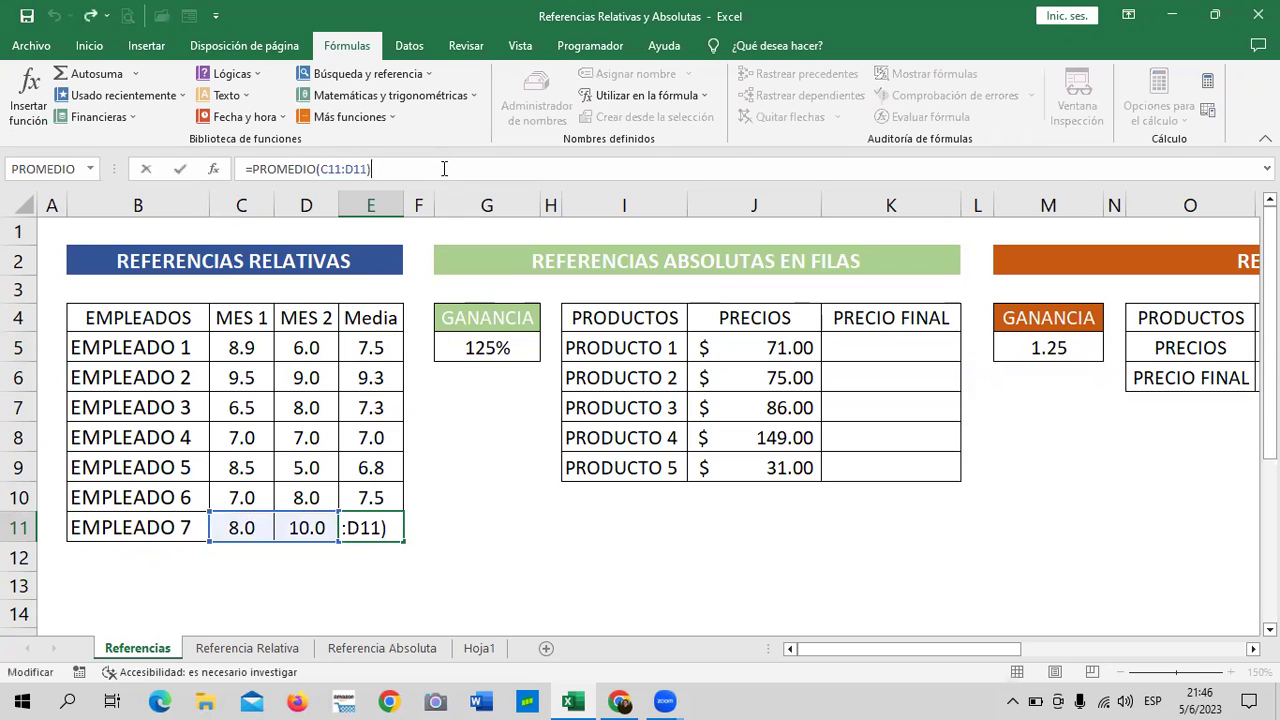
{"action": "left_click", "coordinate": [383, 406]}
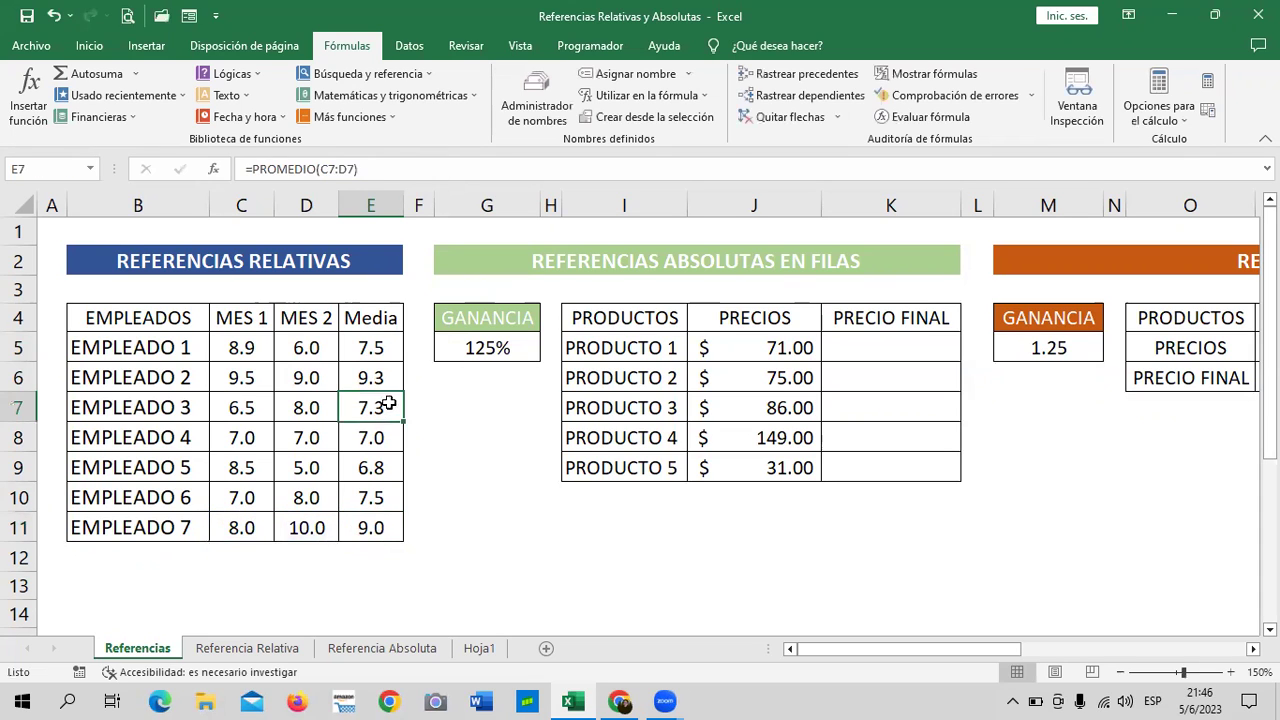
{"action": "left_click", "coordinate": [451, 169]}
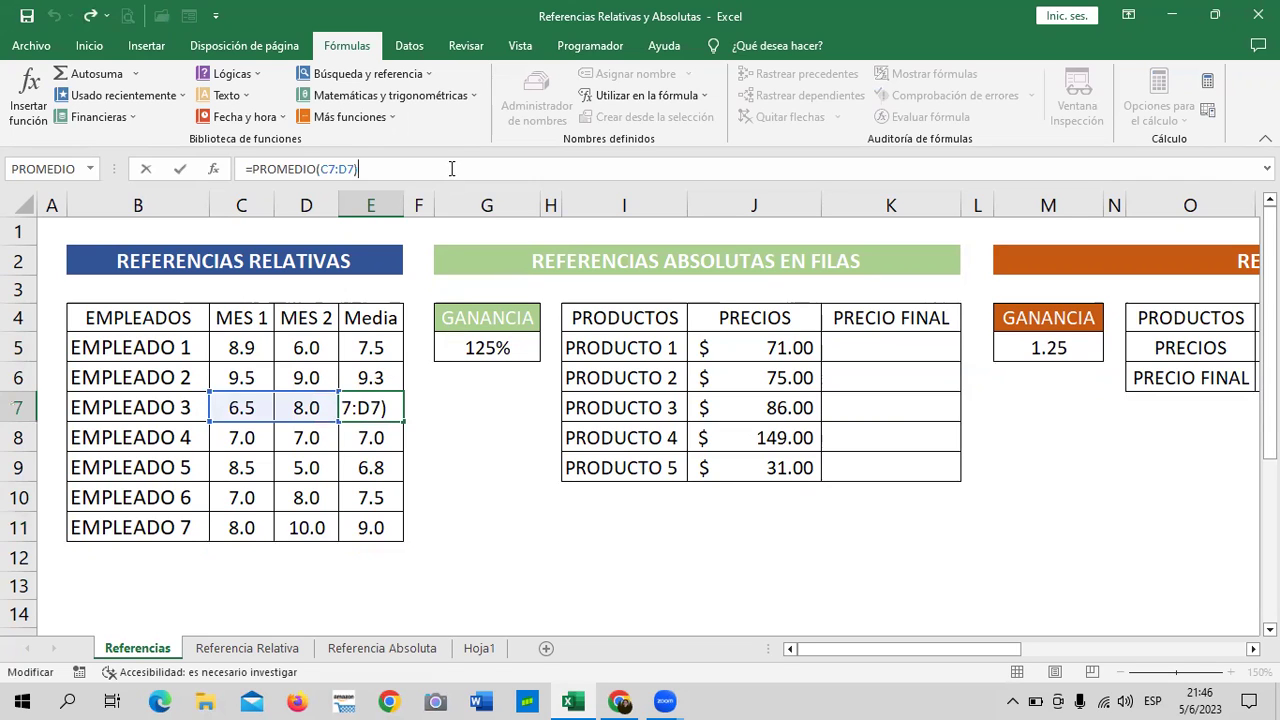
{"action": "left_click", "coordinate": [455, 494]}
{"action": "left_click", "coordinate": [370, 345]}
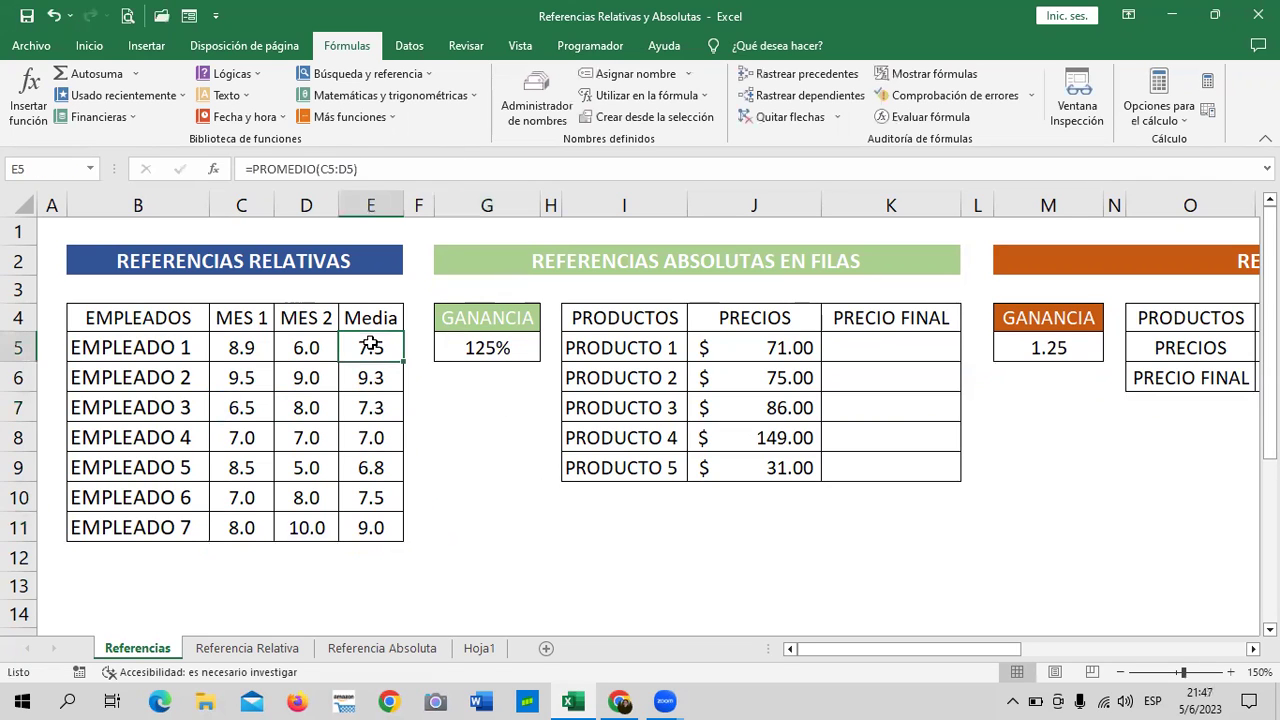
{"action": "left_click", "coordinate": [464, 167]}
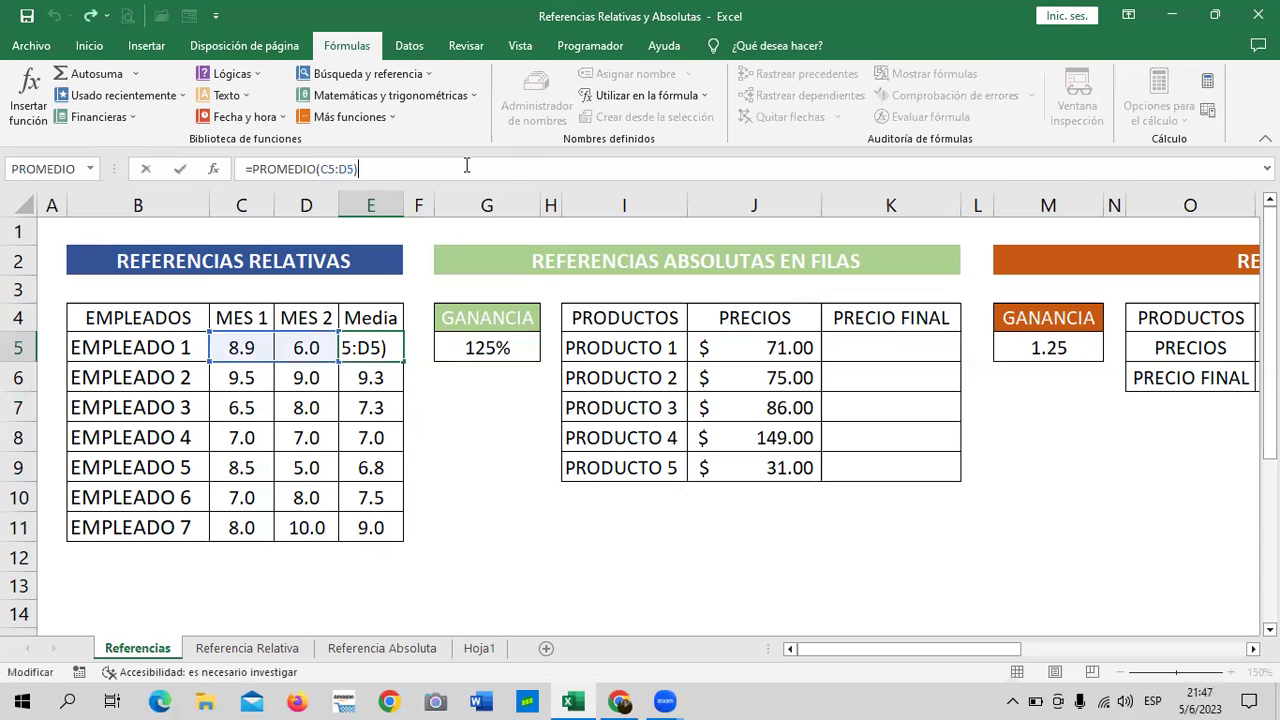
{"action": "key", "text": "Return"}
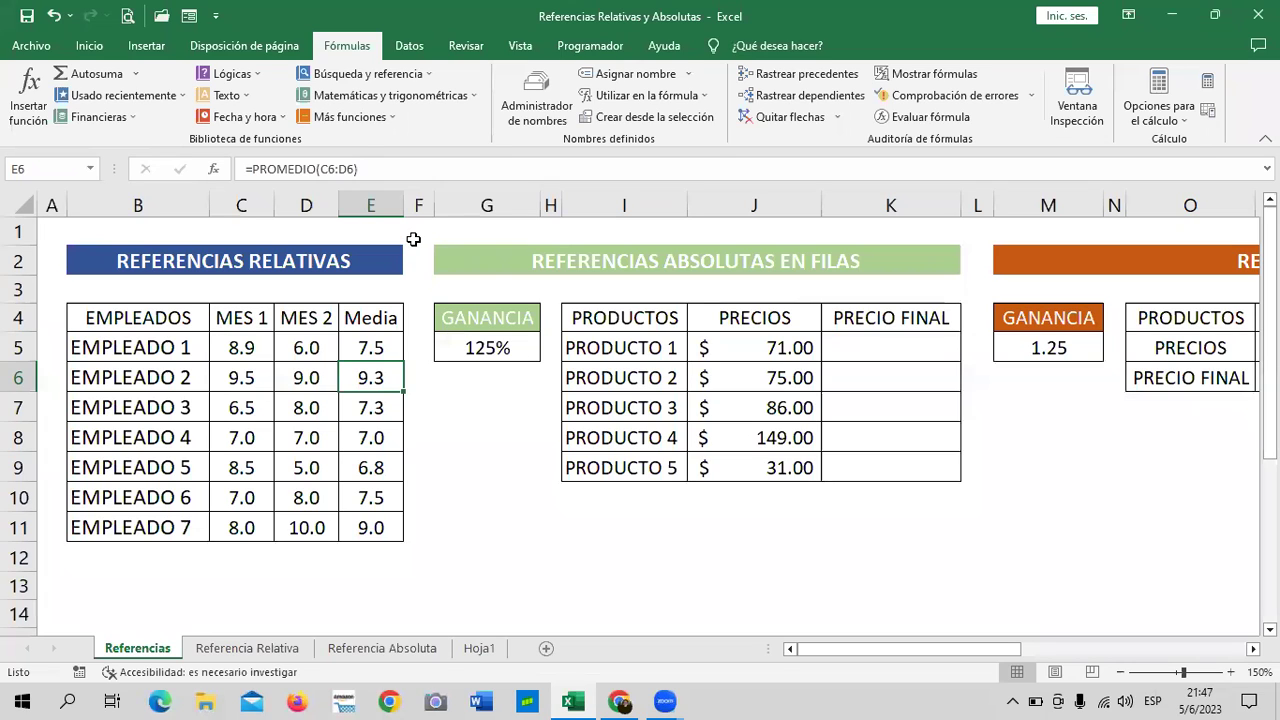
Enter =J5*G5 in K5 for PRODUCTO 1's final price using the 125% GANANCIA
{"action": "left_click", "coordinate": [868, 348]}
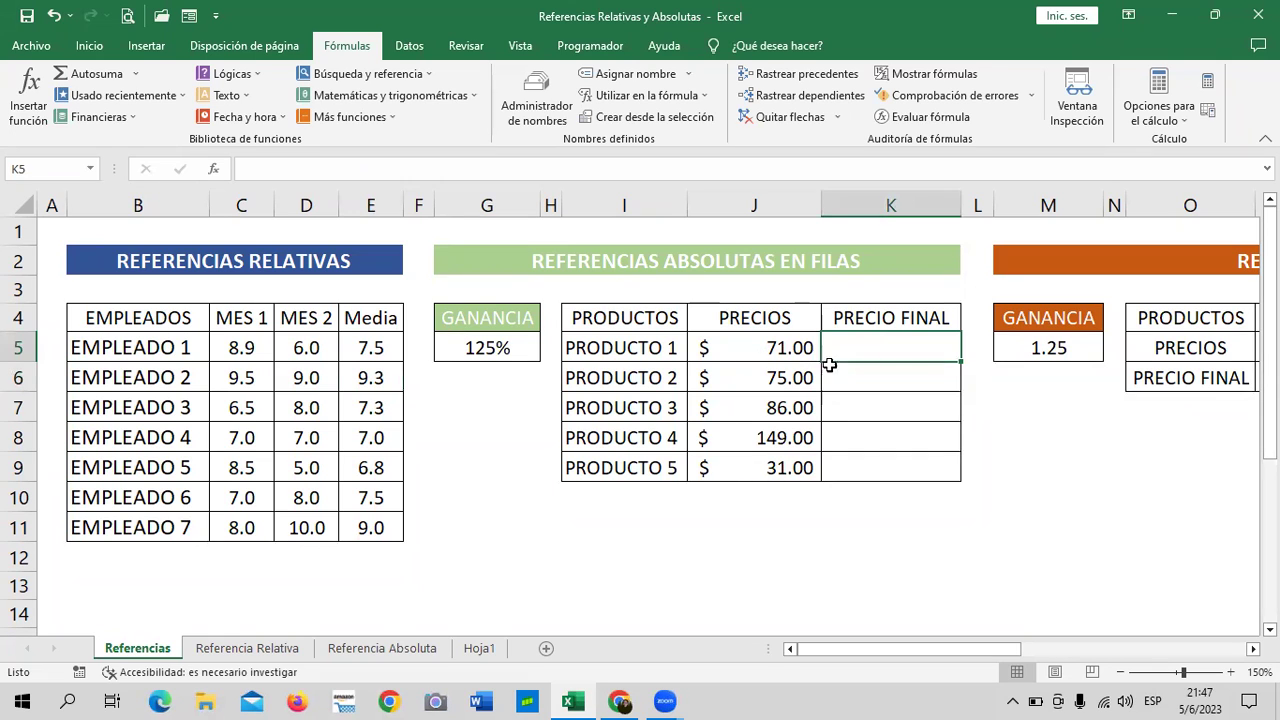
{"action": "left_click", "coordinate": [466, 347]}
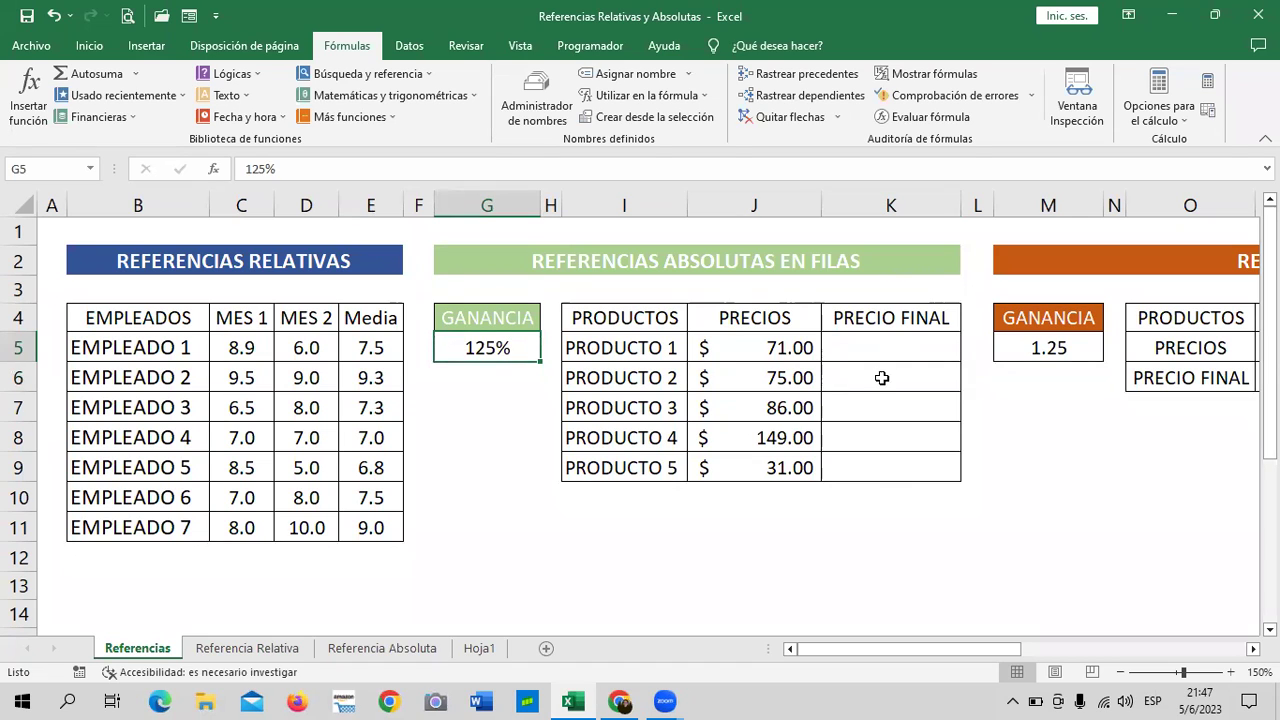
{"action": "left_click", "coordinate": [1026, 425]}
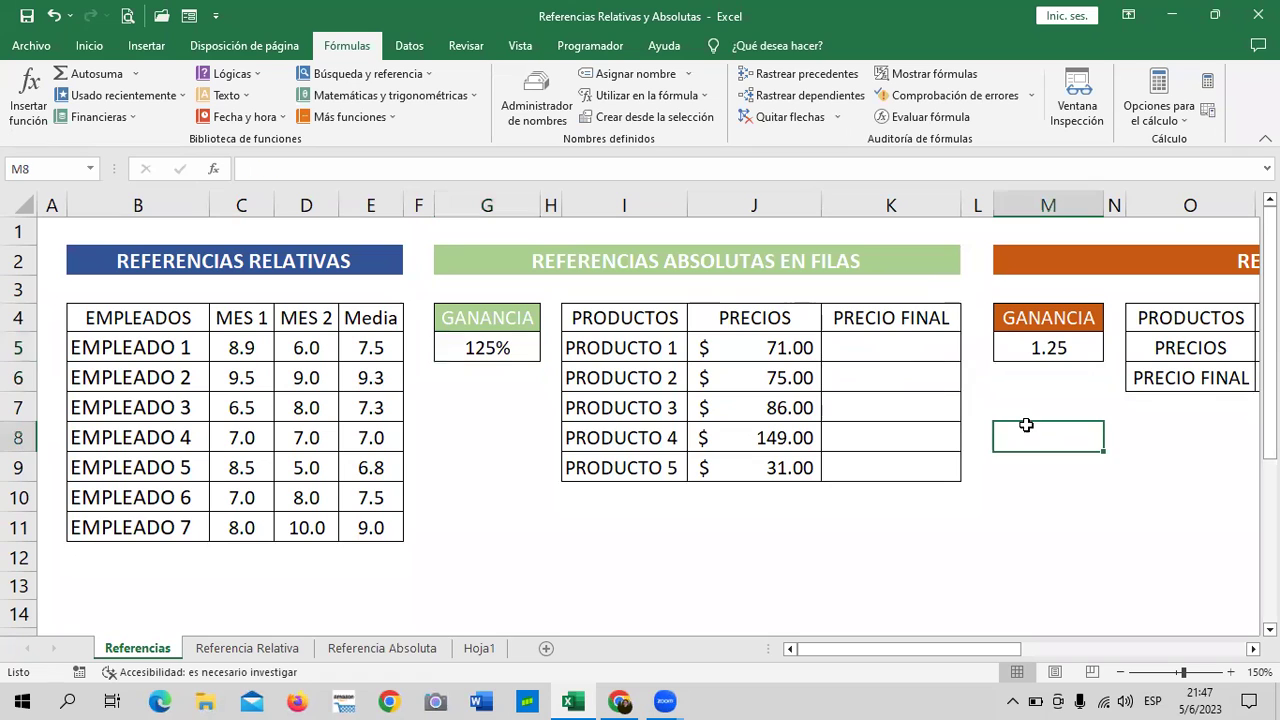
{"action": "left_click", "coordinate": [903, 345]}
{"action": "left_click", "coordinate": [516, 337]}
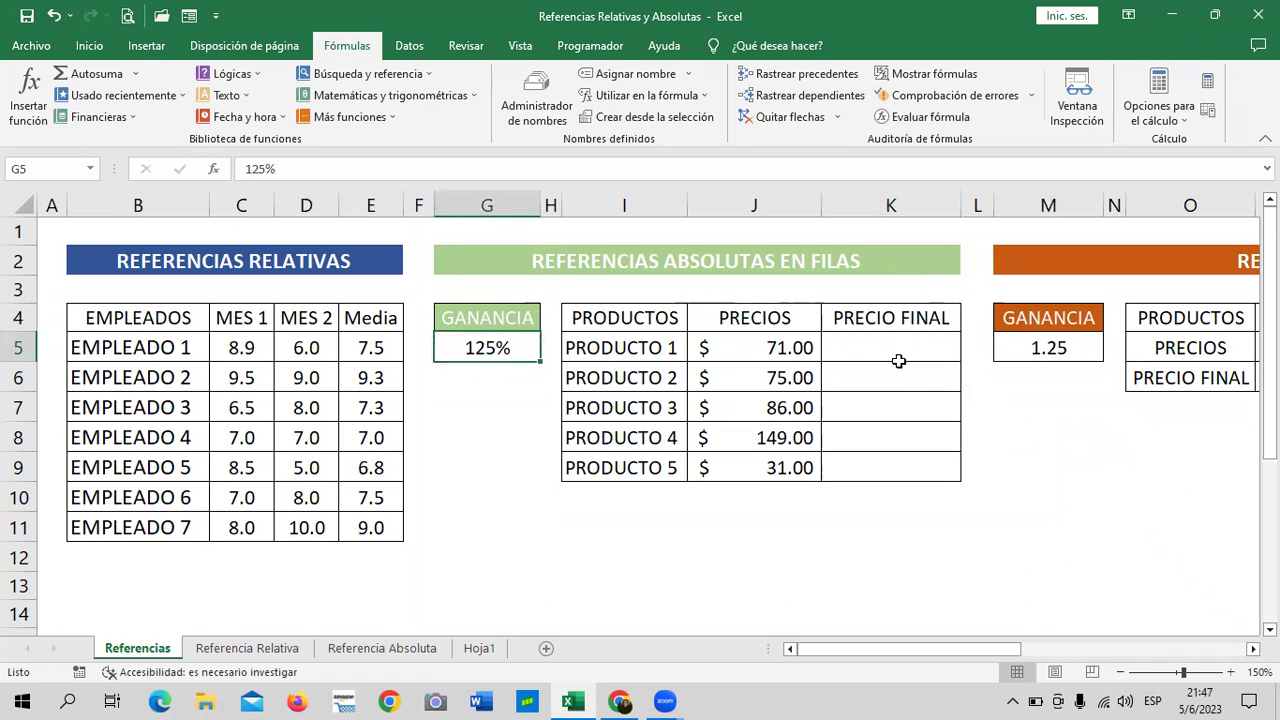
{"action": "left_click", "coordinate": [895, 344]}
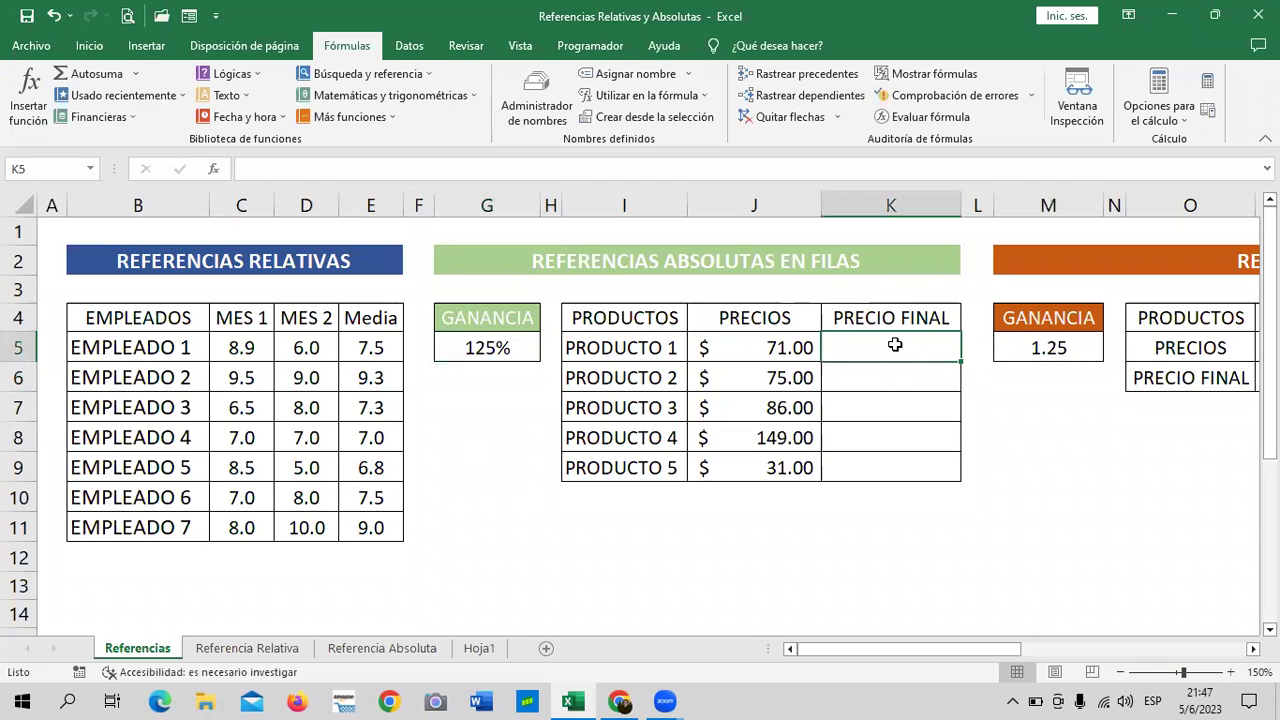
{"action": "type", "text": "="}
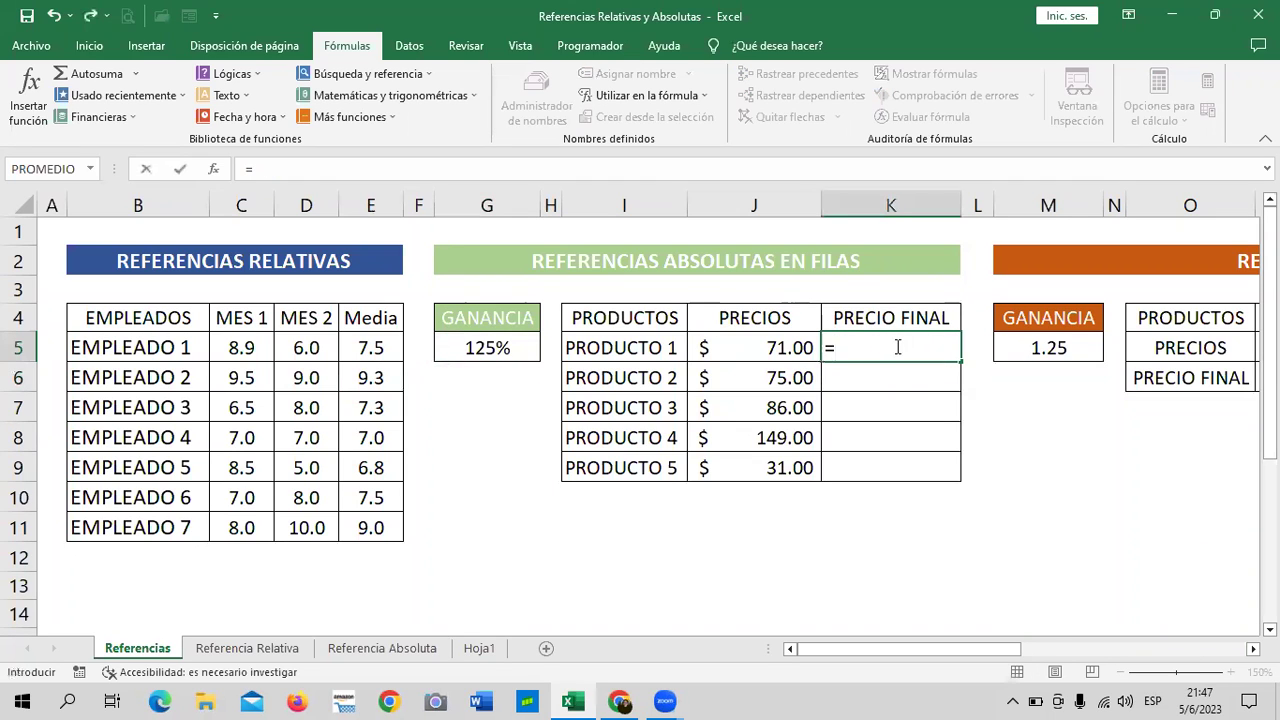
{"action": "left_click", "coordinate": [735, 345]}
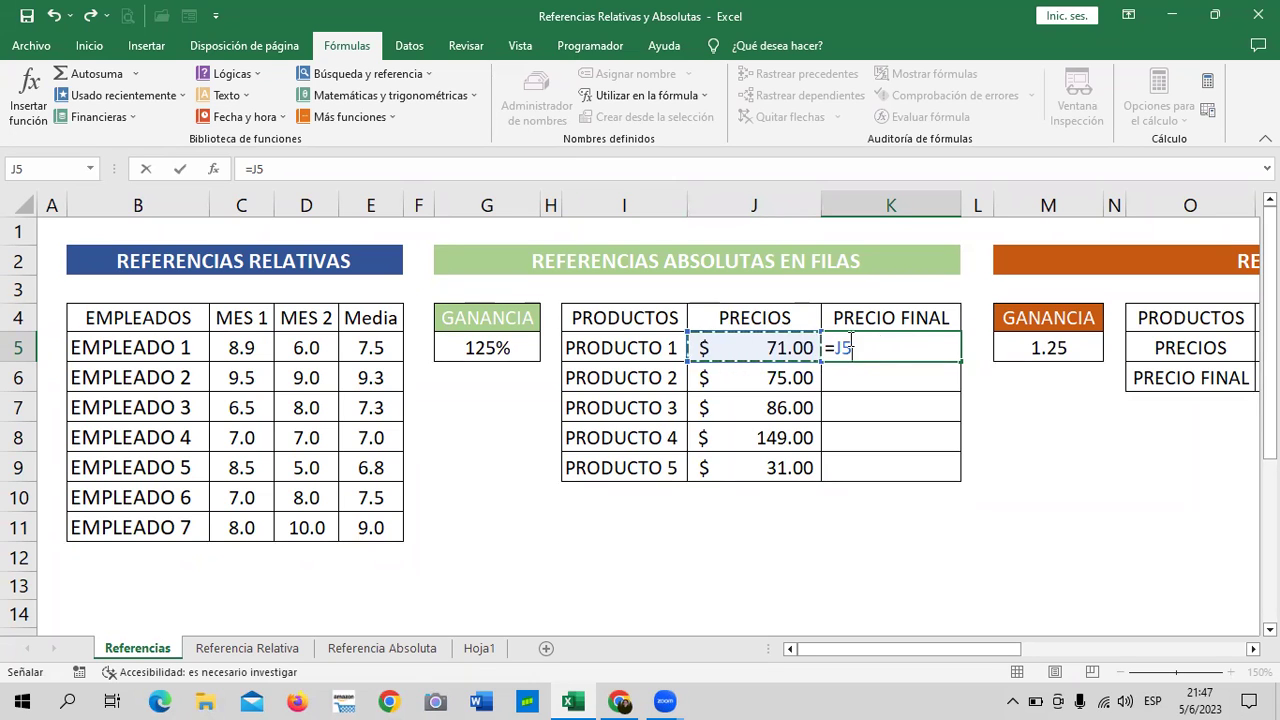
{"action": "type", "text": "*"}
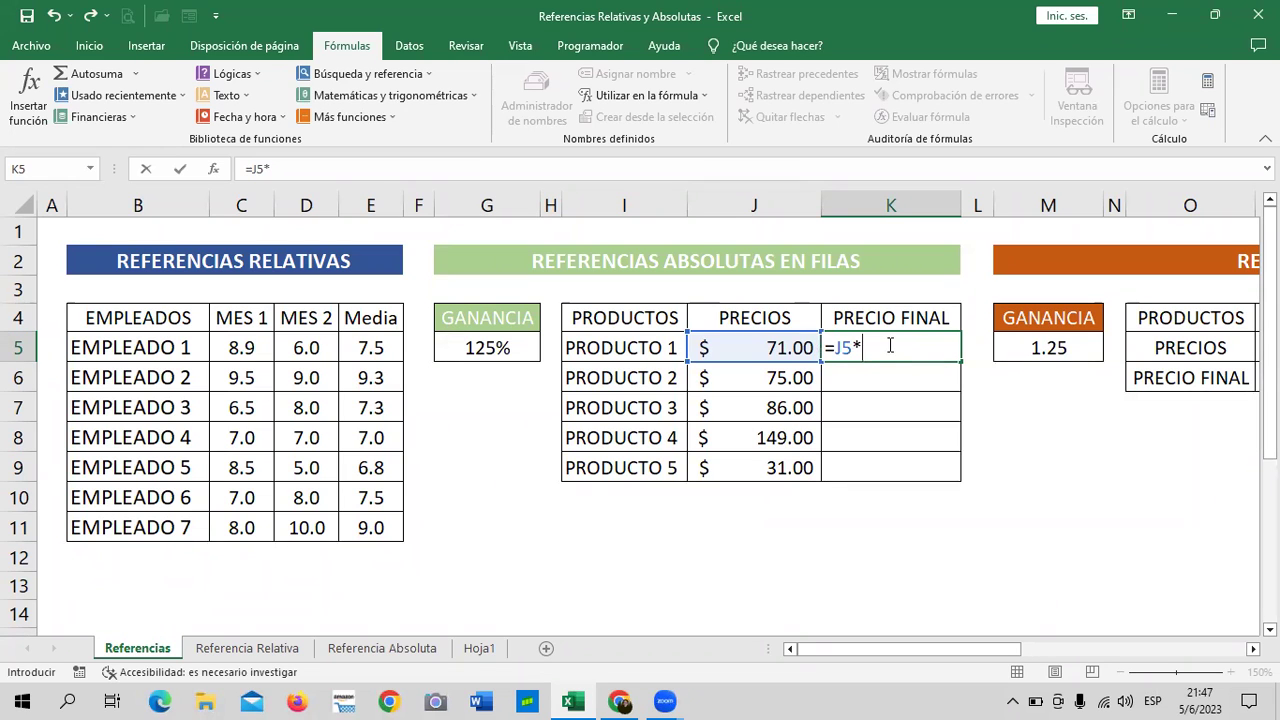
{"action": "left_click", "coordinate": [500, 345]}
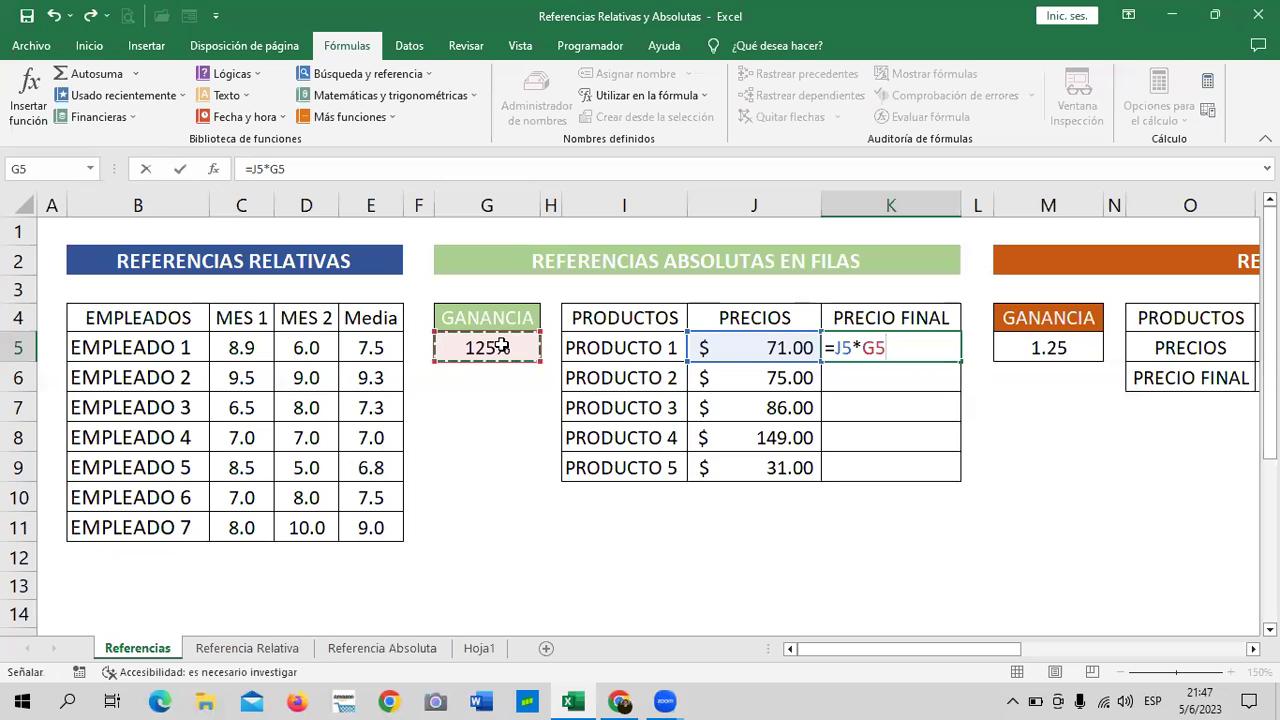
{"action": "mouse_move", "coordinate": [620, 700]}
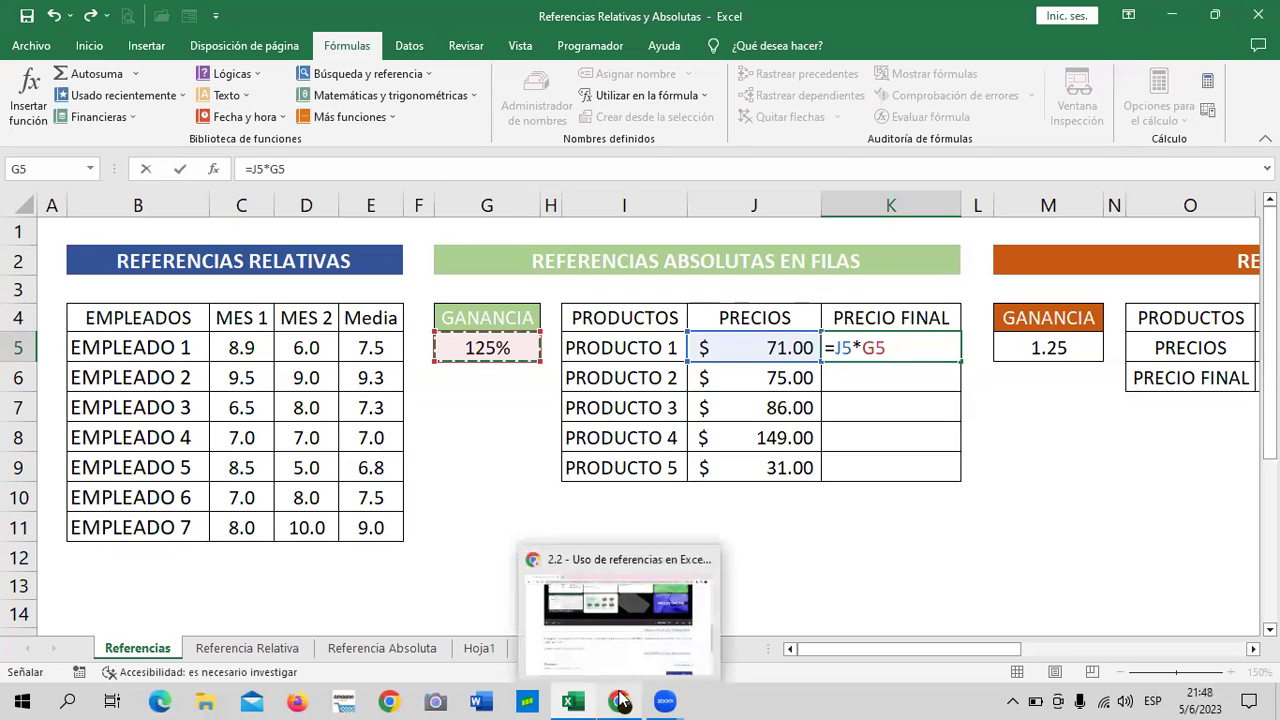
{"action": "key", "text": "Return"}
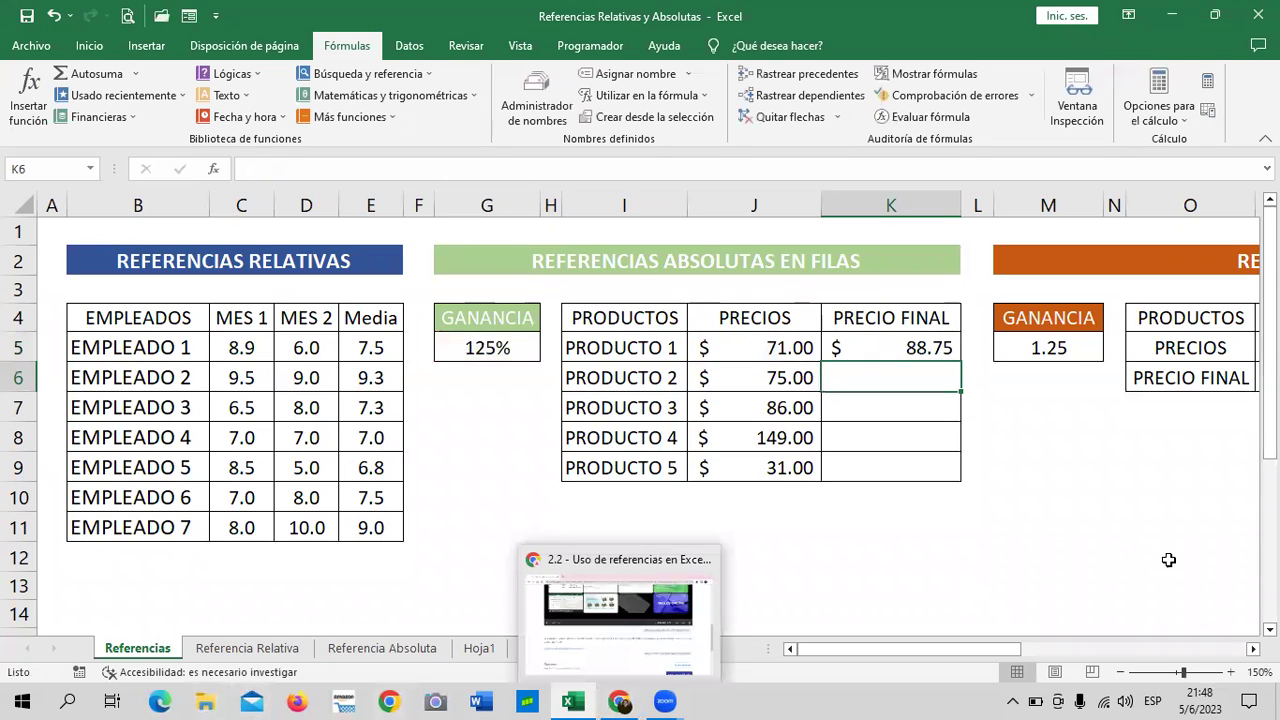
Fill K5's formula down to K9 and inspect K9's references, which point to empty cells
{"action": "left_click", "coordinate": [922, 343]}
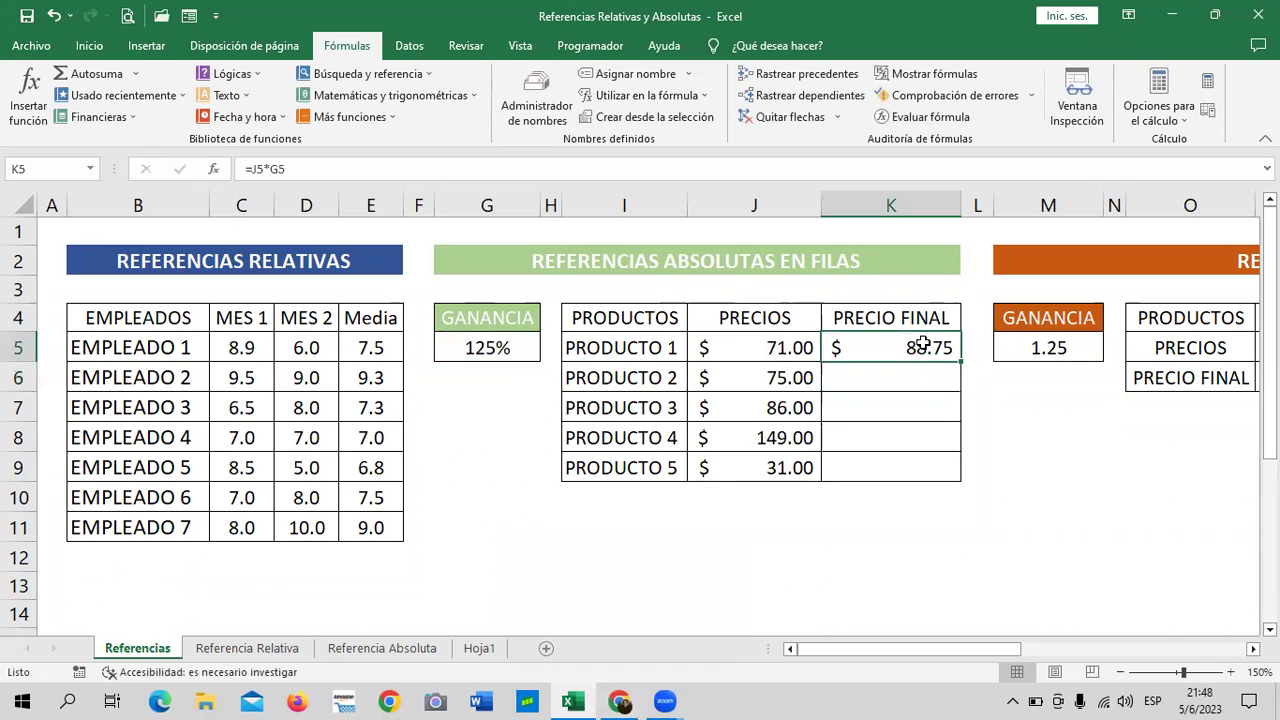
{"action": "left_click_drag", "start_coordinate": [960, 361], "coordinate": [961, 485]}
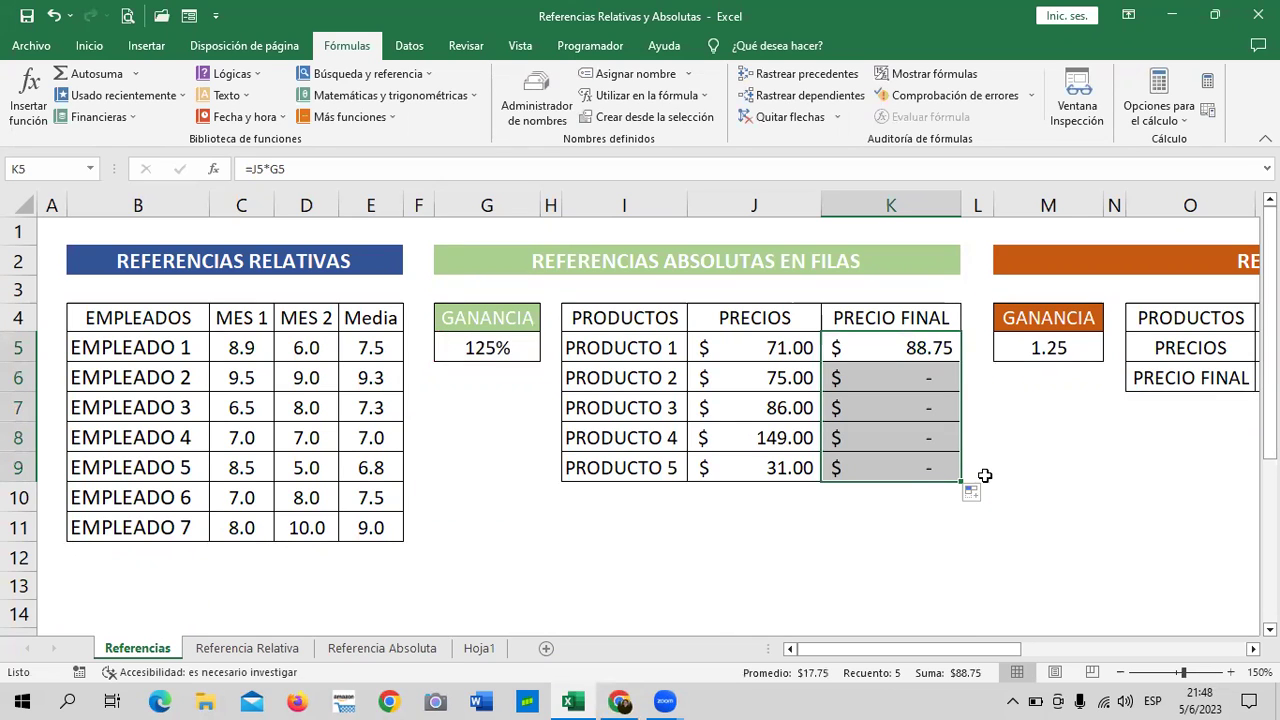
{"action": "left_click", "coordinate": [915, 468]}
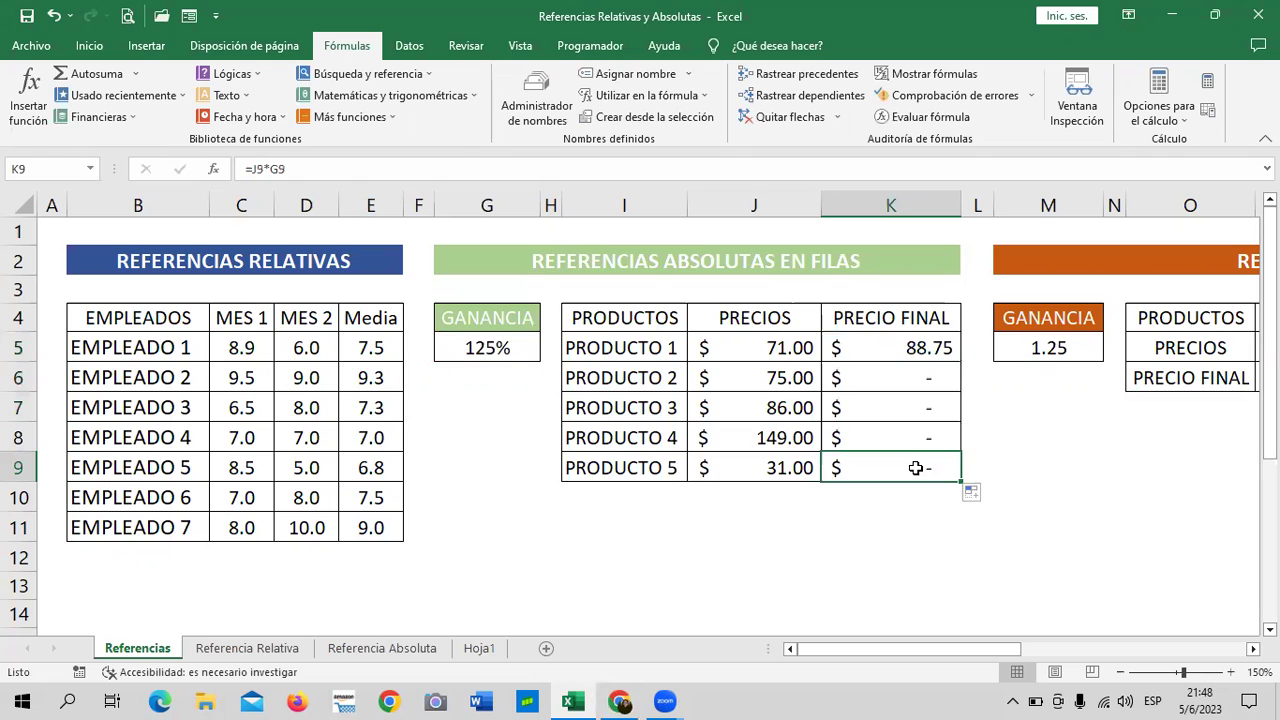
{"action": "left_click", "coordinate": [756, 462]}
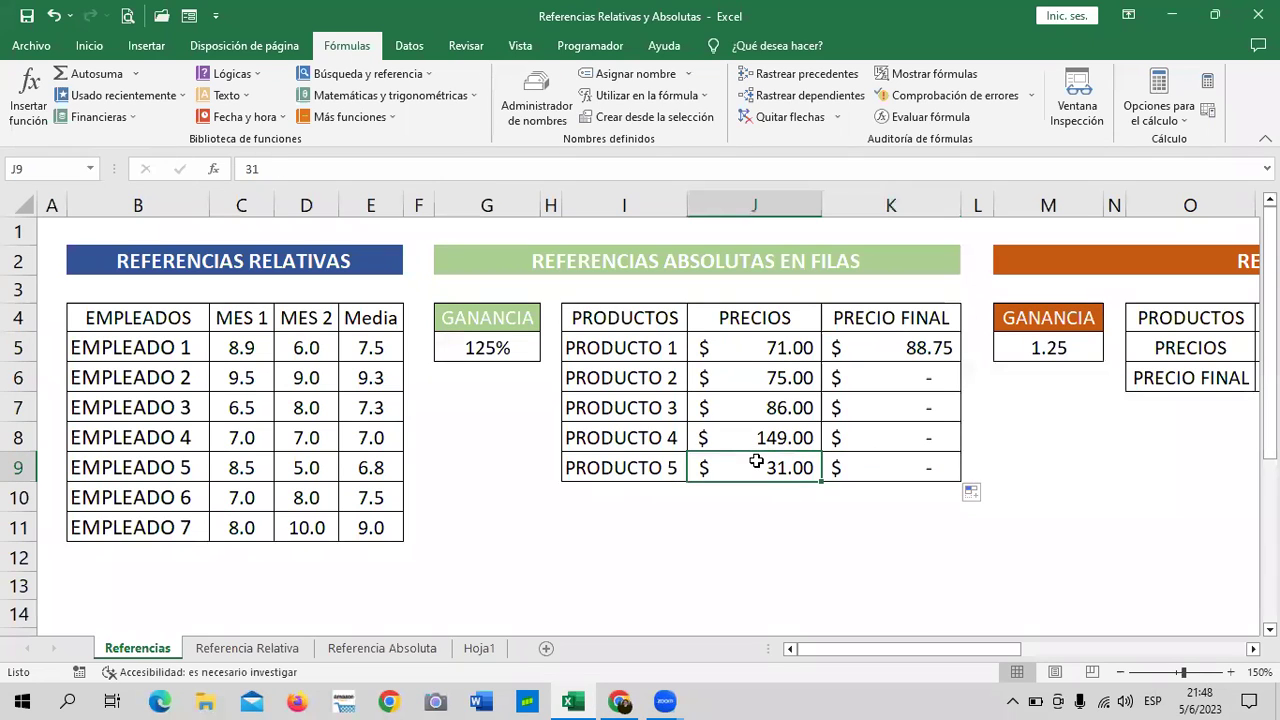
{"action": "left_click", "coordinate": [886, 465]}
{"action": "left_click", "coordinate": [565, 163]}
{"action": "type", "text": "=J9*G9"}
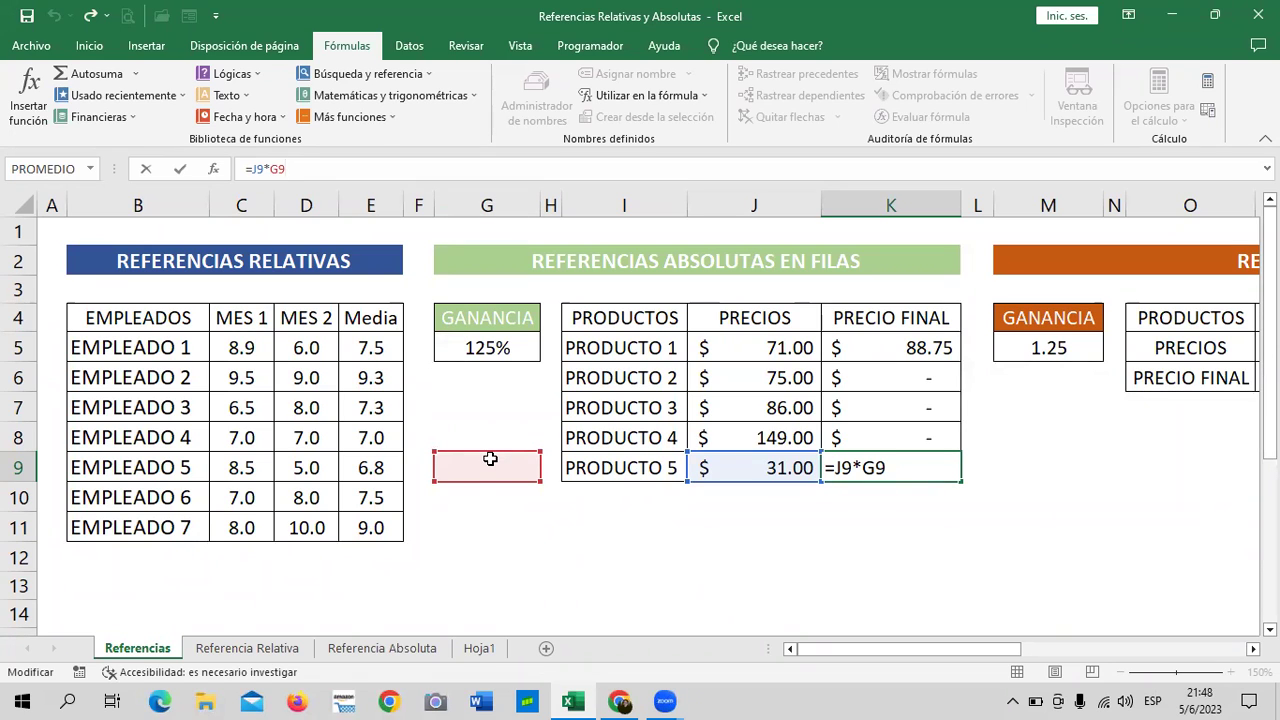
{"action": "left_click", "coordinate": [516, 344]}
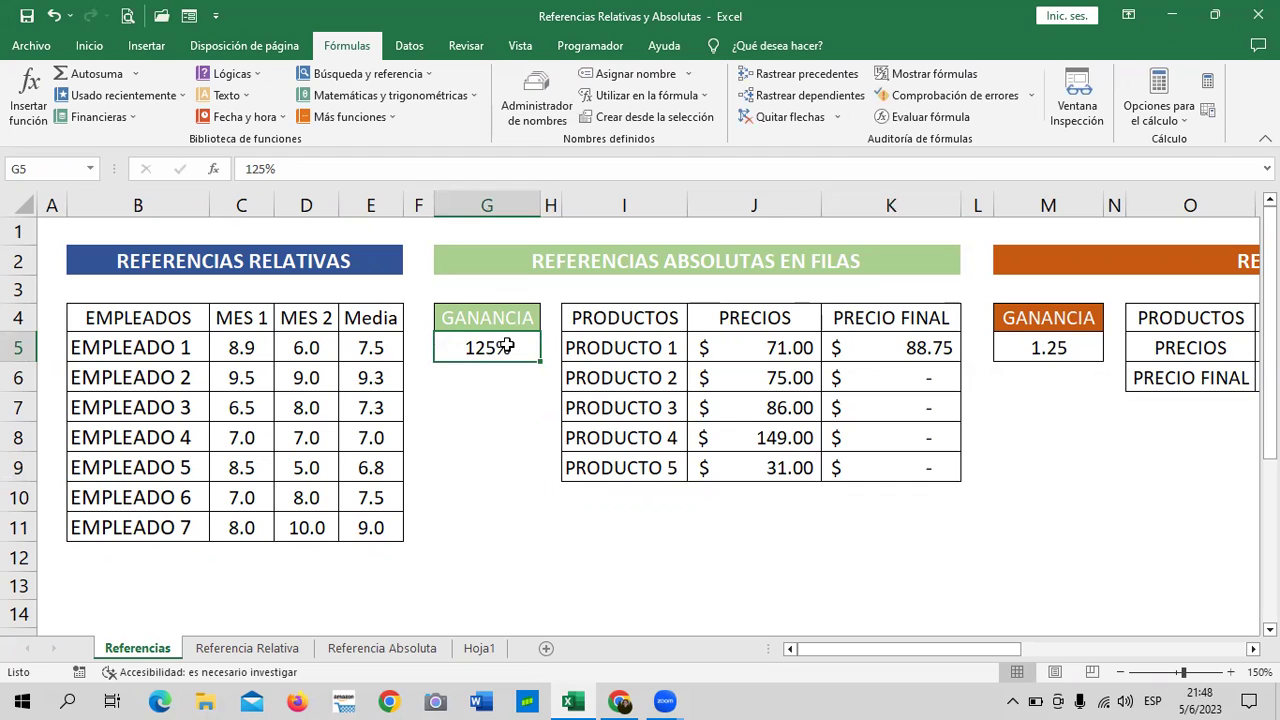
Select the PRECIO FINAL results and delete K5's formula
{"action": "left_click", "coordinate": [1130, 449]}
{"action": "left_click", "coordinate": [888, 352]}
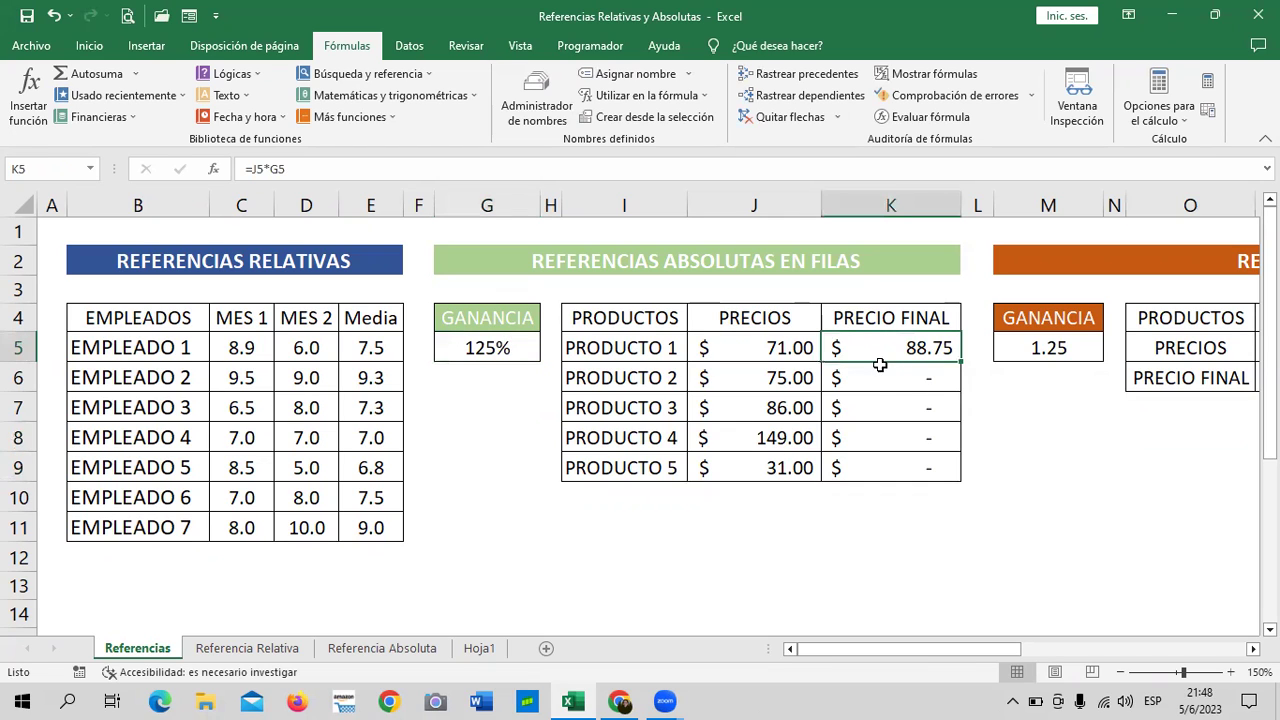
{"action": "left_click_drag", "start_coordinate": [879, 365], "coordinate": [877, 487]}
{"action": "key", "text": "BackSpace"}
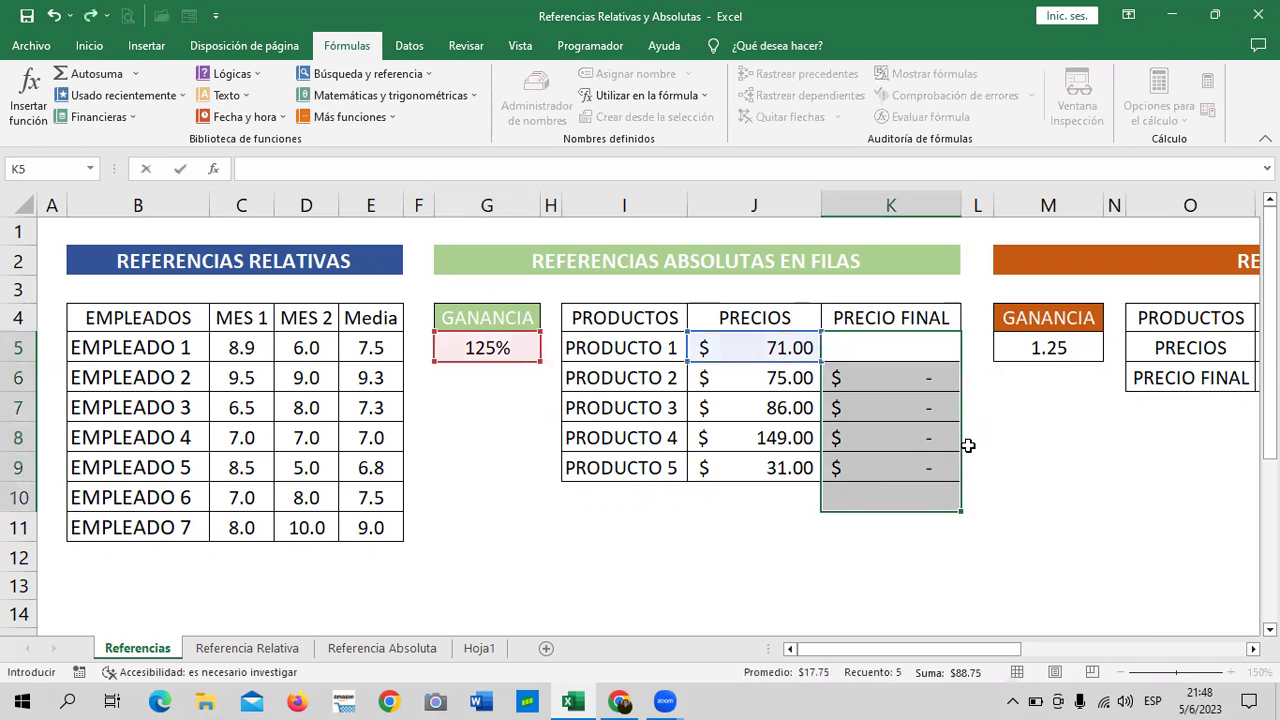
Clear the zero results in K5:K9
{"action": "left_click", "coordinate": [1004, 460]}
{"action": "left_click_drag", "start_coordinate": [930, 350], "coordinate": [930, 471]}
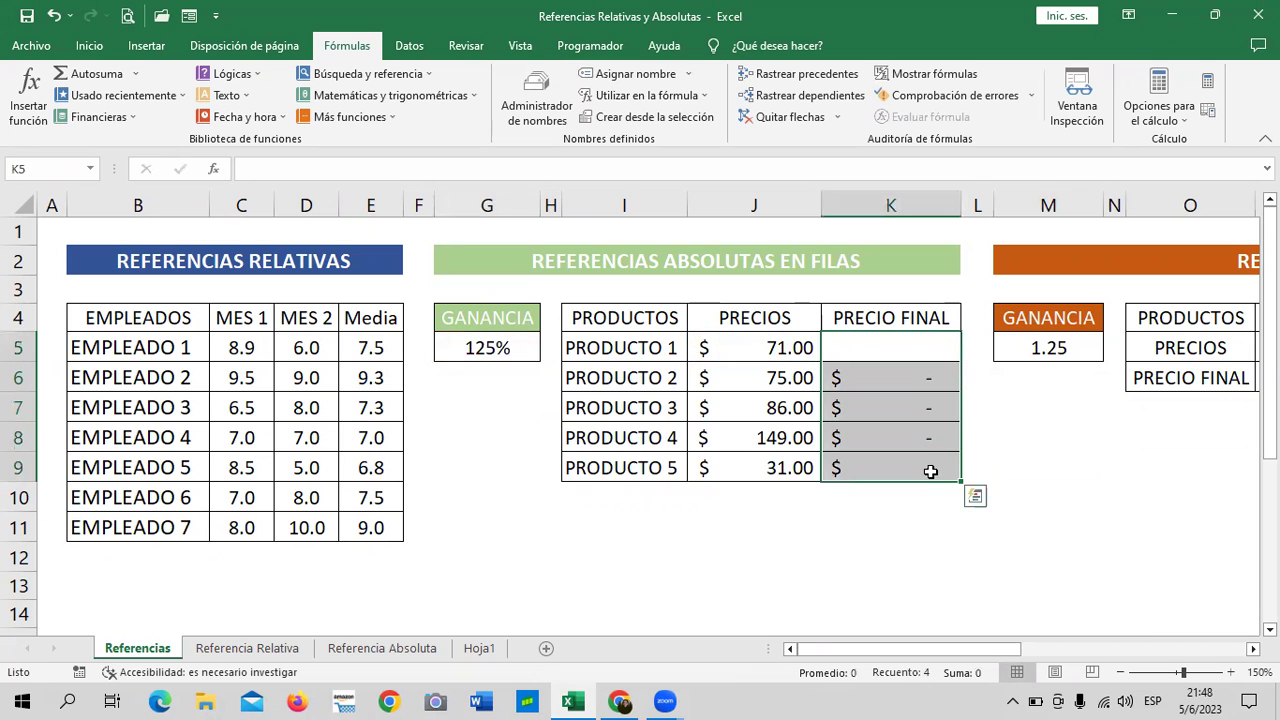
{"action": "key", "text": "Delete"}
{"action": "left_click", "coordinate": [1104, 462]}
Attempt =J5*$ in K5, accept Excel's correction to =J5, then delete it
{"action": "left_click", "coordinate": [897, 346]}
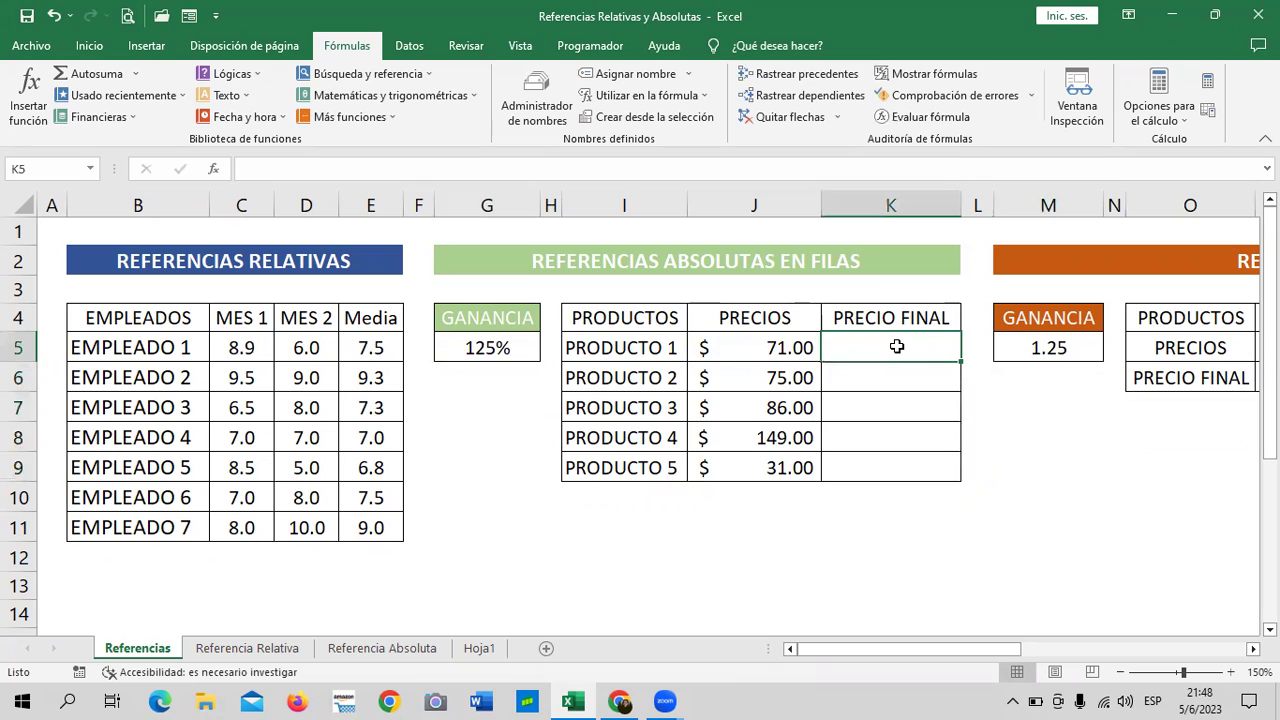
{"action": "type", "text": "="}
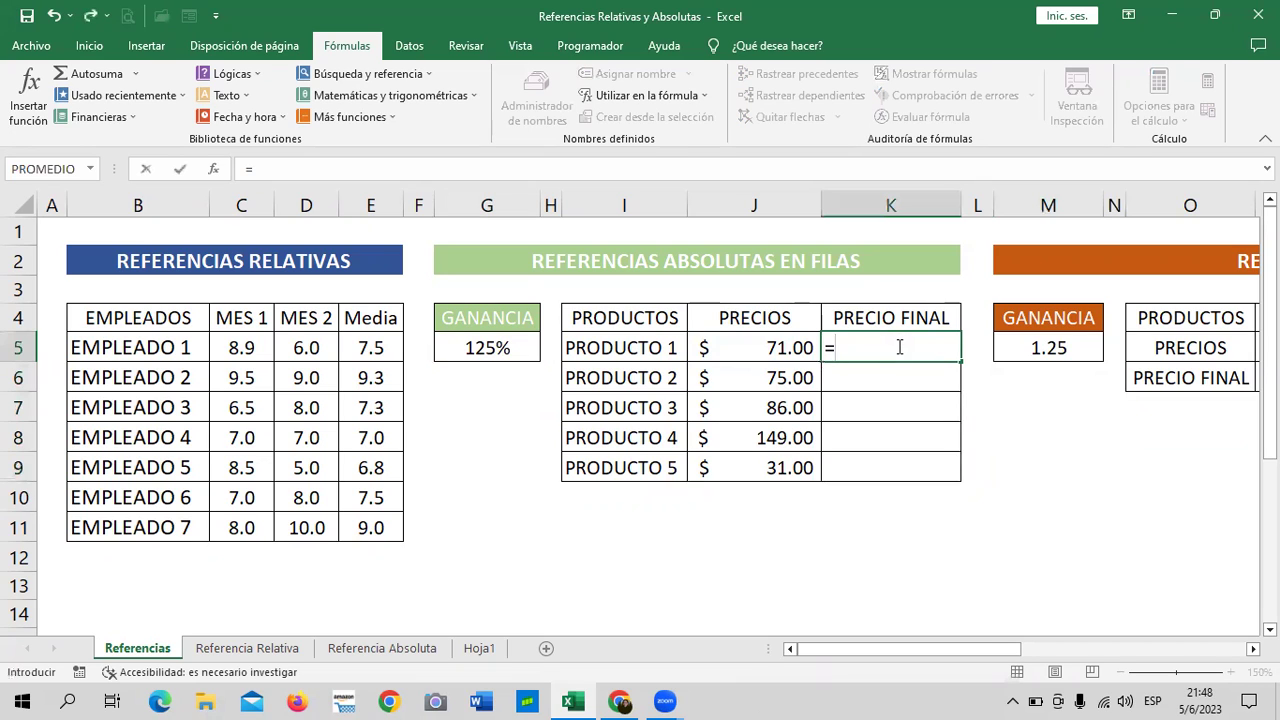
{"action": "left_click", "coordinate": [724, 347]}
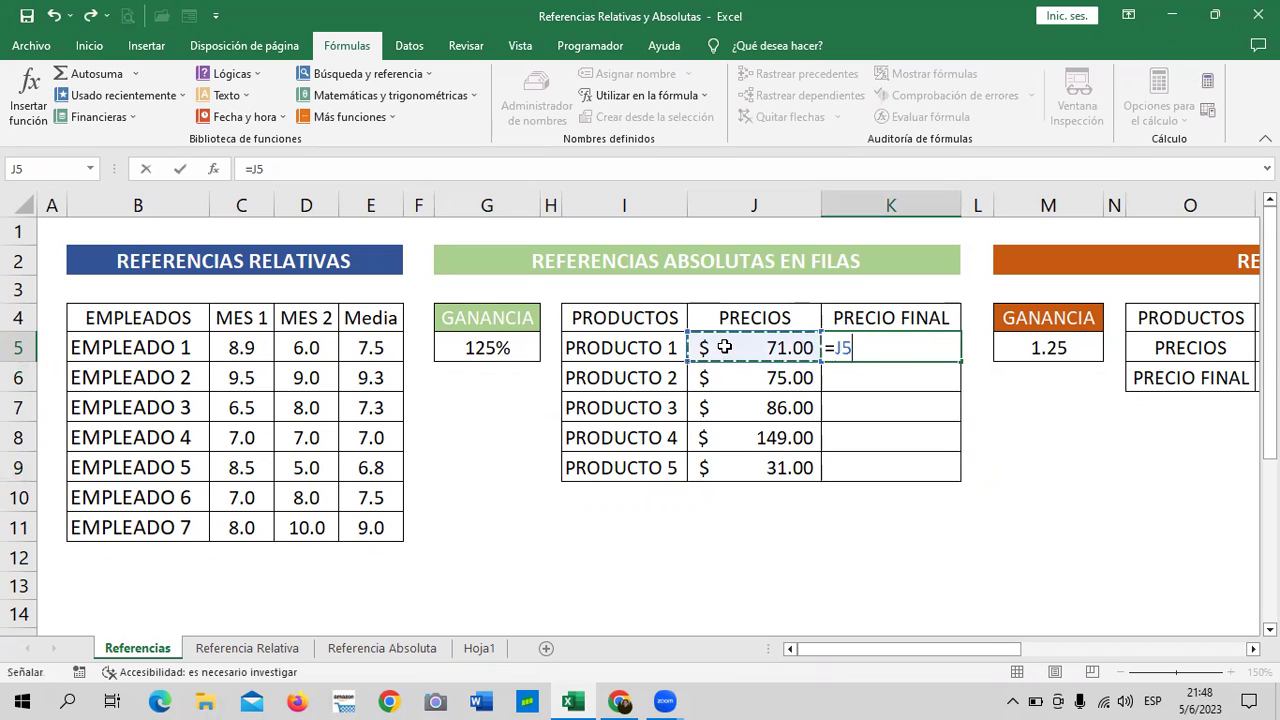
{"action": "type", "text": "*"}
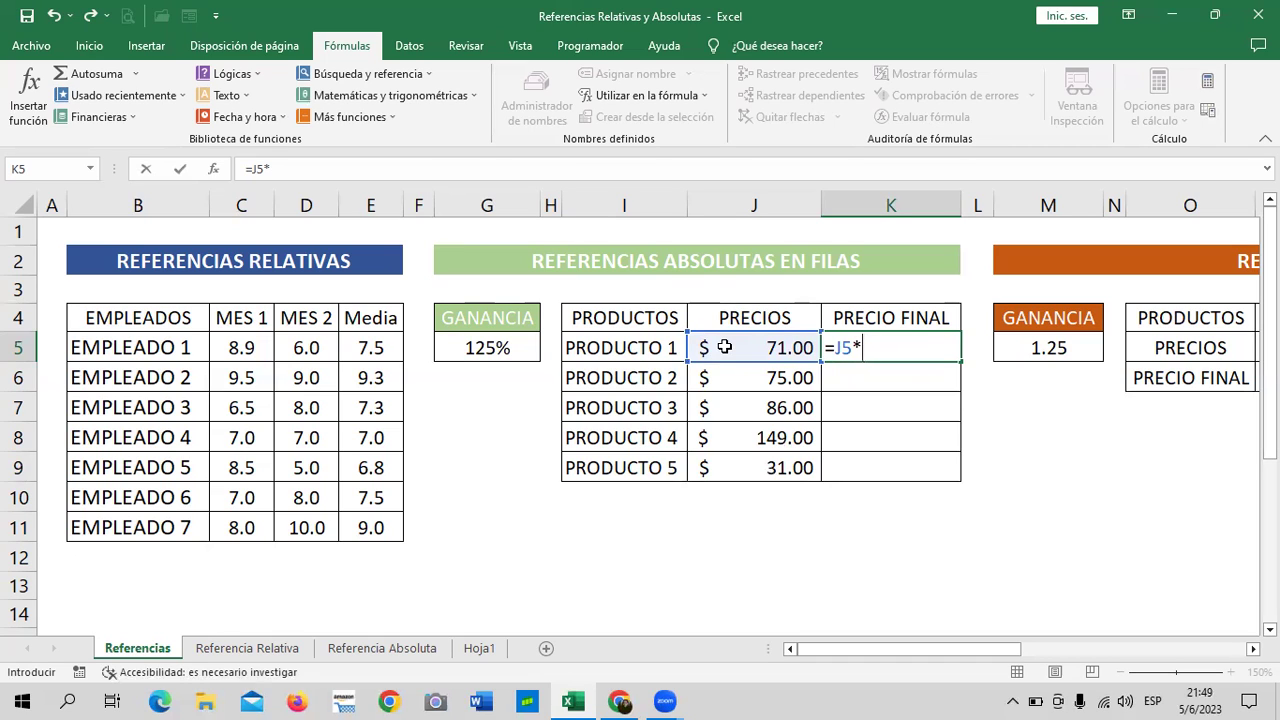
{"action": "type", "text": "$"}
{"action": "left_click", "coordinate": [508, 347]}
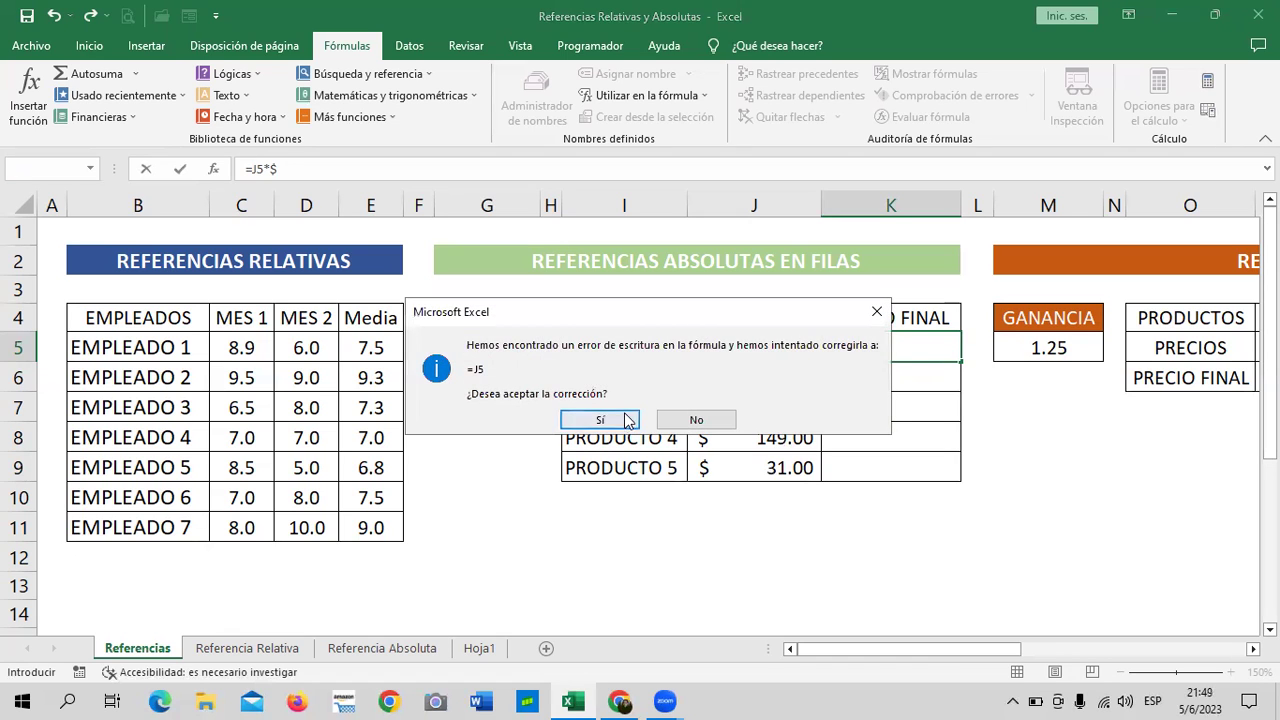
{"action": "left_click", "coordinate": [626, 420]}
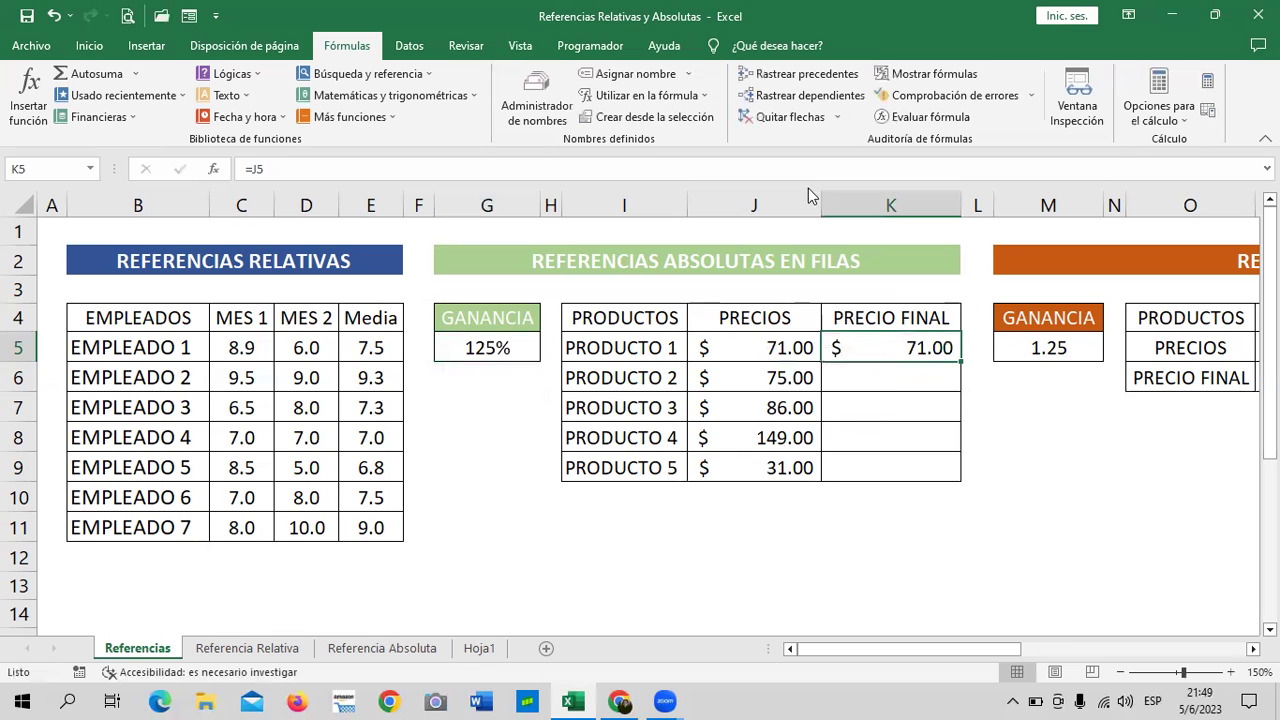
{"action": "left_click", "coordinate": [380, 169]}
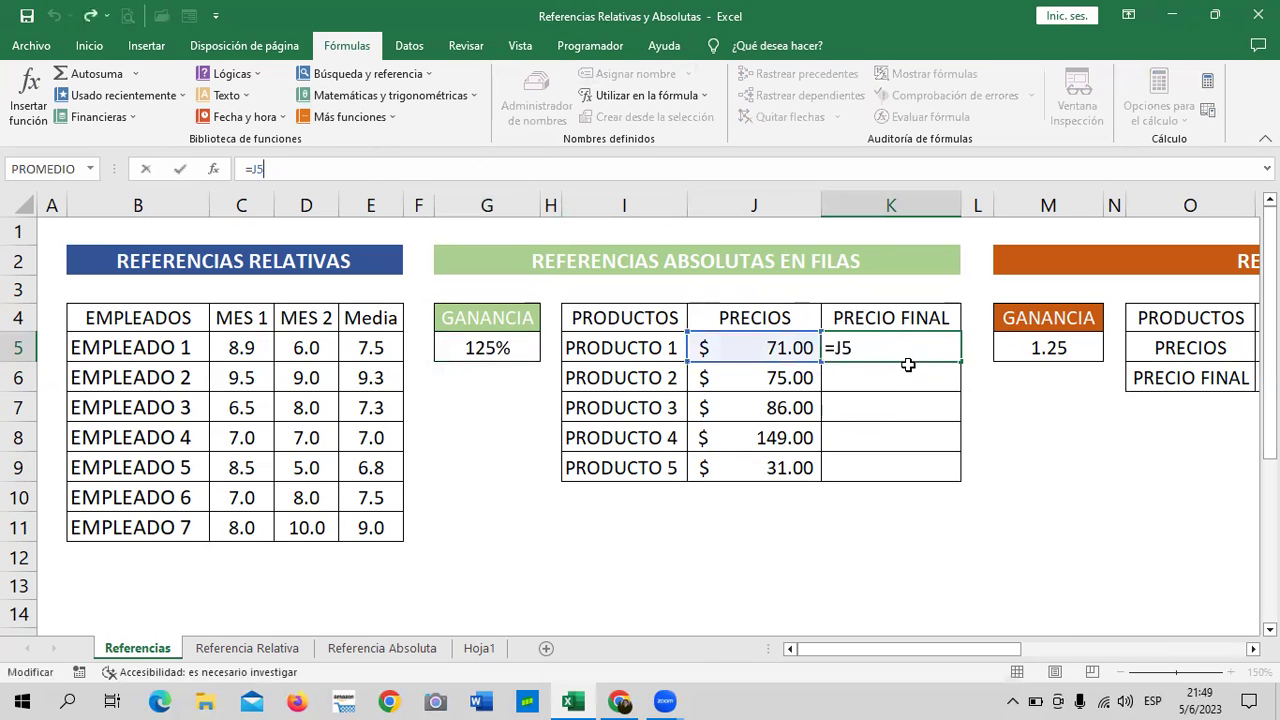
{"action": "left_click", "coordinate": [877, 449]}
{"action": "left_click", "coordinate": [897, 347]}
{"action": "key", "text": "Delete"}
Restart K5's formula as =J5 and switch to edit mode
{"action": "left_click", "coordinate": [1080, 440]}
{"action": "left_click", "coordinate": [880, 341]}
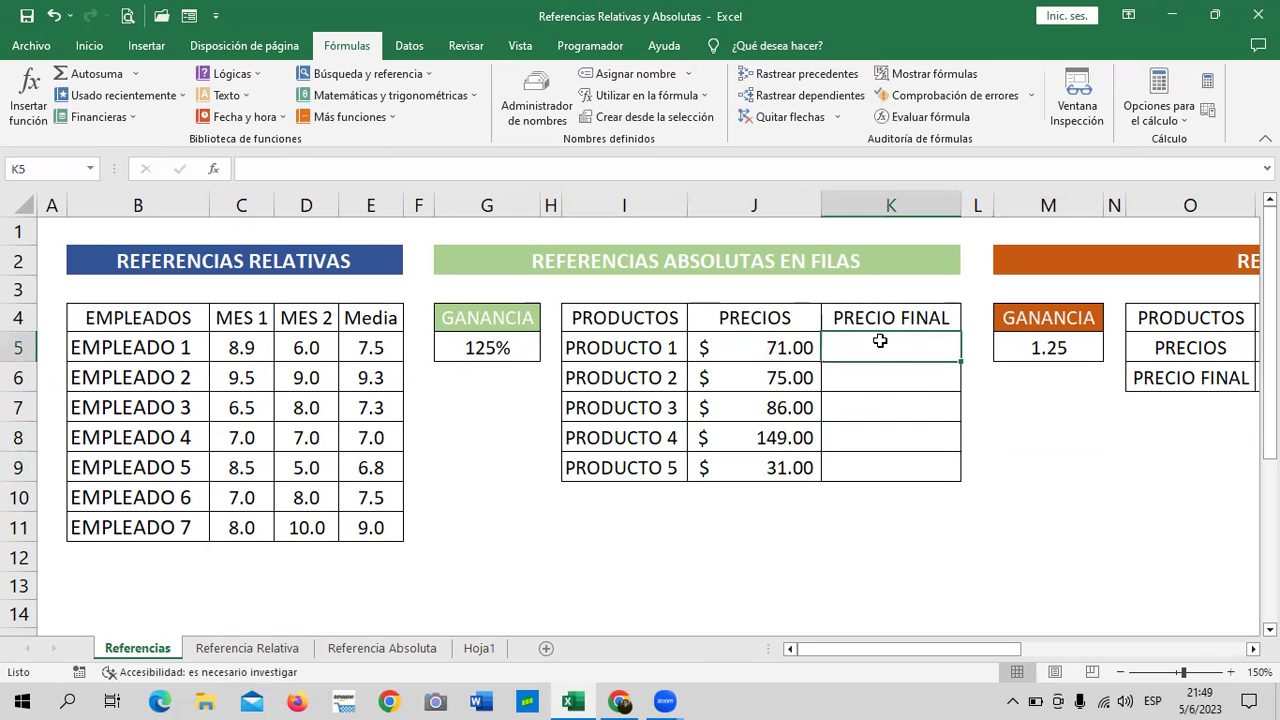
{"action": "type", "text": "="}
{"action": "left_click", "coordinate": [730, 347]}
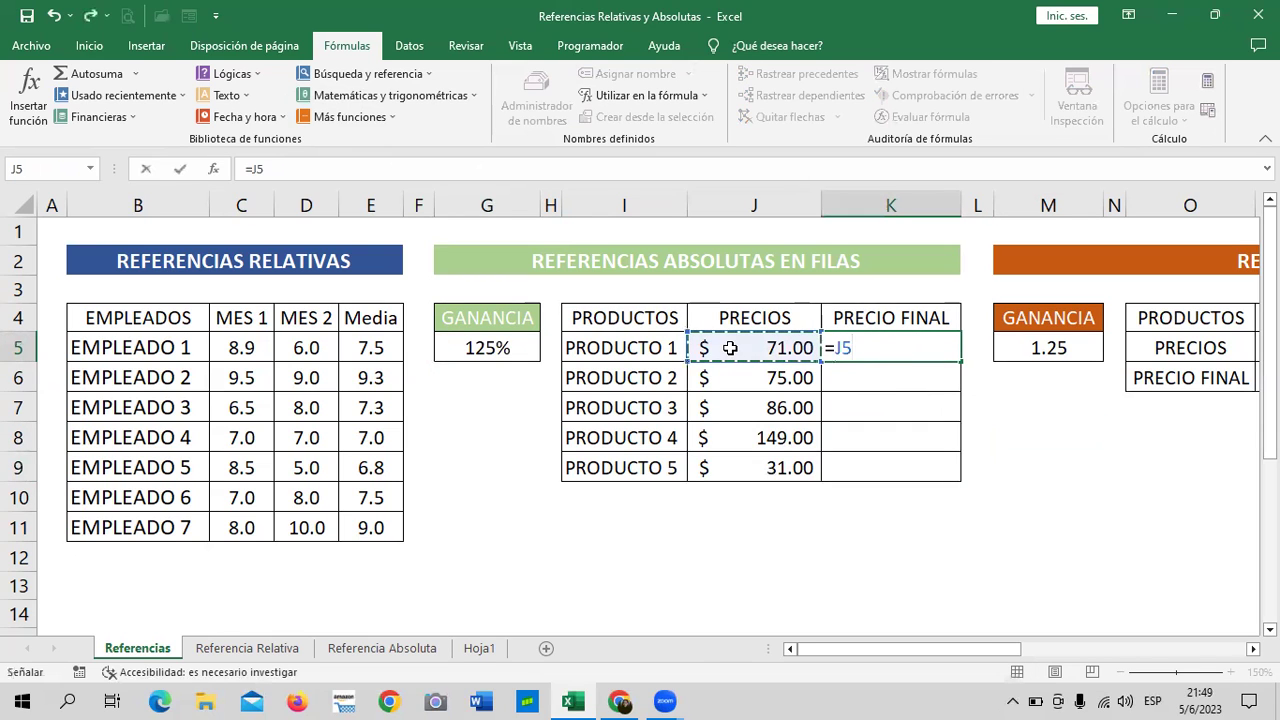
{"action": "key", "text": "F2"}
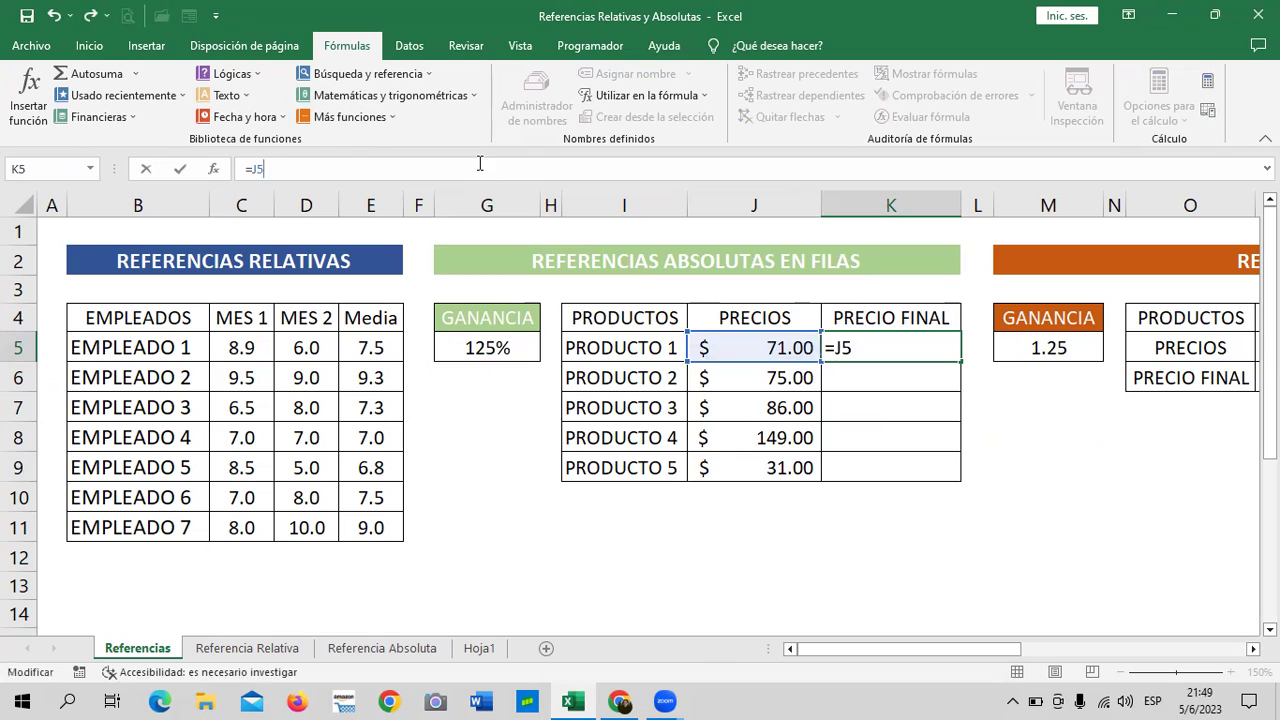
Complete K5 as =J5*G$5 and fill it down to K9, giving $88.75 through $38.75
{"action": "type", "text": "*"}
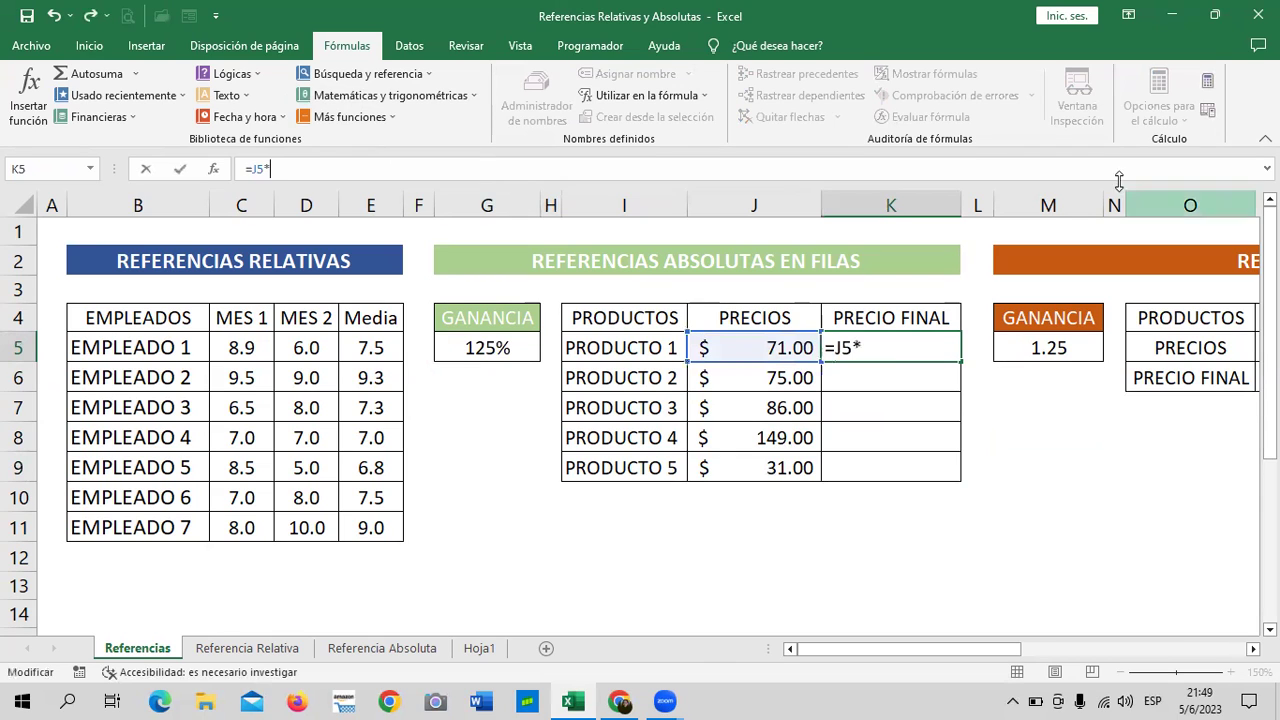
{"action": "left_click", "coordinate": [514, 346]}
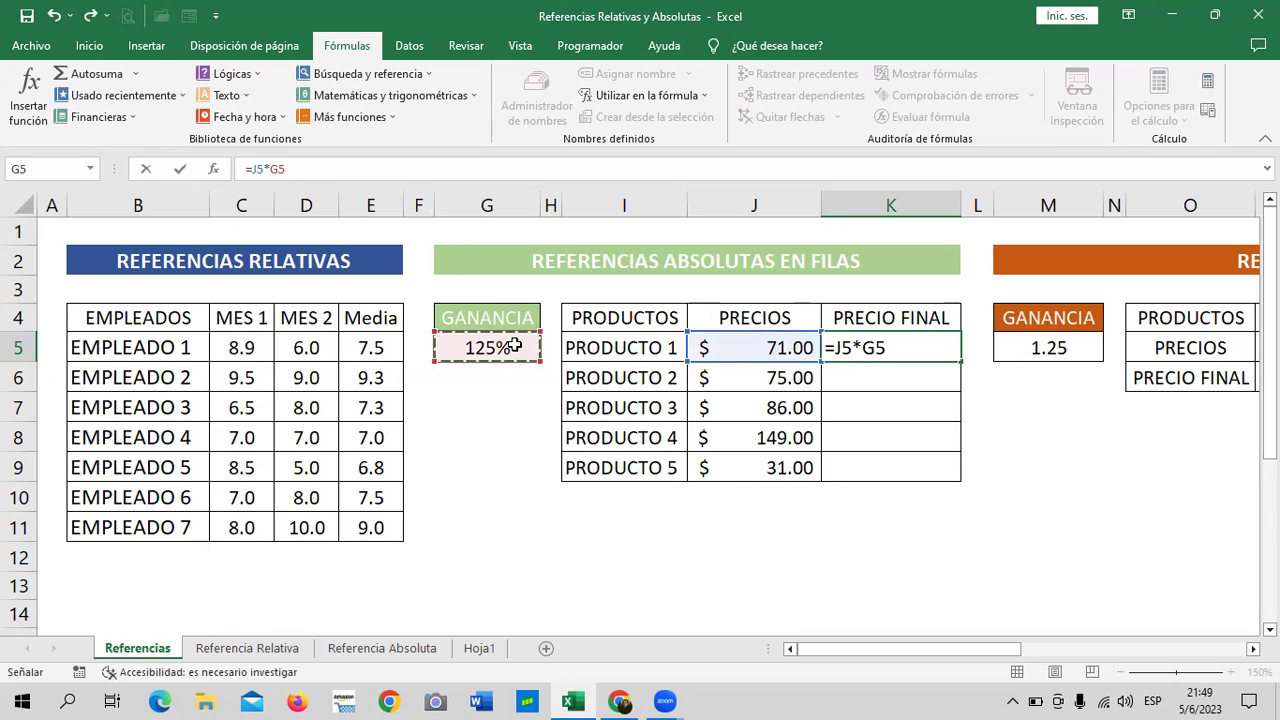
{"action": "left_click", "coordinate": [277, 168]}
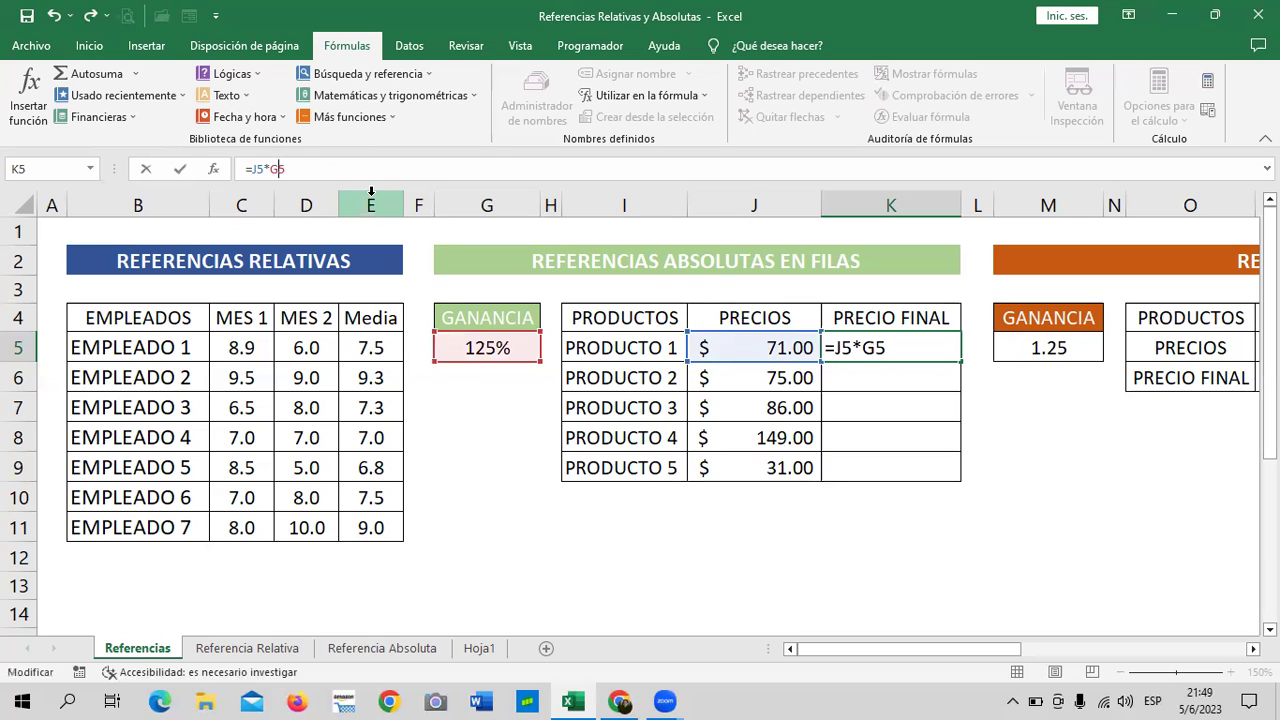
{"action": "type", "text": "$"}
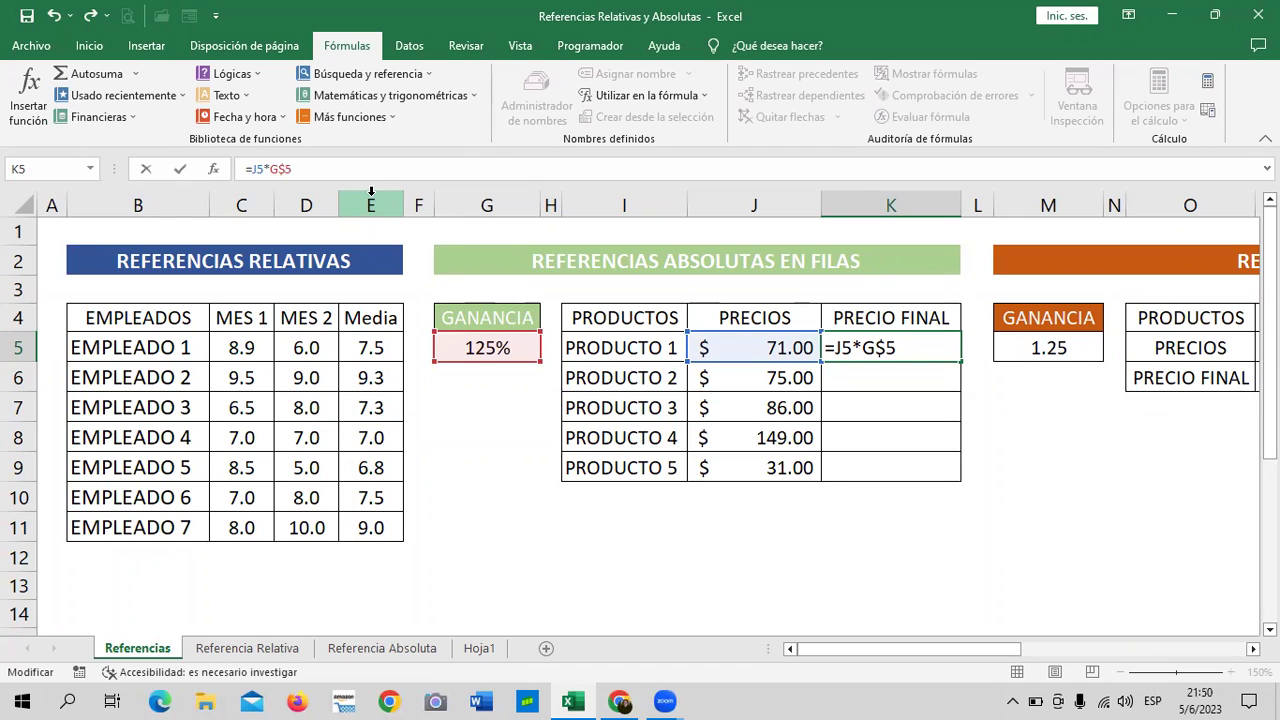
{"action": "key", "text": "Return"}
{"action": "left_click", "coordinate": [920, 355]}
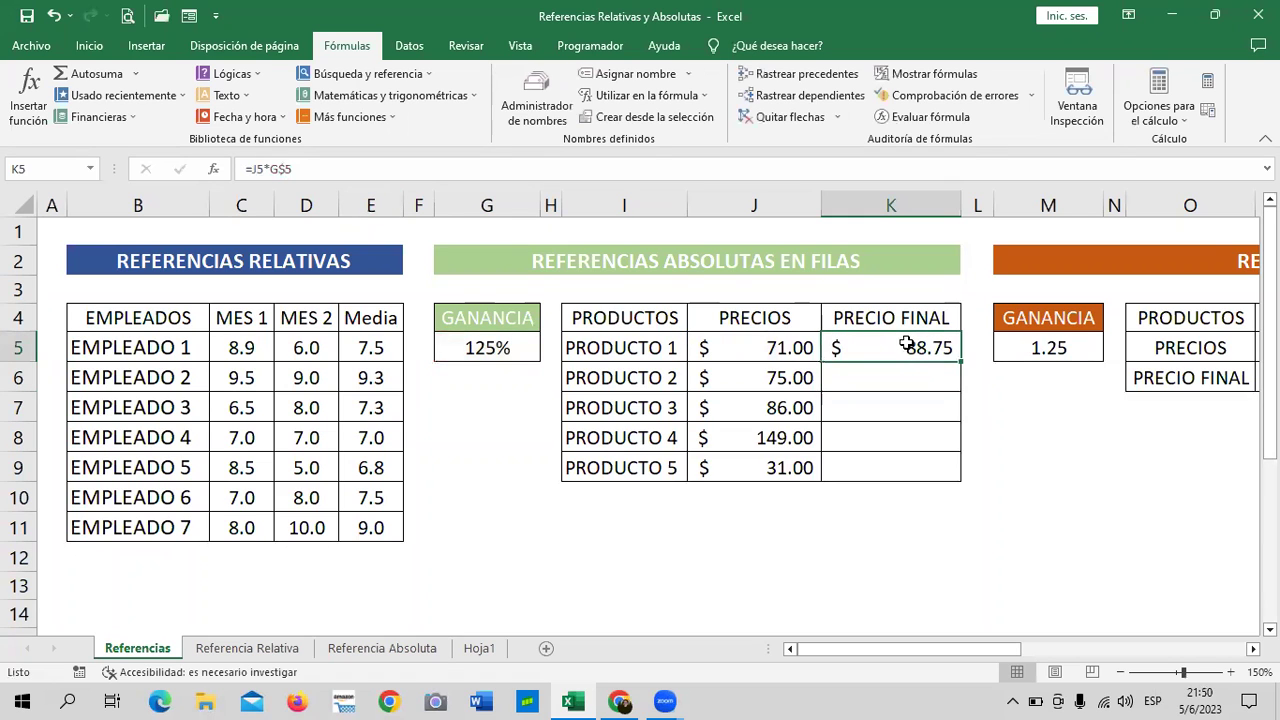
{"action": "left_click_drag", "start_coordinate": [960, 364], "coordinate": [962, 478]}
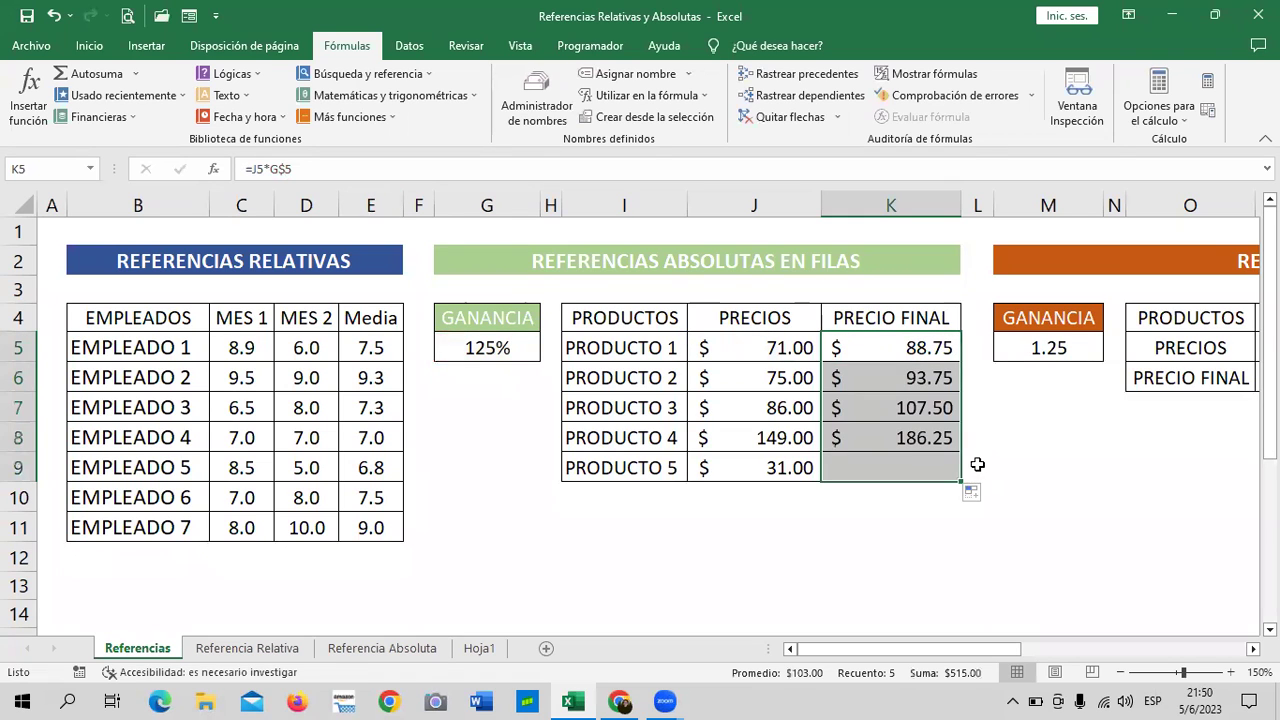
{"action": "left_click", "coordinate": [933, 459]}
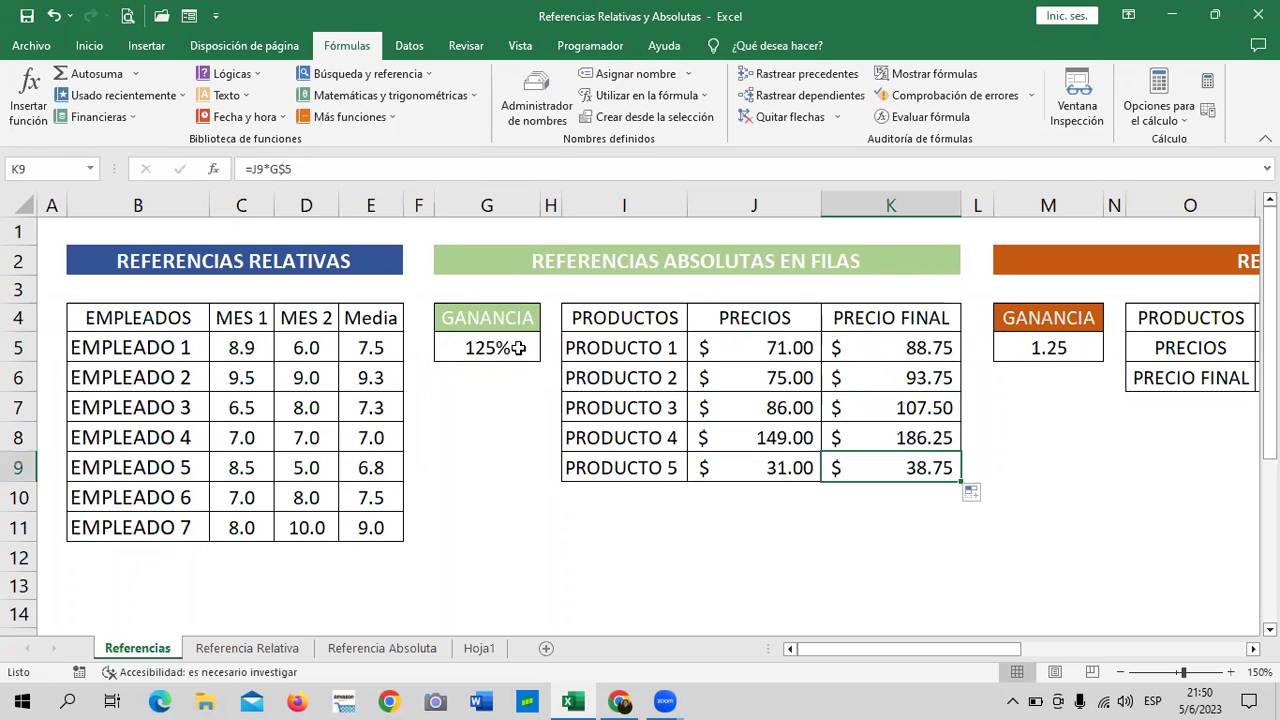
Check G5's 125%, K5's =J5*G$5 and K6's =J6*G$5, then refill down to K9
{"action": "left_click", "coordinate": [515, 347]}
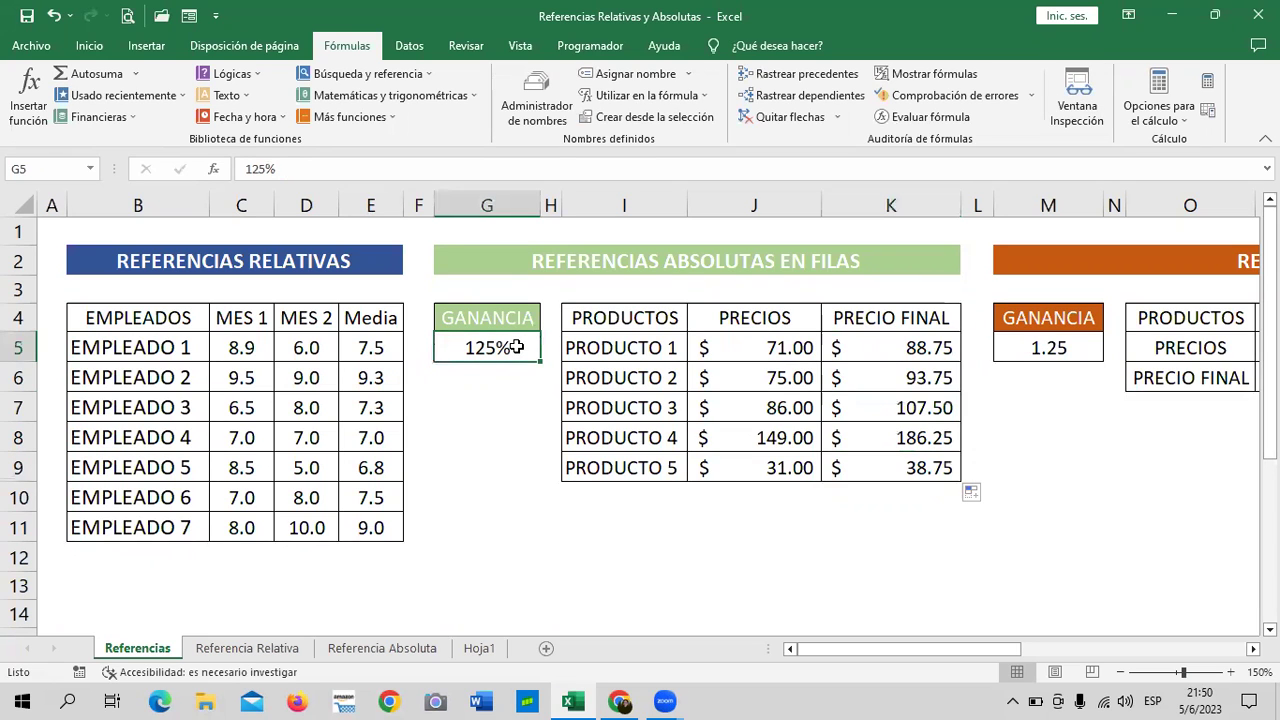
{"action": "left_click", "coordinate": [866, 347]}
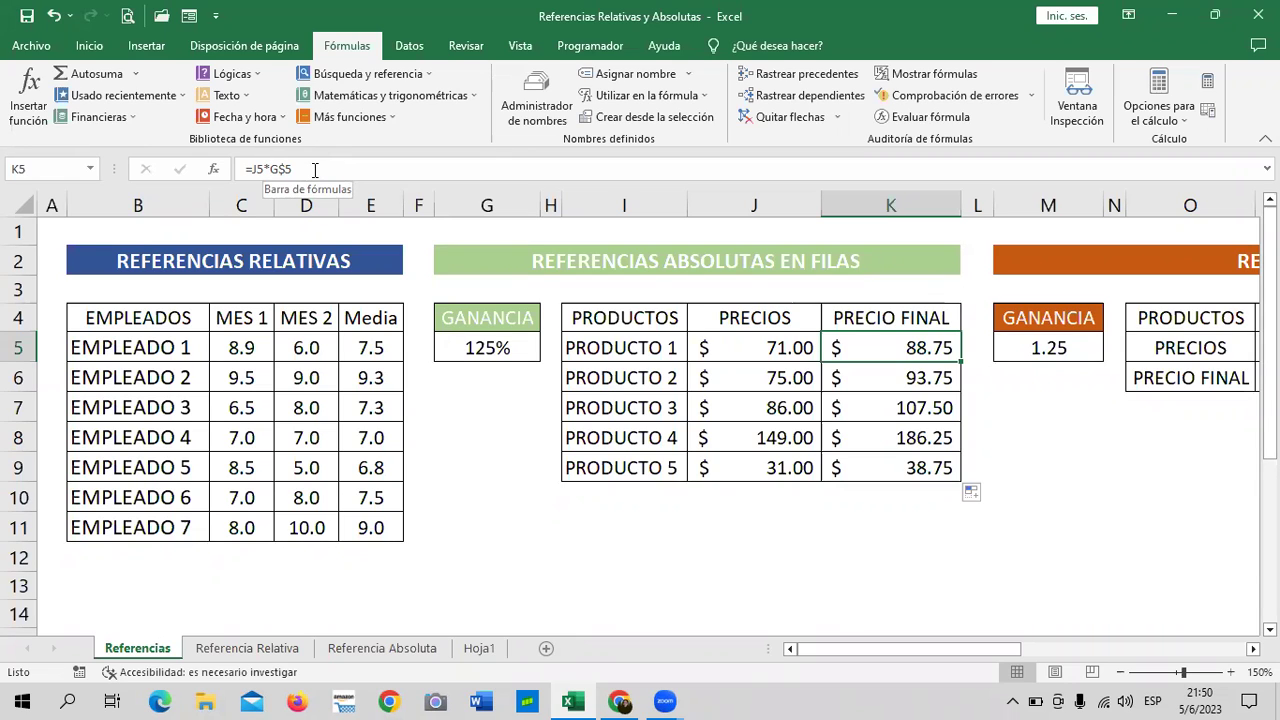
{"action": "key", "text": "Down"}
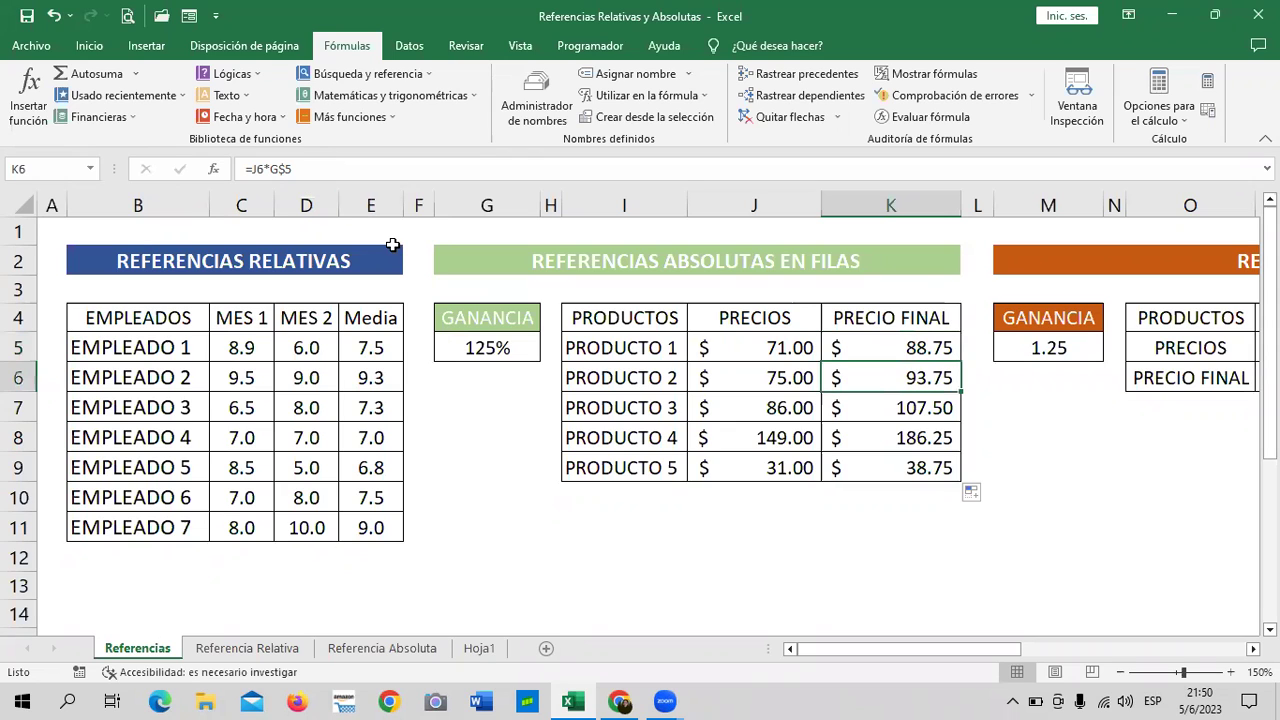
{"action": "mouse_move", "coordinate": [868, 347]}
{"action": "left_mouse_down"}
{"action": "mouse_move", "coordinate": [915, 372]}
{"action": "mouse_move", "coordinate": [958, 424]}
{"action": "mouse_move", "coordinate": [958, 478]}
{"action": "left_mouse_up"}
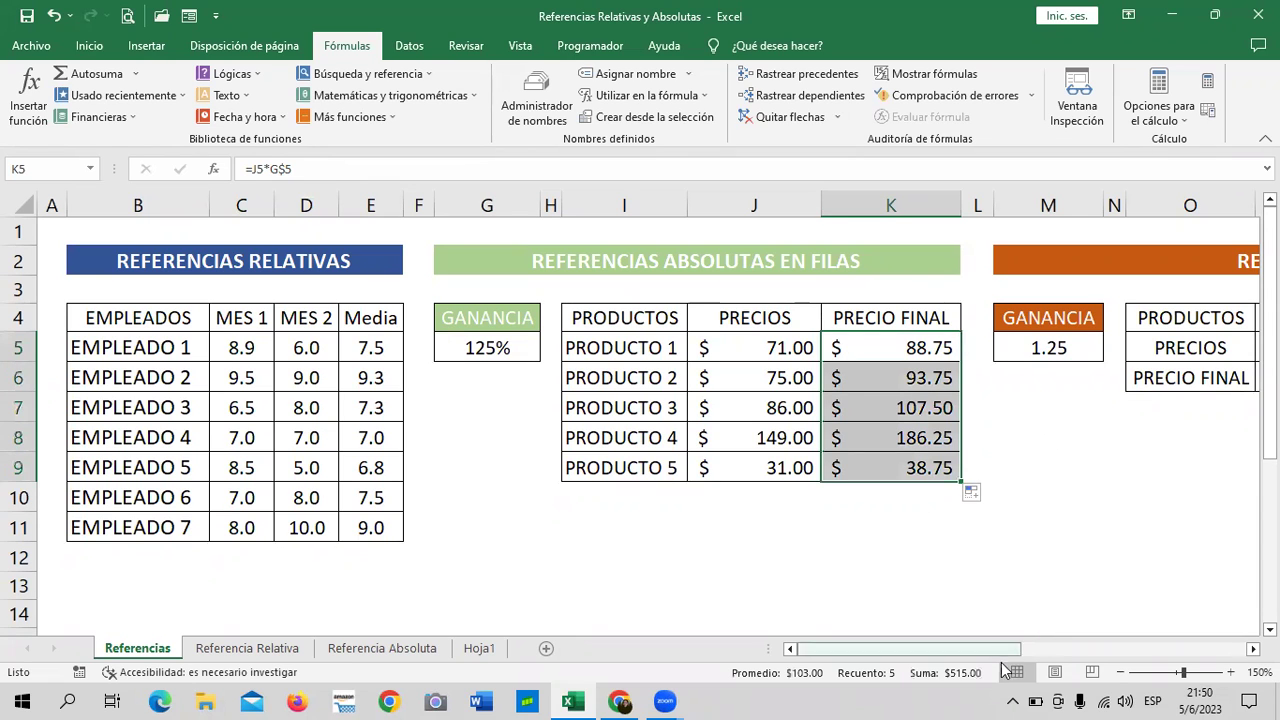
Scroll right to the REFERENCIAS ABSOLUTAS EN COLUMNAS table and check its 1.25 GANANCIA
{"action": "left_click_drag", "start_coordinate": [997, 647], "coordinate": [1058, 649]}
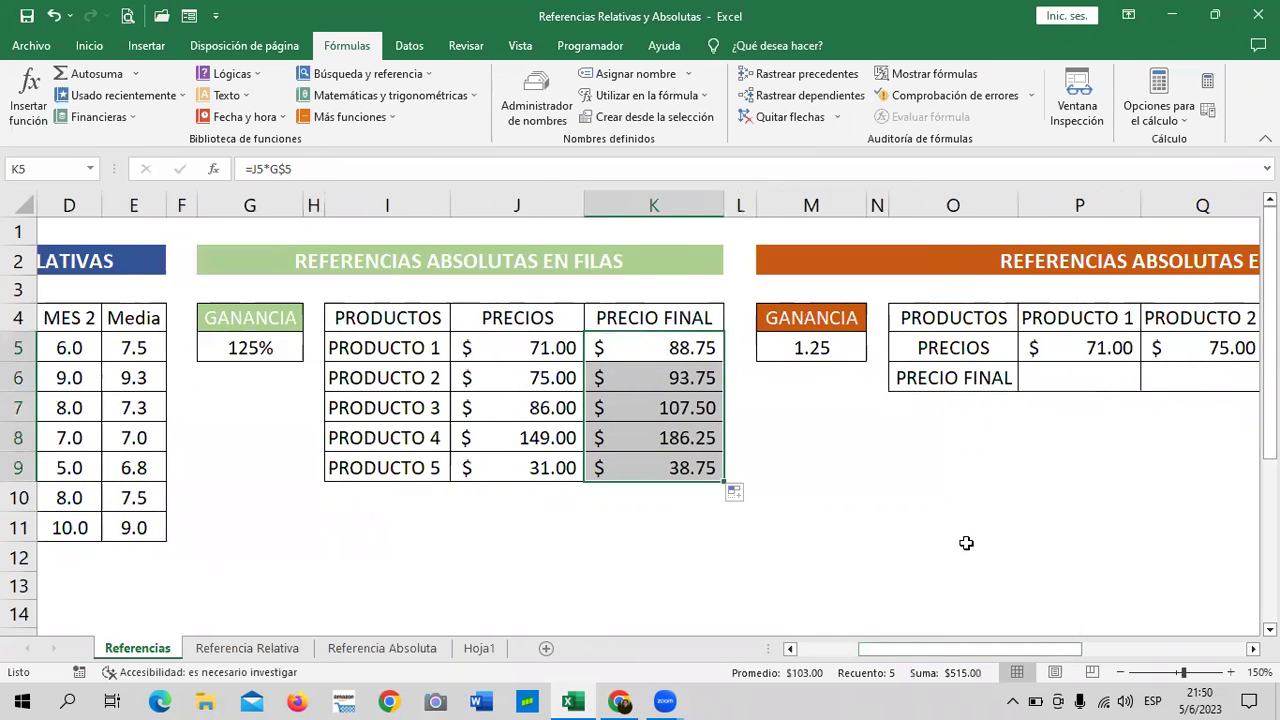
{"action": "left_click", "coordinate": [920, 474]}
{"action": "left_click_drag", "start_coordinate": [974, 654], "coordinate": [1053, 654]}
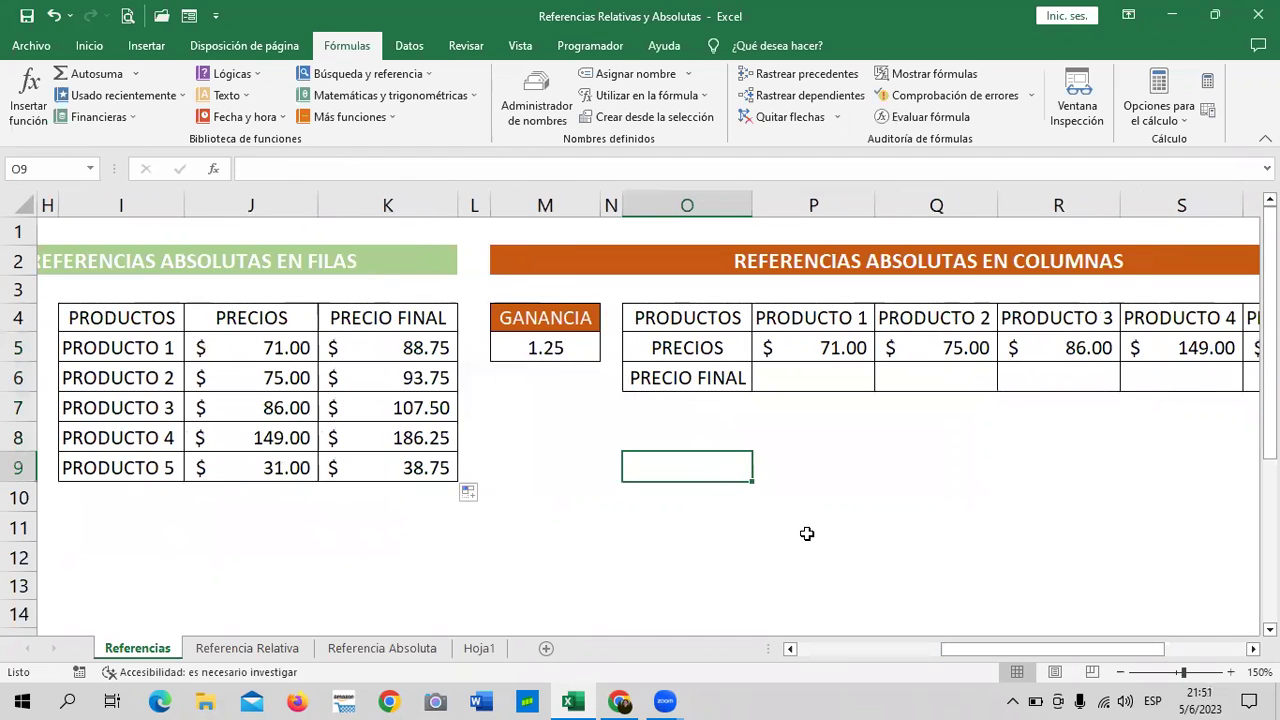
{"action": "left_click_drag", "start_coordinate": [1014, 649], "coordinate": [1061, 653]}
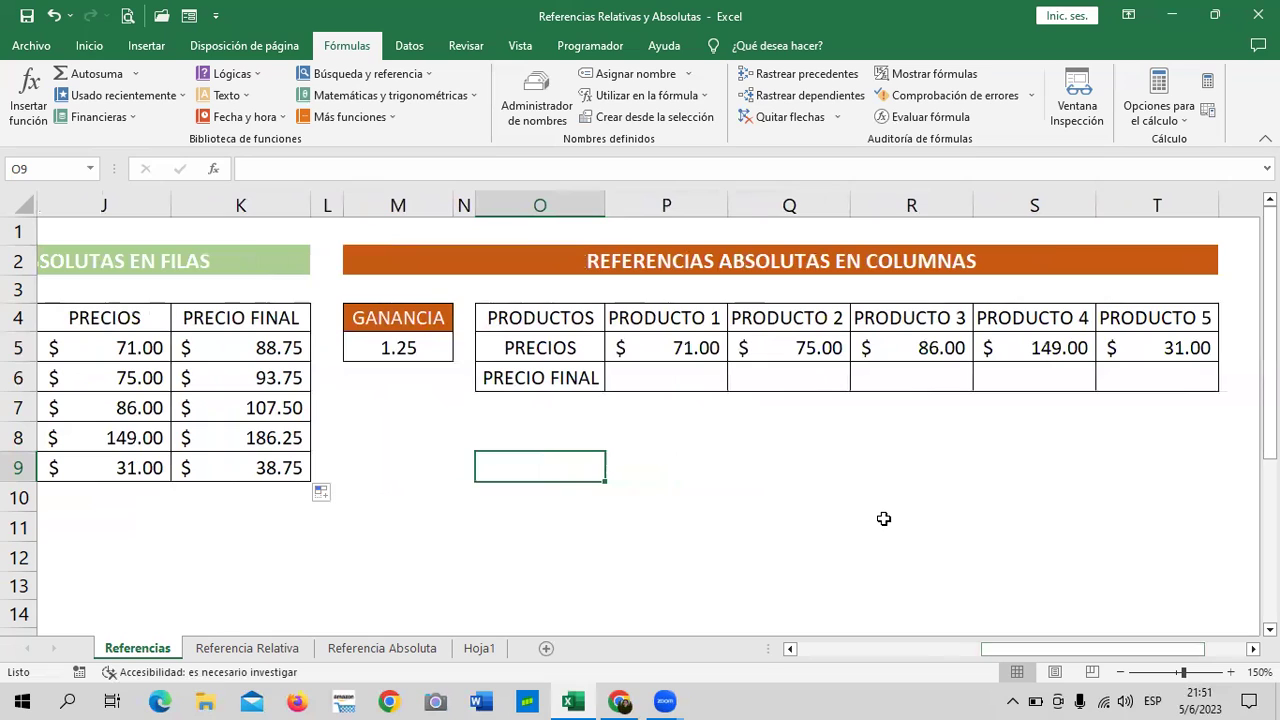
{"action": "left_click", "coordinate": [290, 350]}
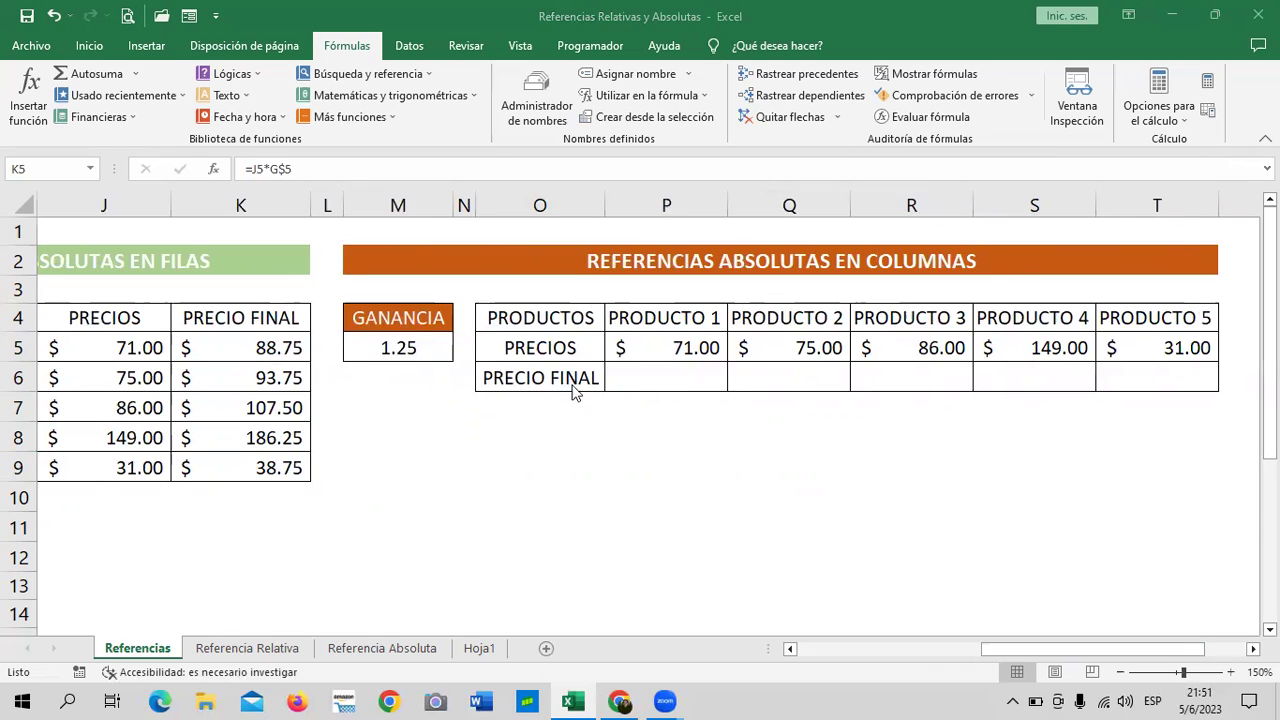
{"action": "left_click", "coordinate": [417, 347]}
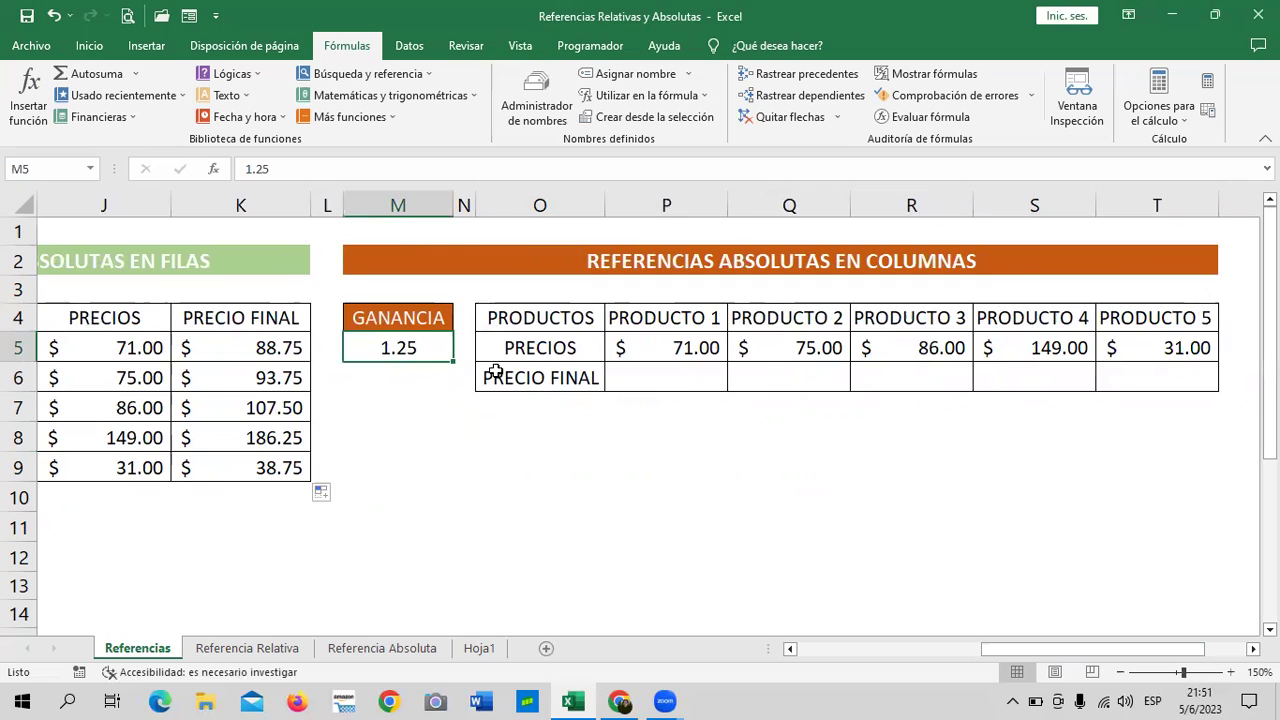
Enter =P5*M5 in P6 to get PRODUCTO 1's PRECIO FINAL of $88.75
{"action": "left_click", "coordinate": [754, 468]}
{"action": "left_click", "coordinate": [670, 372]}
{"action": "left_click", "coordinate": [674, 338]}
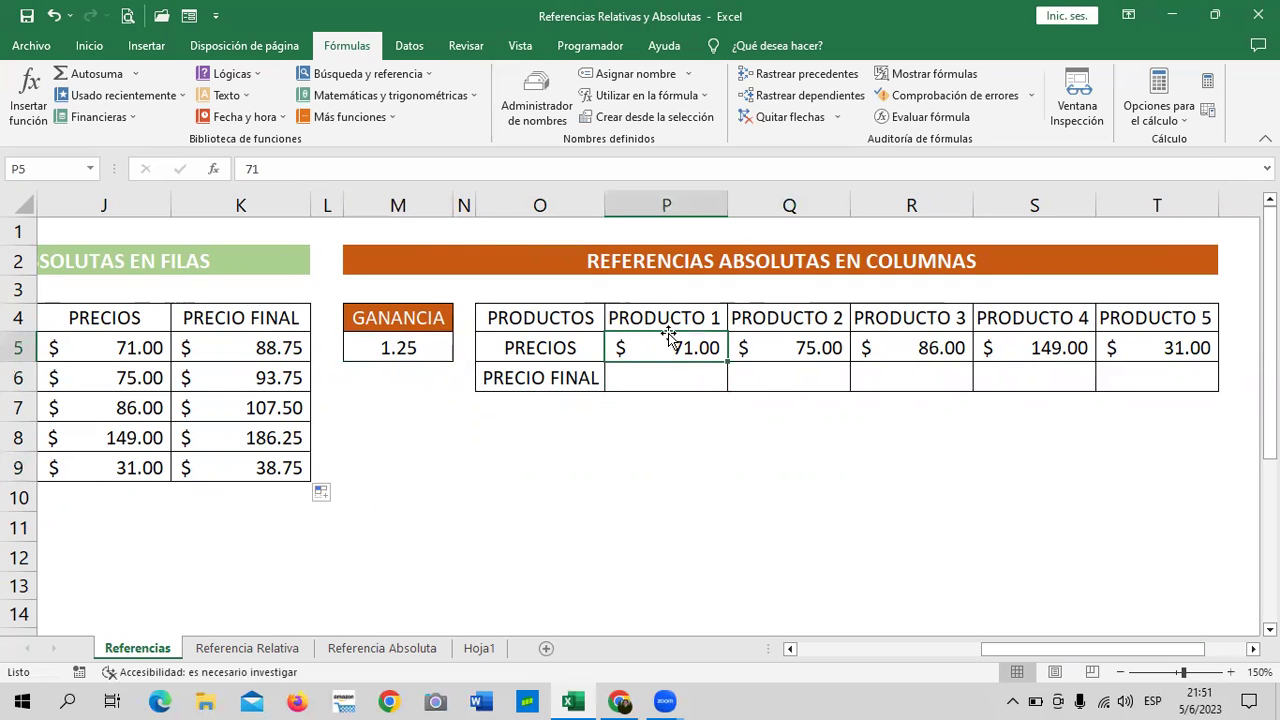
{"action": "left_click", "coordinate": [672, 366]}
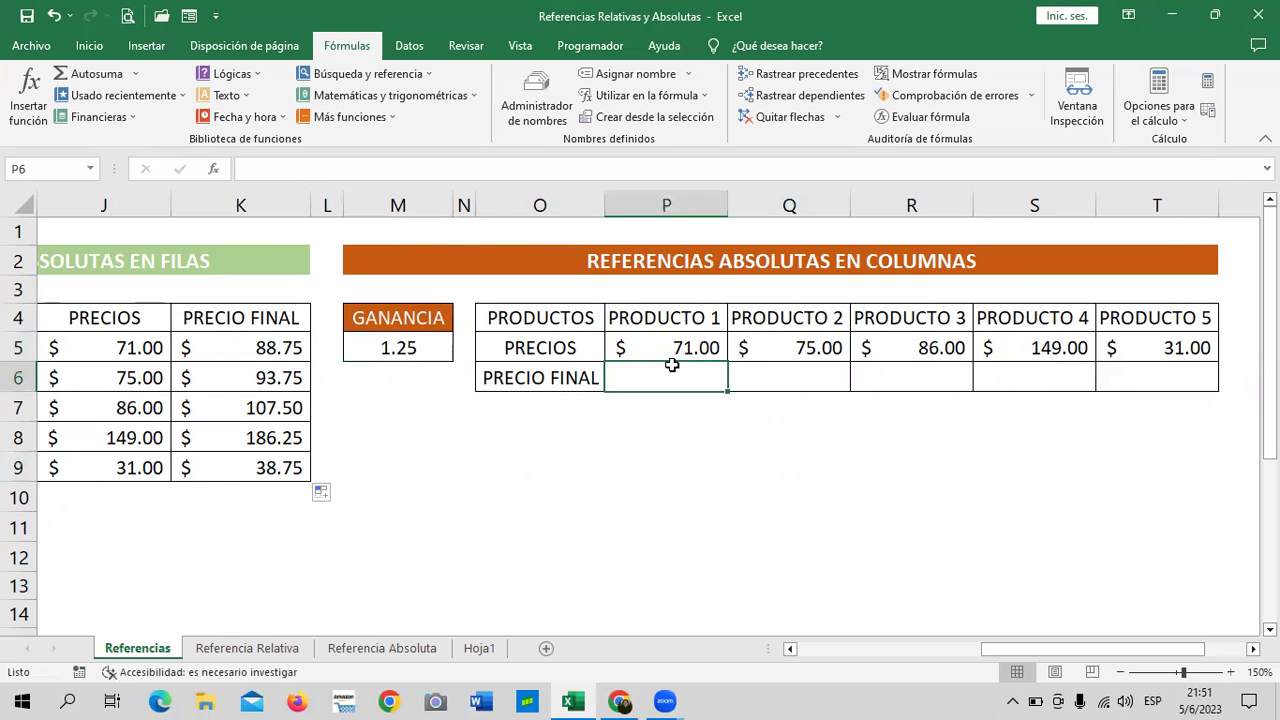
{"action": "type", "text": "="}
{"action": "left_click", "coordinate": [678, 348]}
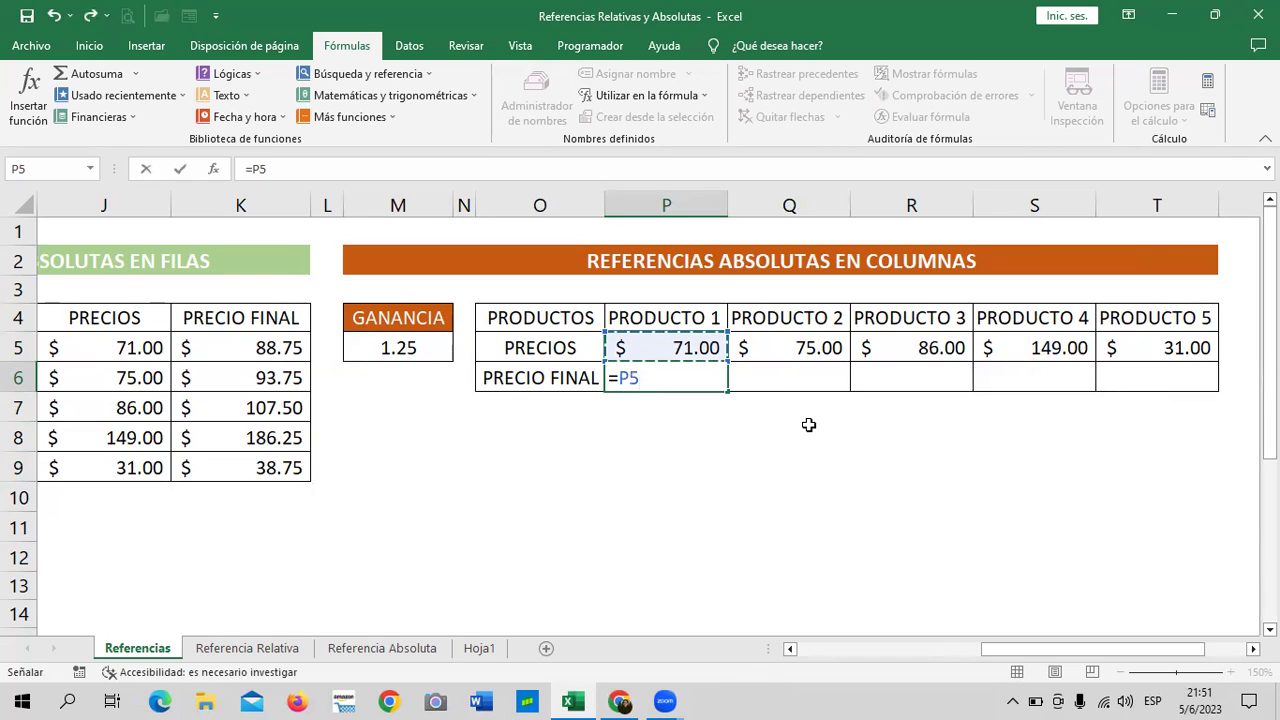
{"action": "type", "text": "*"}
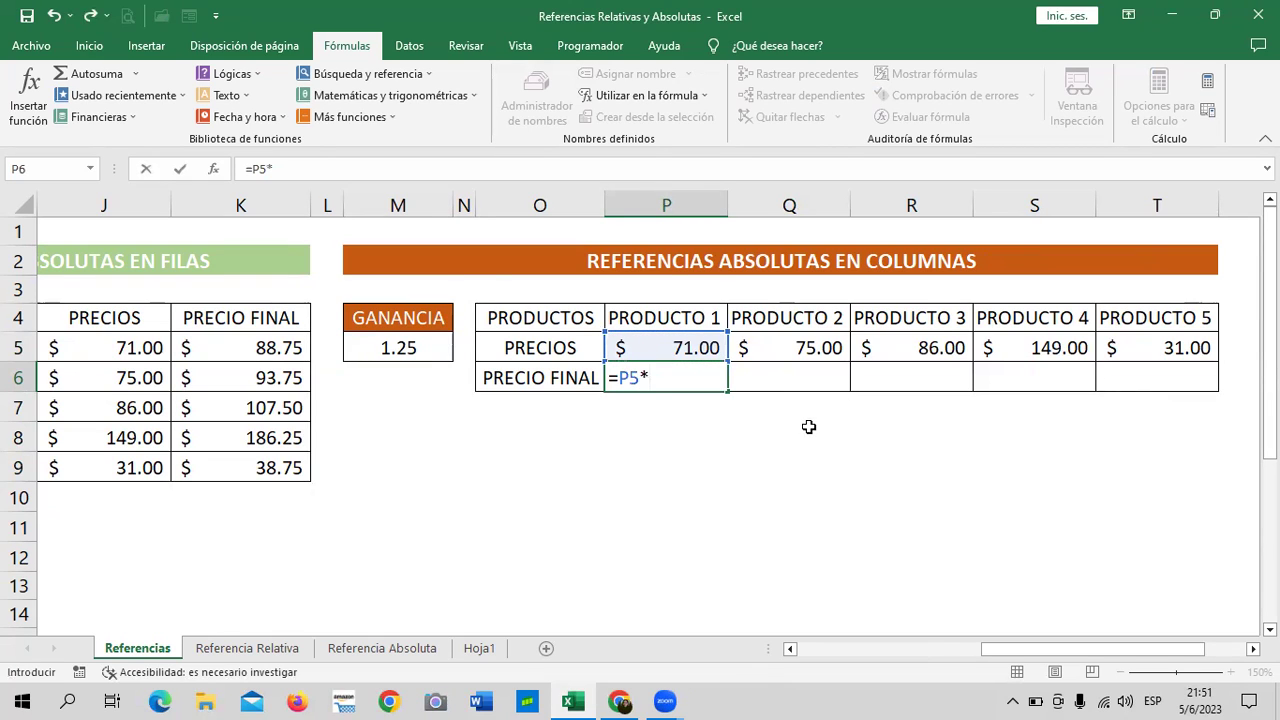
{"action": "left_click", "coordinate": [383, 347]}
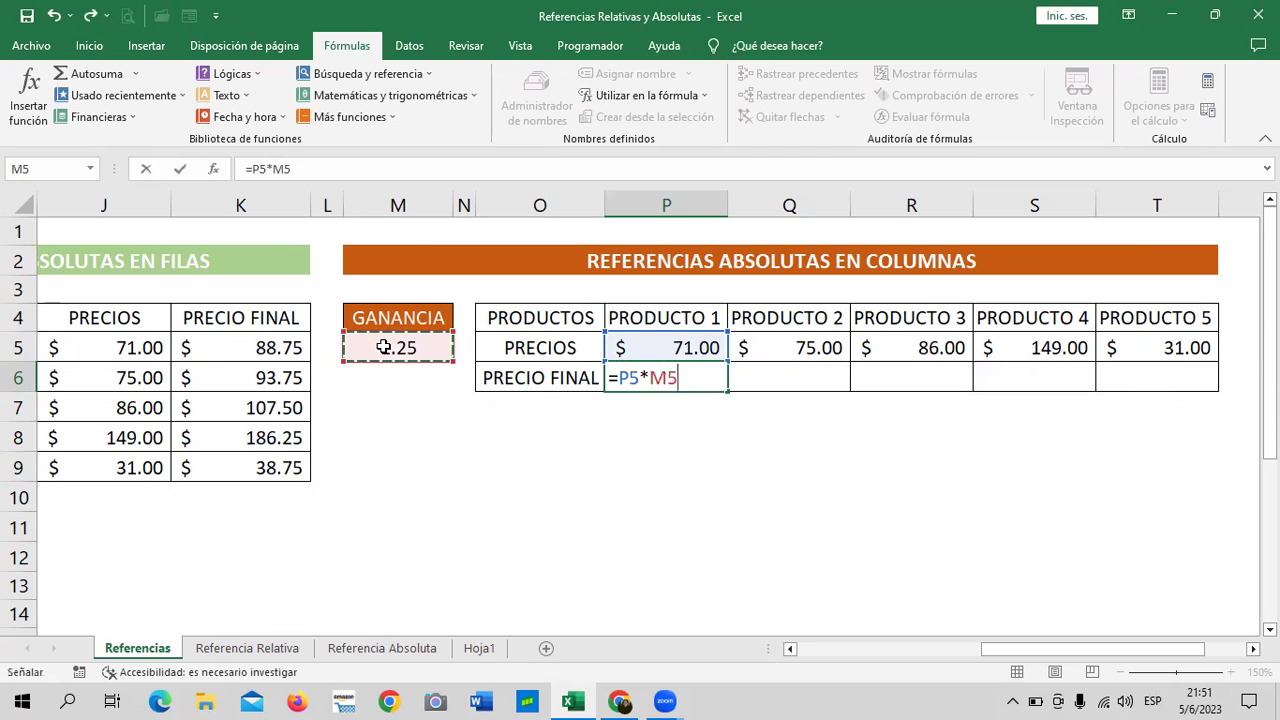
{"action": "key", "text": "Return"}
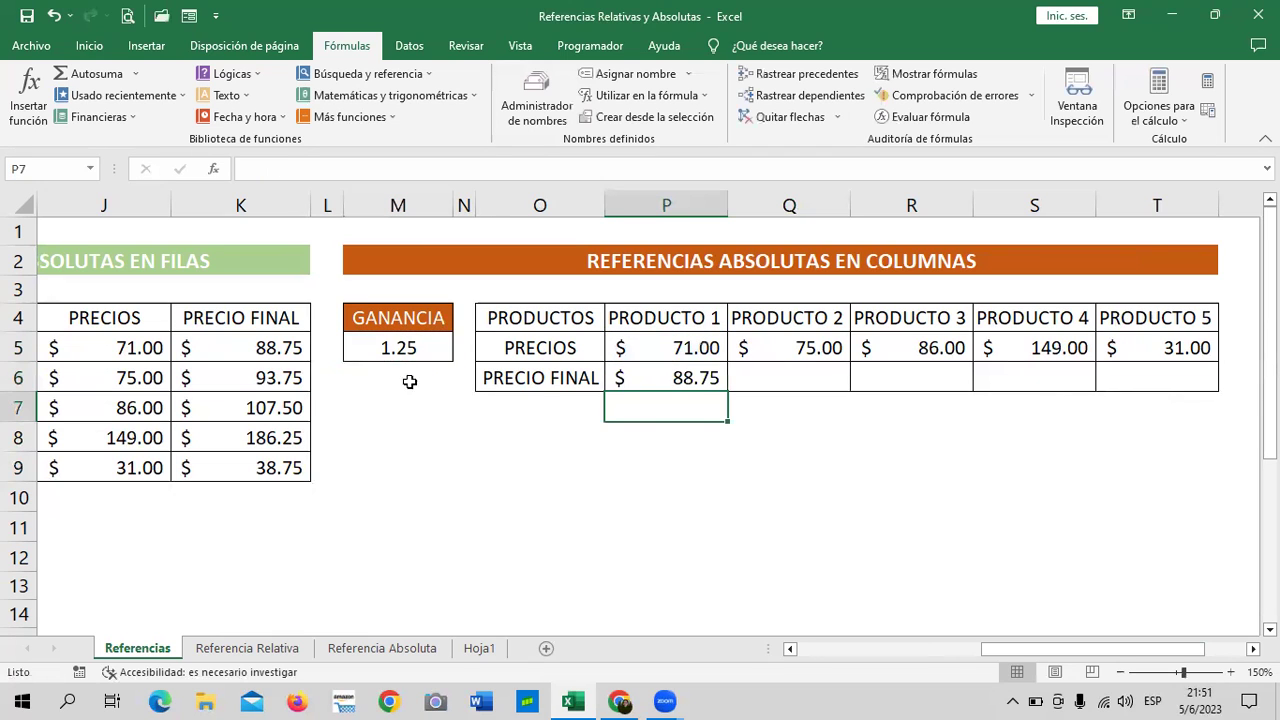
Fill the P6 formula across row 6 to T6 for all five products
{"action": "left_click", "coordinate": [676, 376]}
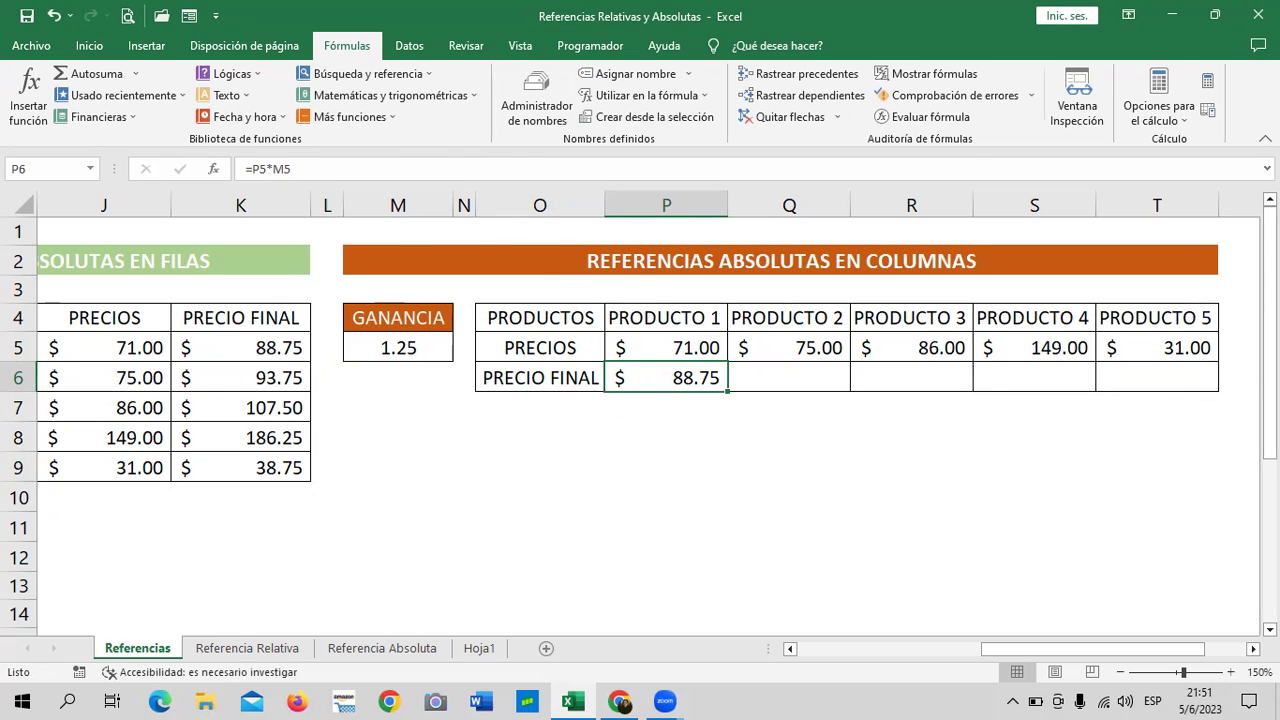
{"action": "left_click_drag", "start_coordinate": [728, 391], "coordinate": [1210, 378]}
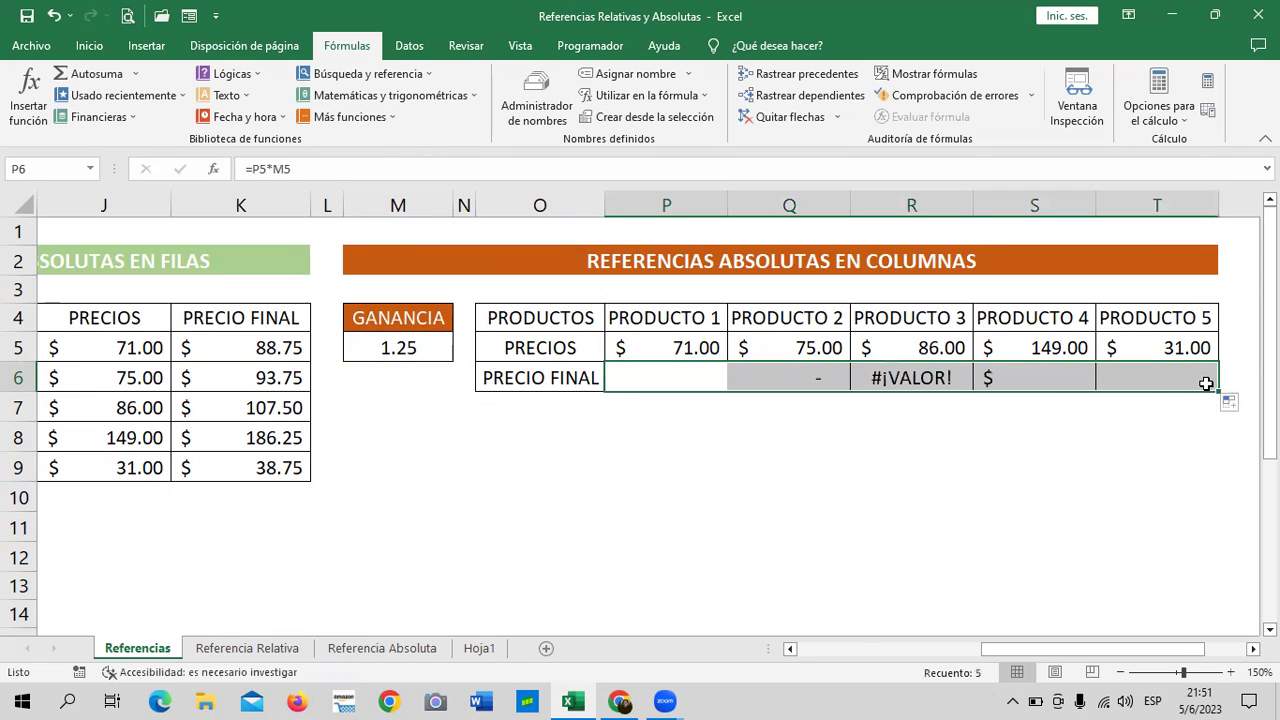
{"action": "left_click", "coordinate": [843, 508]}
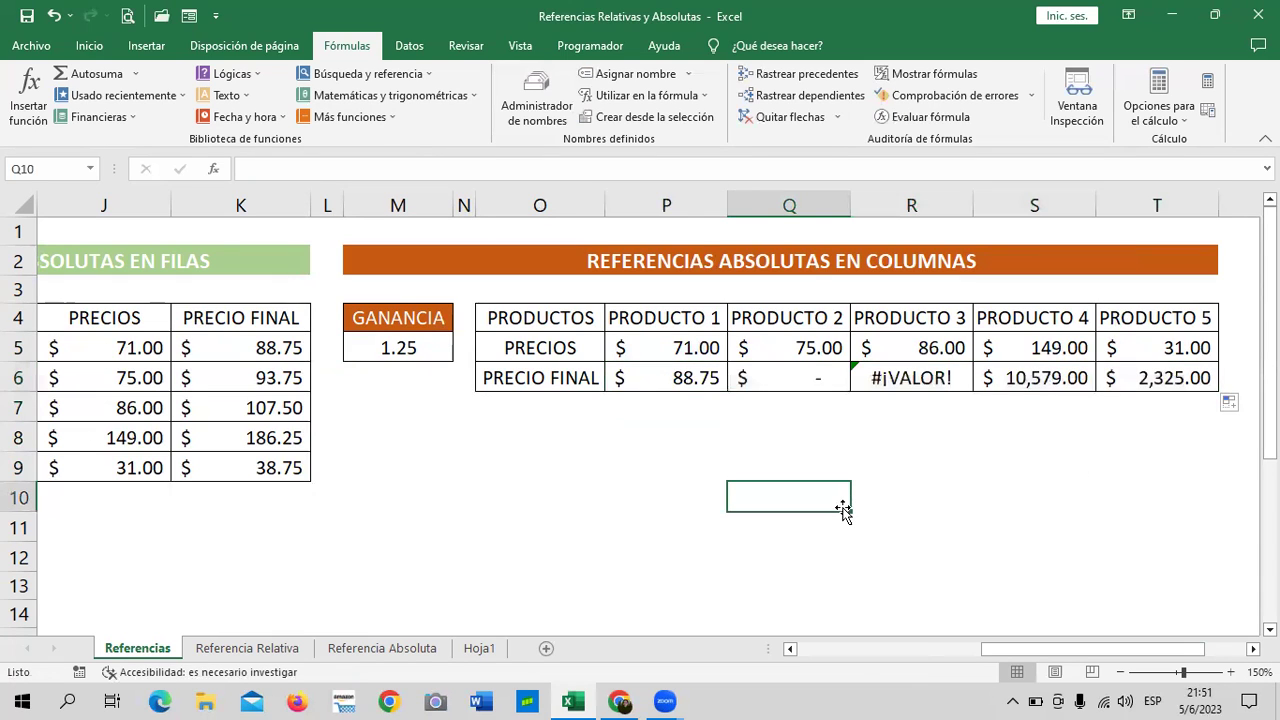
Inspect the shifted references in the copied formulas for PRODUCTO 2 and PRODUCTO 3
{"action": "left_click", "coordinate": [672, 376]}
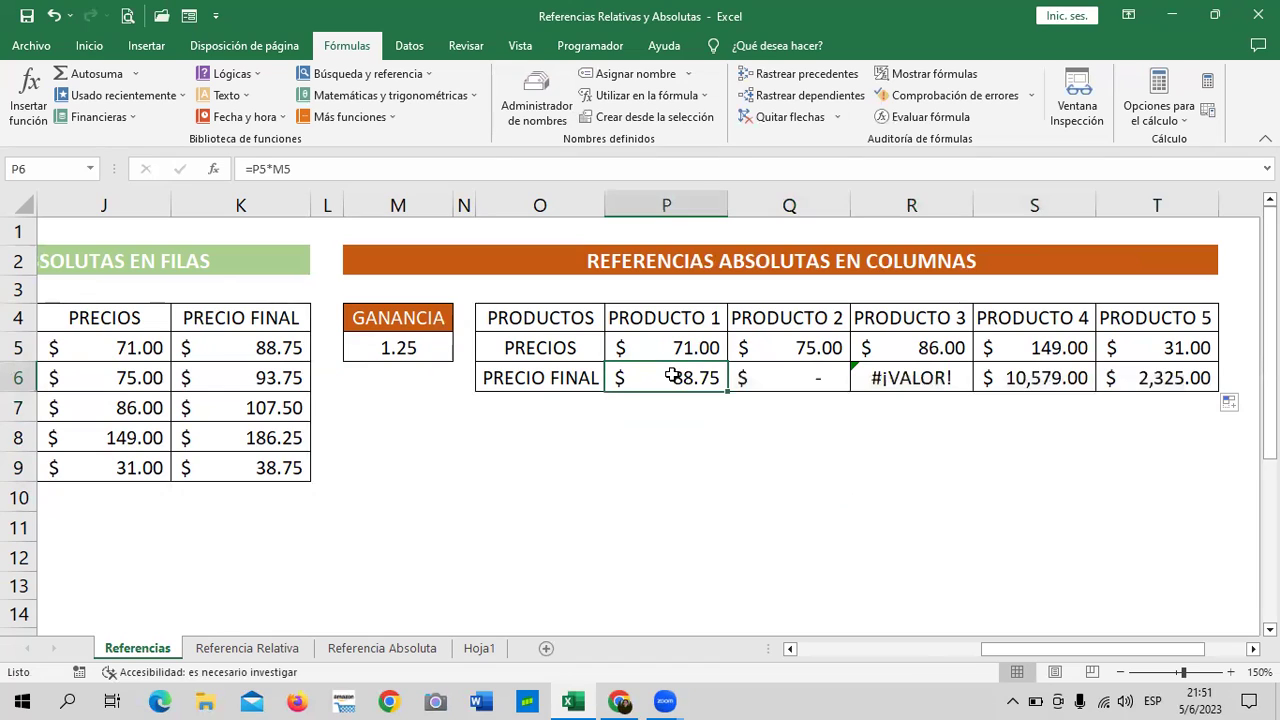
{"action": "left_click", "coordinate": [775, 376]}
{"action": "left_click", "coordinate": [519, 165]}
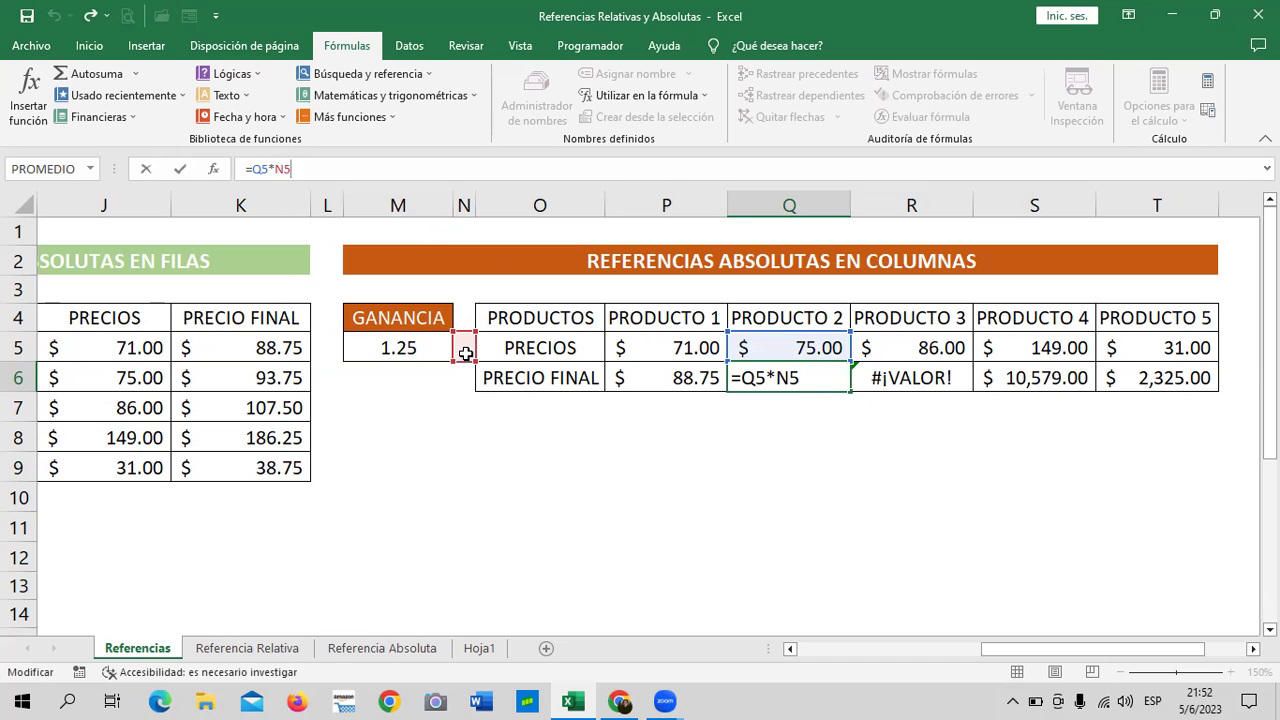
{"action": "left_click", "coordinate": [917, 379]}
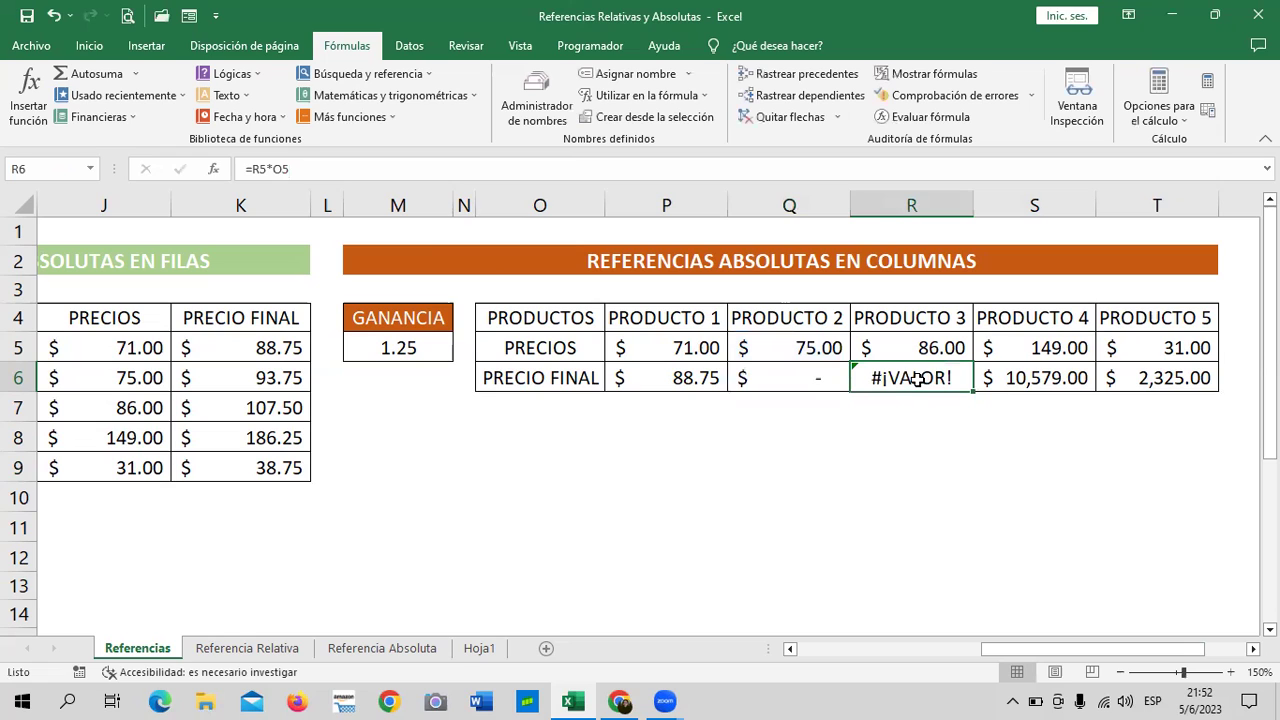
{"action": "left_click", "coordinate": [447, 169]}
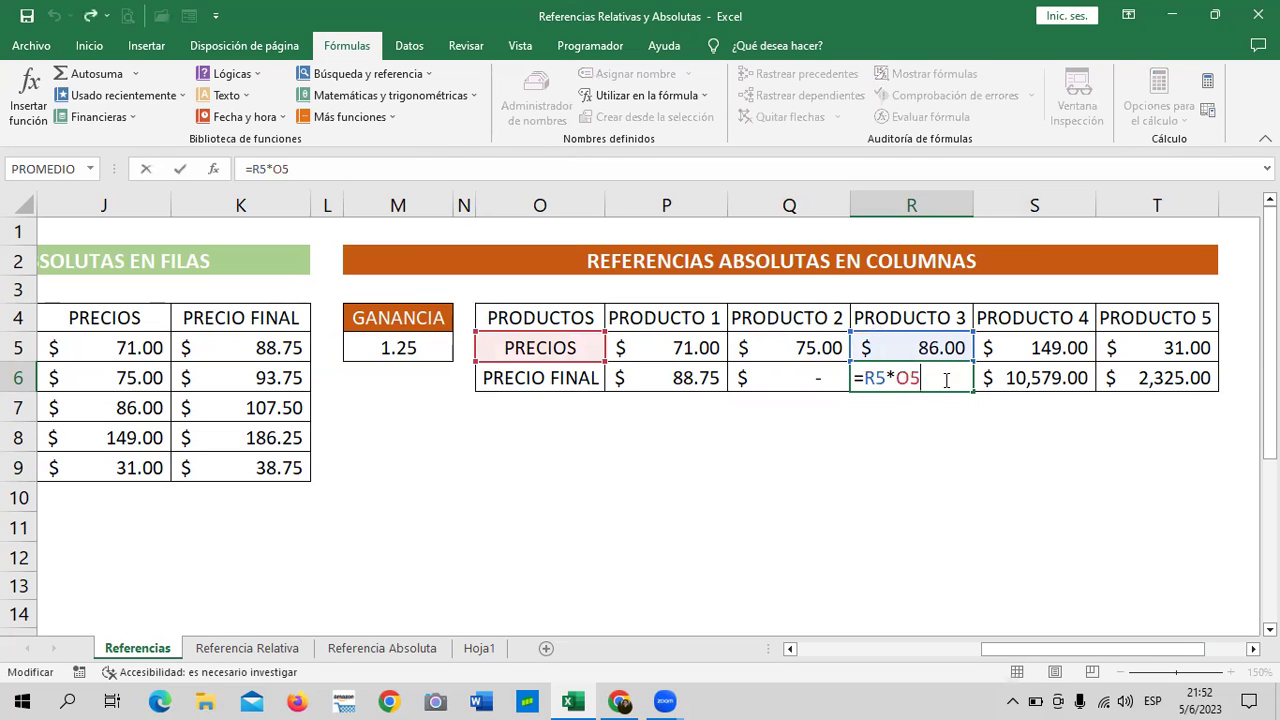
{"action": "left_click", "coordinate": [955, 470]}
{"action": "left_click", "coordinate": [940, 377]}
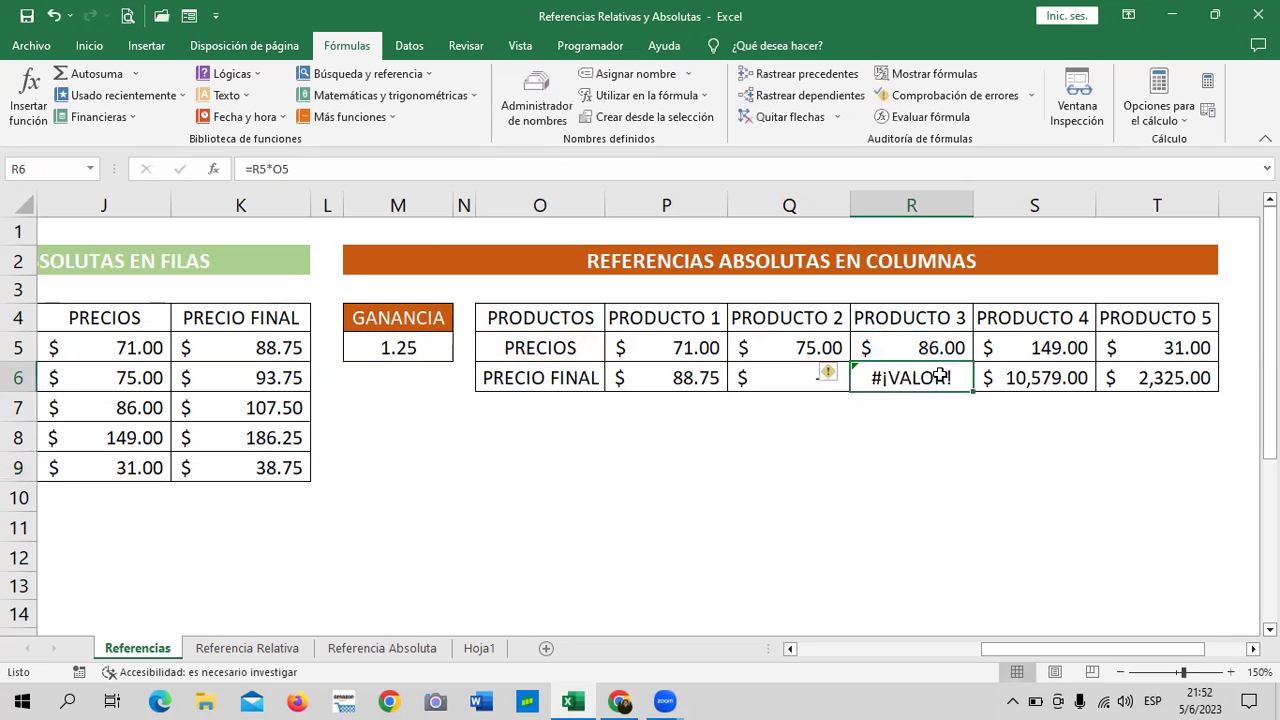
{"action": "left_click", "coordinate": [489, 167]}
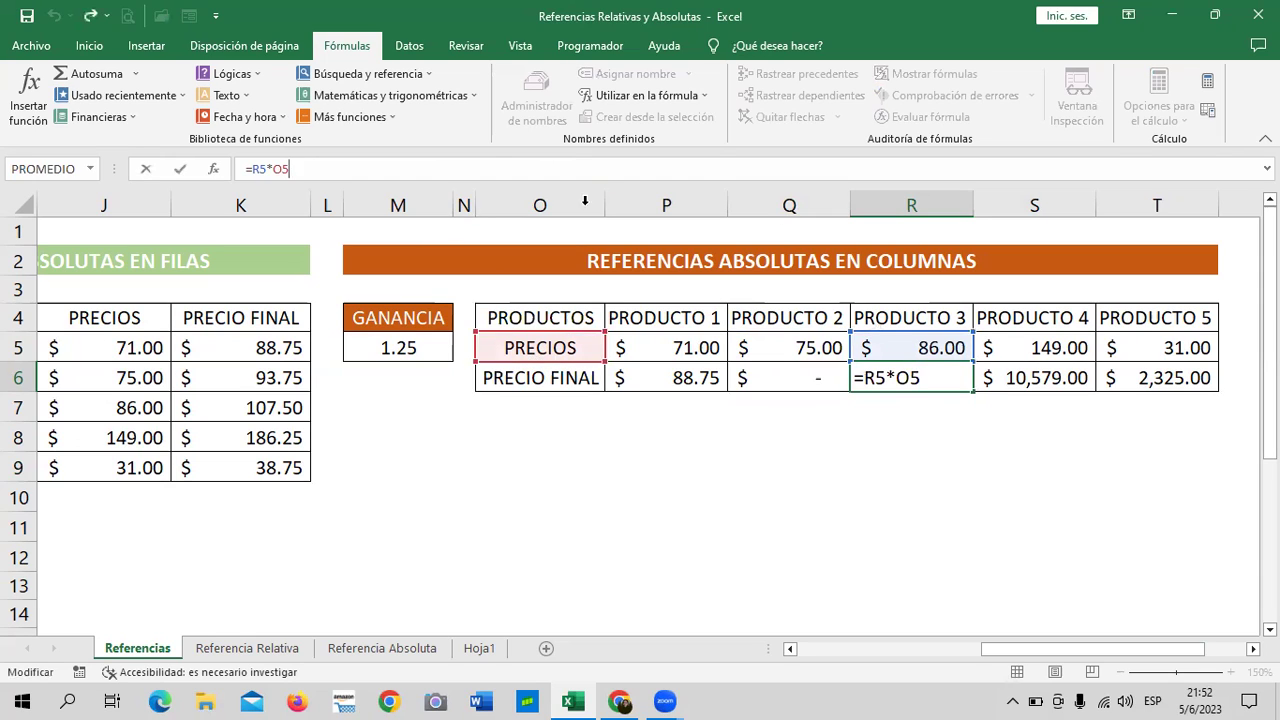
{"action": "left_click", "coordinate": [860, 505]}
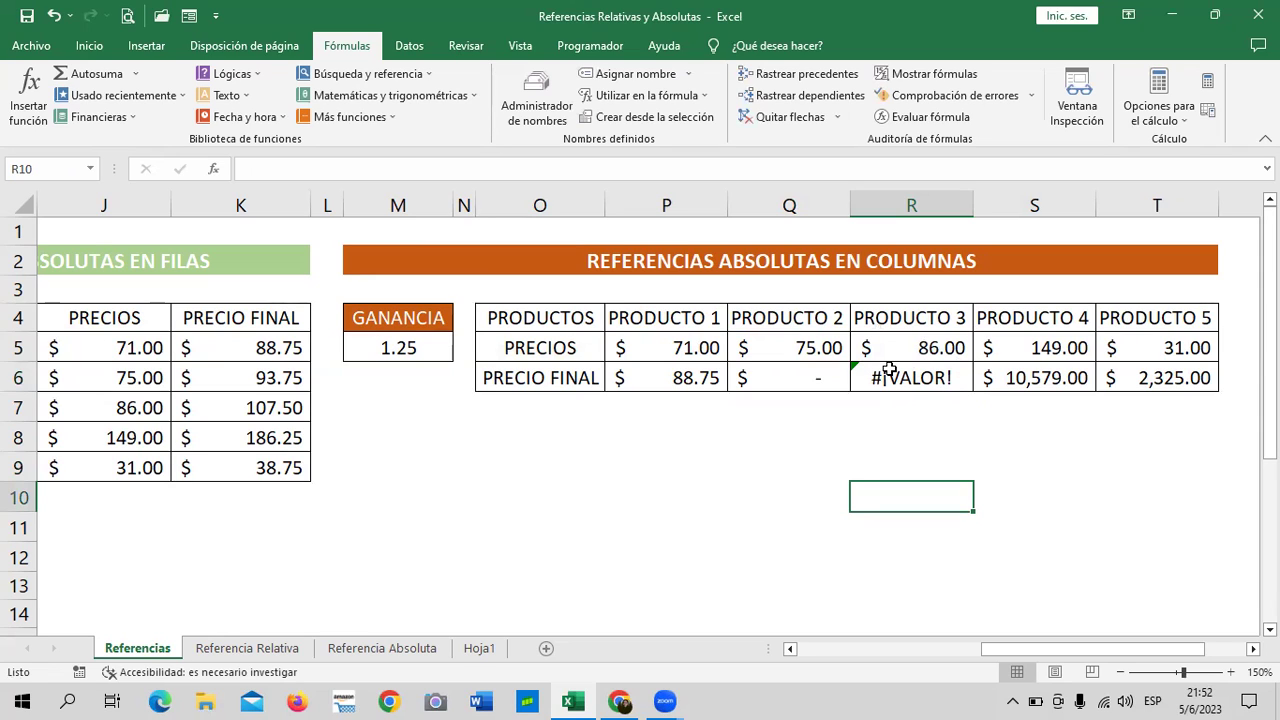
Check PRODUCTO 4 and 5's formulas, showing T6 wrongly multiplies by Q5
{"action": "left_click", "coordinate": [1044, 378]}
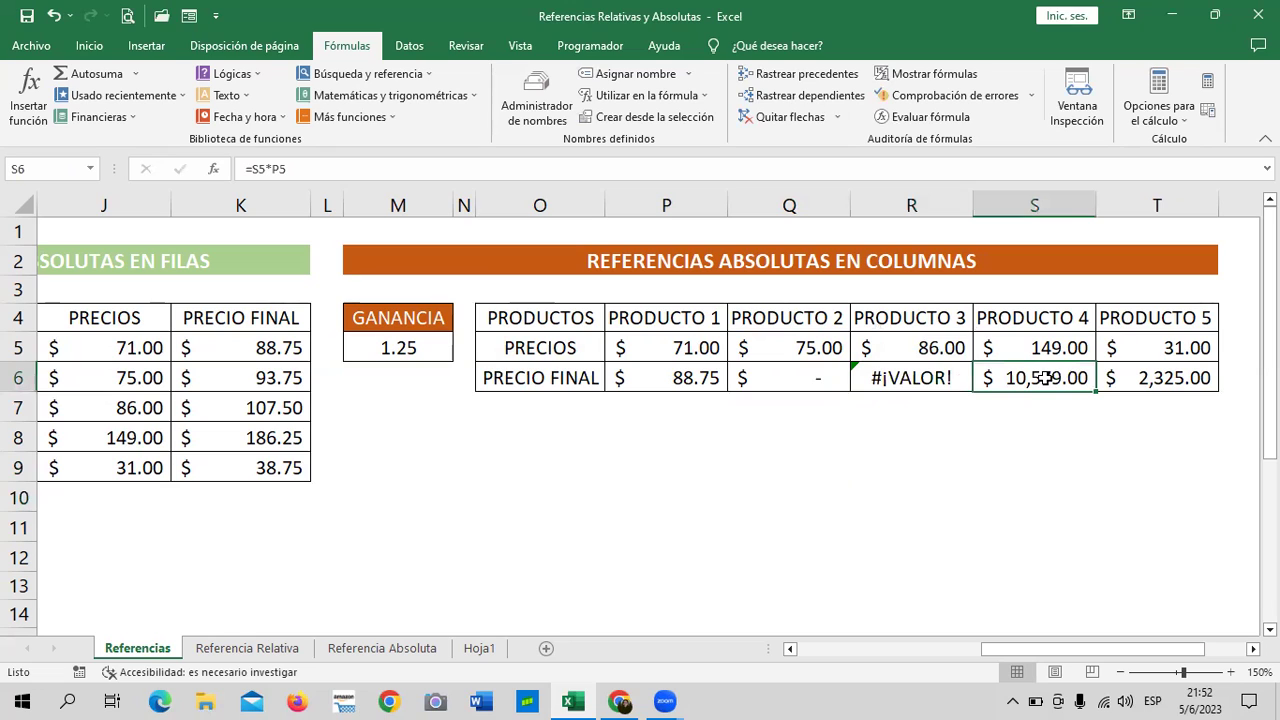
{"action": "left_click", "coordinate": [1158, 378]}
{"action": "left_click", "coordinate": [1054, 372]}
{"action": "left_click", "coordinate": [1139, 377]}
{"action": "left_click", "coordinate": [376, 171]}
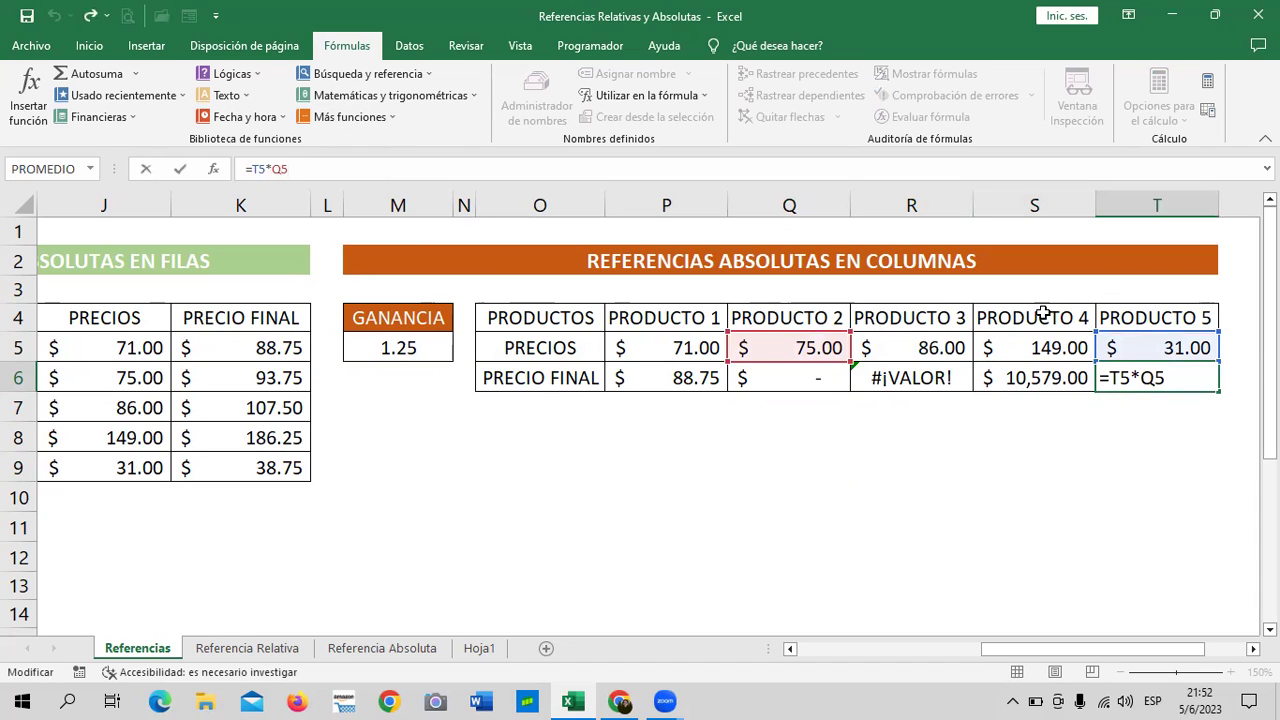
{"action": "left_click", "coordinate": [771, 466]}
{"action": "left_click_drag", "start_coordinate": [526, 435], "coordinate": [1150, 432]}
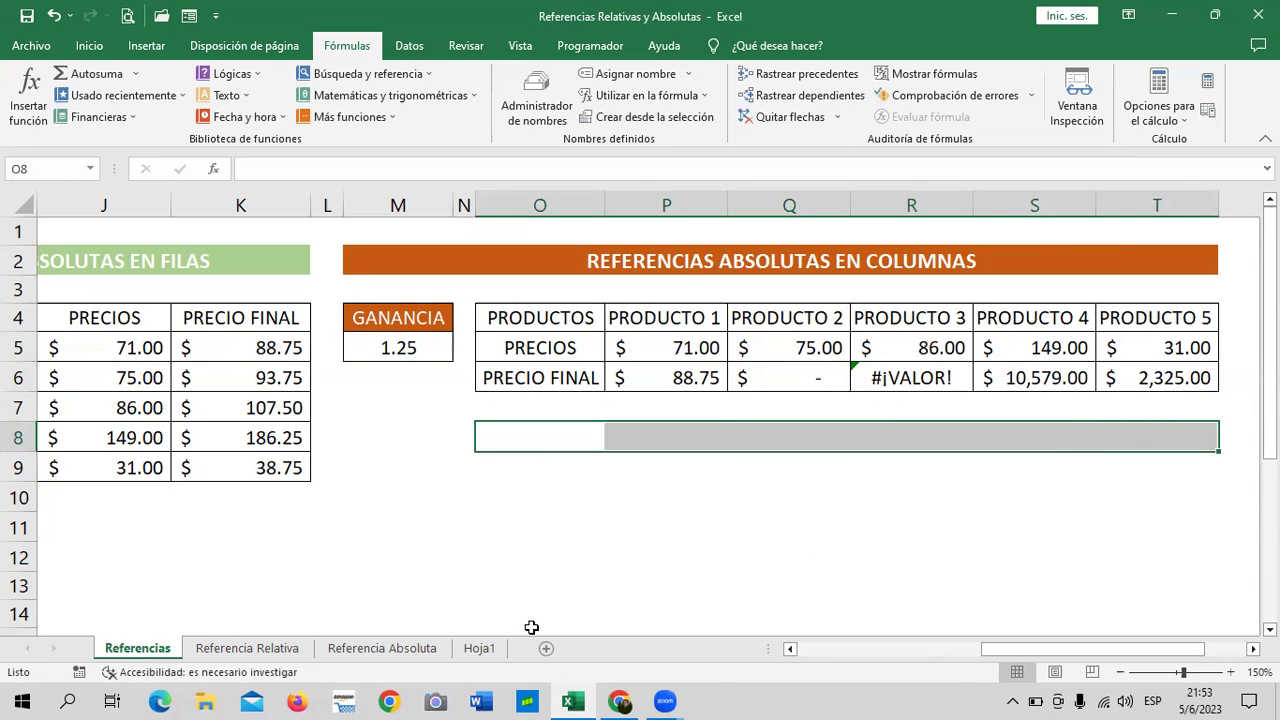
Delete the wrong copied results for PRODUCTO 2 to 5 in Q6:T6
{"action": "left_click", "coordinate": [796, 494]}
{"action": "left_click", "coordinate": [797, 383]}
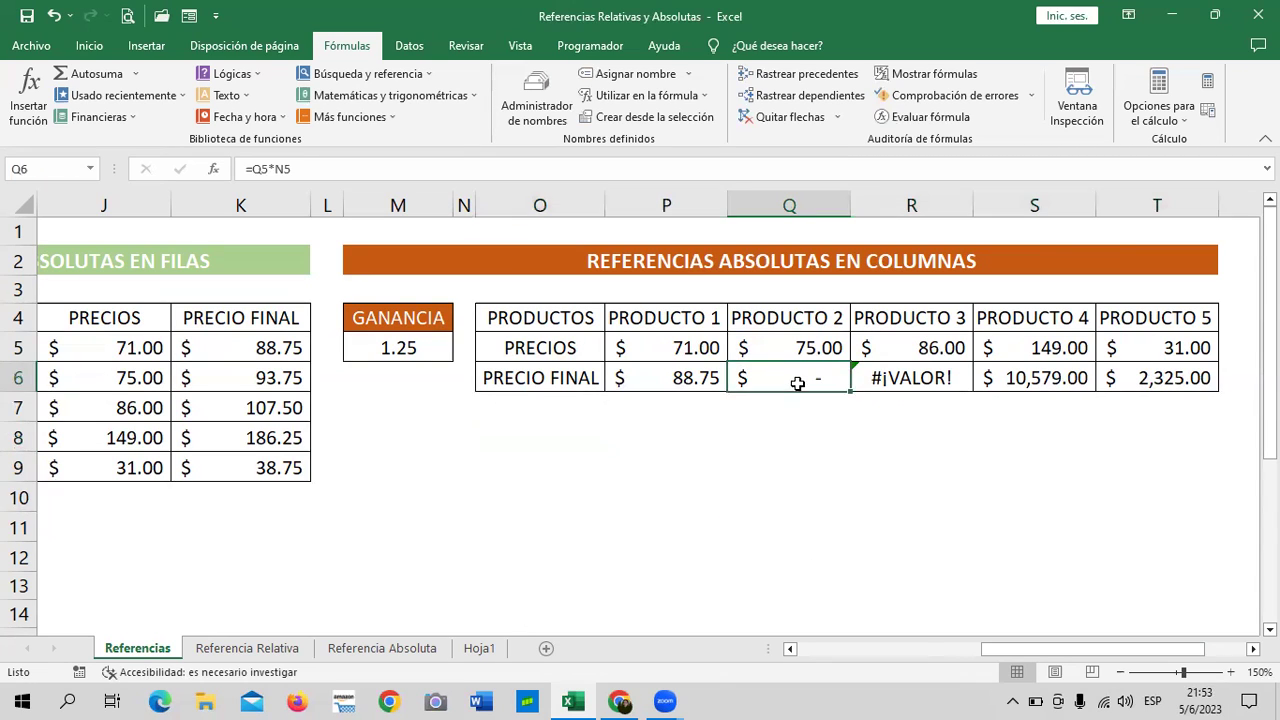
{"action": "left_click_drag", "start_coordinate": [797, 383], "coordinate": [1143, 378]}
{"action": "key", "text": "Delete"}
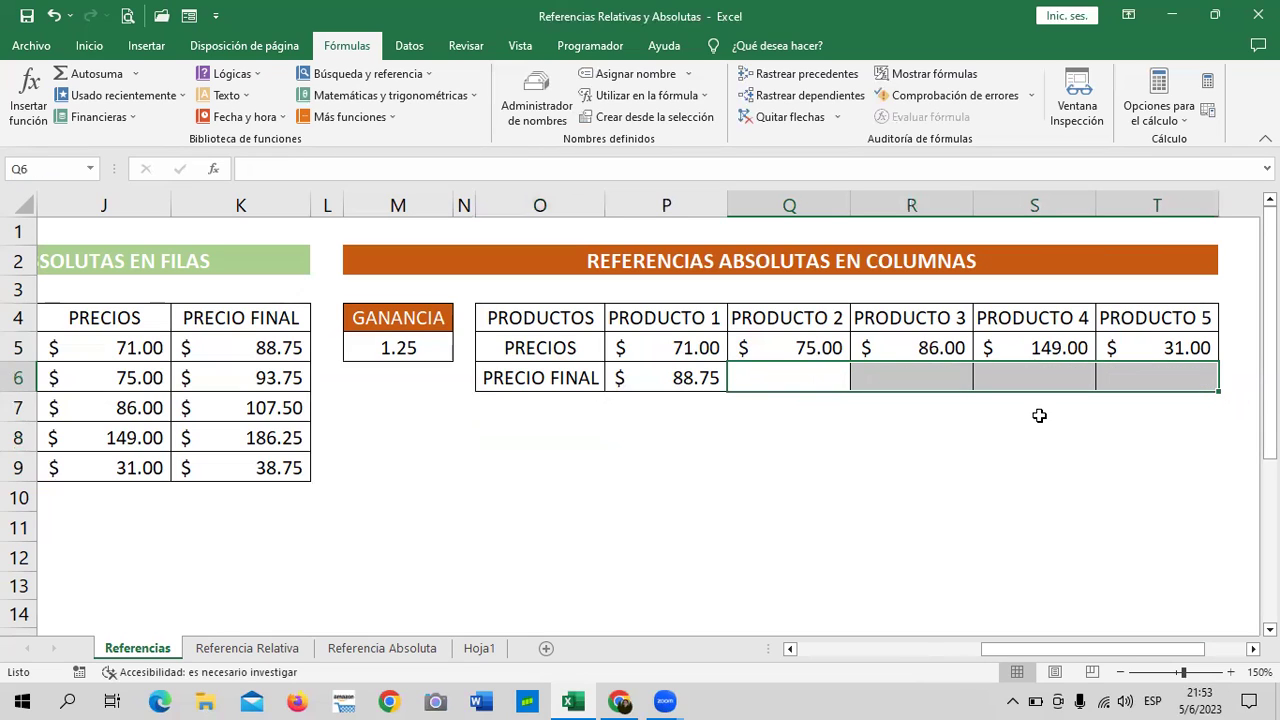
Change P6's formula to =P5*$M5, locking column M
{"action": "left_click", "coordinate": [750, 520]}
{"action": "left_click", "coordinate": [682, 378]}
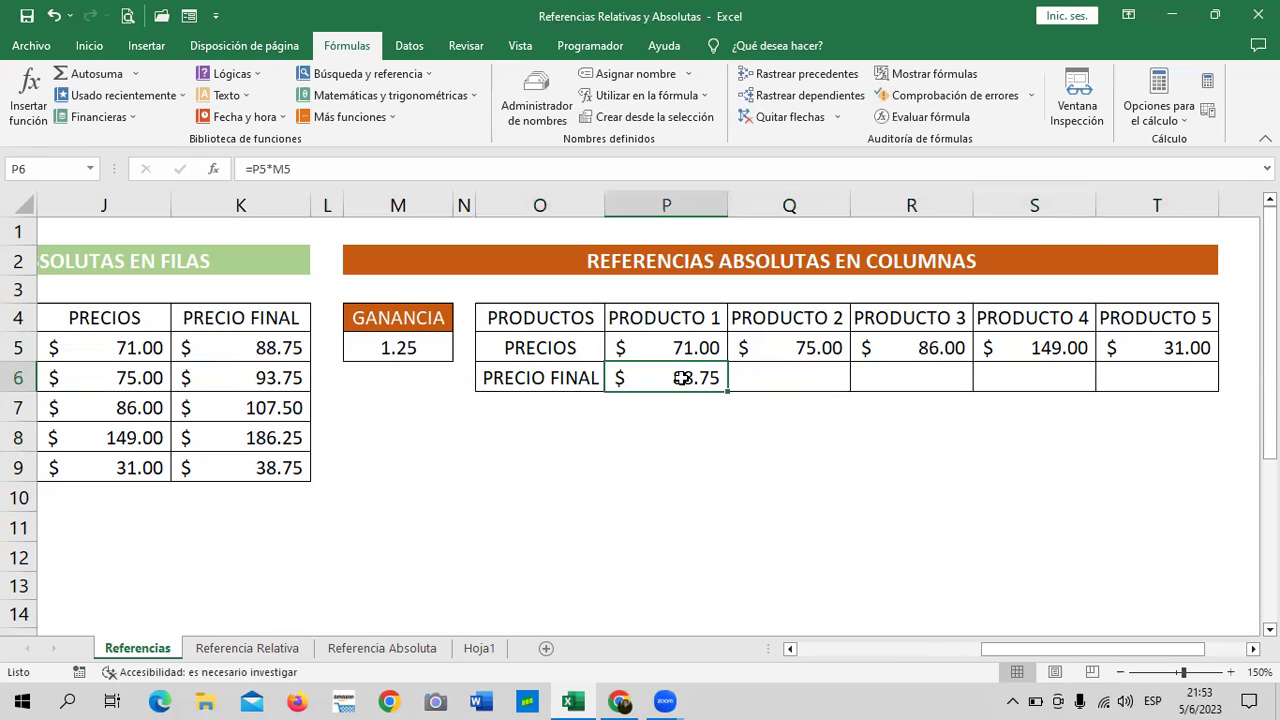
{"action": "left_click", "coordinate": [274, 169]}
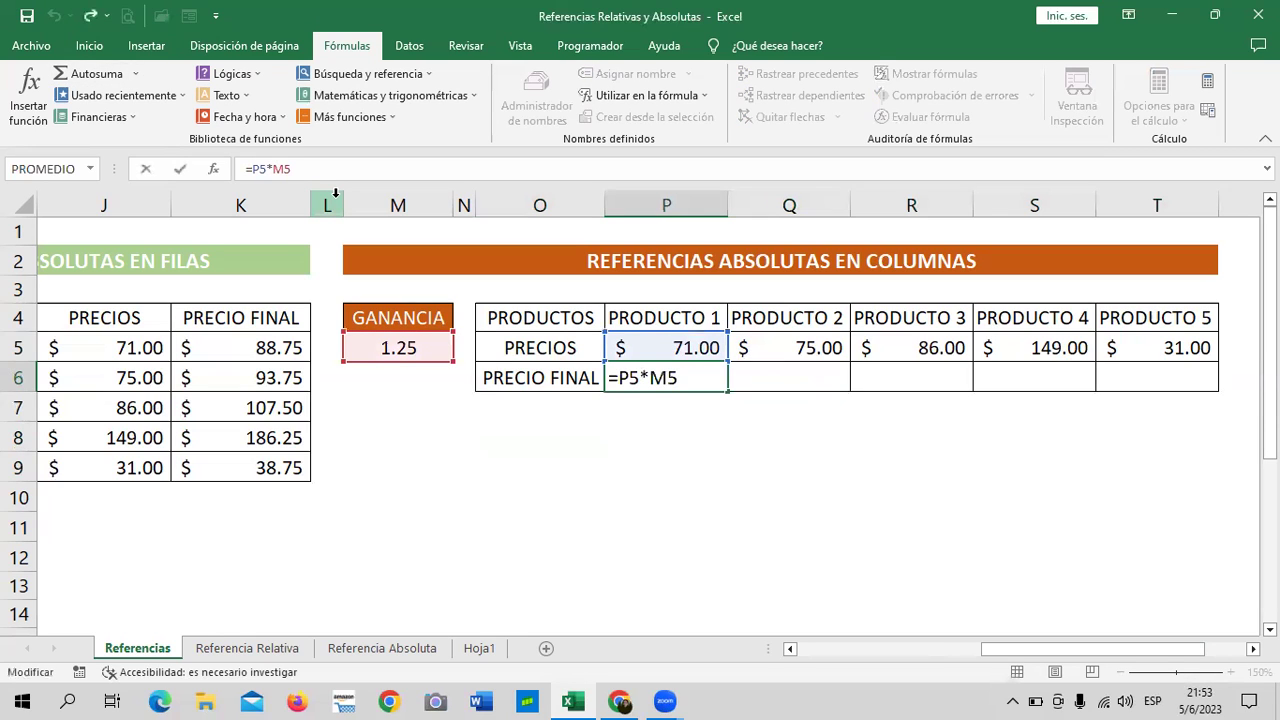
{"action": "type", "text": "$"}
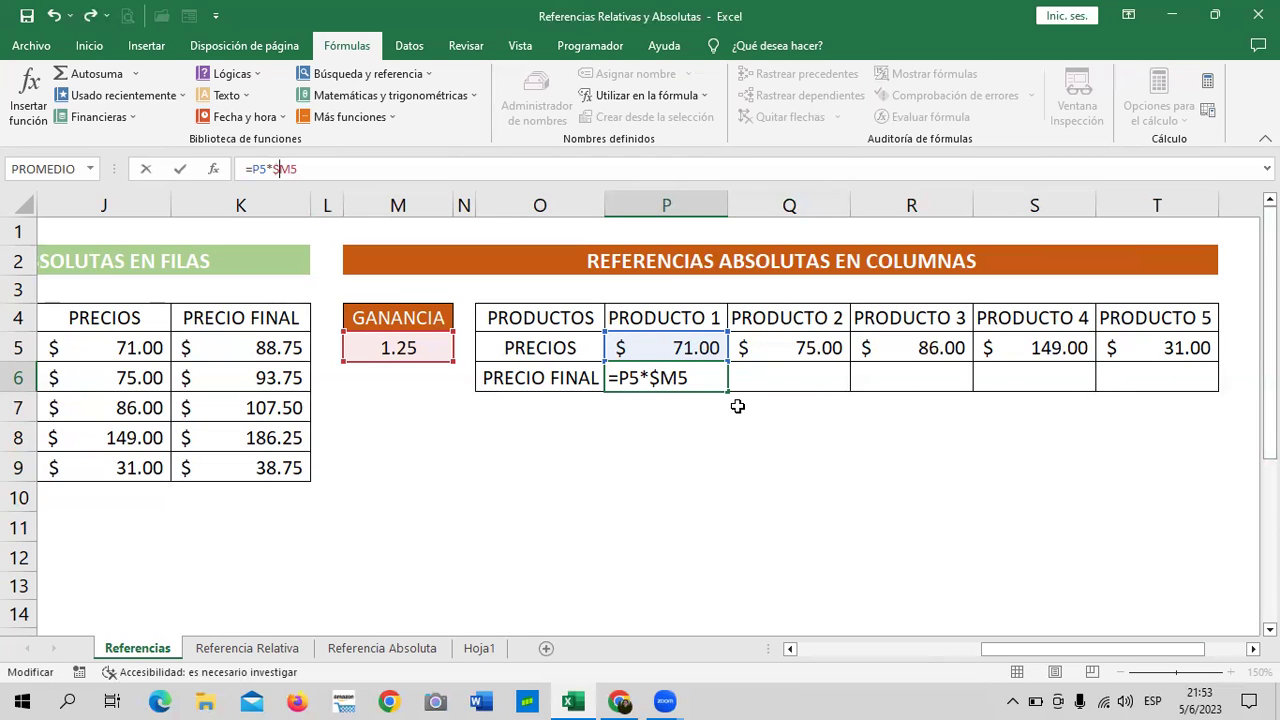
{"action": "key", "text": "Return"}
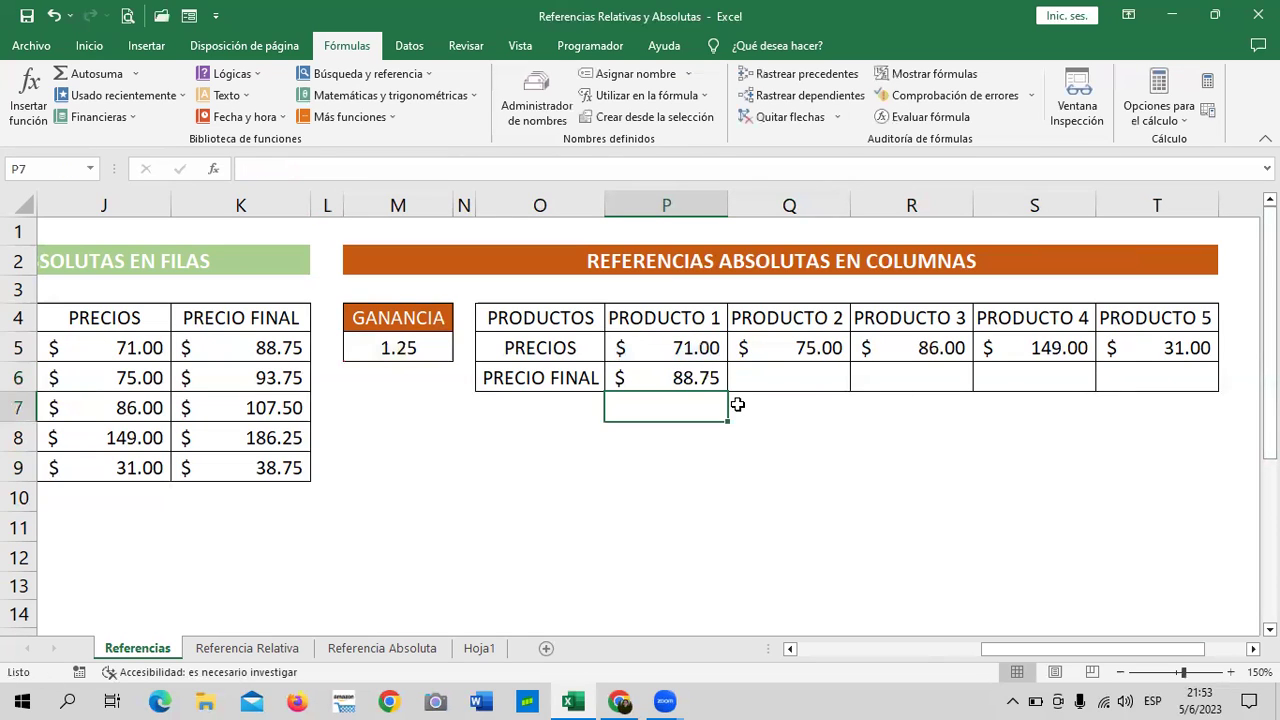
Check P6's =P5*$M5 result of $88.75 against the 1.25 GANANCIA in row 5
{"action": "left_click", "coordinate": [686, 376]}
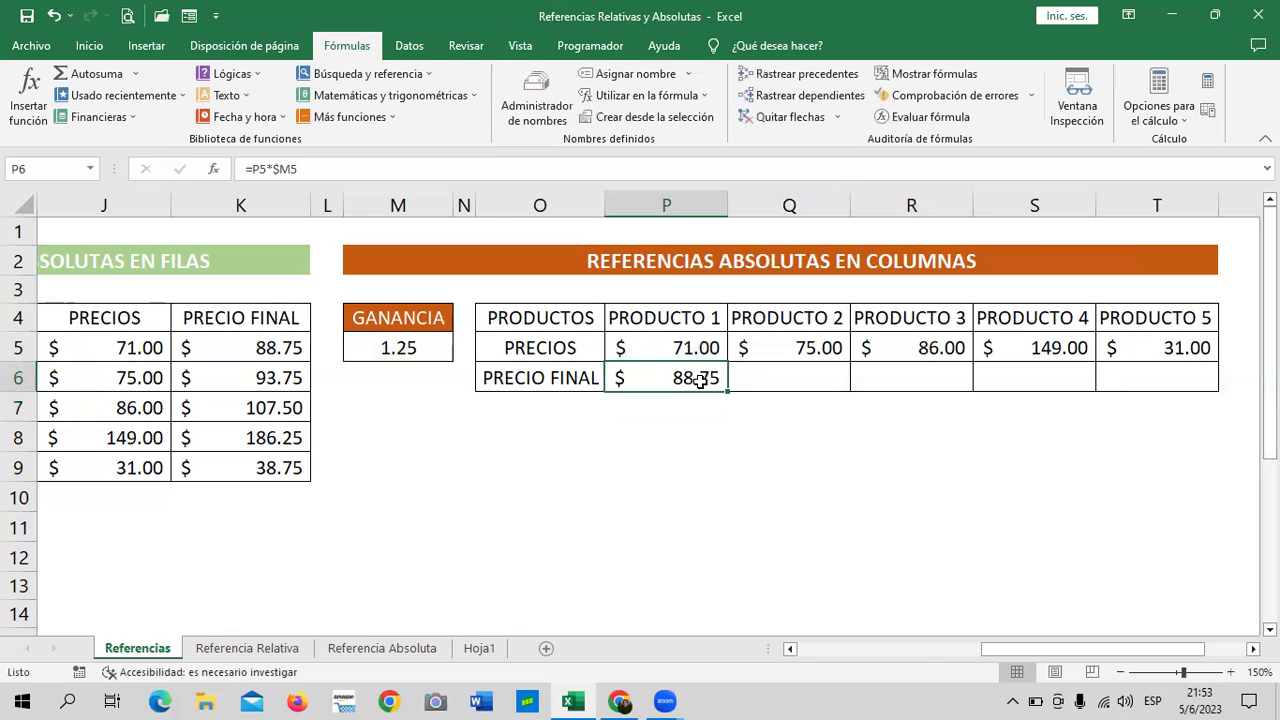
{"action": "left_click", "coordinate": [543, 165]}
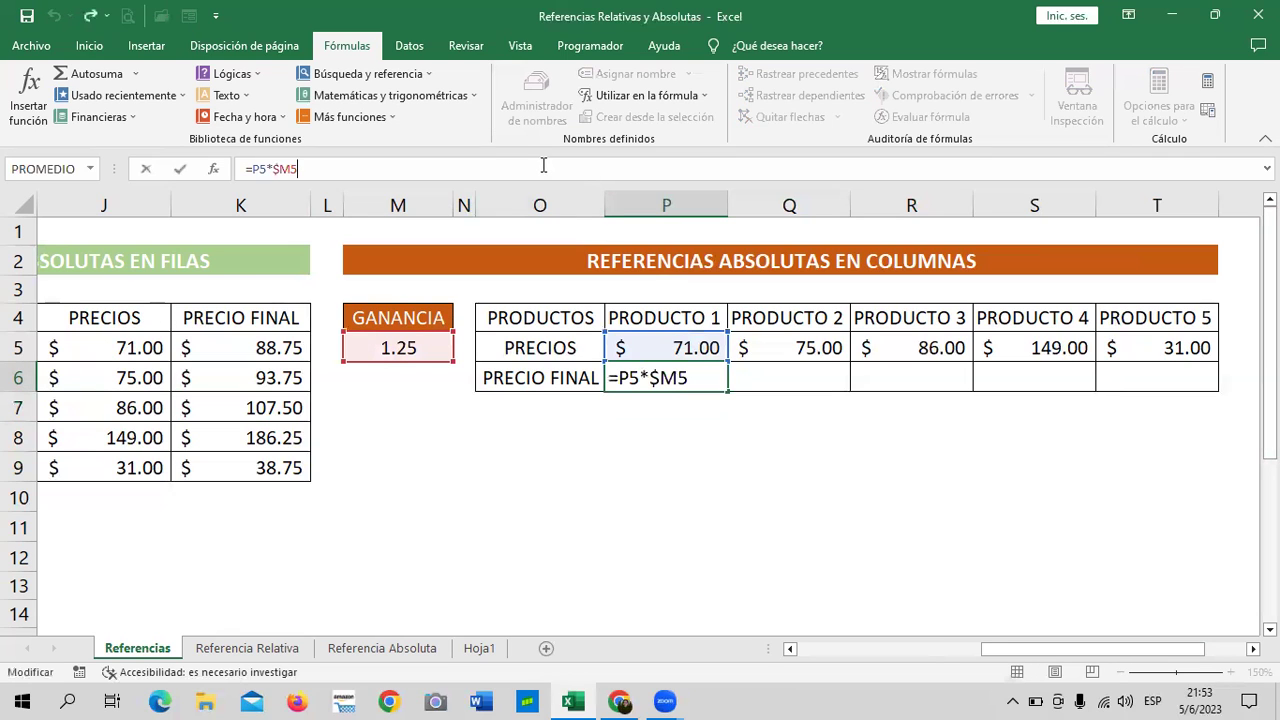
{"action": "left_click", "coordinate": [16, 377]}
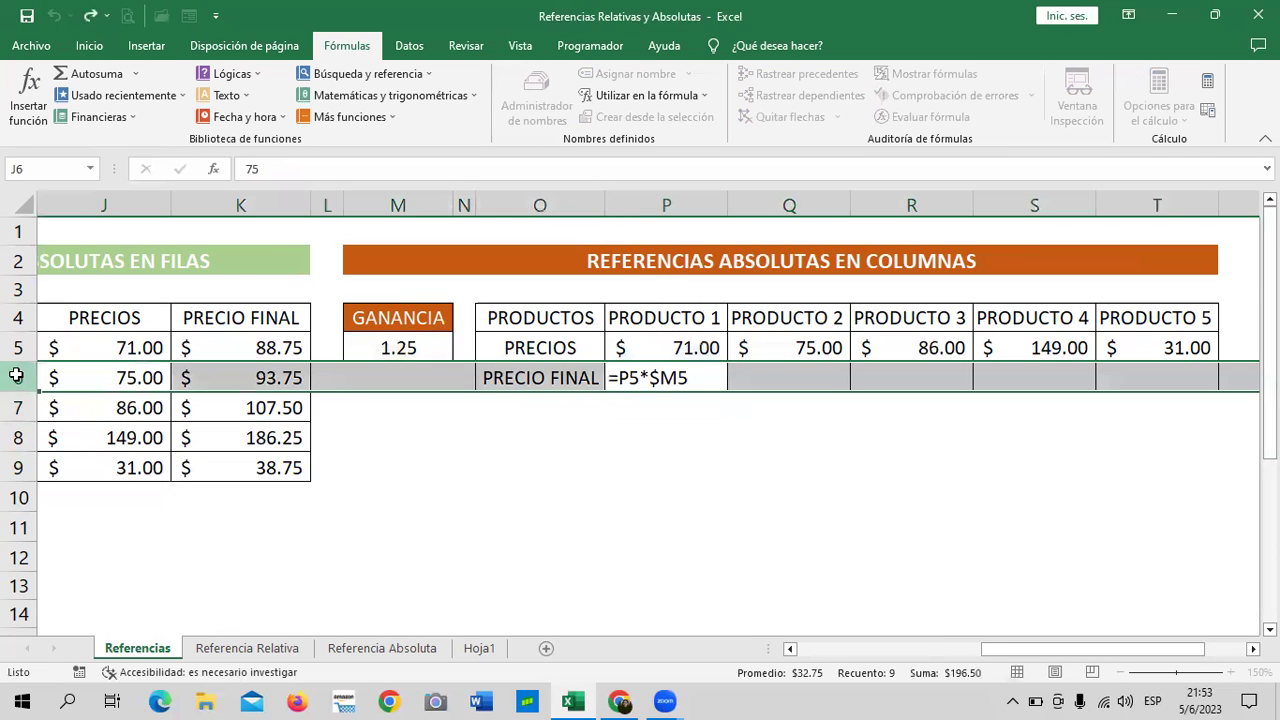
{"action": "left_click", "coordinate": [763, 379]}
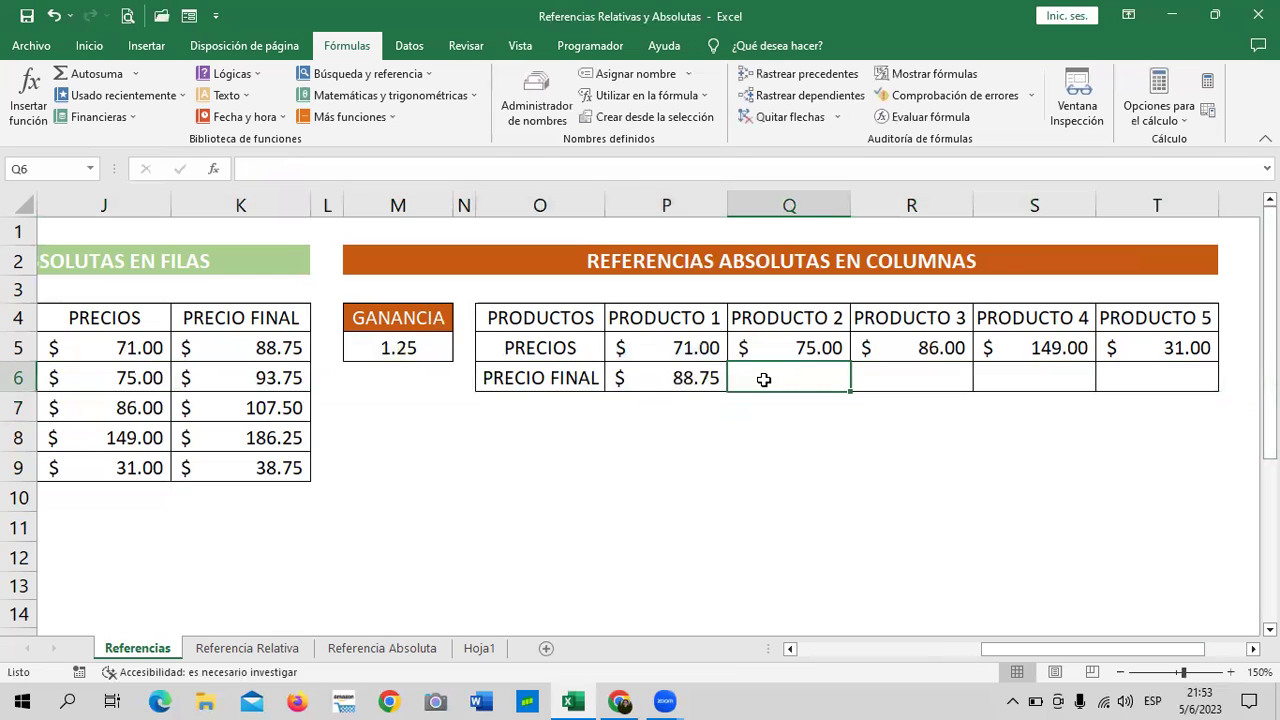
{"action": "left_click", "coordinate": [397, 346]}
{"action": "left_click", "coordinate": [16, 346]}
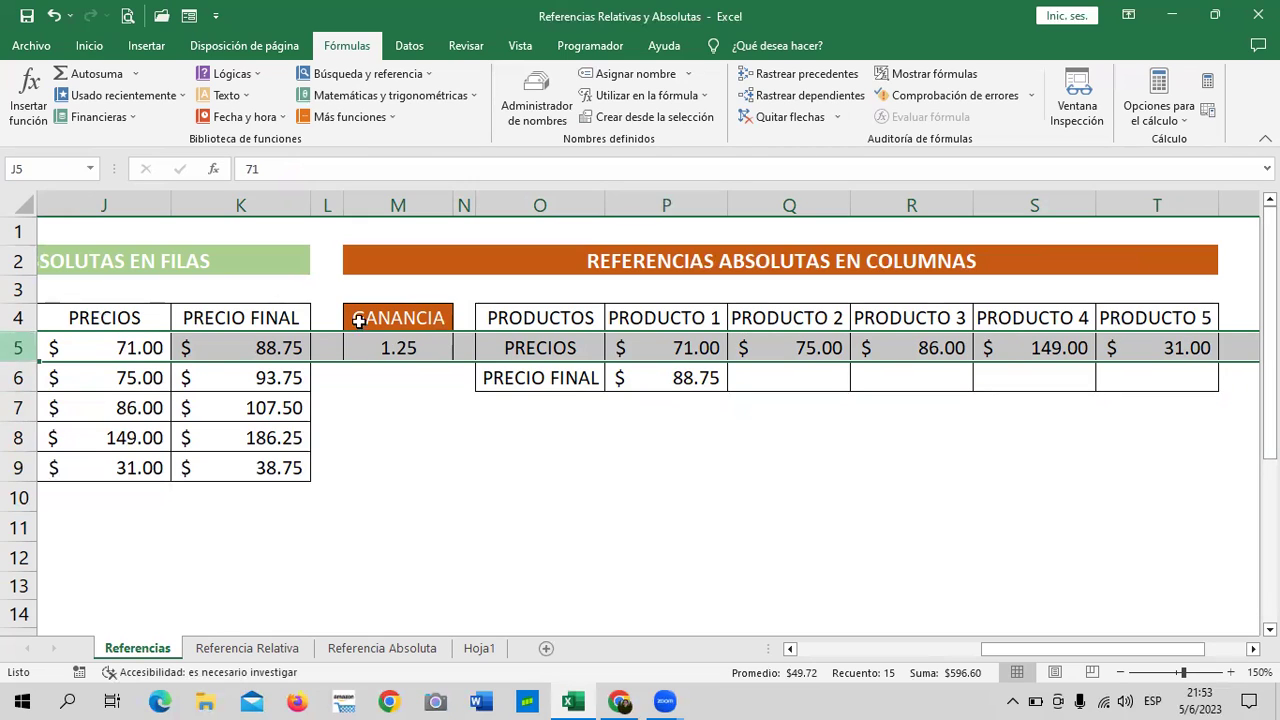
{"action": "left_click", "coordinate": [771, 432]}
{"action": "left_click", "coordinate": [641, 377]}
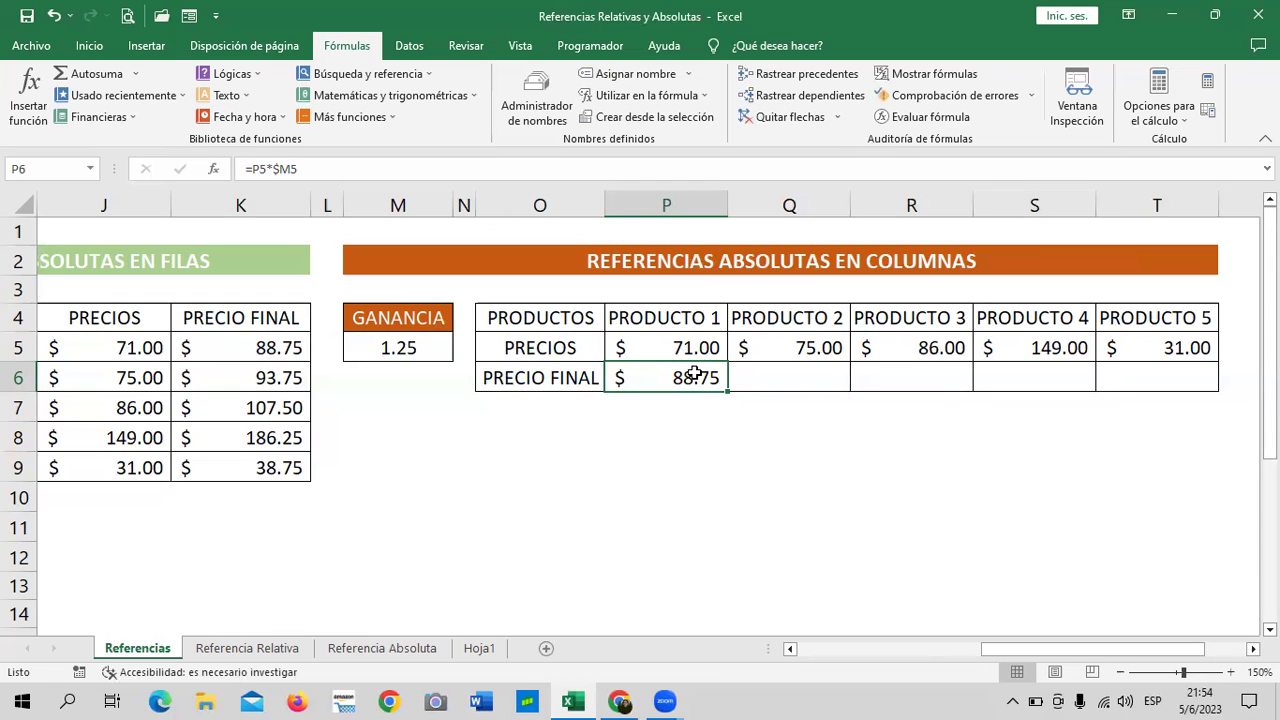
Fill =P5*$M5 across to T6 and verify R6 and T6, giving $93.75 through $38.75
{"action": "left_click_drag", "start_coordinate": [727, 392], "coordinate": [1183, 385]}
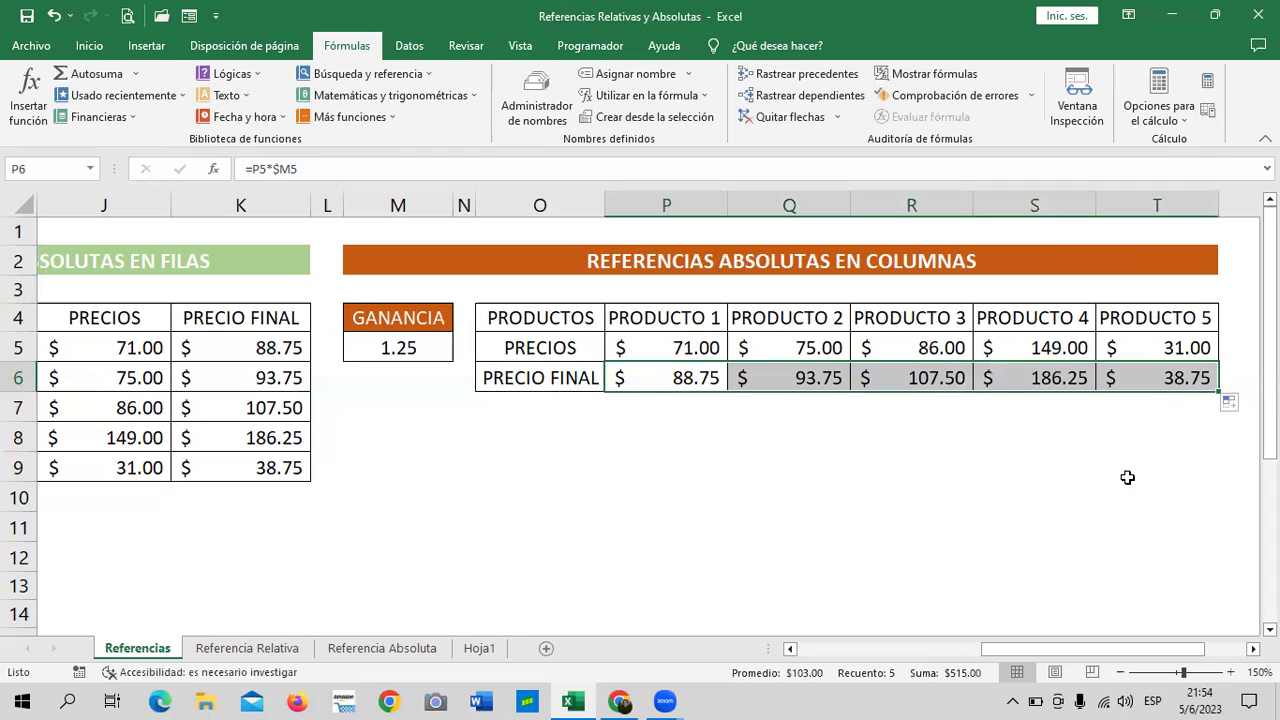
{"action": "left_click", "coordinate": [1206, 477]}
{"action": "left_click", "coordinate": [789, 383]}
{"action": "left_click", "coordinate": [944, 375]}
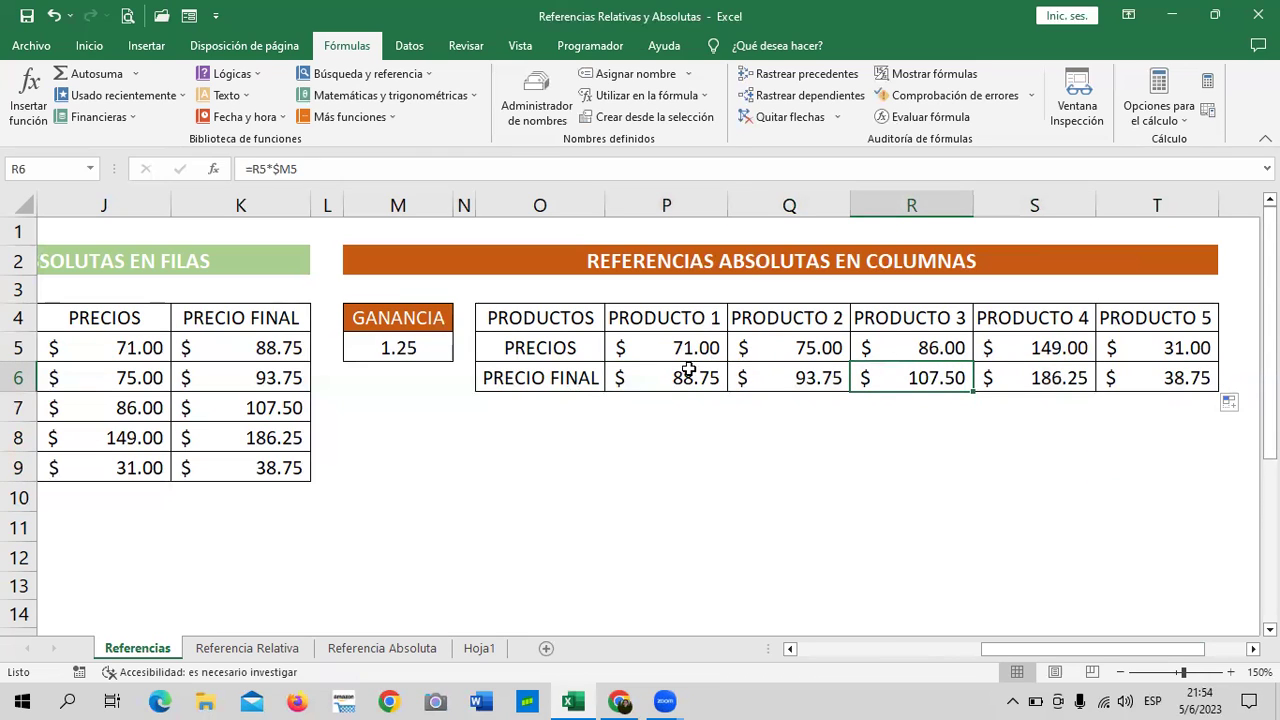
{"action": "left_click", "coordinate": [601, 161]}
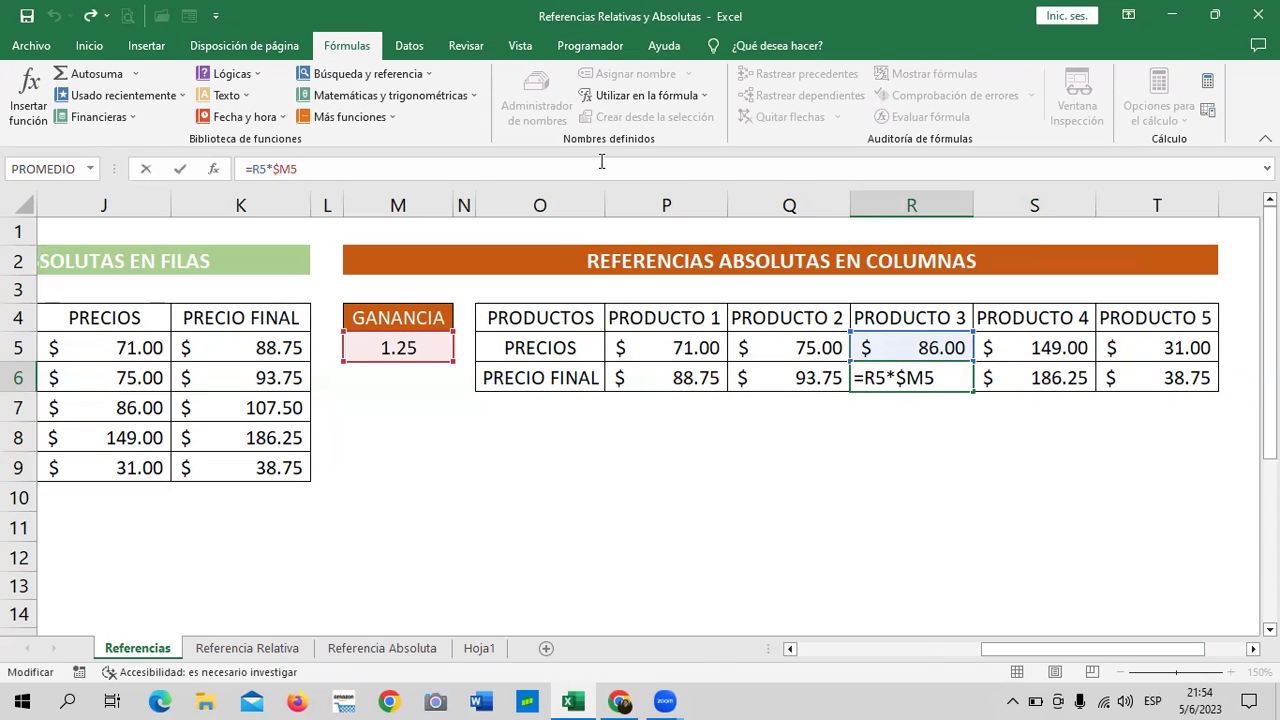
{"action": "left_click", "coordinate": [1180, 348]}
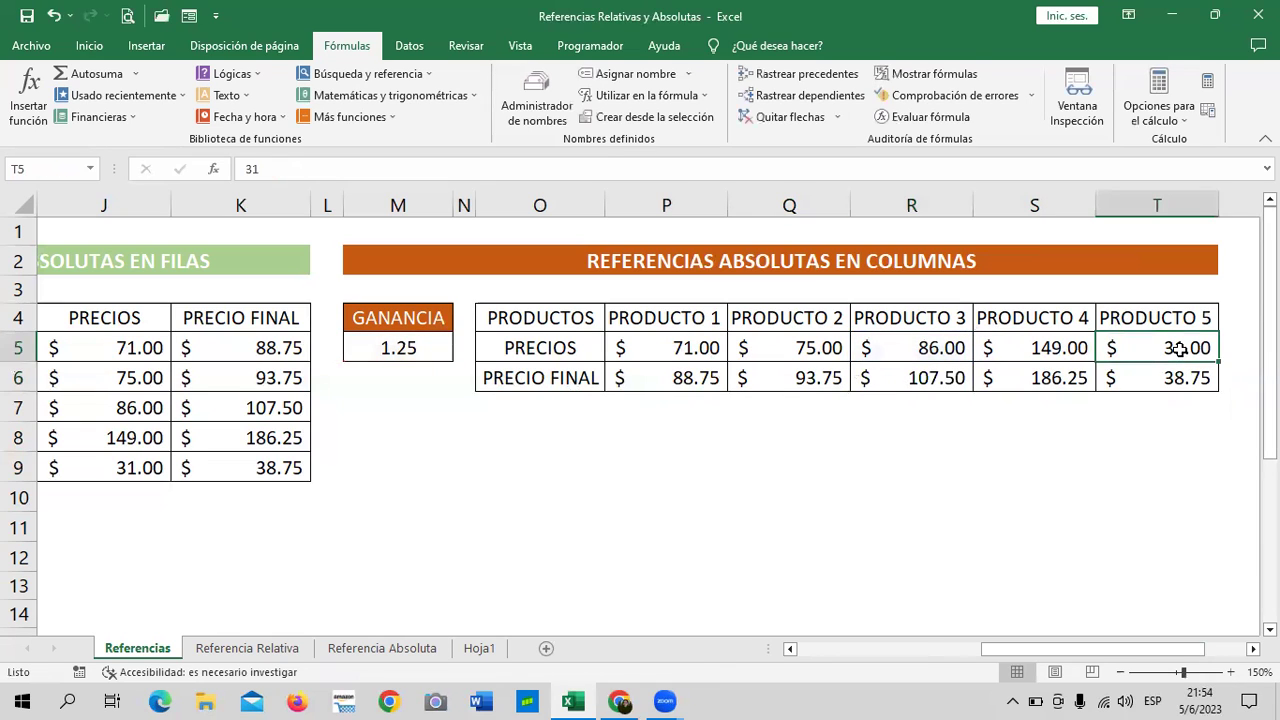
{"action": "left_click", "coordinate": [1172, 378]}
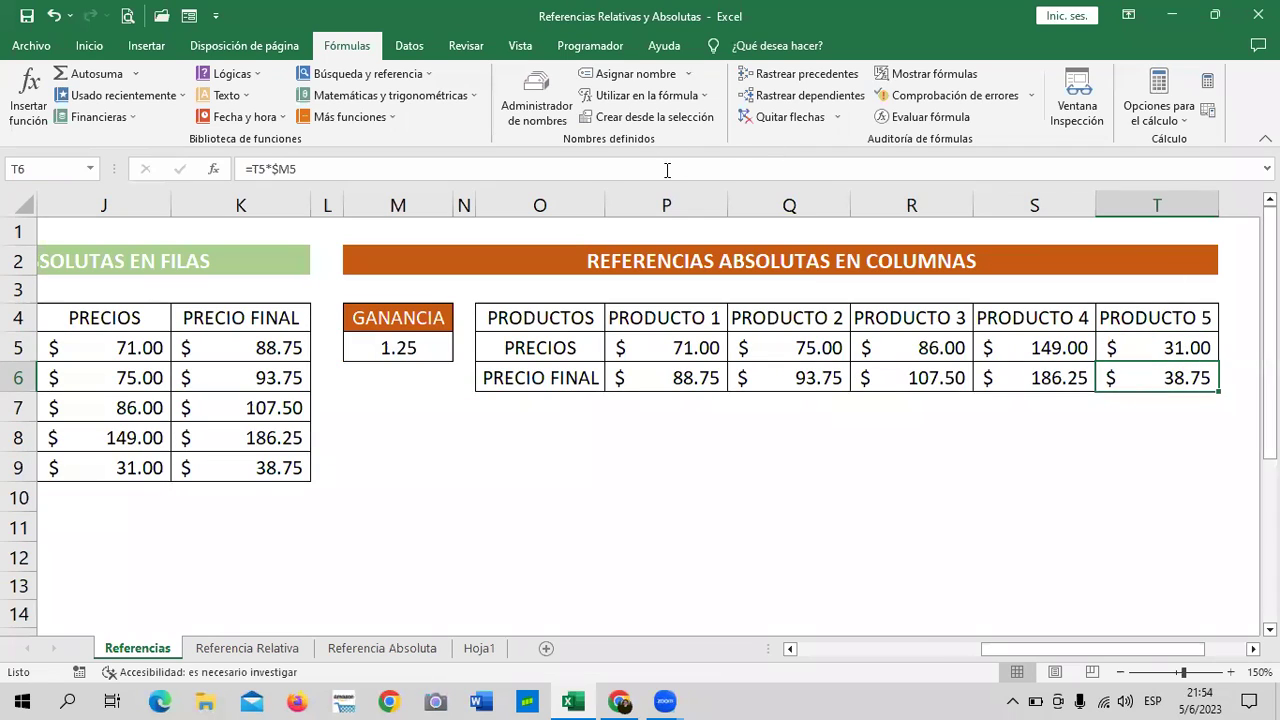
{"action": "key", "text": "F2"}
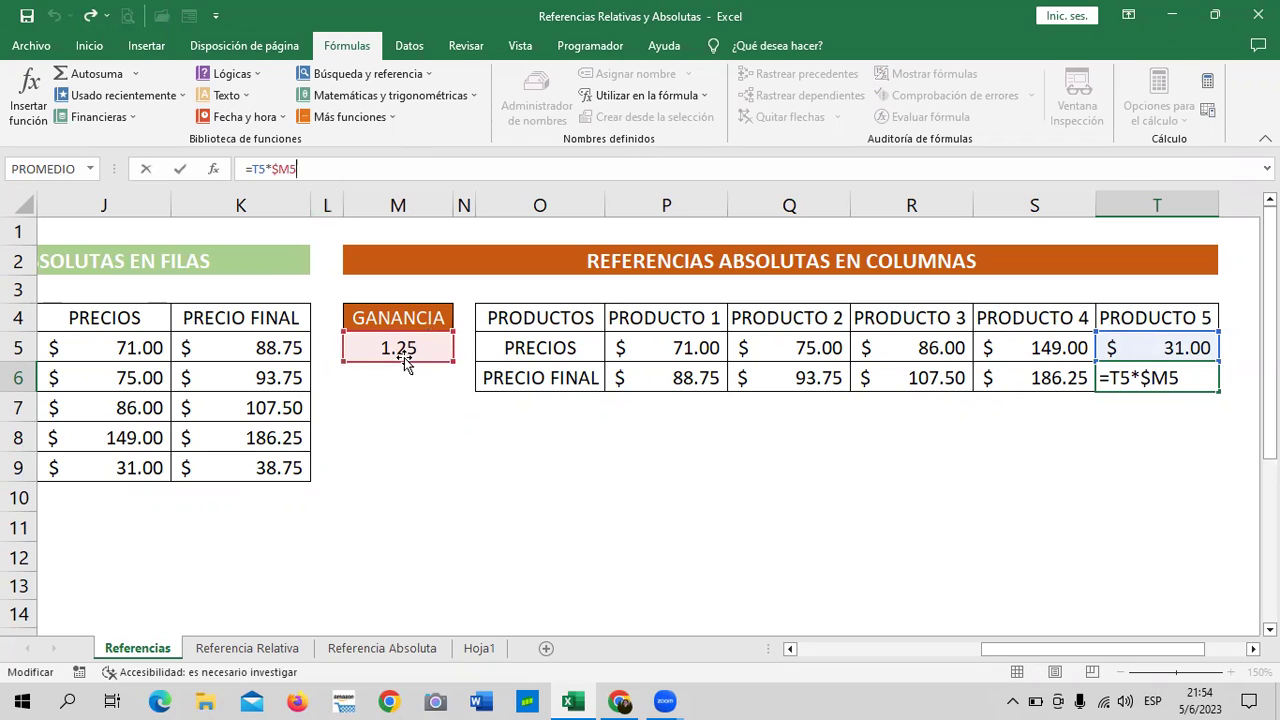
{"action": "left_click", "coordinate": [1175, 462]}
{"action": "left_click", "coordinate": [1165, 383]}
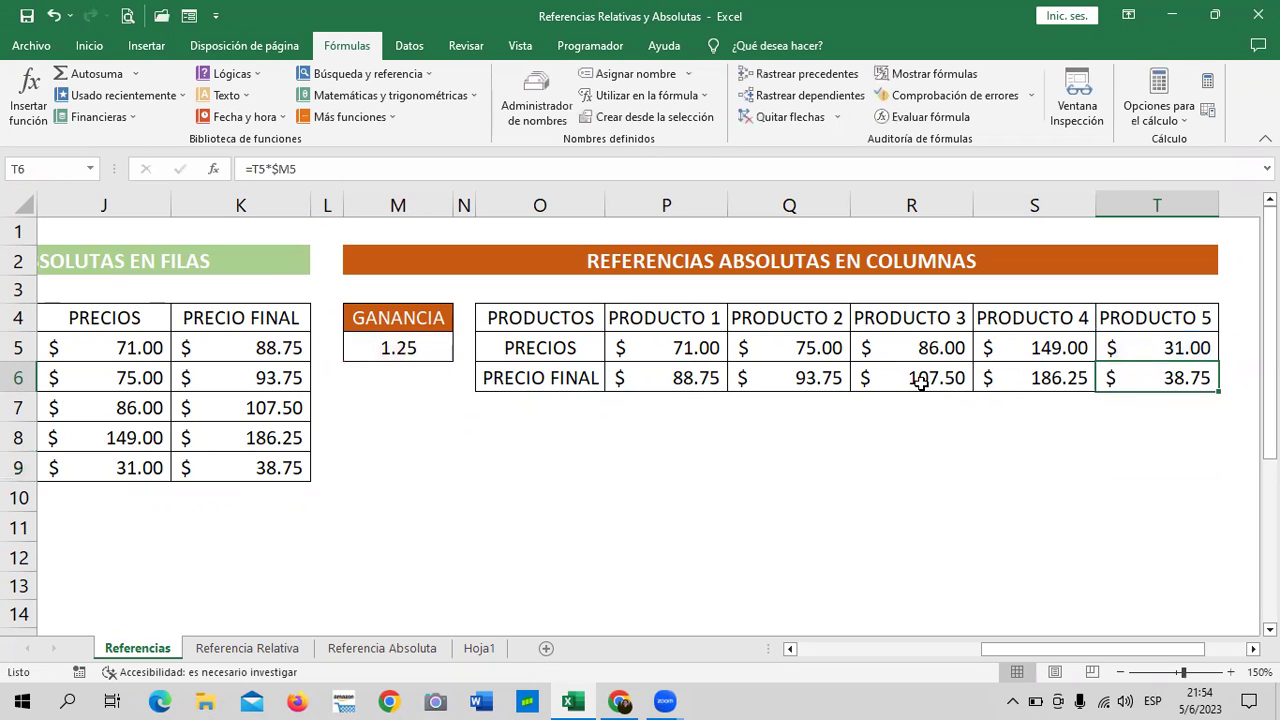
Try filling P6's formula down to P10 and inspect the copies such as =P6*$M6
{"action": "left_click", "coordinate": [668, 380]}
{"action": "left_click_drag", "start_coordinate": [728, 393], "coordinate": [845, 428]}
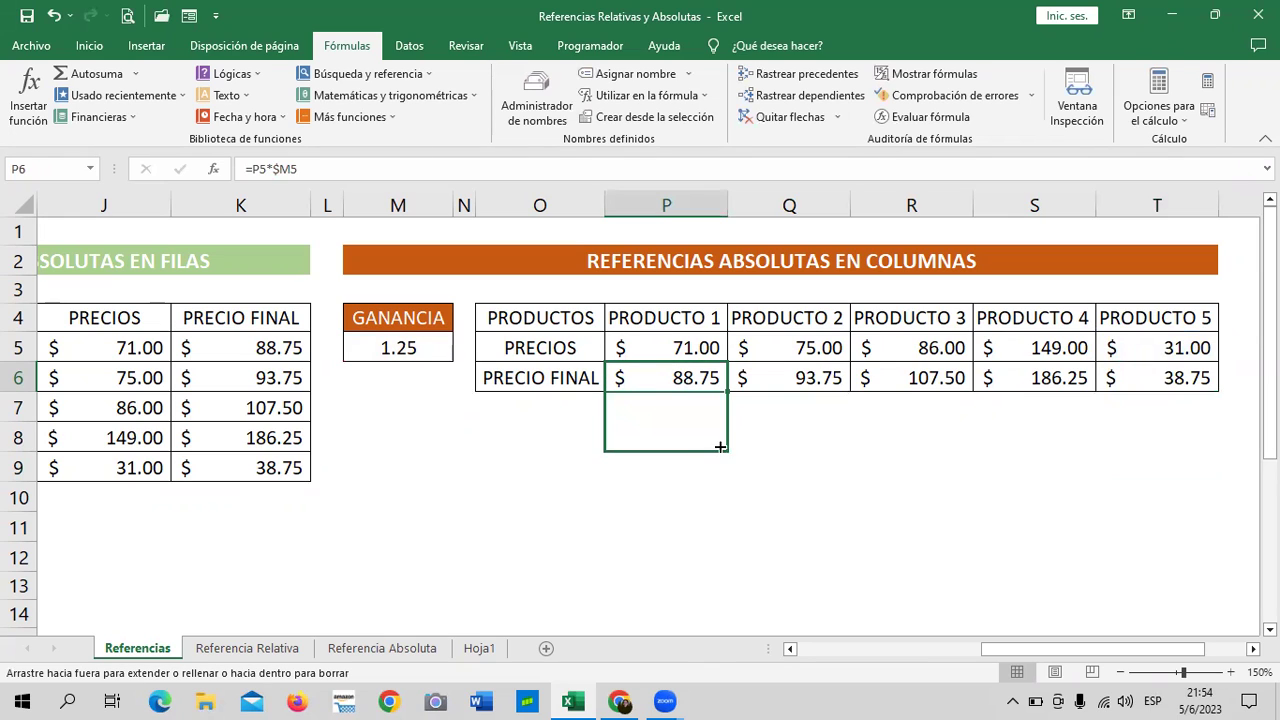
{"action": "left_click_drag", "start_coordinate": [838, 467], "coordinate": [769, 488]}
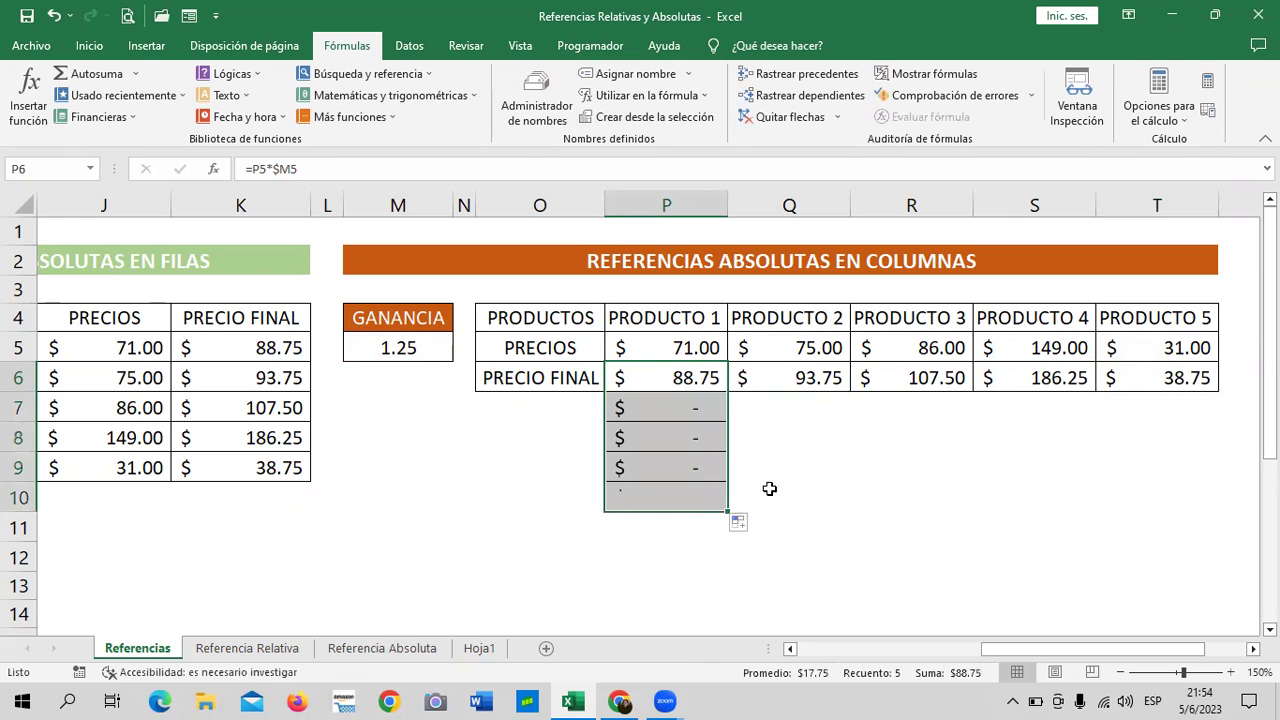
{"action": "left_click", "coordinate": [850, 466]}
{"action": "left_click", "coordinate": [674, 405]}
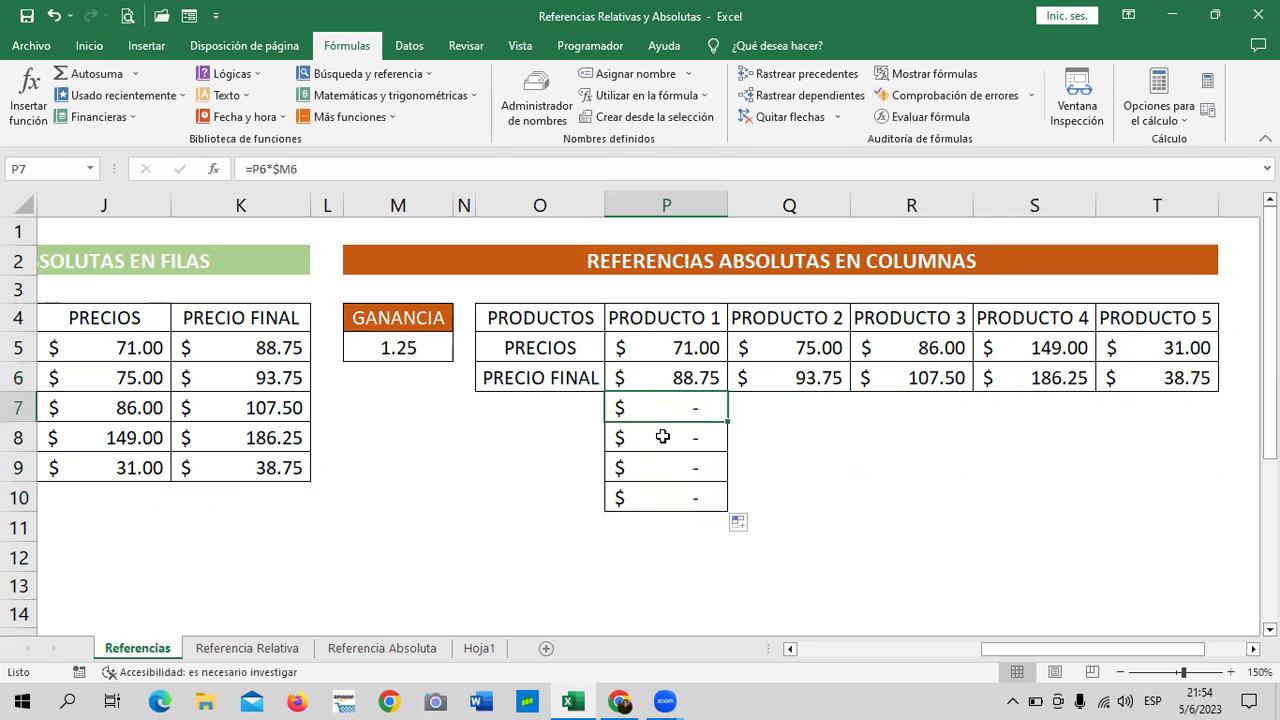
{"action": "left_click", "coordinate": [659, 441]}
{"action": "left_click", "coordinate": [656, 497]}
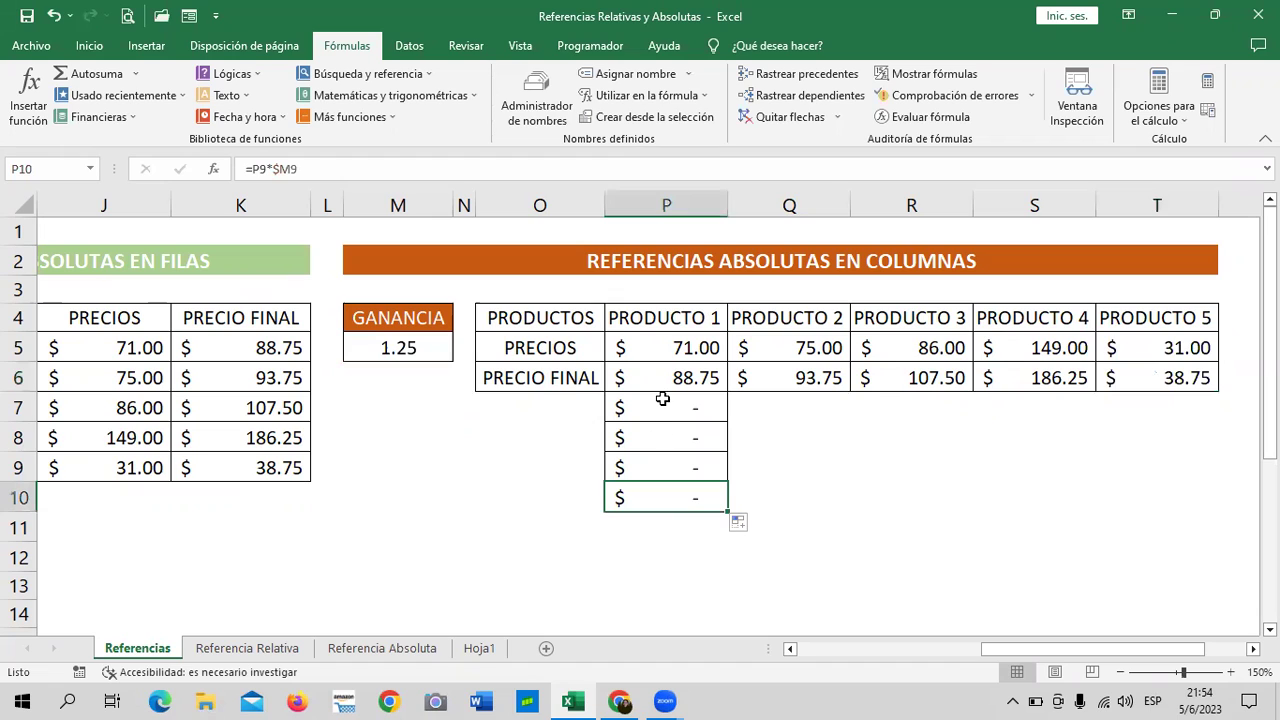
Remove the downward copies below P6 so only row 6 stays filled
{"action": "left_click_drag", "start_coordinate": [666, 405], "coordinate": [673, 514]}
{"action": "key", "text": "Delete"}
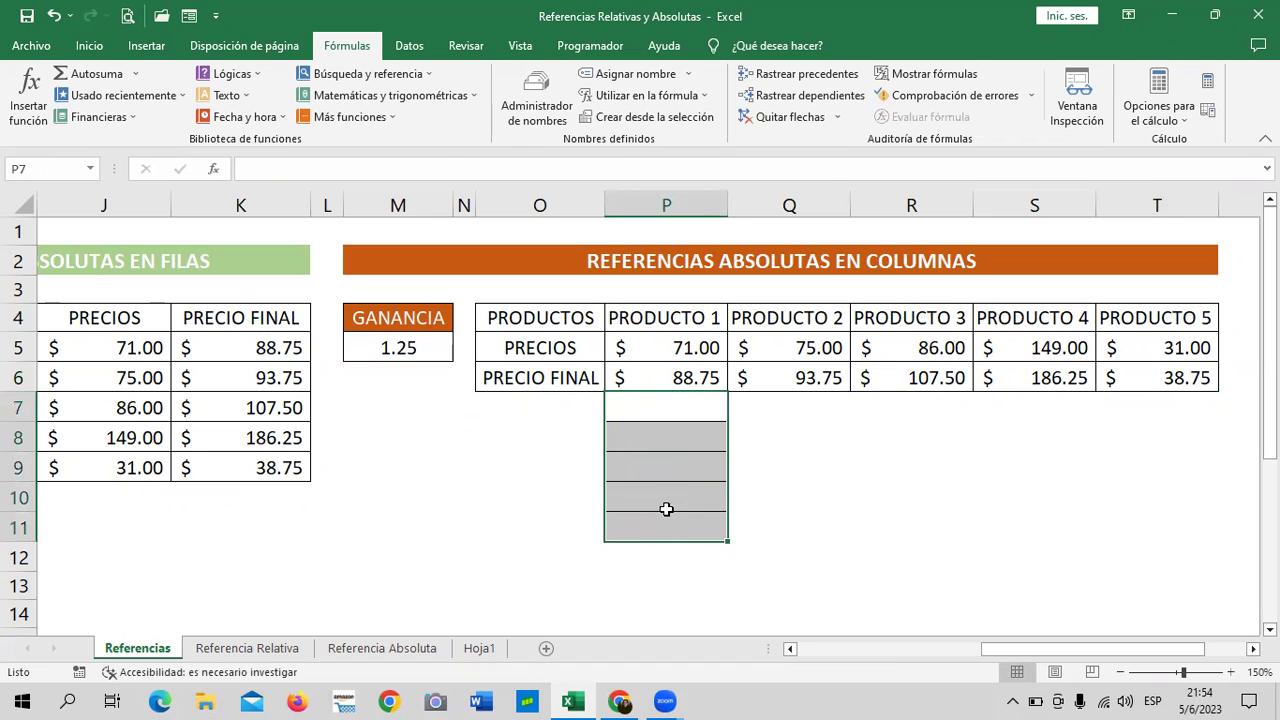
{"action": "left_click", "coordinate": [766, 533]}
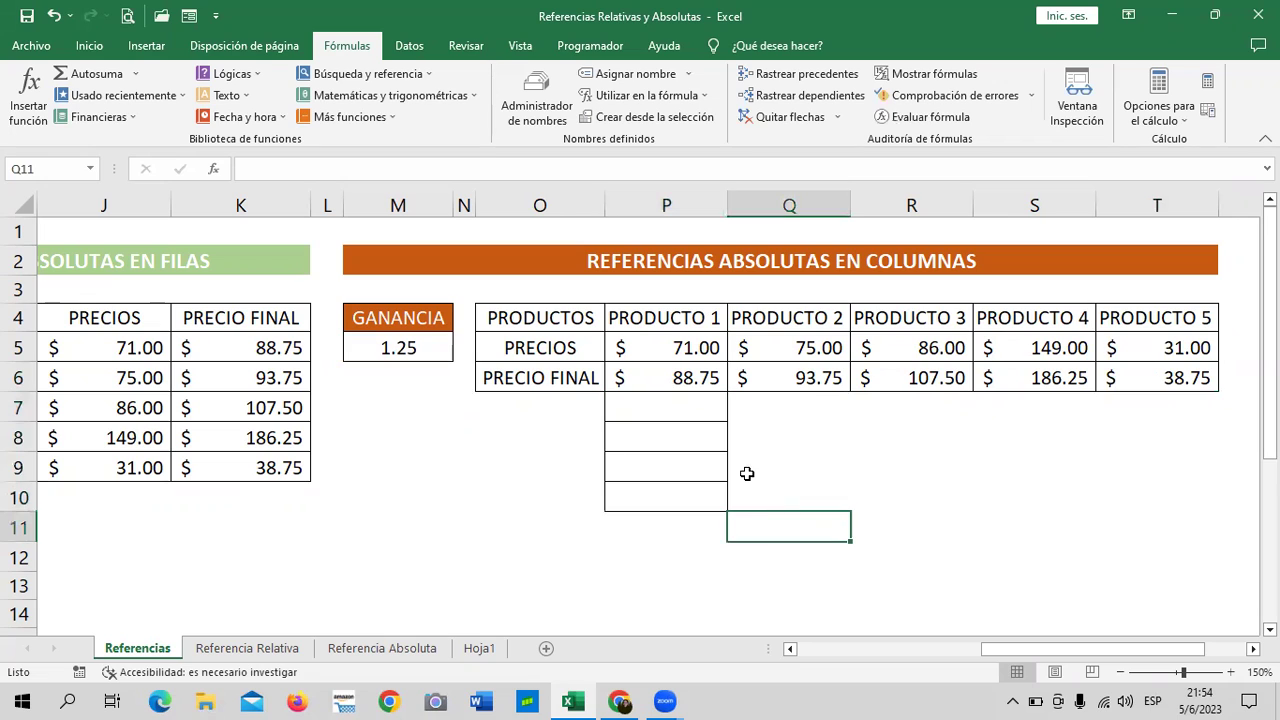
{"action": "left_click", "coordinate": [55, 16]}
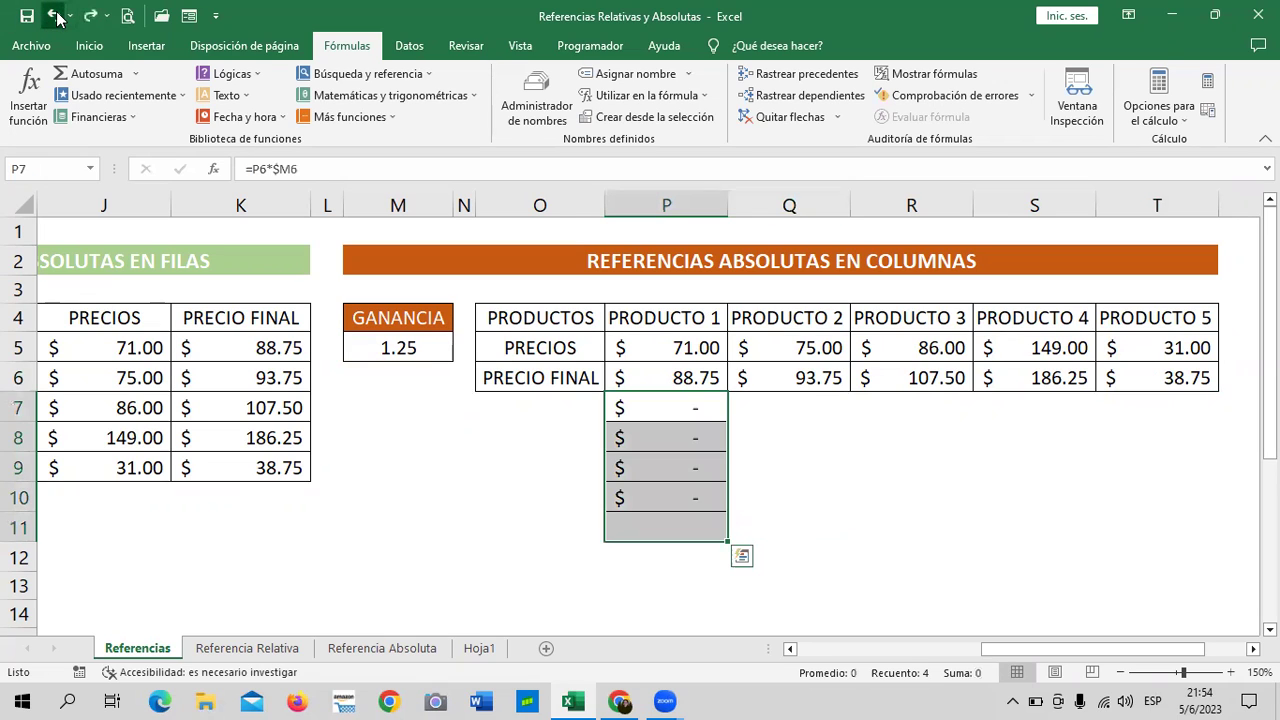
{"action": "left_click", "coordinate": [55, 16]}
{"action": "left_click", "coordinate": [796, 533]}
{"action": "left_click", "coordinate": [685, 371]}
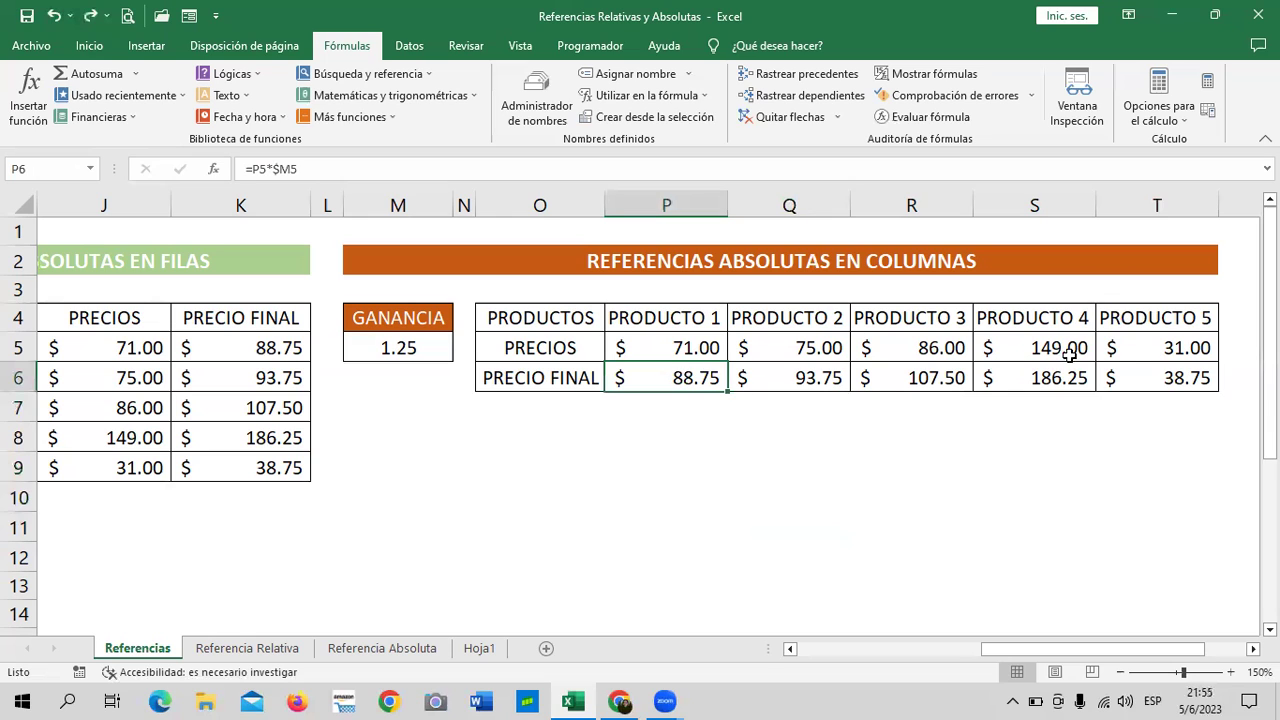
Change P6 to =P5*$M$5 and refill it across to T6
{"action": "left_click", "coordinate": [290, 169]}
{"action": "type", "text": "$"}
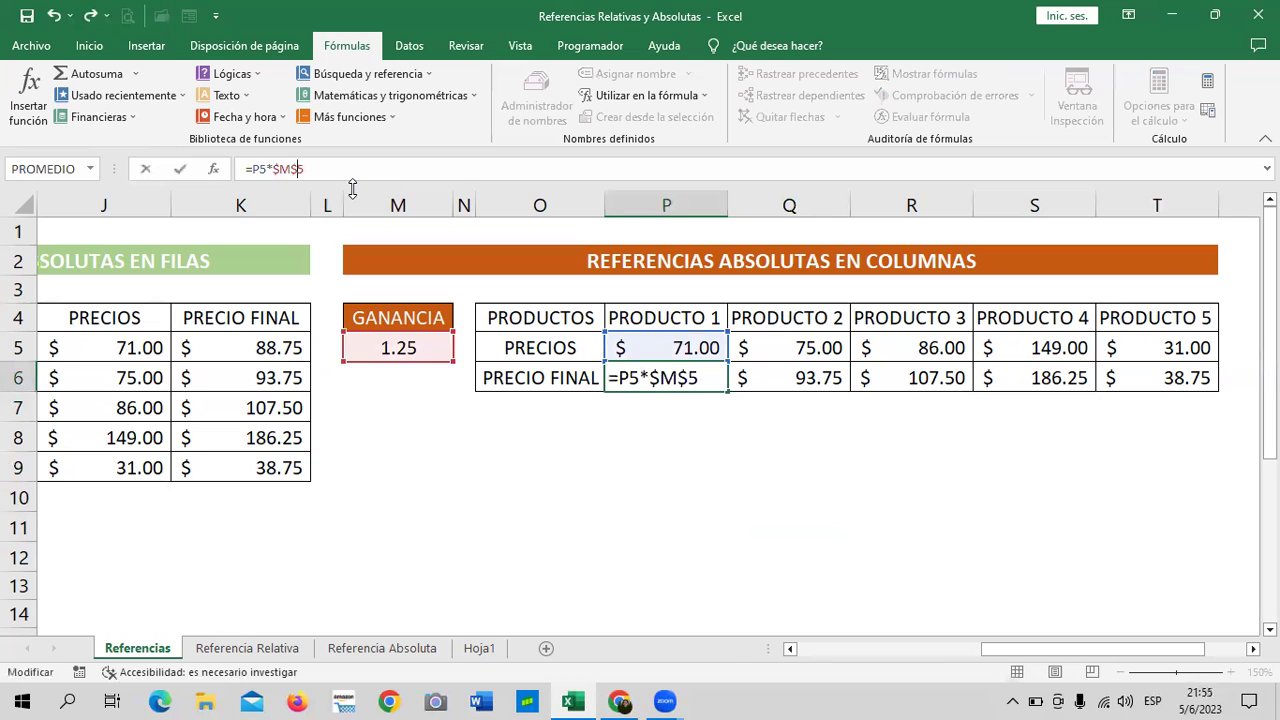
{"action": "key", "text": "Return"}
{"action": "left_click", "coordinate": [659, 381]}
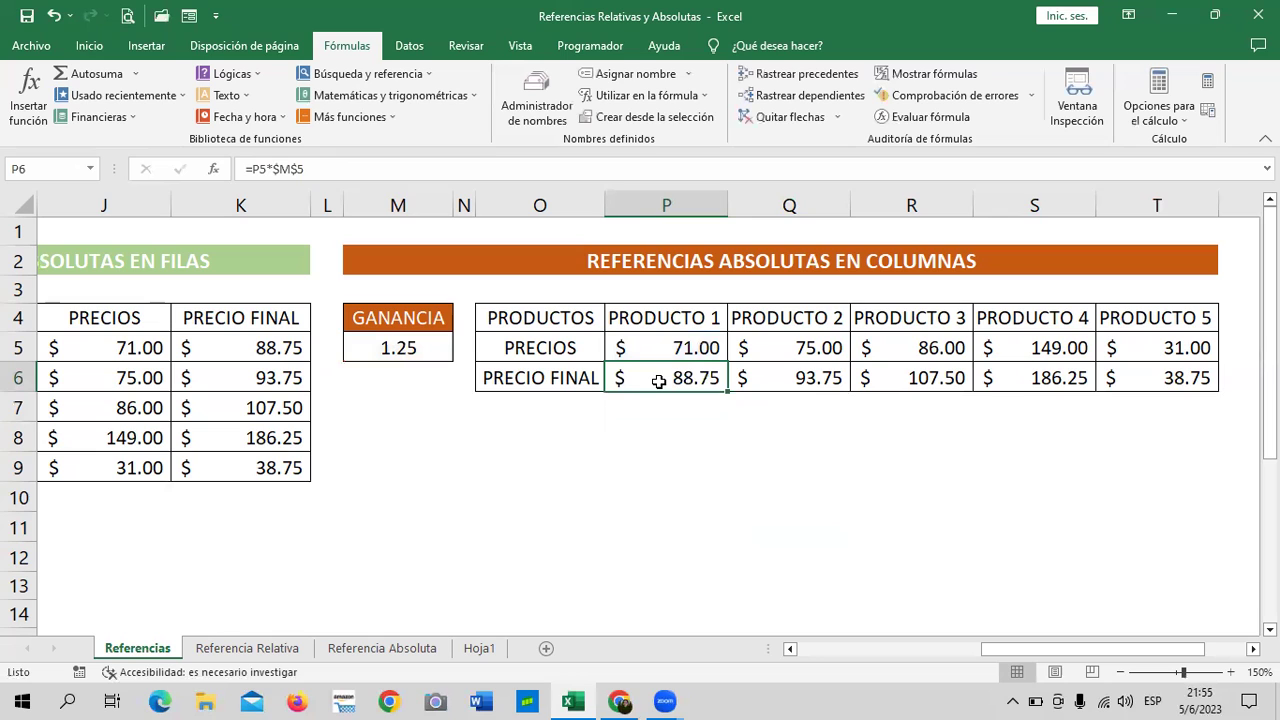
{"action": "left_click_drag", "start_coordinate": [727, 390], "coordinate": [1215, 390]}
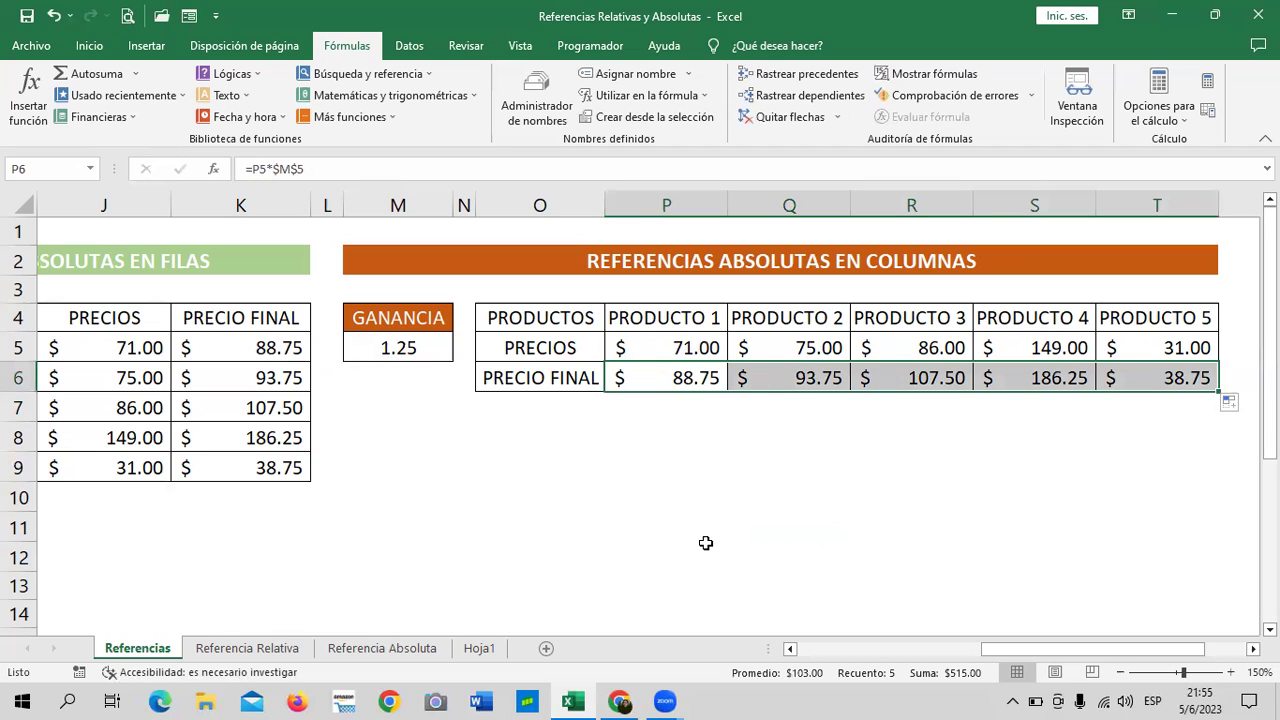
{"action": "left_click", "coordinate": [829, 494]}
{"action": "left_click_drag", "start_coordinate": [1103, 649], "coordinate": [922, 652]}
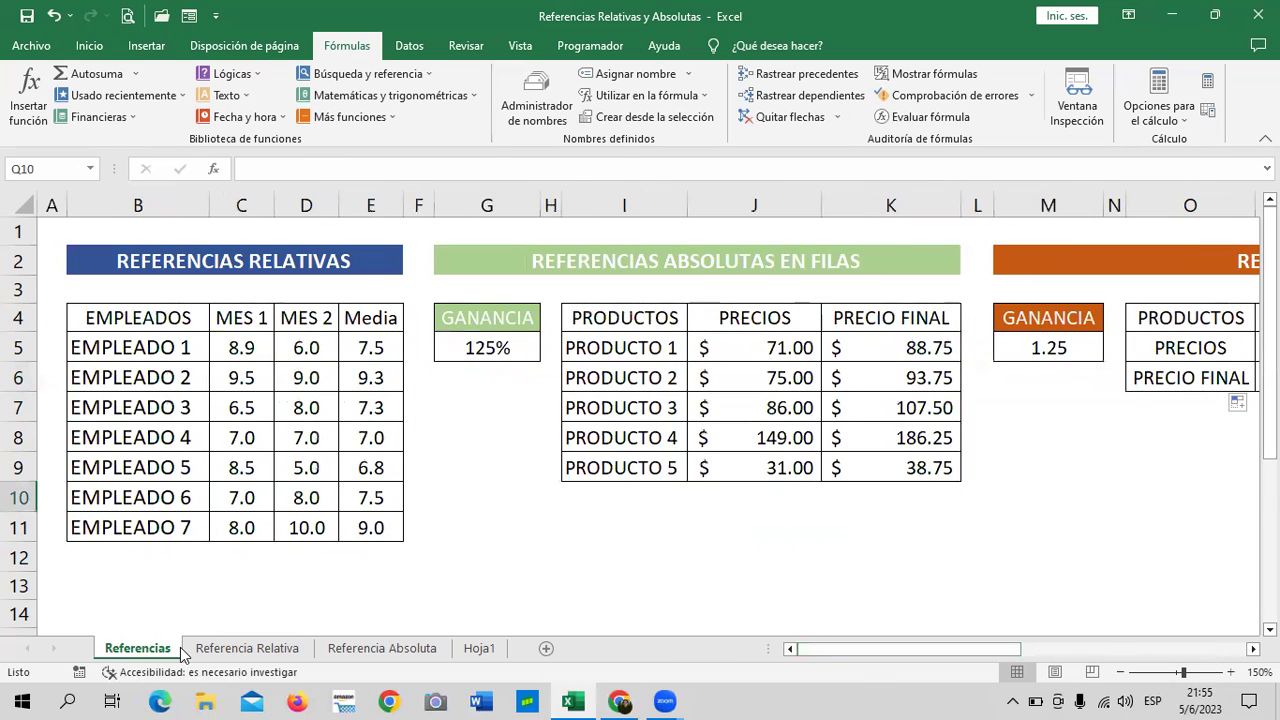
Switch to the Referencia Relativa sheet and review the Precio and Unidades columns
{"action": "left_click", "coordinate": [224, 652]}
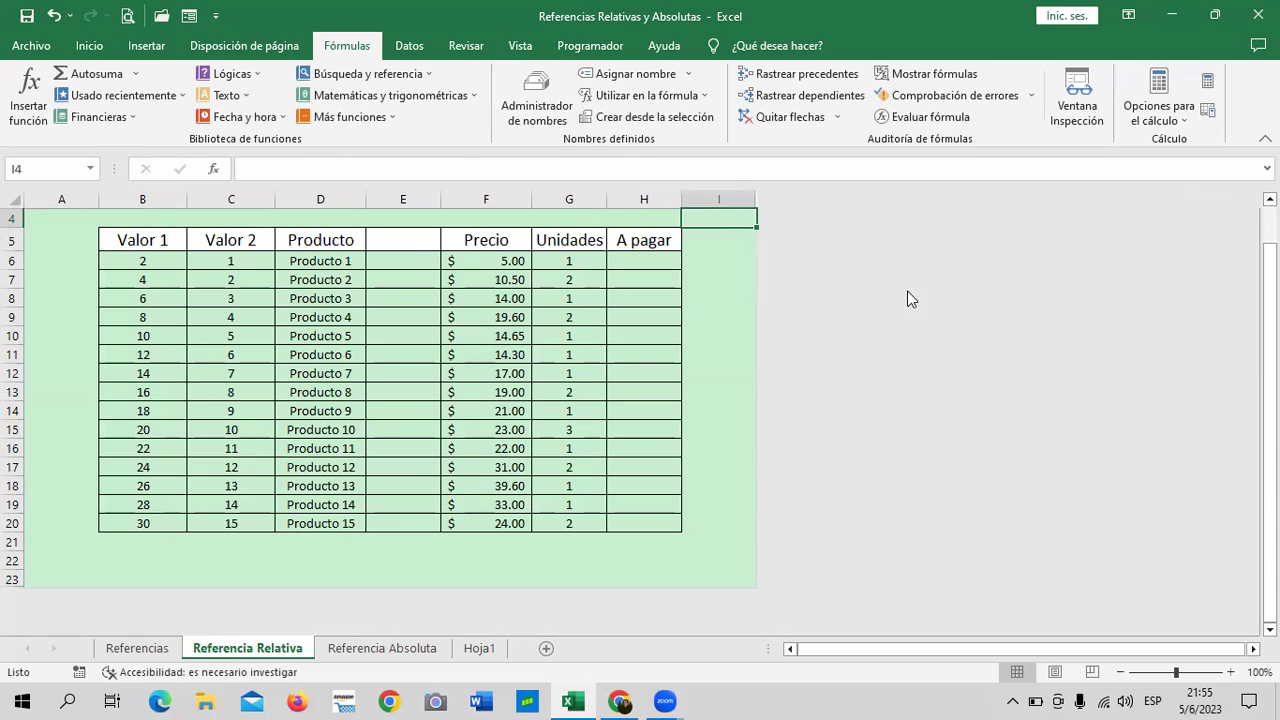
{"action": "left_click", "coordinate": [248, 239]}
{"action": "left_click", "coordinate": [322, 244]}
{"action": "left_click", "coordinate": [493, 247]}
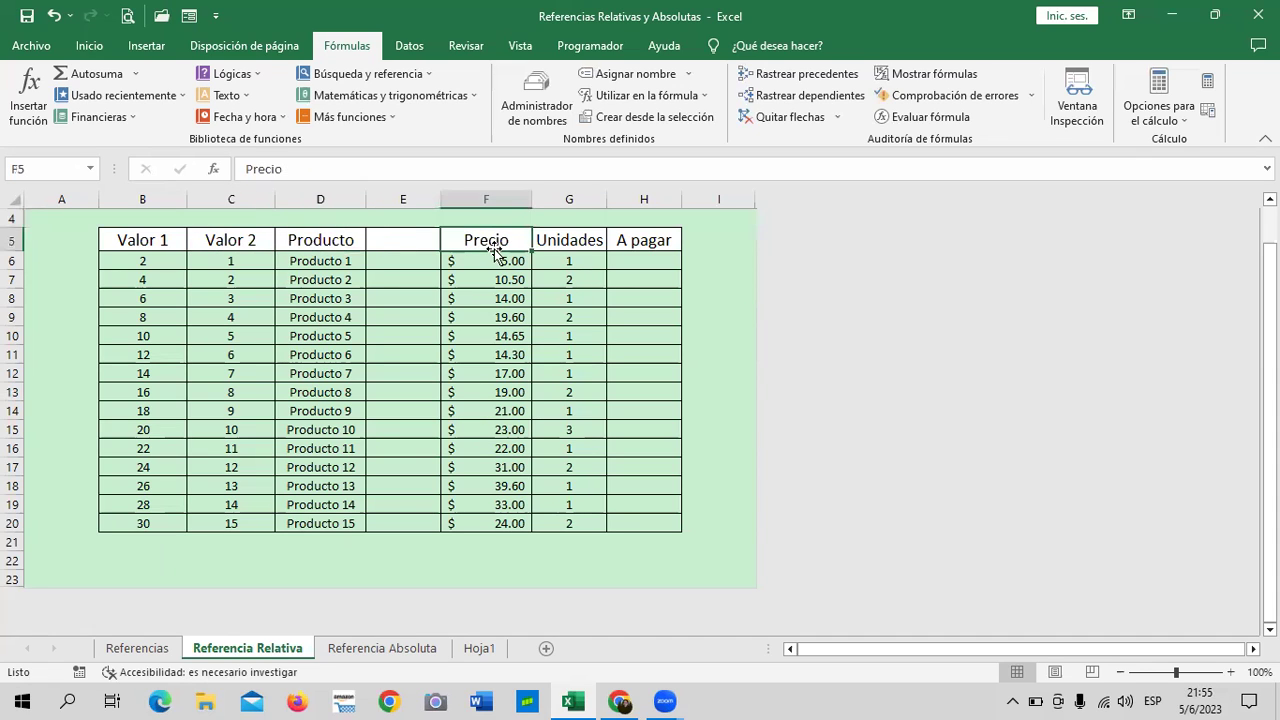
{"action": "left_click", "coordinate": [575, 259]}
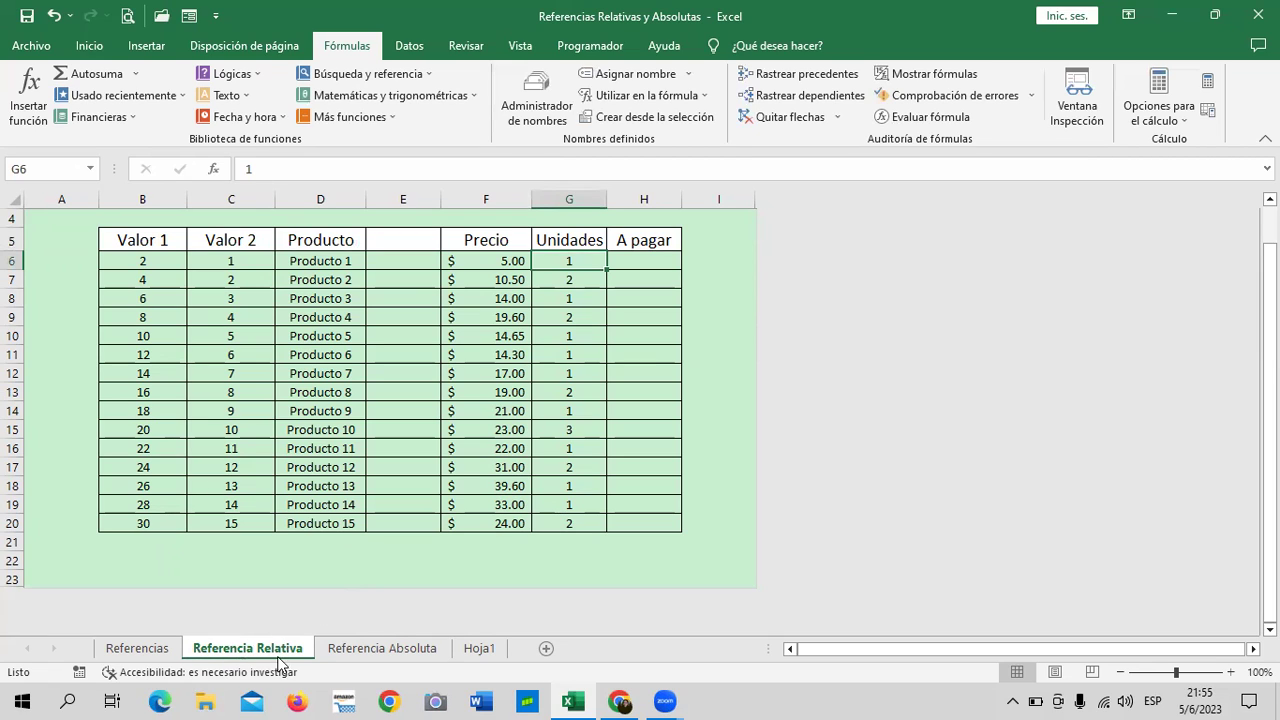
{"action": "left_click", "coordinate": [617, 397]}
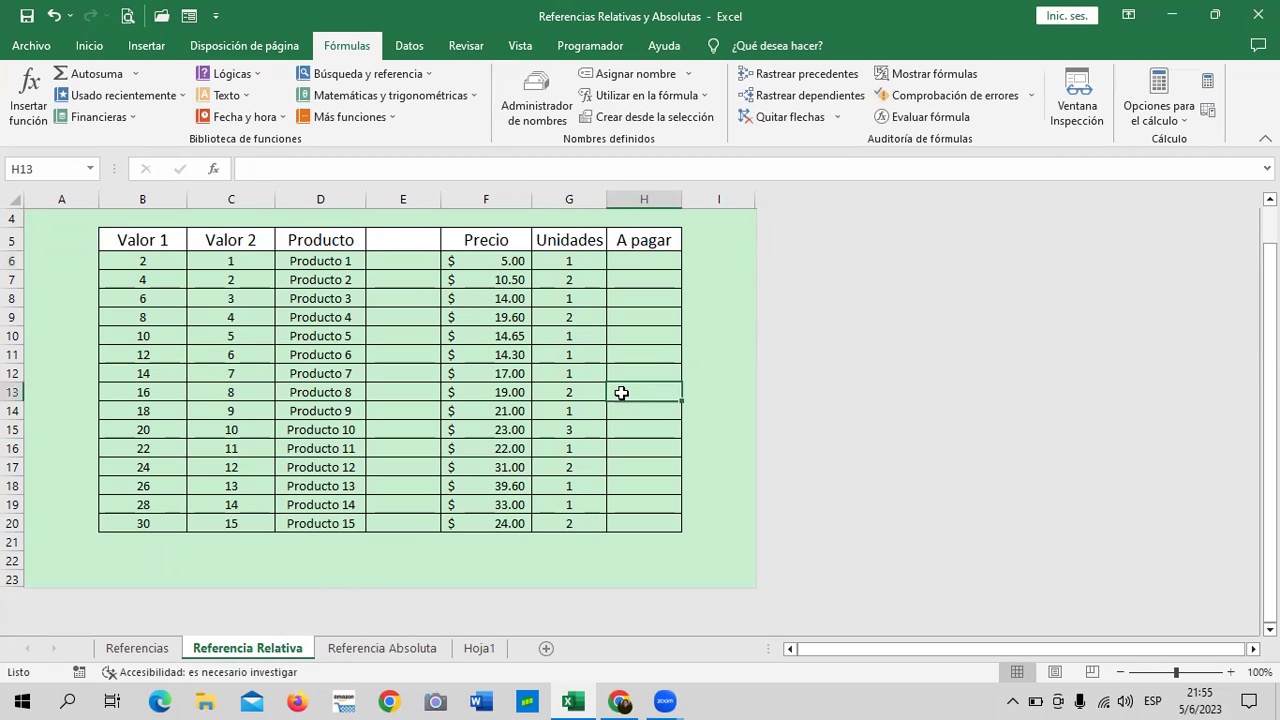
{"action": "left_click", "coordinate": [507, 262]}
{"action": "left_click", "coordinate": [580, 262]}
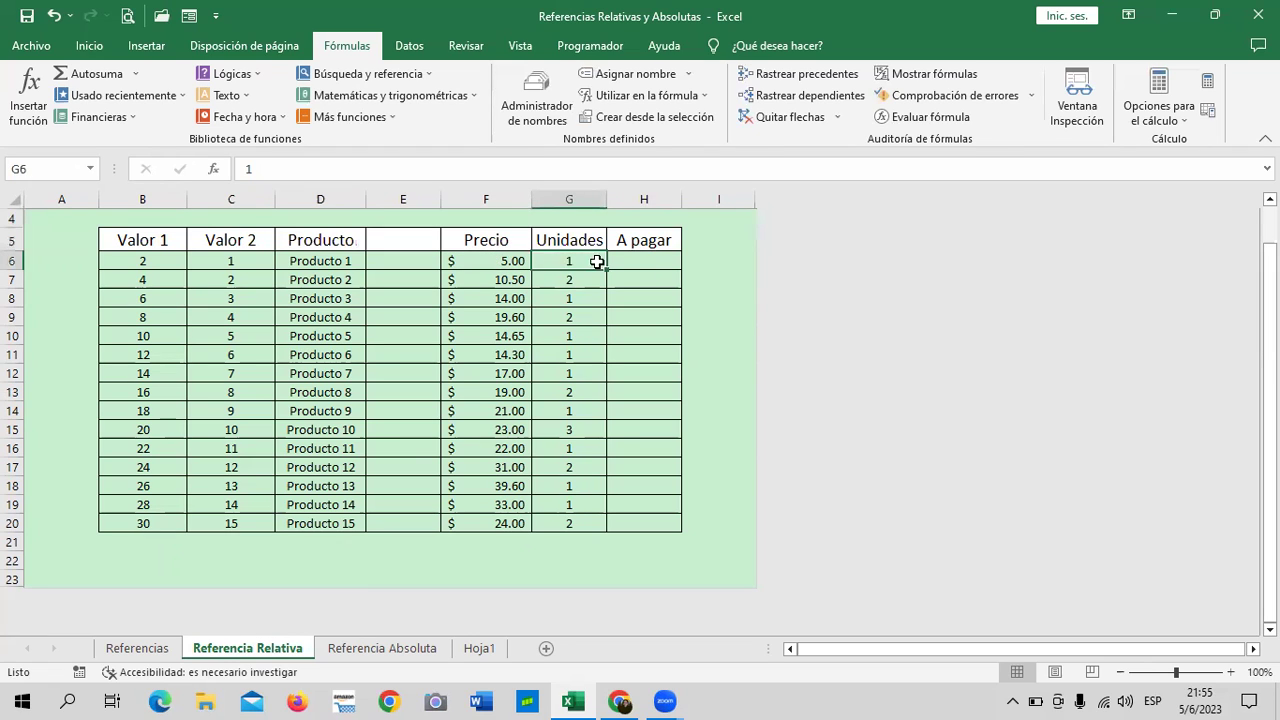
{"action": "left_click", "coordinate": [657, 262]}
Enter =F6*G6 in H6 to compute Producto 1's A pagar
{"action": "type", "text": "="}
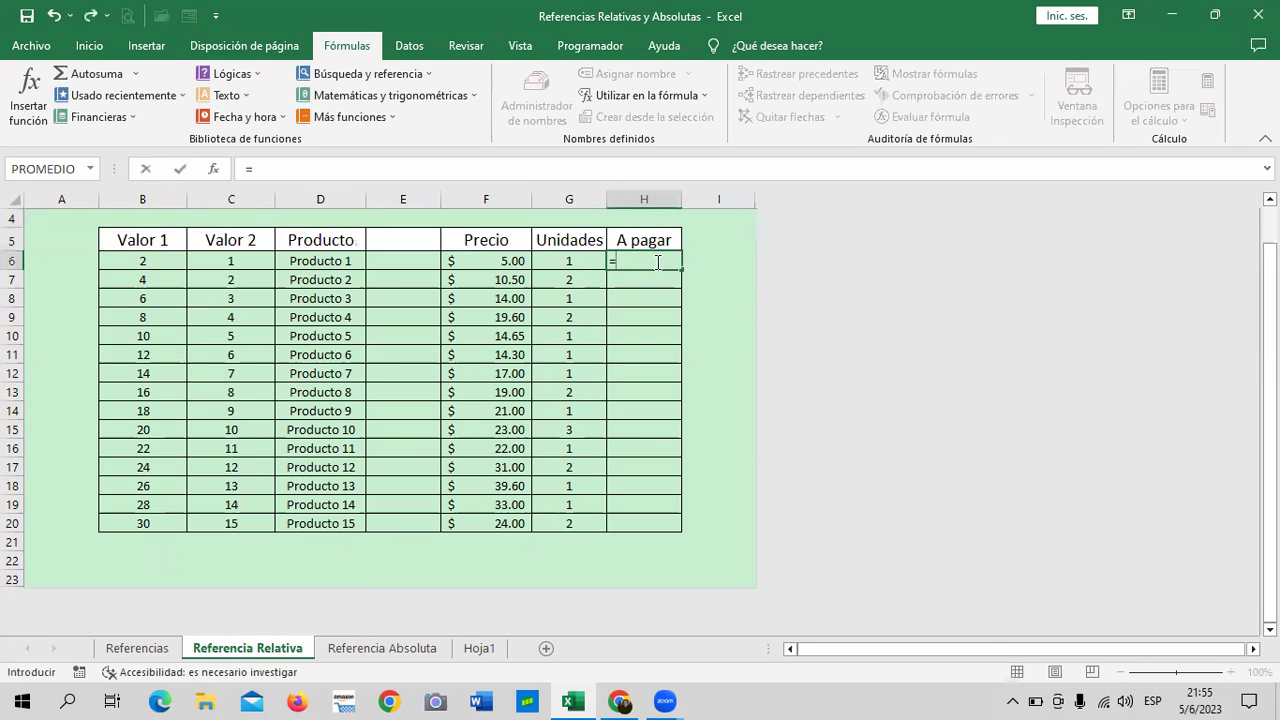
{"action": "left_click", "coordinate": [488, 260]}
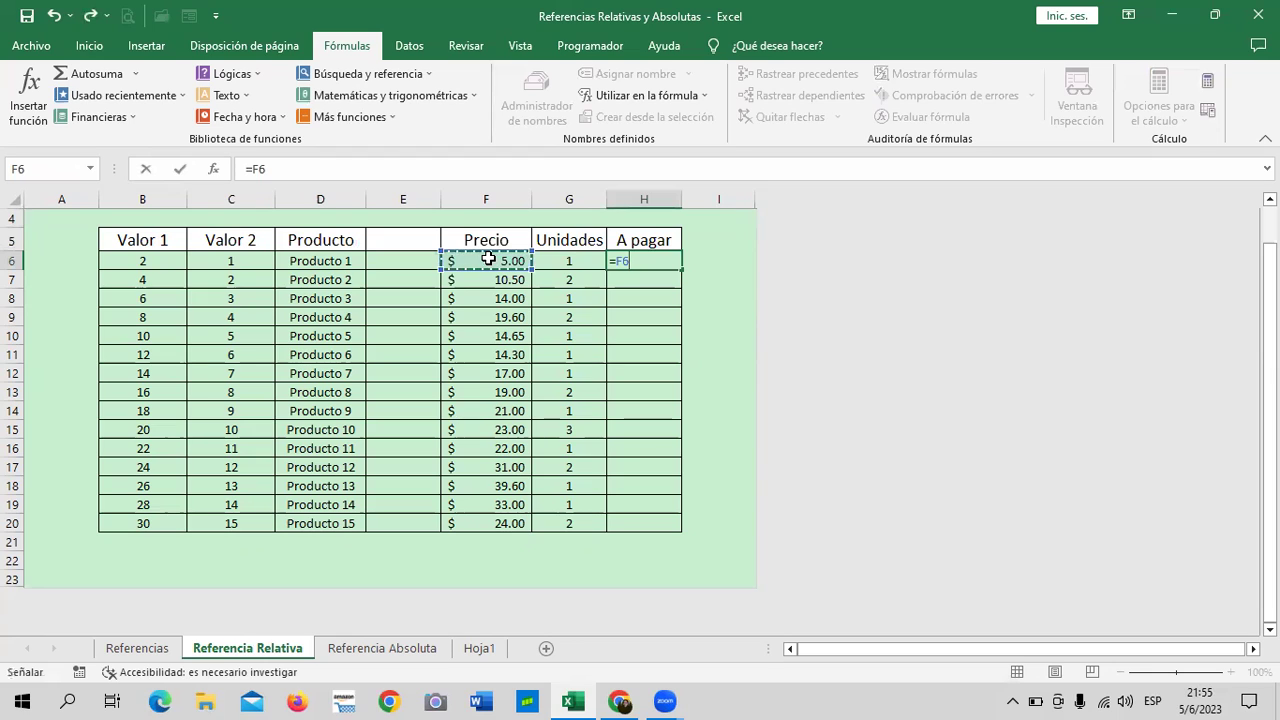
{"action": "type", "text": "*"}
{"action": "left_click", "coordinate": [586, 258]}
{"action": "key", "text": "Return"}
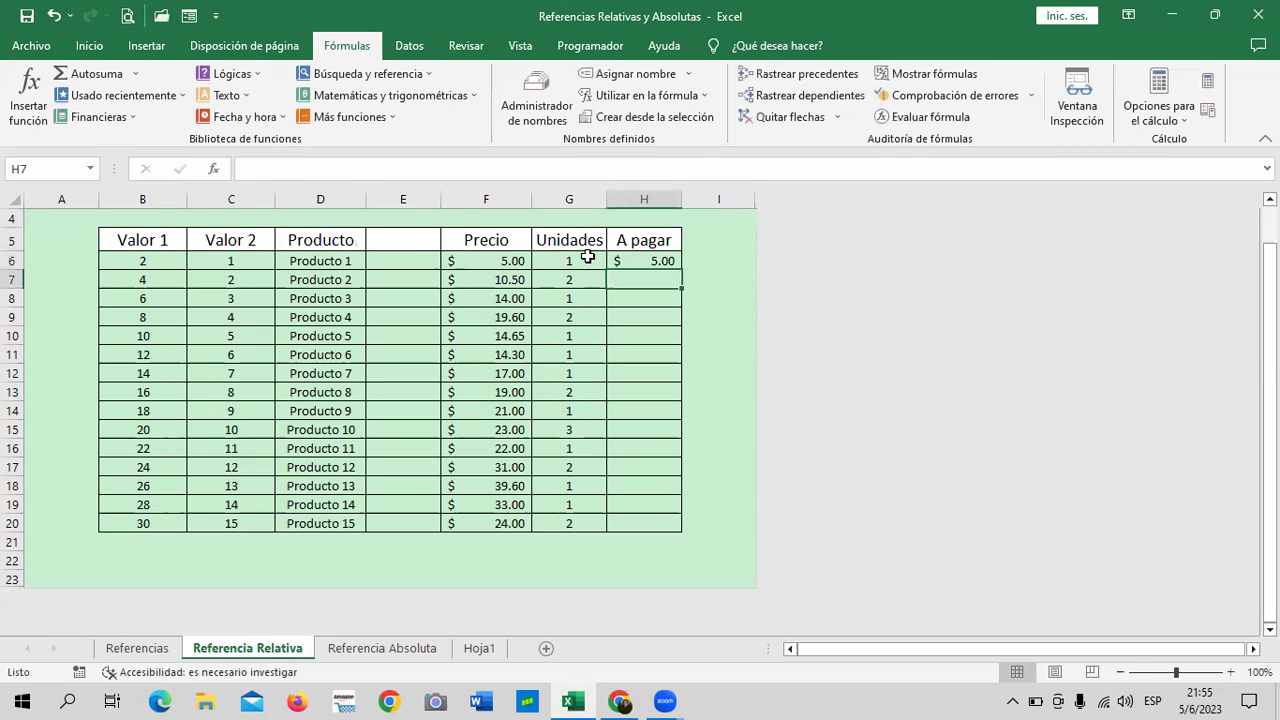
{"action": "left_click", "coordinate": [474, 260]}
{"action": "left_click", "coordinate": [578, 263]}
{"action": "left_click", "coordinate": [641, 261]}
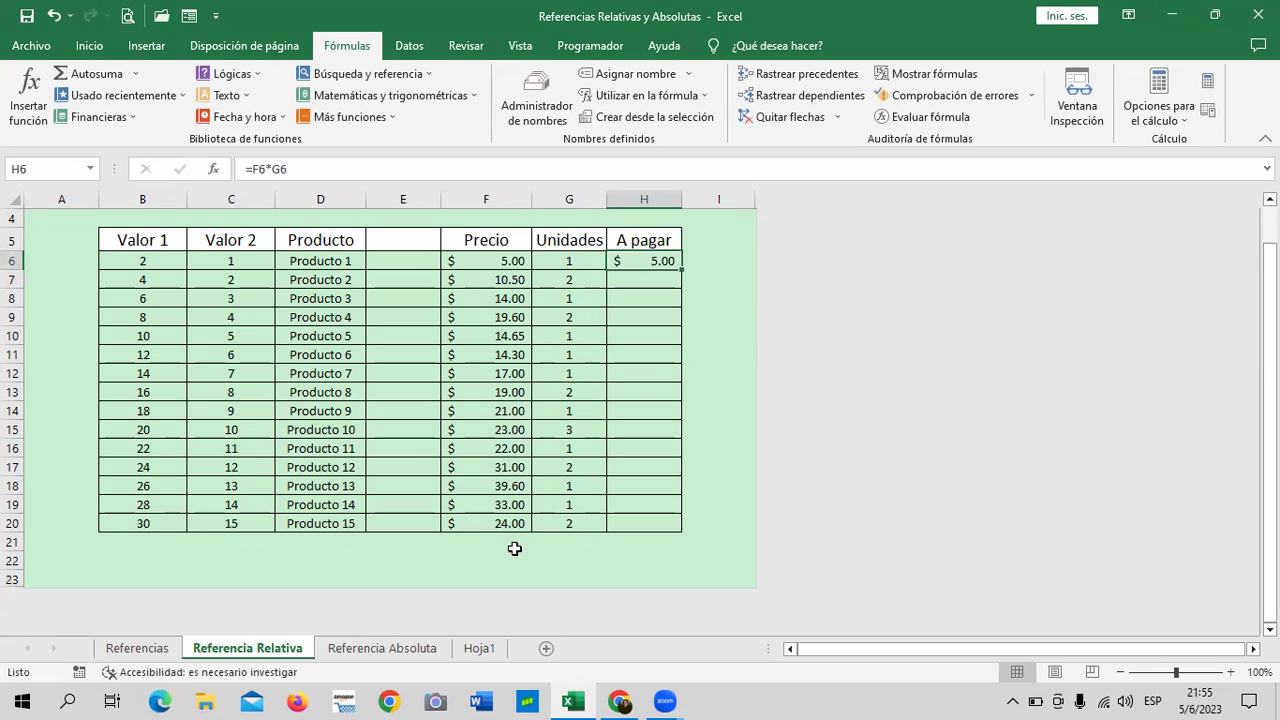
Review the Precio and Unidades values for Productos 10 through 15
{"action": "left_click", "coordinate": [497, 522]}
{"action": "left_click", "coordinate": [580, 522]}
{"action": "left_click", "coordinate": [506, 522]}
{"action": "left_click", "coordinate": [571, 506]}
{"action": "left_click", "coordinate": [498, 497]}
{"action": "left_click", "coordinate": [569, 487]}
{"action": "left_click", "coordinate": [510, 467]}
{"action": "left_click", "coordinate": [566, 467]}
{"action": "left_click", "coordinate": [506, 450]}
{"action": "left_click", "coordinate": [562, 449]}
{"action": "left_click", "coordinate": [502, 428]}
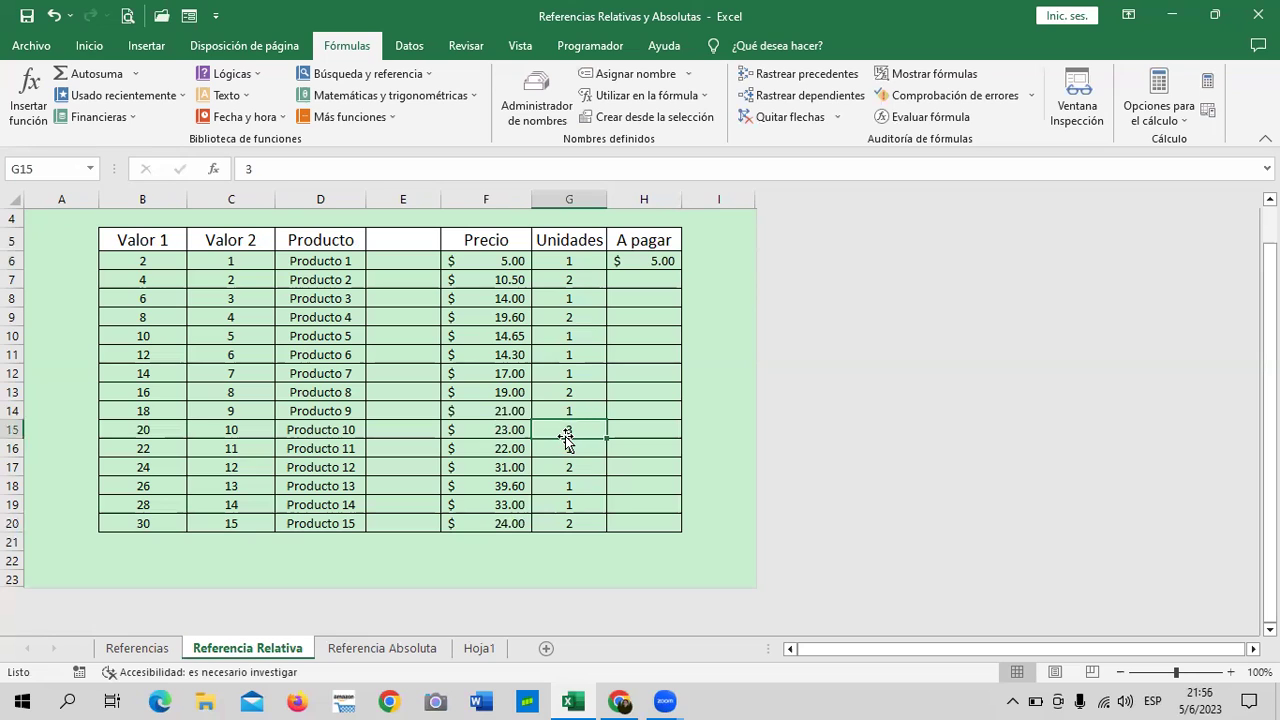
Fill the A pagar formula down to H20 and check H20's and H12's references
{"action": "left_click", "coordinate": [656, 258]}
{"action": "left_click_drag", "start_coordinate": [681, 270], "coordinate": [700, 531]}
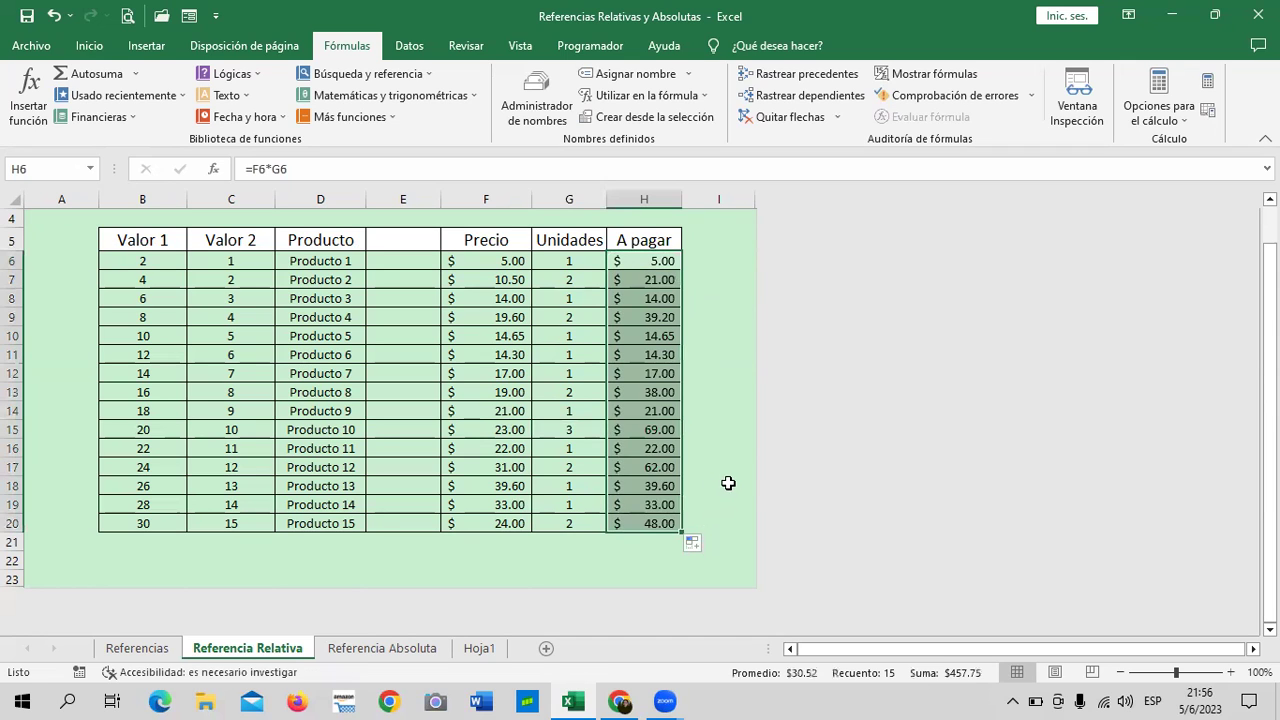
{"action": "left_click", "coordinate": [728, 484]}
{"action": "left_click", "coordinate": [663, 525]}
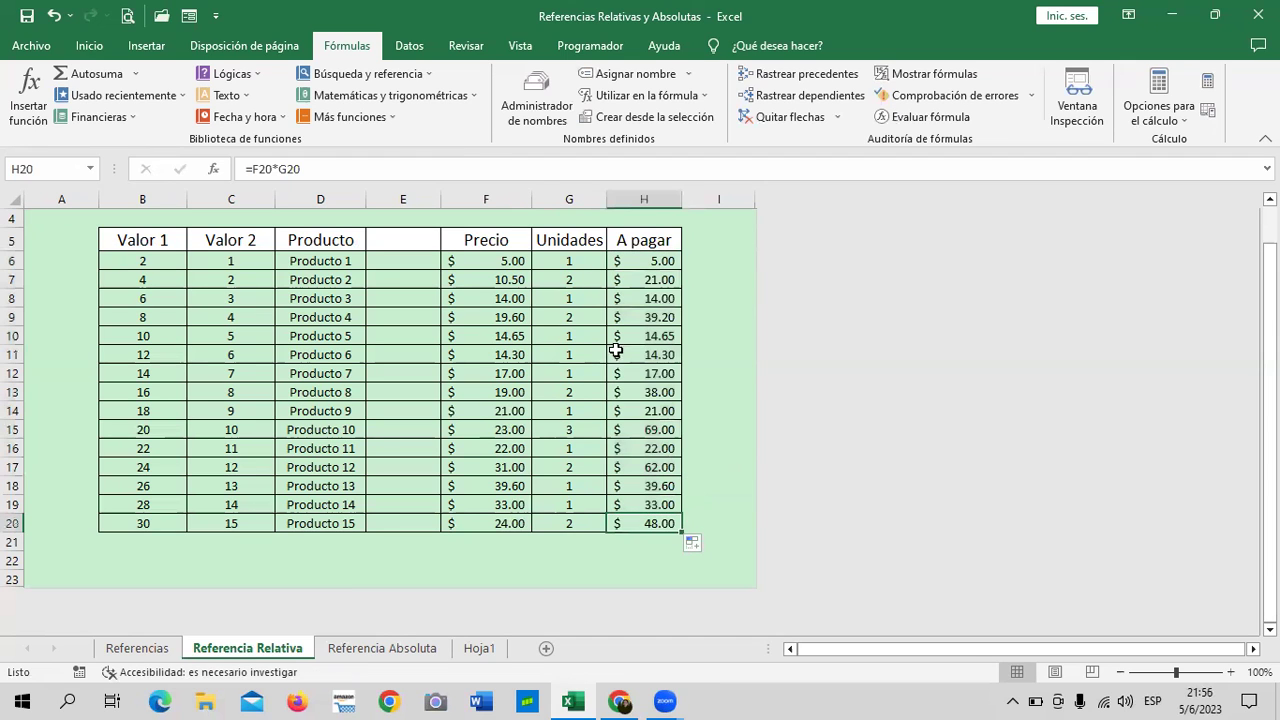
{"action": "left_click", "coordinate": [481, 172]}
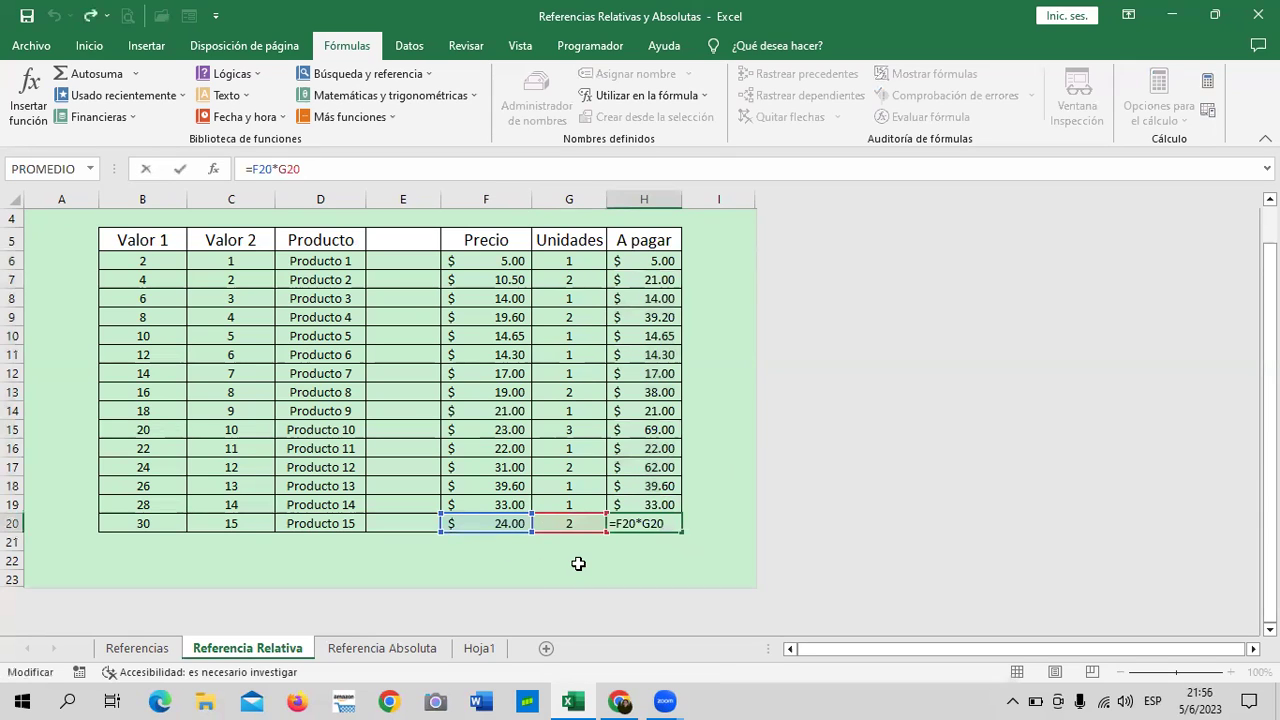
{"action": "left_click", "coordinate": [646, 374]}
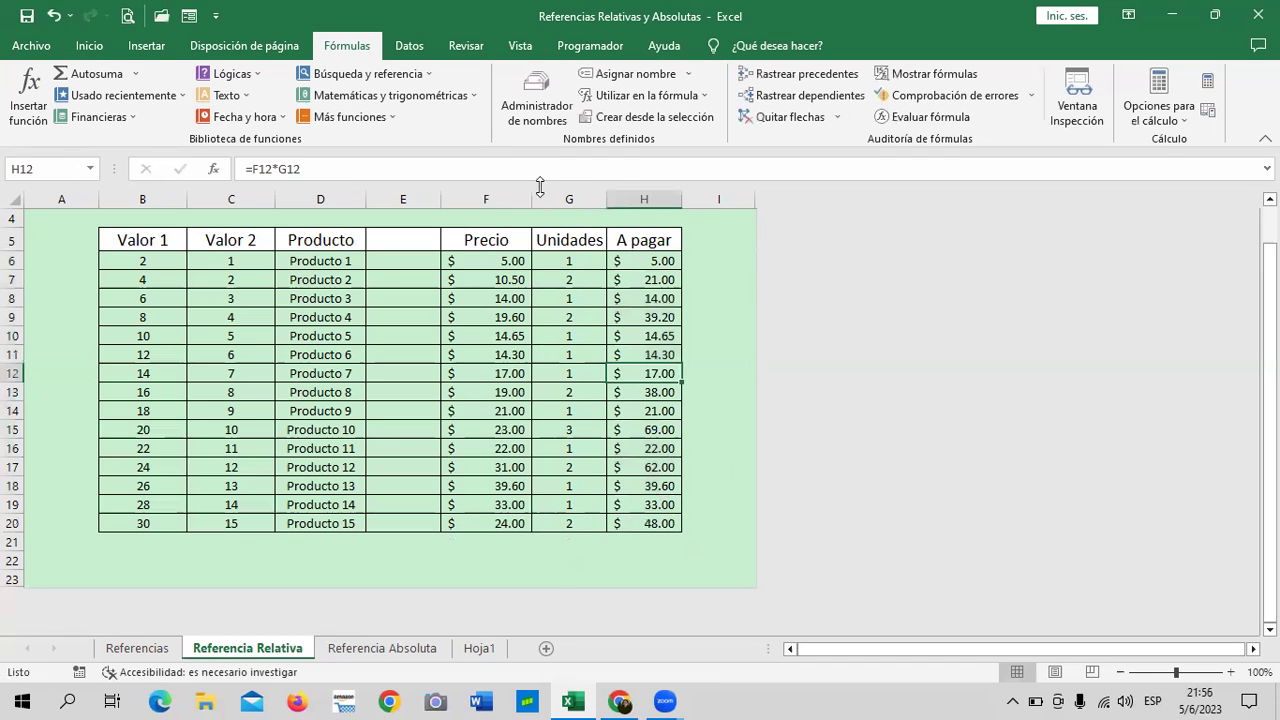
{"action": "left_click", "coordinate": [474, 168]}
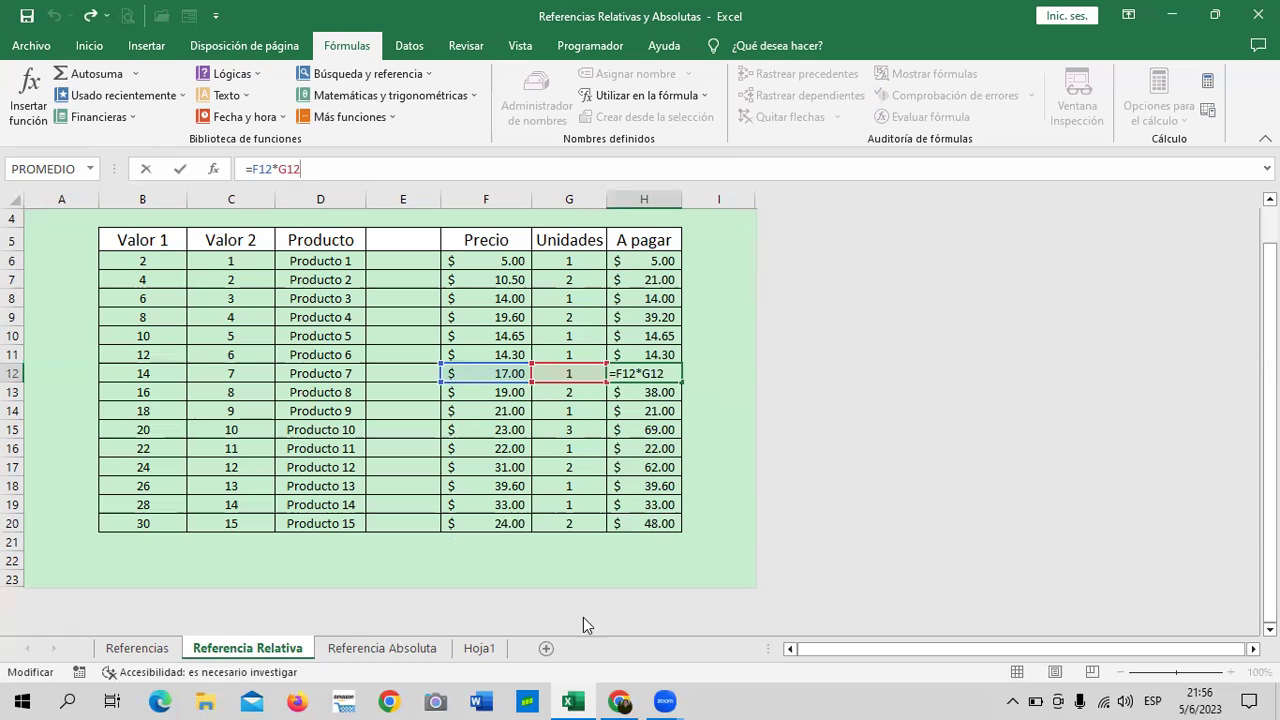
{"action": "left_click", "coordinate": [635, 578]}
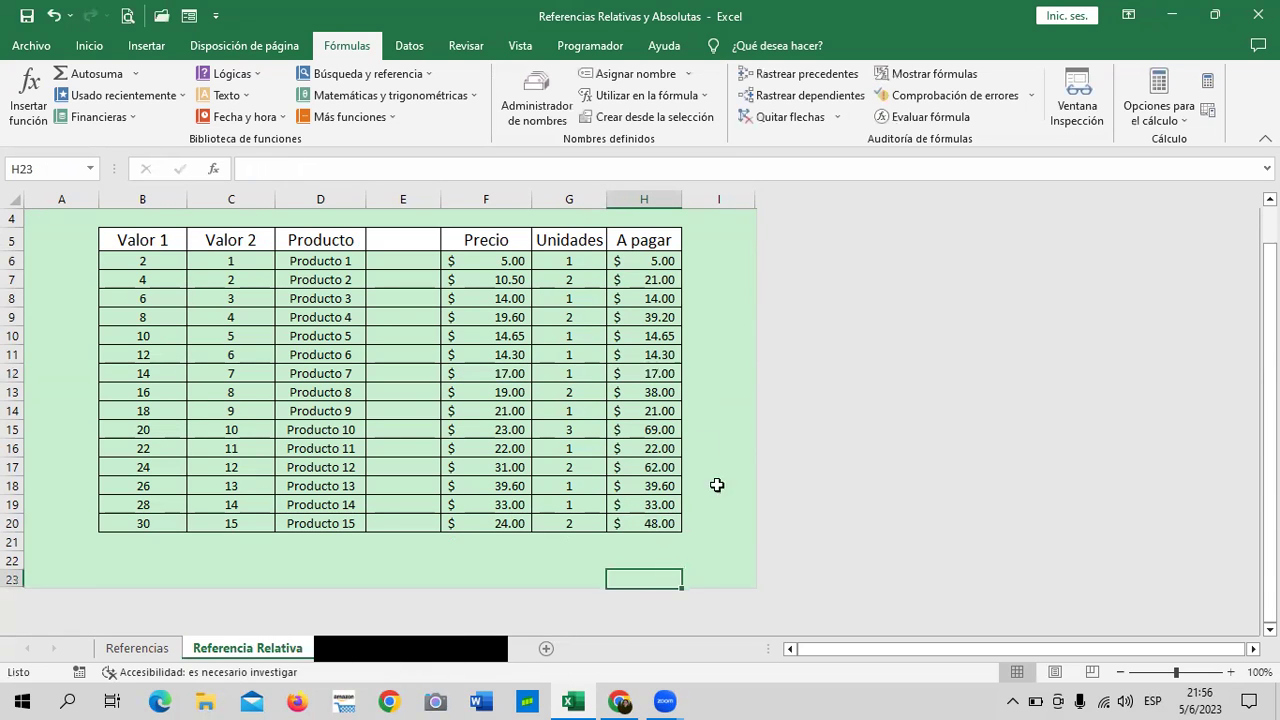
{"action": "left_click", "coordinate": [745, 296]}
Go to the Referencia Absoluta sheet and inspect the existing Valor IVA formulas
{"action": "left_click", "coordinate": [390, 650]}
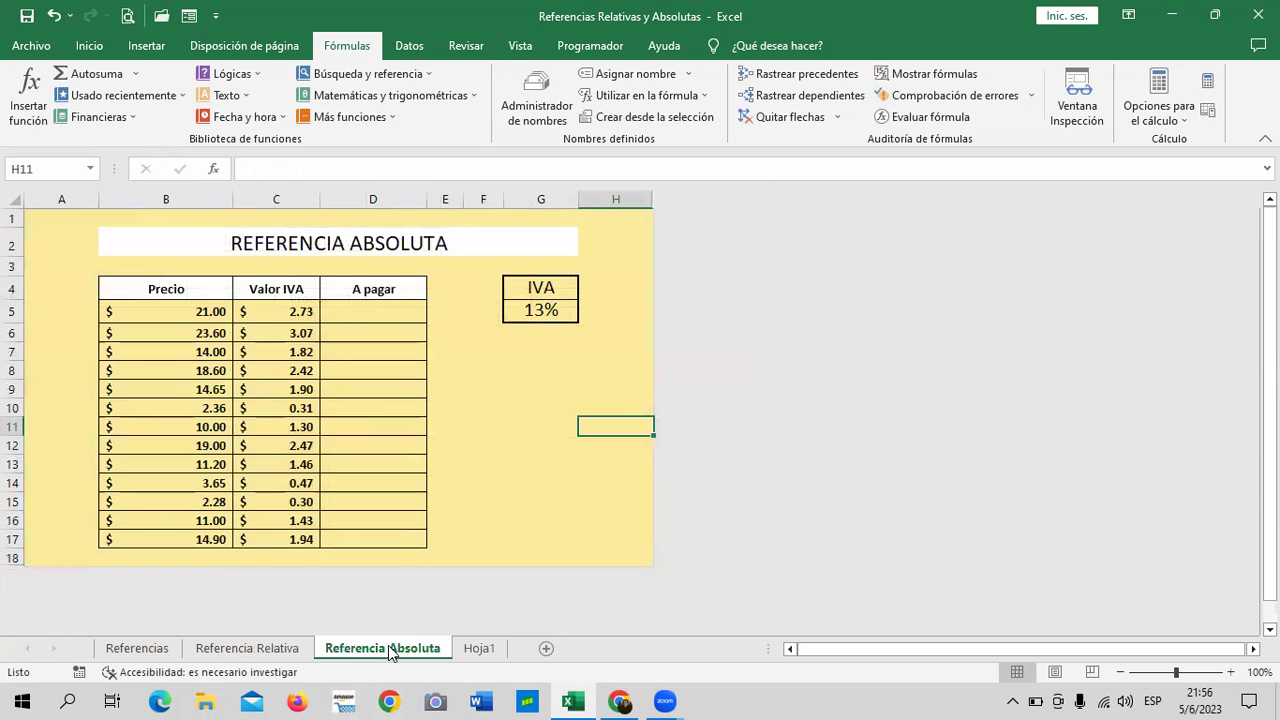
{"action": "left_click", "coordinate": [593, 350]}
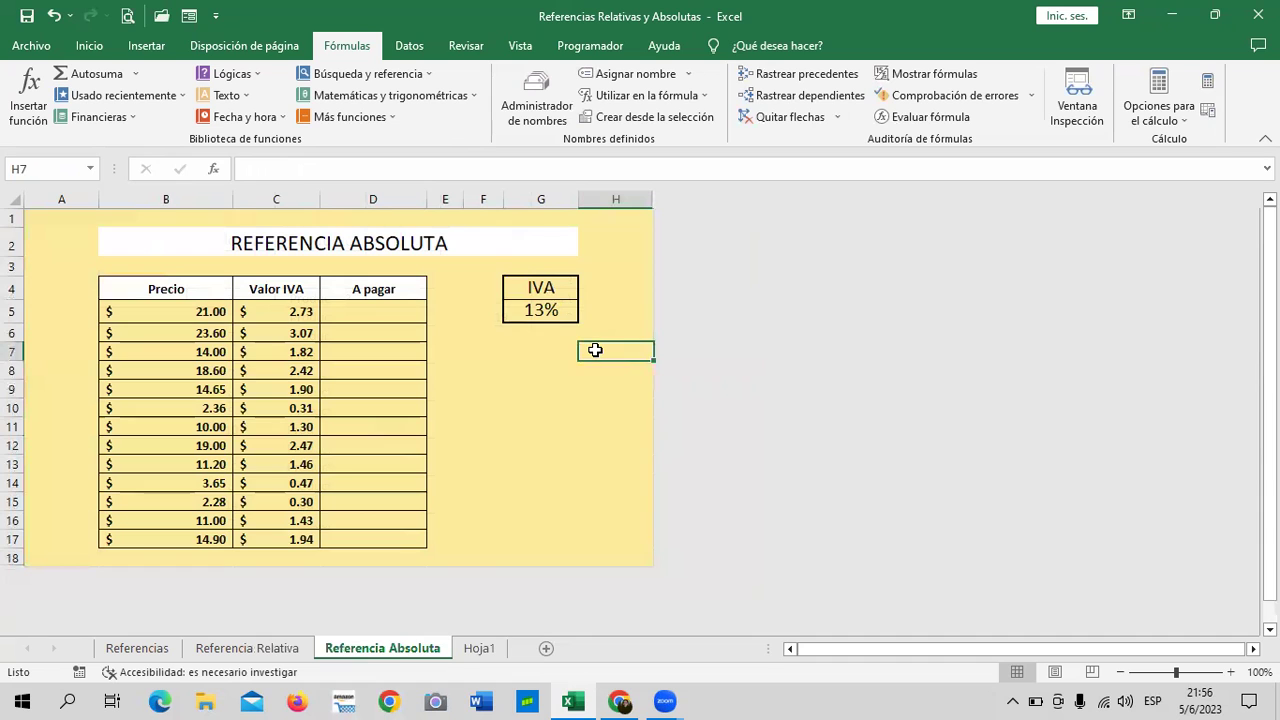
{"action": "left_click", "coordinate": [481, 650]}
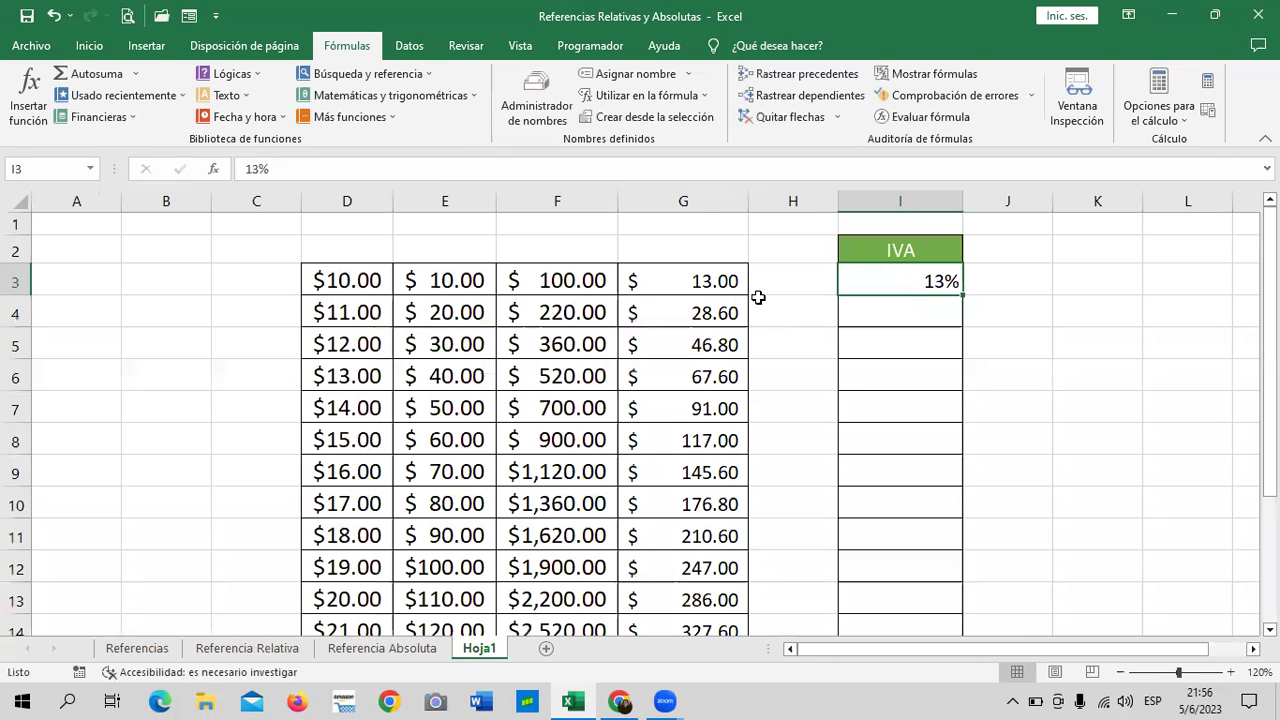
{"action": "left_click", "coordinate": [428, 652]}
{"action": "left_click", "coordinate": [550, 370]}
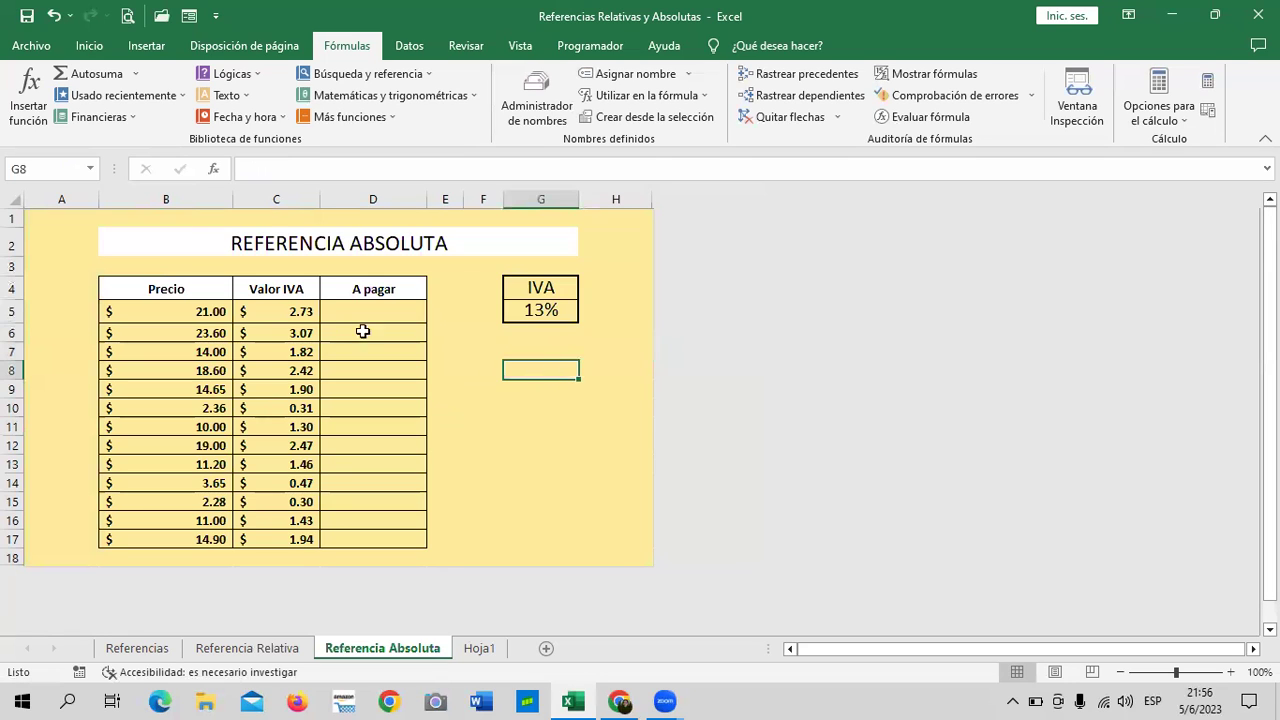
{"action": "left_click", "coordinate": [223, 314]}
{"action": "left_click", "coordinate": [285, 312]}
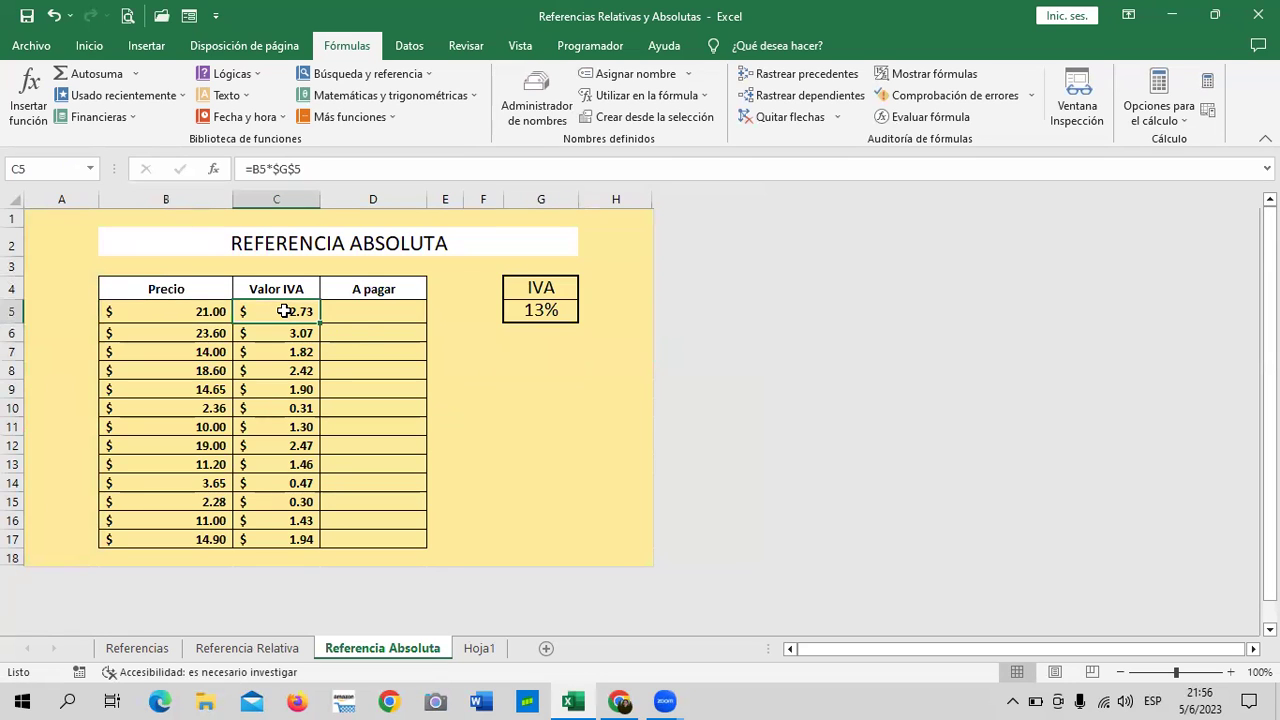
{"action": "left_click", "coordinate": [285, 330]}
{"action": "left_click", "coordinate": [300, 445]}
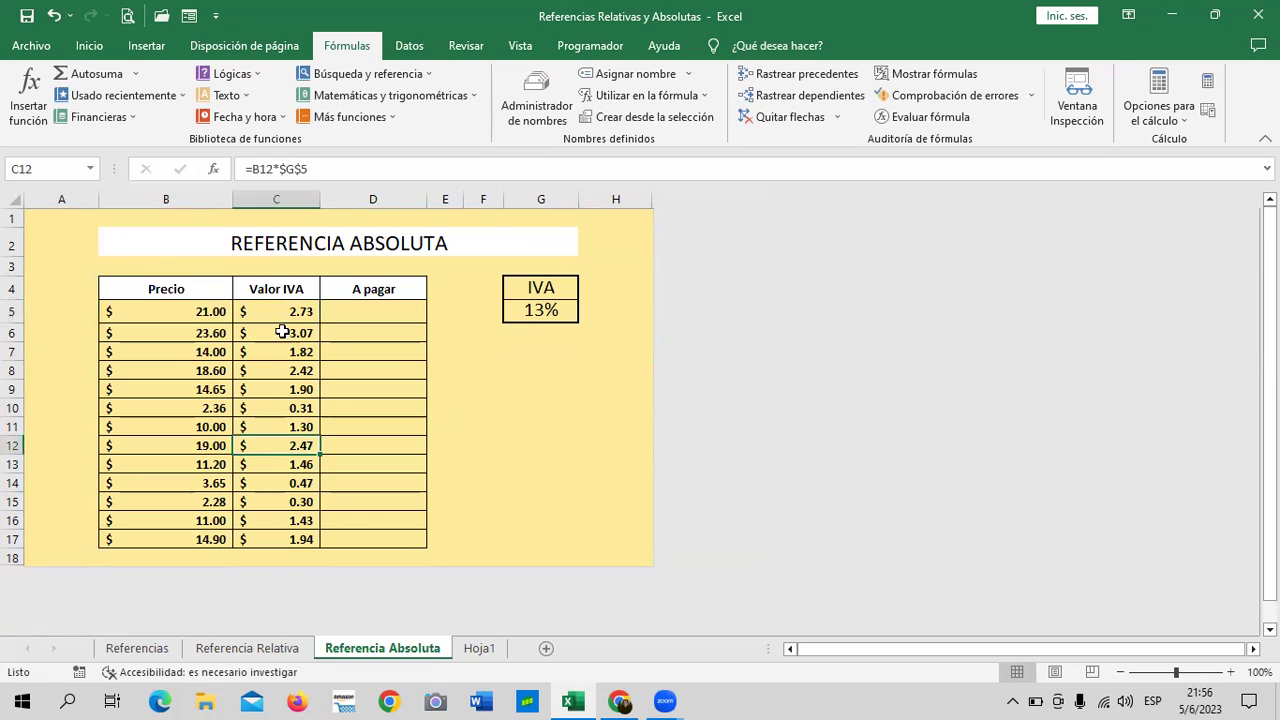
Delete the Valor IVA amounts in C5:C17
{"action": "left_click_drag", "start_coordinate": [281, 310], "coordinate": [288, 539]}
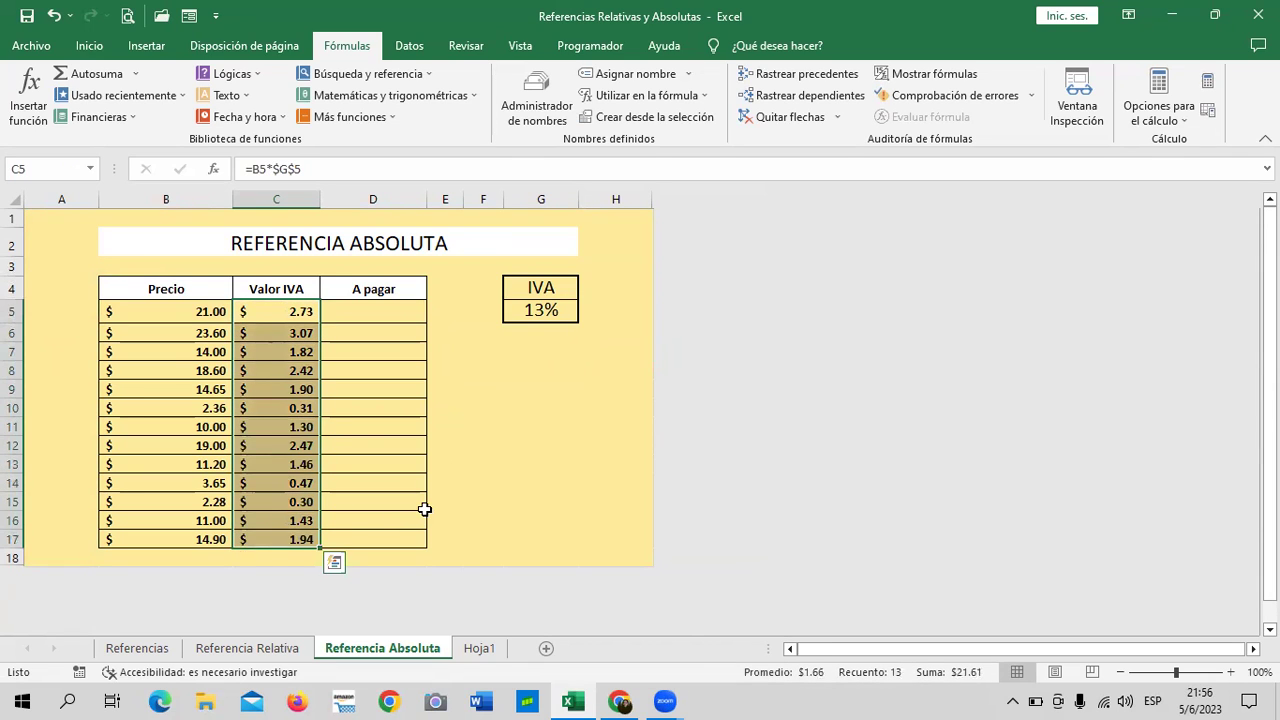
{"action": "key", "text": "Delete"}
{"action": "left_click", "coordinate": [517, 448]}
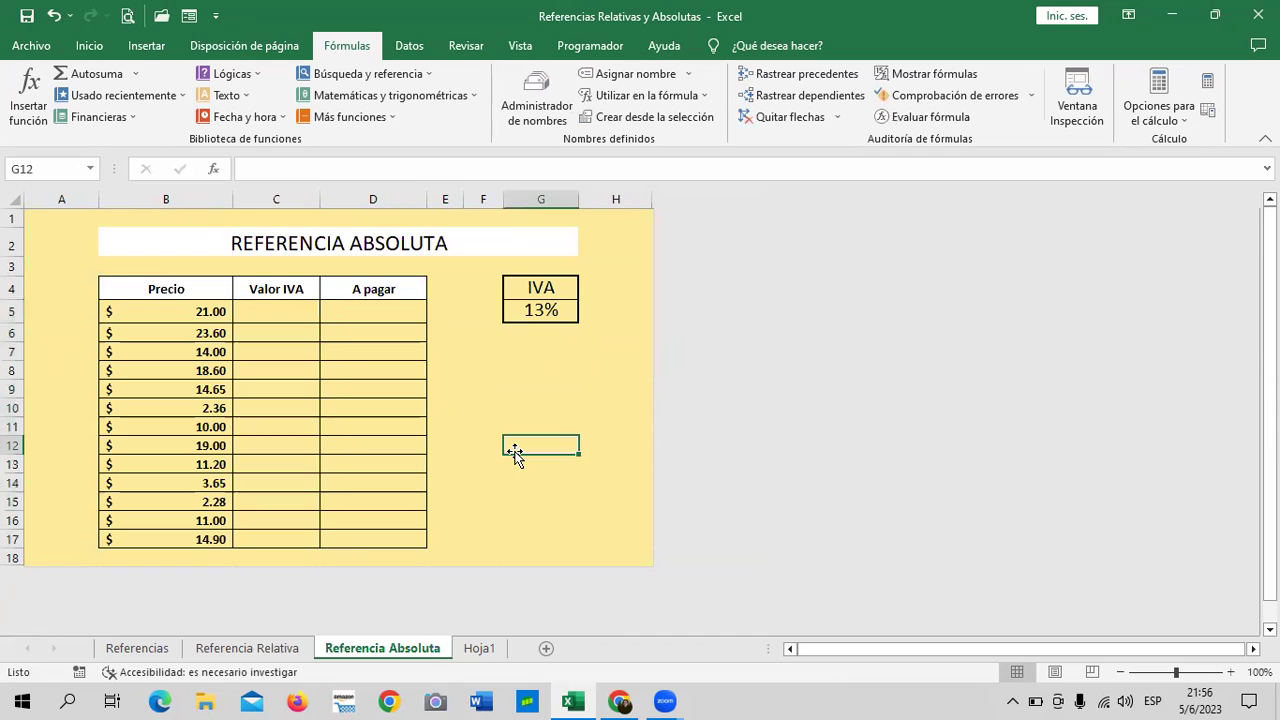
{"action": "left_click", "coordinate": [204, 311]}
{"action": "left_click", "coordinate": [278, 307]}
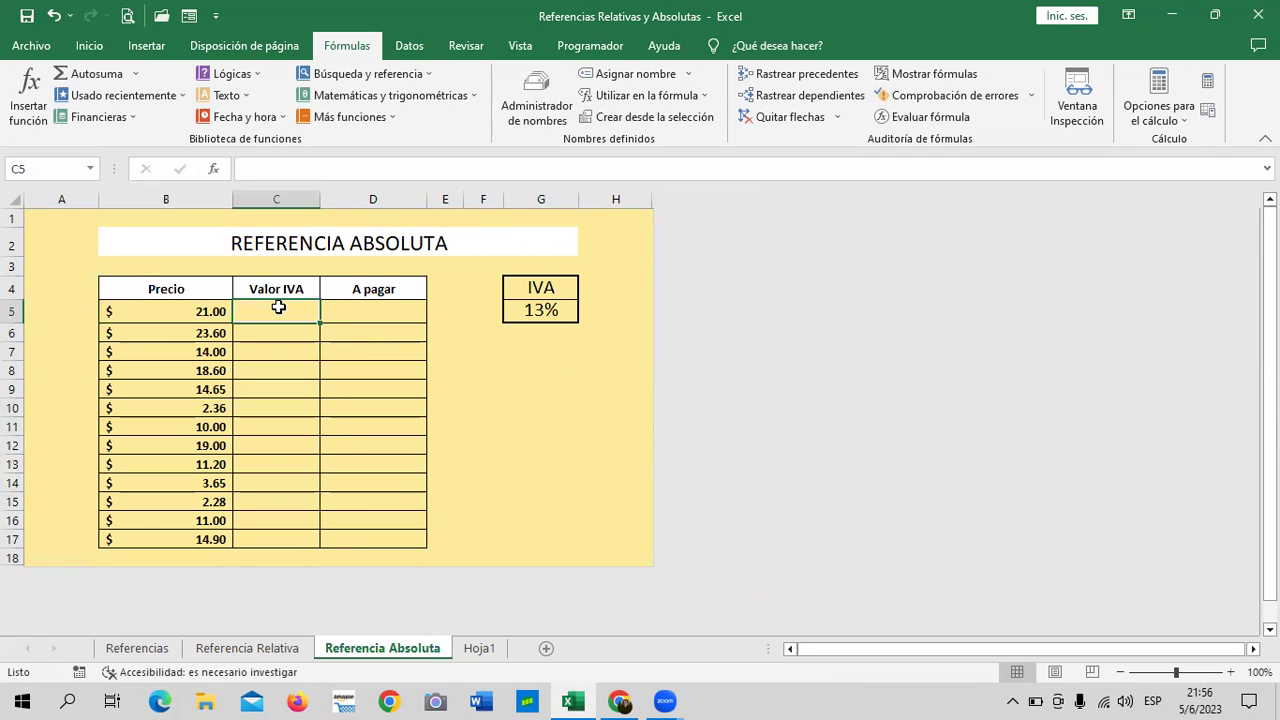
Touch up the Valor IVA header text in C4 and note the 13% IVA rate
{"action": "left_click", "coordinate": [265, 288]}
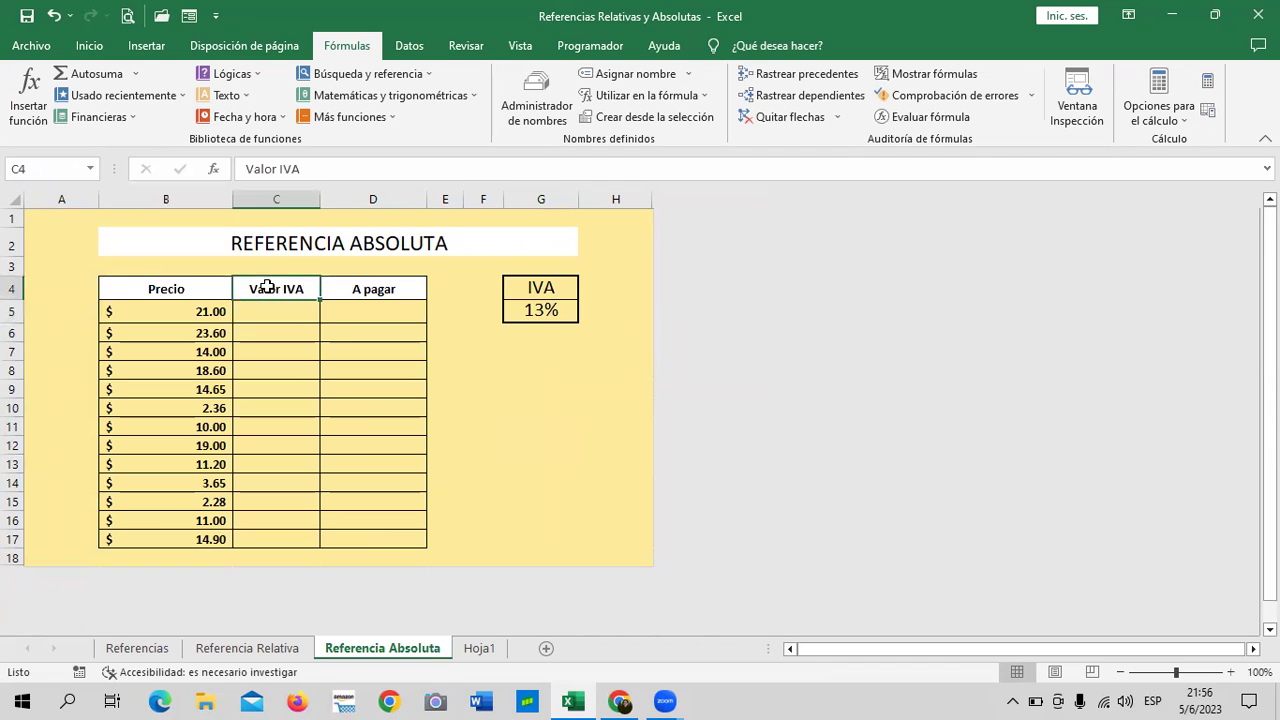
{"action": "left_click", "coordinate": [273, 169]}
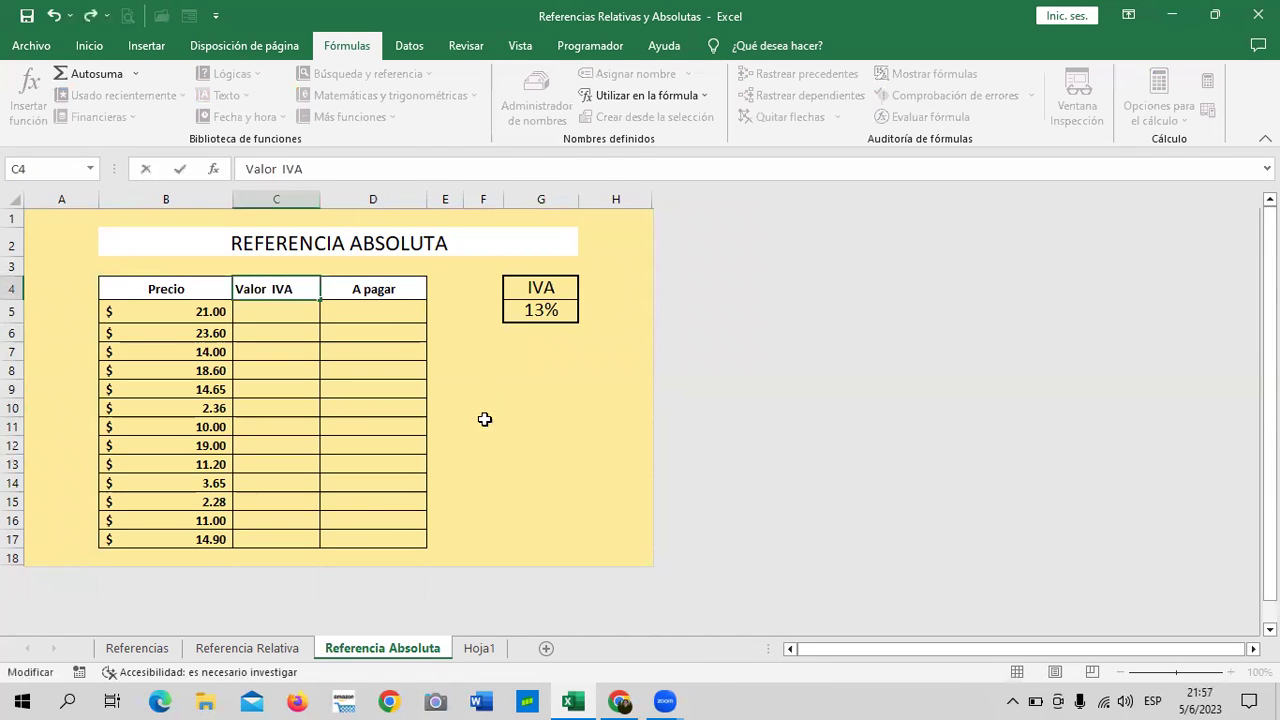
{"action": "left_click", "coordinate": [261, 311]}
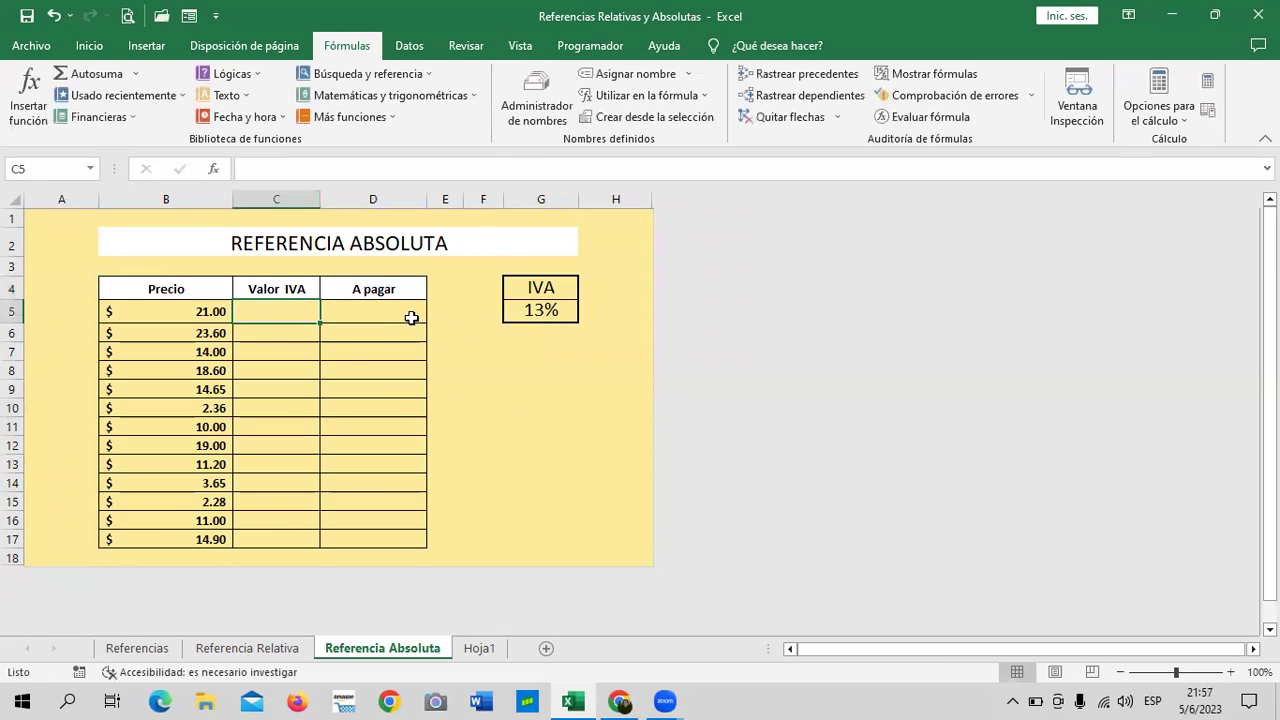
{"action": "left_click", "coordinate": [177, 311]}
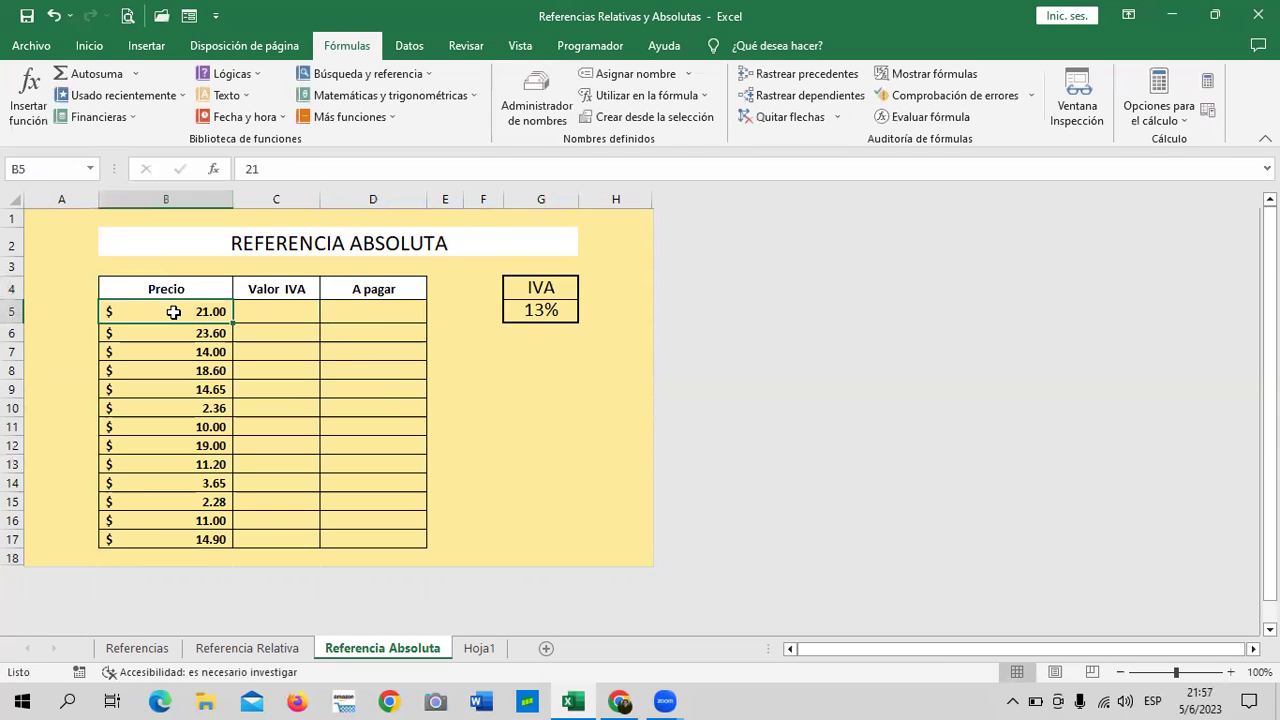
{"action": "left_click", "coordinate": [553, 311]}
{"action": "left_click", "coordinate": [580, 378]}
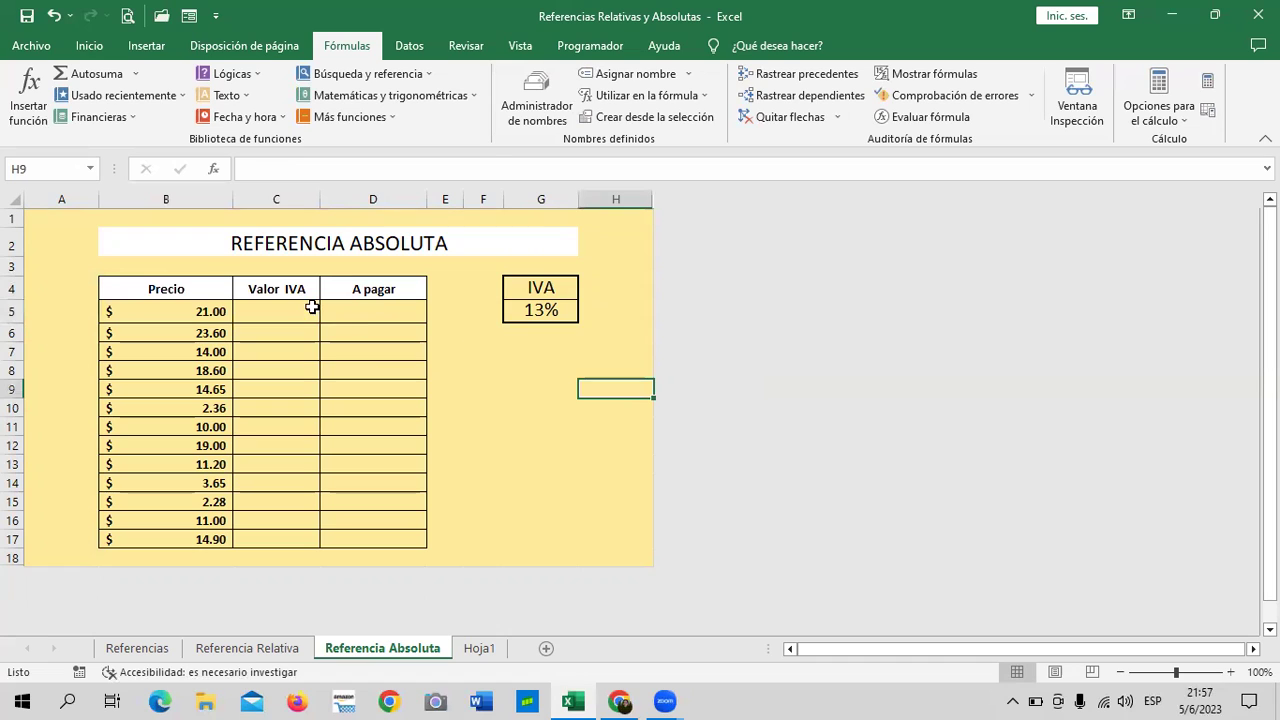
{"action": "left_click", "coordinate": [259, 304]}
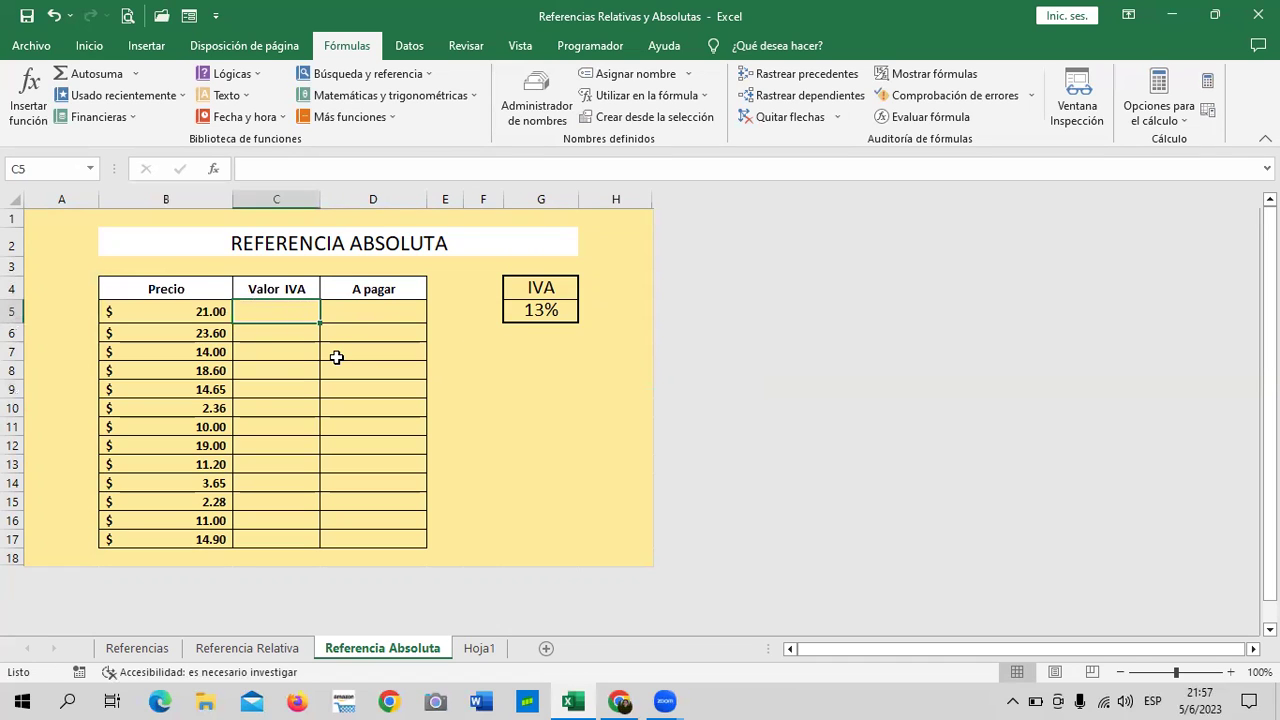
Enter =B5*G$5 in C5, locking the row of the 13% rate in G5
{"action": "type", "text": "="}
{"action": "left_click", "coordinate": [189, 311]}
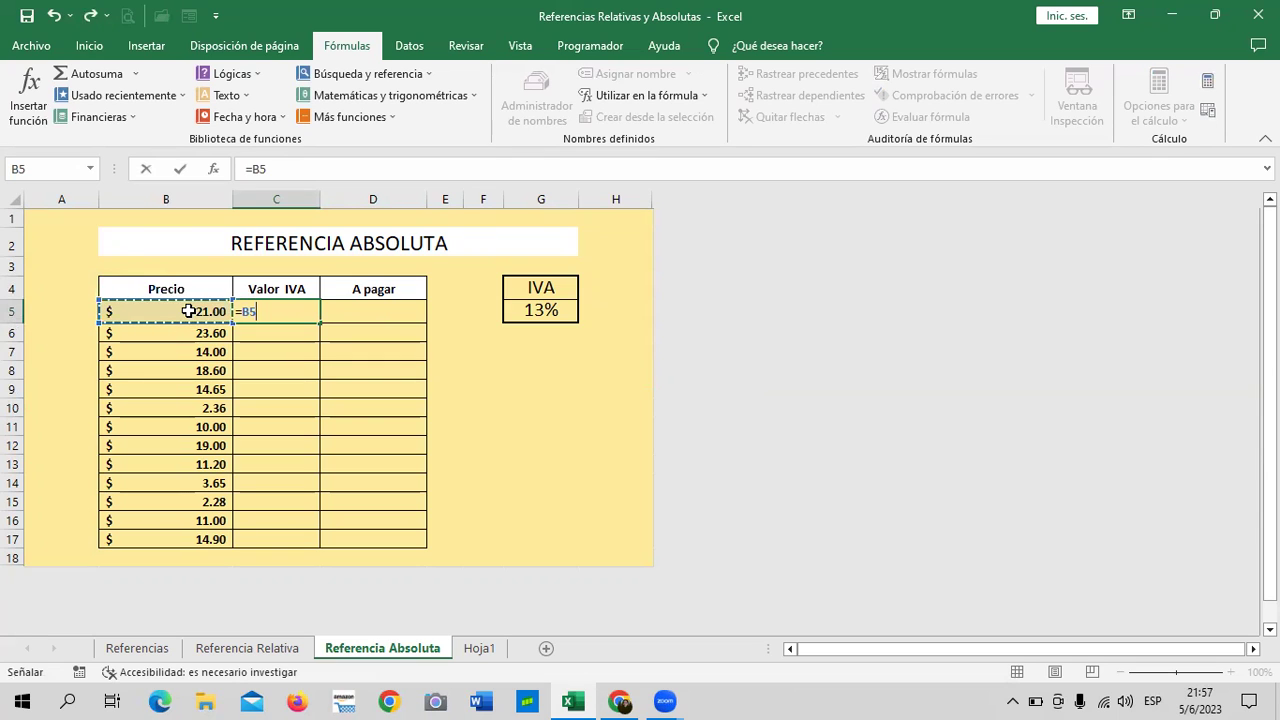
{"action": "type", "text": "*"}
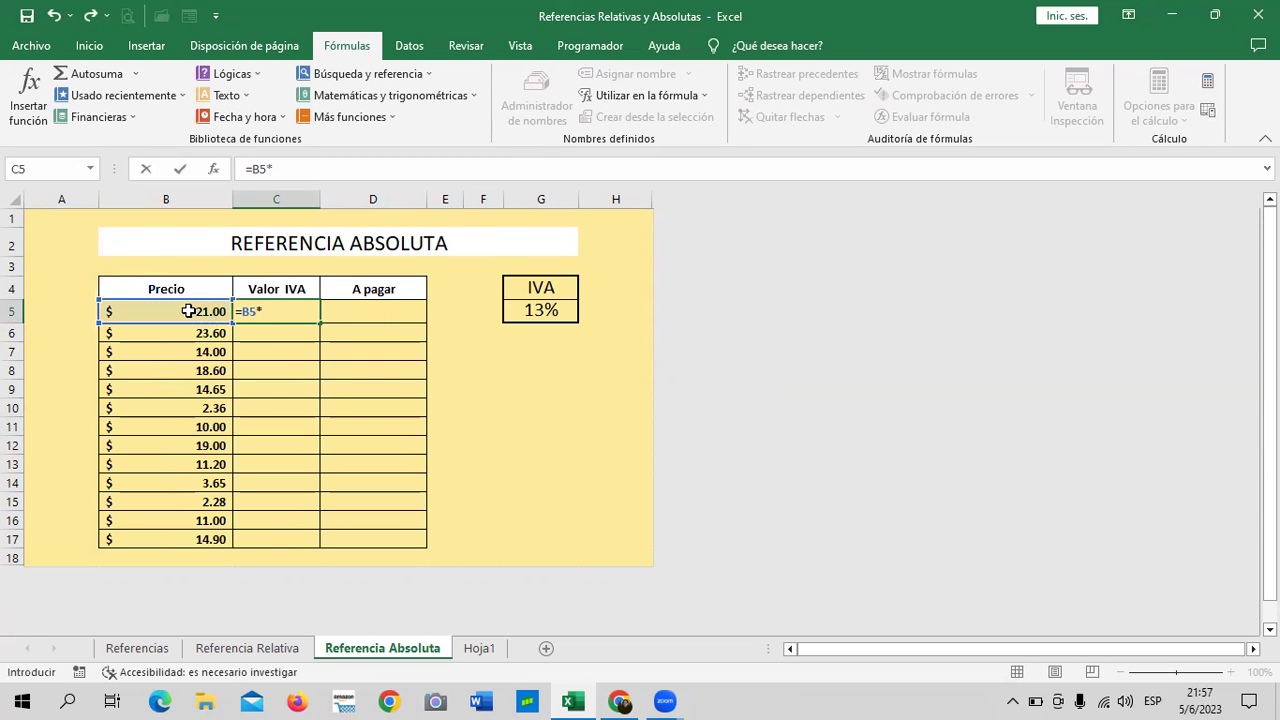
{"action": "left_click", "coordinate": [552, 310]}
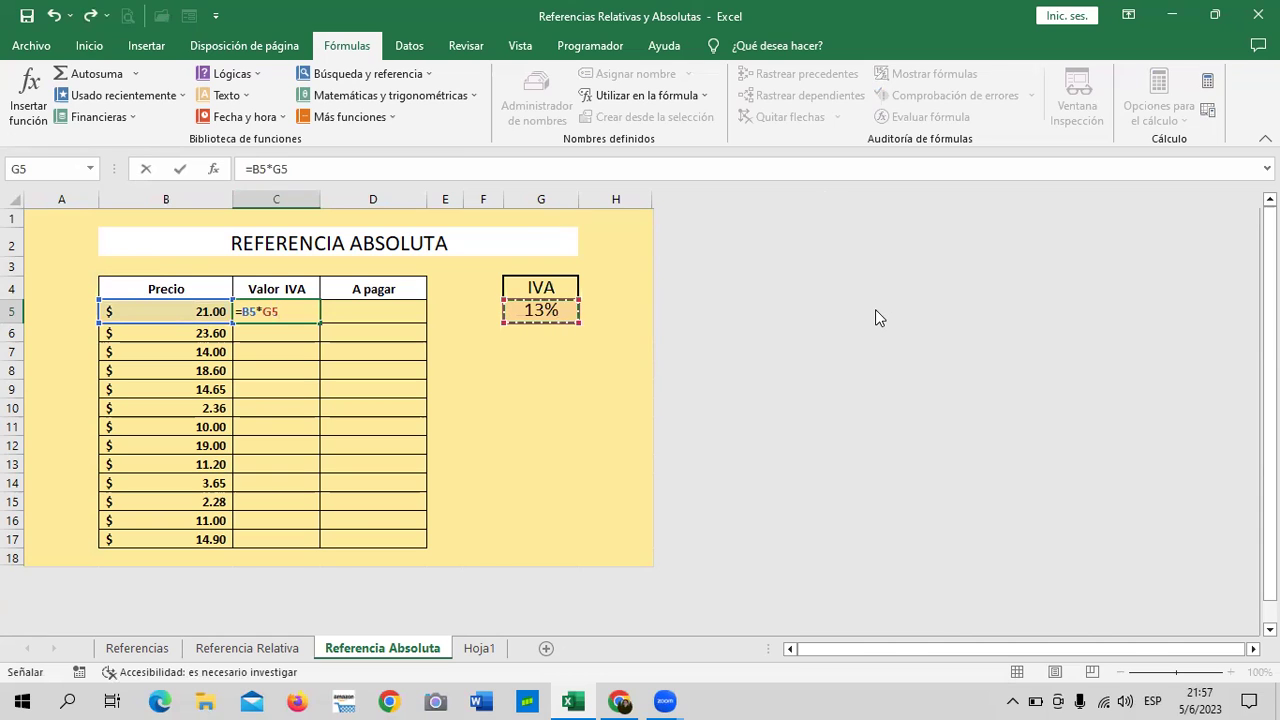
{"action": "left_click", "coordinate": [296, 168]}
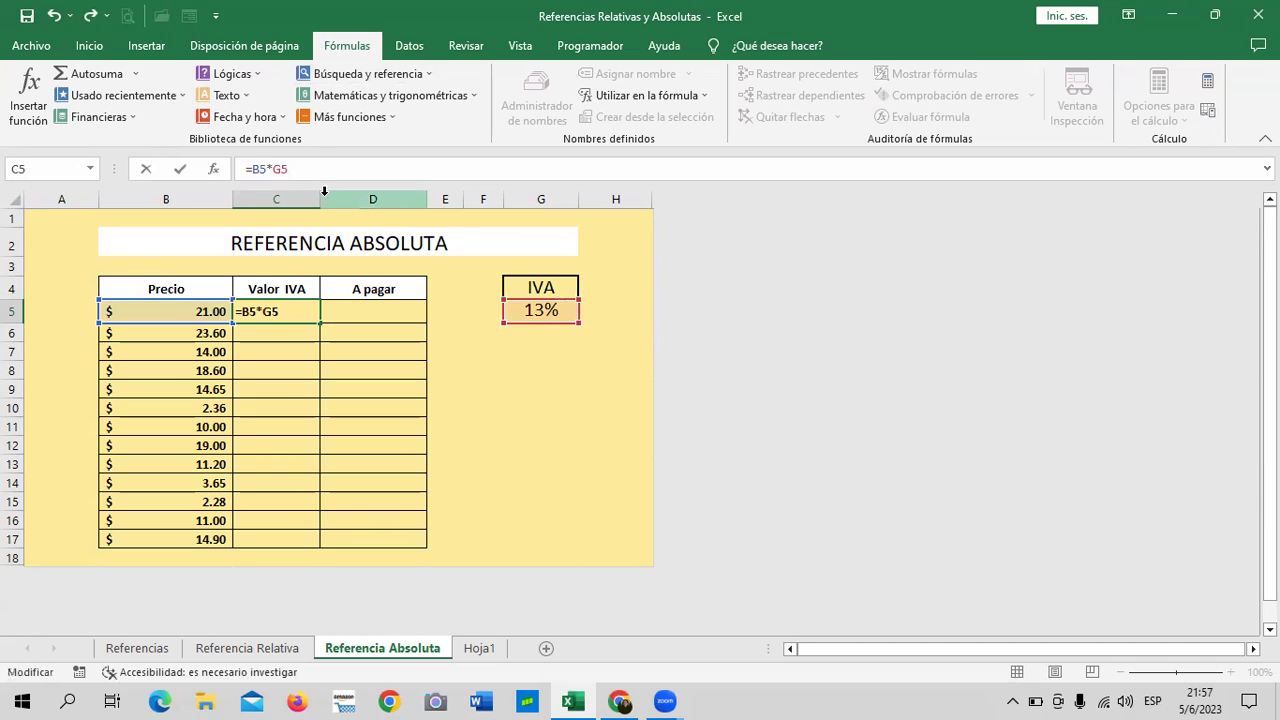
{"action": "type", "text": "$"}
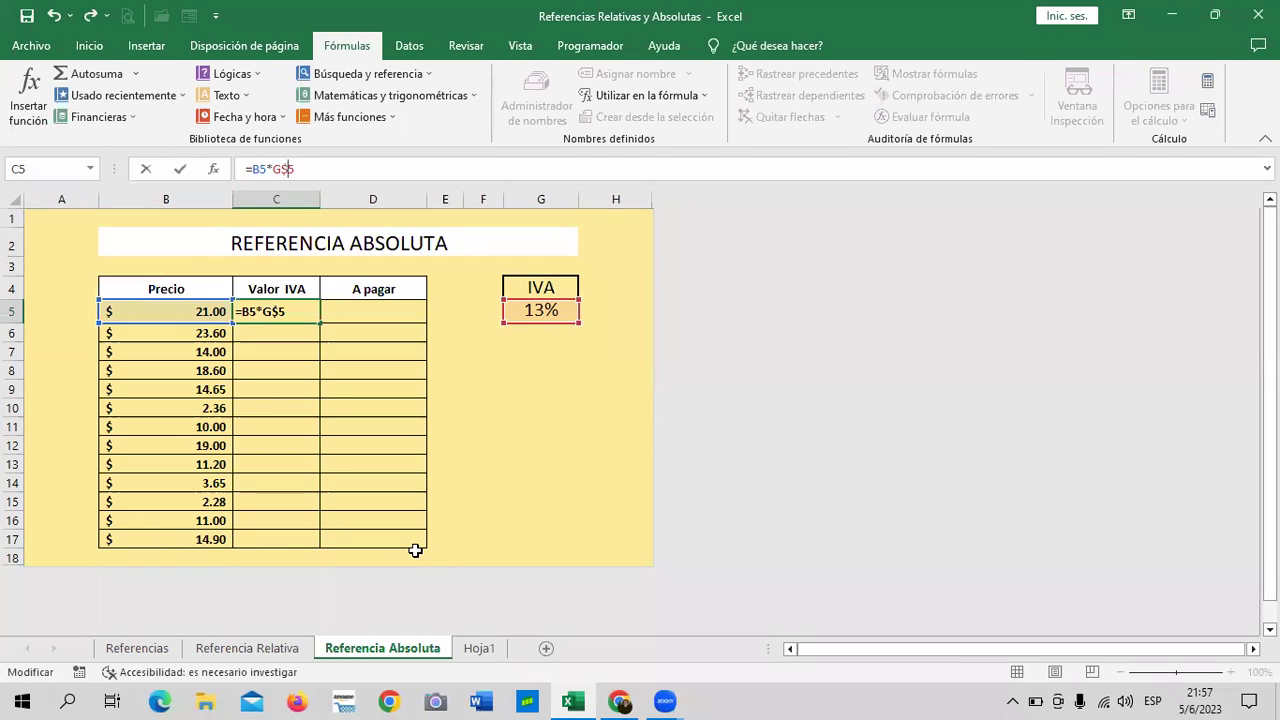
{"action": "key", "text": "Return"}
Fill the IVA formula down to C17 and check the copies in C14 and C5
{"action": "left_click", "coordinate": [298, 305]}
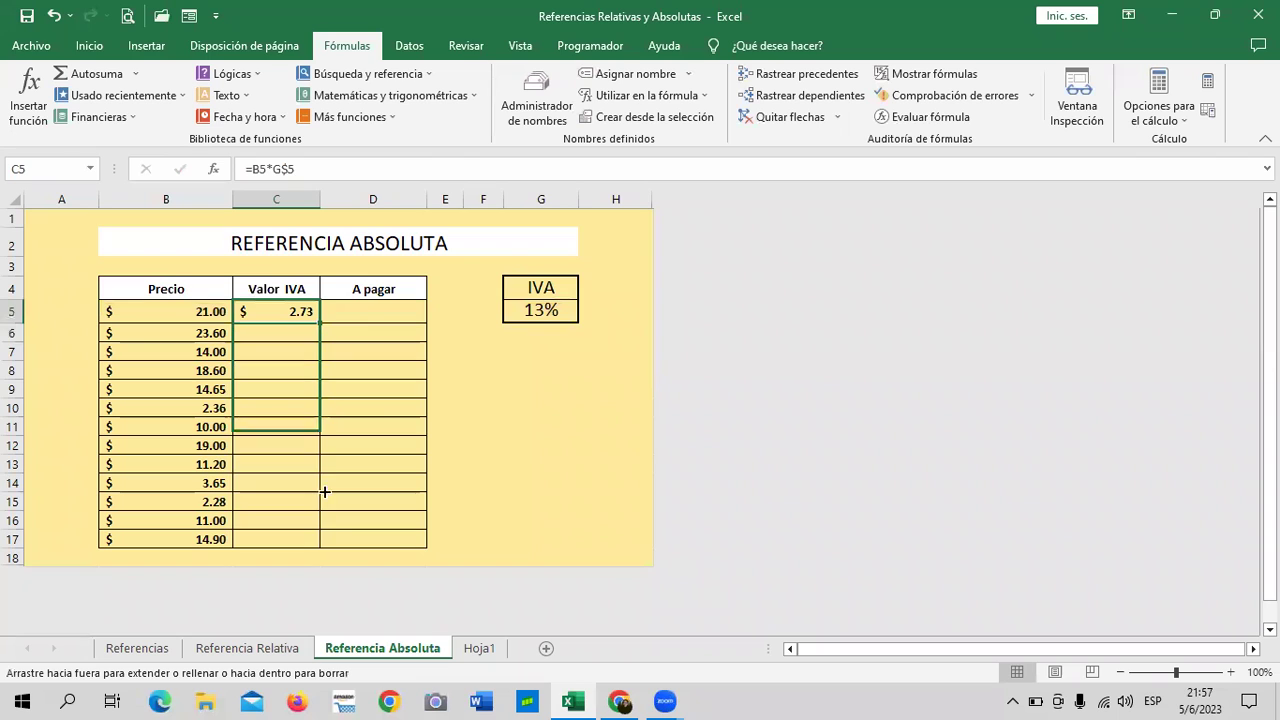
{"action": "left_click_drag", "start_coordinate": [319, 322], "coordinate": [322, 540]}
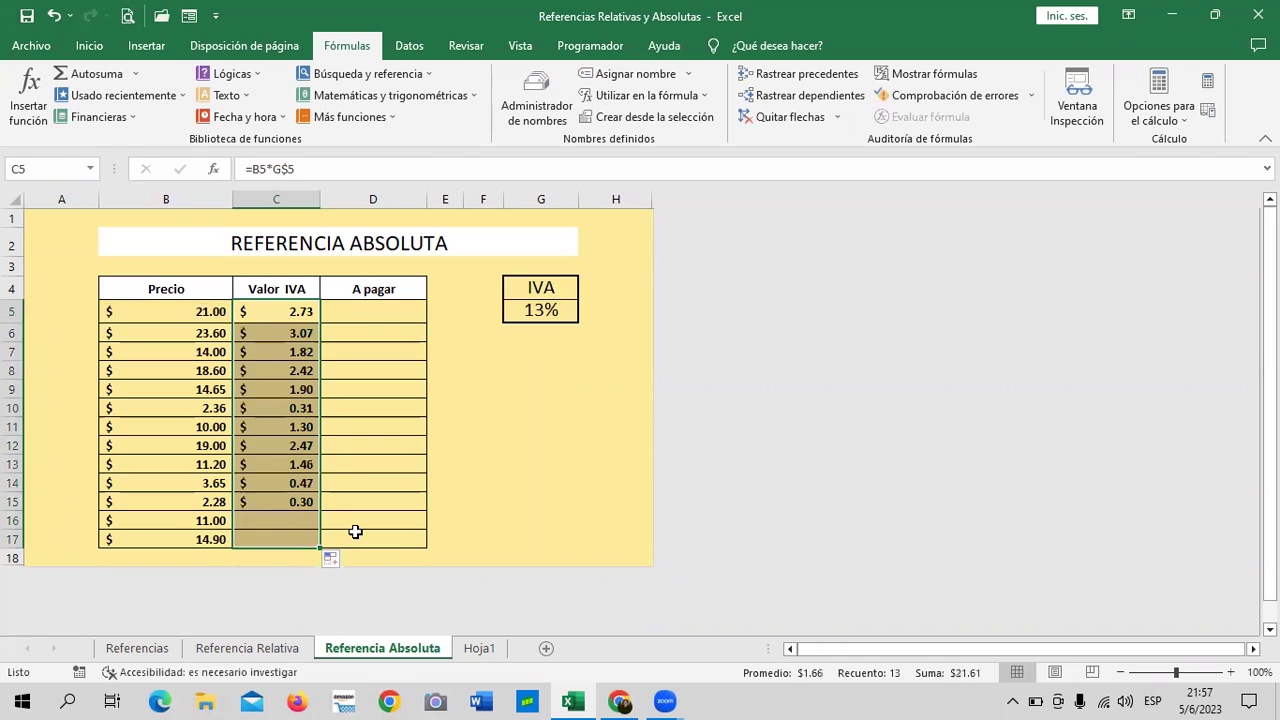
{"action": "left_click", "coordinate": [477, 498]}
{"action": "left_click", "coordinate": [289, 483]}
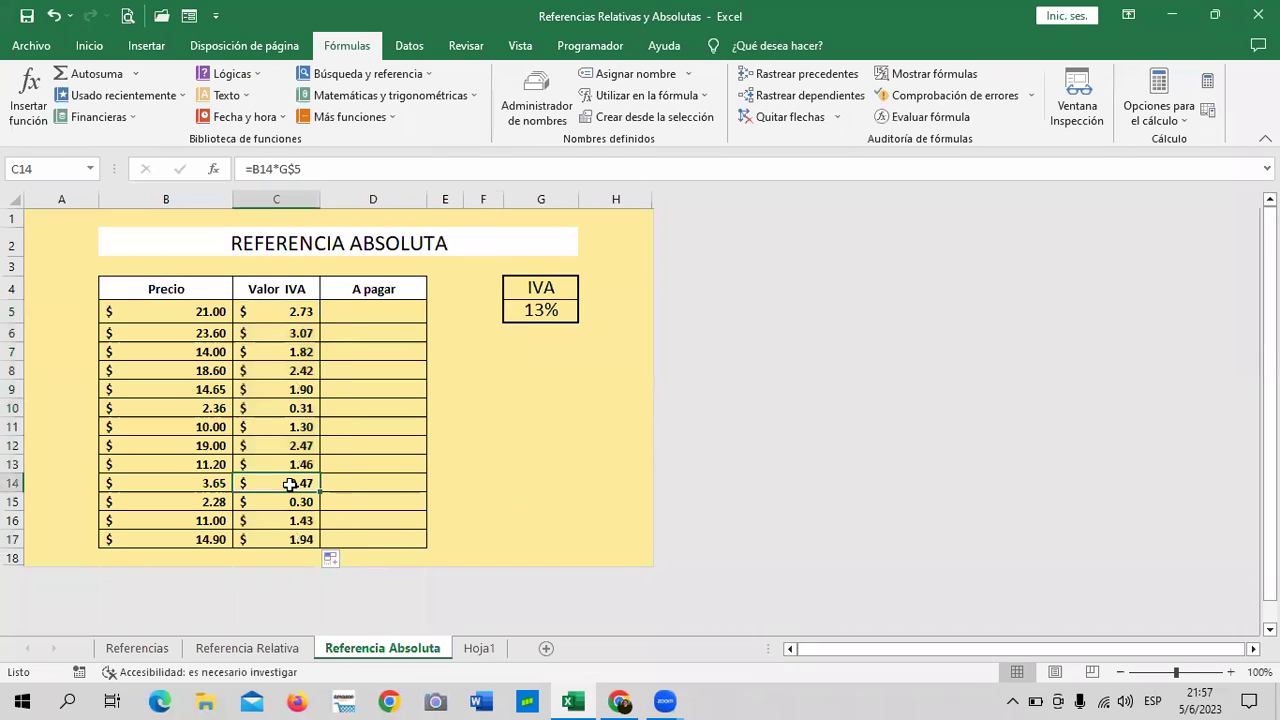
{"action": "left_click", "coordinate": [277, 315]}
{"action": "left_click", "coordinate": [396, 534]}
{"action": "left_click", "coordinate": [369, 305]}
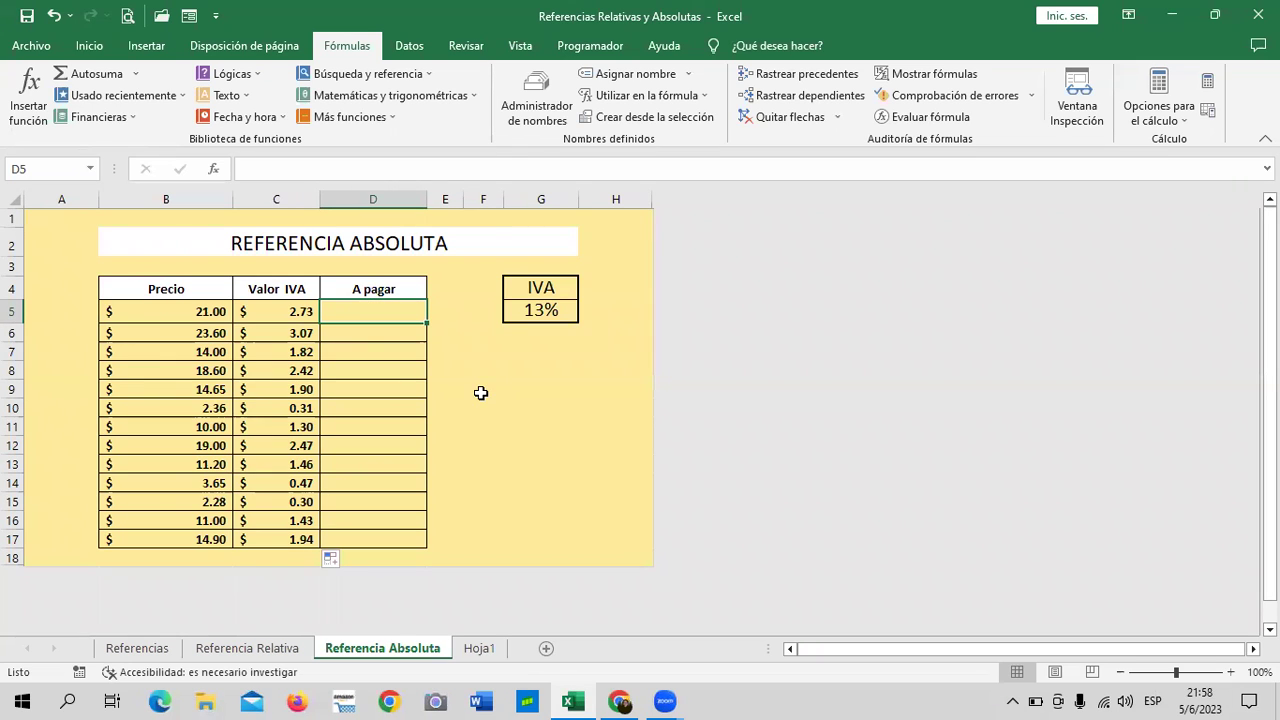
Enter =B5+C5 in D5 and fill it down to D17
{"action": "type", "text": "?"}
{"action": "key", "text": "BackSpace"}
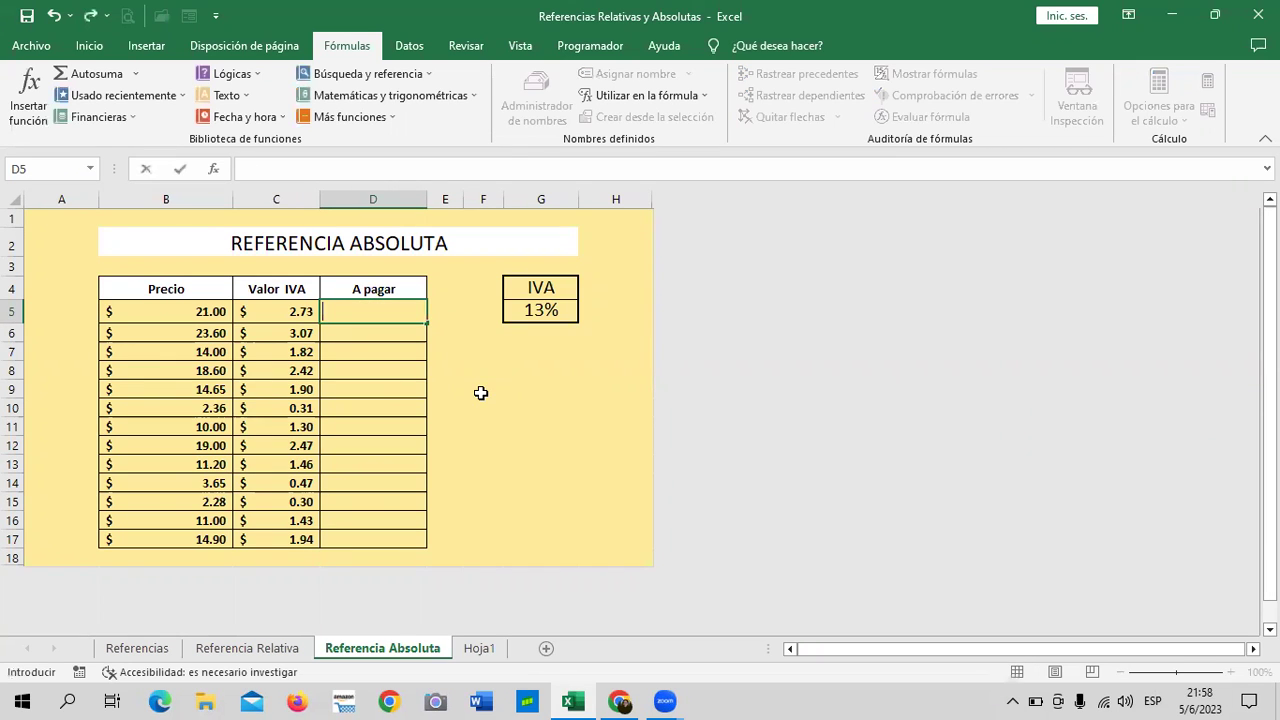
{"action": "type", "text": "="}
{"action": "left_click", "coordinate": [205, 311]}
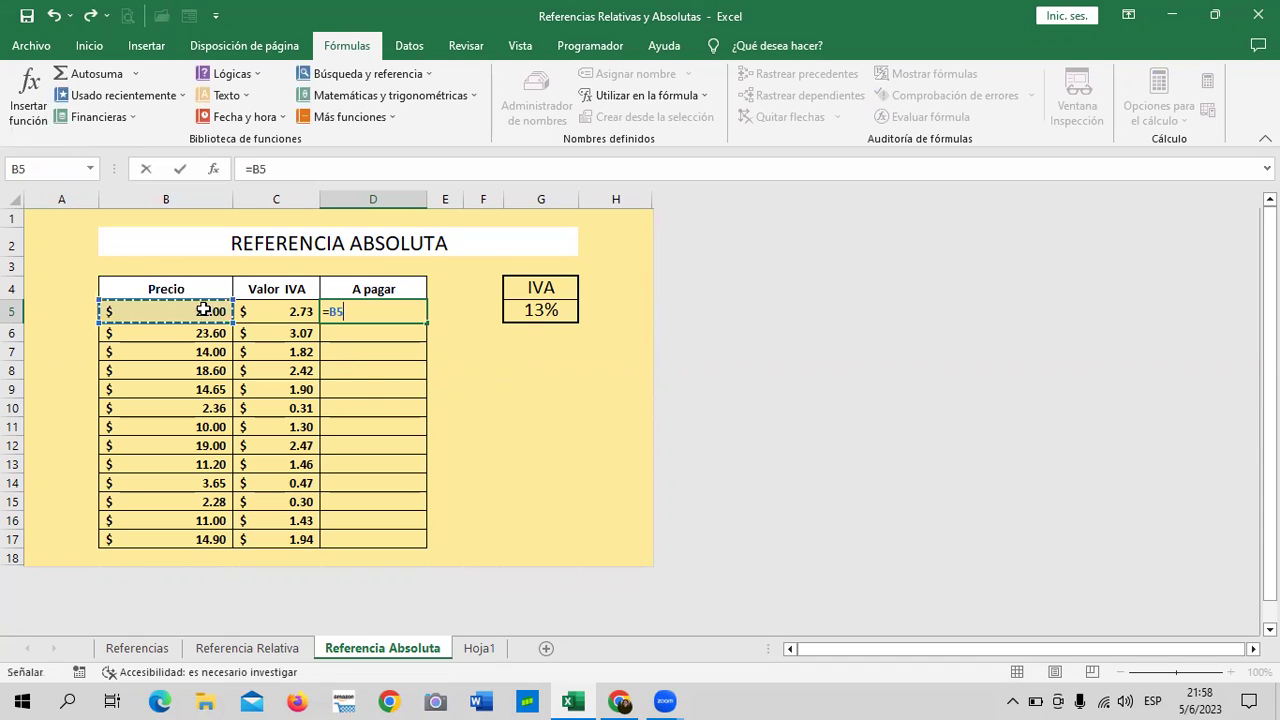
{"action": "type", "text": "+"}
{"action": "left_click", "coordinate": [277, 311]}
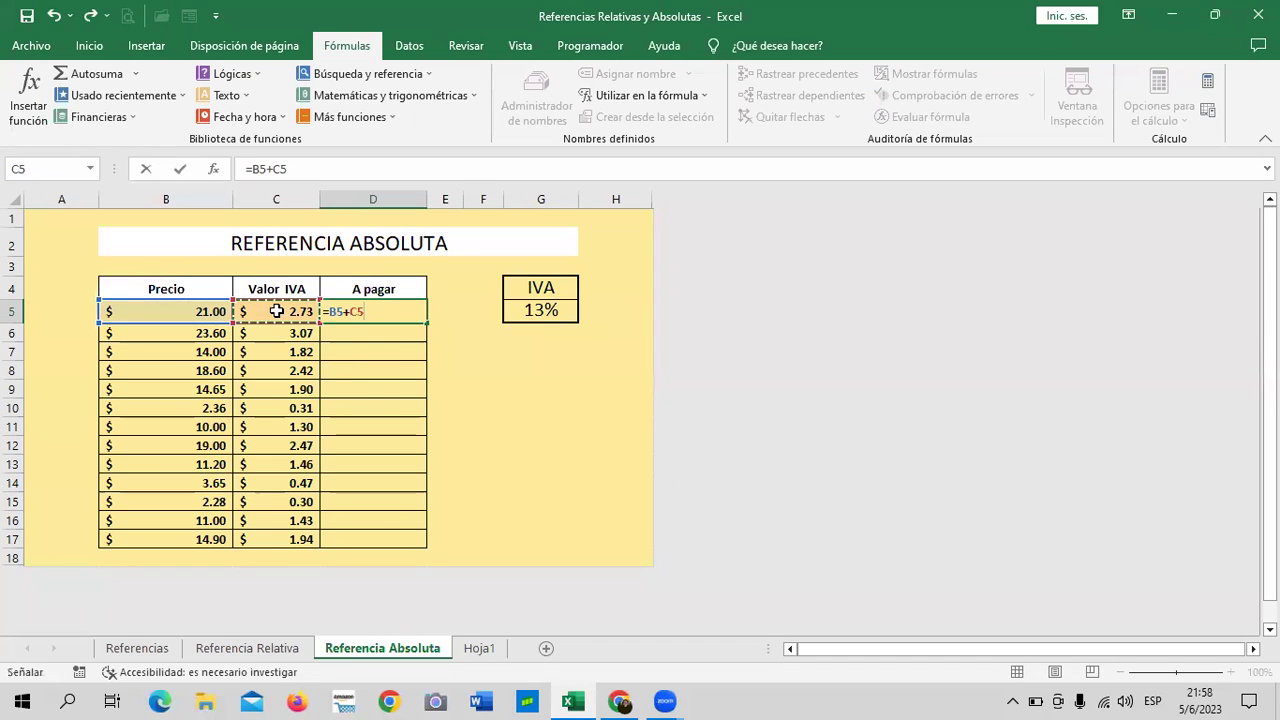
{"action": "key", "text": "Return"}
{"action": "left_click", "coordinate": [340, 308]}
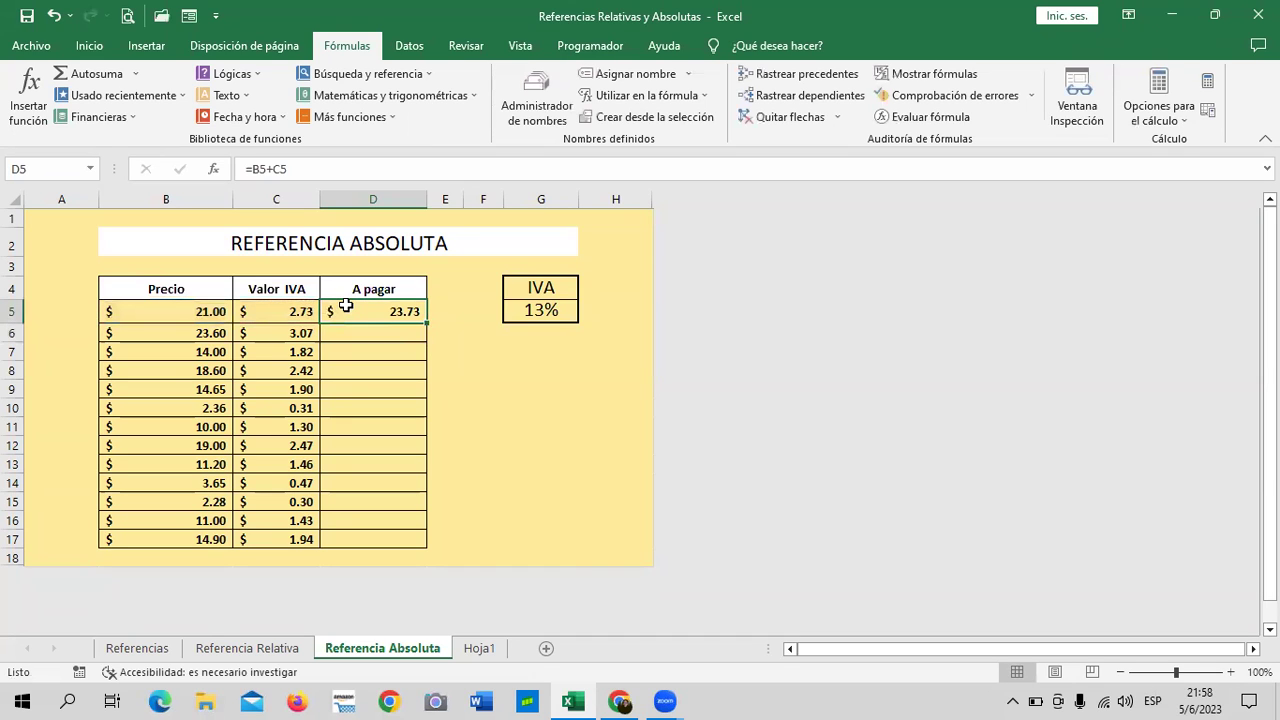
{"action": "left_click_drag", "start_coordinate": [428, 322], "coordinate": [428, 552]}
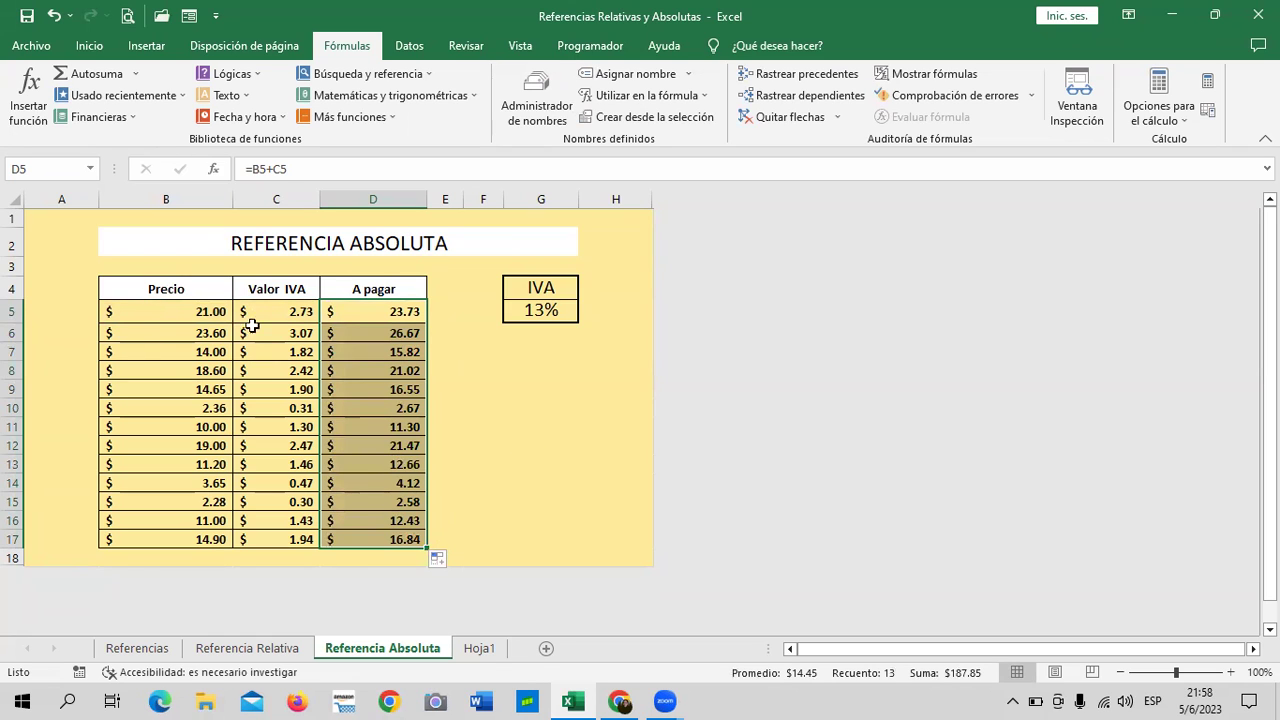
Inspect the copied formulas in D8 and down the Valor IVA column
{"action": "left_click_drag", "start_coordinate": [468, 405], "coordinate": [484, 393]}
{"action": "left_click", "coordinate": [392, 370]}
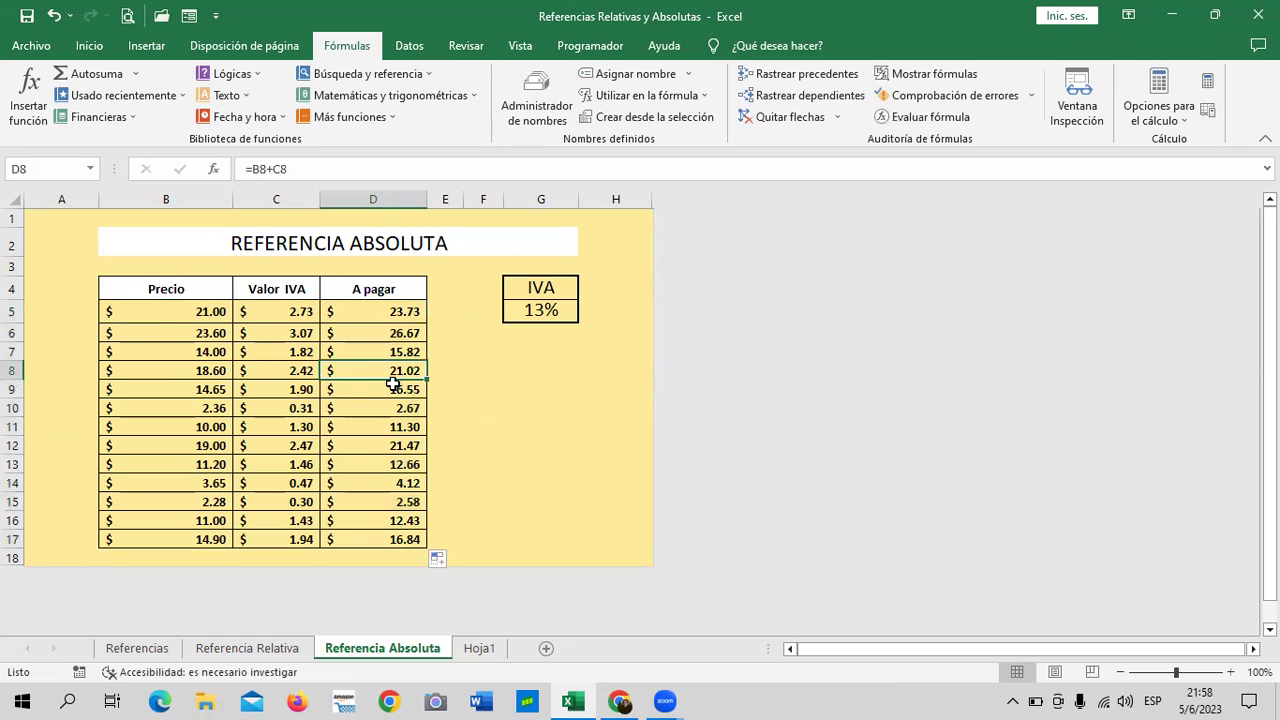
{"action": "left_click", "coordinate": [300, 315]}
{"action": "left_click", "coordinate": [283, 463]}
{"action": "left_click", "coordinate": [285, 540]}
{"action": "left_click", "coordinate": [303, 350]}
{"action": "left_click", "coordinate": [493, 369]}
{"action": "left_click", "coordinate": [284, 311]}
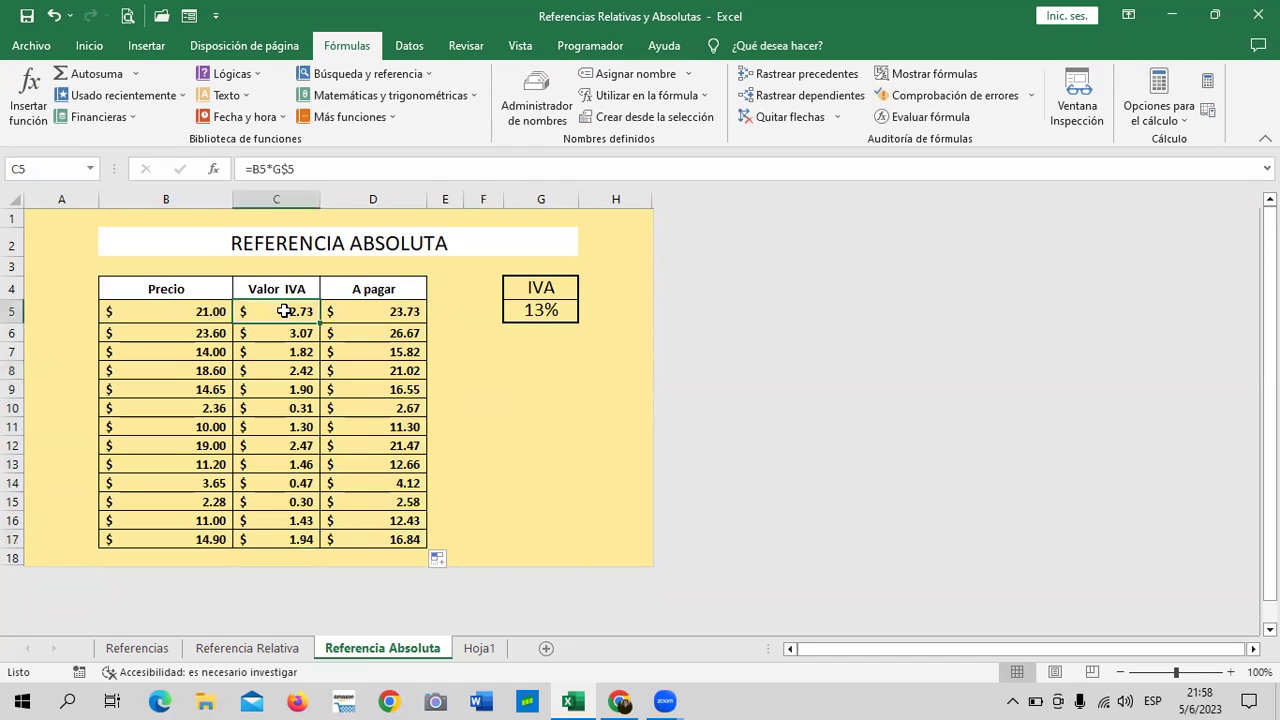
Widen the Valor IVA column and clear its values in C5:C17
{"action": "left_click_drag", "start_coordinate": [321, 200], "coordinate": [358, 224]}
{"action": "left_click", "coordinate": [566, 425]}
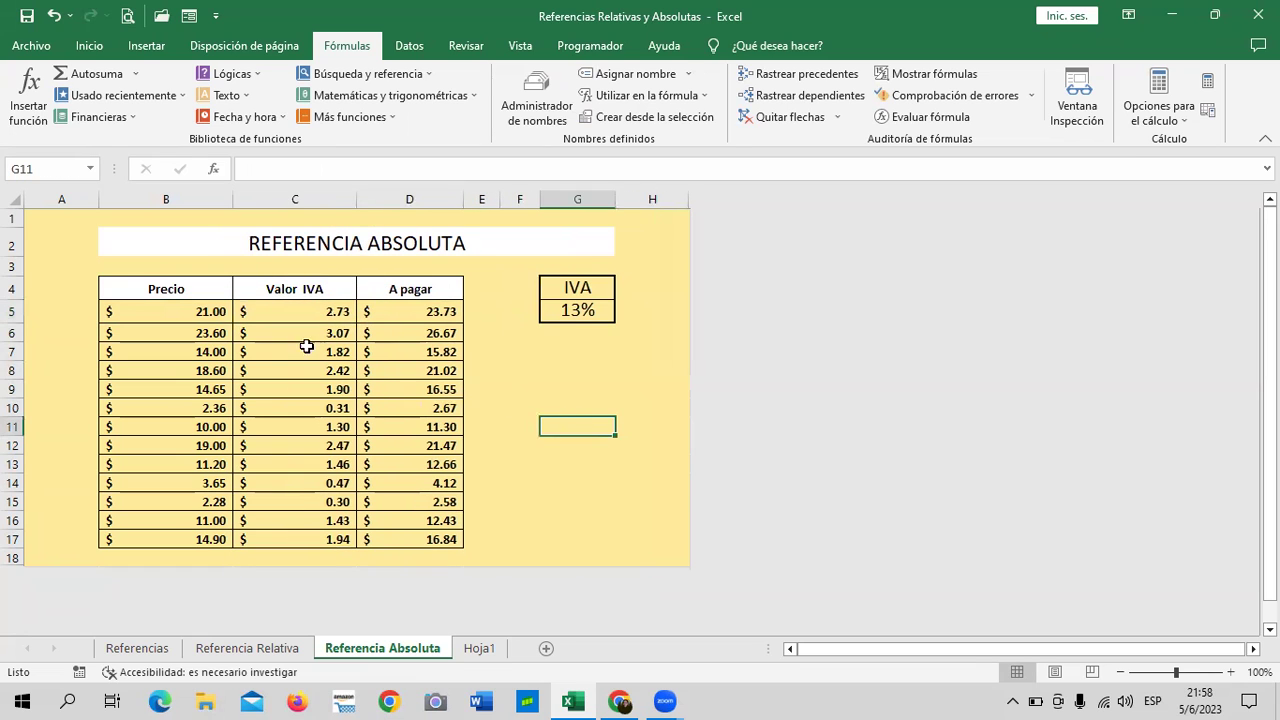
{"action": "left_click_drag", "start_coordinate": [320, 316], "coordinate": [330, 480]}
{"action": "left_click", "coordinate": [560, 389]}
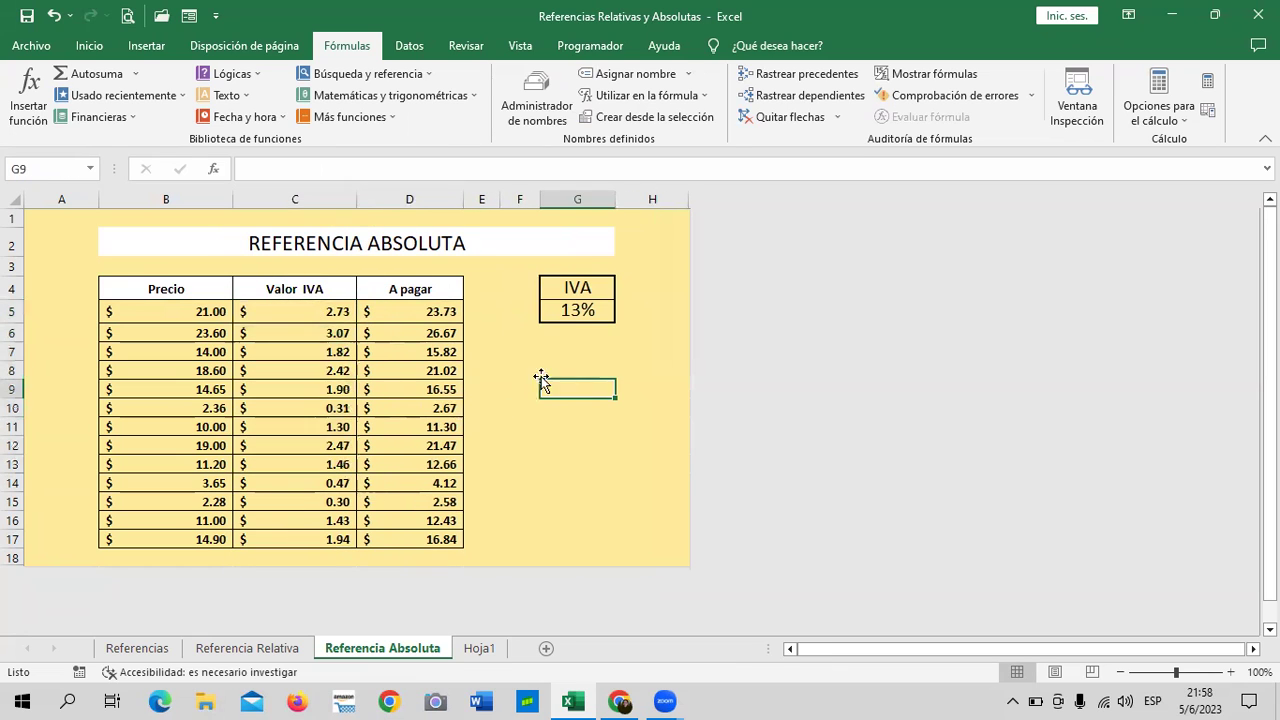
{"action": "left_click_drag", "start_coordinate": [336, 310], "coordinate": [336, 540]}
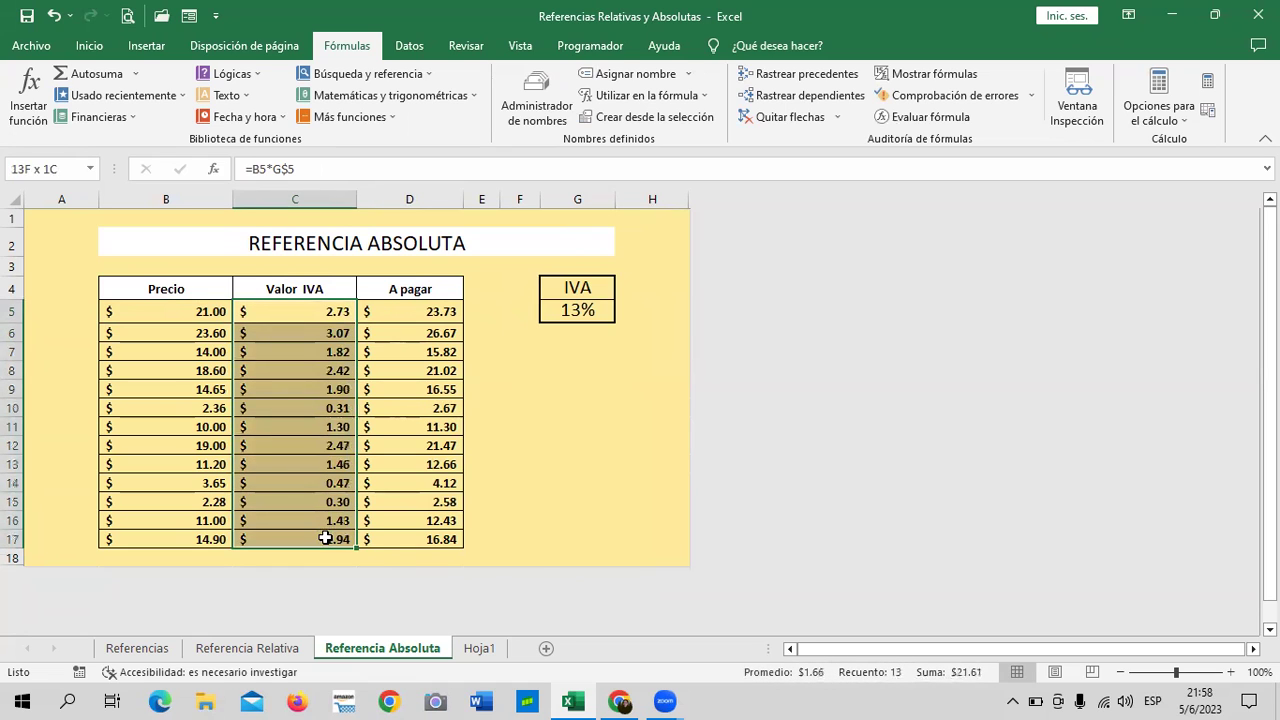
{"action": "key", "text": "Delete"}
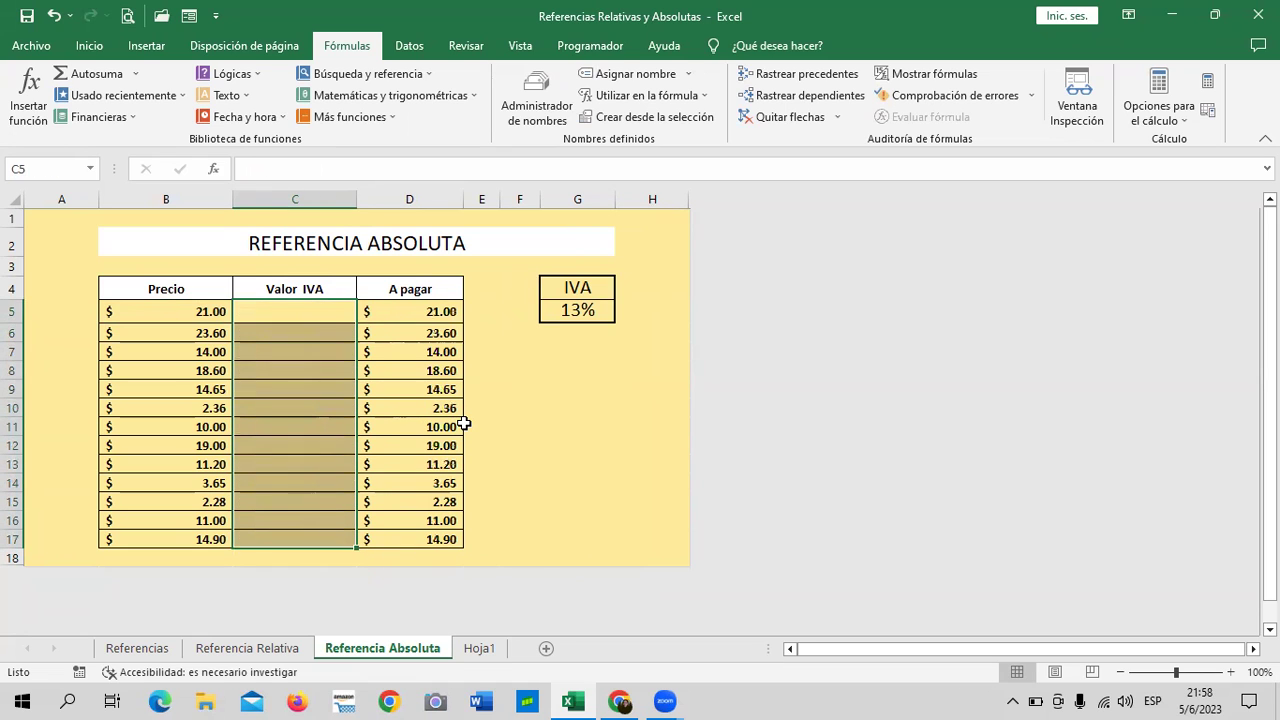
{"action": "left_click", "coordinate": [578, 410]}
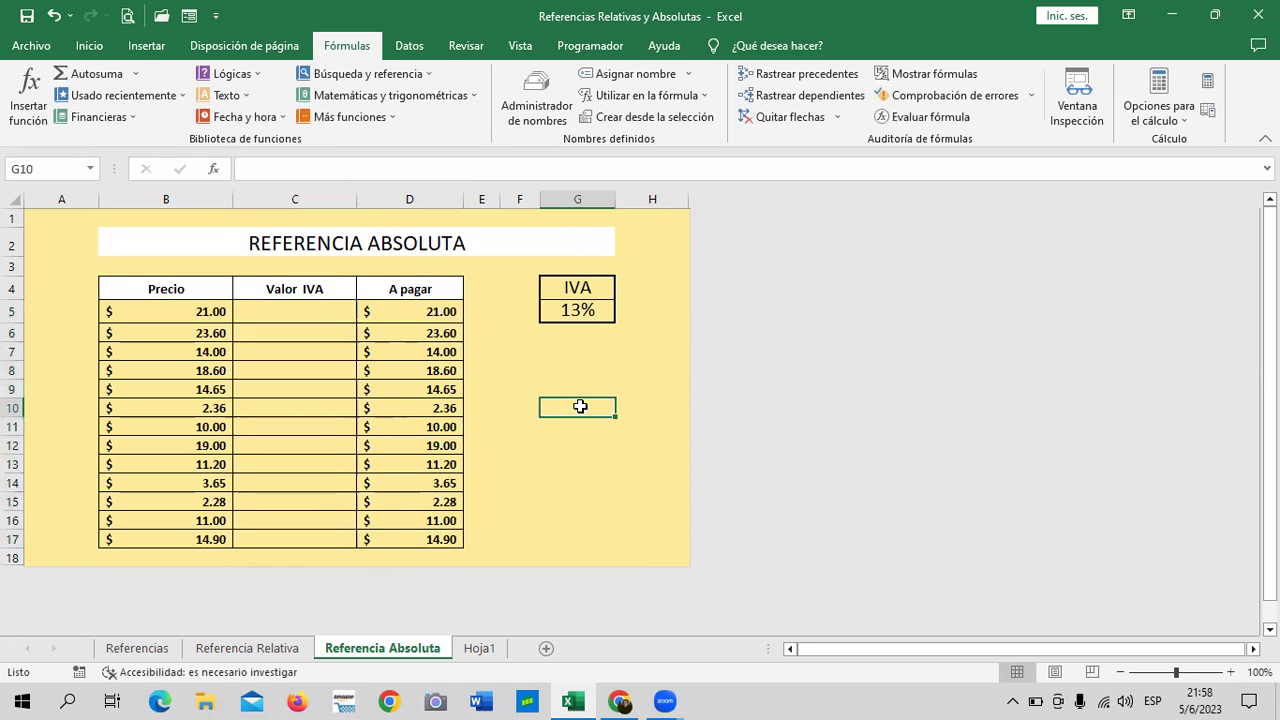
Enter =B5*13% in C5, fill it down to C17, and compare with G5
{"action": "left_click", "coordinate": [335, 316]}
{"action": "type", "text": "="}
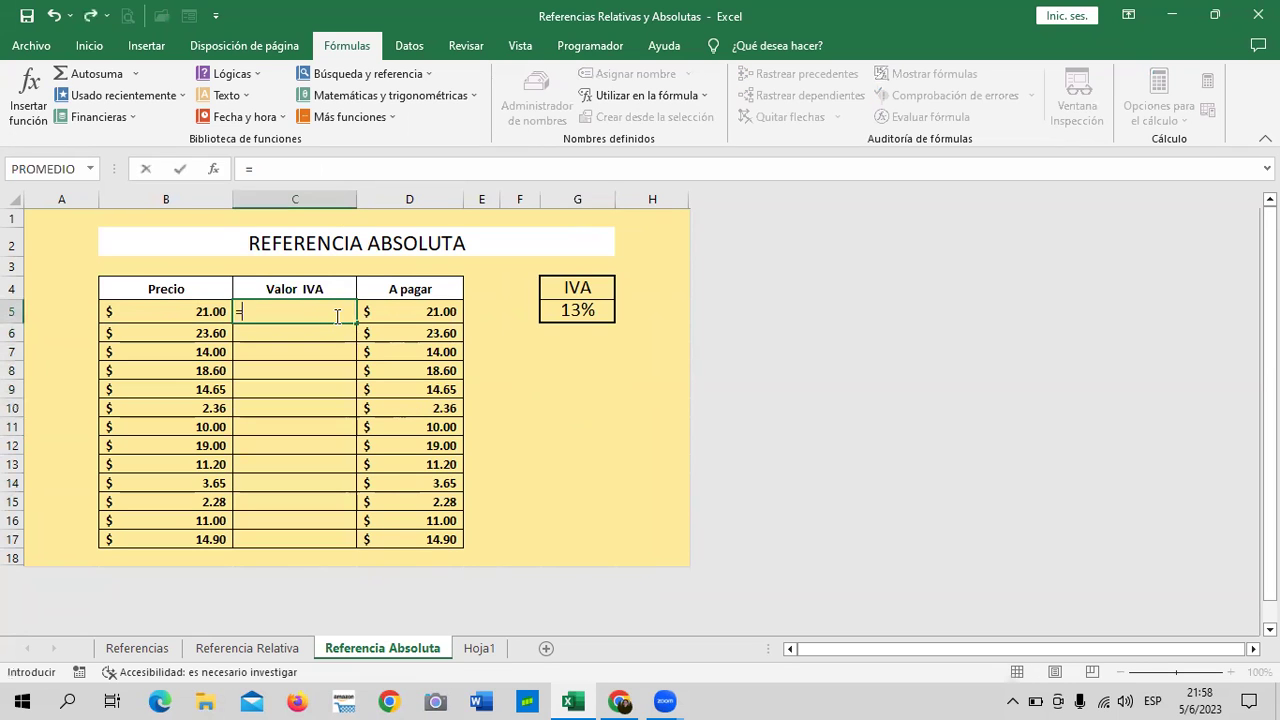
{"action": "left_click", "coordinate": [187, 306]}
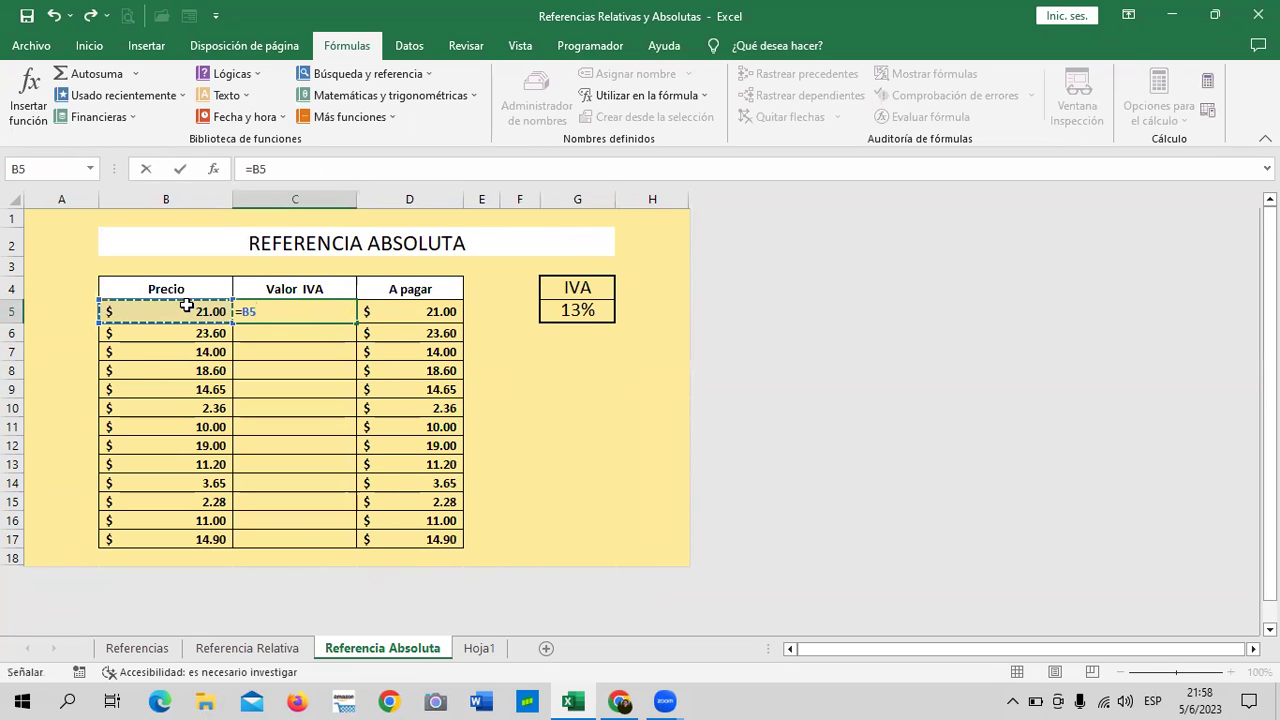
{"action": "type", "text": "*13"}
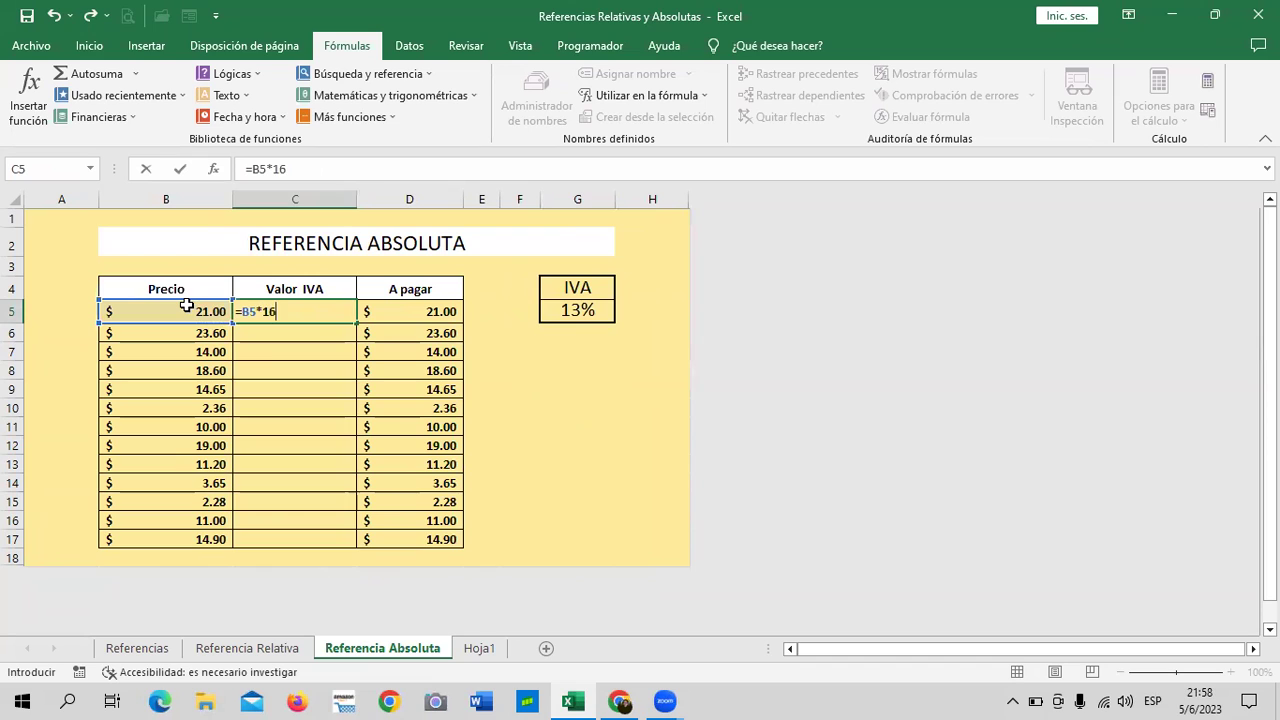
{"action": "type", "text": "%"}
{"action": "key", "text": "Return"}
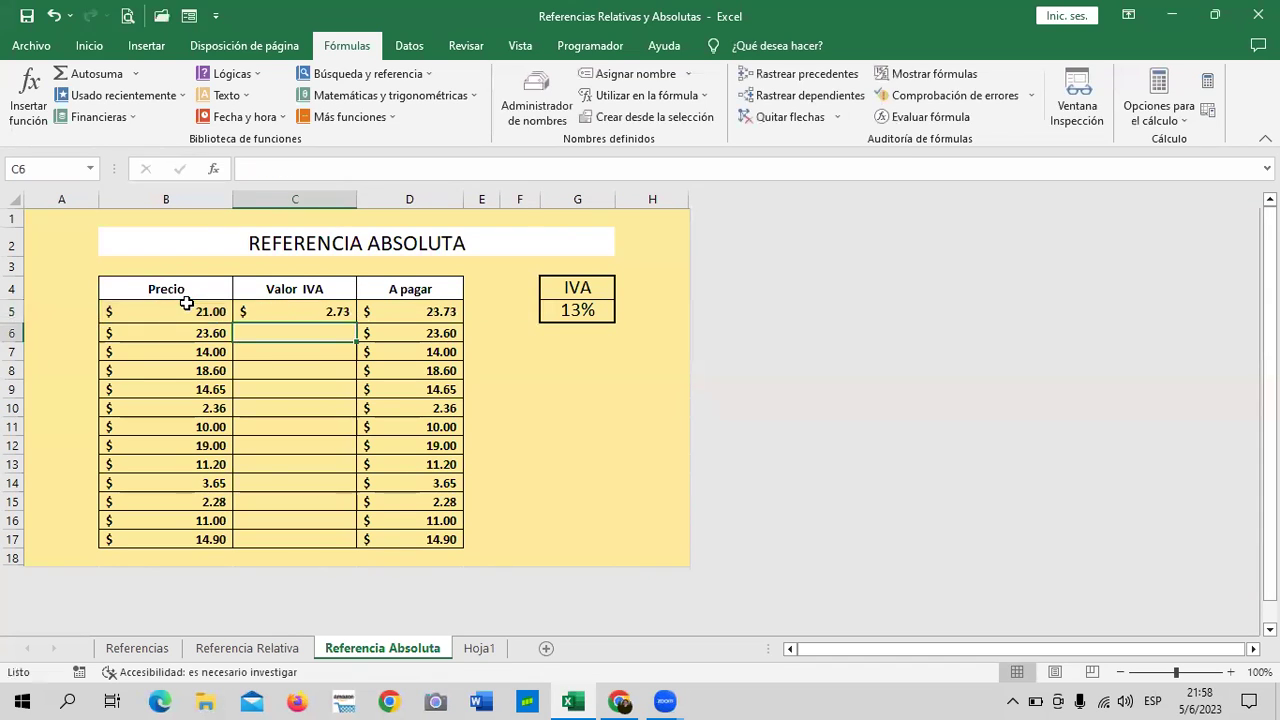
{"action": "left_click", "coordinate": [278, 305]}
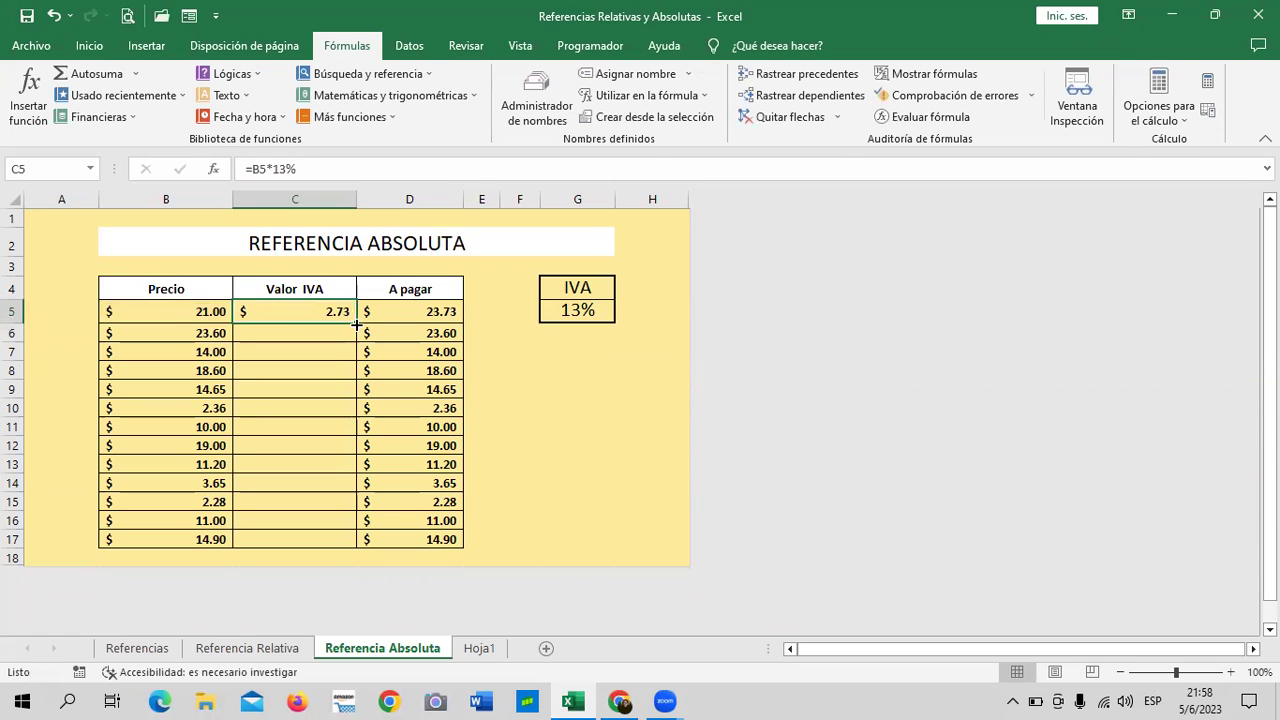
{"action": "left_click_drag", "start_coordinate": [356, 322], "coordinate": [378, 531]}
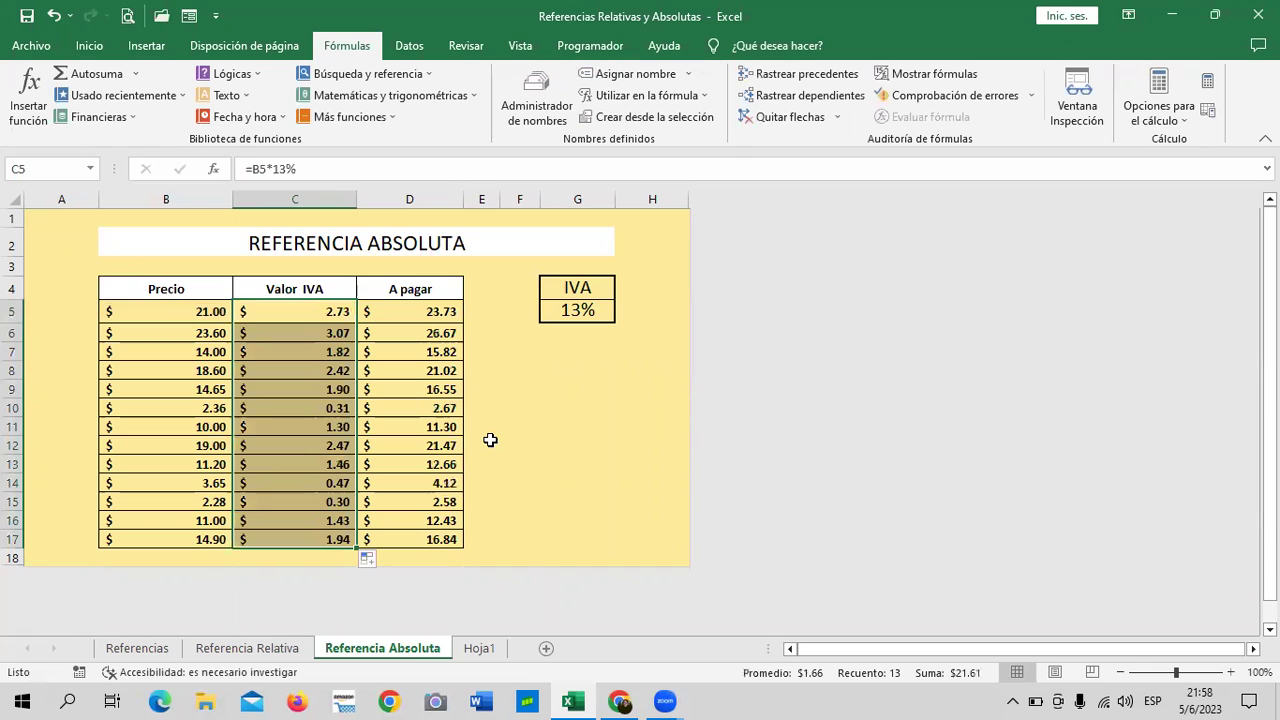
{"action": "left_click", "coordinate": [318, 310]}
{"action": "left_click", "coordinate": [589, 310]}
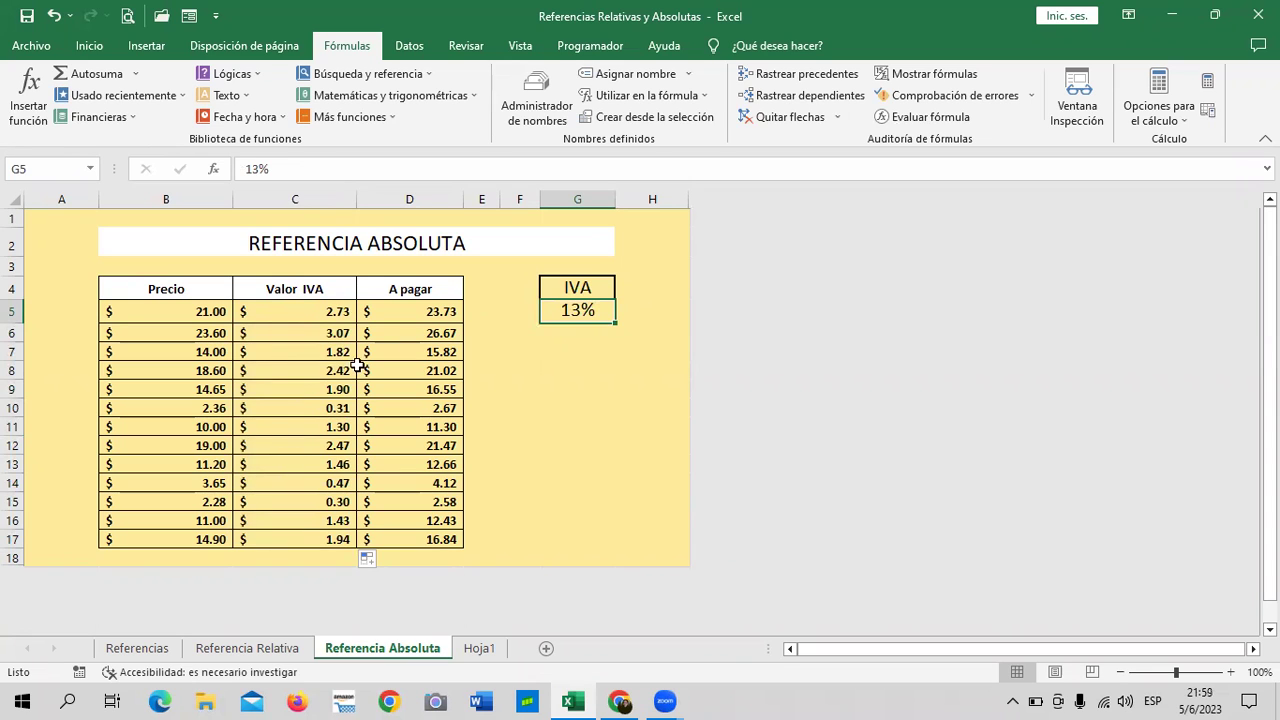
{"action": "left_click", "coordinate": [580, 425]}
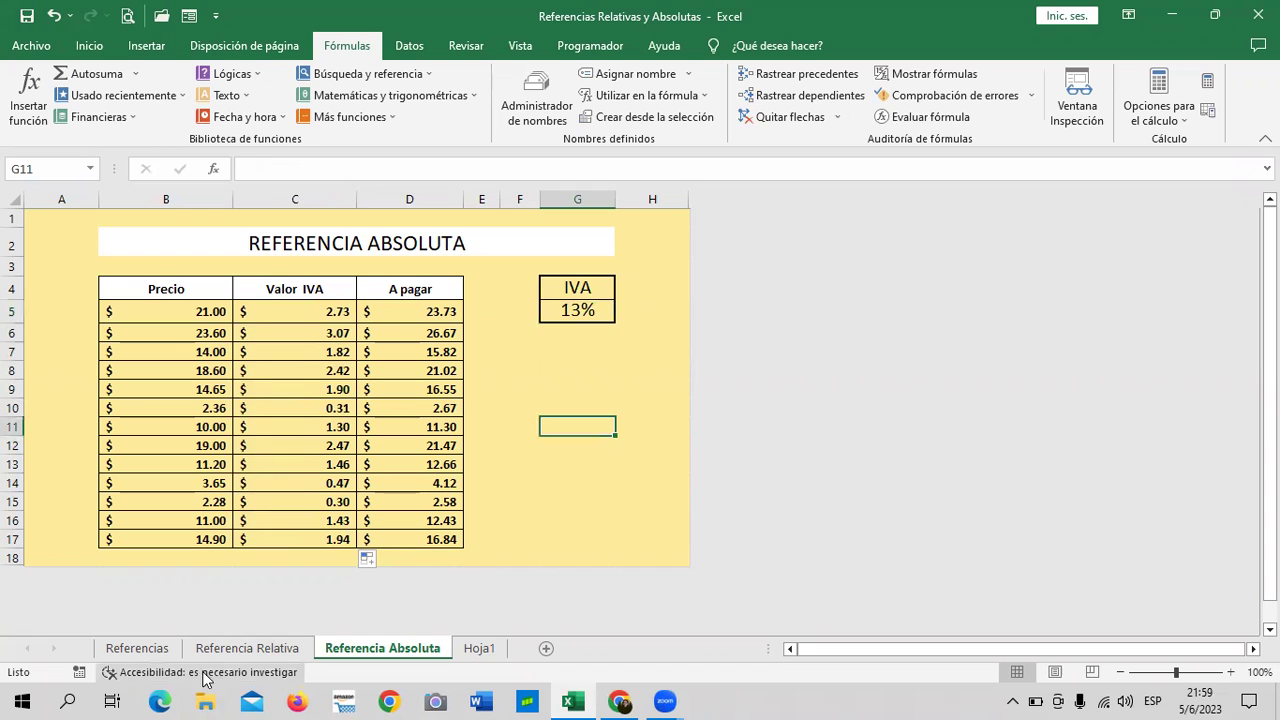
Review the Referencias sheets, including the 1.25 value in M5, ending on Hoja1
{"action": "left_click", "coordinate": [137, 648]}
{"action": "left_click", "coordinate": [485, 345]}
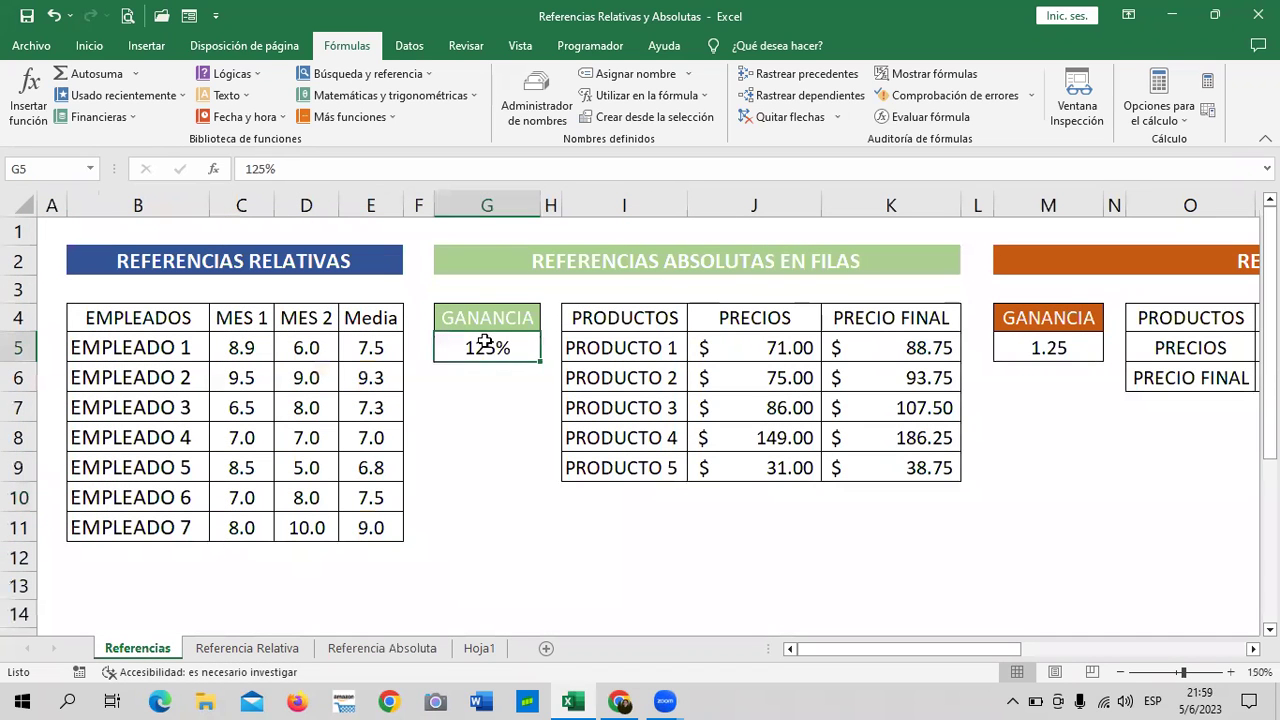
{"action": "left_click", "coordinate": [1027, 354]}
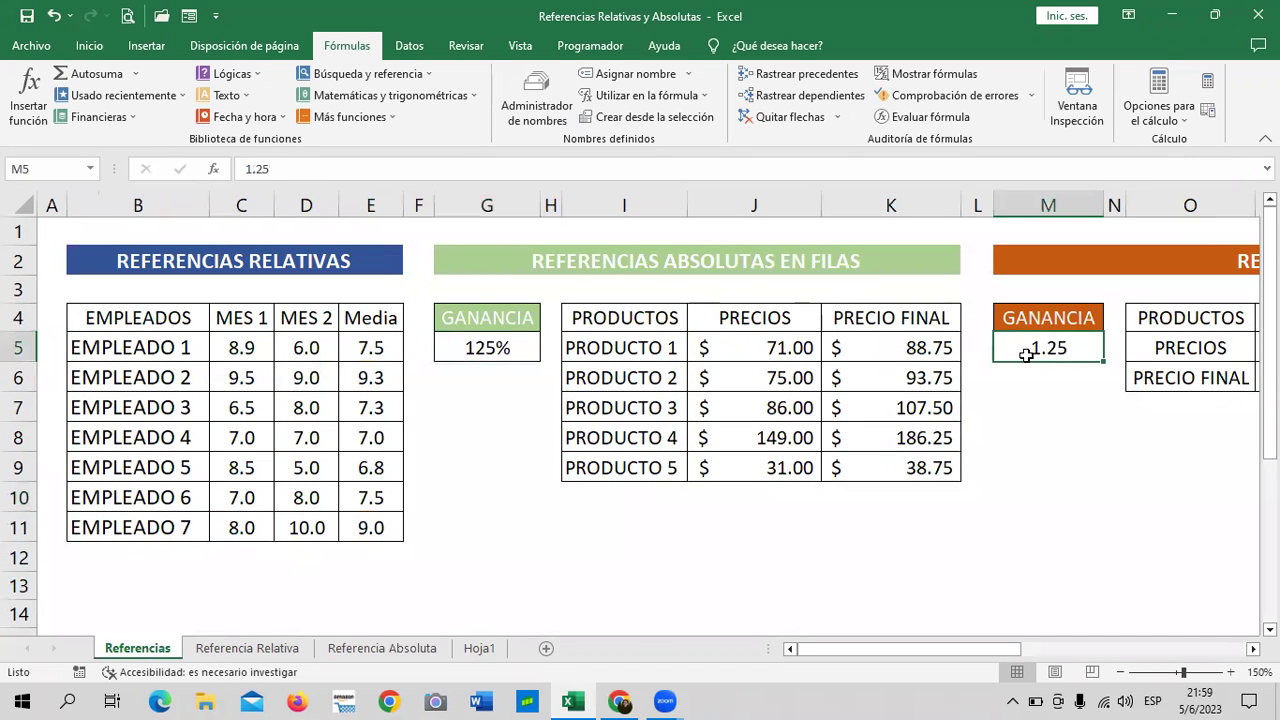
{"action": "left_click", "coordinate": [410, 650]}
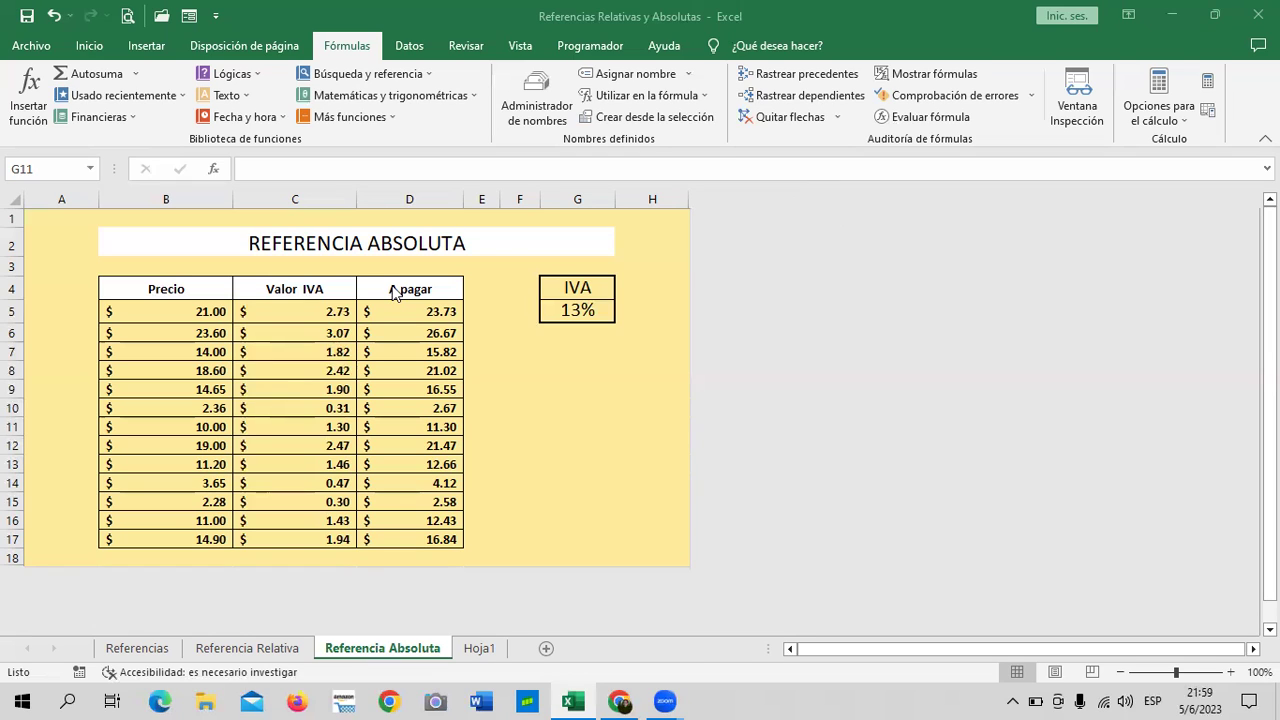
{"action": "left_click", "coordinate": [580, 425]}
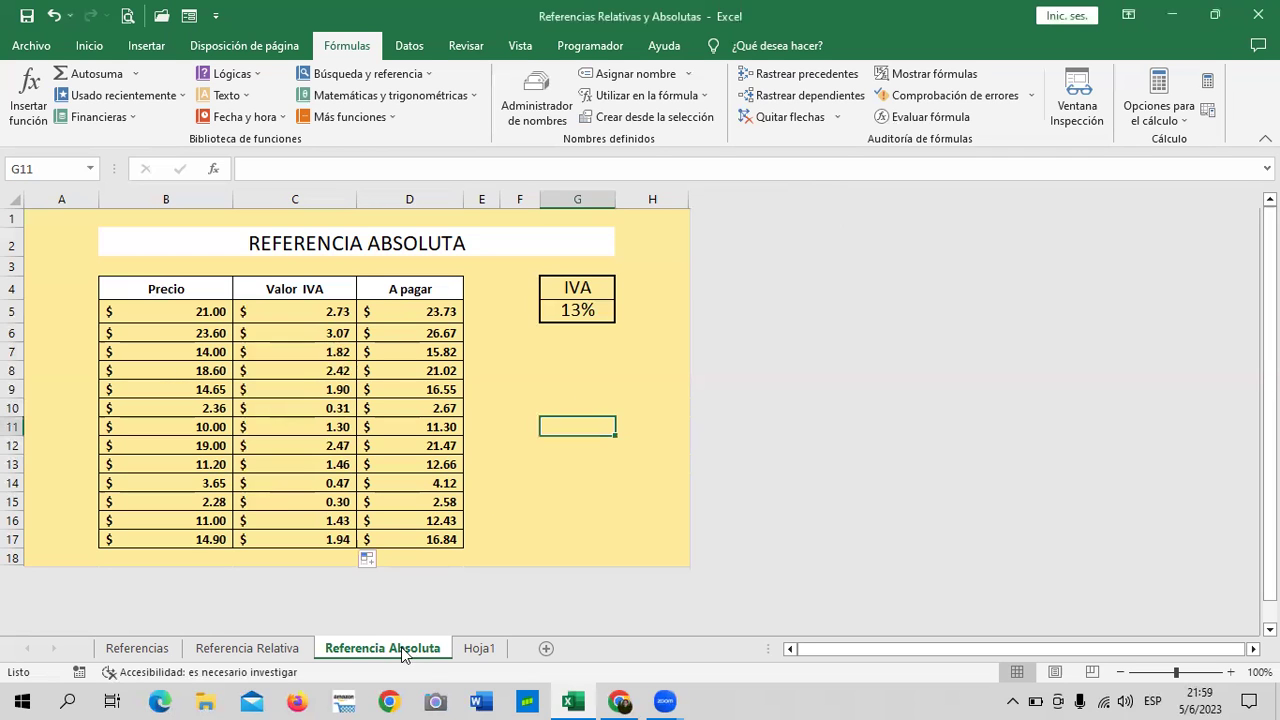
{"action": "left_click", "coordinate": [258, 650]}
{"action": "left_click", "coordinate": [137, 649]}
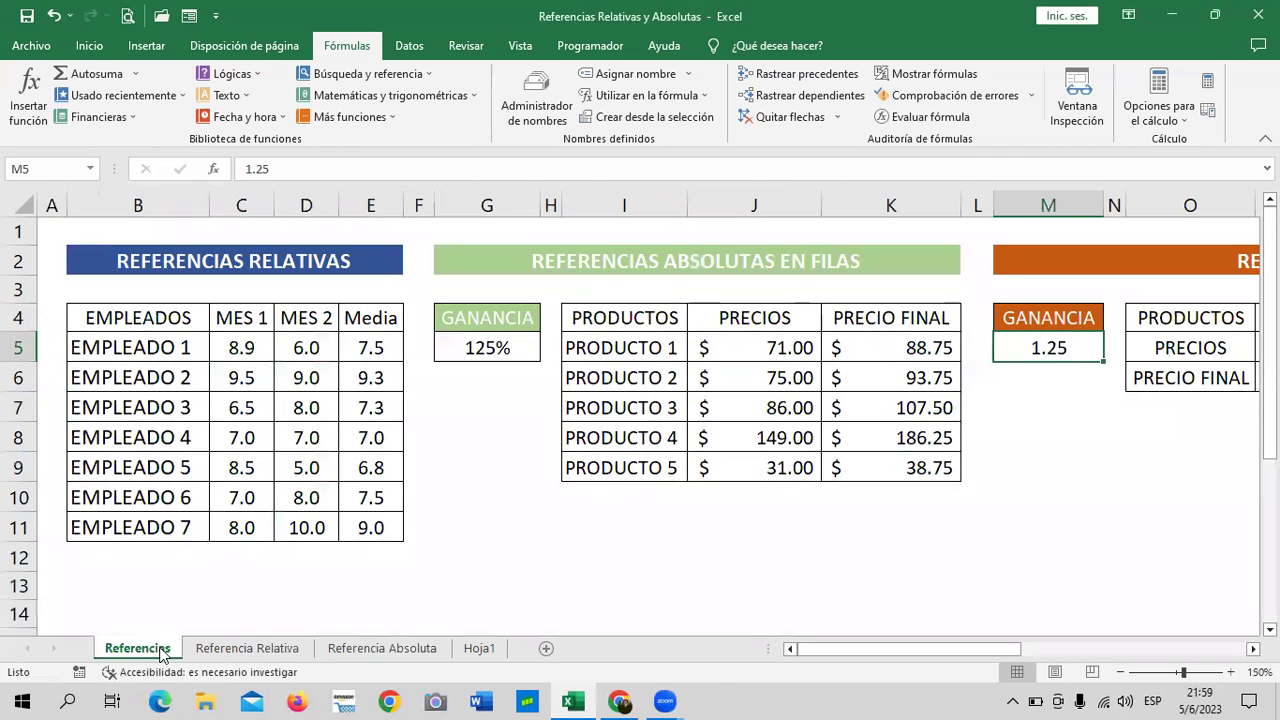
{"action": "left_click_drag", "start_coordinate": [862, 656], "coordinate": [761, 647]}
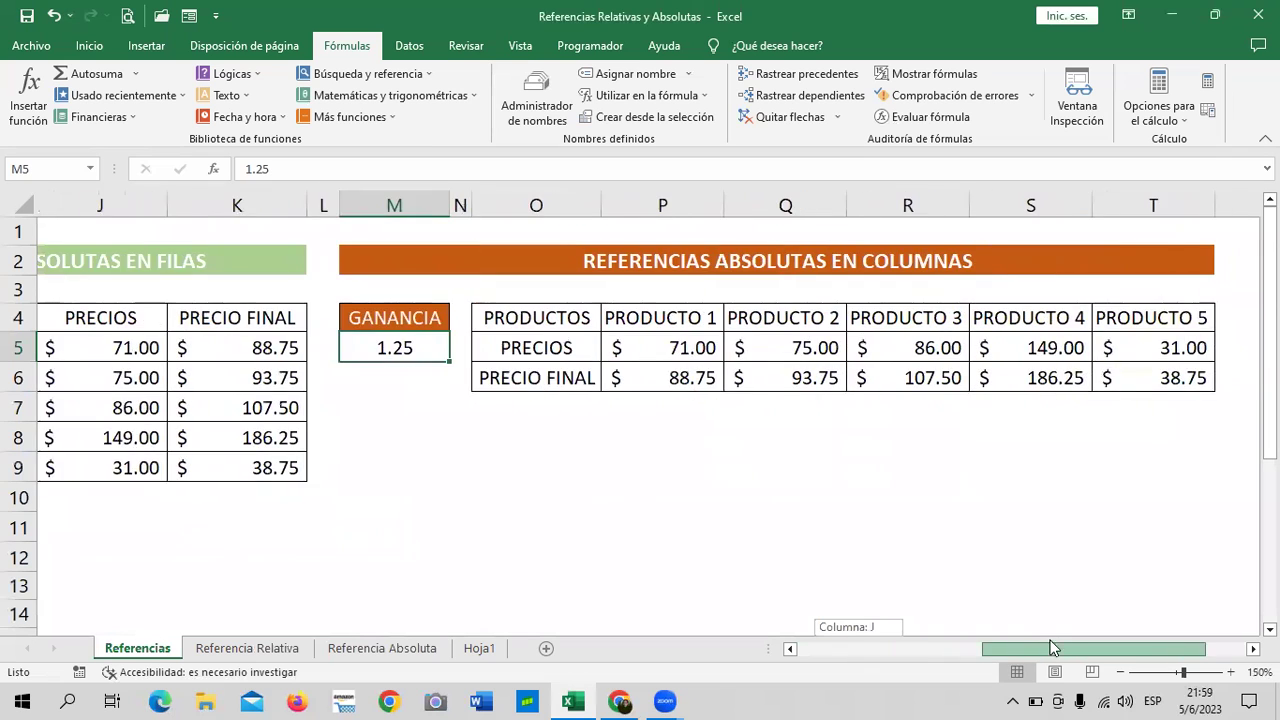
{"action": "left_click", "coordinate": [238, 650]}
{"action": "left_click", "coordinate": [401, 647]}
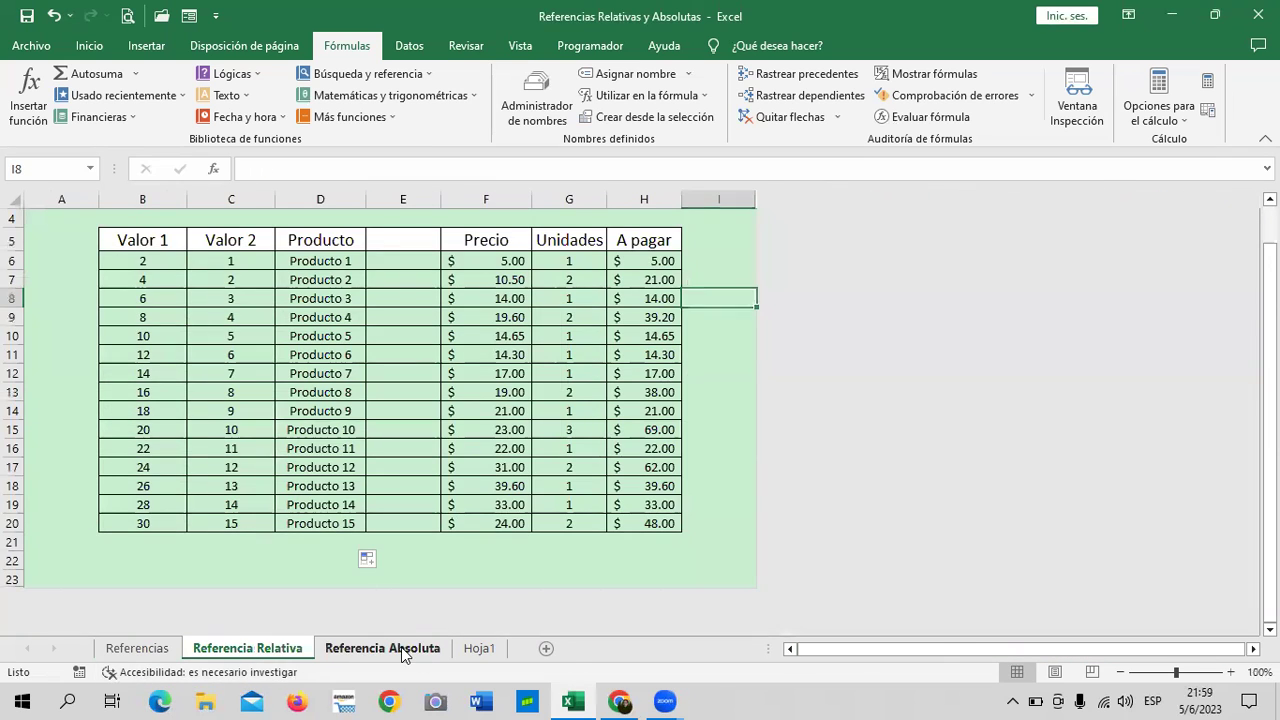
{"action": "left_click", "coordinate": [481, 648]}
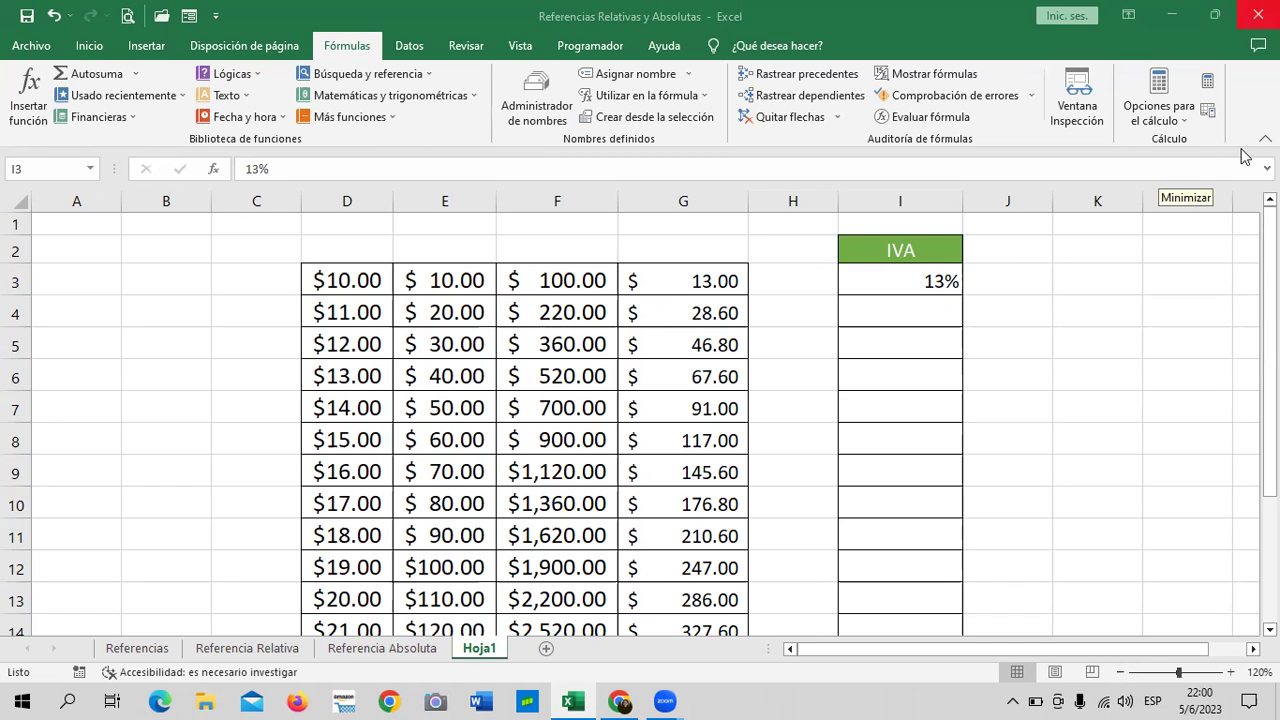
Switch to the course page in the browser and scroll through the current lesson
{"action": "left_click", "coordinate": [620, 701]}
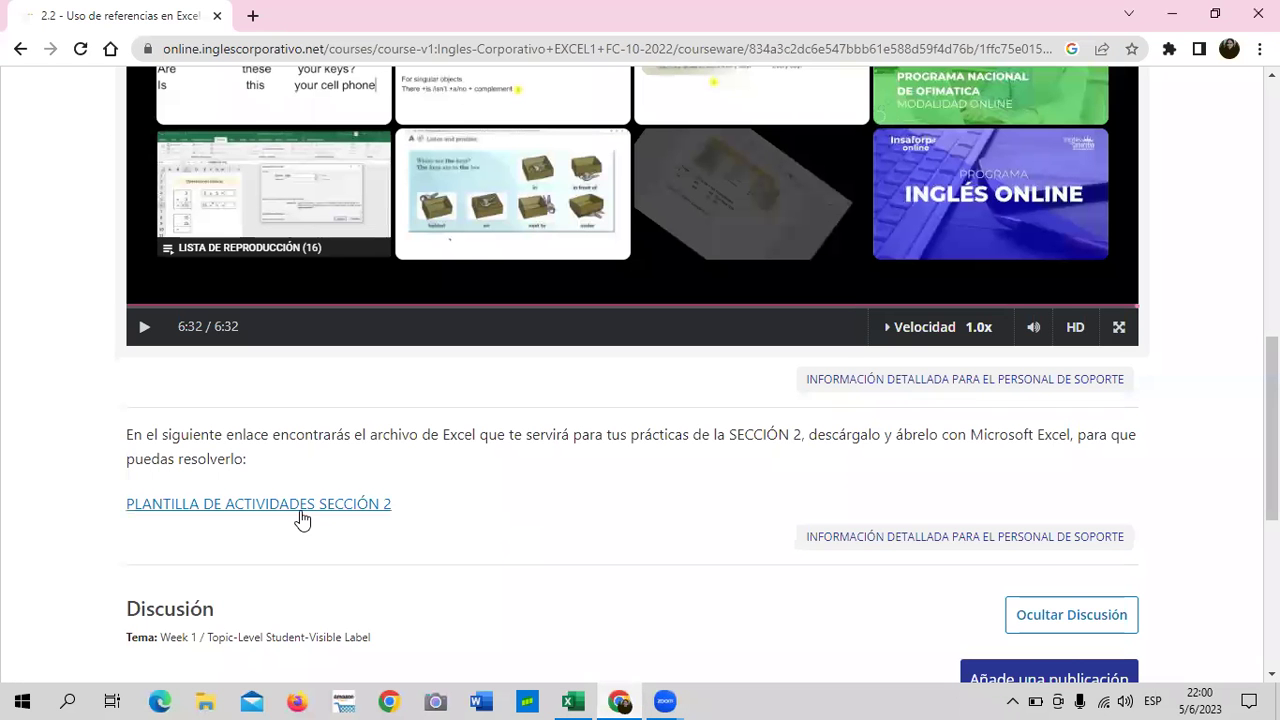
{"action": "scroll", "coordinate": [354, 547], "scroll_direction": "up", "scroll_amount": 3}
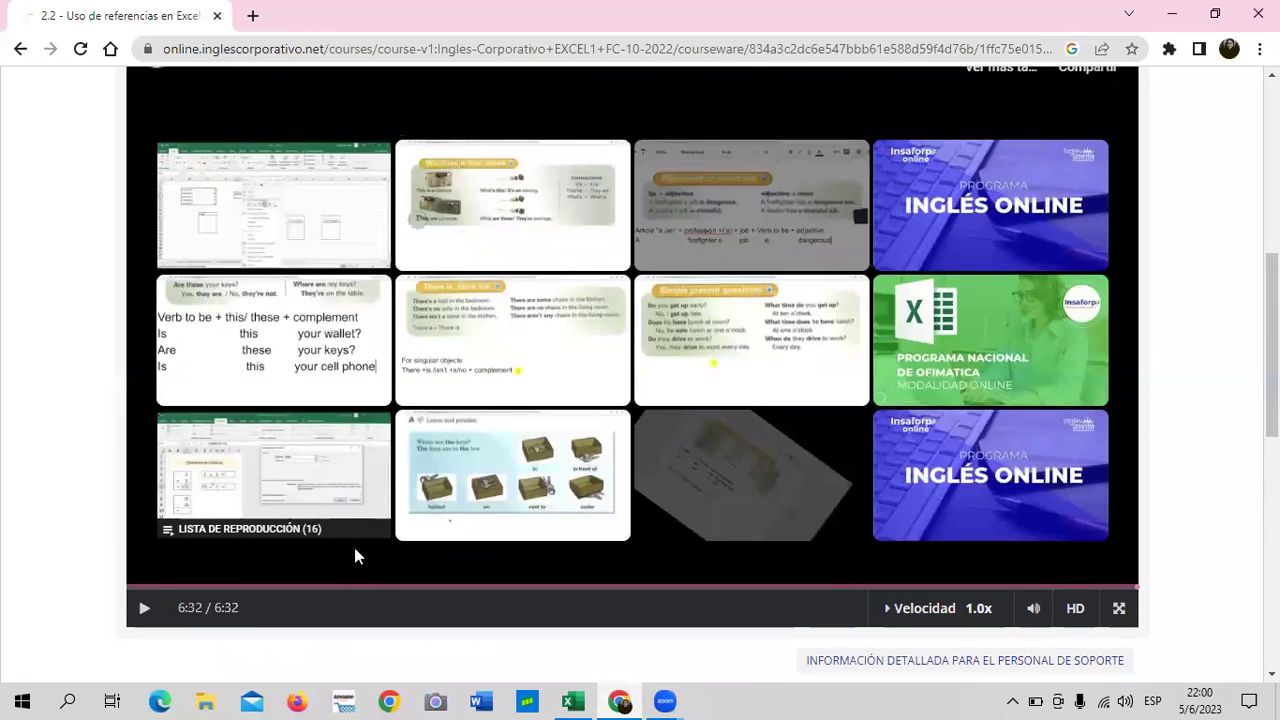
{"action": "scroll", "coordinate": [354, 547], "scroll_direction": "up", "scroll_amount": 3}
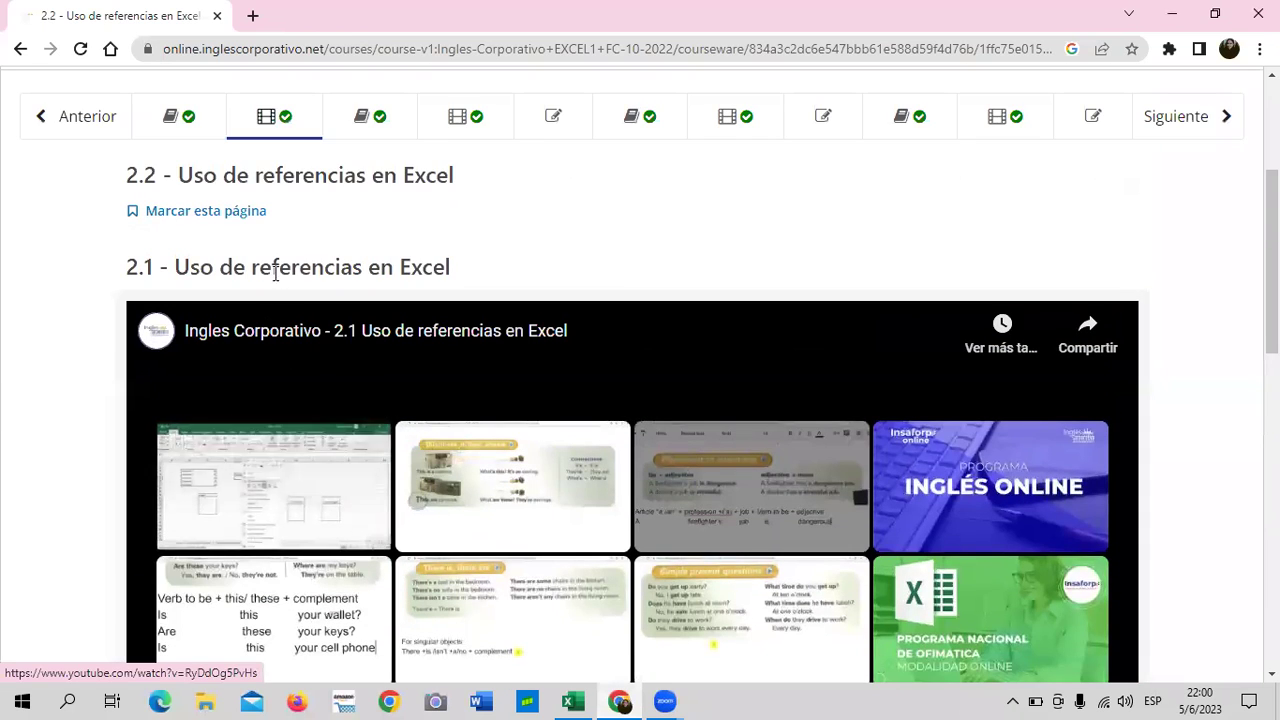
{"action": "scroll", "coordinate": [358, 540], "scroll_direction": "down", "scroll_amount": 2}
{"action": "scroll", "coordinate": [363, 483], "scroll_direction": "down", "scroll_amount": 3}
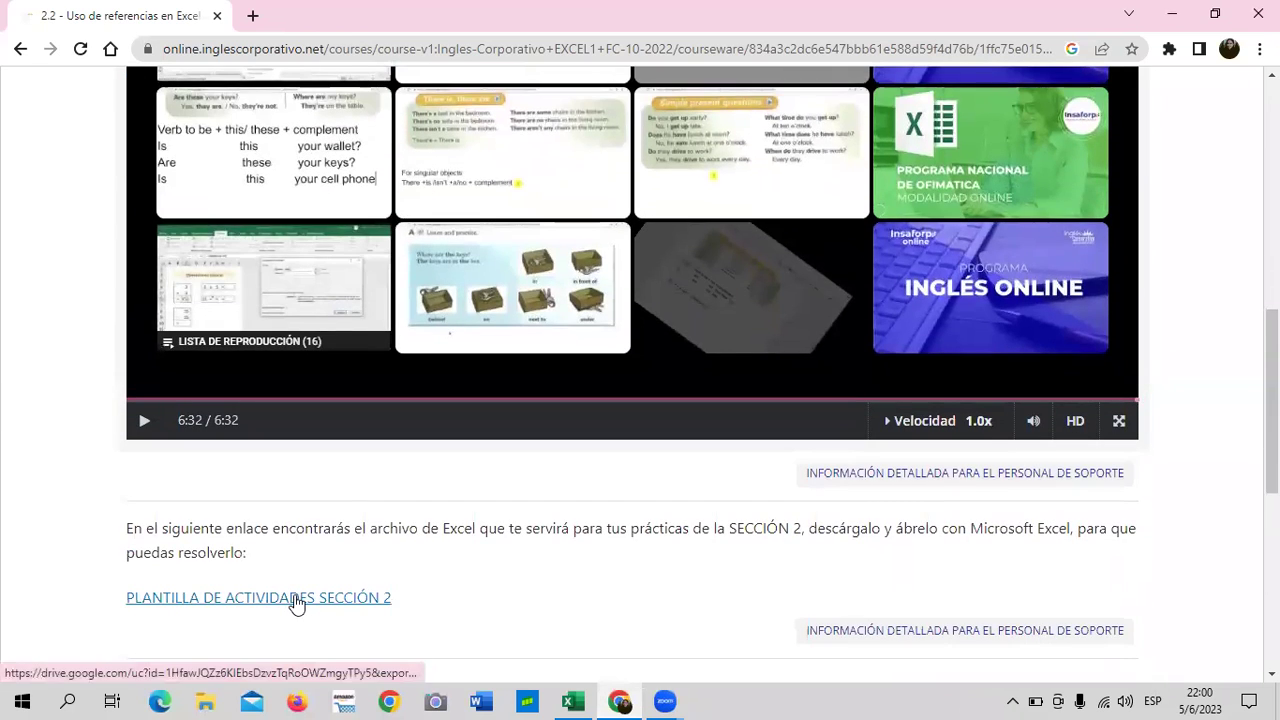
{"action": "scroll", "coordinate": [326, 594], "scroll_direction": "down", "scroll_amount": 2}
{"action": "scroll", "coordinate": [310, 575], "scroll_direction": "down", "scroll_amount": 1}
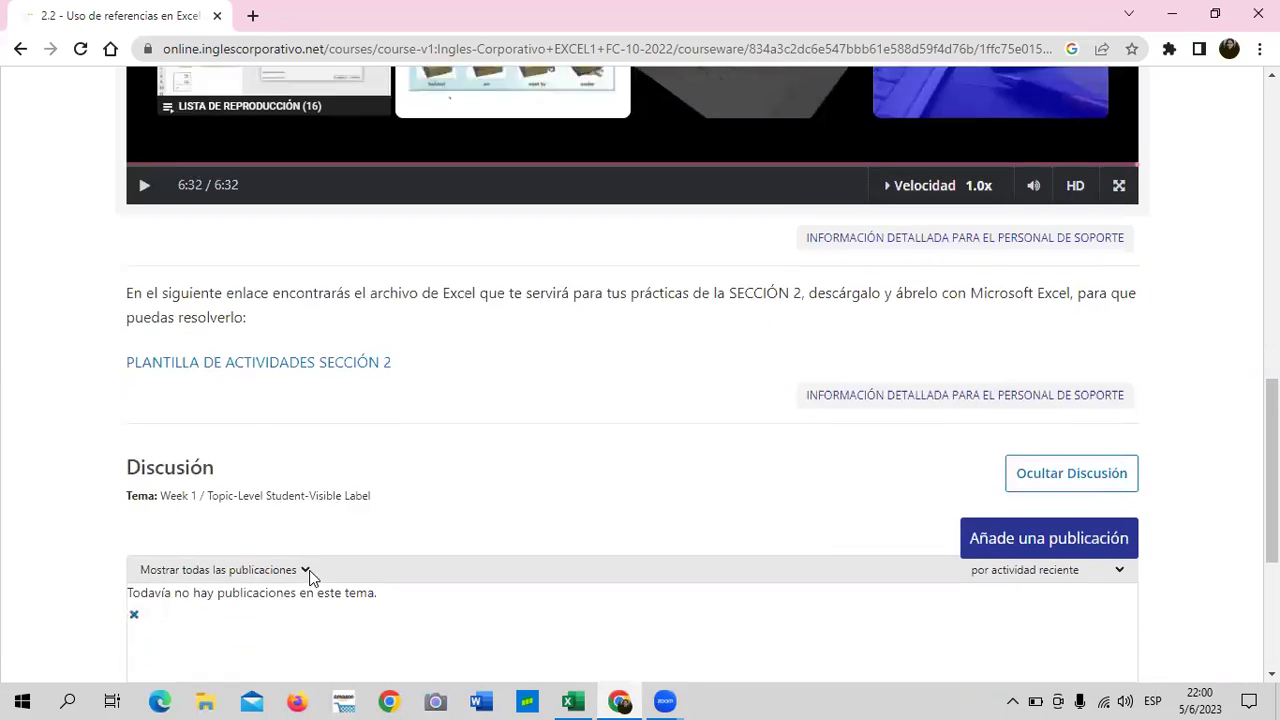
{"action": "scroll", "coordinate": [313, 568], "scroll_direction": "up", "scroll_amount": 1}
{"action": "scroll", "coordinate": [300, 520], "scroll_direction": "up", "scroll_amount": 1}
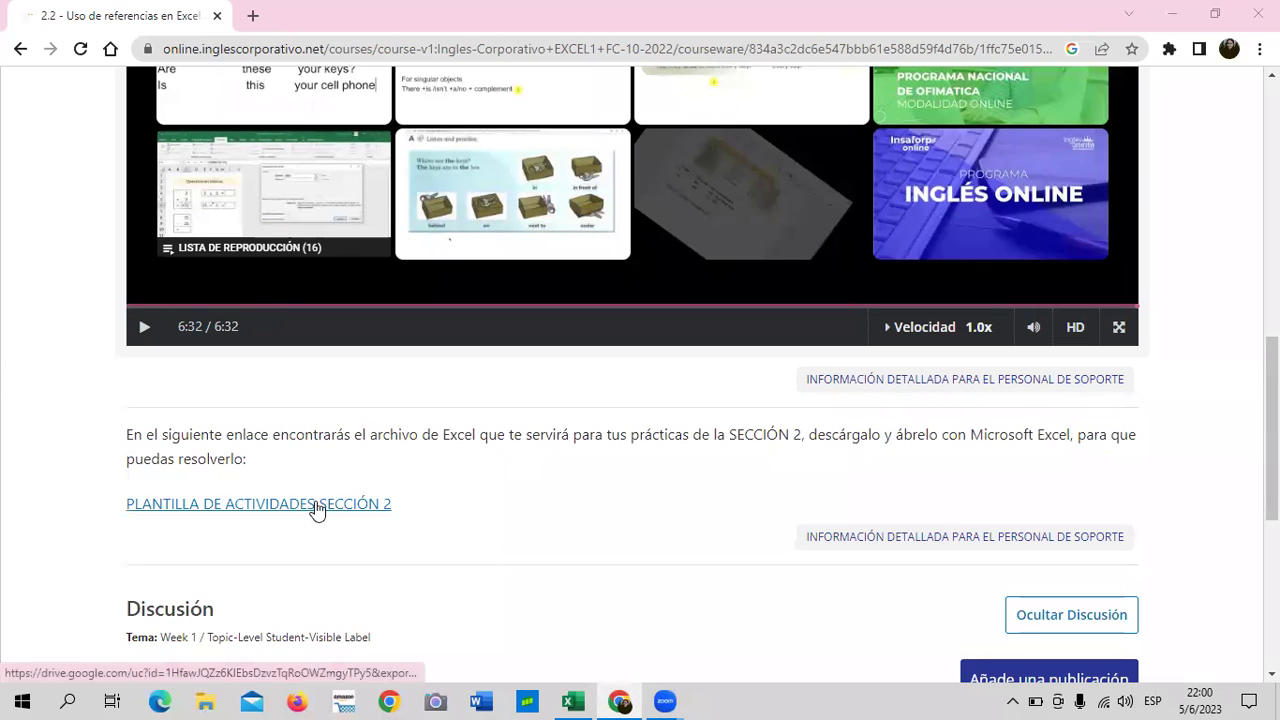
{"action": "scroll", "coordinate": [420, 515], "scroll_direction": "up", "scroll_amount": 3}
{"action": "scroll", "coordinate": [425, 512], "scroll_direction": "up", "scroll_amount": 1}
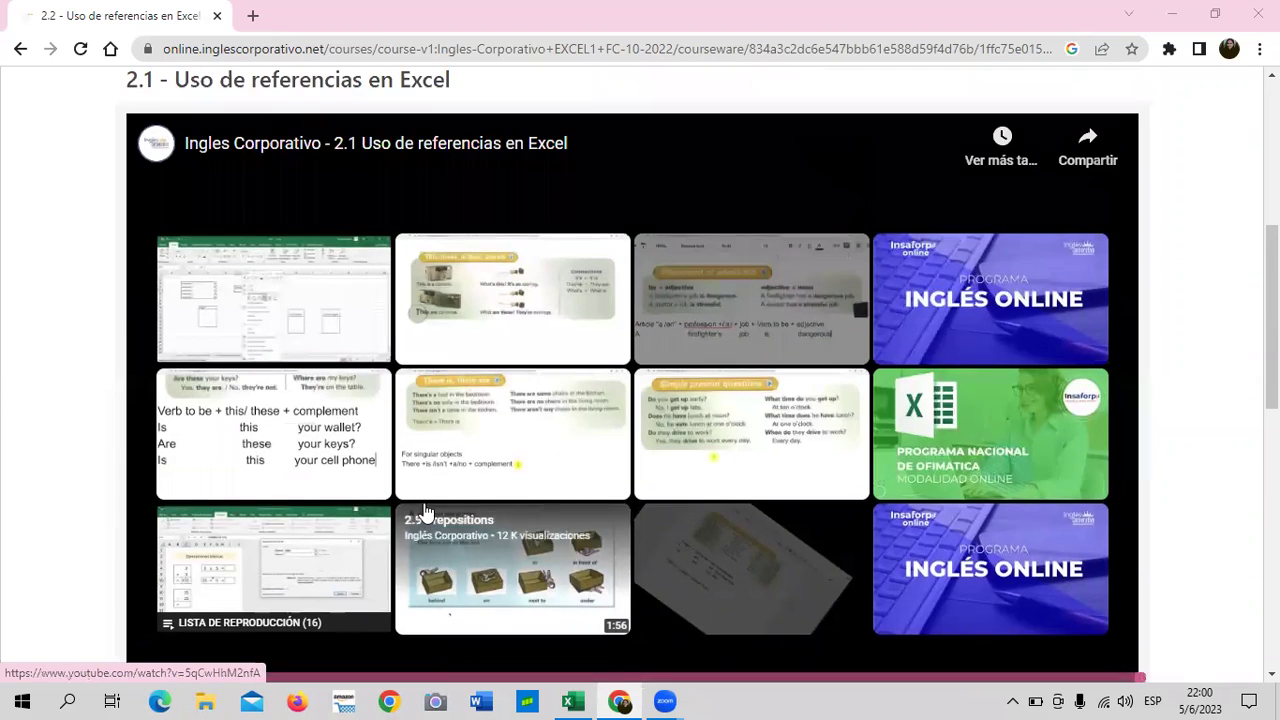
{"action": "scroll", "coordinate": [425, 512], "scroll_direction": "up", "scroll_amount": 2}
{"action": "scroll", "coordinate": [425, 512], "scroll_direction": "up", "scroll_amount": 2}
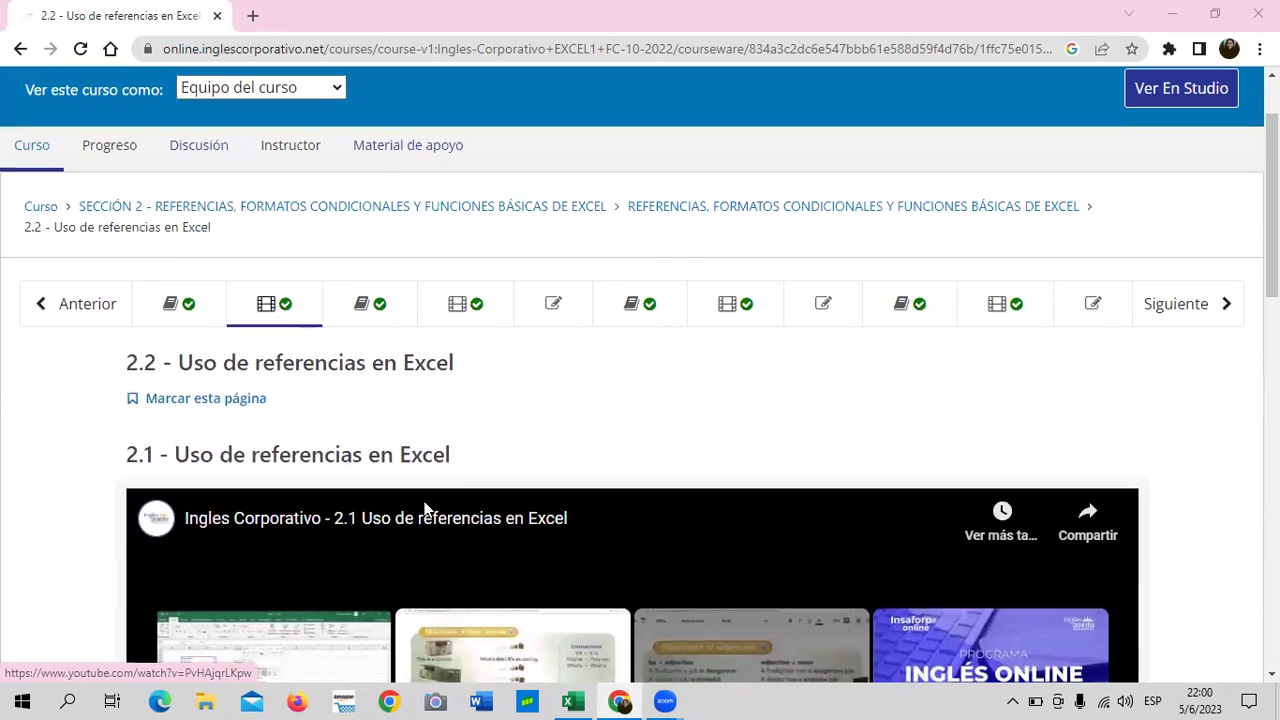
Open lesson 2.7 - Administrador de nombres and scroll through its PLANILLA video
{"action": "left_click", "coordinate": [482, 310]}
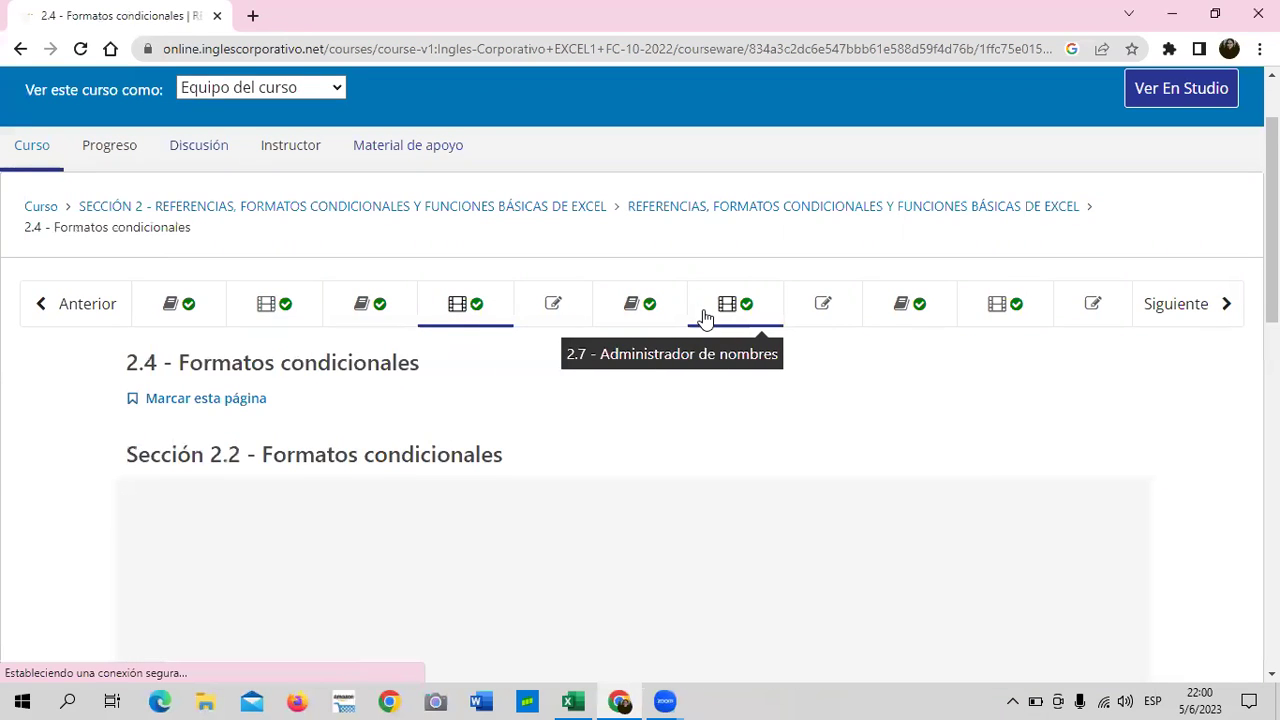
{"action": "left_click", "coordinate": [705, 311]}
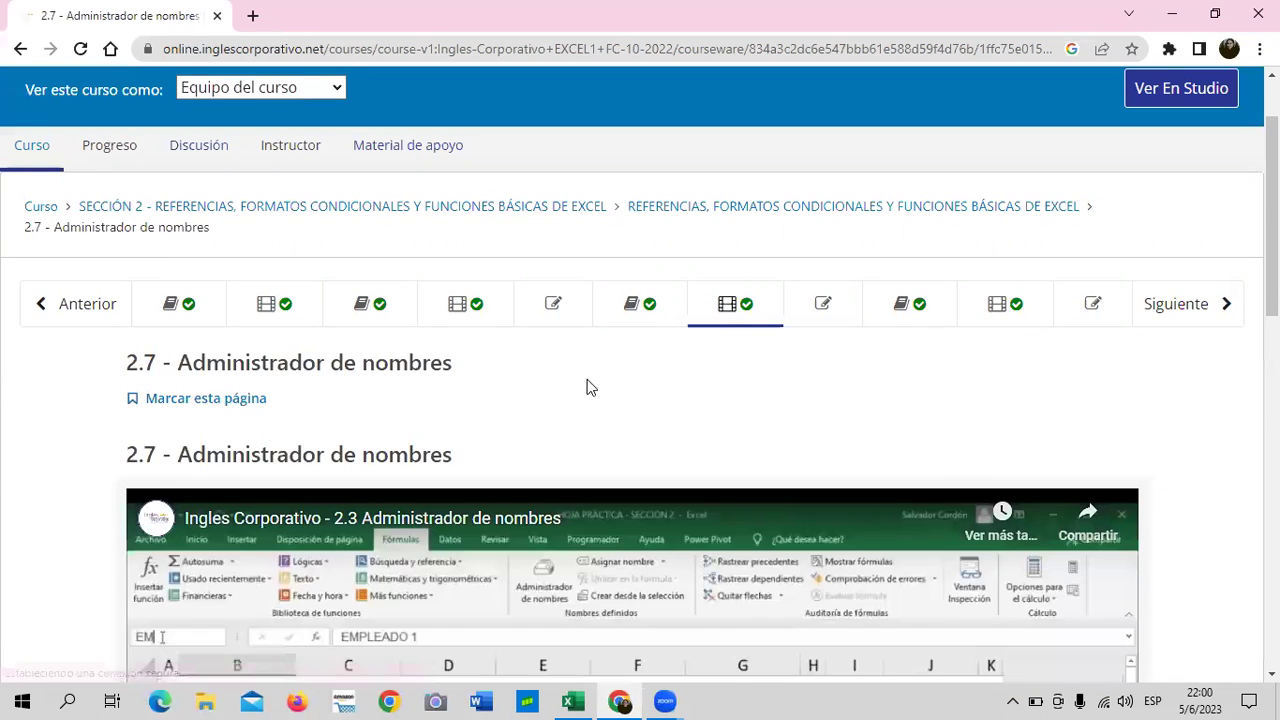
{"action": "scroll", "coordinate": [587, 387], "scroll_direction": "down", "scroll_amount": 3}
{"action": "scroll", "coordinate": [580, 386], "scroll_direction": "down", "scroll_amount": 1}
{"action": "scroll", "coordinate": [577, 386], "scroll_direction": "down", "scroll_amount": 1}
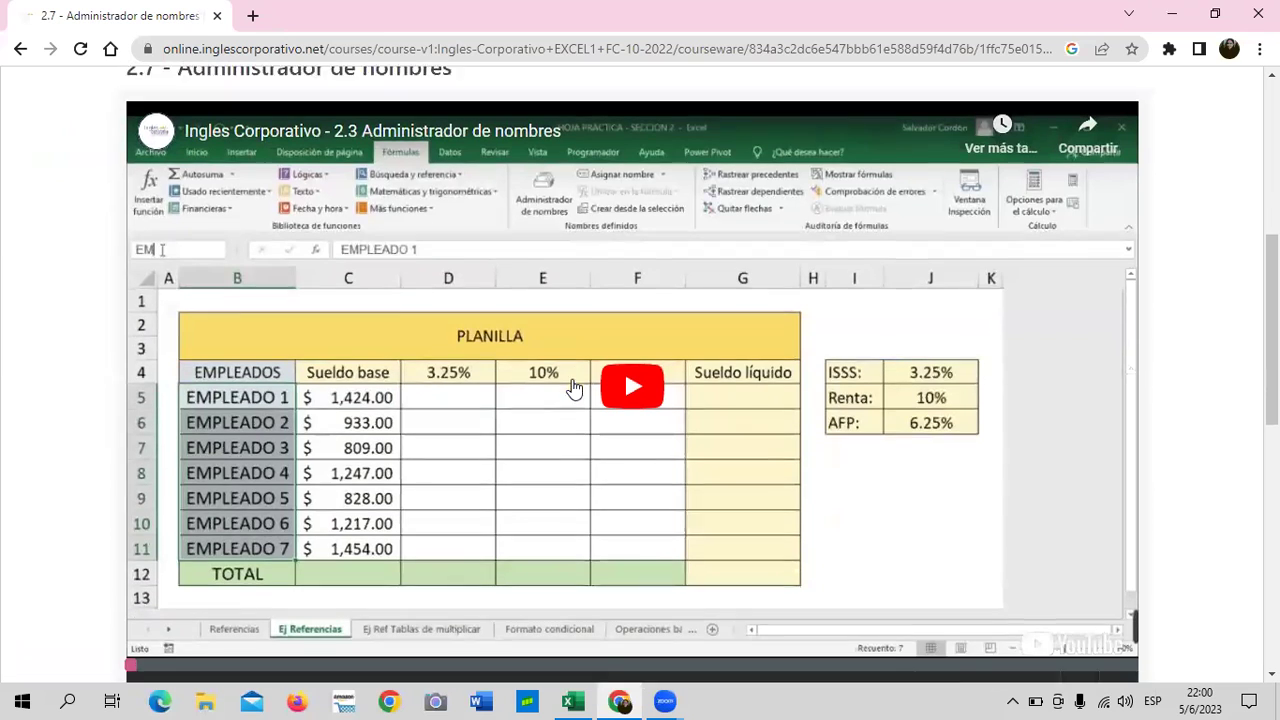
{"action": "scroll", "coordinate": [570, 385], "scroll_direction": "down", "scroll_amount": 2}
{"action": "scroll", "coordinate": [568, 386], "scroll_direction": "down", "scroll_amount": 2}
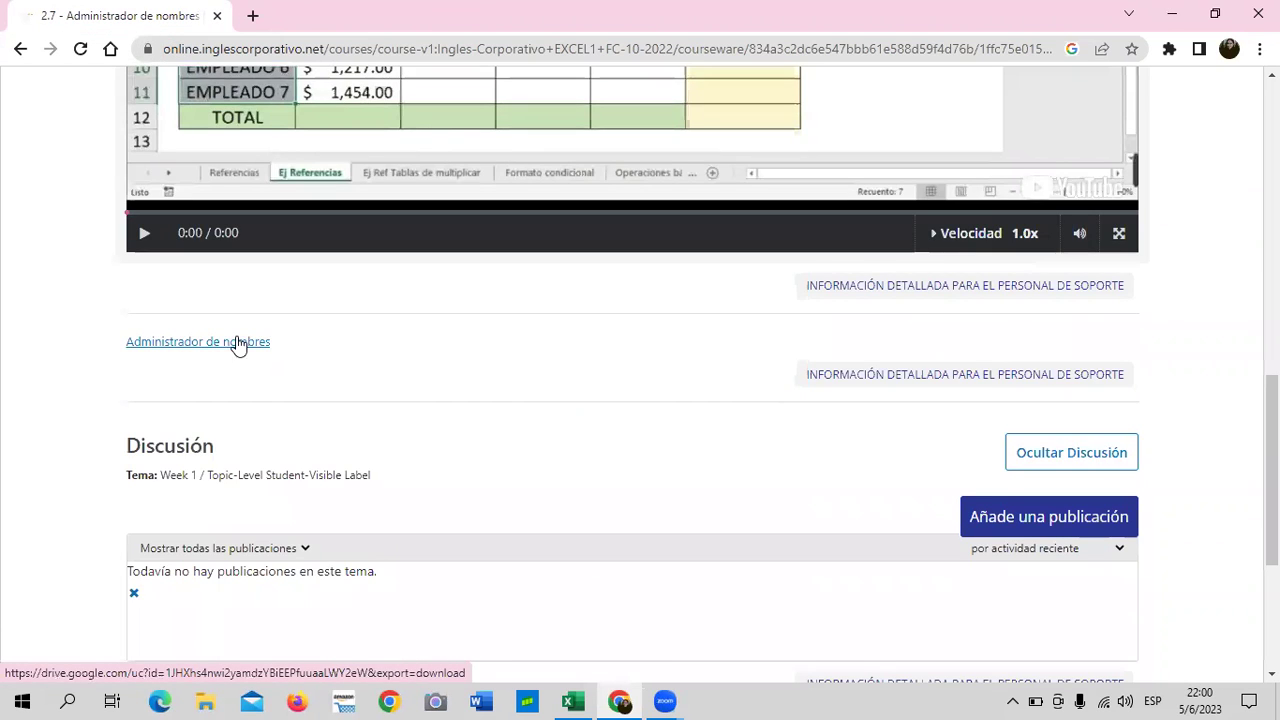
{"action": "scroll", "coordinate": [449, 386], "scroll_direction": "up", "scroll_amount": 3}
{"action": "scroll", "coordinate": [446, 408], "scroll_direction": "up", "scroll_amount": 3}
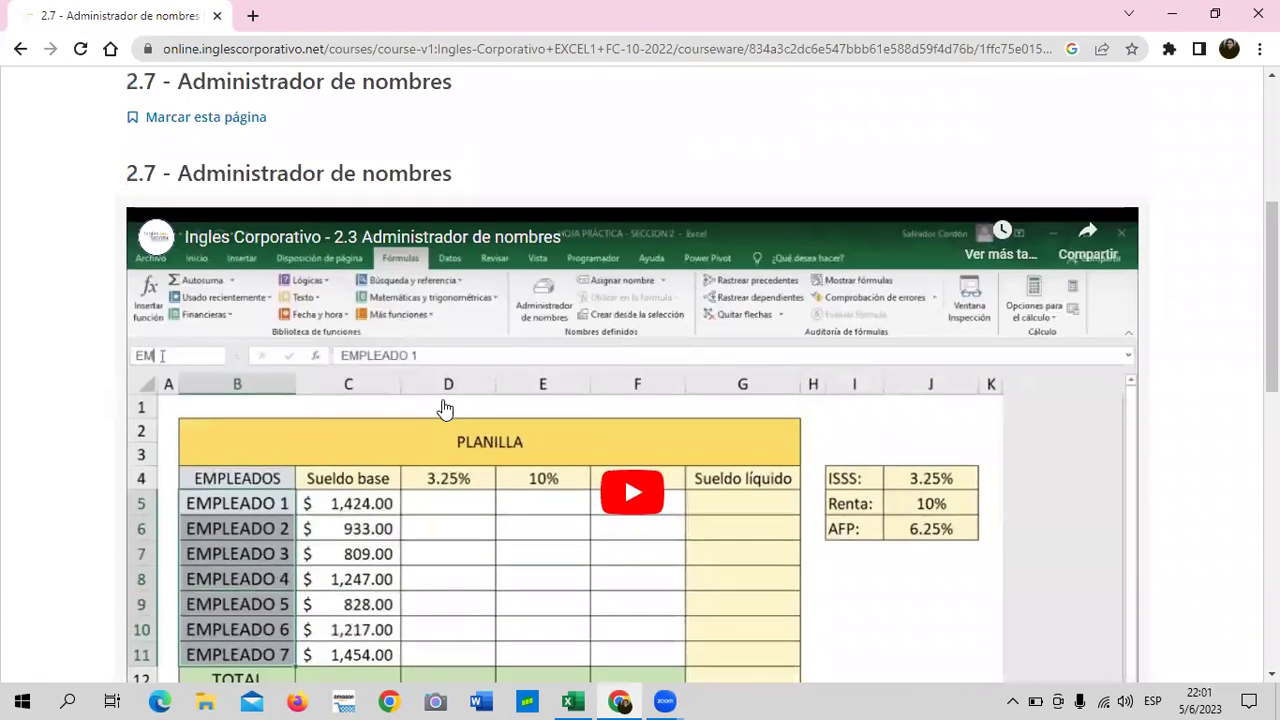
{"action": "scroll", "coordinate": [446, 408], "scroll_direction": "up", "scroll_amount": 2}
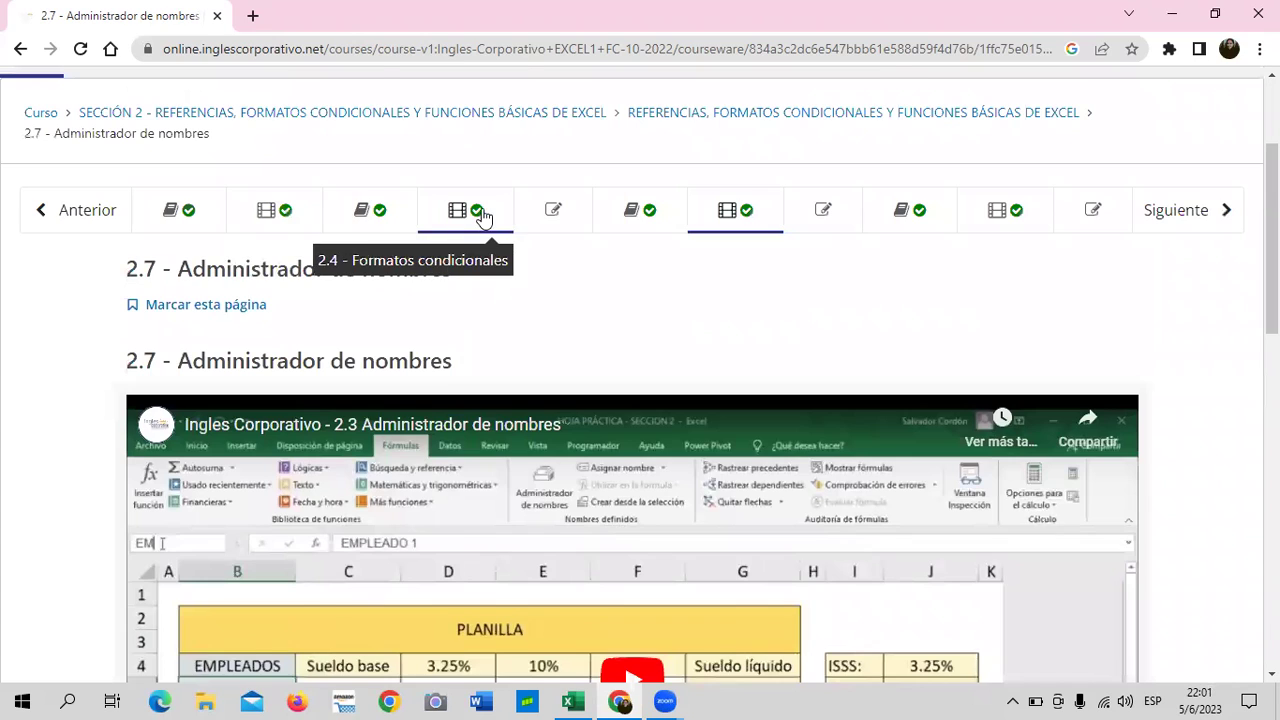
{"action": "key", "text": "alt+Tab"}
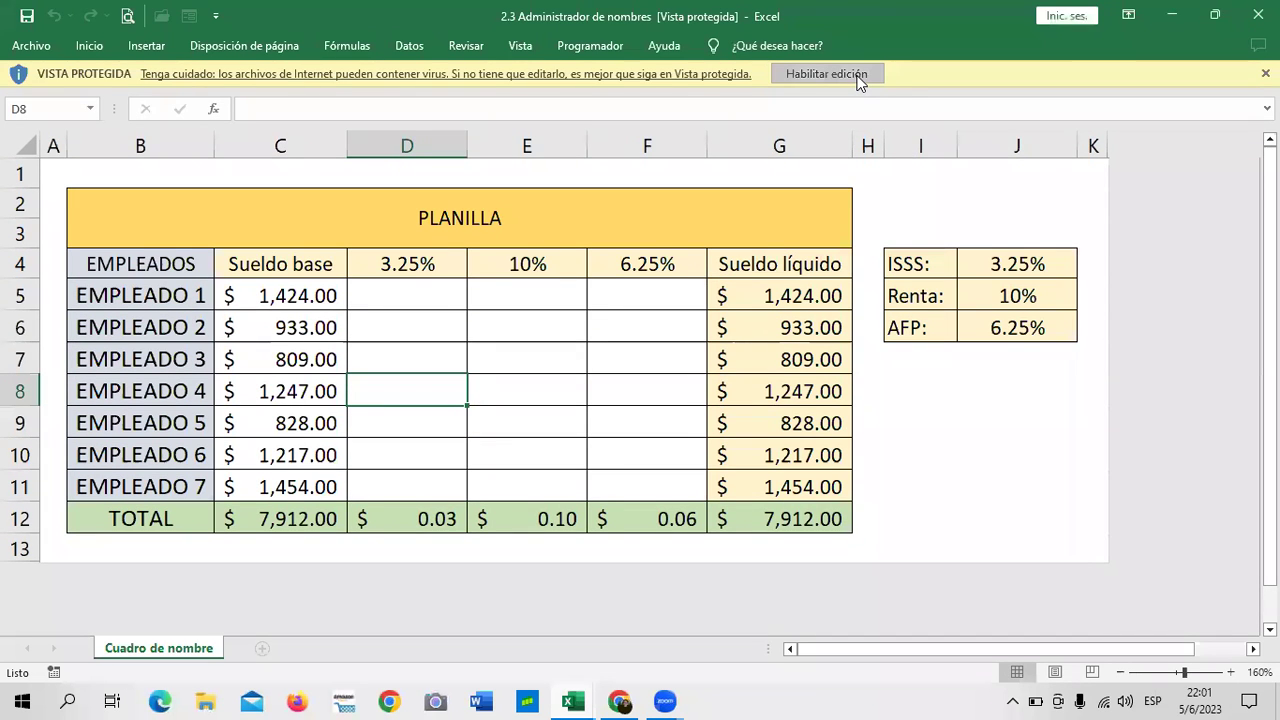
Enable editing and review the ISSS 3.25%, Renta 10%, AFP 6.25% rates and salary C5
{"action": "left_click", "coordinate": [826, 74]}
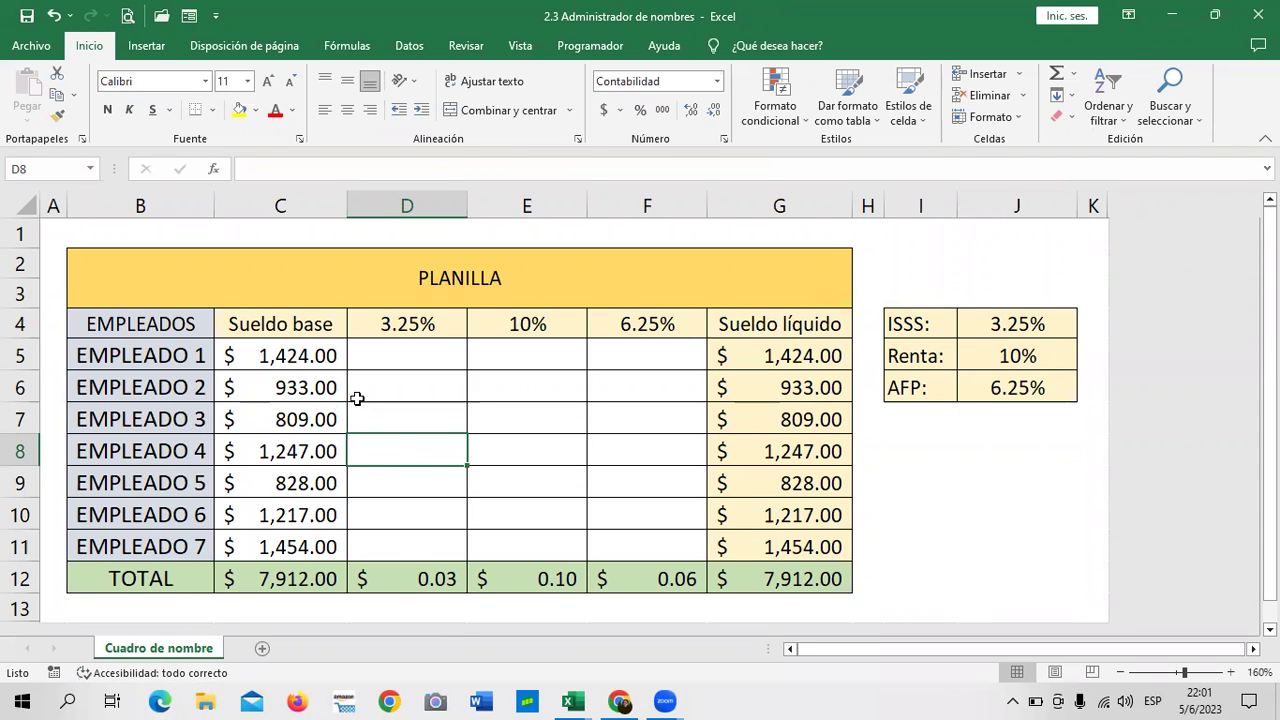
{"action": "left_click", "coordinate": [1040, 328]}
{"action": "left_click", "coordinate": [1030, 358]}
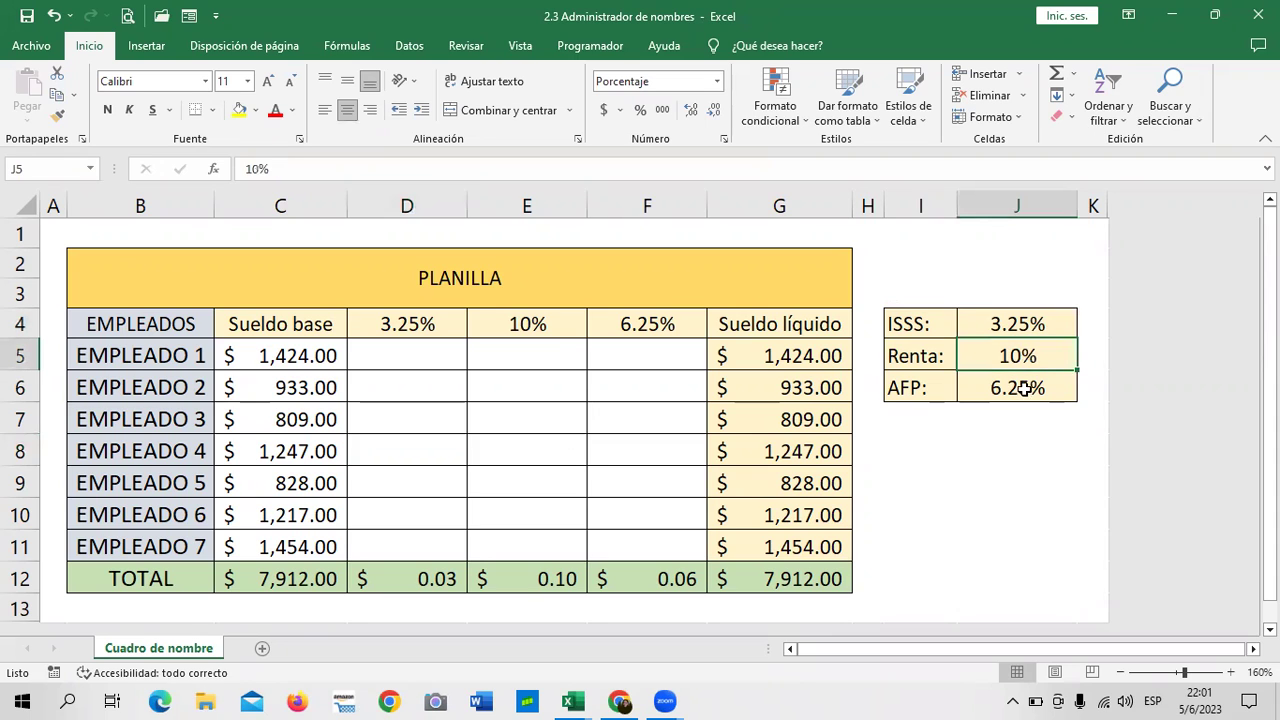
{"action": "left_click", "coordinate": [305, 356]}
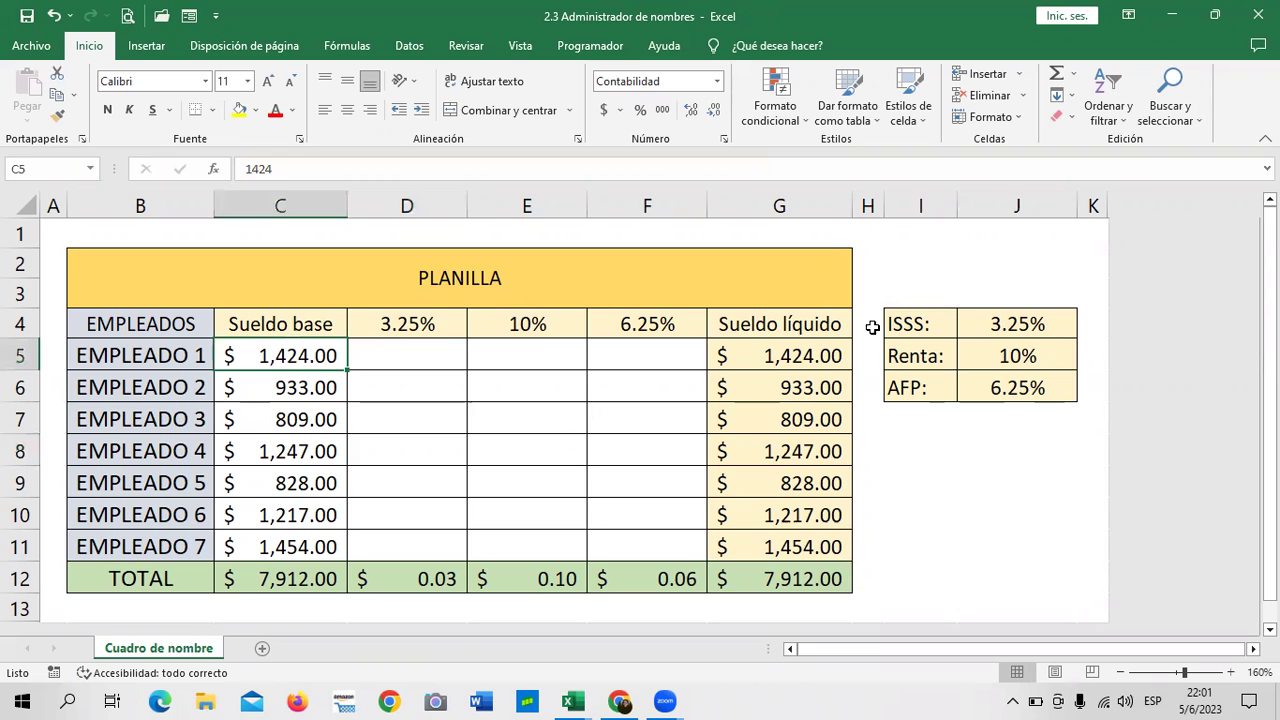
{"action": "left_click", "coordinate": [1028, 323]}
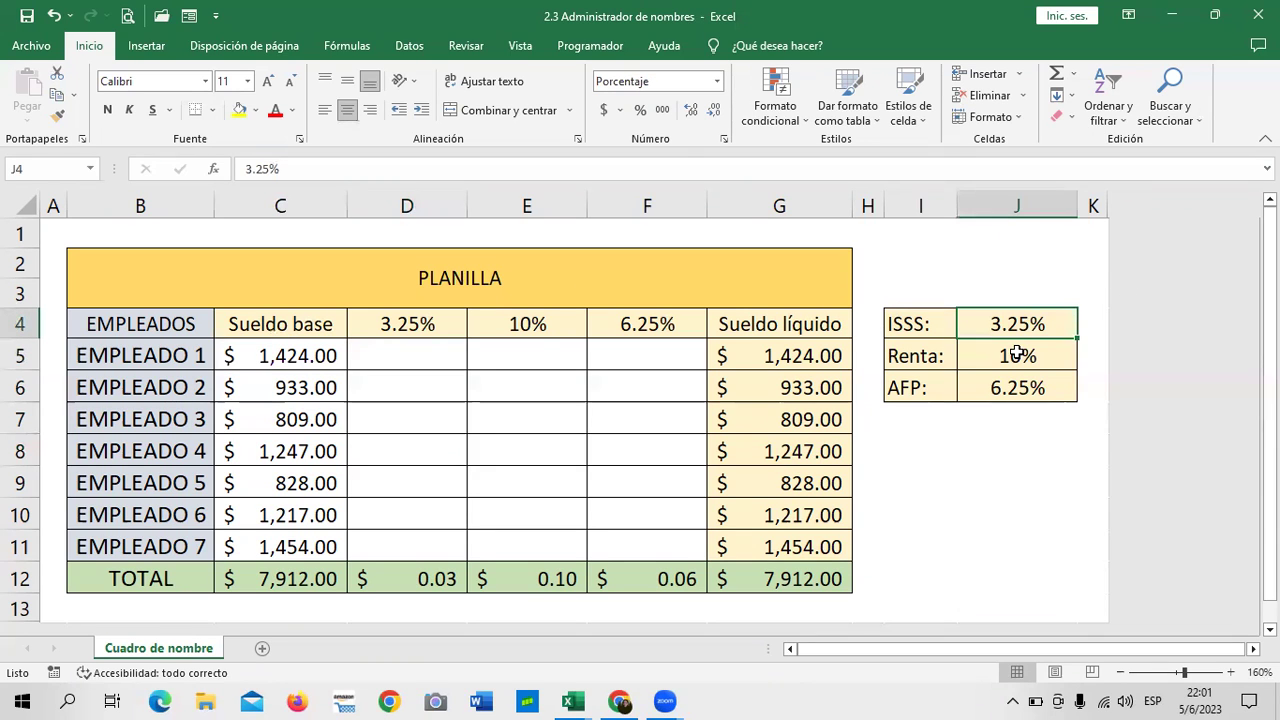
{"action": "left_click", "coordinate": [1017, 352]}
{"action": "left_click", "coordinate": [1005, 384]}
{"action": "left_click", "coordinate": [327, 355]}
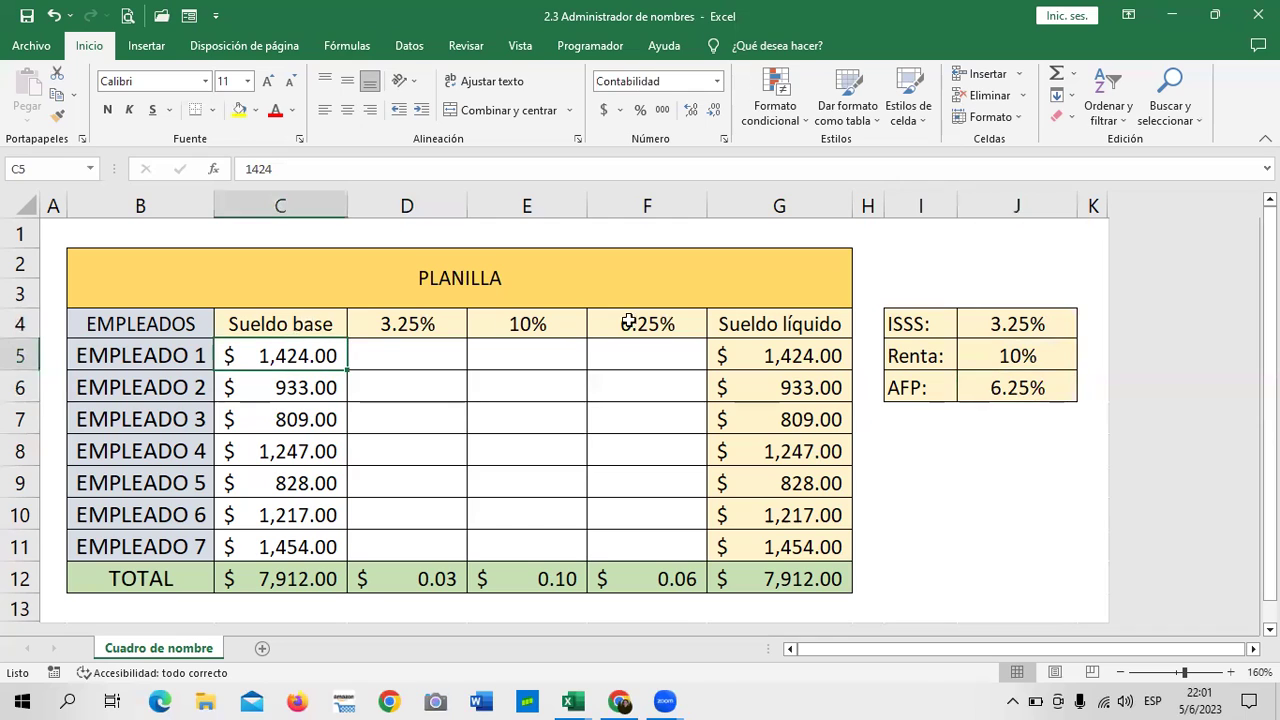
{"action": "left_click", "coordinate": [985, 327]}
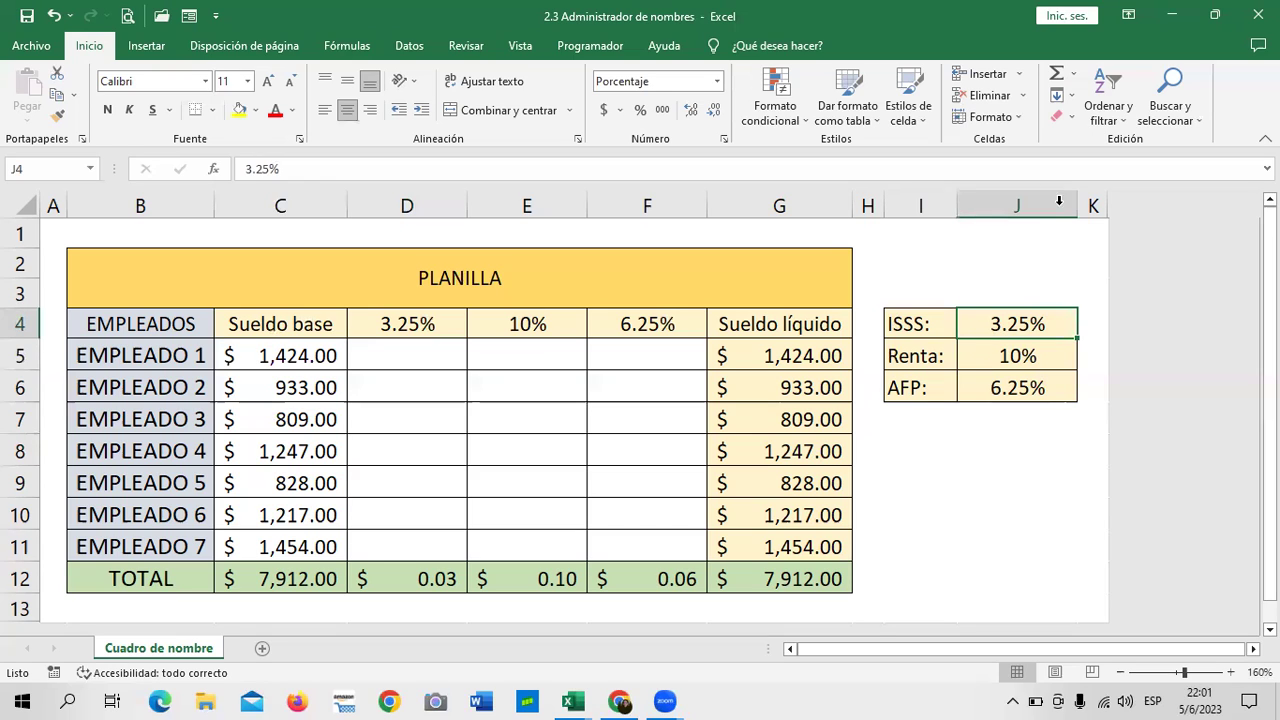
{"action": "left_click", "coordinate": [1018, 356]}
{"action": "left_click", "coordinate": [1015, 390]}
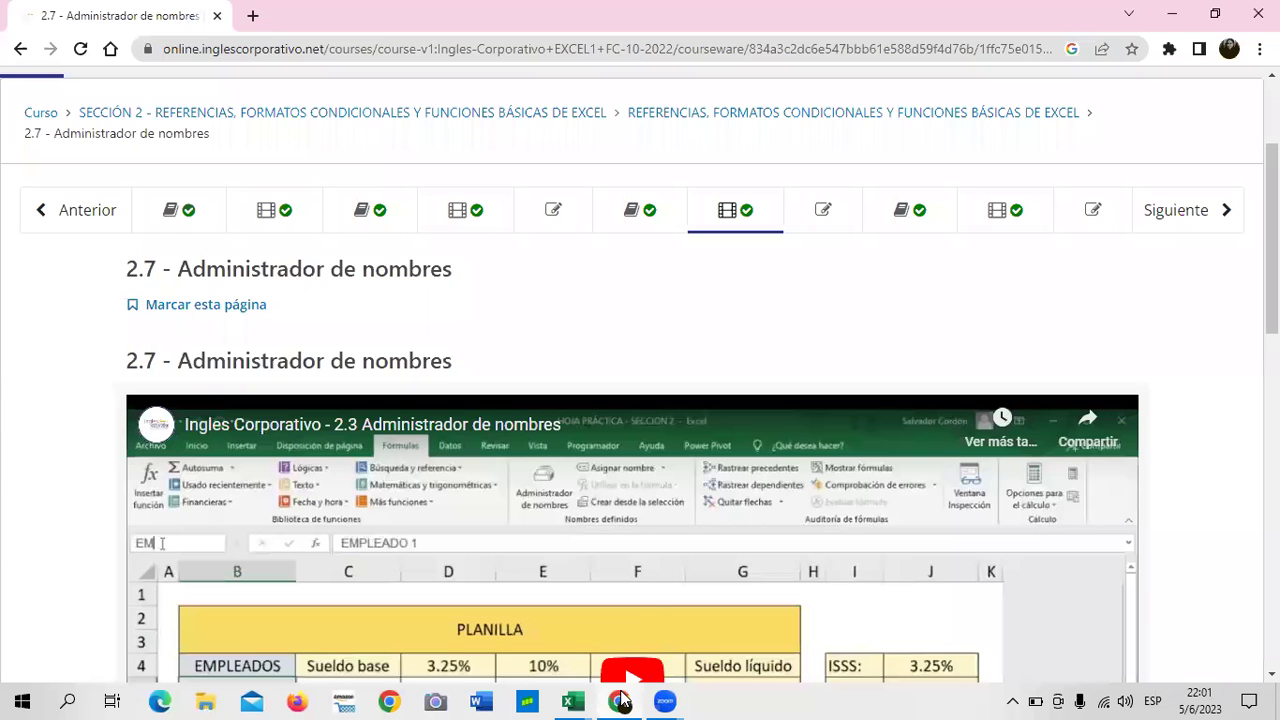
Reopen lesson 2.7 in the browser via 2.4 and scroll to the PLANILLA video
{"action": "left_click", "coordinate": [622, 700]}
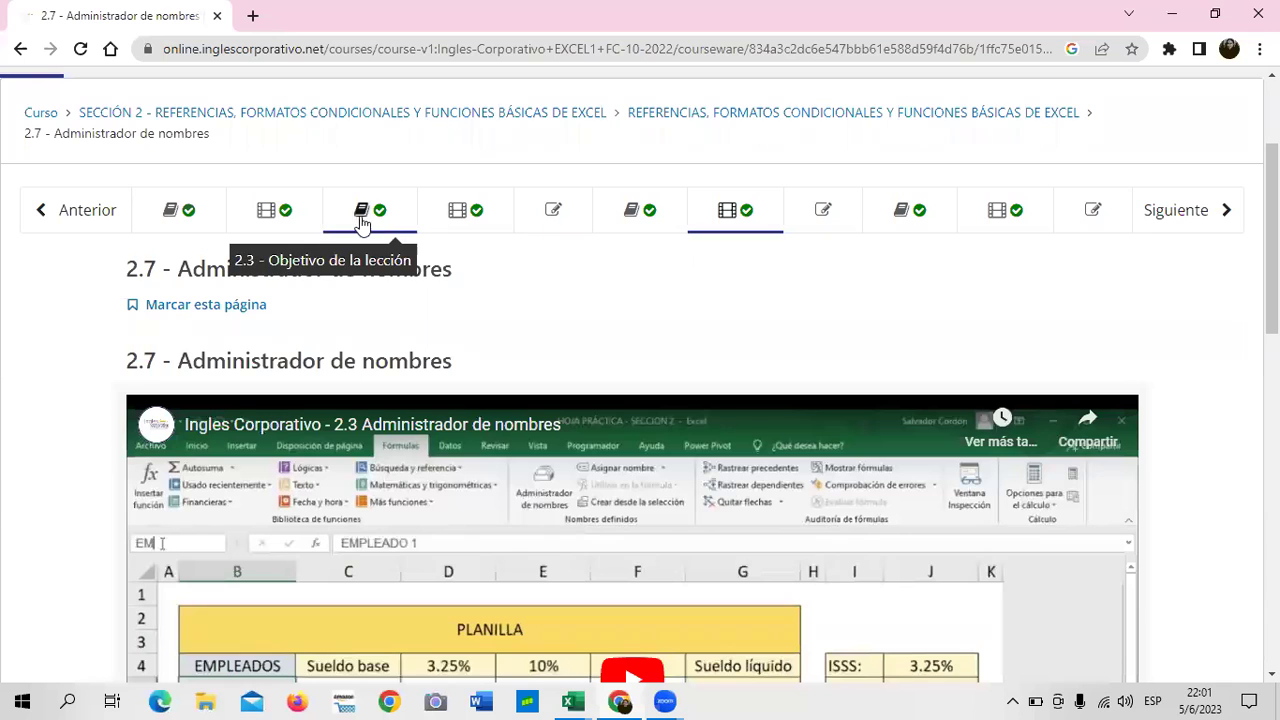
{"action": "left_click", "coordinate": [485, 220]}
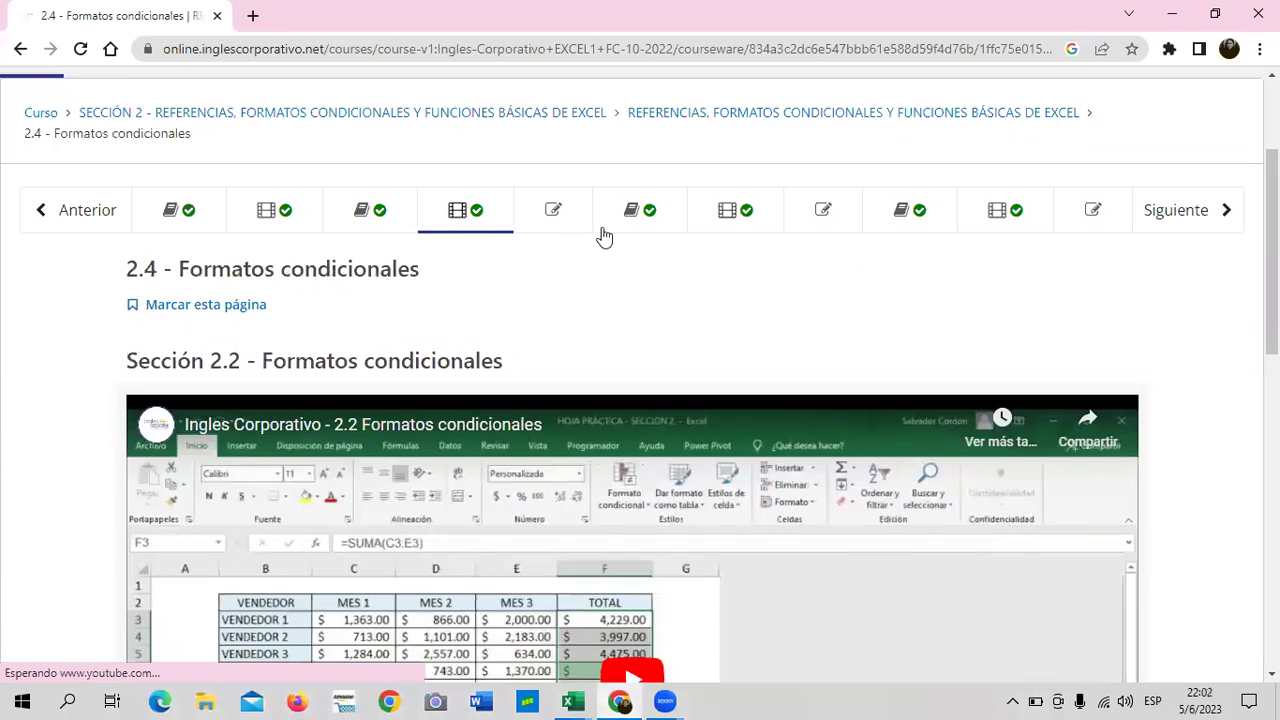
{"action": "left_click", "coordinate": [770, 216]}
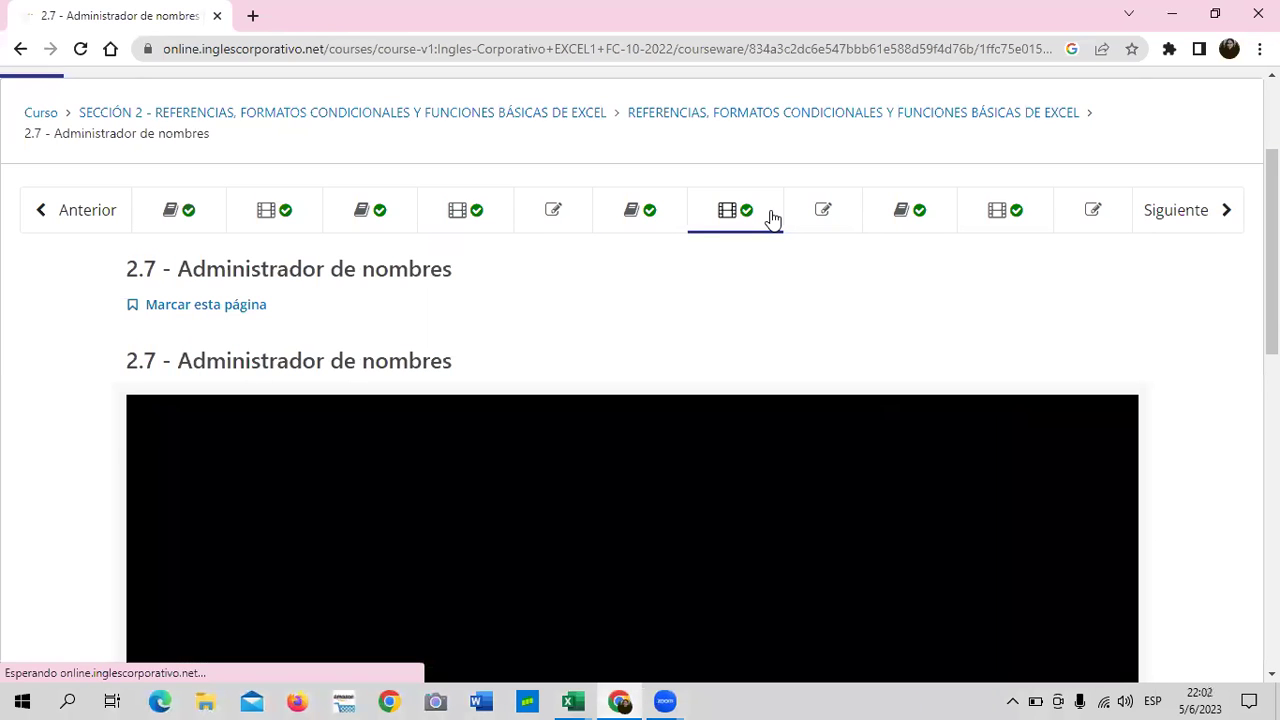
{"action": "scroll", "coordinate": [760, 425], "scroll_direction": "down", "scroll_amount": 5}
{"action": "scroll", "coordinate": [763, 423], "scroll_direction": "down", "scroll_amount": 3}
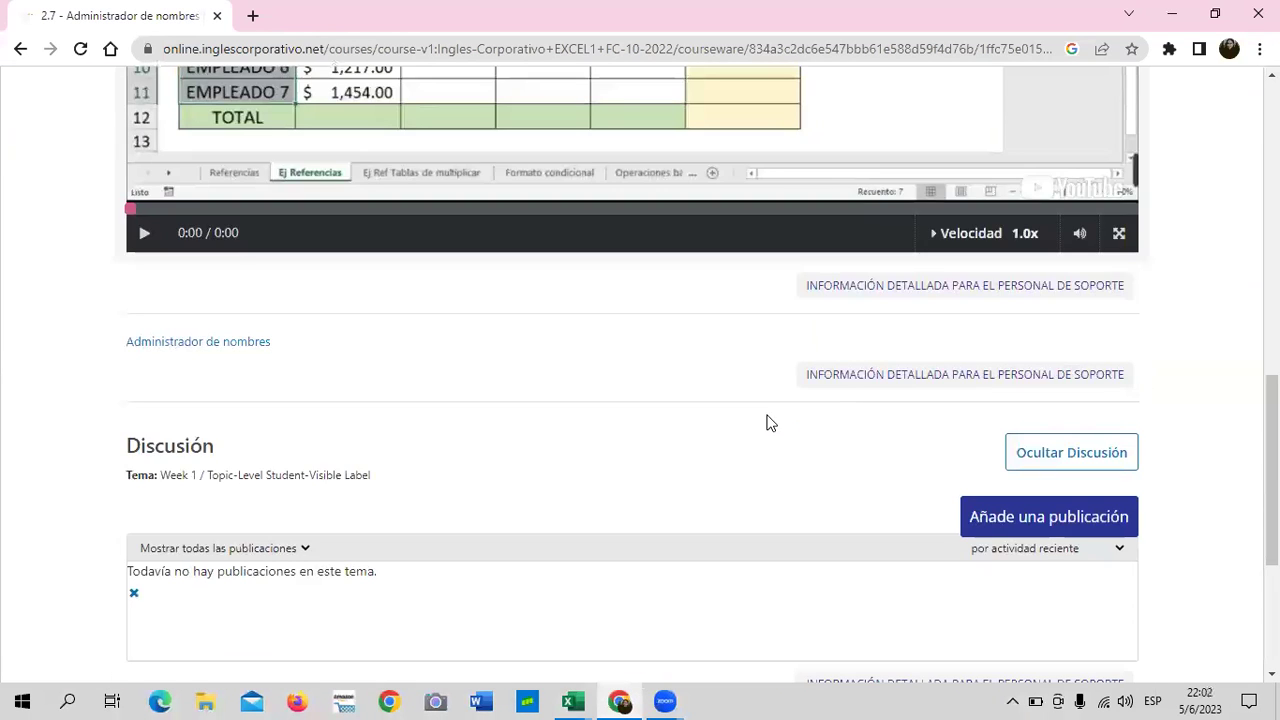
{"action": "scroll", "coordinate": [763, 421], "scroll_direction": "up", "scroll_amount": 2}
{"action": "scroll", "coordinate": [594, 471], "scroll_direction": "up", "scroll_amount": 3}
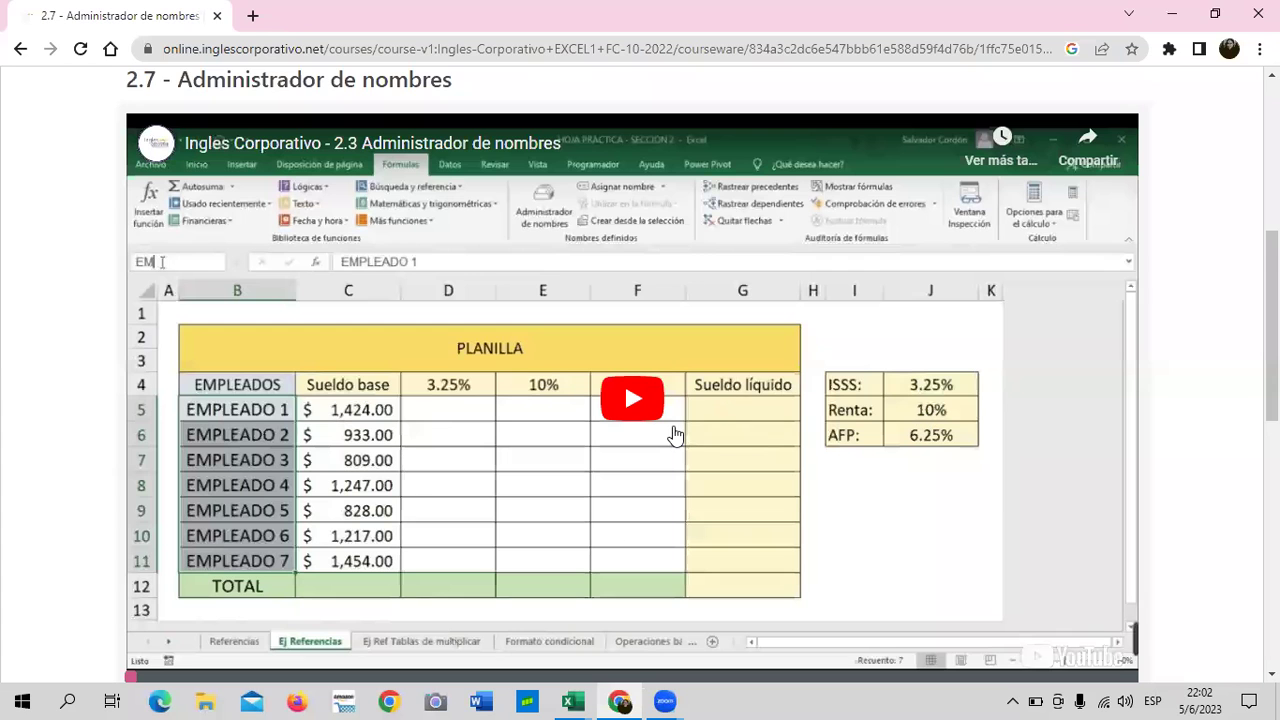
{"action": "scroll", "coordinate": [675, 435], "scroll_direction": "down", "scroll_amount": 2}
{"action": "scroll", "coordinate": [640, 433], "scroll_direction": "up", "scroll_amount": 1}
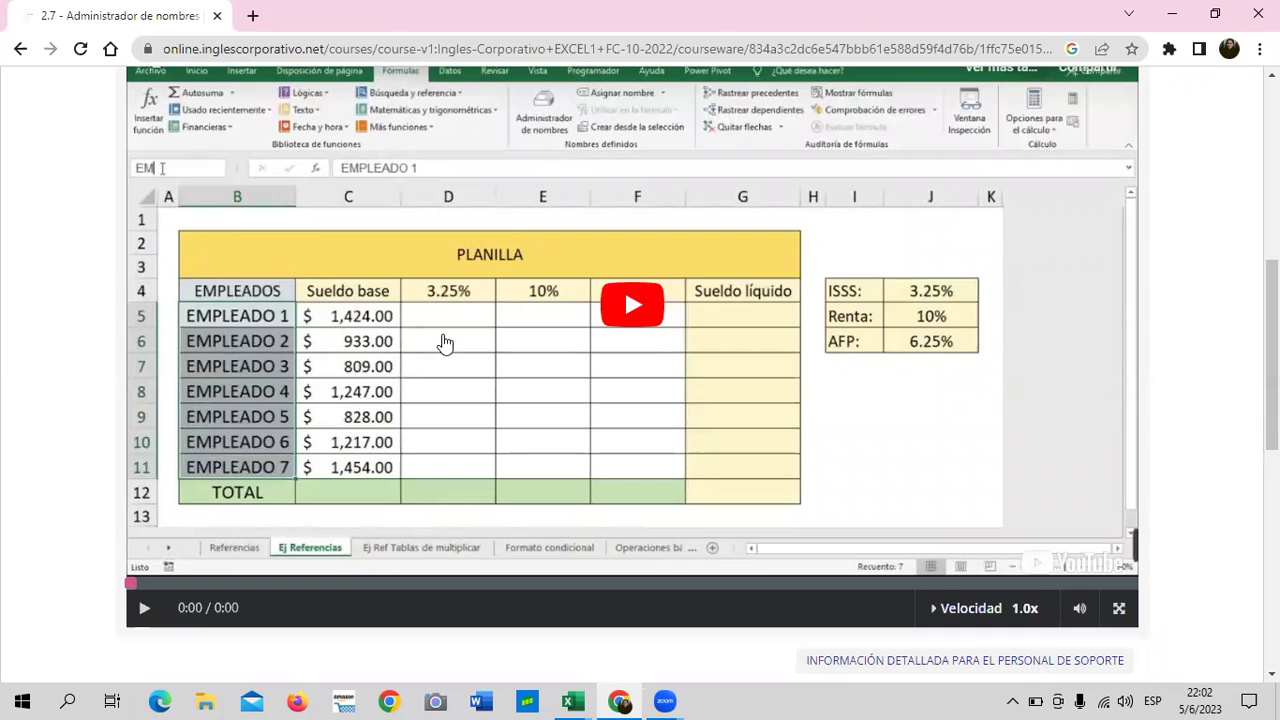
{"action": "scroll", "coordinate": [445, 343], "scroll_direction": "up", "scroll_amount": 1}
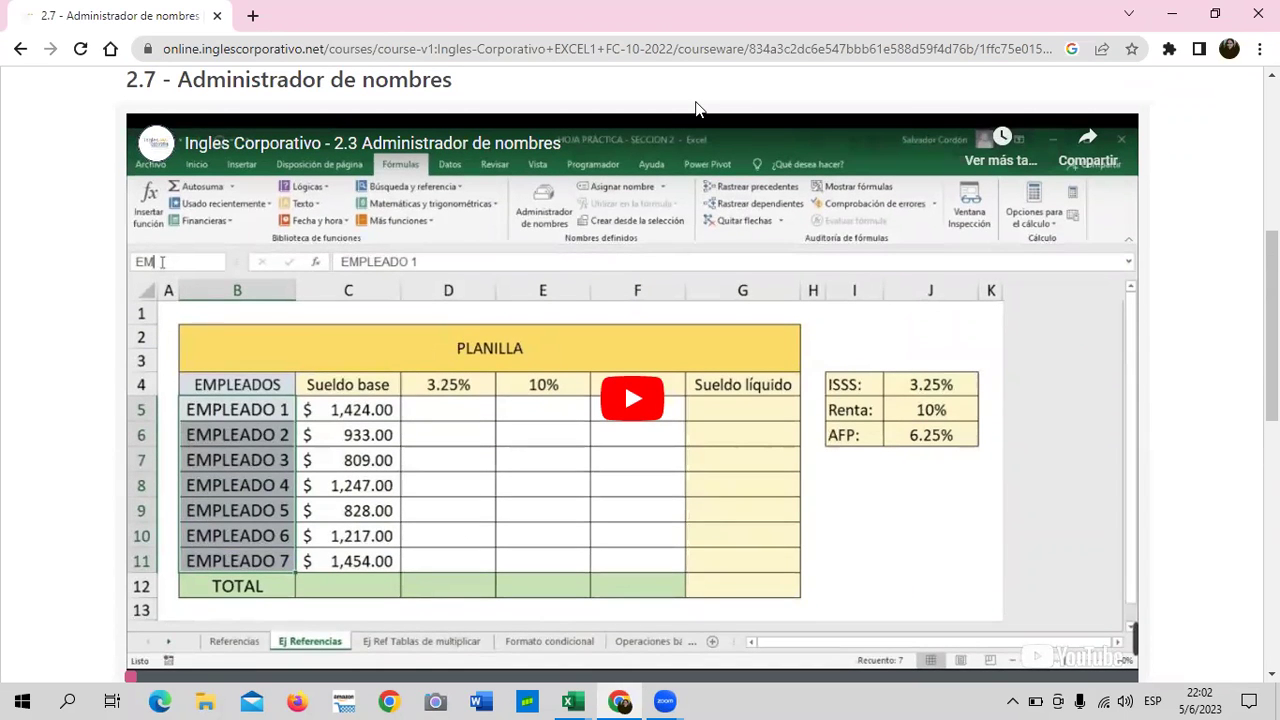
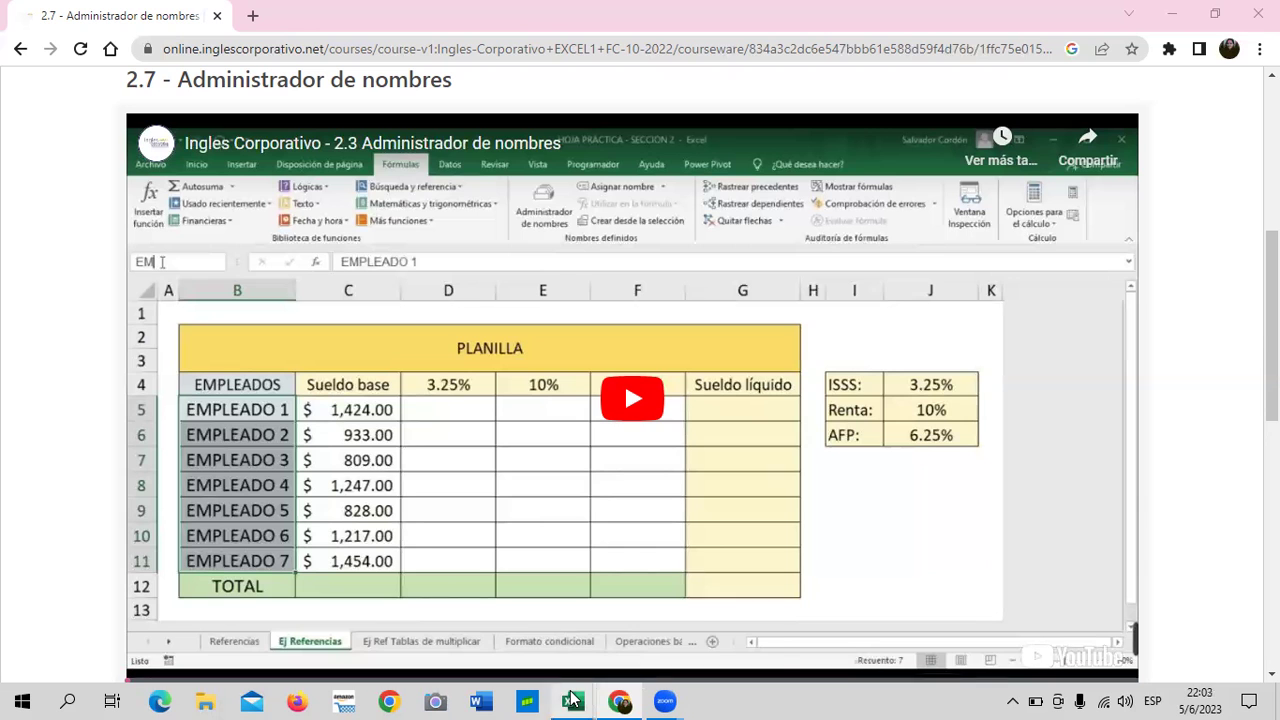
Bring the 2.3 Administrador de nombres Excel workbook to the front from the taskbar
{"action": "mouse_move", "coordinate": [573, 700]}
{"action": "left_click", "coordinate": [628, 618]}
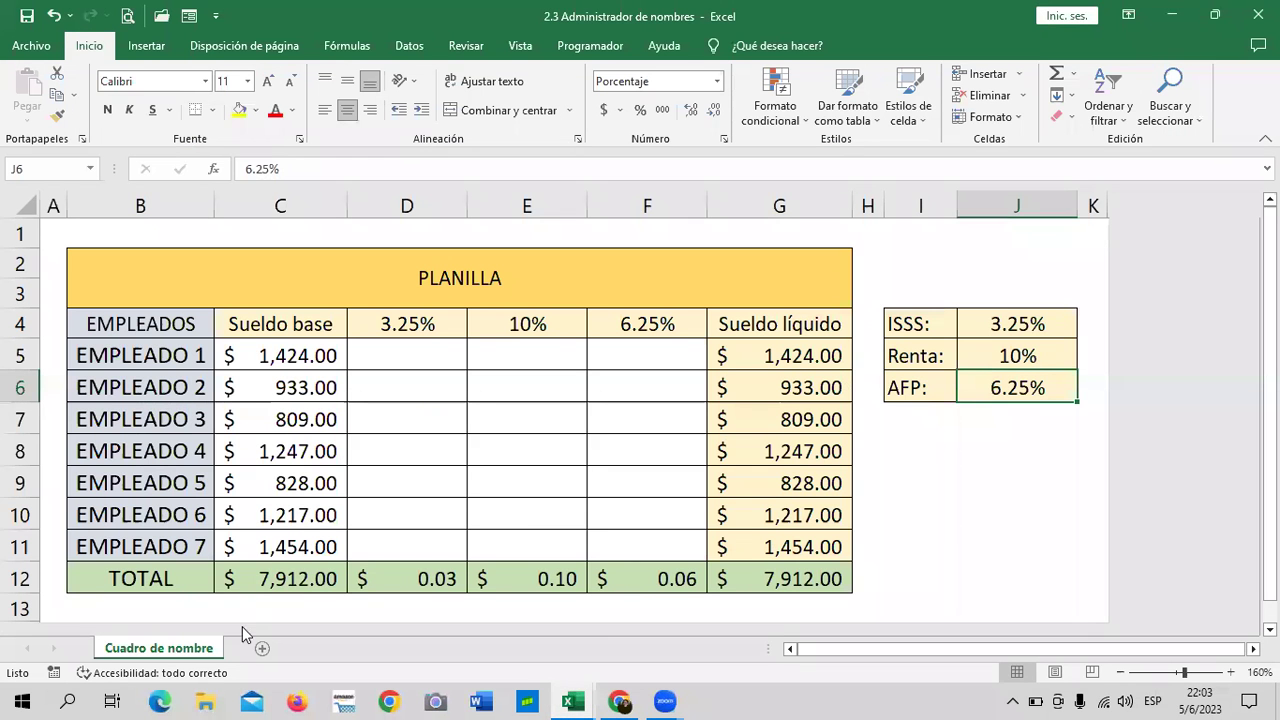
Switch to the Referencias Relativas y Absolutas workbook and view its Referencia Absoluta, then Referencia Relativa sheets
{"action": "mouse_move", "coordinate": [572, 700]}
{"action": "left_click", "coordinate": [476, 600]}
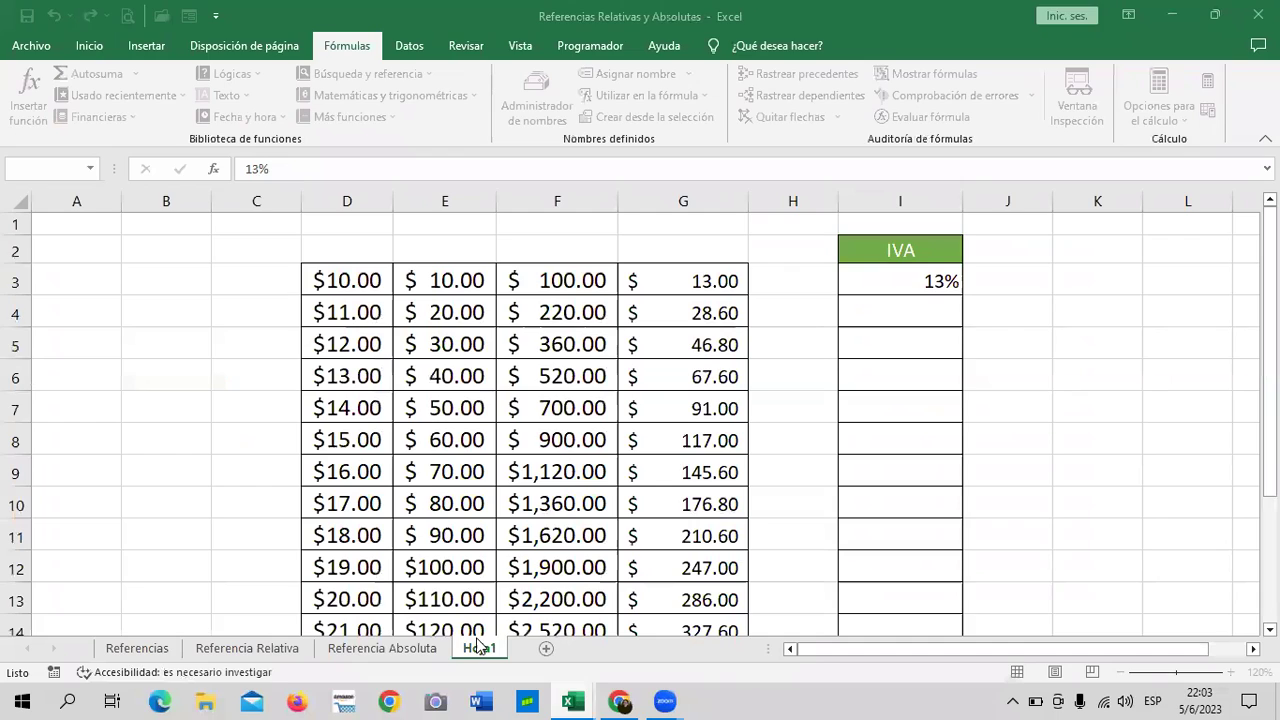
{"action": "scroll", "coordinate": [480, 580], "scroll_direction": "down", "scroll_amount": 2}
{"action": "scroll", "coordinate": [544, 462], "scroll_direction": "up", "scroll_amount": 2}
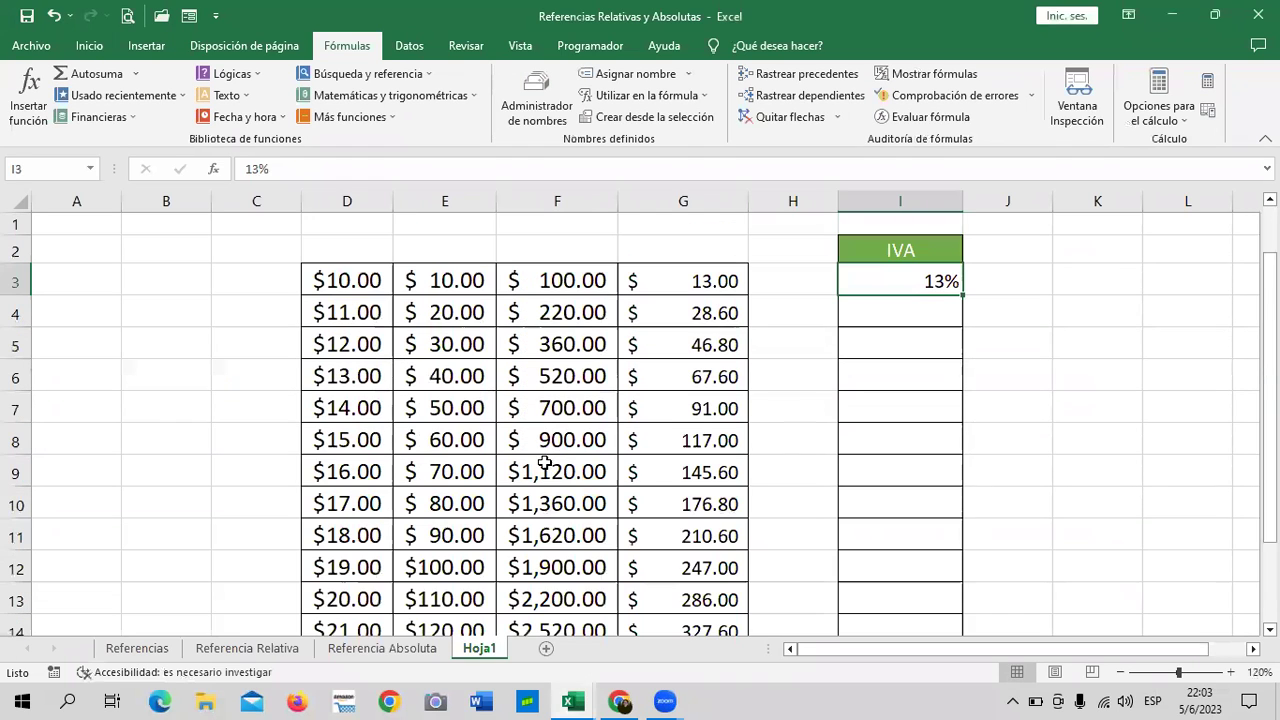
{"action": "left_click", "coordinate": [390, 648]}
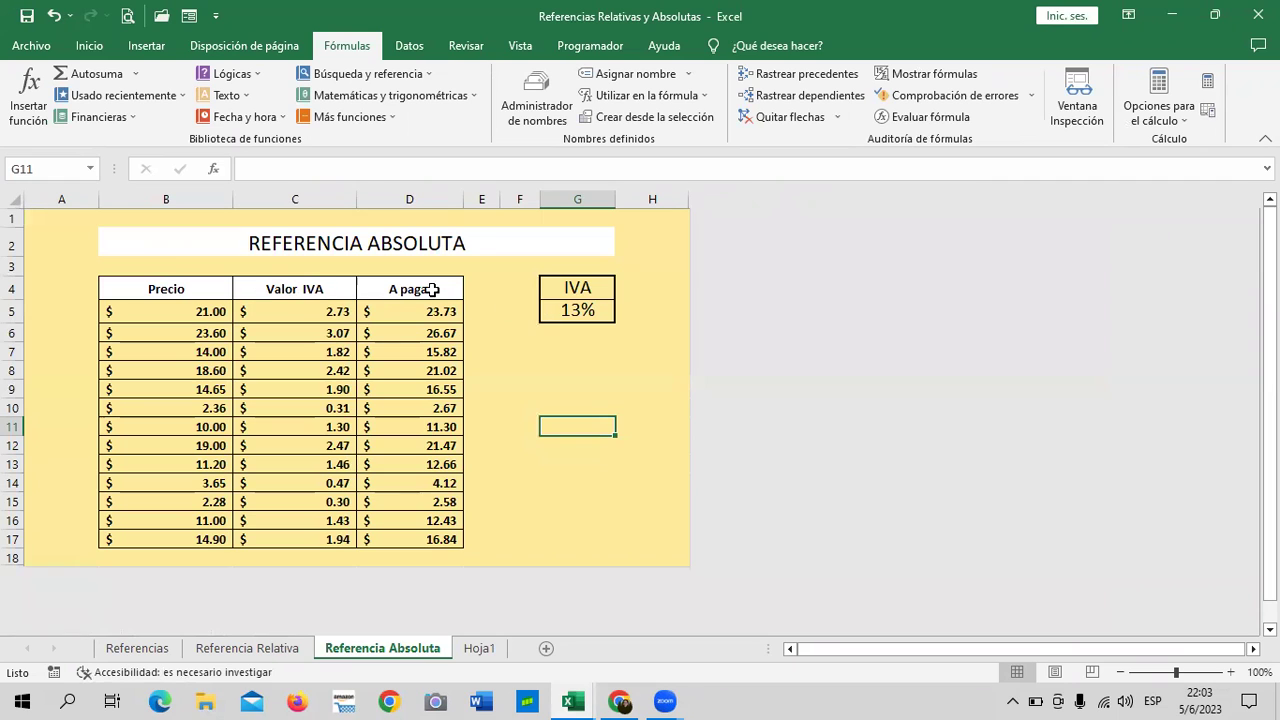
{"action": "left_click", "coordinate": [282, 656]}
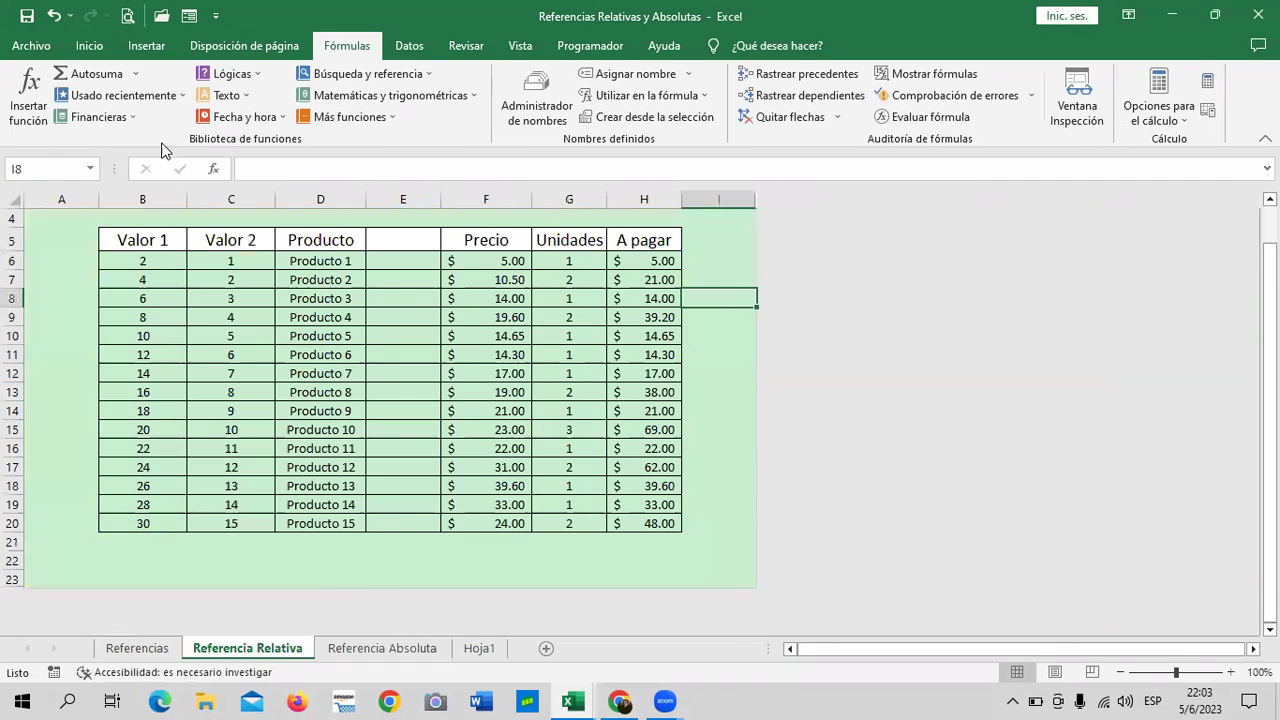
Inspect the Valor 1 entries down the column and the Valor 2 value in C6
{"action": "left_click", "coordinate": [148, 266]}
{"action": "left_click", "coordinate": [143, 368]}
{"action": "left_click", "coordinate": [157, 506]}
{"action": "left_click", "coordinate": [151, 266]}
{"action": "left_click", "coordinate": [227, 266]}
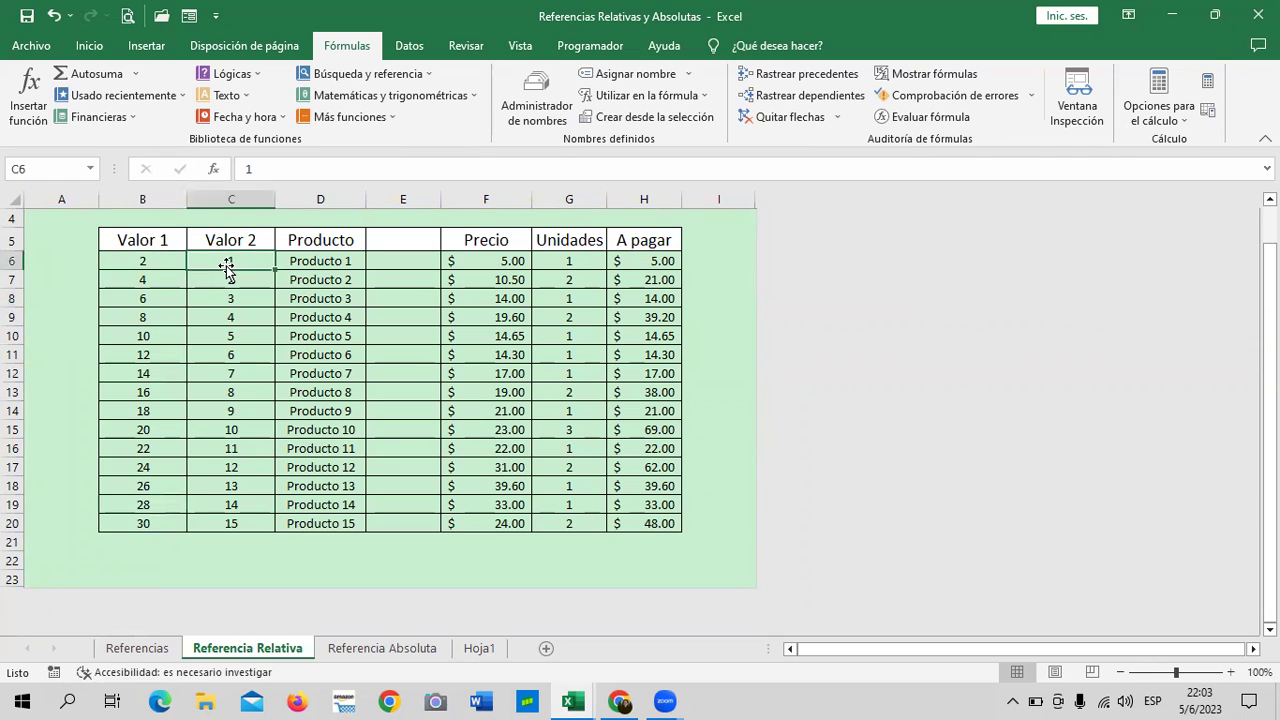
Check the Precio, Unidades and A pagar (=F6*G6) cells on the Referencia Relativa sheet
{"action": "left_click", "coordinate": [482, 264]}
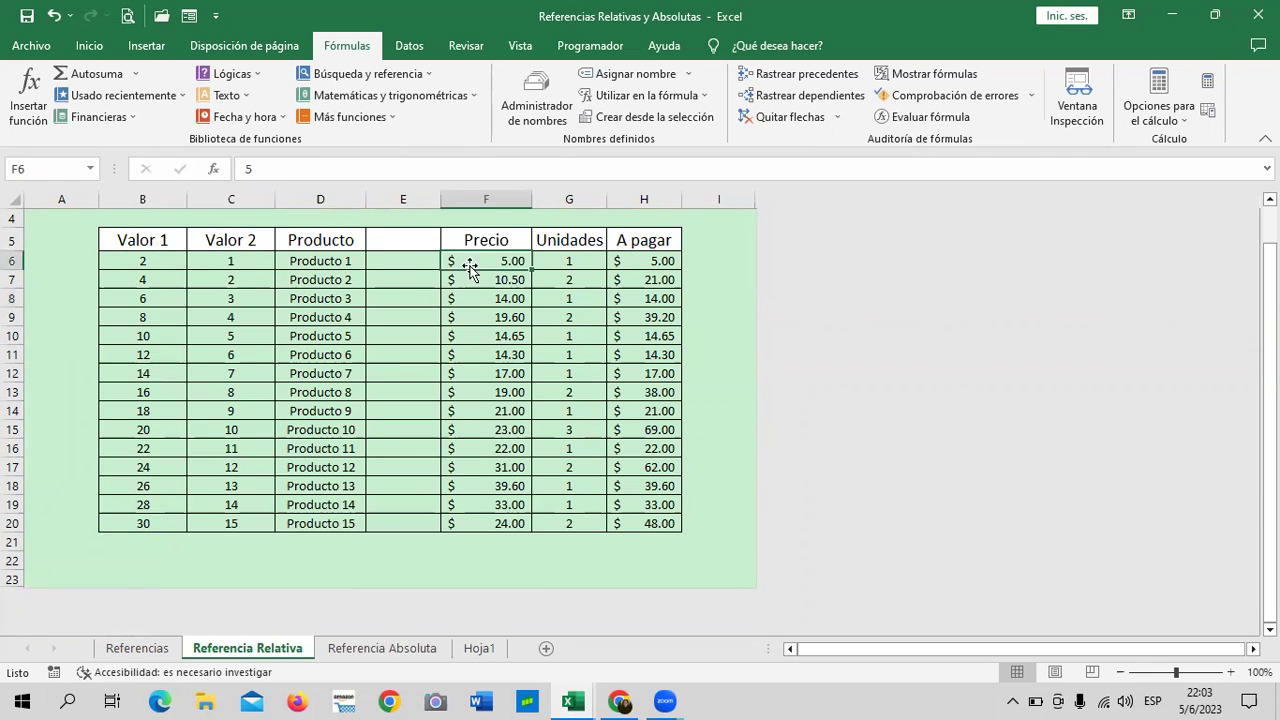
{"action": "left_click", "coordinate": [572, 262]}
{"action": "left_click_drag", "start_coordinate": [572, 393], "coordinate": [572, 412]}
{"action": "left_click", "coordinate": [582, 520]}
{"action": "left_click", "coordinate": [663, 268]}
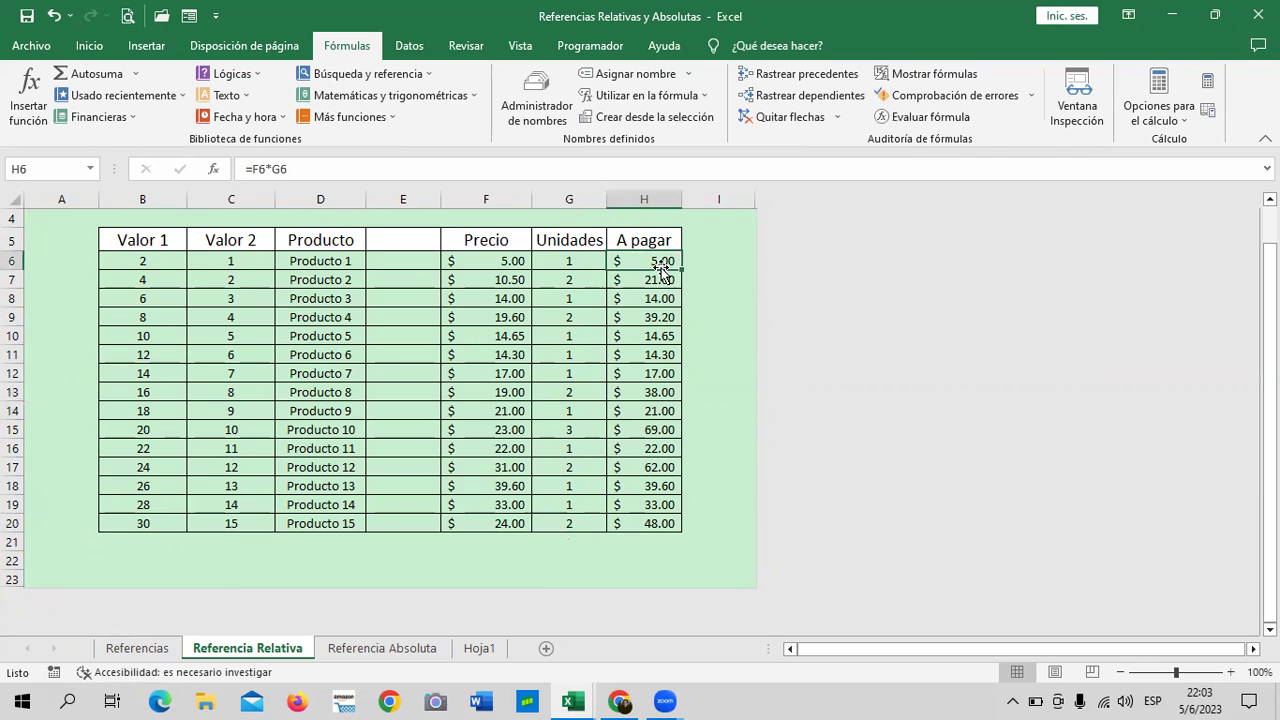
On the Referencias sheet, check the EMPLEADO 1 and 7 PROMEDIO averages, then scroll right to the Ganancia tables
{"action": "left_click", "coordinate": [146, 650]}
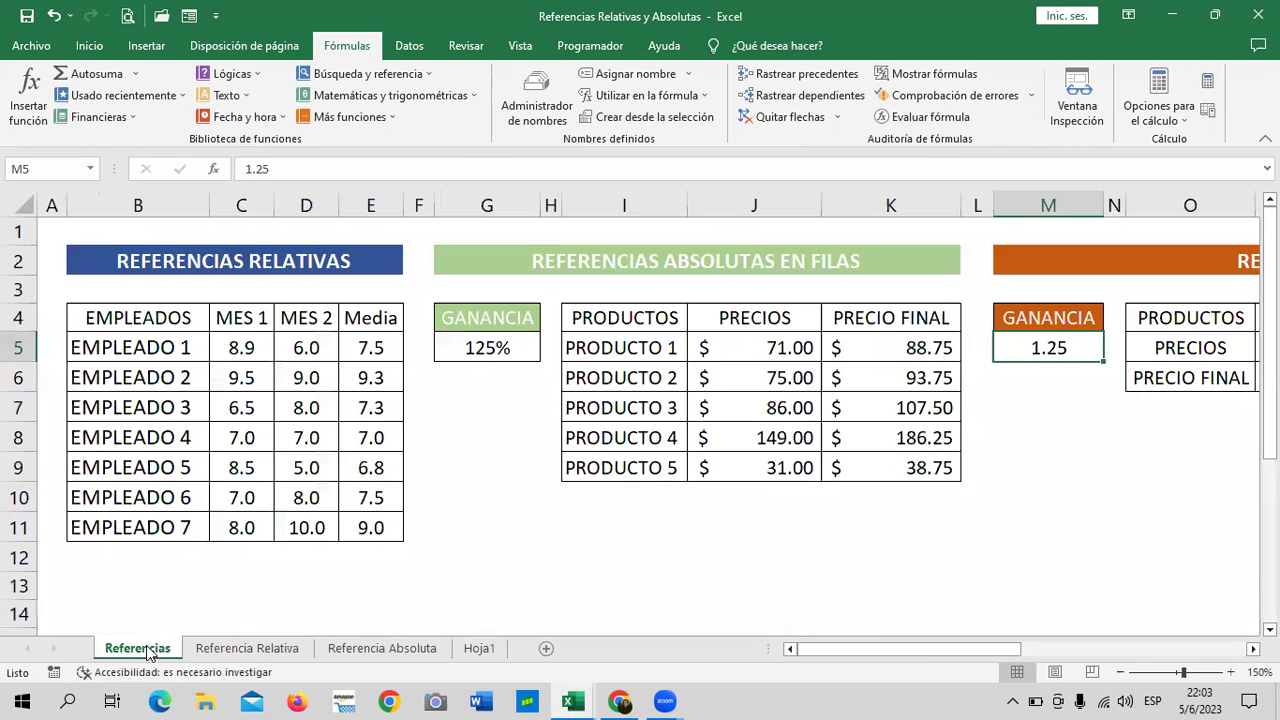
{"action": "left_click", "coordinate": [373, 347]}
{"action": "left_click", "coordinate": [258, 350]}
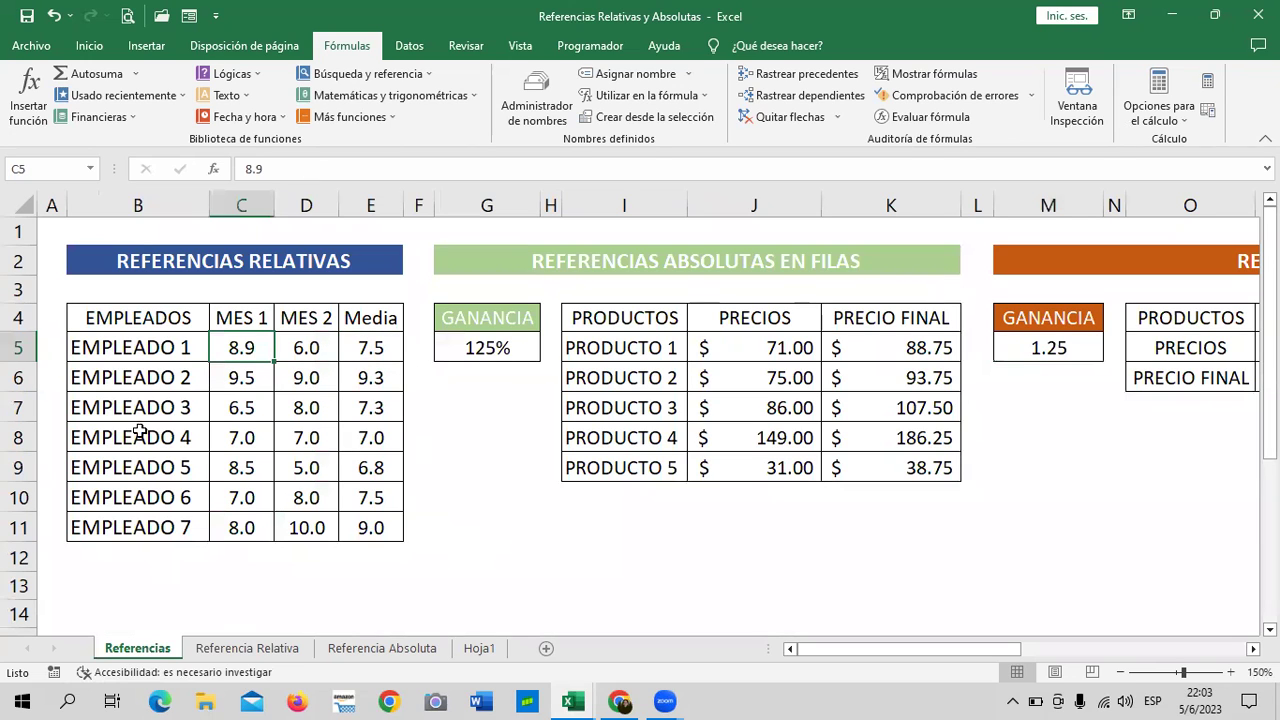
{"action": "left_click", "coordinate": [379, 530]}
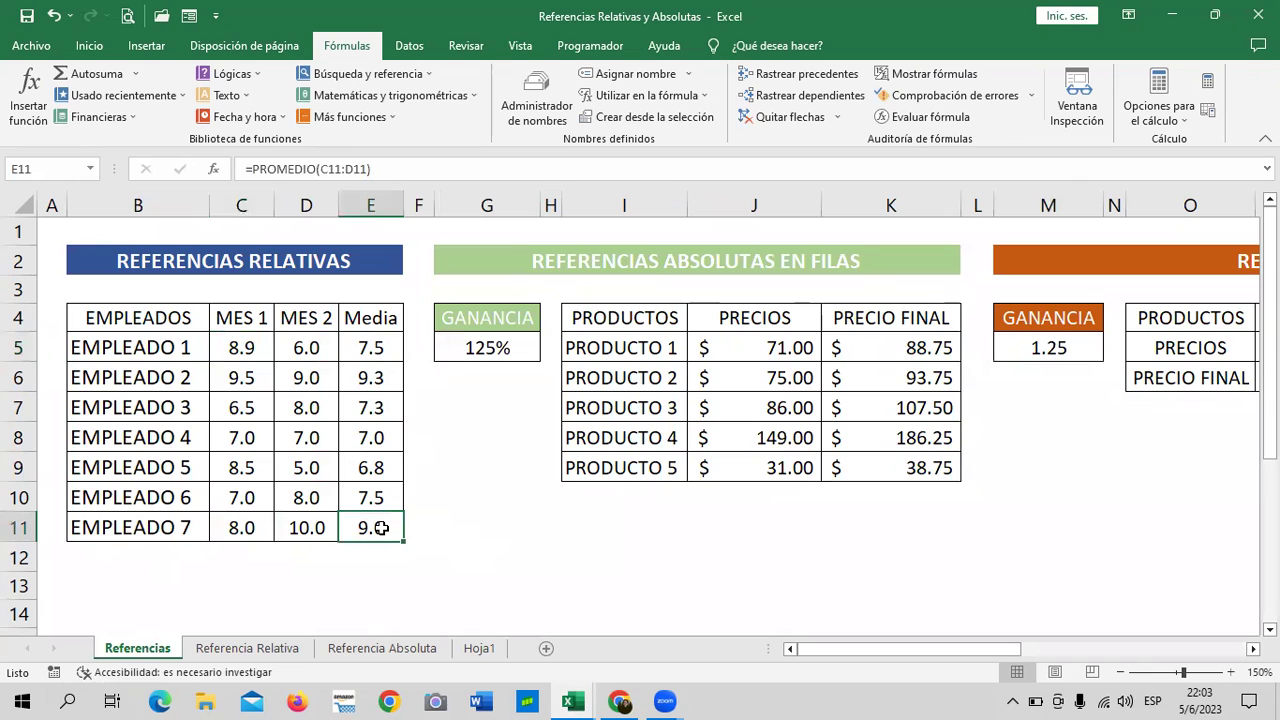
{"action": "left_click", "coordinate": [244, 349]}
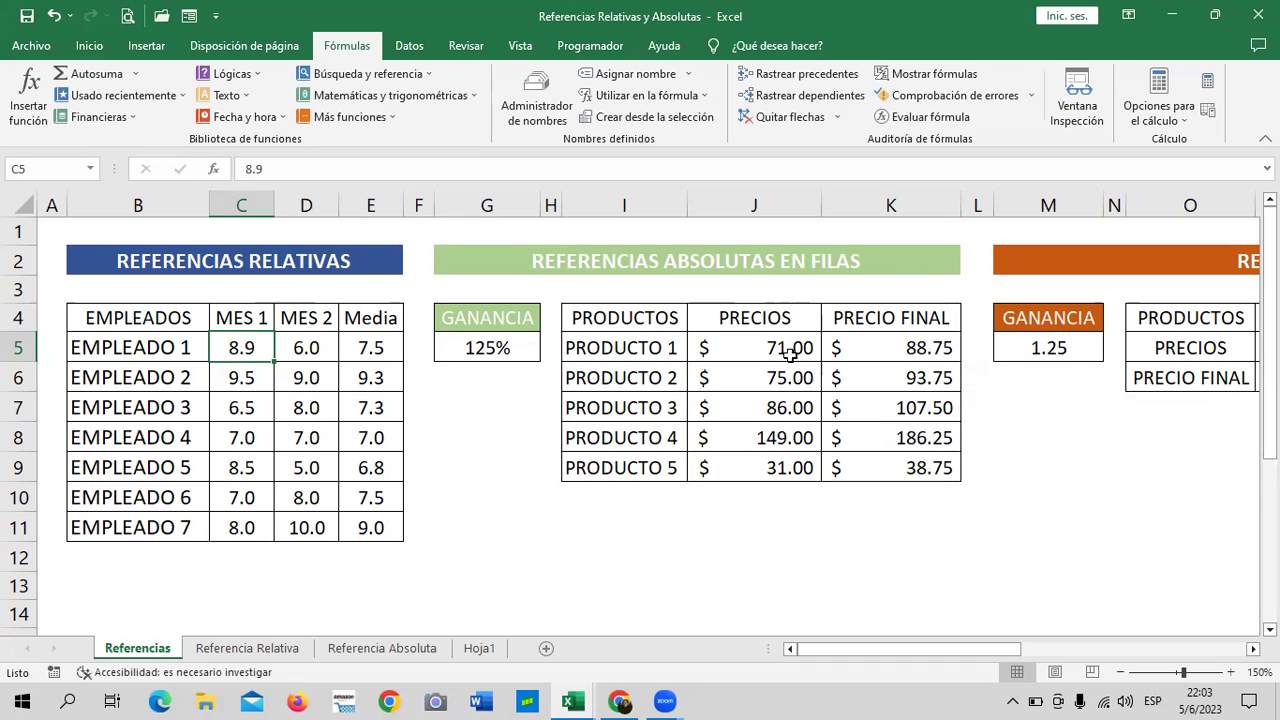
{"action": "left_click_drag", "start_coordinate": [1015, 649], "coordinate": [1189, 651]}
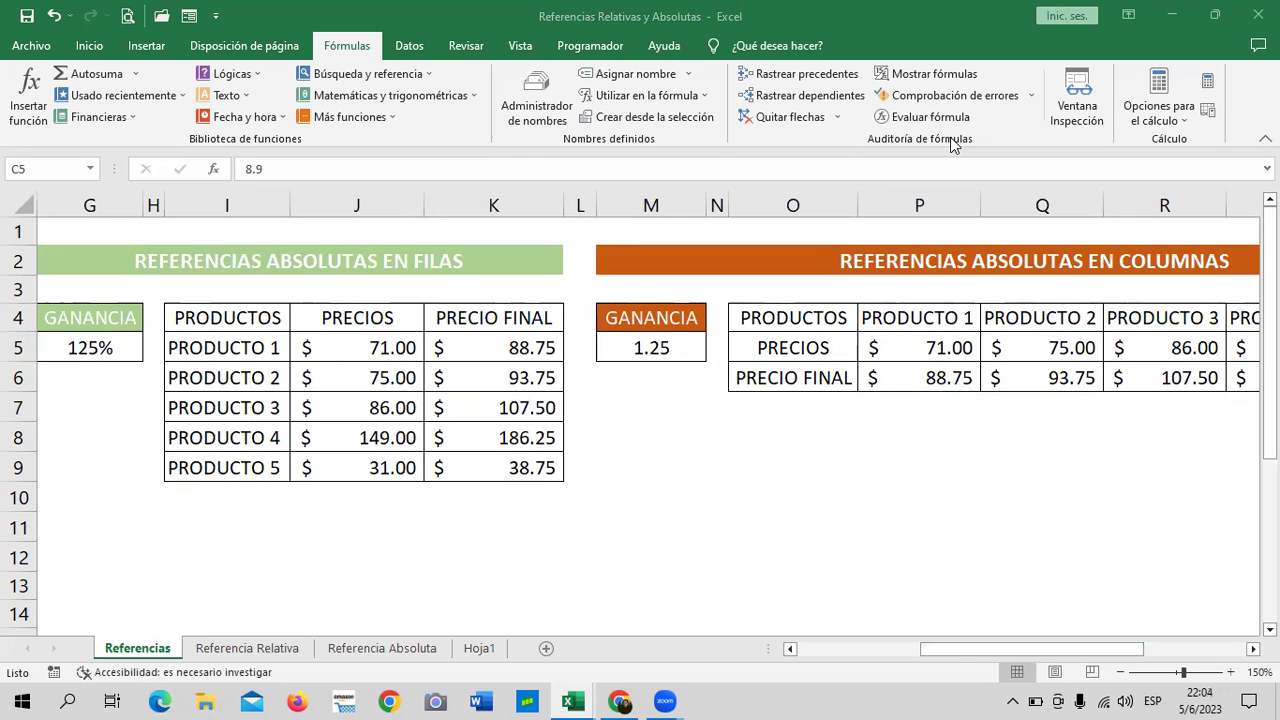
{"action": "left_click", "coordinate": [418, 650]}
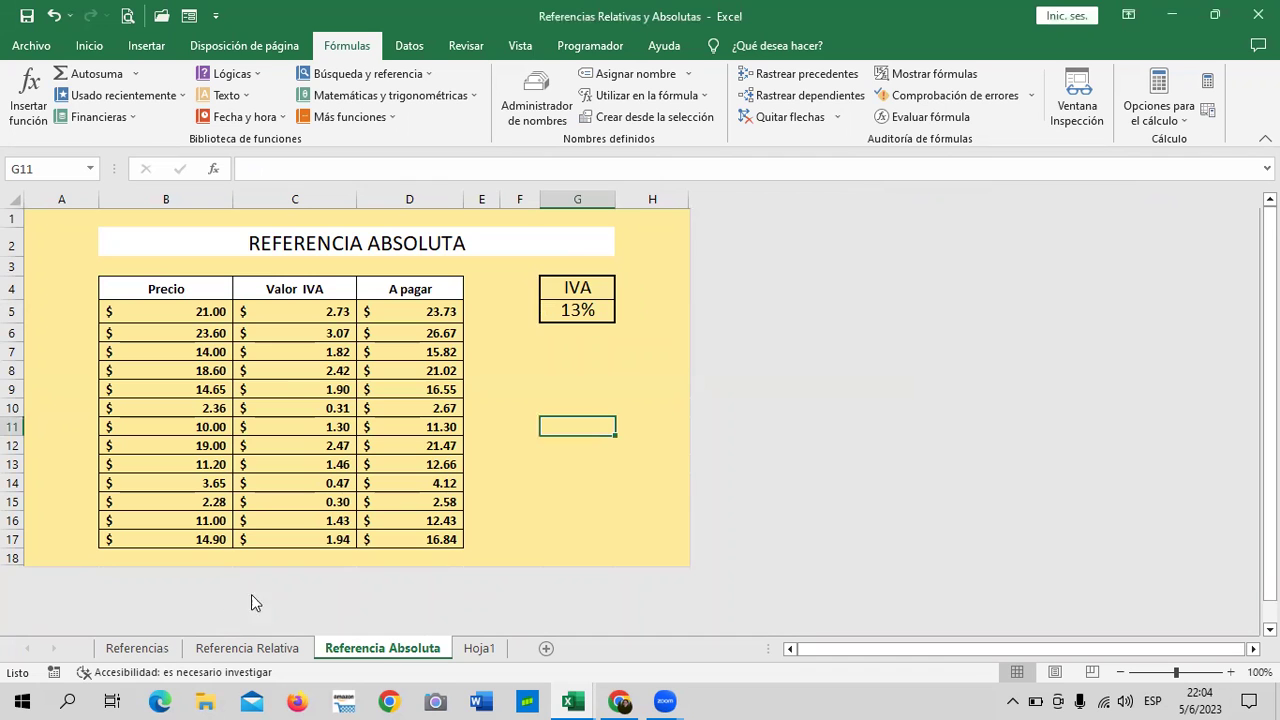
{"action": "left_click", "coordinate": [146, 648]}
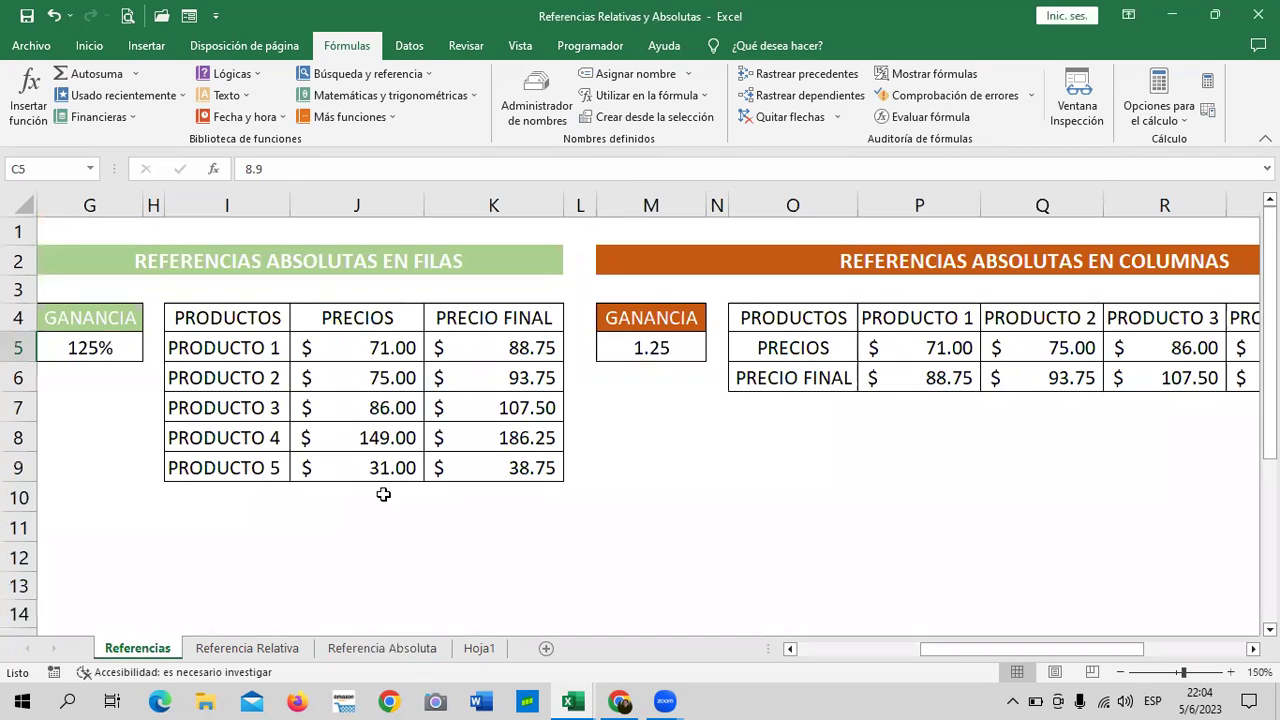
{"action": "left_click", "coordinate": [945, 380]}
{"action": "left_click_drag", "start_coordinate": [943, 648], "coordinate": [983, 625]}
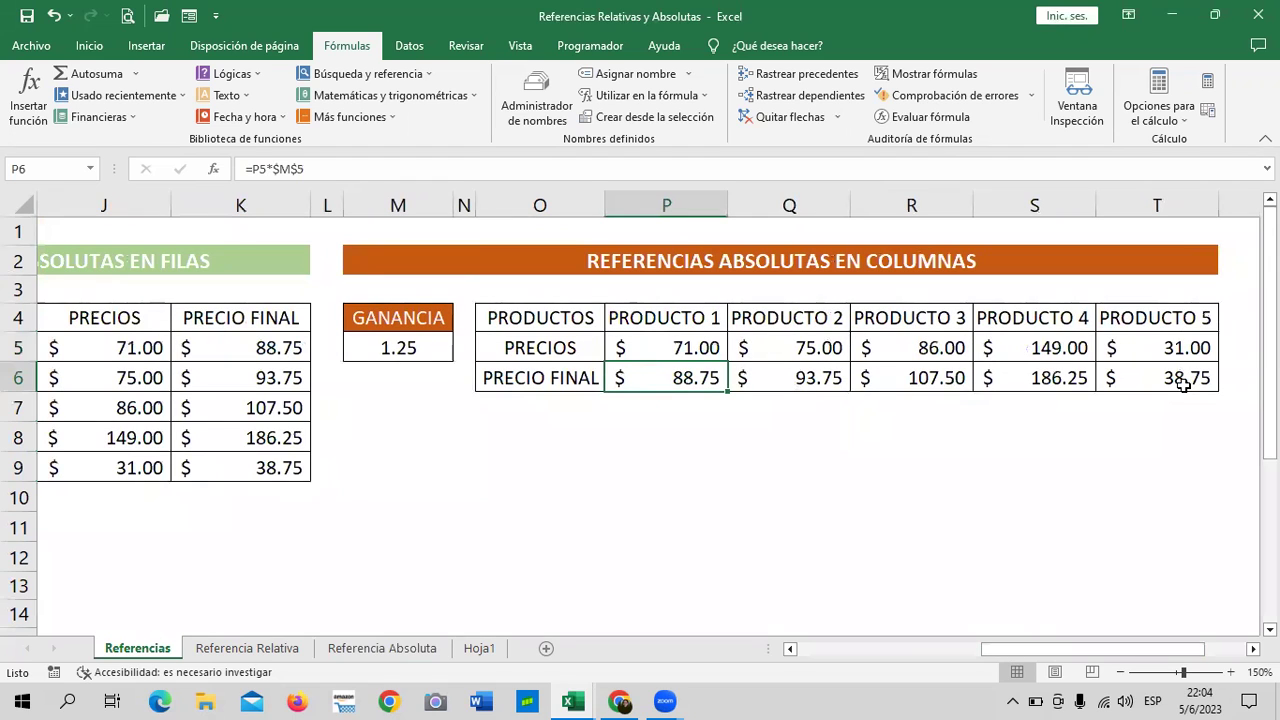
{"action": "left_click", "coordinate": [682, 348]}
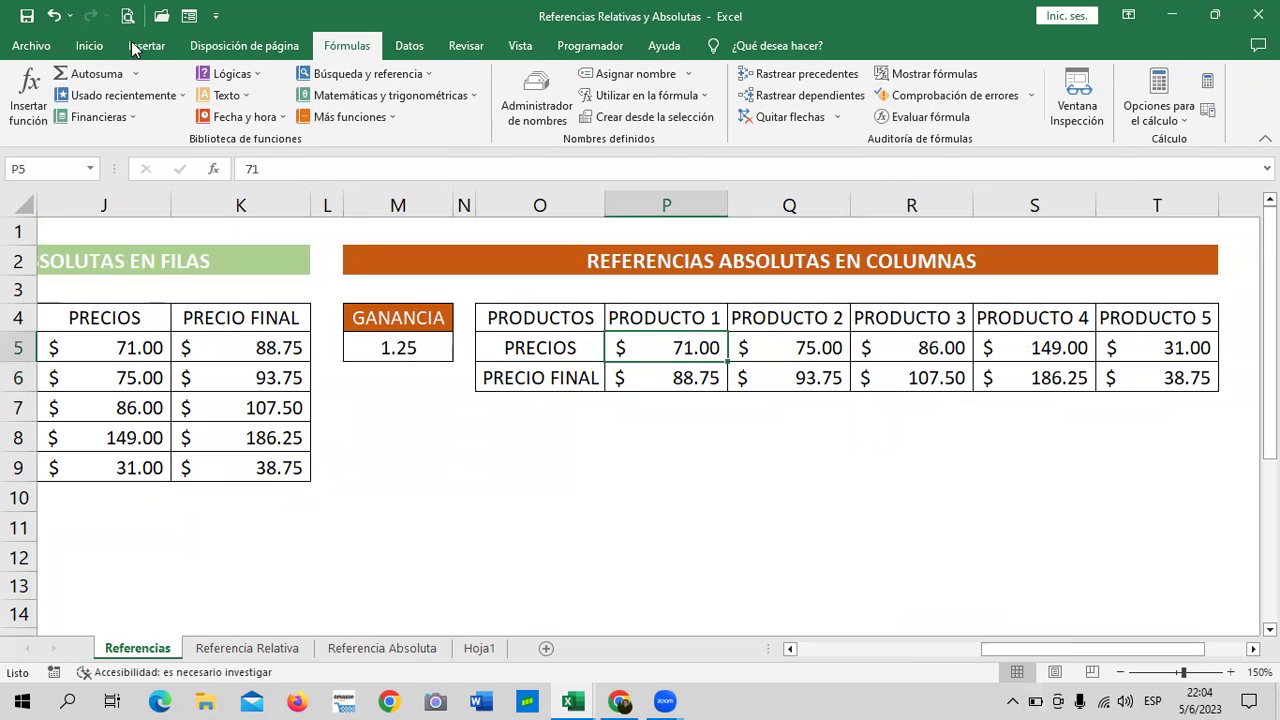
{"action": "left_click", "coordinate": [89, 46]}
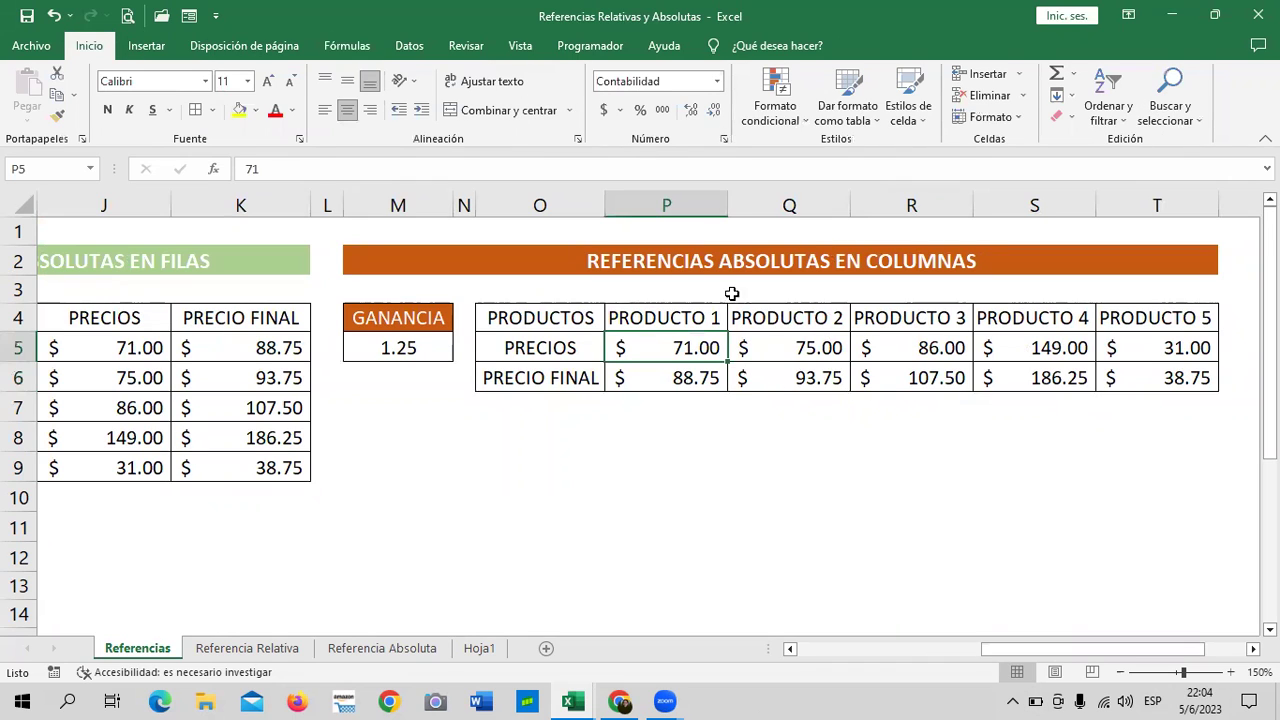
{"action": "left_click", "coordinate": [790, 400]}
{"action": "left_click", "coordinate": [819, 370]}
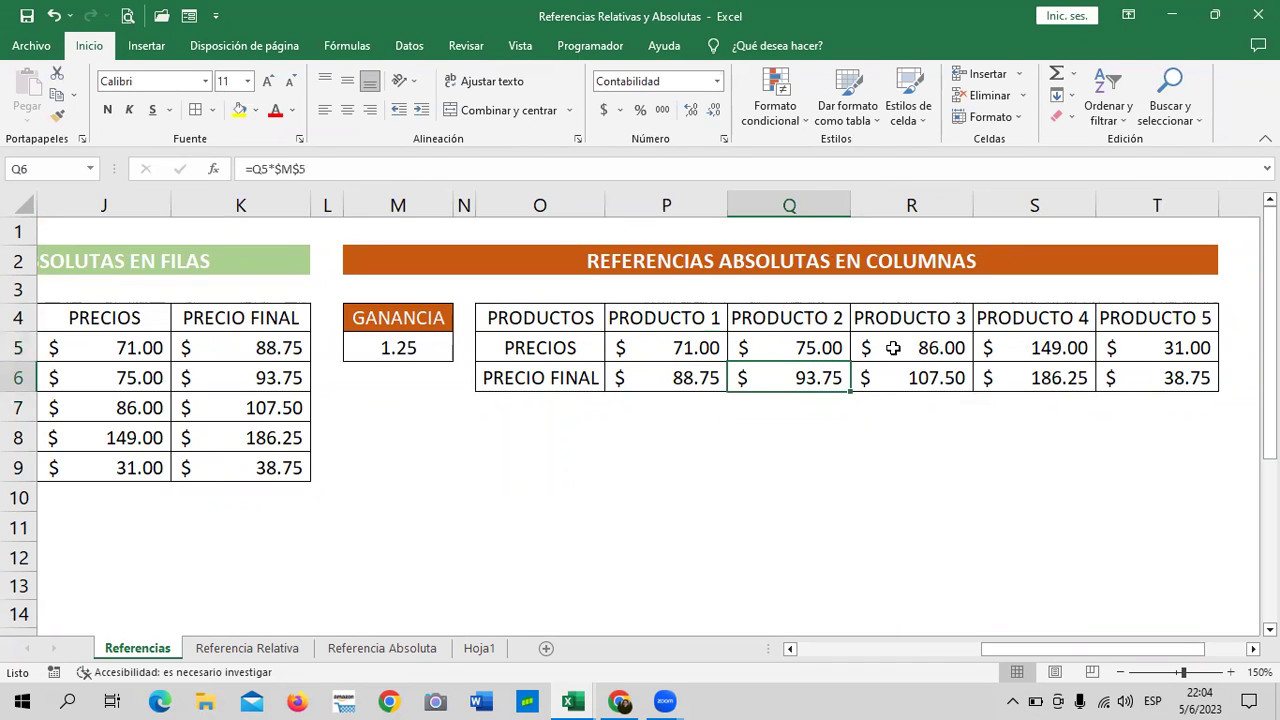
{"action": "left_click", "coordinate": [888, 348]}
{"action": "left_click", "coordinate": [1030, 384]}
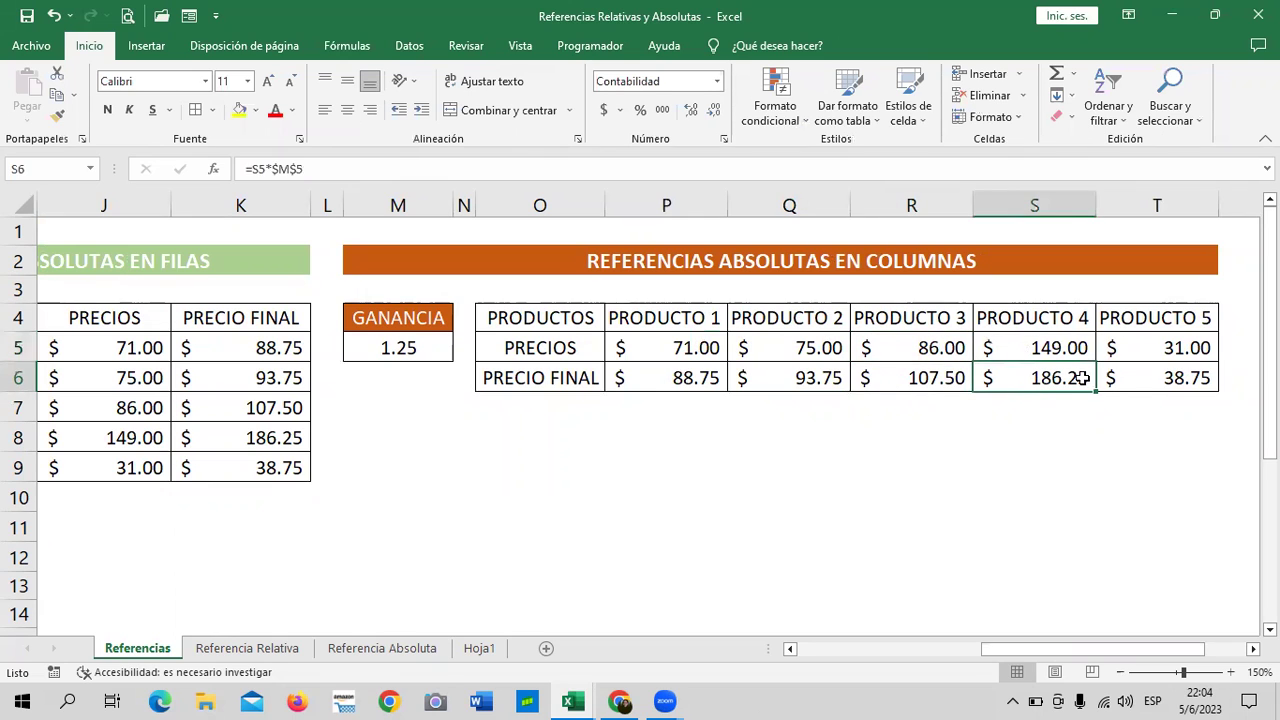
{"action": "left_click", "coordinate": [1132, 344]}
{"action": "left_click", "coordinate": [1129, 380]}
{"action": "left_click", "coordinate": [240, 348]}
{"action": "left_click", "coordinate": [231, 385]}
{"action": "left_click", "coordinate": [233, 465]}
{"action": "left_click", "coordinate": [145, 466]}
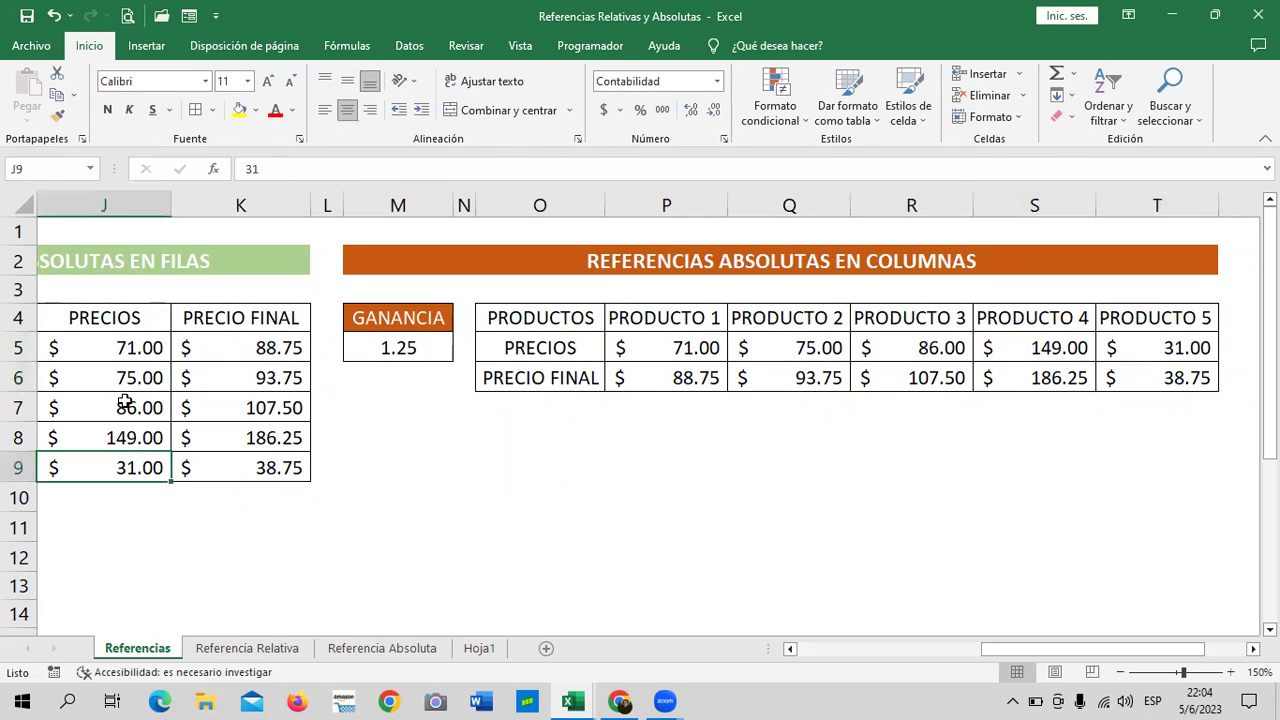
{"action": "left_click", "coordinate": [122, 380]}
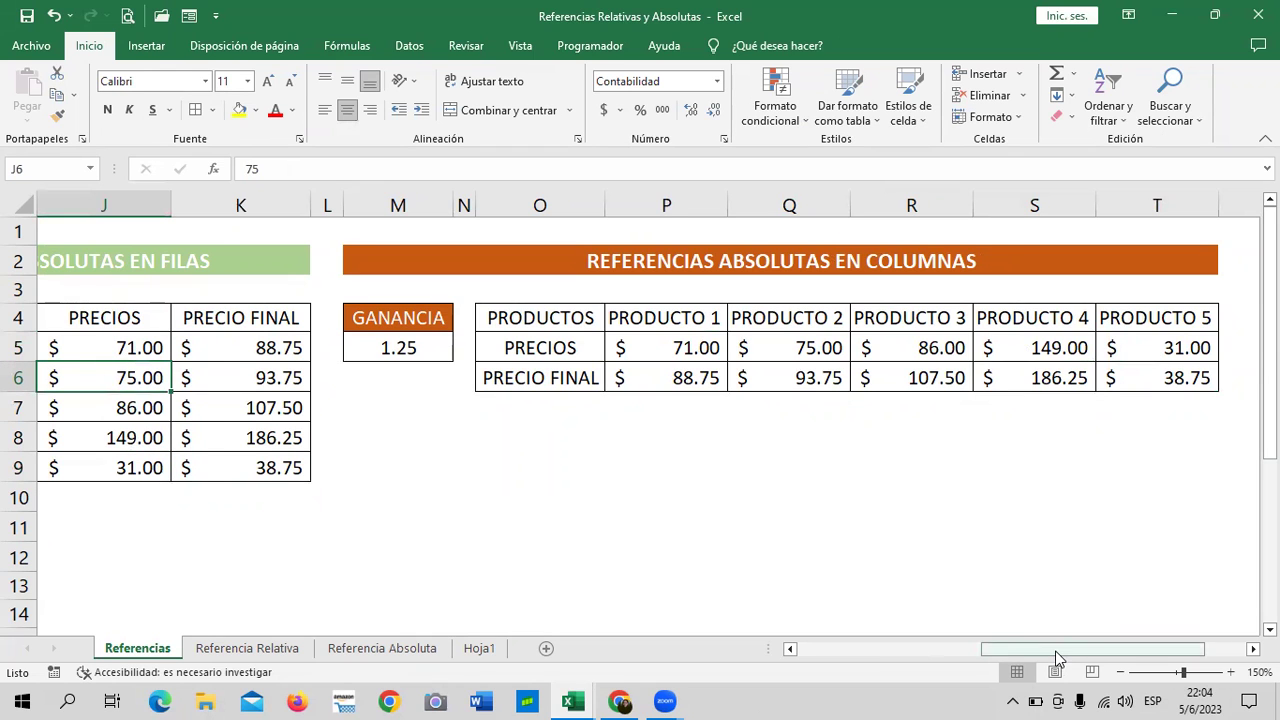
{"action": "left_click_drag", "start_coordinate": [990, 648], "coordinate": [865, 653]}
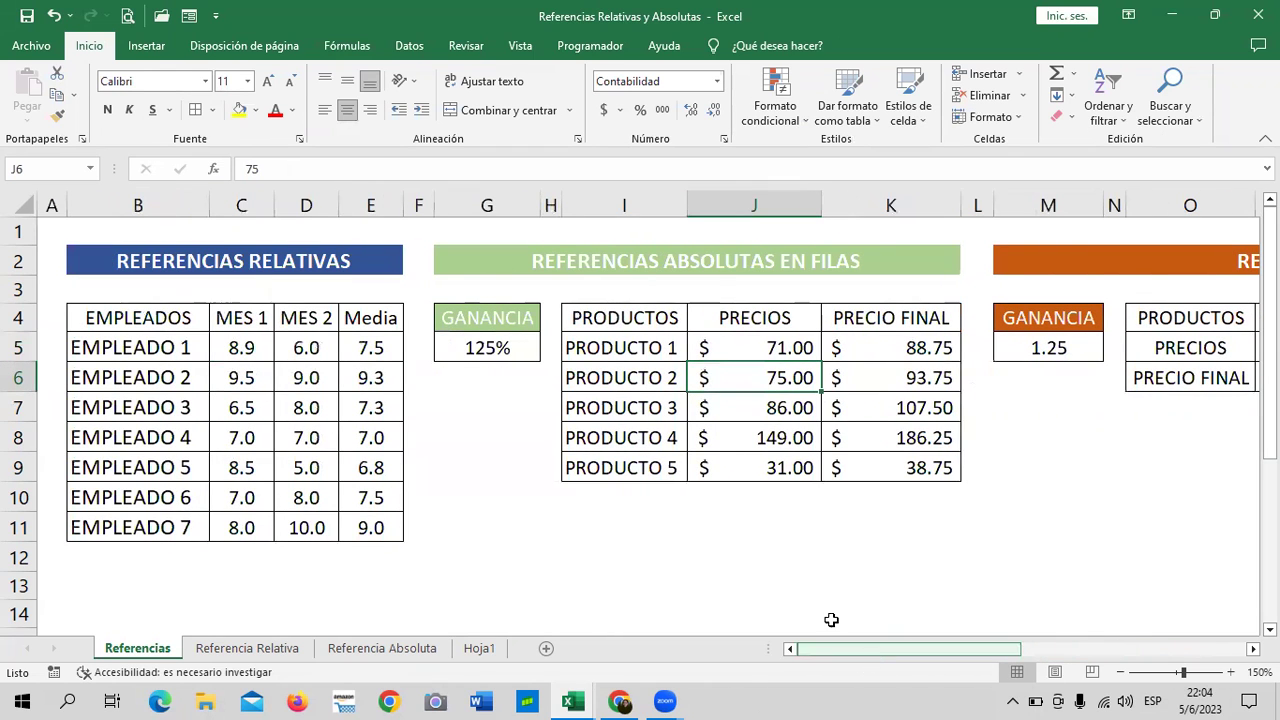
{"action": "left_click", "coordinate": [244, 347]}
{"action": "left_click", "coordinate": [257, 443]}
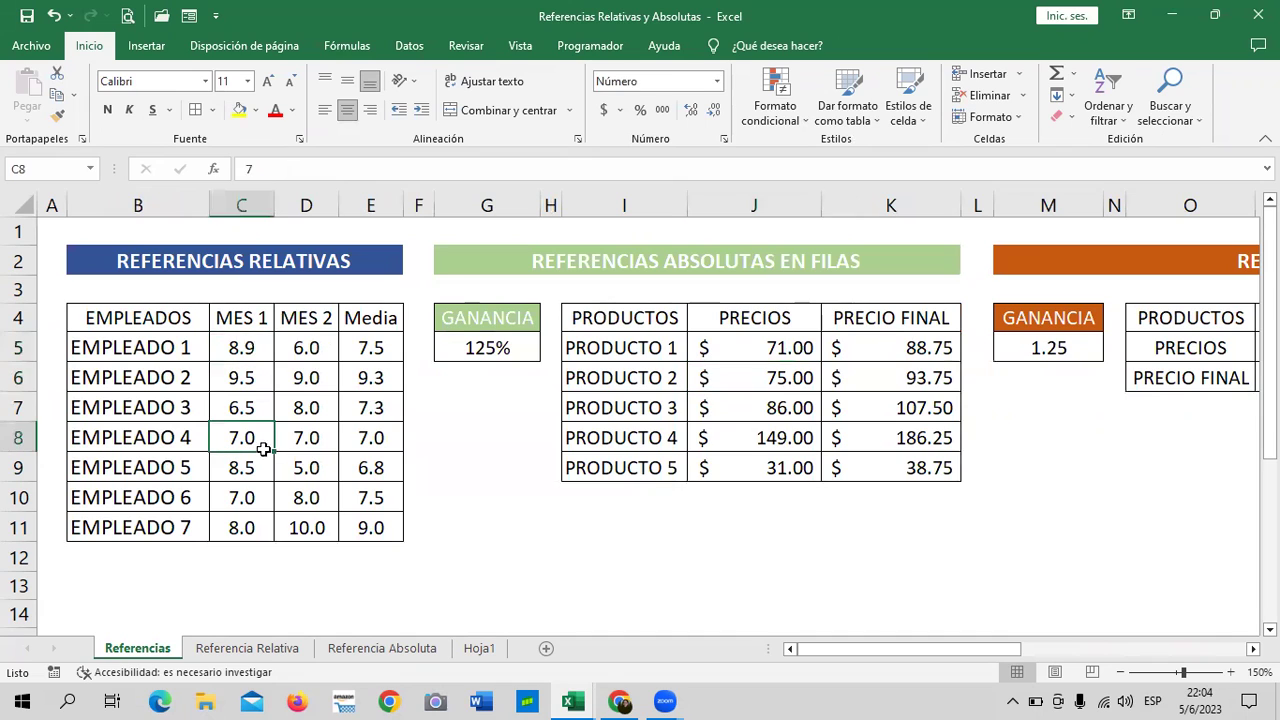
{"action": "left_click", "coordinate": [283, 523]}
{"action": "left_click", "coordinate": [377, 516]}
{"action": "left_click", "coordinate": [376, 465]}
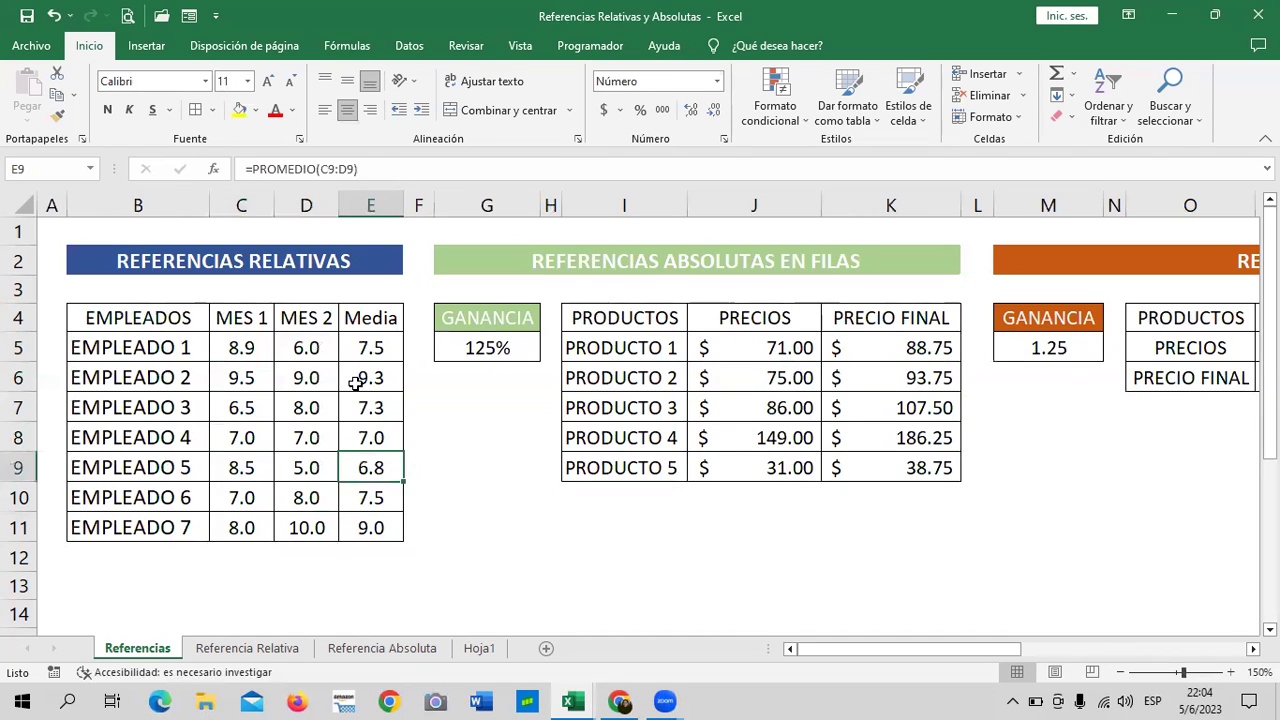
{"action": "left_click", "coordinate": [372, 347]}
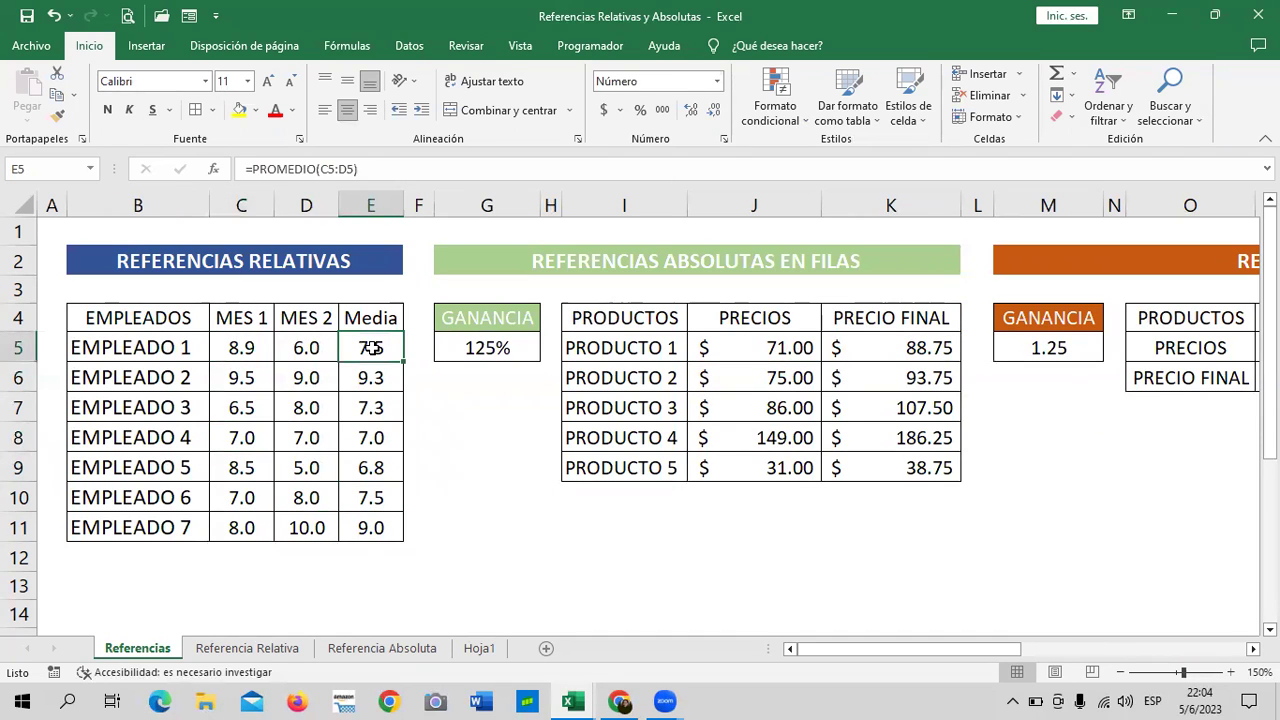